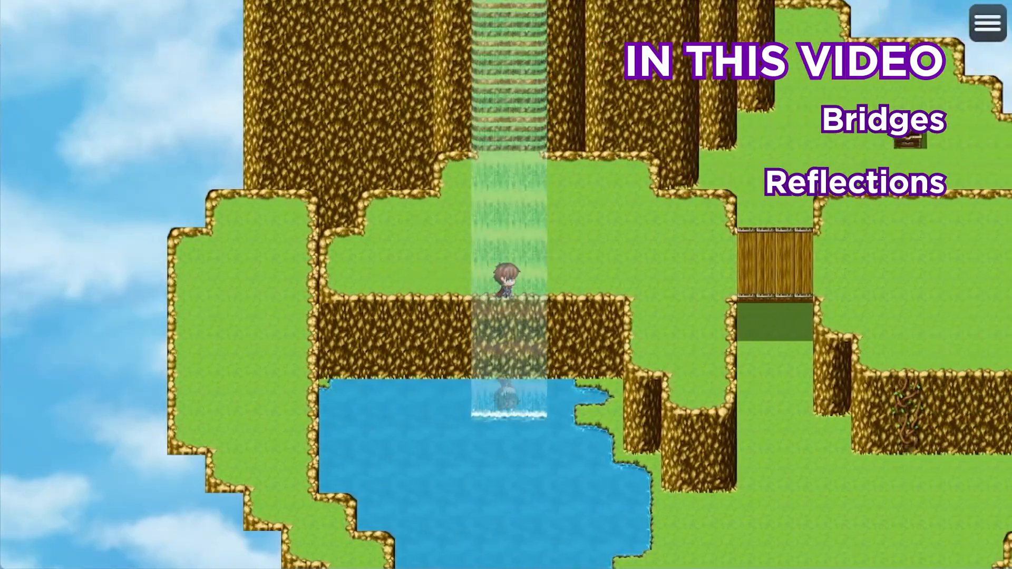
{"action": "key", "text": "Up"}
{"action": "key", "text": "Up"}
{"action": "key", "text": "Up"}
{"action": "key", "text": "Up"}
{"action": "key", "text": "Up"}
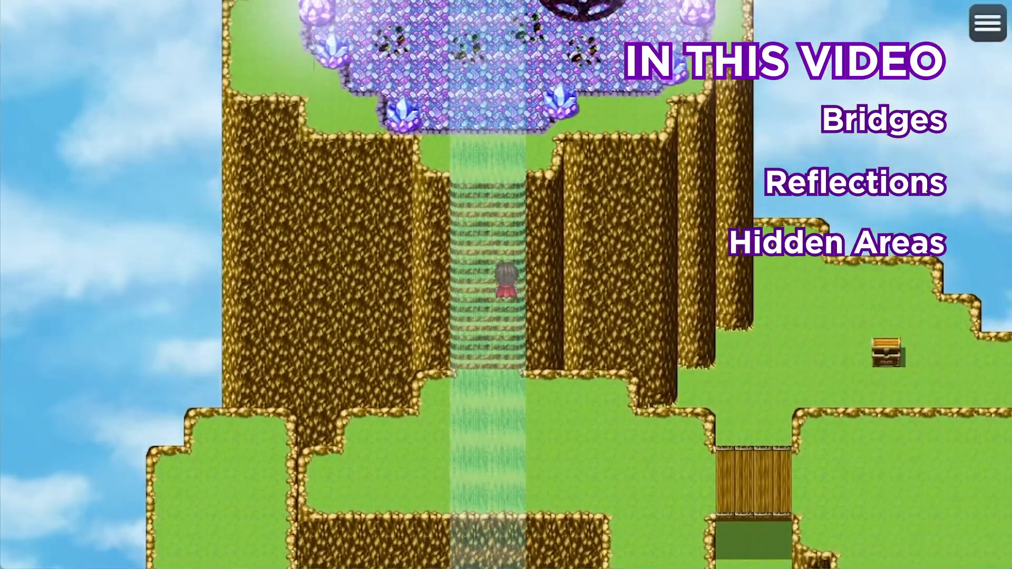
{"action": "key", "text": "Left"}
{"action": "key", "text": "Down"}
{"action": "key", "text": "Left"}
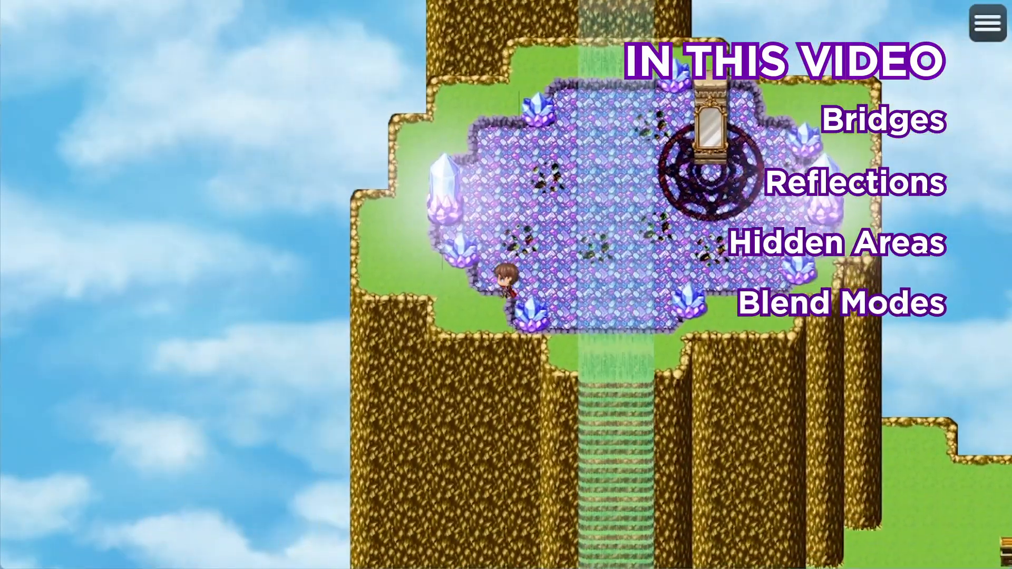
{"action": "key", "text": "Up"}
{"action": "key", "text": "Left"}
{"action": "key", "text": "Up"}
{"action": "key", "text": "Right"}
{"action": "key", "text": "Down"}
{"action": "key", "text": "Down"}
{"action": "key", "text": "Right"}
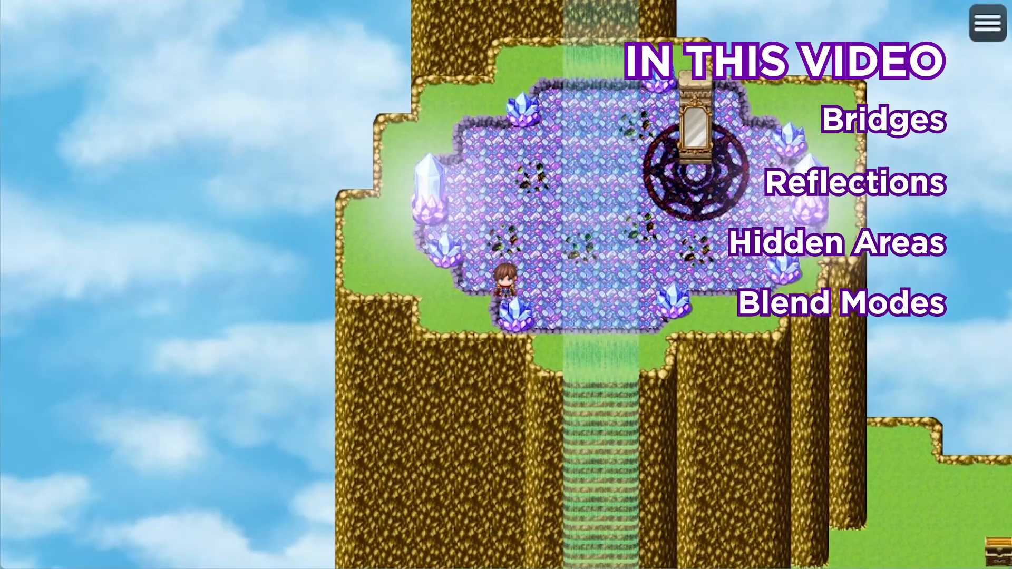
{"action": "key", "text": "Left"}
{"action": "key", "text": "Right"}
{"action": "key", "text": "Up"}
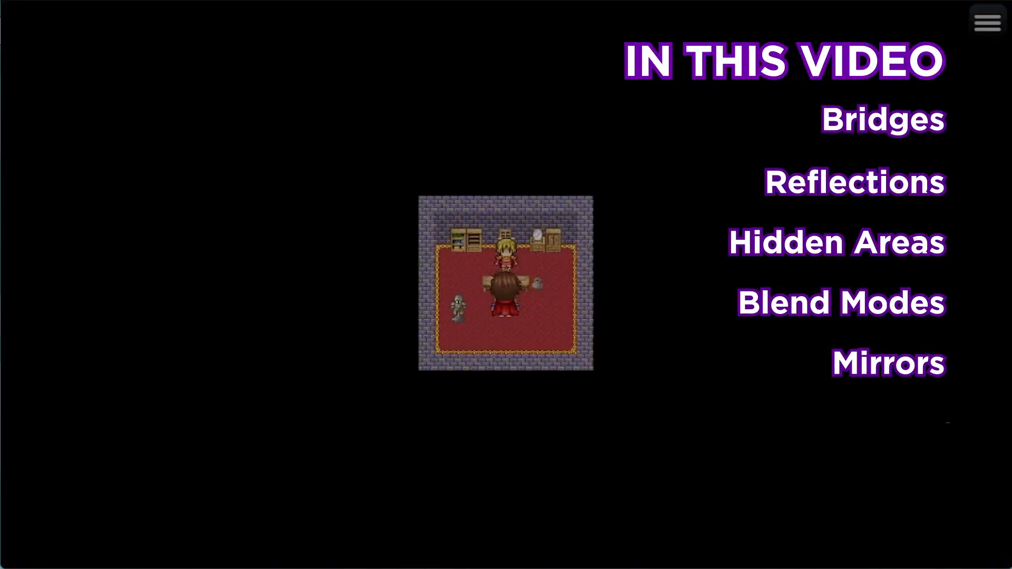
{"action": "key", "text": "Return"}
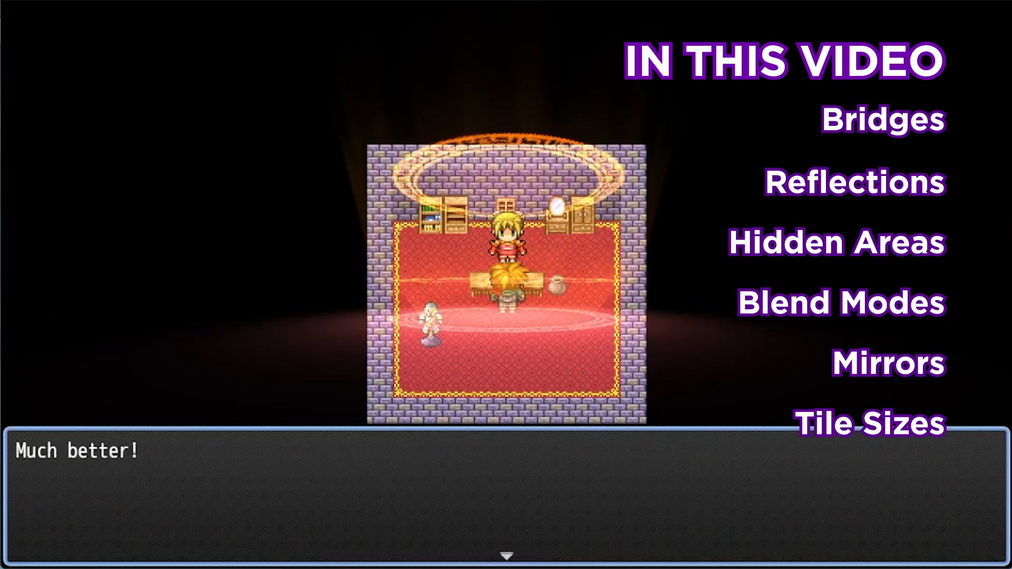
{"action": "key", "text": "Return"}
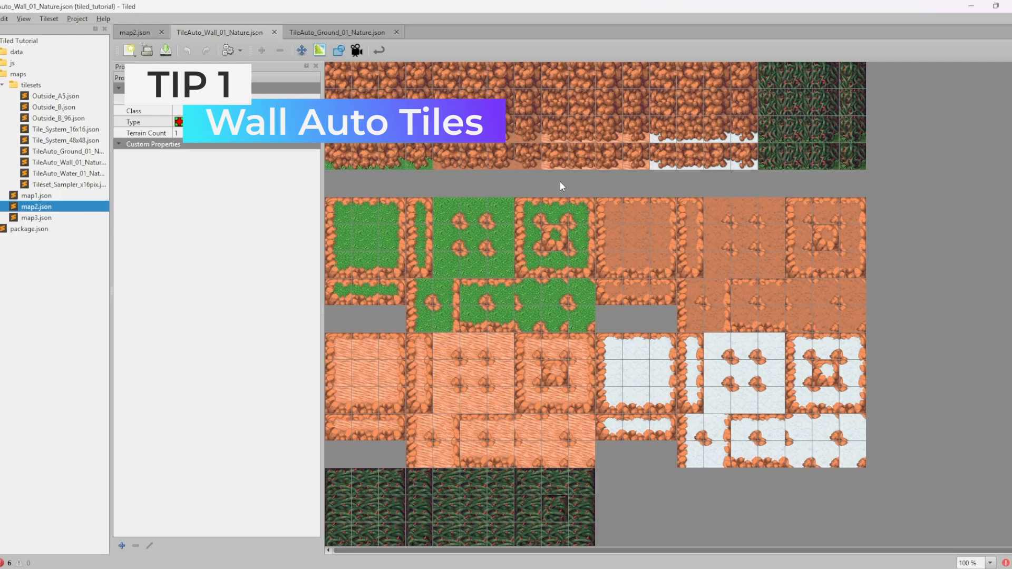
Show the terrain sets of TileAuto_Wall_01_Nature.json and compare its autotile layout with the TileAuto_Ground_01_Nature.json tileset
{"action": "left_click", "coordinate": [319, 51]}
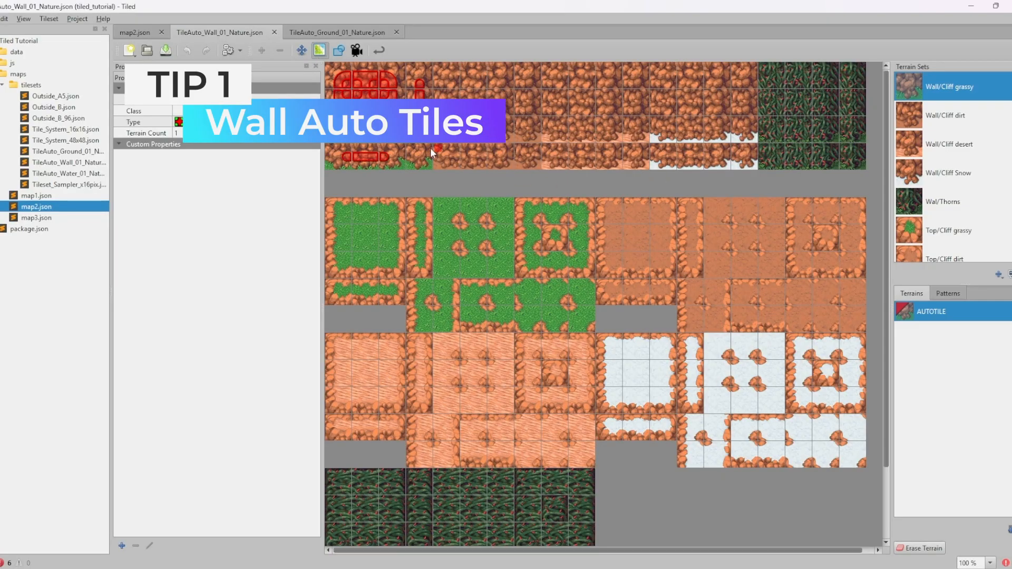
{"action": "left_click", "coordinate": [343, 30]}
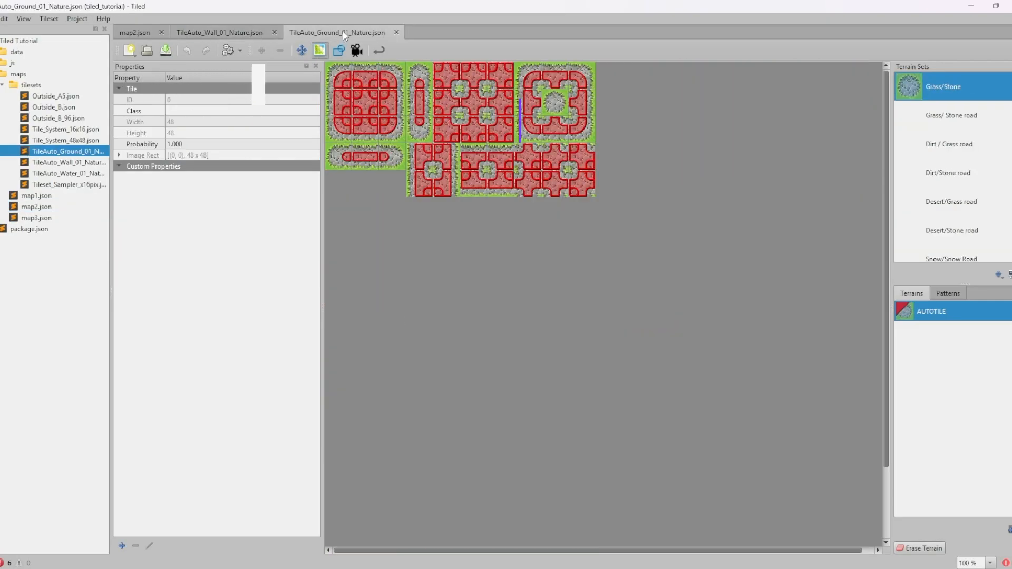
{"action": "left_click", "coordinate": [240, 32]}
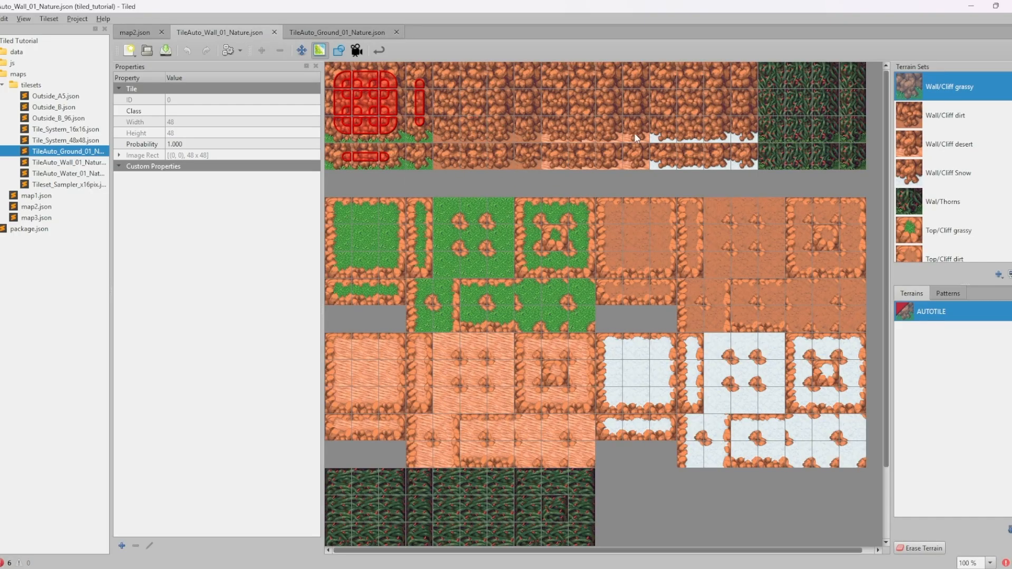
Examine the tile coverage of the Wall/Cliff dirt, Wall/Cliff desert, Wall/Cliff Snow and Wal/Thorns terrain sets
{"action": "left_click", "coordinate": [969, 121]}
{"action": "left_click", "coordinate": [951, 144]}
{"action": "left_click", "coordinate": [951, 173]}
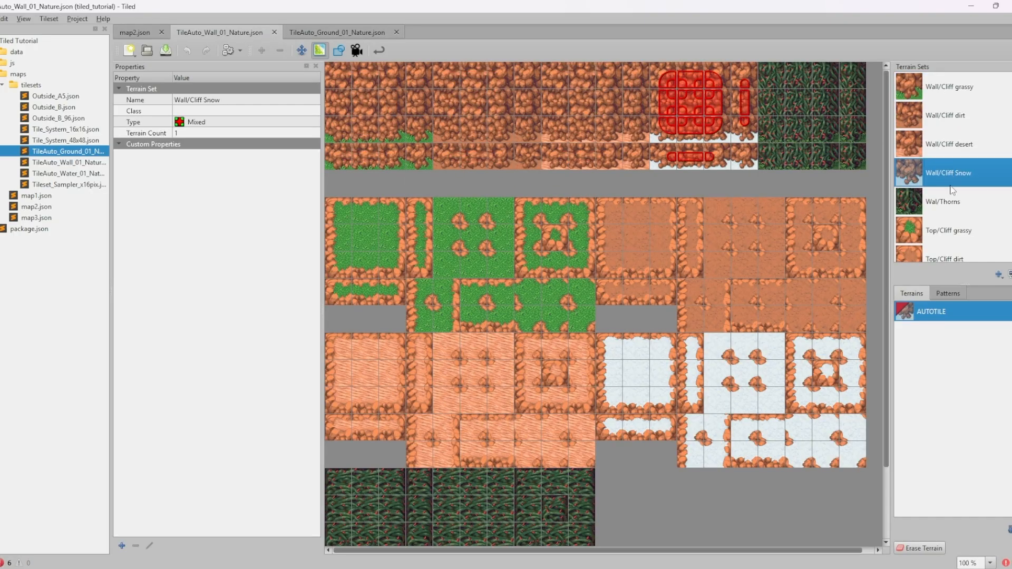
{"action": "left_click", "coordinate": [953, 200]}
{"action": "scroll", "coordinate": [952, 195], "scroll_direction": "down", "scroll_amount": 2}
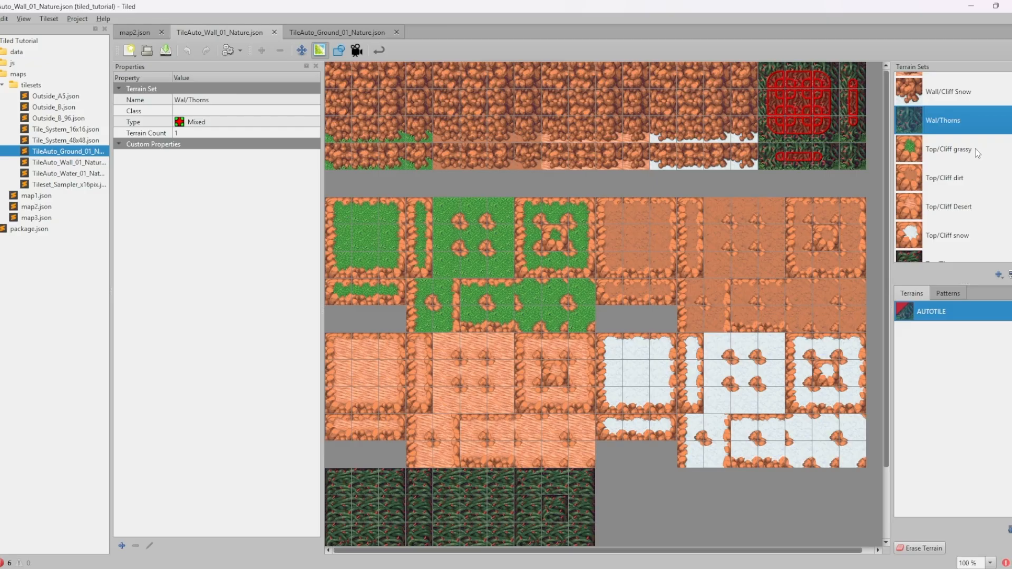
Examine the tile coverage of the Top/Cliff grassy, dirt, Desert and snow terrain sets and of Top/Thorns
{"action": "left_click", "coordinate": [975, 149]}
{"action": "left_click", "coordinate": [963, 182]}
{"action": "left_click", "coordinate": [958, 208]}
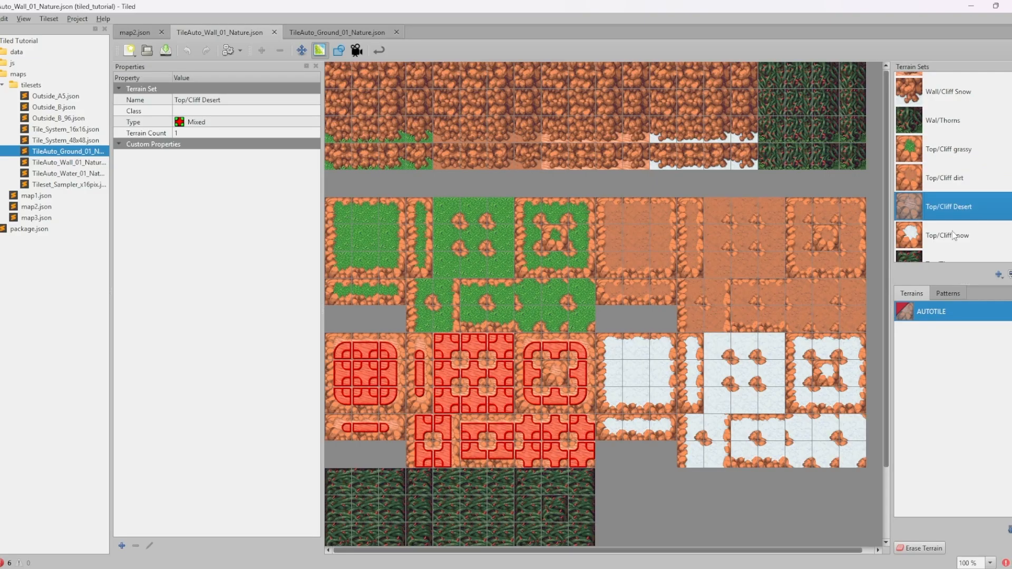
{"action": "left_click", "coordinate": [950, 236]}
{"action": "scroll", "coordinate": [950, 236], "scroll_direction": "down", "scroll_amount": 1}
{"action": "left_click", "coordinate": [951, 252]}
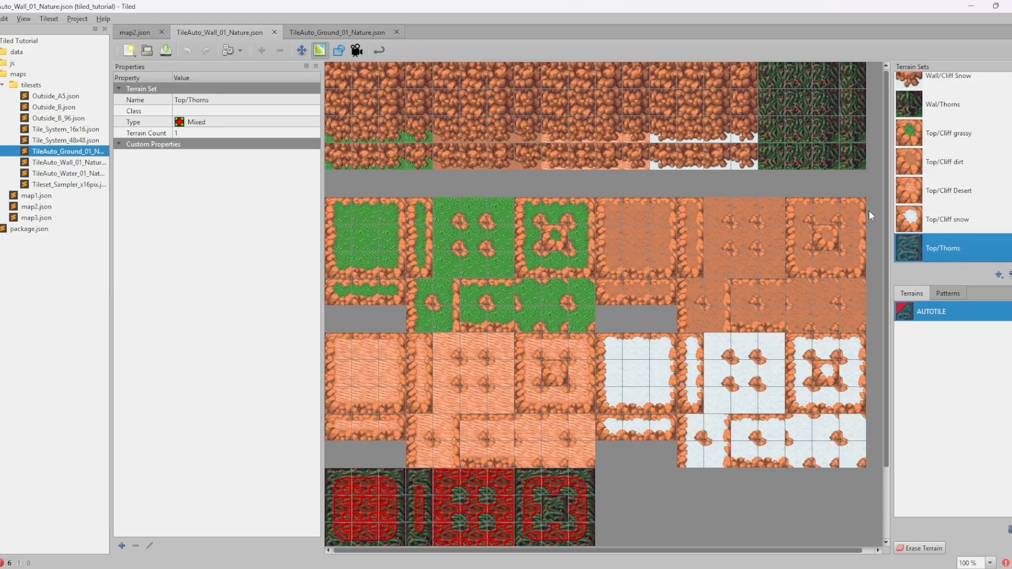
Compare the Wall/Cliff grassy and Top/Cliff grassy terrains, check Wall/Cliff Snow and Wal/Thorns, and view the full extent of the tileset
{"action": "left_click", "coordinate": [931, 132]}
{"action": "scroll", "coordinate": [922, 113], "scroll_direction": "up", "scroll_amount": 3}
{"action": "left_click", "coordinate": [964, 91]}
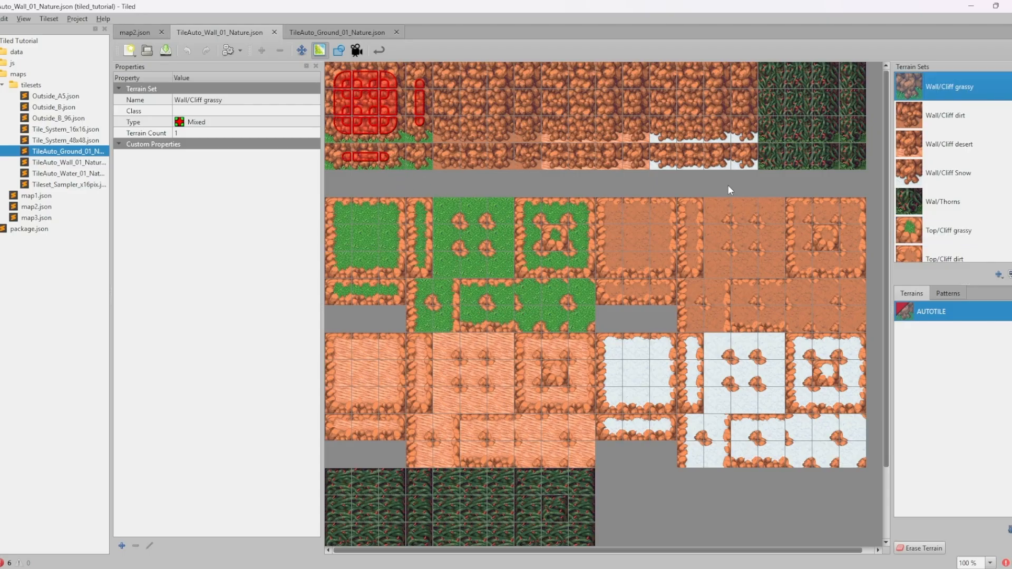
{"action": "left_click", "coordinate": [946, 236]}
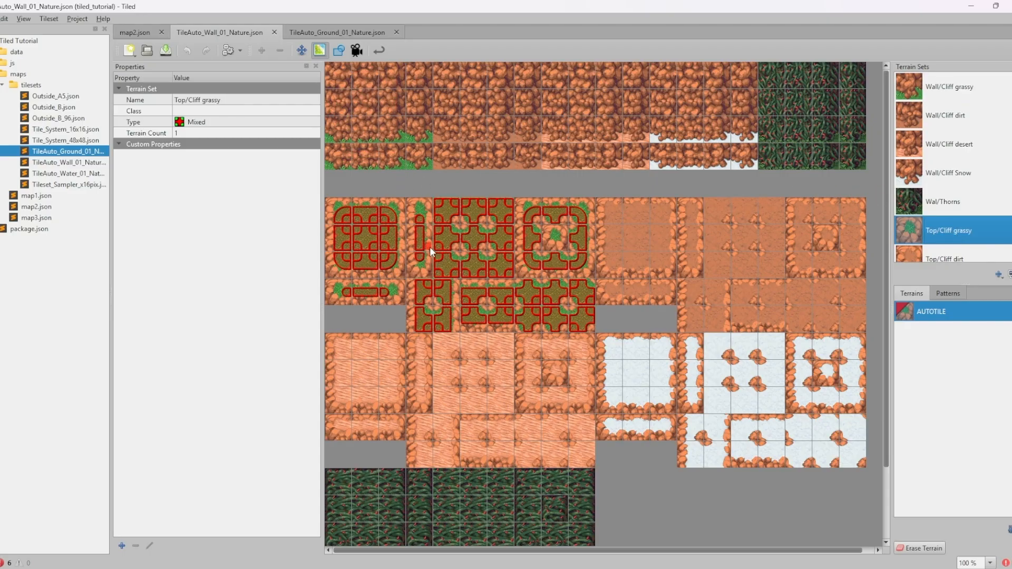
{"action": "left_click", "coordinate": [961, 182]}
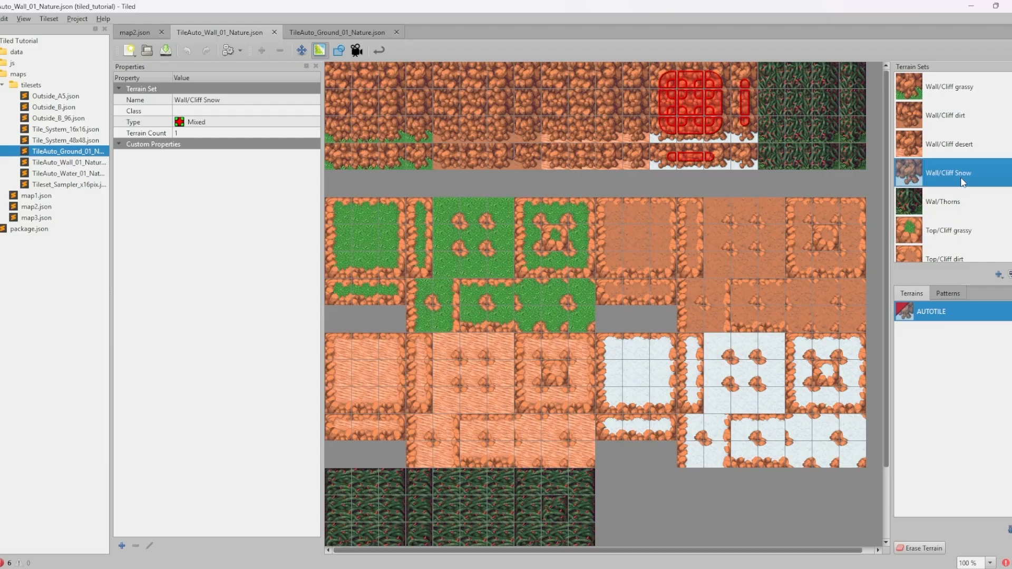
{"action": "left_click", "coordinate": [976, 211]}
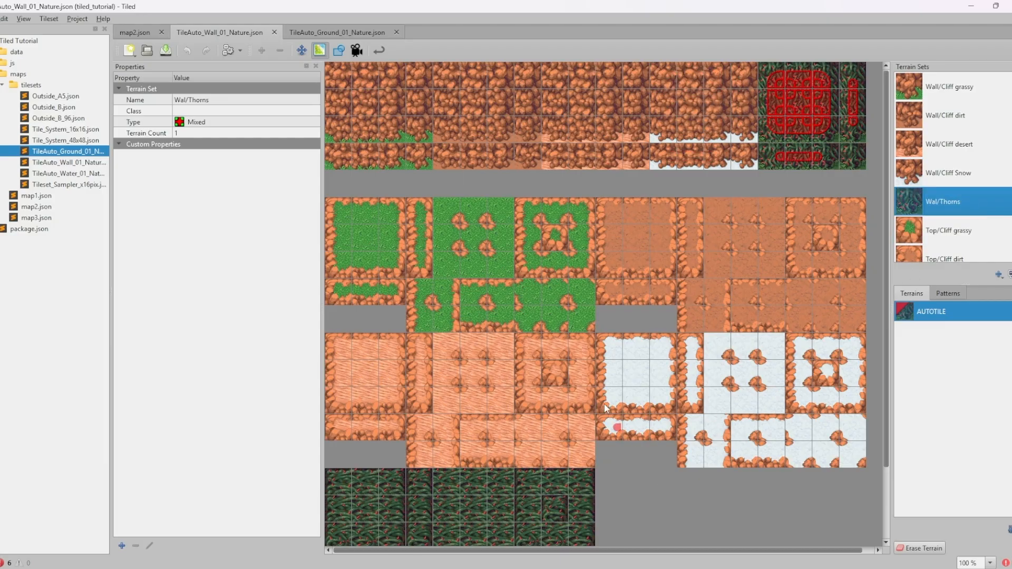
{"action": "scroll", "coordinate": [698, 475], "scroll_direction": "down", "scroll_amount": 2}
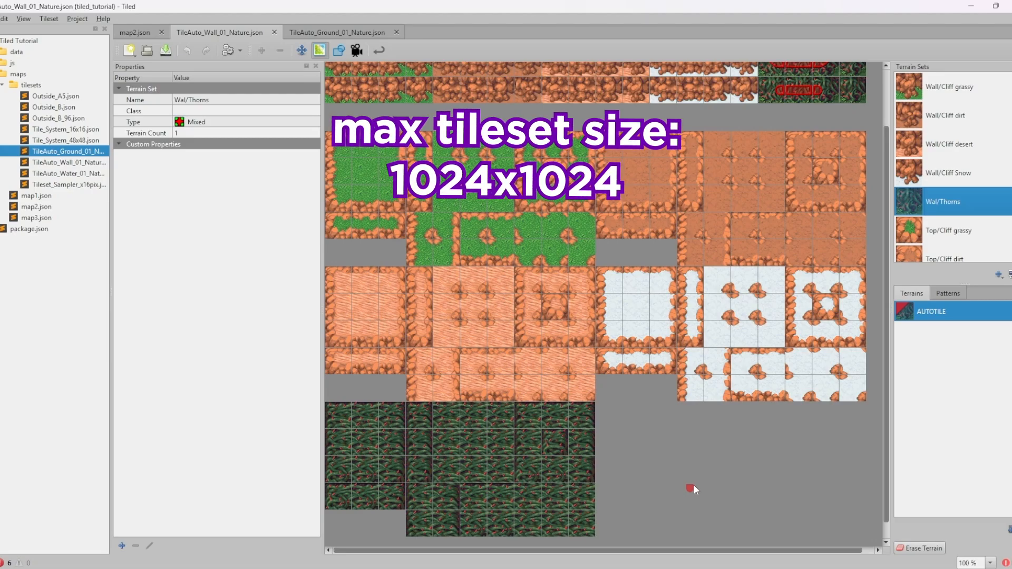
{"action": "scroll", "coordinate": [720, 427], "scroll_direction": "up", "scroll_amount": 2}
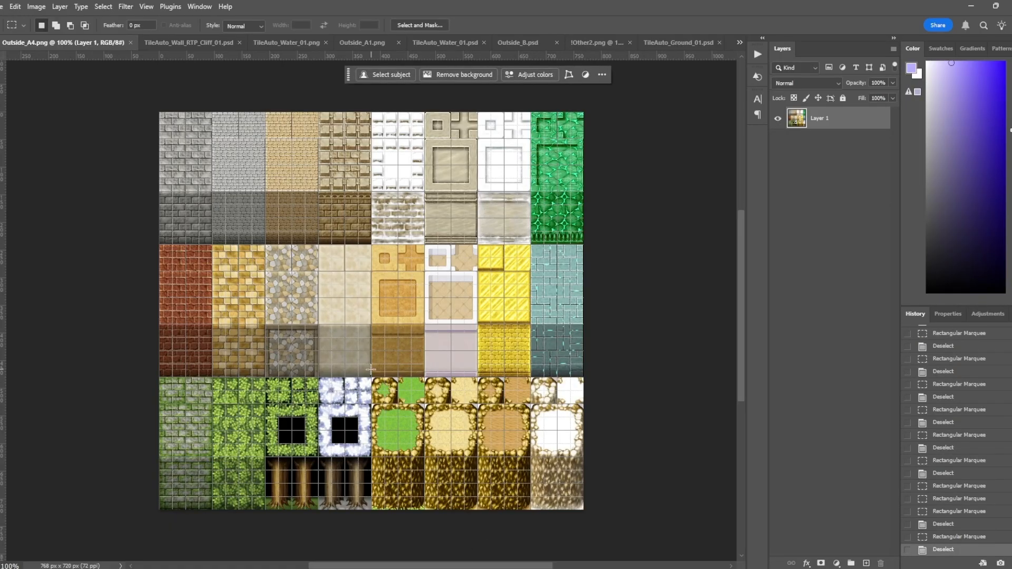
Switch to Photoshop and crop Outside_A4.png to the green grassy cliff autotile block, then clear the selection
{"action": "left_click_drag", "start_coordinate": [369, 375], "coordinate": [425, 510]}
{"action": "left_click", "coordinate": [37, 6]}
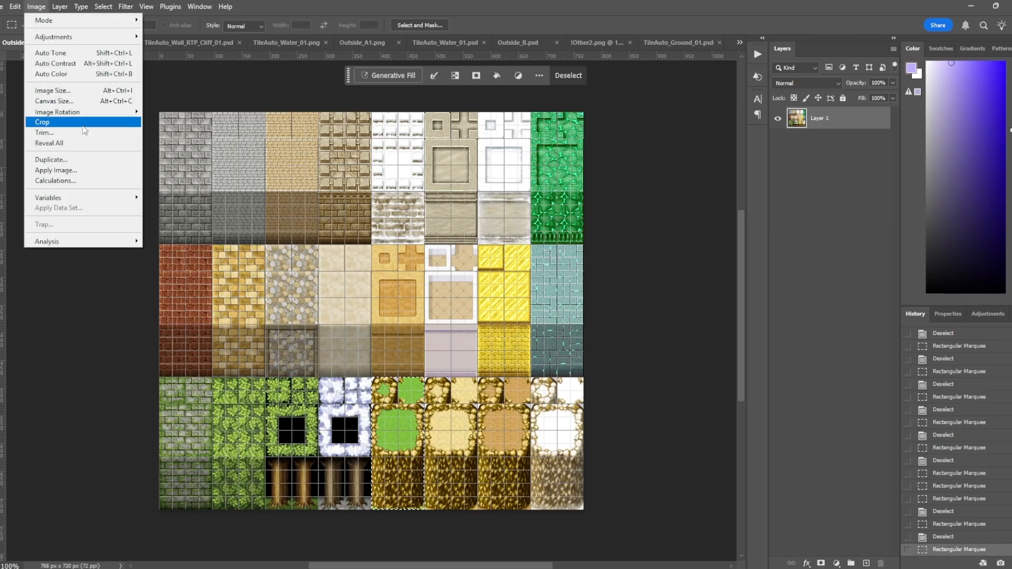
{"action": "left_click", "coordinate": [84, 124]}
{"action": "left_click", "coordinate": [349, 139]}
{"action": "left_click_drag", "start_coordinate": [177, 149], "coordinate": [382, 277]}
{"action": "left_click", "coordinate": [484, 307]}
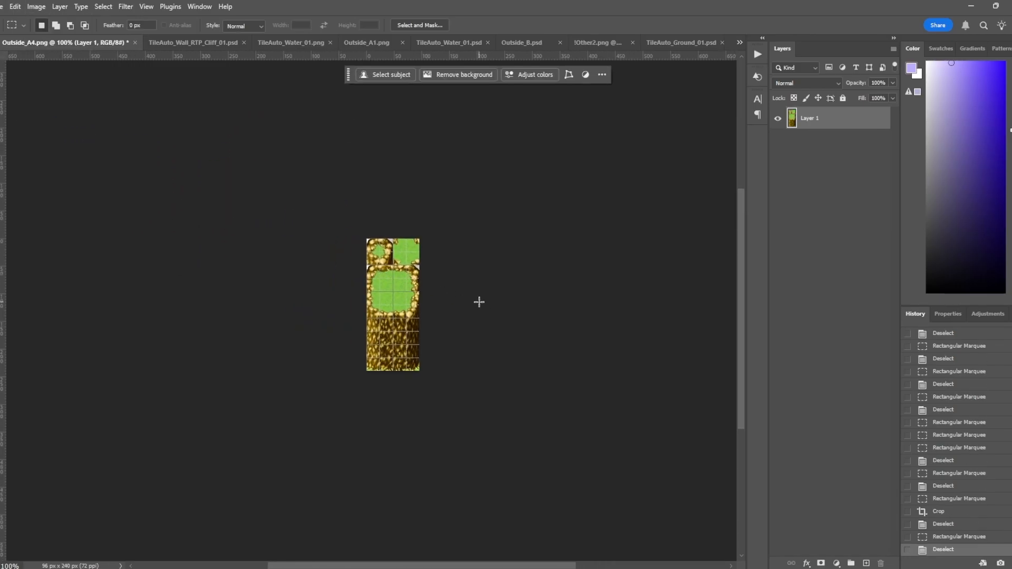
Outline the grassy cliff-top section and the rocky wall section alternately with the rectangular marquee, then deselect
{"action": "left_click_drag", "start_coordinate": [367, 237], "coordinate": [445, 316]}
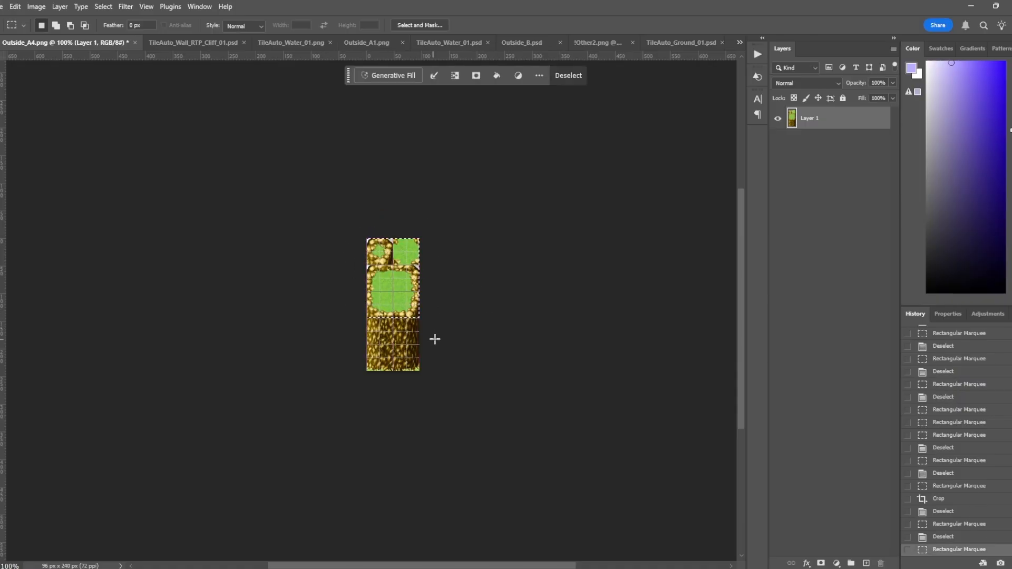
{"action": "left_click_drag", "start_coordinate": [446, 406], "coordinate": [334, 318]}
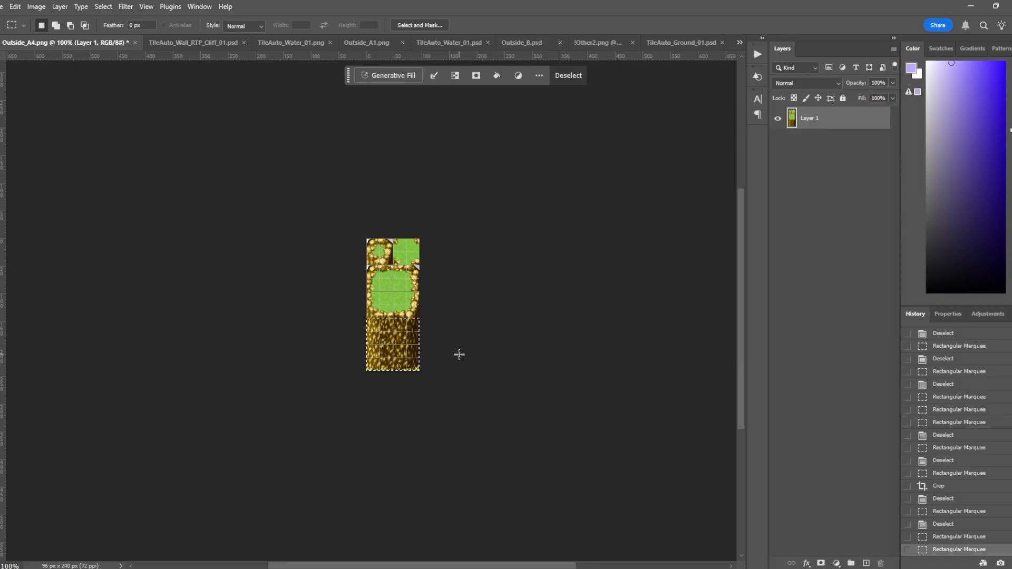
{"action": "left_click", "coordinate": [461, 323]}
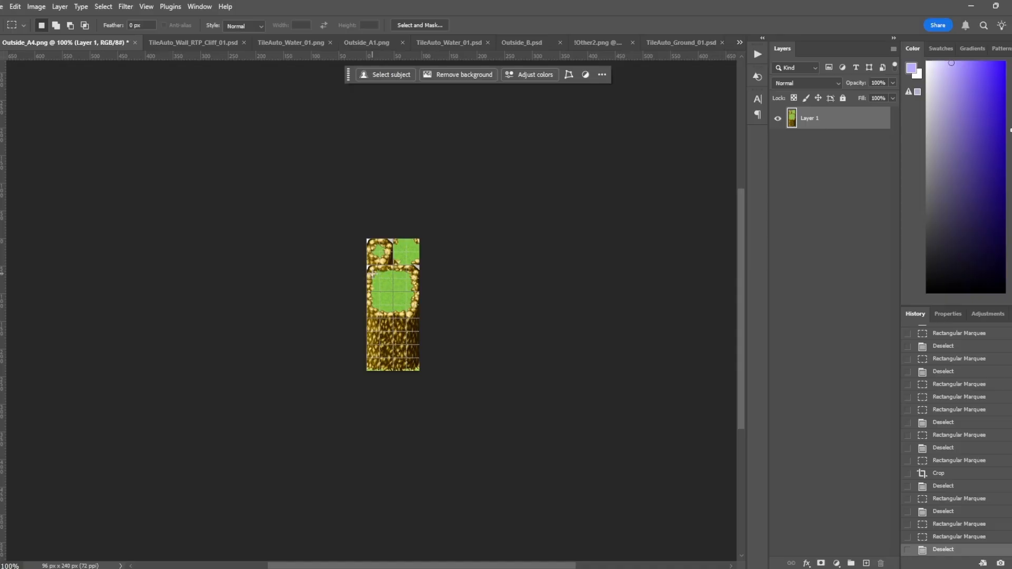
{"action": "left_click_drag", "start_coordinate": [342, 240], "coordinate": [497, 317]}
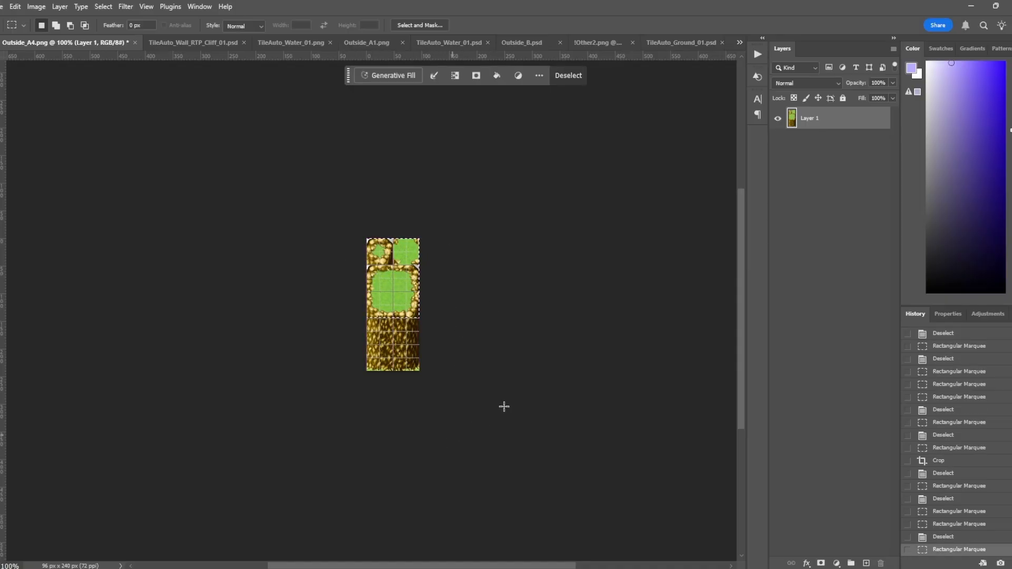
{"action": "left_click_drag", "start_coordinate": [426, 364], "coordinate": [346, 318]}
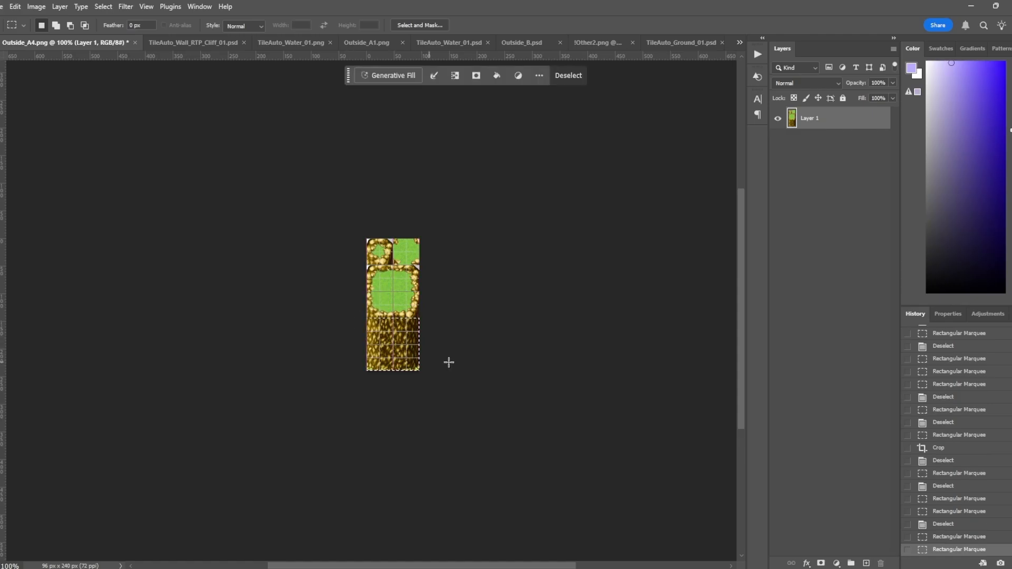
{"action": "left_click", "coordinate": [450, 360]}
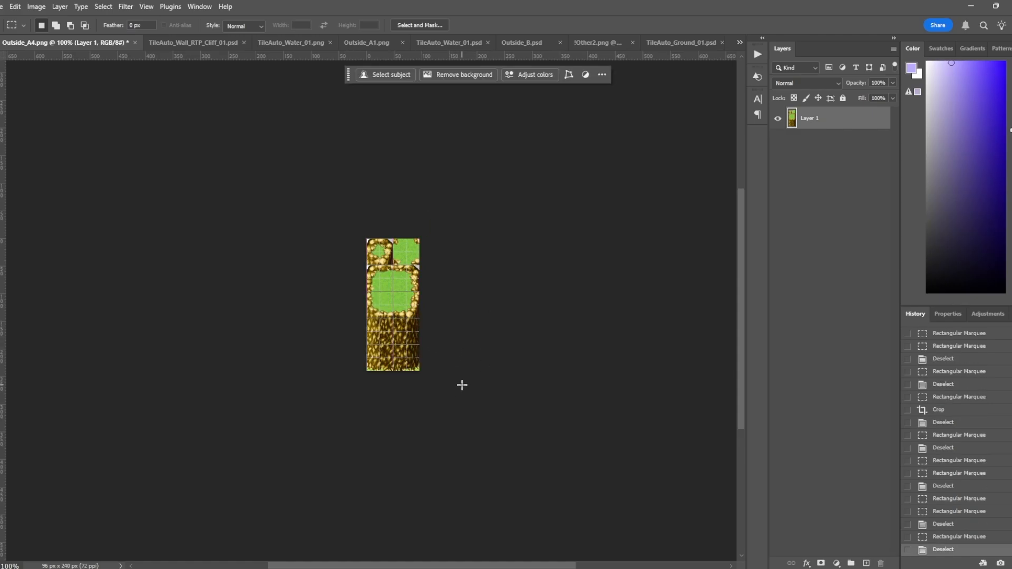
Outline the whole cliff-top section, its individual autotile pieces and the wall section with the rectangular marquee, then deselect
{"action": "left_click_drag", "start_coordinate": [334, 218], "coordinate": [474, 320]}
{"action": "left_click", "coordinate": [446, 288]}
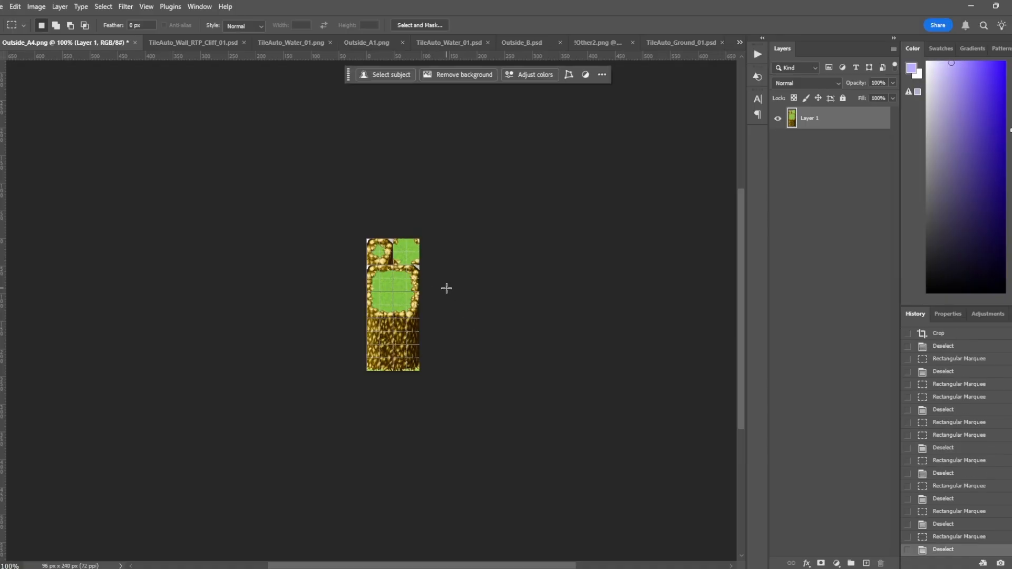
{"action": "left_click_drag", "start_coordinate": [365, 272], "coordinate": [428, 319]}
{"action": "left_click_drag", "start_coordinate": [352, 231], "coordinate": [393, 263]}
{"action": "left_click_drag", "start_coordinate": [423, 236], "coordinate": [393, 263]}
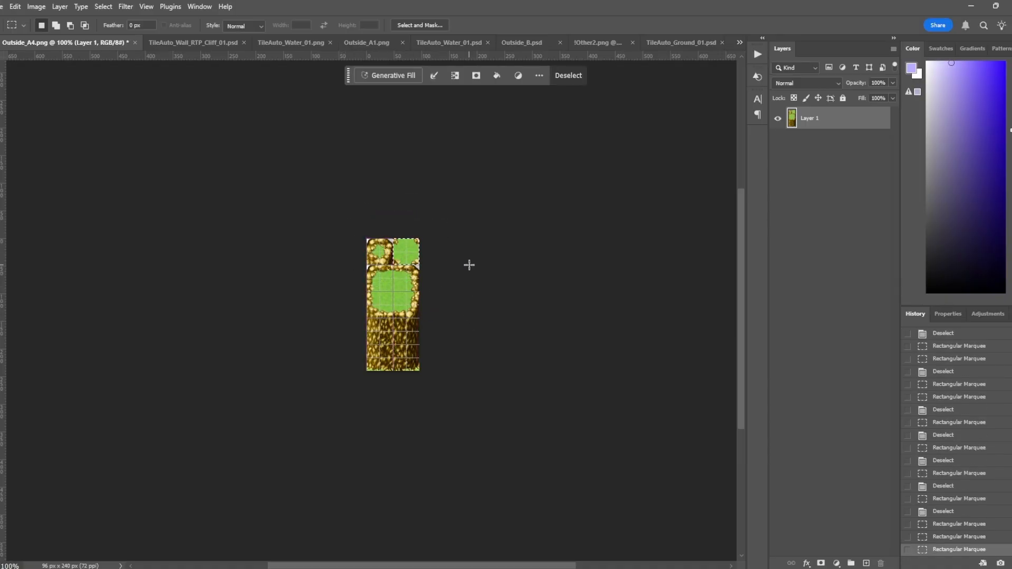
{"action": "left_click", "coordinate": [469, 265]}
{"action": "left_click_drag", "start_coordinate": [448, 369], "coordinate": [337, 318]}
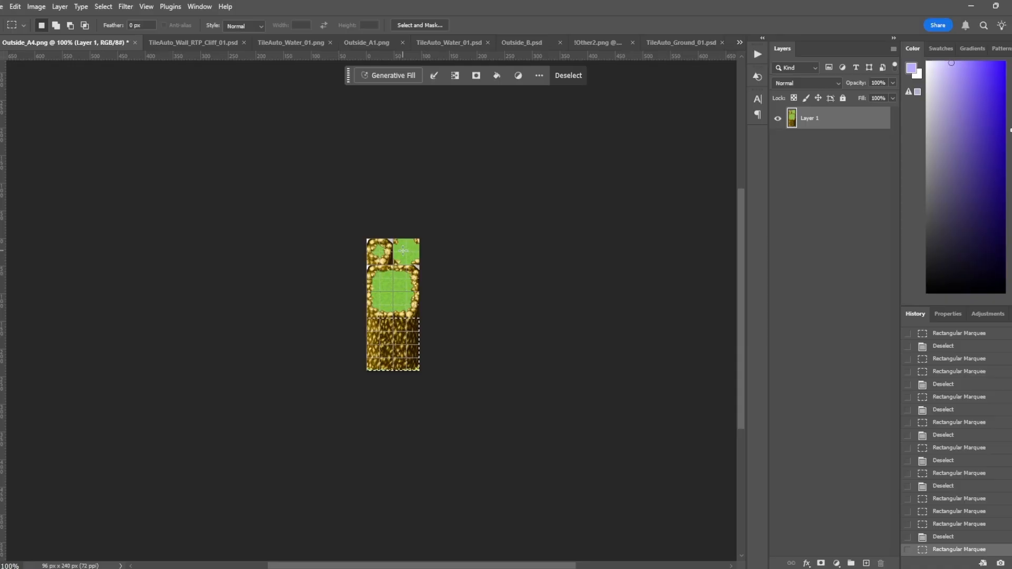
{"action": "left_click", "coordinate": [501, 320]}
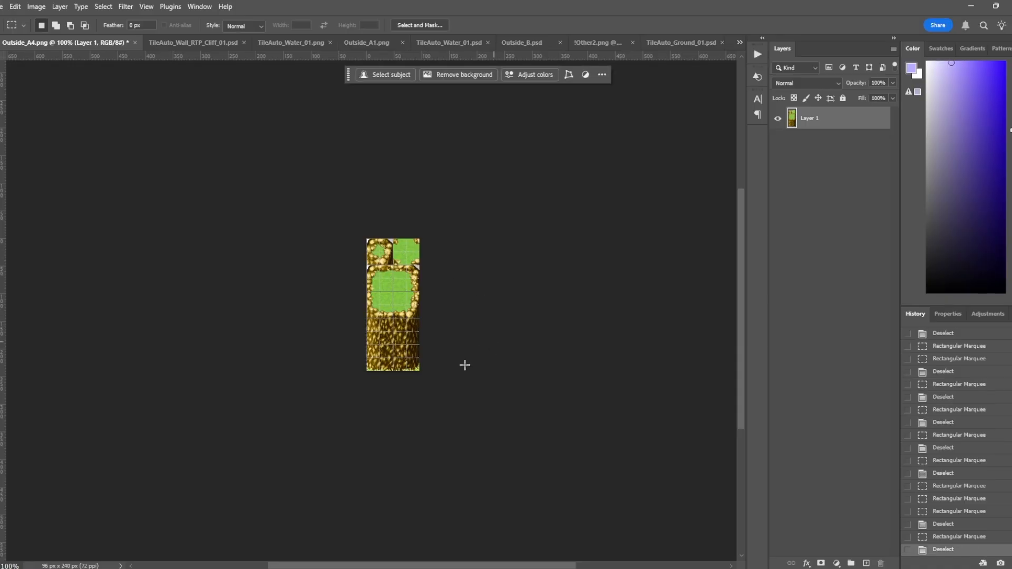
Select the rocky wall together with the lower half of the grass block above it and crop the image to that area
{"action": "left_click_drag", "start_coordinate": [452, 387], "coordinate": [297, 298]}
{"action": "left_click", "coordinate": [473, 312]}
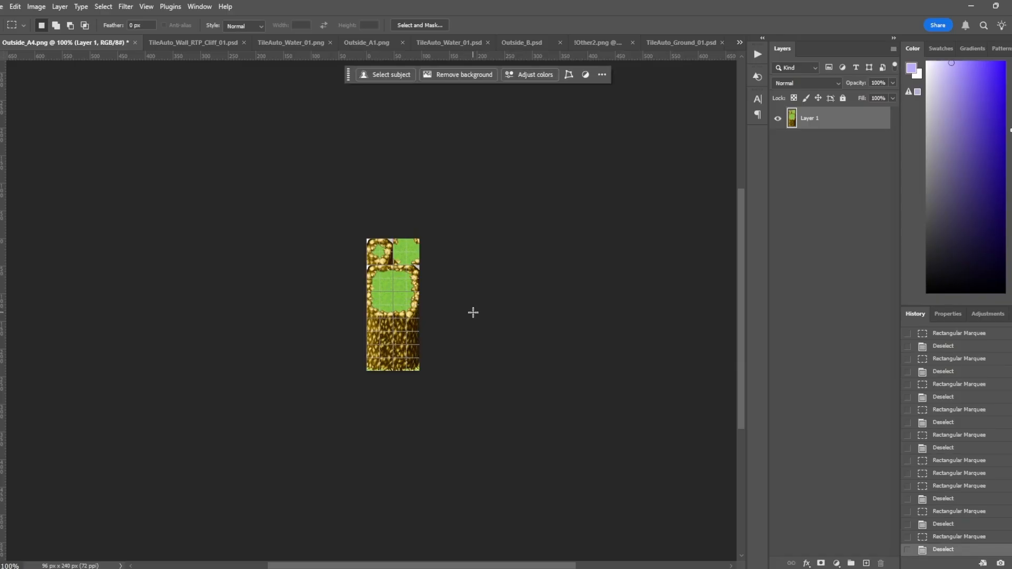
{"action": "left_click_drag", "start_coordinate": [462, 388], "coordinate": [341, 291]}
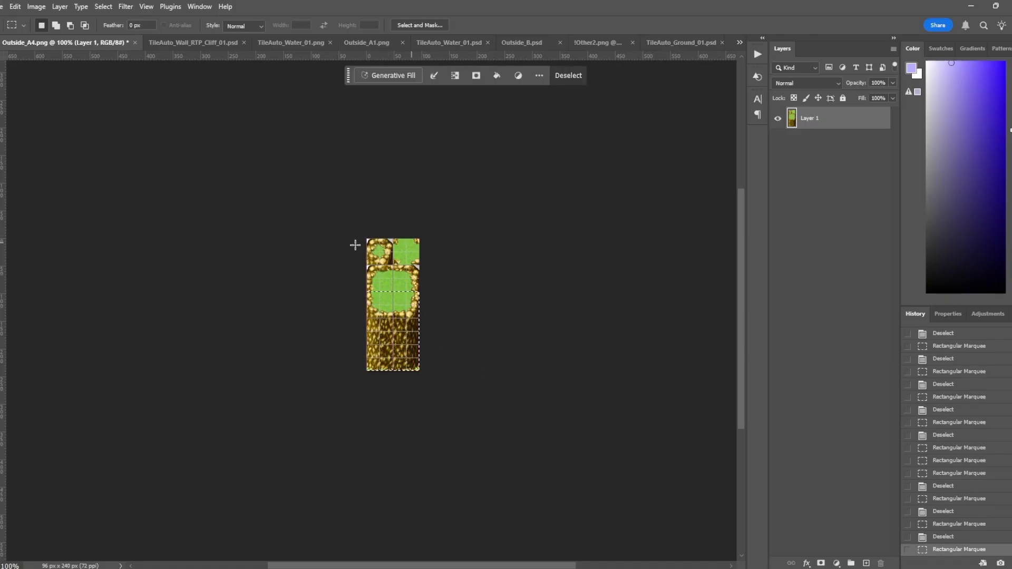
{"action": "left_click_drag", "start_coordinate": [437, 390], "coordinate": [351, 293]}
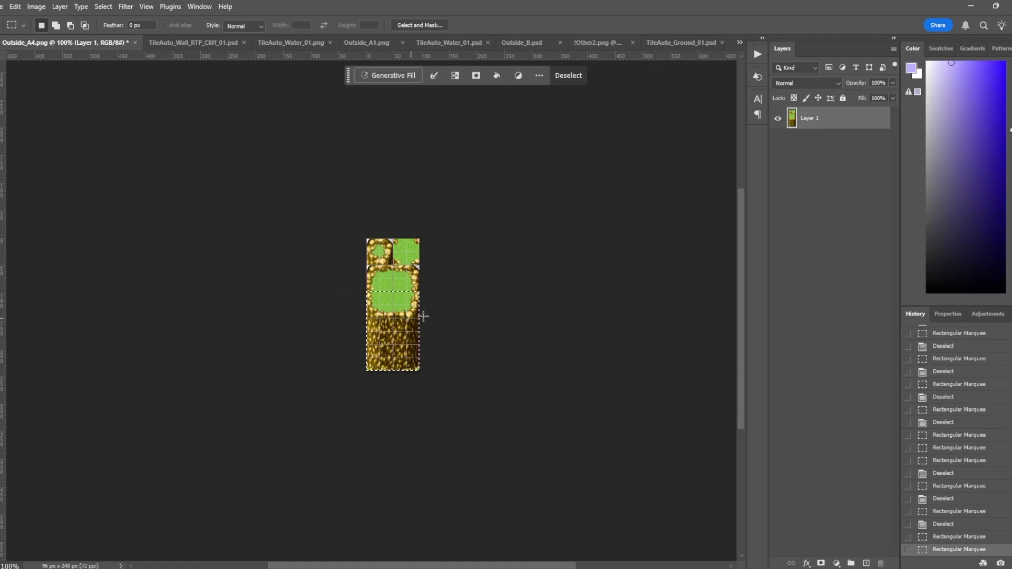
{"action": "left_click", "coordinate": [36, 9]}
{"action": "left_click", "coordinate": [75, 124]}
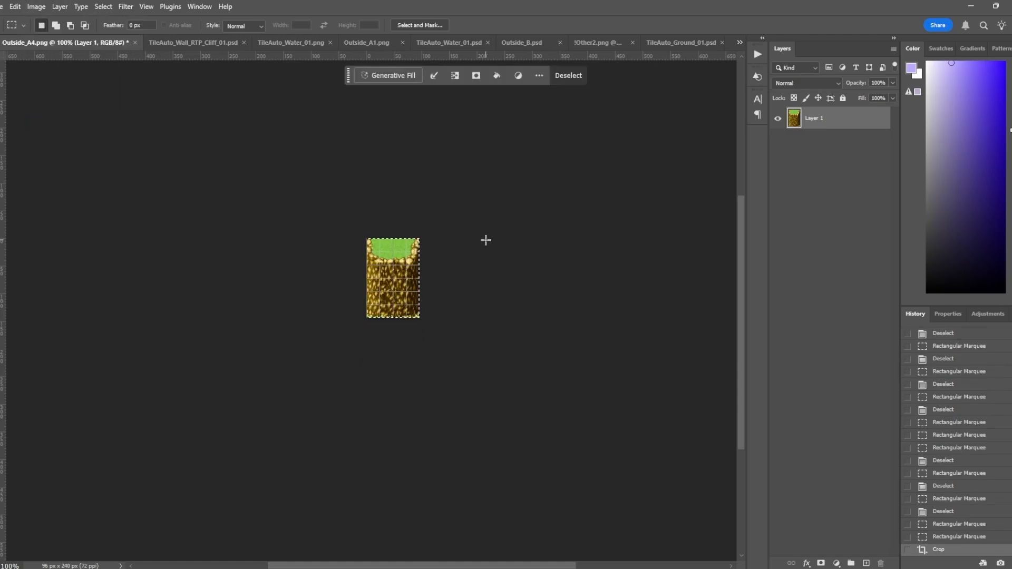
Delete the grassy strip above the rocky wall so only the wall tiles remain in the cropped image, and deselect
{"action": "key", "text": "ctrl+d"}
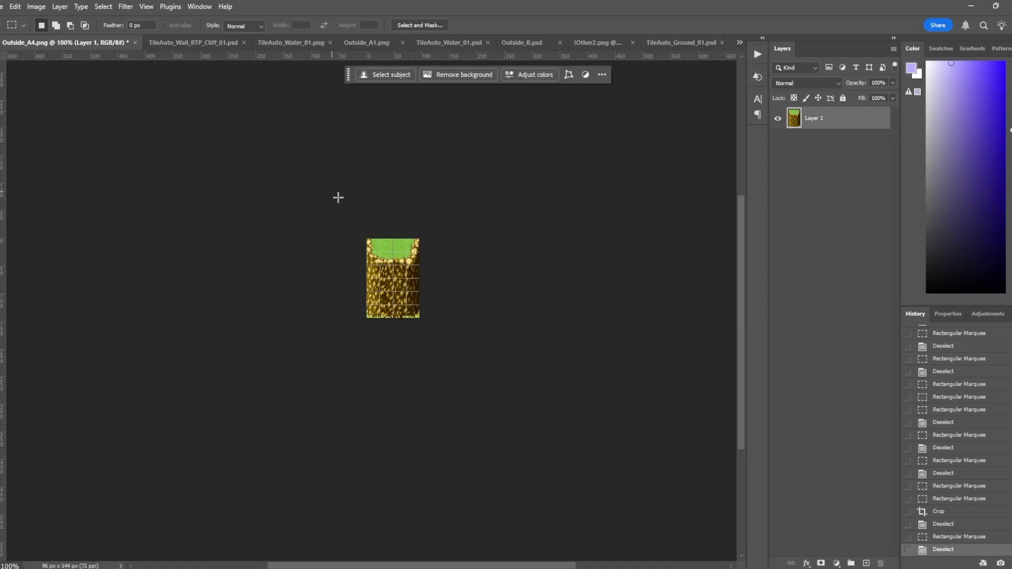
{"action": "left_click_drag", "start_coordinate": [339, 218], "coordinate": [455, 265]}
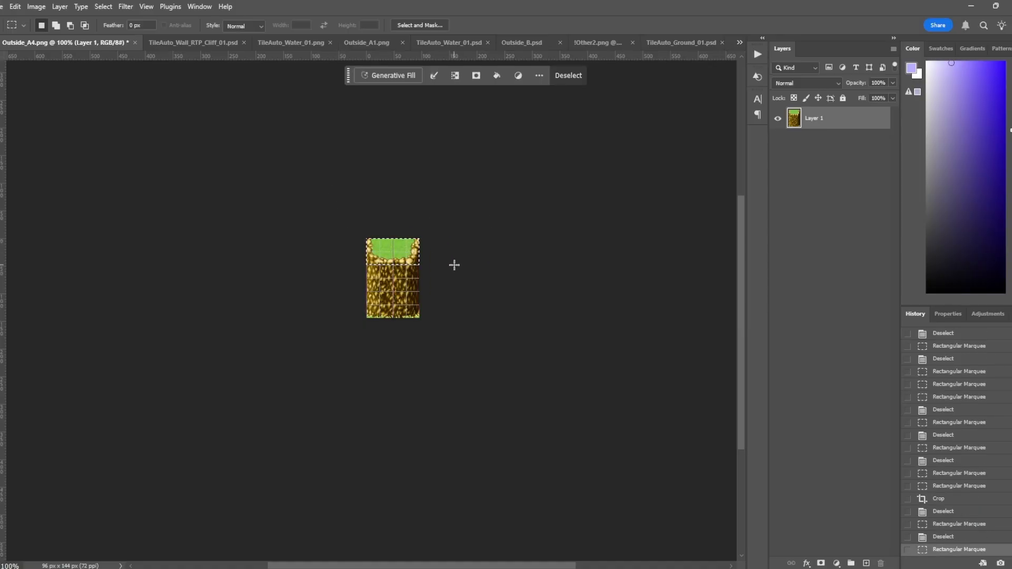
{"action": "key", "text": "Delete"}
{"action": "key", "text": "ctrl+d"}
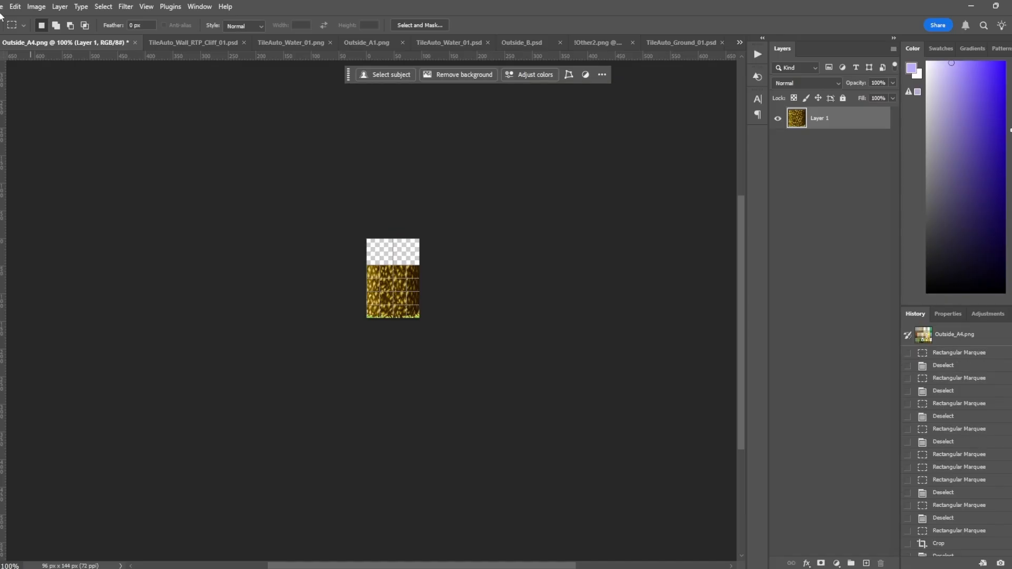
Quick-export the wall image as rtp_cliff_wall.png into the Tile Converter's Input folder
{"action": "left_click", "coordinate": [1, 7]}
{"action": "mouse_move", "coordinate": [64, 201]}
{"action": "left_click", "coordinate": [181, 199]}
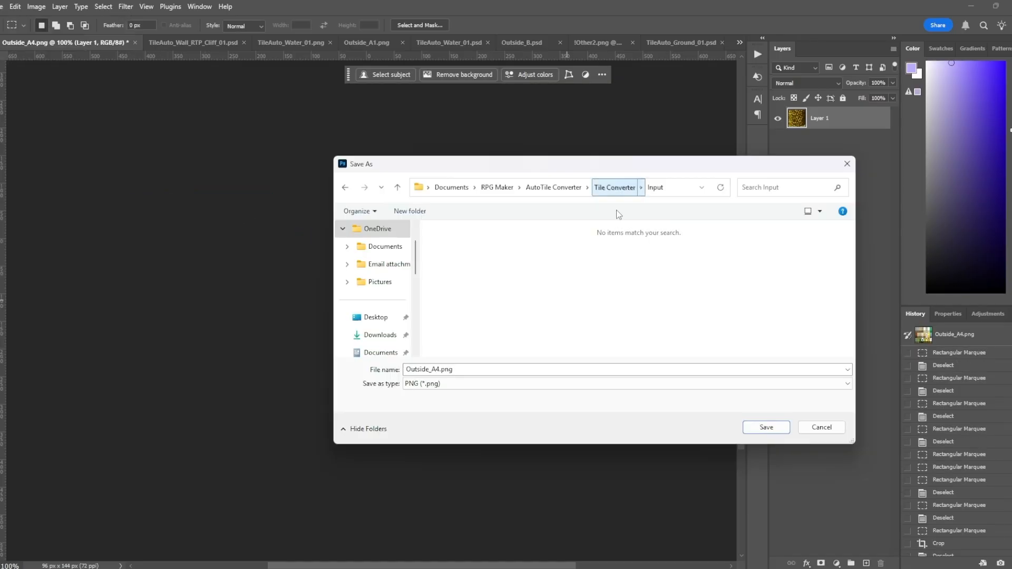
{"action": "left_click", "coordinate": [614, 187]}
{"action": "left_click", "coordinate": [450, 245]}
{"action": "double_click", "coordinate": [449, 245]}
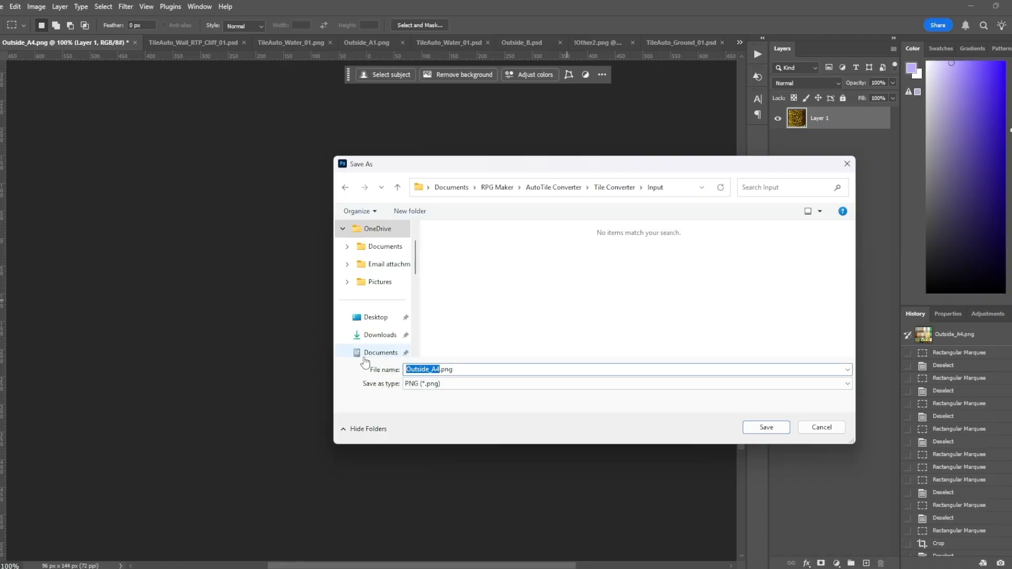
{"action": "type", "text": "rtp_cliff_wall"}
{"action": "key", "text": "Return"}
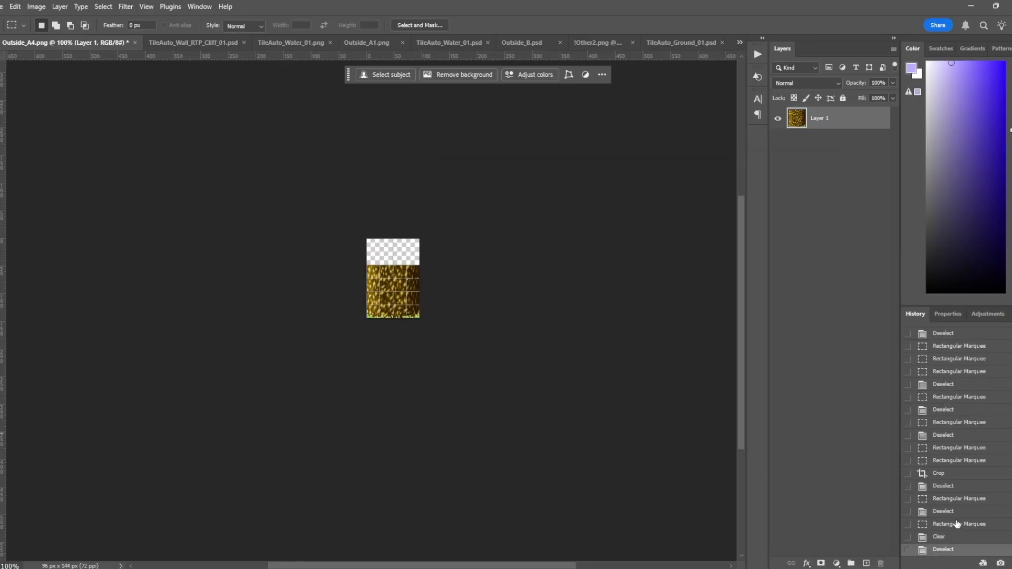
Step back through the document history to the state before the wall crop
{"action": "left_click", "coordinate": [949, 537]}
{"action": "left_click", "coordinate": [956, 525]}
{"action": "left_click", "coordinate": [958, 500]}
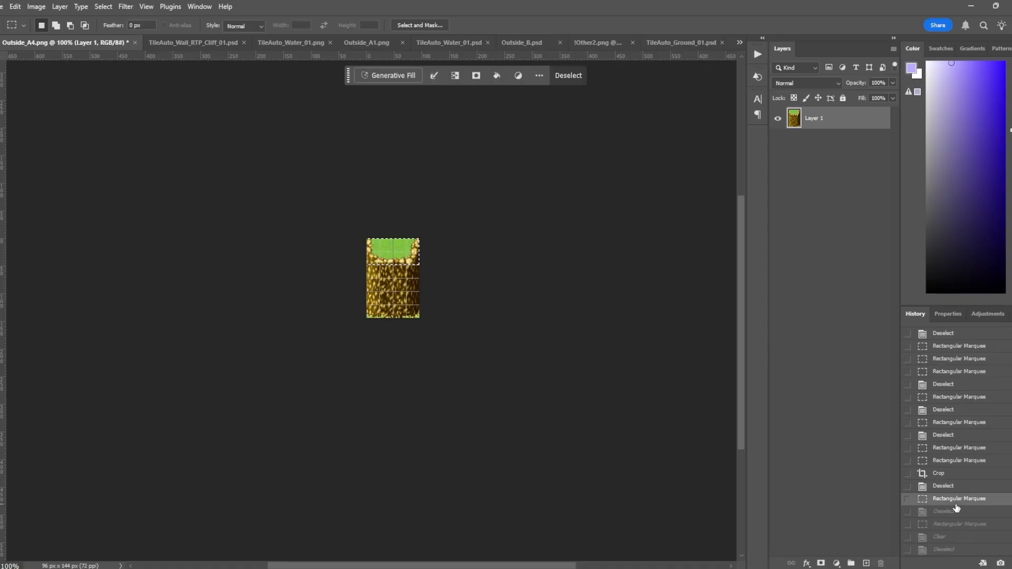
{"action": "left_click", "coordinate": [952, 487]}
{"action": "left_click", "coordinate": [962, 474]}
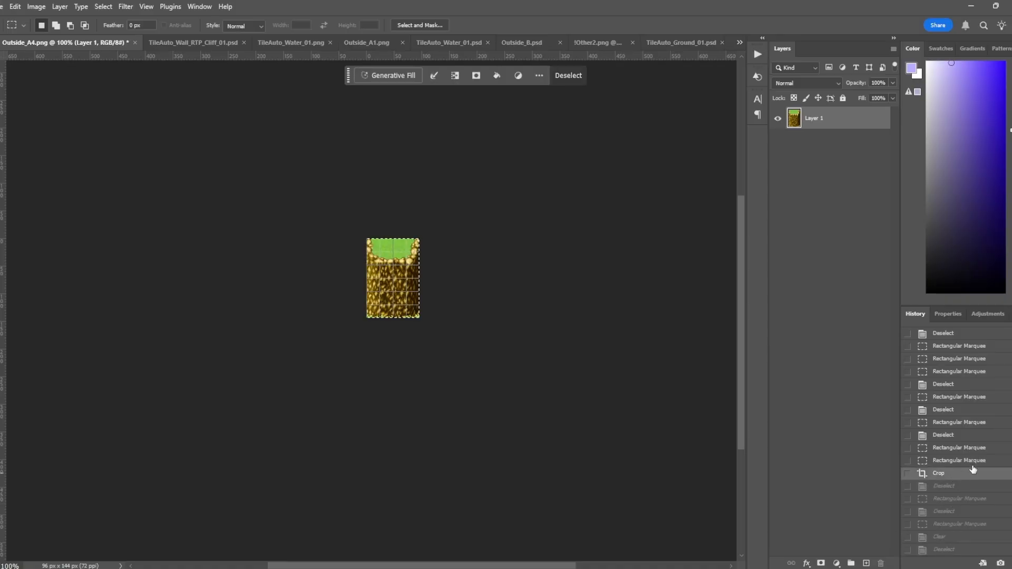
{"action": "left_click", "coordinate": [975, 461]}
Select the whole grassy cliff-top autotile section, crop the image to it and deselect
{"action": "left_click_drag", "start_coordinate": [332, 198], "coordinate": [464, 322]}
{"action": "left_click", "coordinate": [37, 7]}
{"action": "left_click", "coordinate": [53, 120]}
{"action": "left_click", "coordinate": [422, 169]}
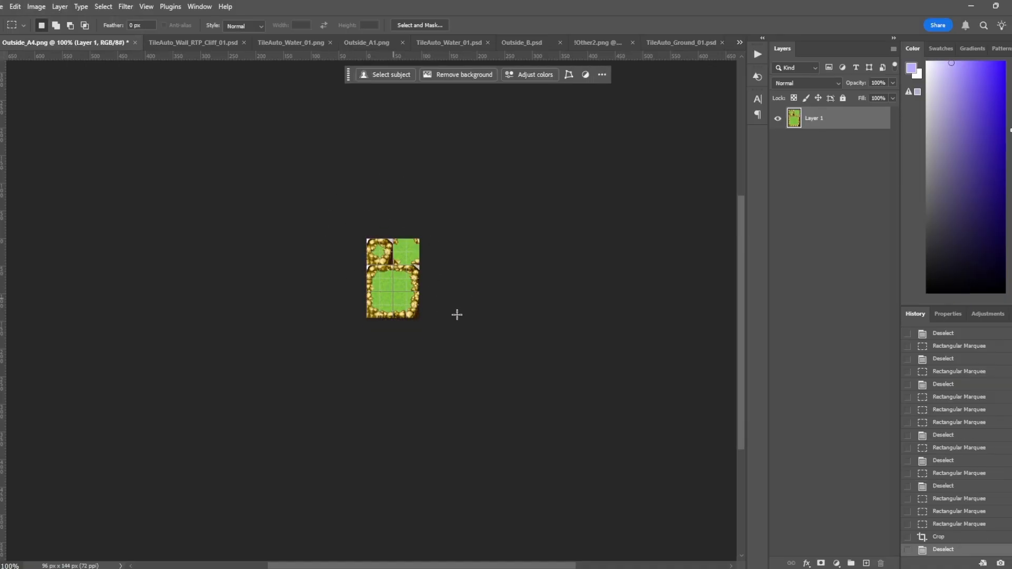
Quick-export the cliff-top image as rtp_cliff_top.png into the Tile Converter's Input folder
{"action": "left_click", "coordinate": [3, 7]}
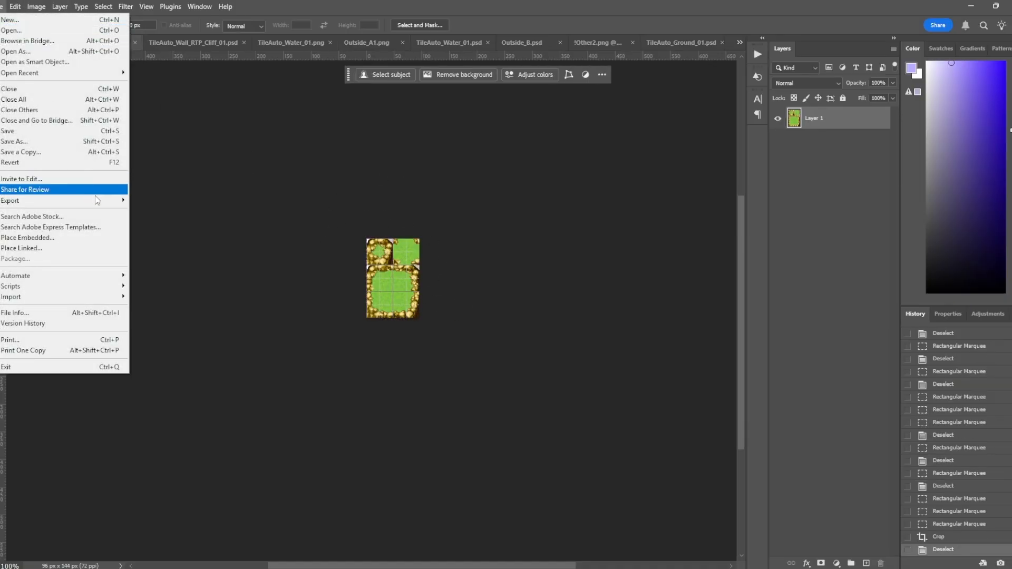
{"action": "mouse_move", "coordinate": [79, 201]}
{"action": "left_click", "coordinate": [178, 204]}
{"action": "left_click", "coordinate": [458, 256]}
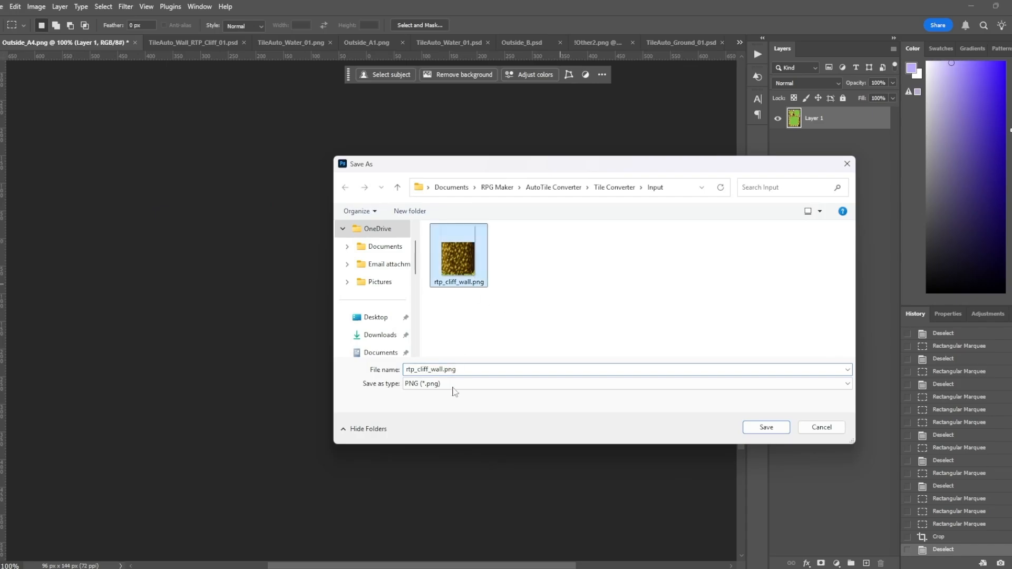
{"action": "double_click", "coordinate": [438, 370]}
{"action": "left_click", "coordinate": [431, 370]}
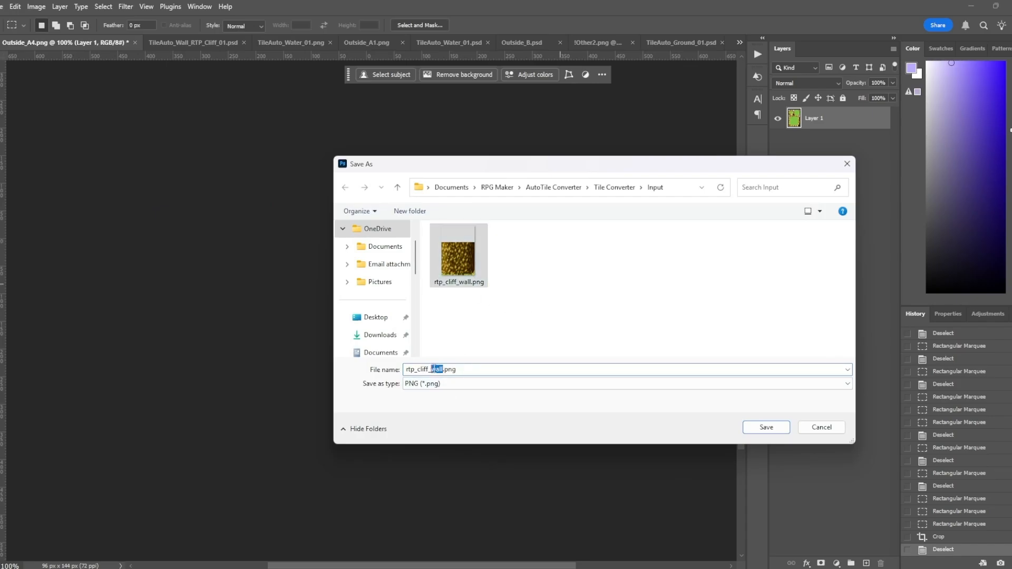
{"action": "type", "text": "top"}
{"action": "left_click", "coordinate": [766, 427]}
Switch to the TileD-MZ AutotileConverter demo in RPG Maker MZ, run the conversion by test play and close the game window
{"action": "mouse_move", "coordinate": [335, 567]}
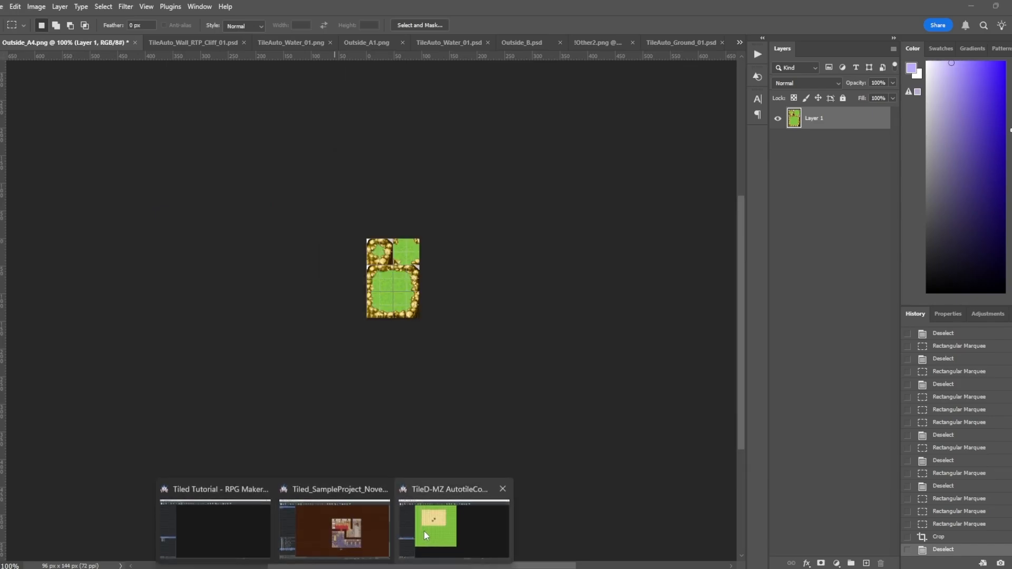
{"action": "left_click", "coordinate": [424, 530]}
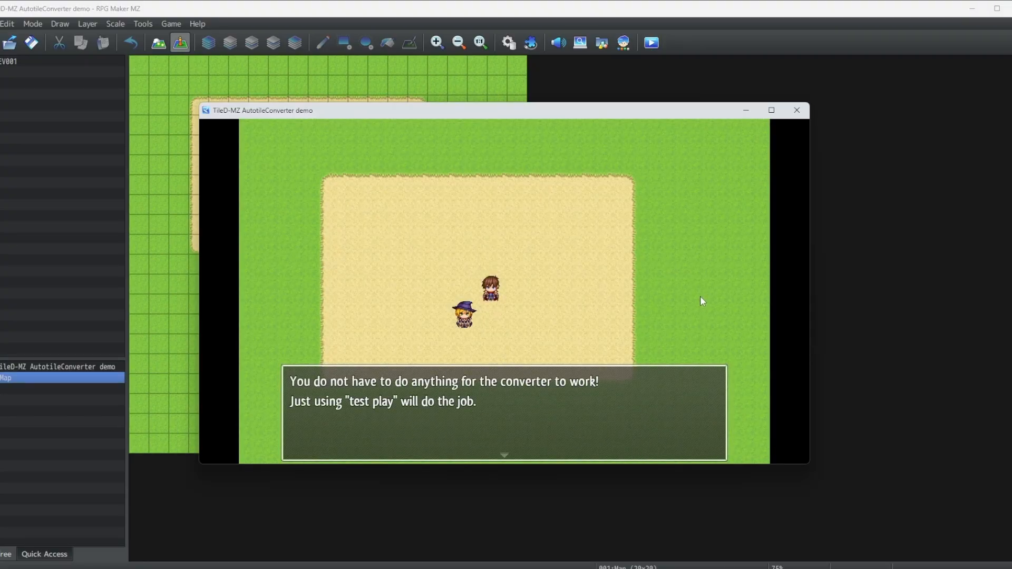
{"action": "left_click", "coordinate": [797, 110]}
Check the converted rtp_cliff_top.png and rtp_cliff_wall.png in the Output folder and transfer them to the Tiled Tutorial project's tilesets folder
{"action": "left_click_drag", "start_coordinate": [682, 258], "coordinate": [635, 231]}
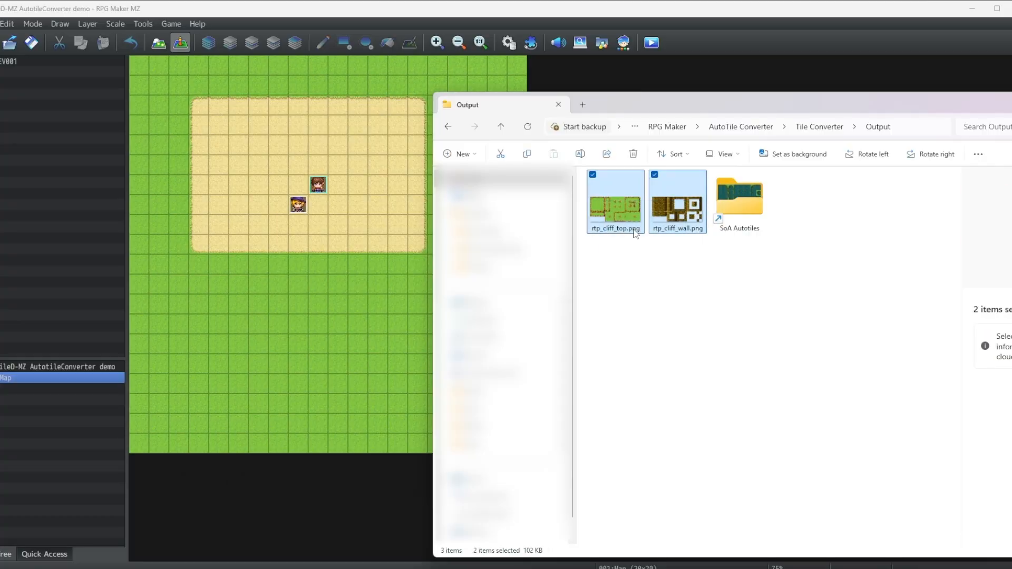
{"action": "left_click", "coordinate": [673, 267]}
{"action": "left_click_drag", "start_coordinate": [691, 278], "coordinate": [656, 264]}
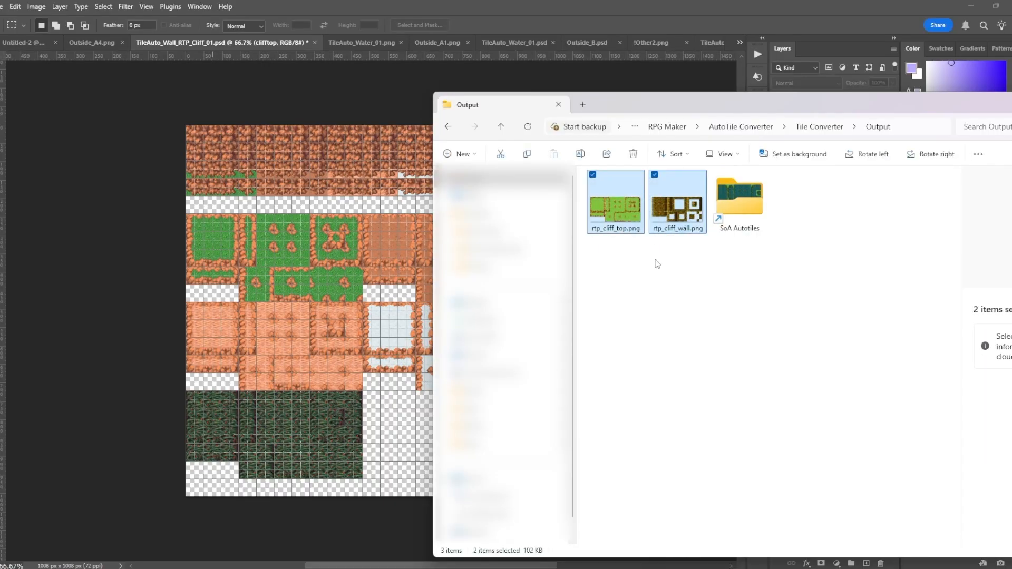
{"action": "left_click", "coordinate": [643, 264]}
{"action": "left_click", "coordinate": [618, 212]}
{"action": "left_click", "coordinate": [690, 213]}
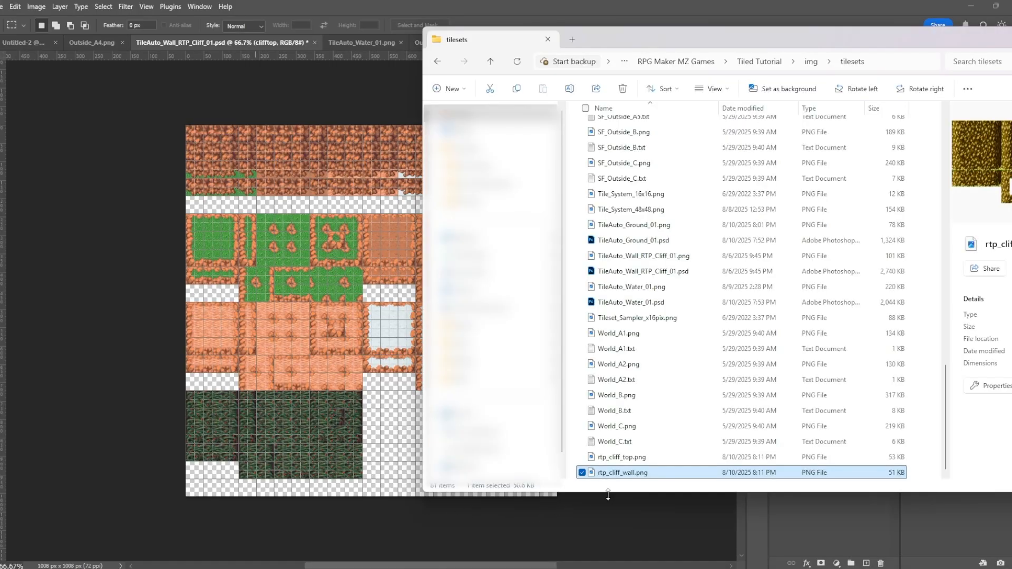
Place rtp_cliff_wall.png at the upper-left corner of TileAuto_Wall_RTP_Cliff_01.psd and mask it to the wide and narrow wall columns
{"action": "left_click_drag", "start_coordinate": [621, 475], "coordinate": [323, 174]}
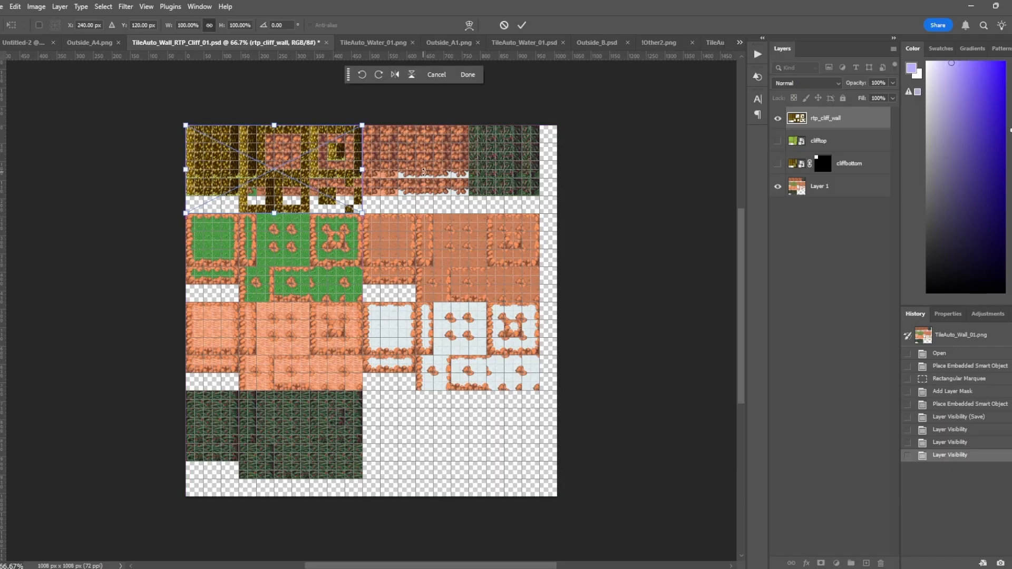
{"action": "key", "text": "Return"}
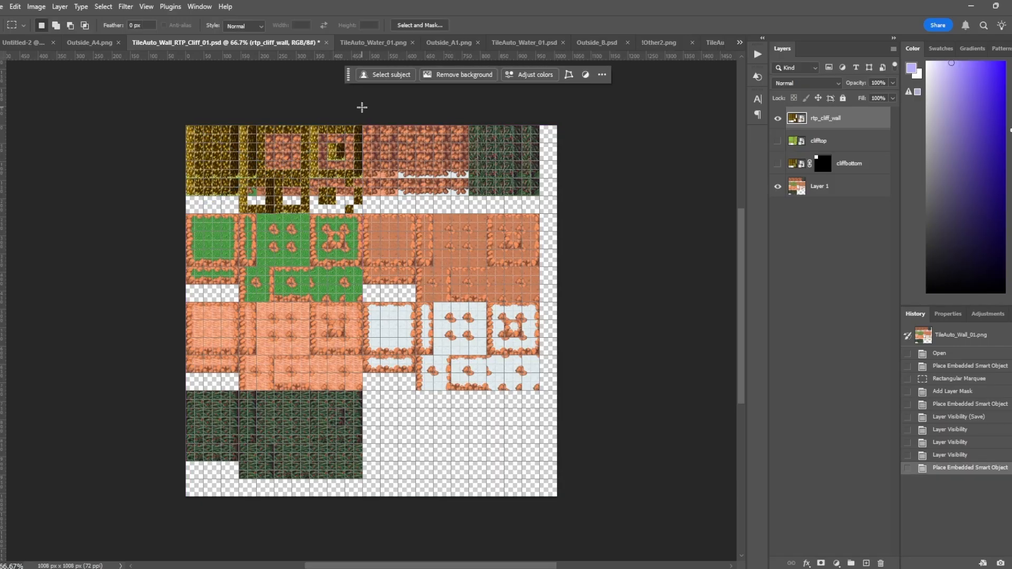
{"action": "key", "text": "ctrl+plus"}
{"action": "key", "text": "ctrl+plus"}
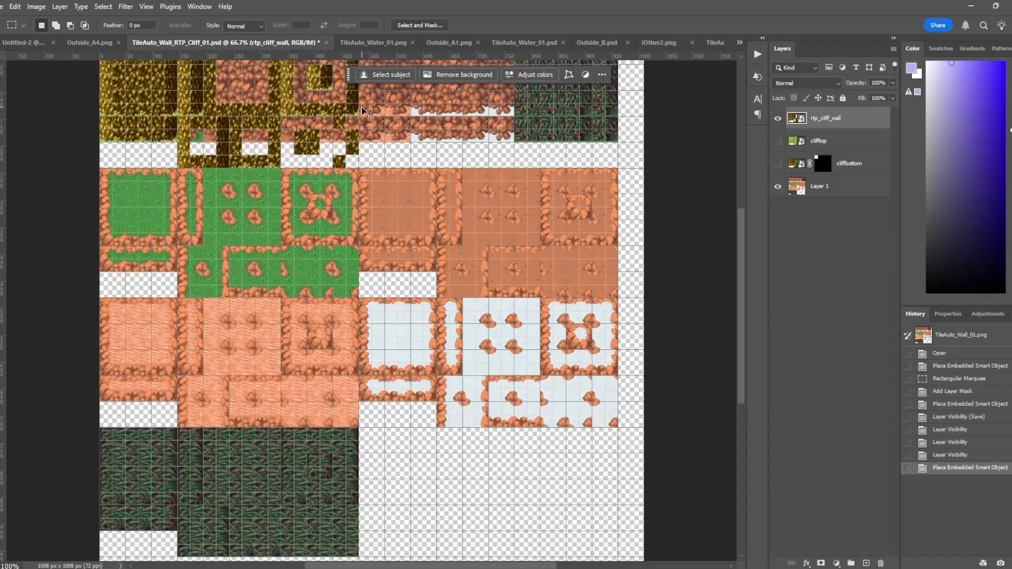
{"action": "left_click_drag", "start_coordinate": [130, 158], "coordinate": [435, 559]}
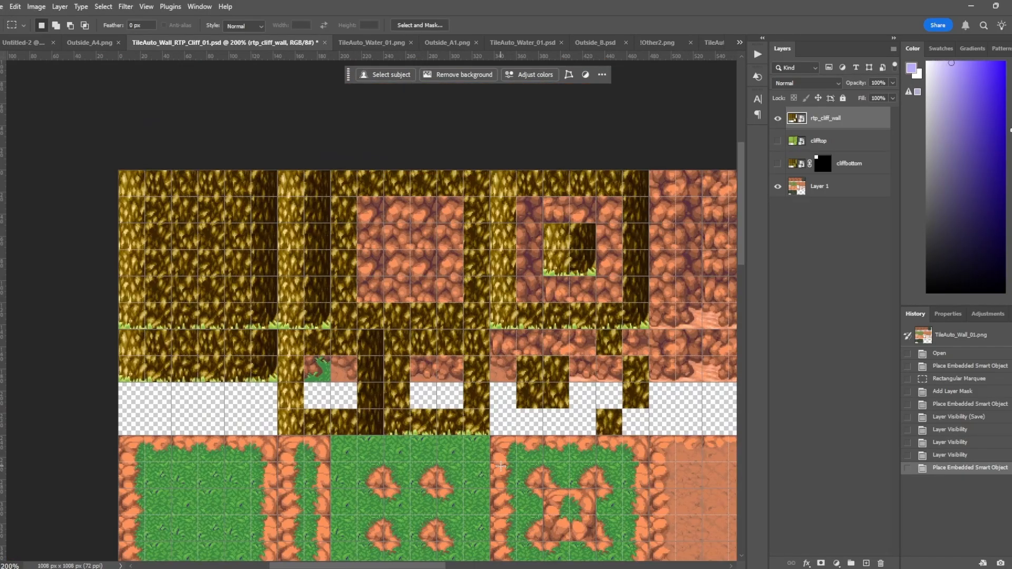
{"action": "left_click_drag", "start_coordinate": [105, 158], "coordinate": [331, 381]}
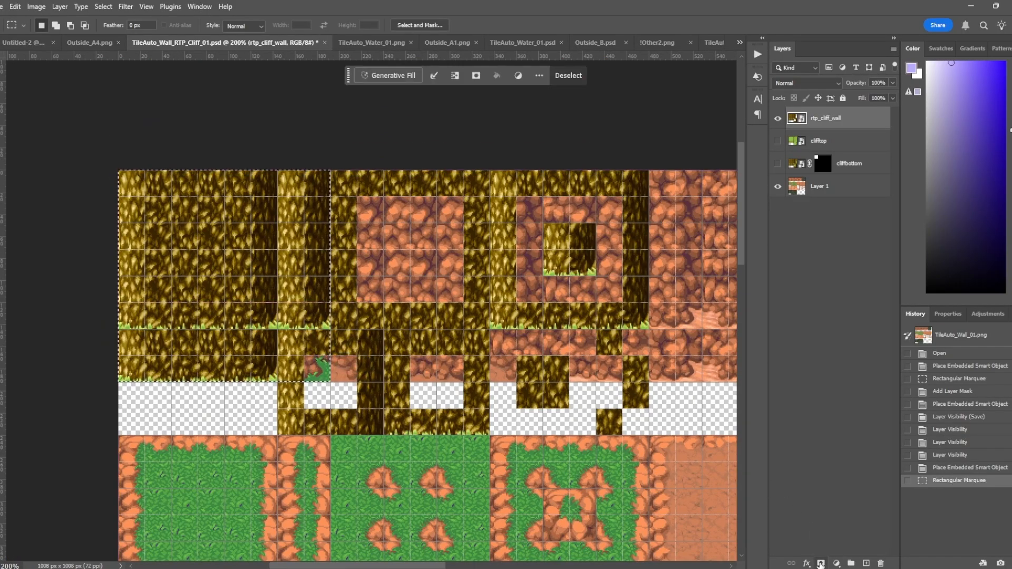
{"action": "left_click", "coordinate": [820, 563]}
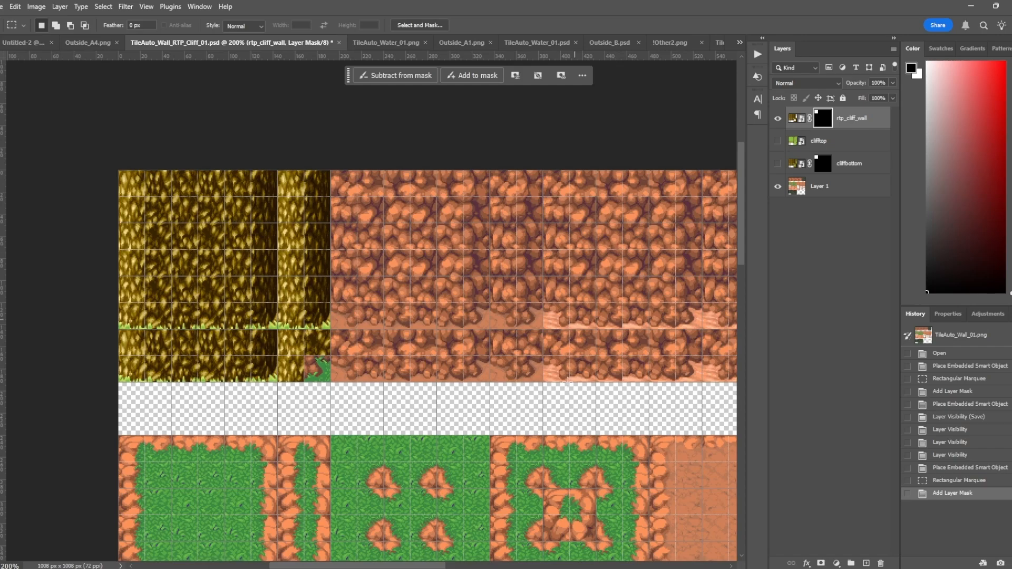
Copy the narrow wall column's bottom grass-edged block onto a new layer and move it down over the incomplete tile below
{"action": "left_click_drag", "start_coordinate": [620, 382], "coordinate": [468, 378]}
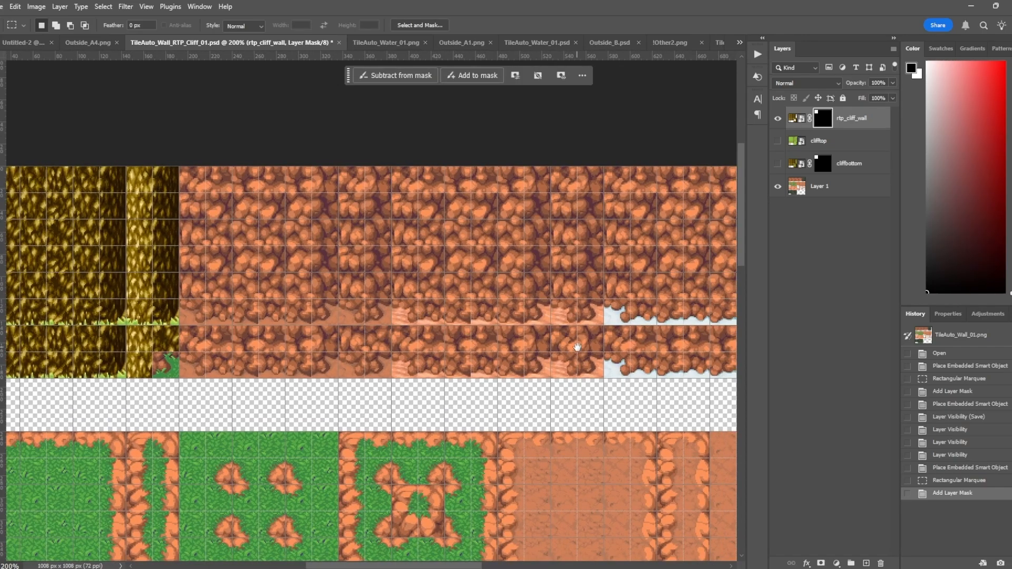
{"action": "left_click_drag", "start_coordinate": [439, 334], "coordinate": [506, 356]}
{"action": "left_click_drag", "start_coordinate": [578, 364], "coordinate": [255, 345]}
{"action": "left_click_drag", "start_coordinate": [487, 356], "coordinate": [720, 370]}
{"action": "left_click_drag", "start_coordinate": [452, 356], "coordinate": [592, 339]}
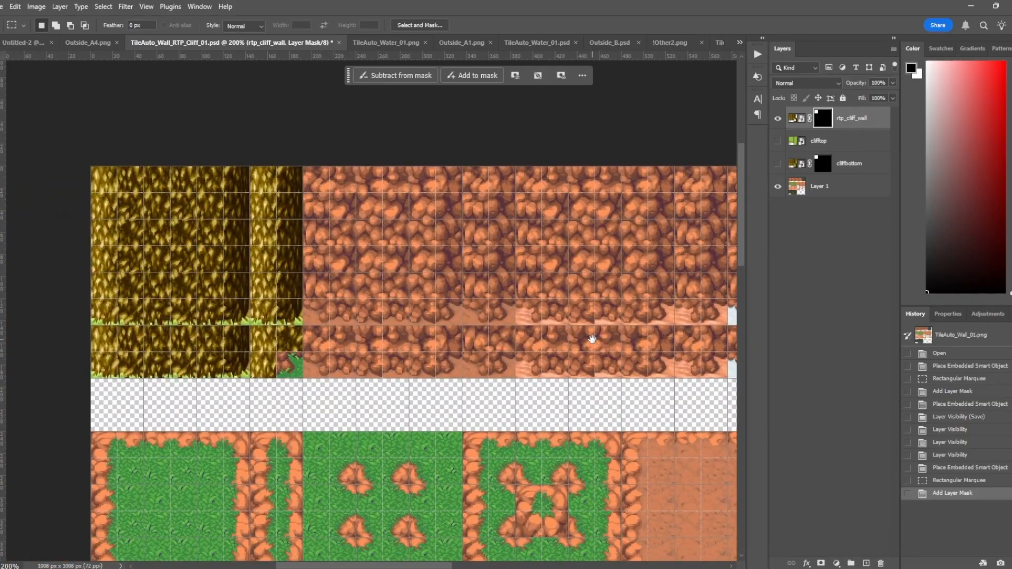
{"action": "left_click_drag", "start_coordinate": [377, 304], "coordinate": [471, 317]}
{"action": "left_click_drag", "start_coordinate": [343, 339], "coordinate": [396, 392]}
{"action": "left_click", "coordinate": [465, 353]}
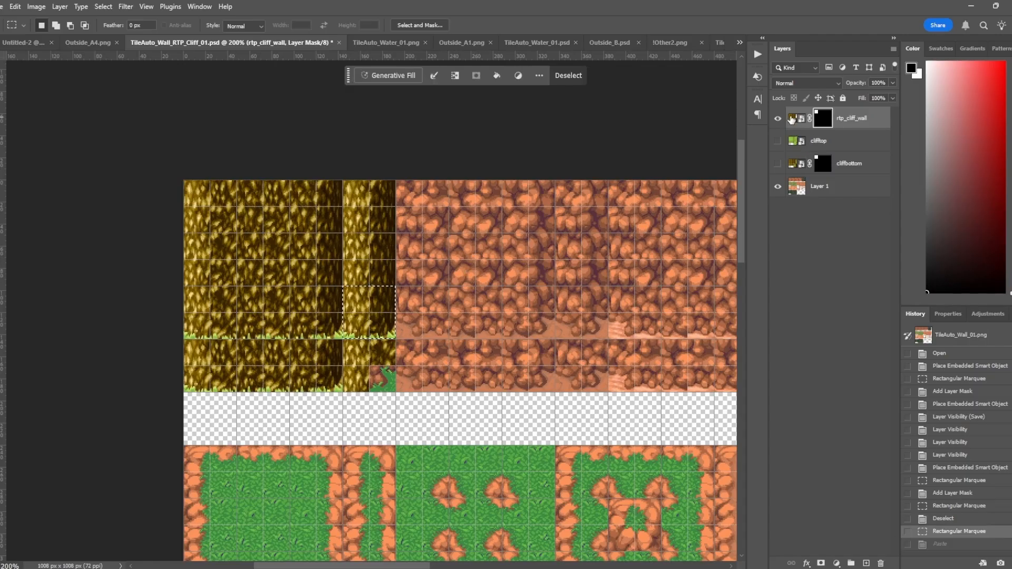
{"action": "key", "text": "ctrl+v"}
{"action": "key", "text": "v"}
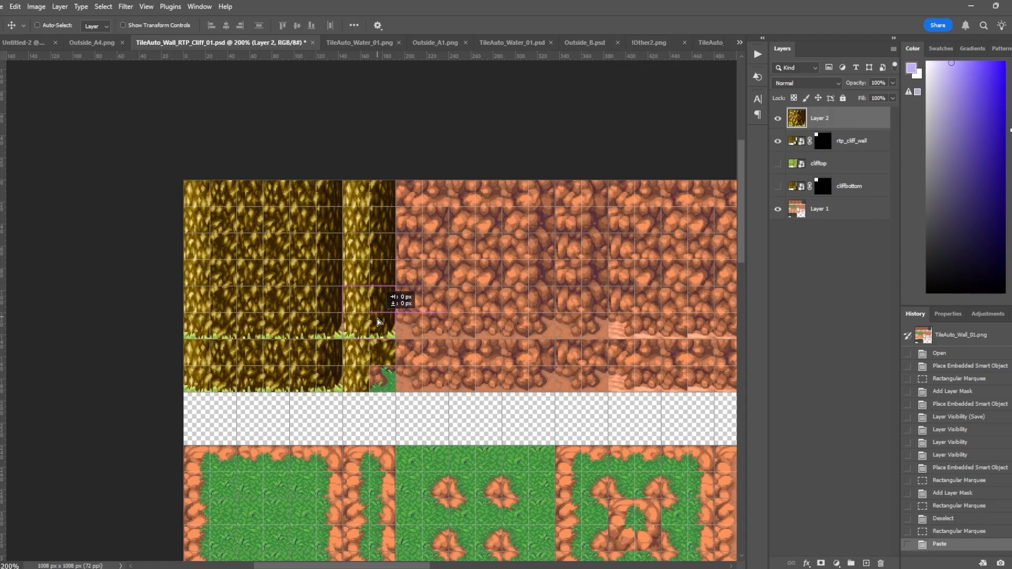
{"action": "left_click_drag", "start_coordinate": [398, 295], "coordinate": [404, 350]}
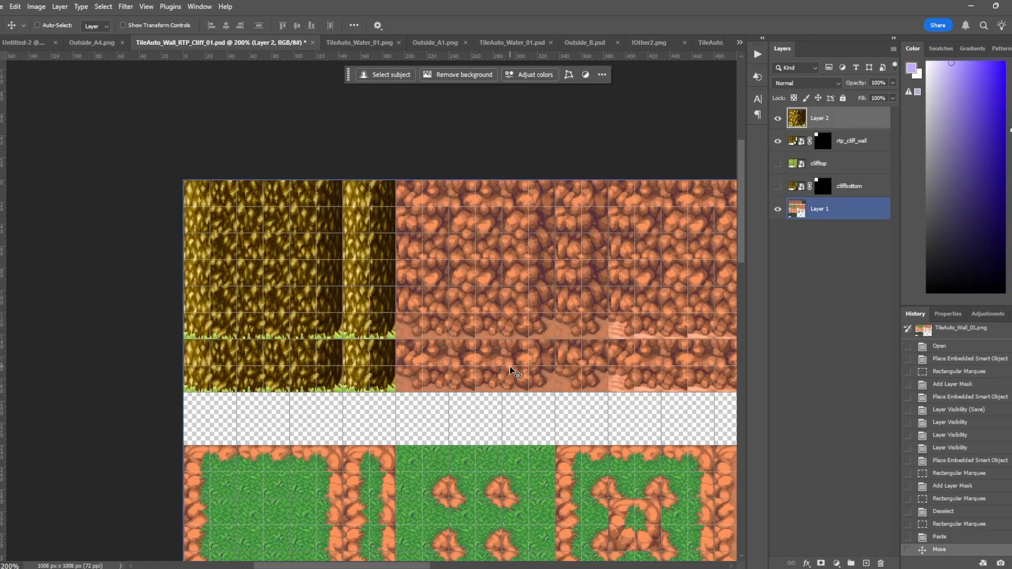
Place rtp_cliff_top.png in the tileset document and align it over the green-grass cliff-top block below the walls
{"action": "left_click_drag", "start_coordinate": [507, 367], "coordinate": [472, 237]}
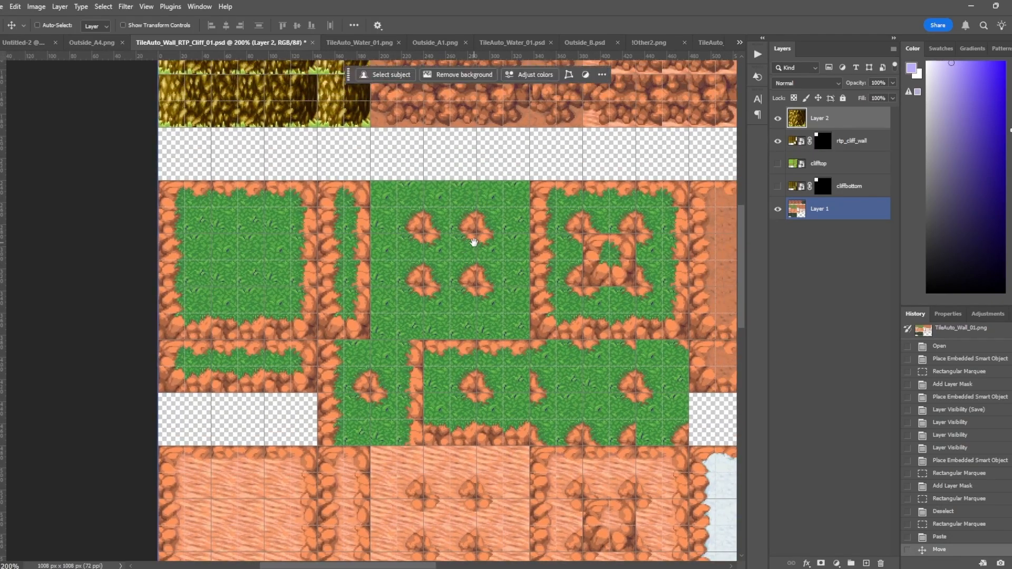
{"action": "left_click", "coordinate": [214, 568]}
{"action": "left_click", "coordinate": [312, 522]}
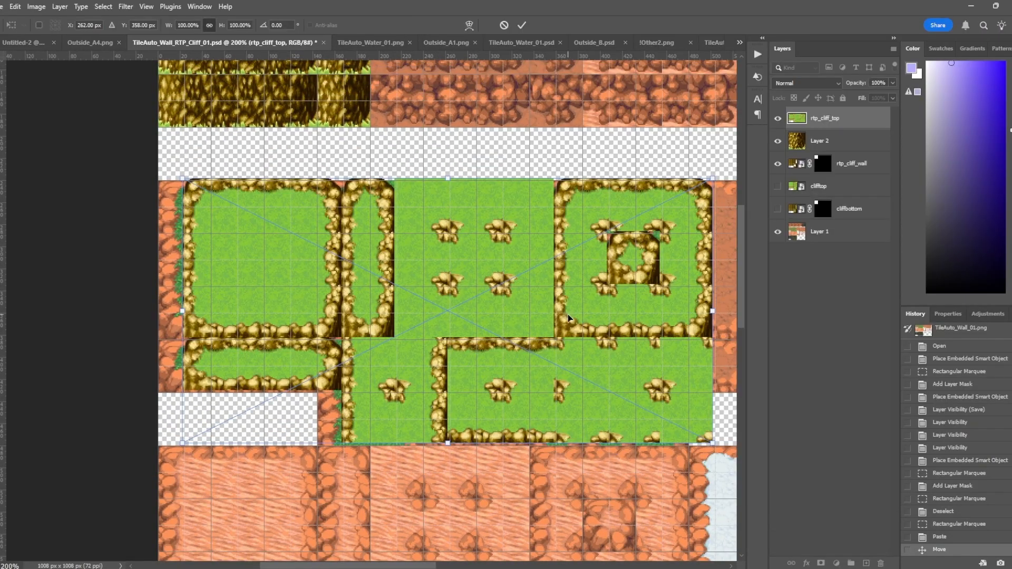
{"action": "left_click_drag", "start_coordinate": [568, 318], "coordinate": [551, 288]}
{"action": "key", "text": "Return"}
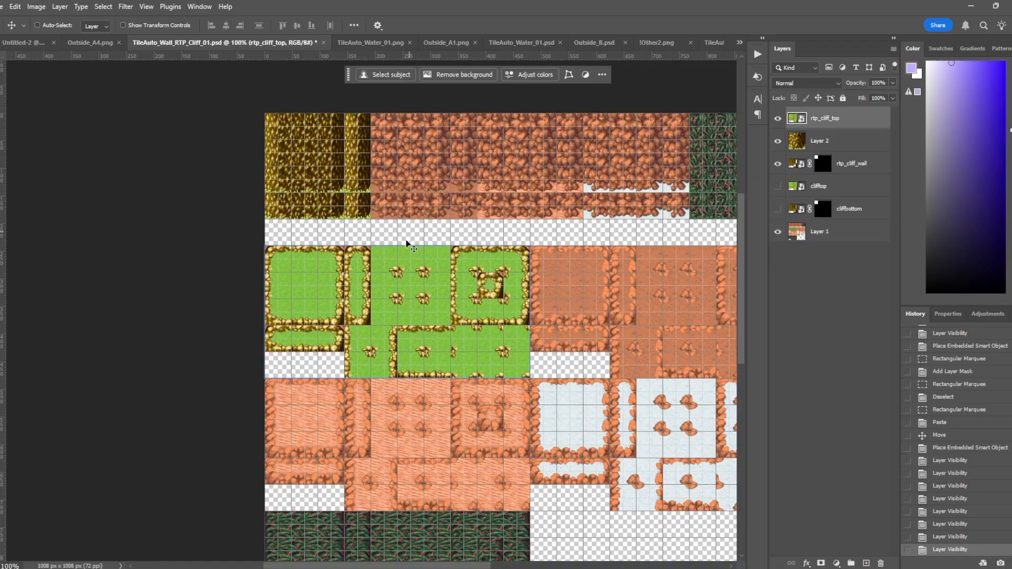
Hide rtp_cliff_top, Layer 2, rtp_cliff_wall and Layer 1, and show the earlier clifftop and cliffbottom layers instead
{"action": "left_click", "coordinate": [780, 119]}
{"action": "left_click", "coordinate": [779, 142]}
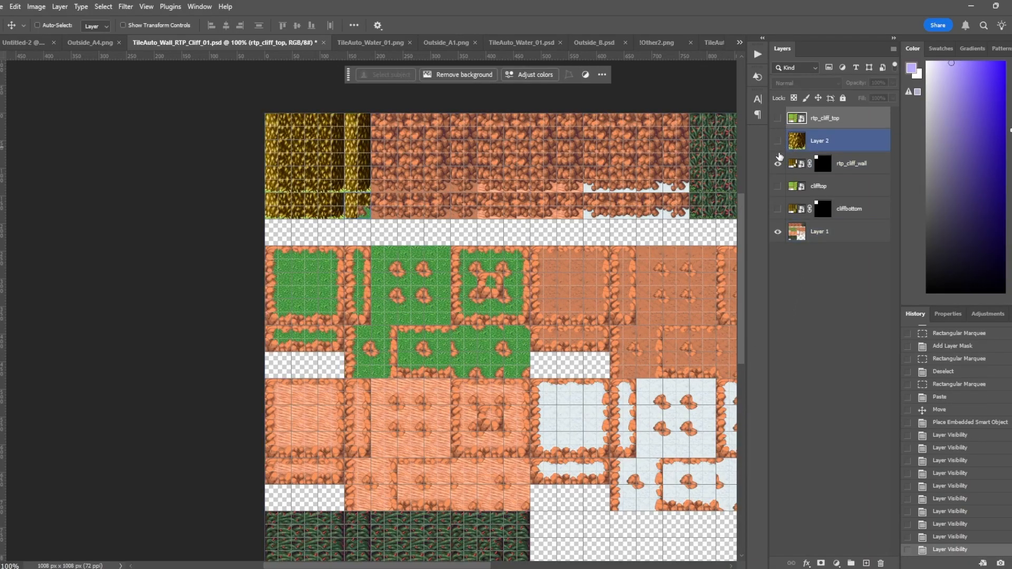
{"action": "left_click", "coordinate": [779, 164]}
{"action": "left_click", "coordinate": [780, 164]}
{"action": "left_click", "coordinate": [778, 187]}
{"action": "left_click", "coordinate": [778, 210]}
{"action": "left_click", "coordinate": [778, 232]}
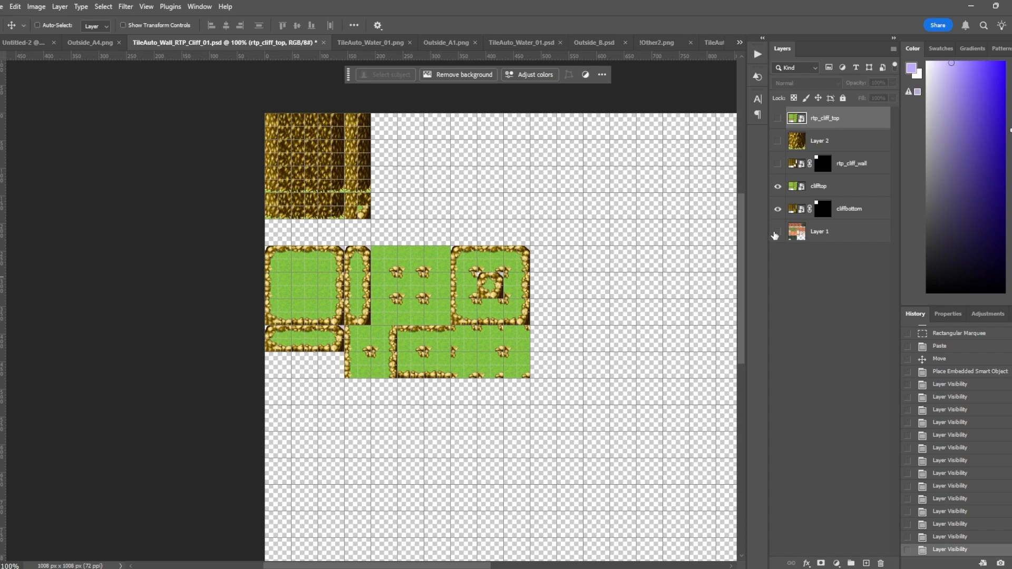
Show the rtp_cliff_top, Layer 2, rtp_cliff_wall and clifftop layers, and hide cliffbottom and Layer 1
{"action": "left_click", "coordinate": [778, 232]}
{"action": "left_click", "coordinate": [778, 209]}
{"action": "left_click", "coordinate": [777, 187]}
{"action": "left_click", "coordinate": [778, 118]}
{"action": "left_click", "coordinate": [778, 141]}
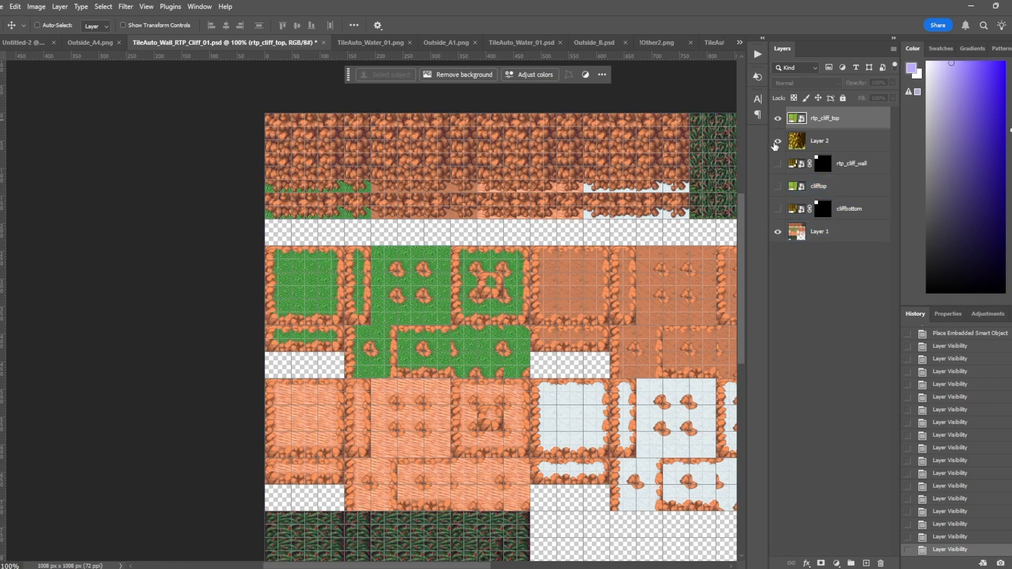
{"action": "left_click_drag", "start_coordinate": [775, 146], "coordinate": [779, 188]}
{"action": "left_click", "coordinate": [831, 235]}
{"action": "left_click", "coordinate": [778, 235]}
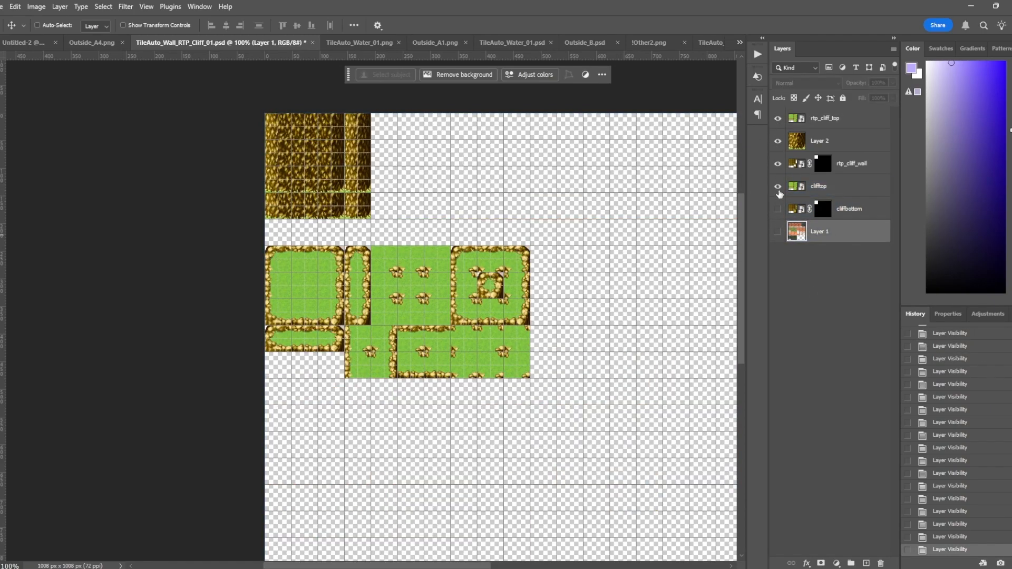
Hide the clifftop layer and save the assembled cliff tileset sheet as a separate image file
{"action": "left_click", "coordinate": [778, 188]}
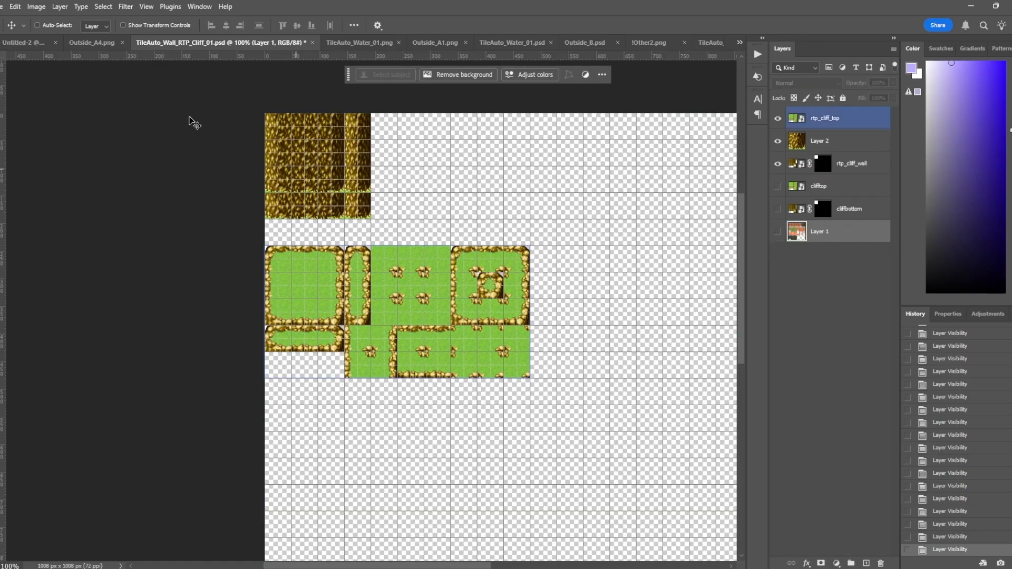
{"action": "left_click", "coordinate": [3, 6]}
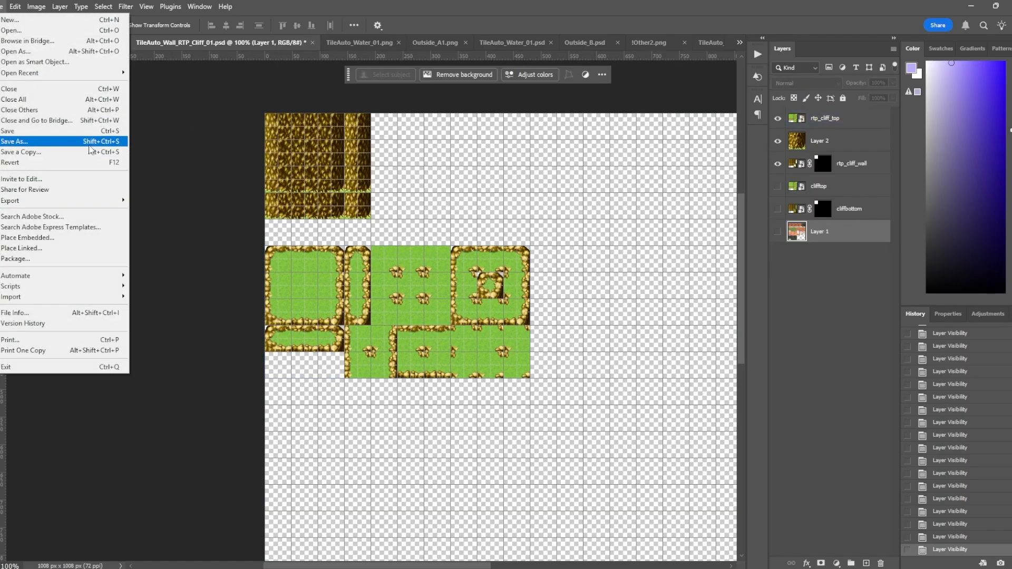
{"action": "left_click", "coordinate": [21, 141]}
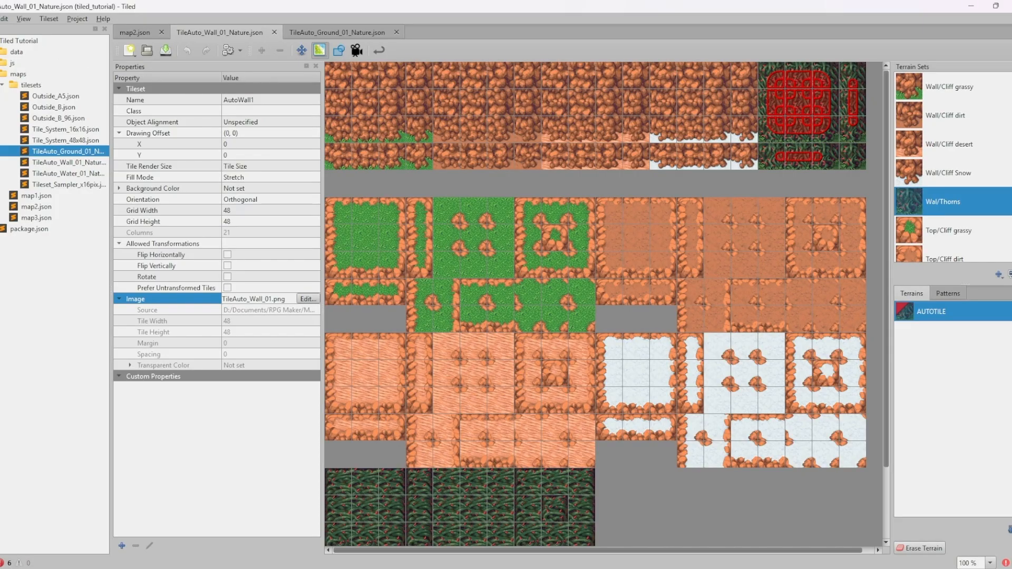
Switch to Tiled and replace the AutoWall1 tileset's source image with the TileAuto_Wall_RTP_Cliff sheet
{"action": "left_click", "coordinate": [2, 18]}
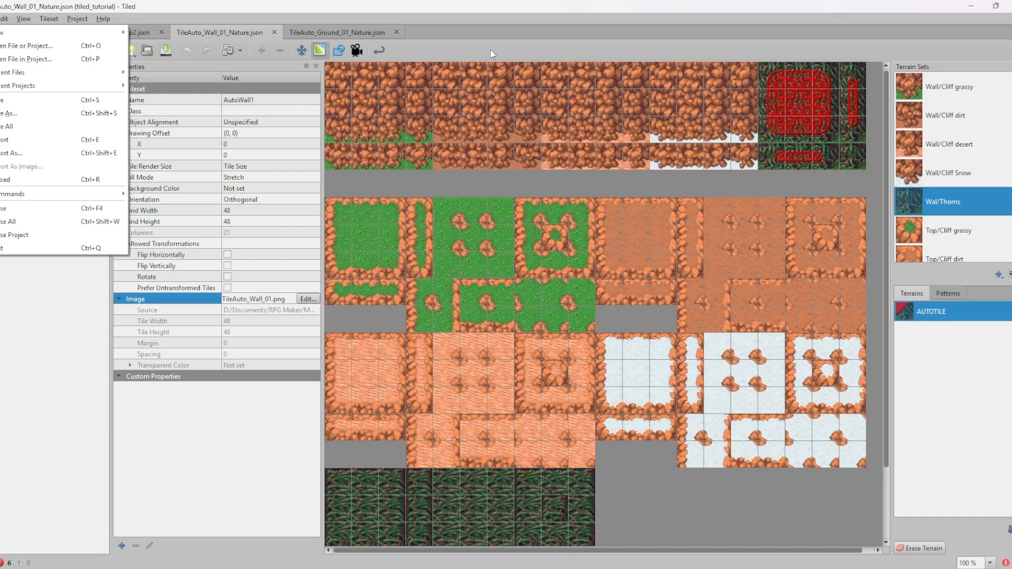
{"action": "left_click", "coordinate": [486, 22]}
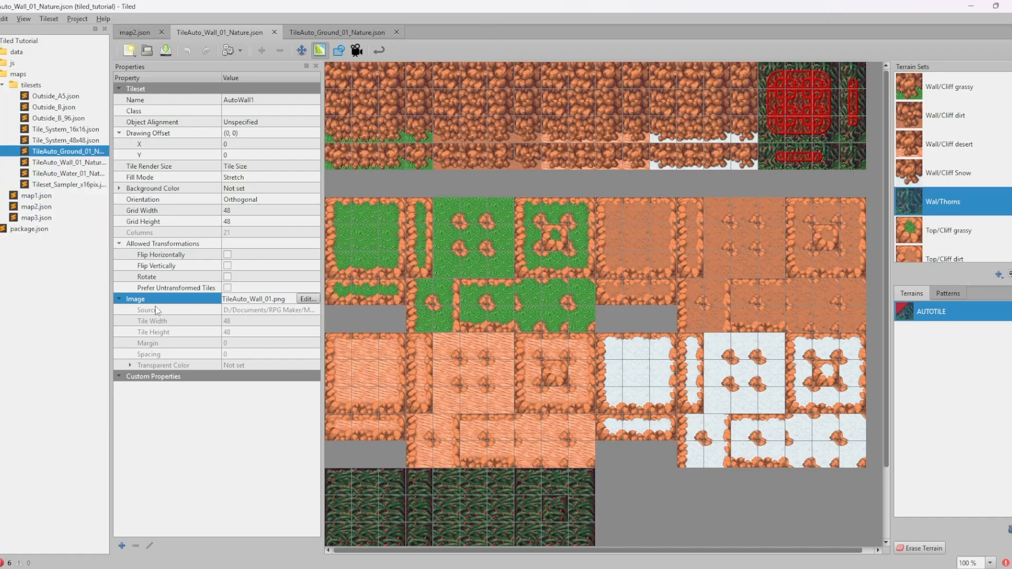
{"action": "left_click", "coordinate": [308, 300]}
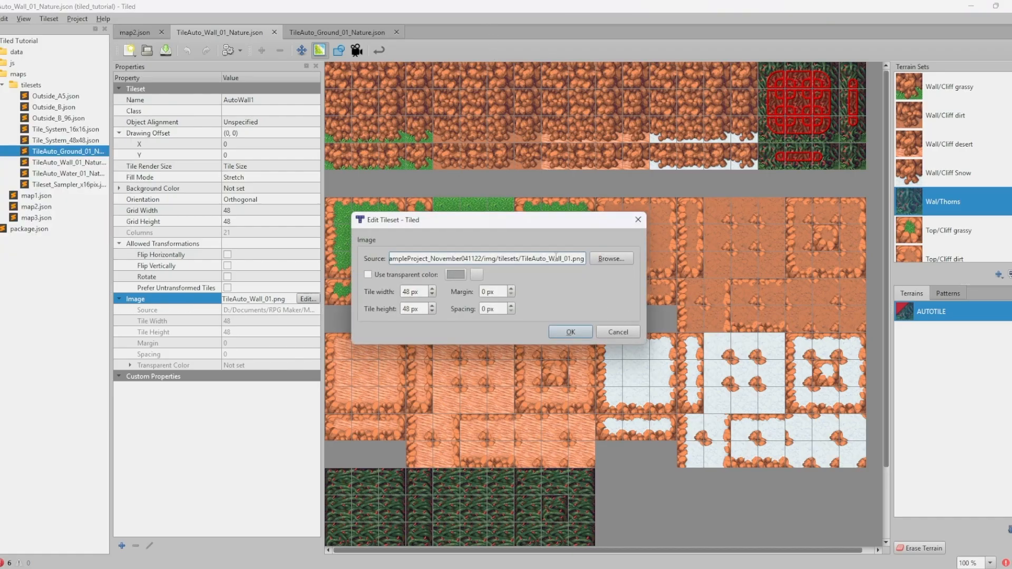
{"action": "left_click", "coordinate": [618, 335]}
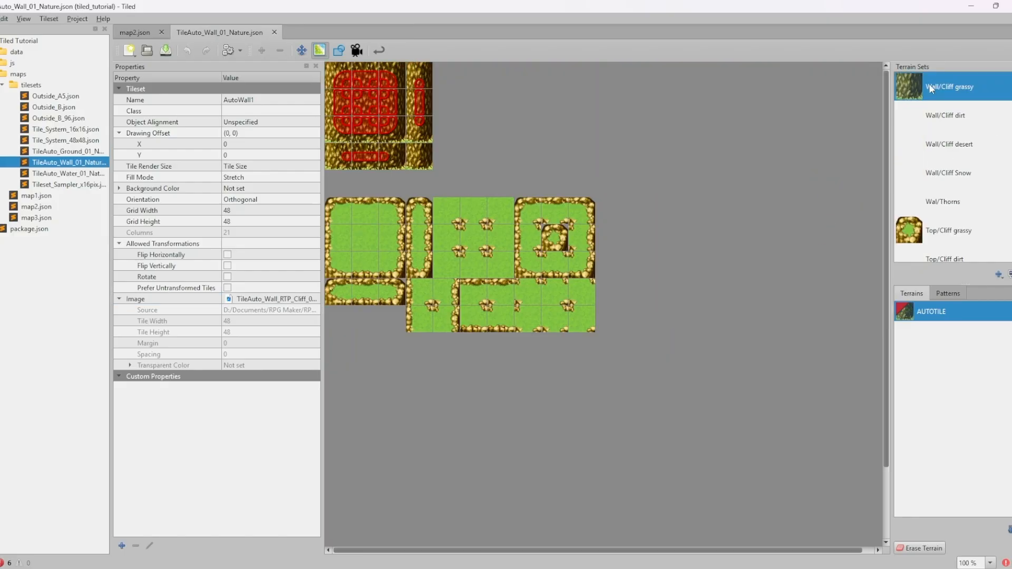
Examine how the Wall/Cliff dirt, Wall/Cliff grassy and Top/Cliff grassy terrain sets line up with the new tileset image
{"action": "left_click", "coordinate": [941, 117]}
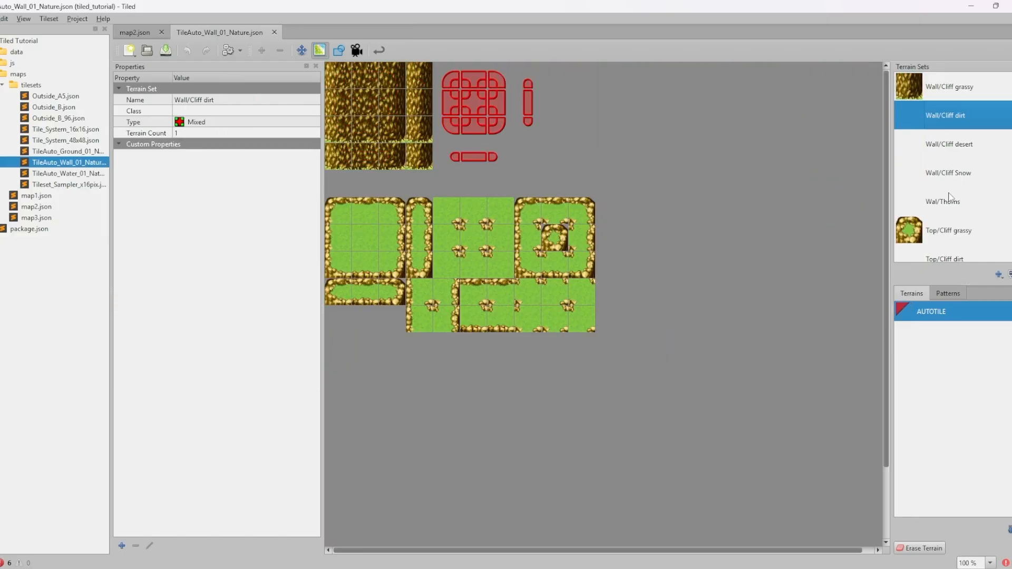
{"action": "left_click", "coordinate": [949, 231]}
{"action": "left_click", "coordinate": [960, 100]}
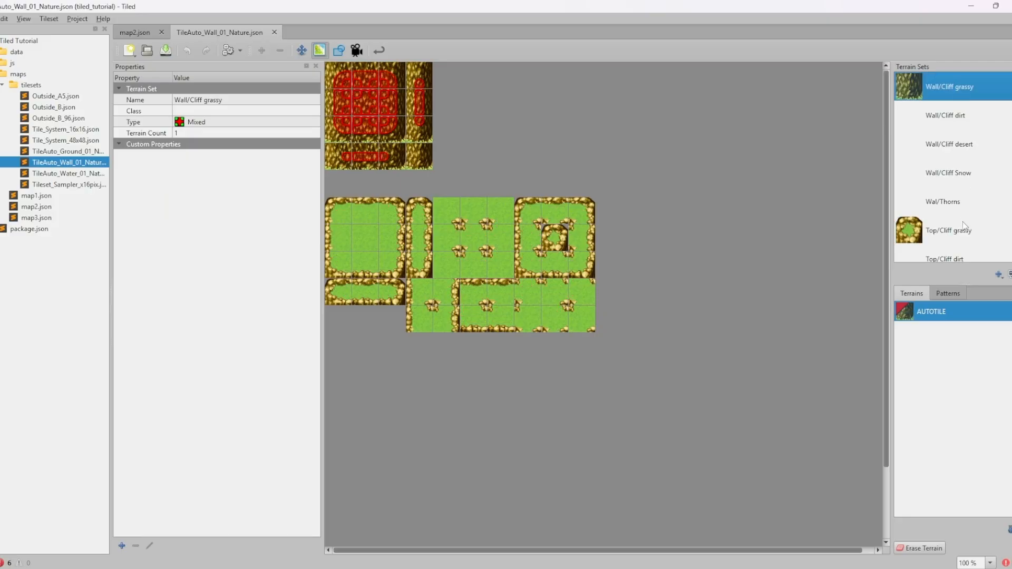
{"action": "left_click", "coordinate": [965, 226]}
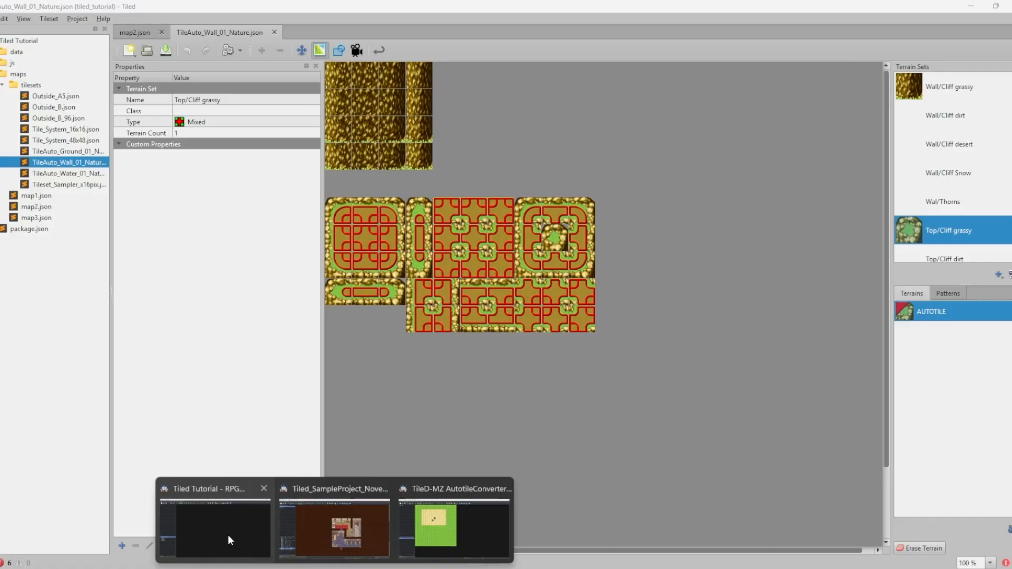
Switch to the Tiled Tutorial project in RPG Maker MZ and create map MAP004, 45 tiles wide and 45 tiles high
{"action": "left_click", "coordinate": [228, 534]}
{"action": "right_click", "coordinate": [25, 363]}
{"action": "left_click", "coordinate": [61, 384]}
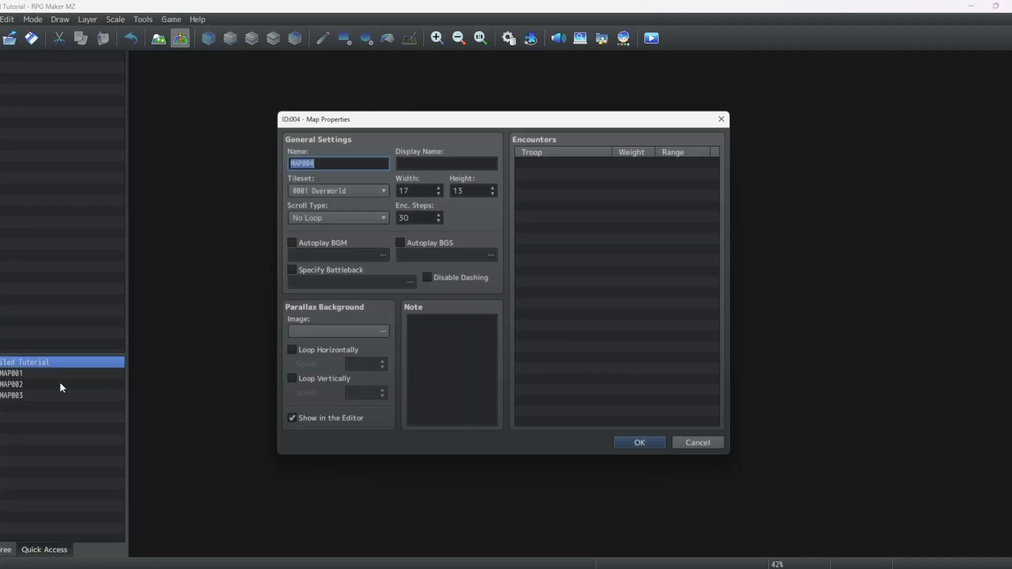
{"action": "double_click", "coordinate": [421, 191]}
{"action": "type", "text": "45"}
{"action": "double_click", "coordinate": [471, 190]}
{"action": "type", "text": "4"}
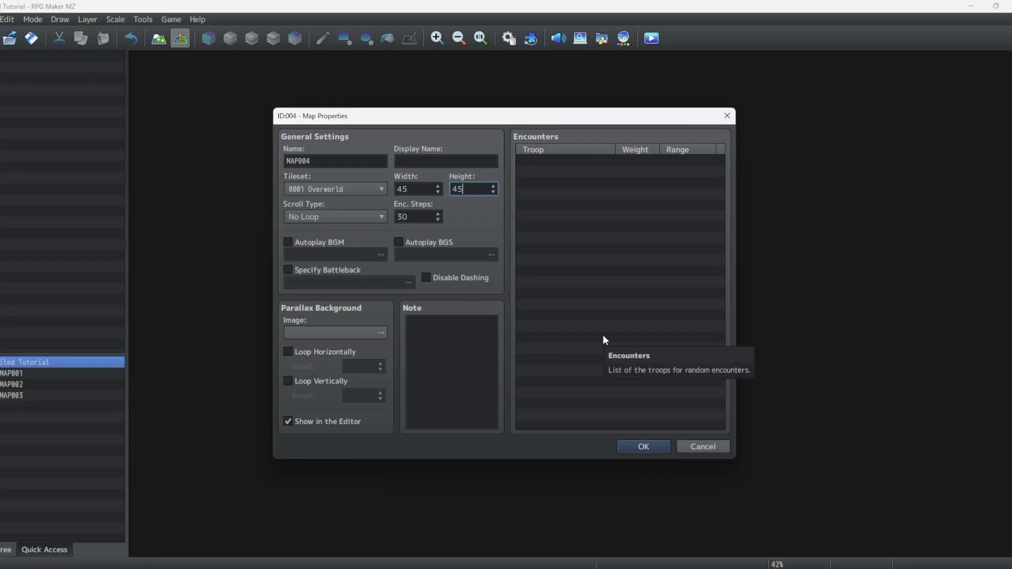
{"action": "left_click", "coordinate": [637, 446]}
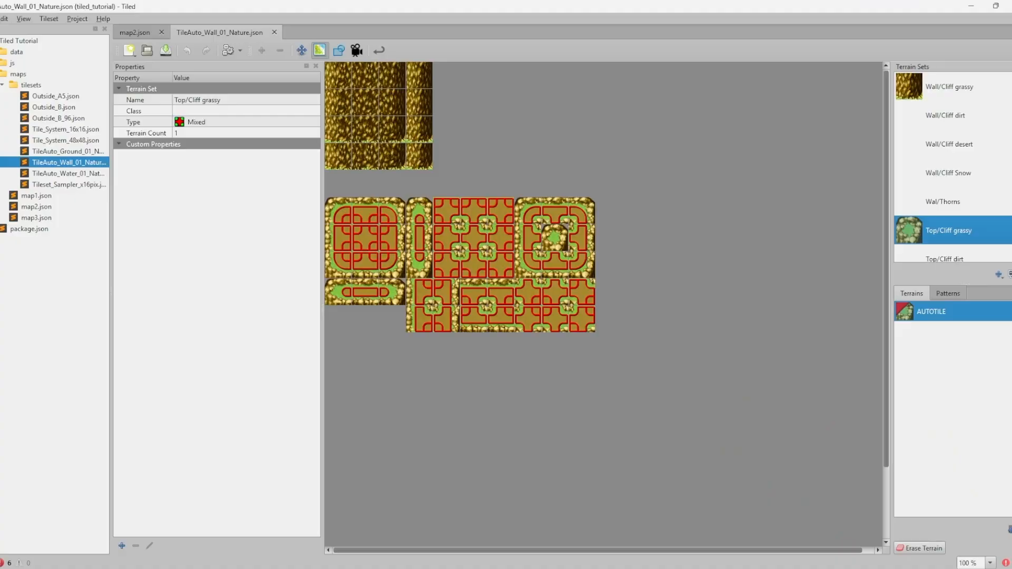
In Tiled, create a new orthogonal map of 45 by 45 tiles with a tile size of 48 by 48 px
{"action": "left_click", "coordinate": [1, 18]}
{"action": "mouse_move", "coordinate": [21, 31]}
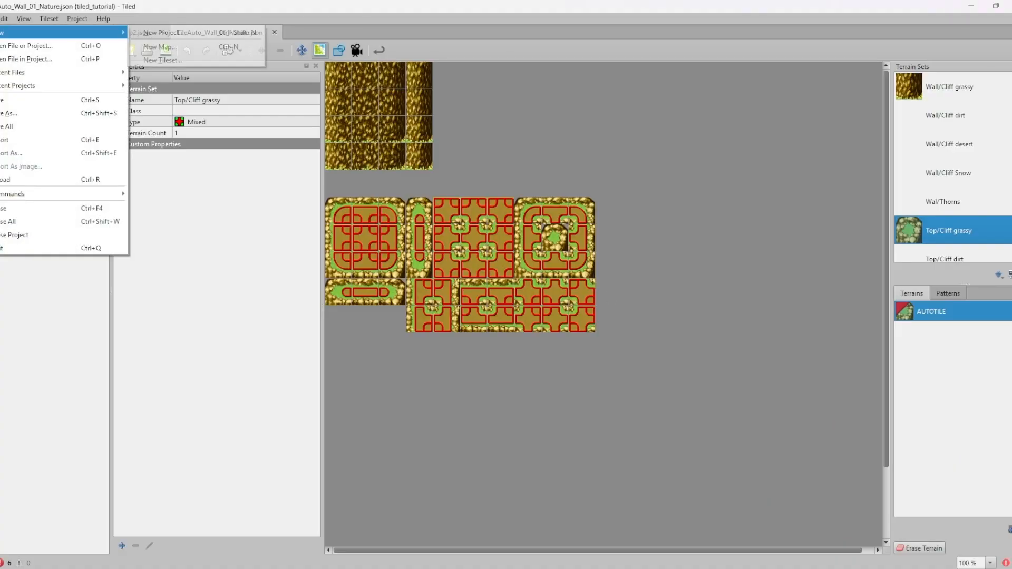
{"action": "left_click", "coordinate": [160, 48]}
{"action": "double_click", "coordinate": [464, 306]}
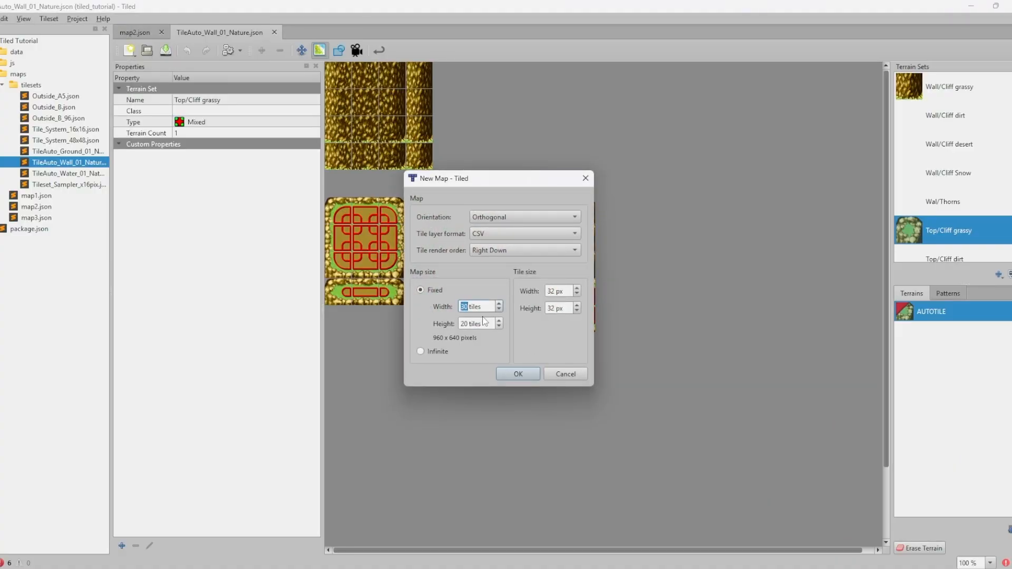
{"action": "type", "text": "45"}
{"action": "key", "text": "Tab"}
{"action": "type", "text": "45"}
{"action": "left_click", "coordinate": [548, 291]}
{"action": "type", "text": "48"}
{"action": "double_click", "coordinate": [548, 308]}
{"action": "type", "text": "48"}
{"action": "key", "text": "Return"}
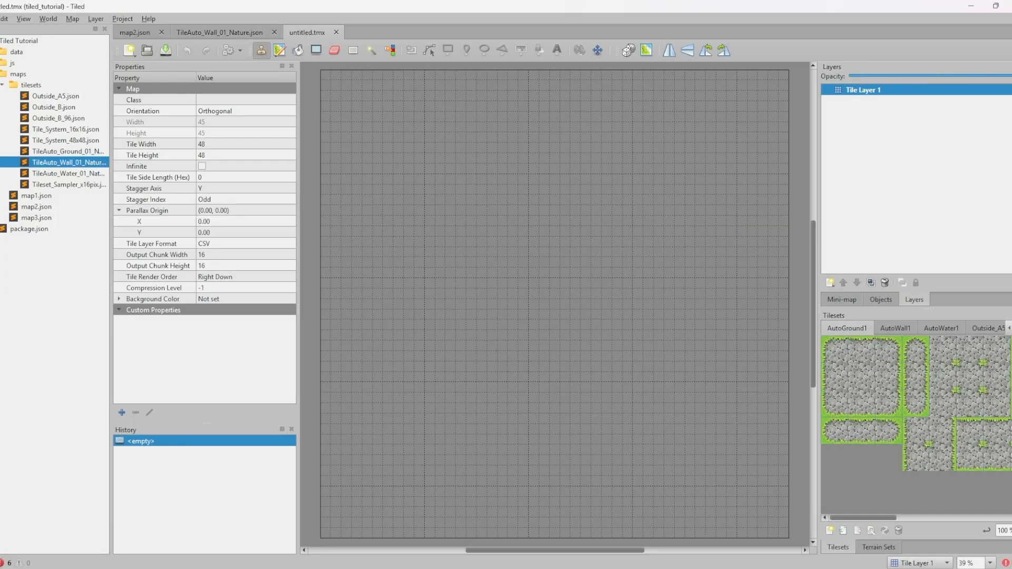
Save the map in JSON map format as map4.json in the maps folder and check it against MAP004 in RPG Maker MZ
{"action": "left_click", "coordinate": [1, 19]}
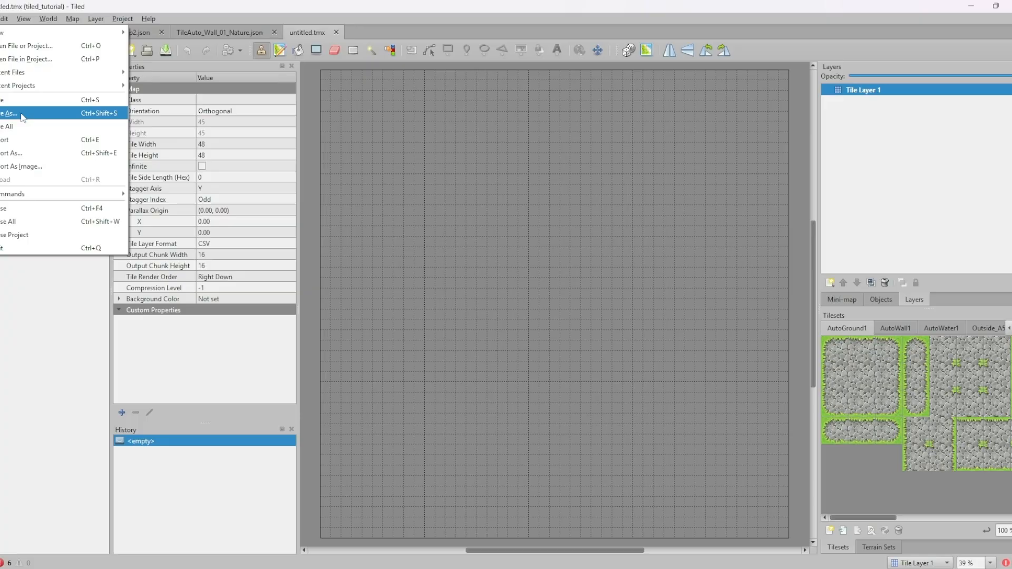
{"action": "left_click", "coordinate": [23, 114]}
{"action": "left_click", "coordinate": [396, 99]}
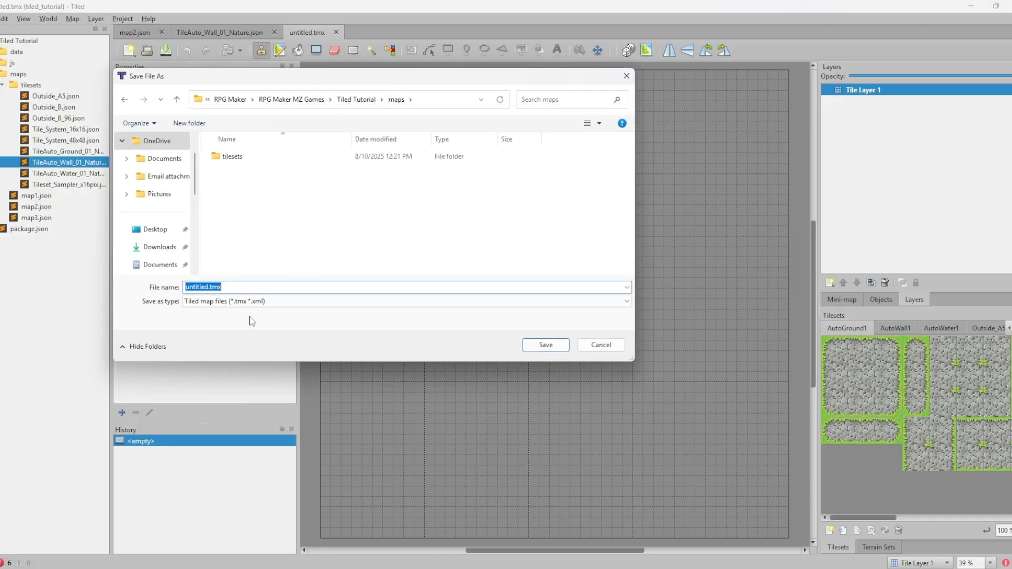
{"action": "type", "text": "map"}
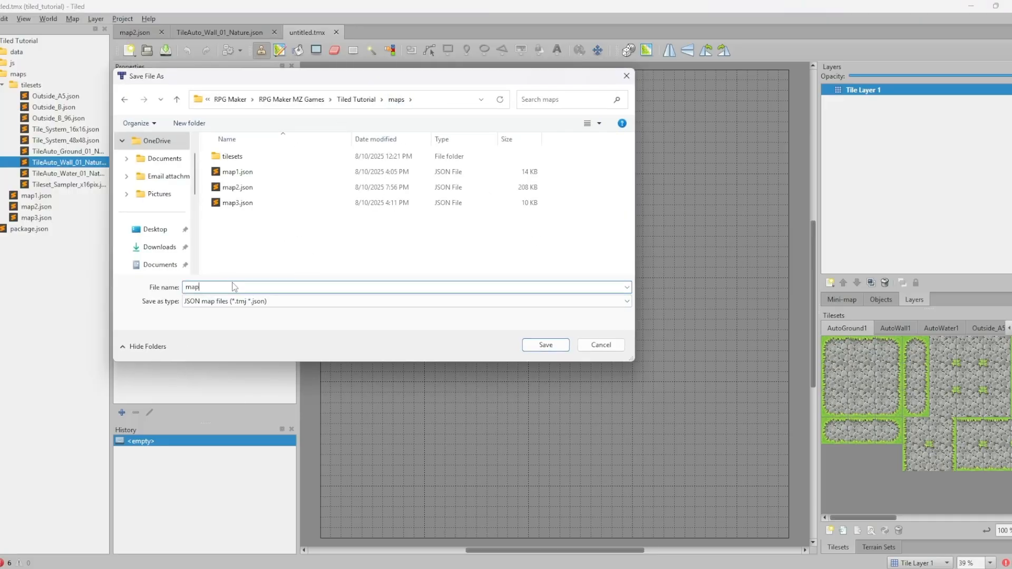
{"action": "type", "text": "4.json"}
{"action": "left_click", "coordinate": [535, 345]}
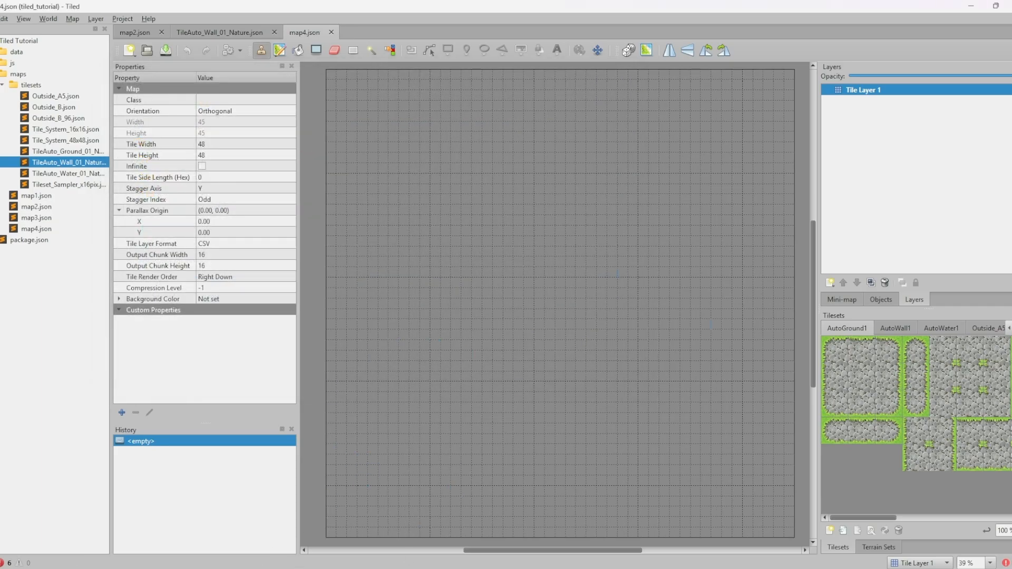
{"action": "key", "text": "alt+Tab"}
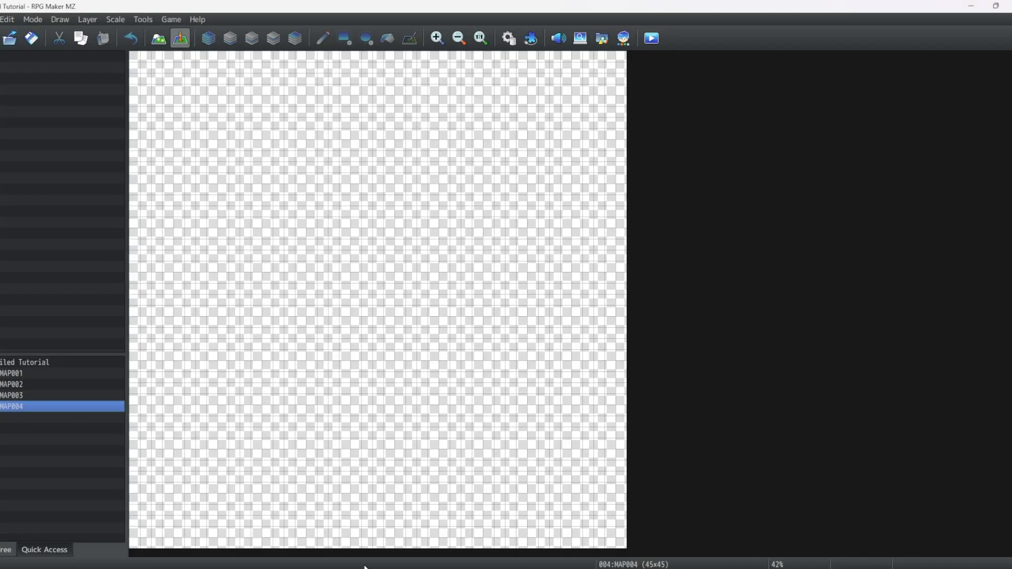
{"action": "key", "text": "alt+Tab"}
Add two group layers above Tile Layer 1, named Below and Same
{"action": "left_click", "coordinate": [830, 283]}
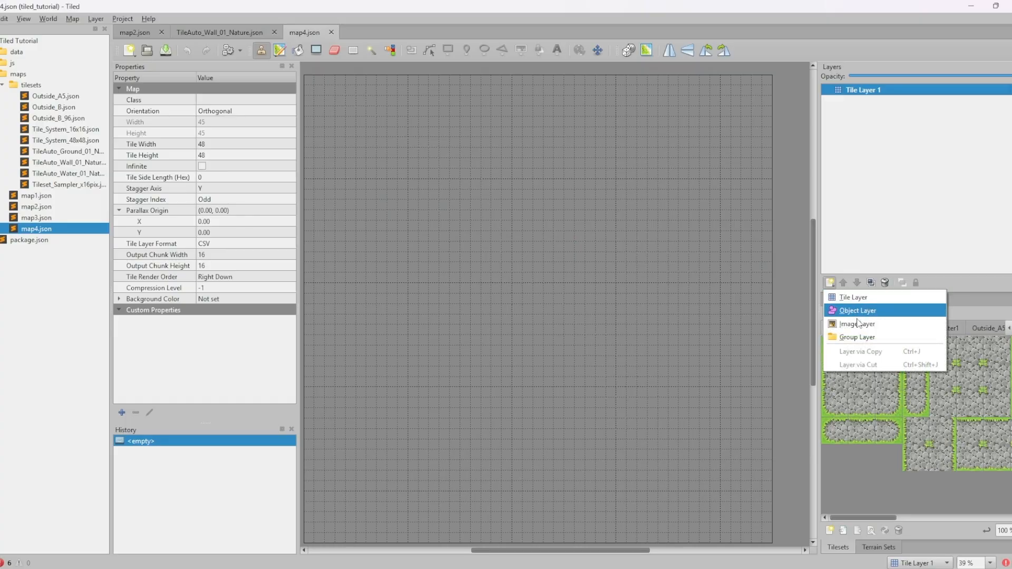
{"action": "left_click", "coordinate": [855, 334]}
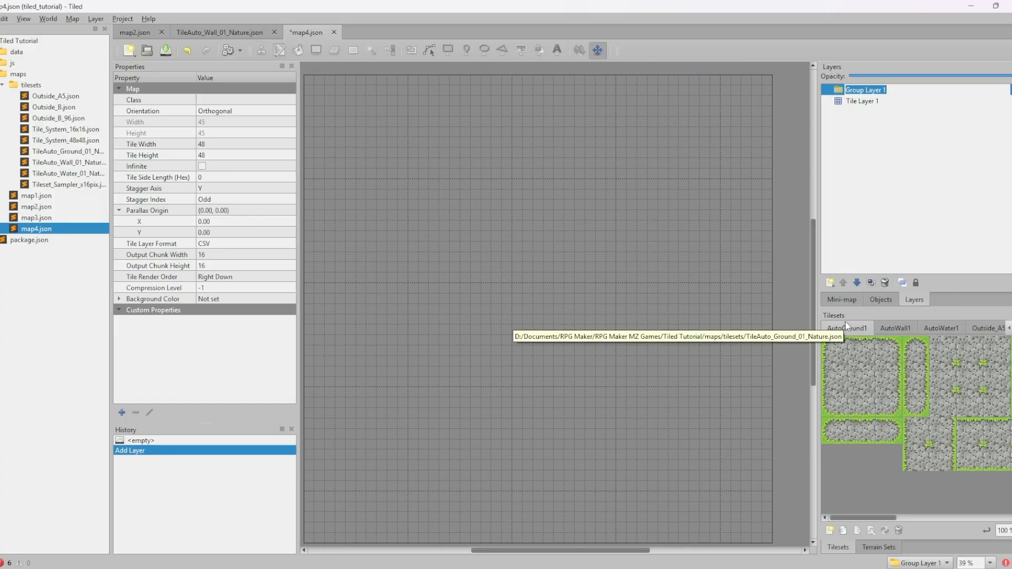
{"action": "type", "text": "Below"}
{"action": "key", "text": "Return"}
{"action": "left_click", "coordinate": [829, 283]}
{"action": "left_click", "coordinate": [870, 335]}
{"action": "type", "text": "Same"}
{"action": "key", "text": "Return"}
Add two more group layers above Same, named Above and System0
{"action": "left_click", "coordinate": [830, 283]}
{"action": "left_click", "coordinate": [868, 335]}
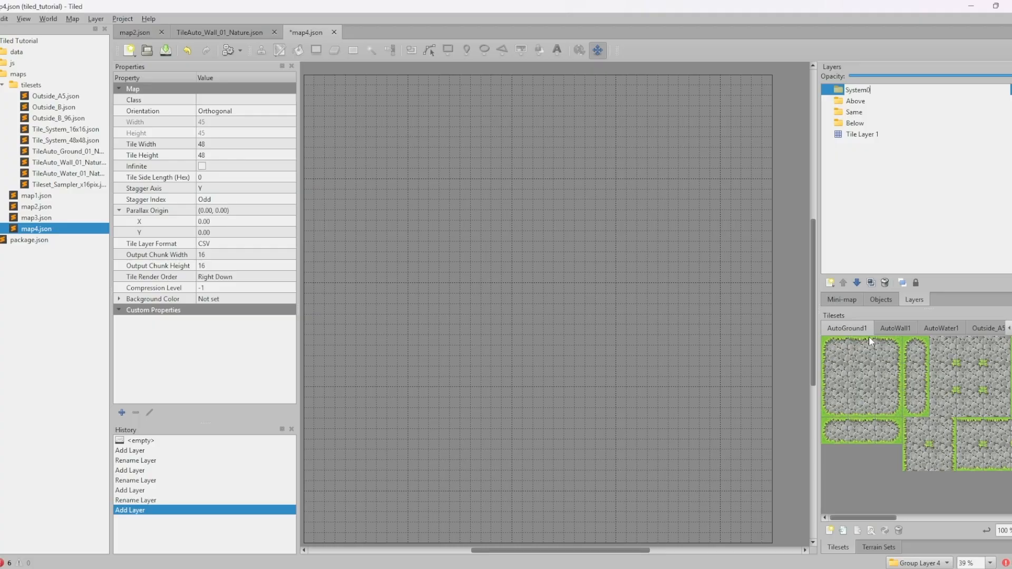
{"action": "type", "text": "System0"}
{"action": "key", "text": "Return"}
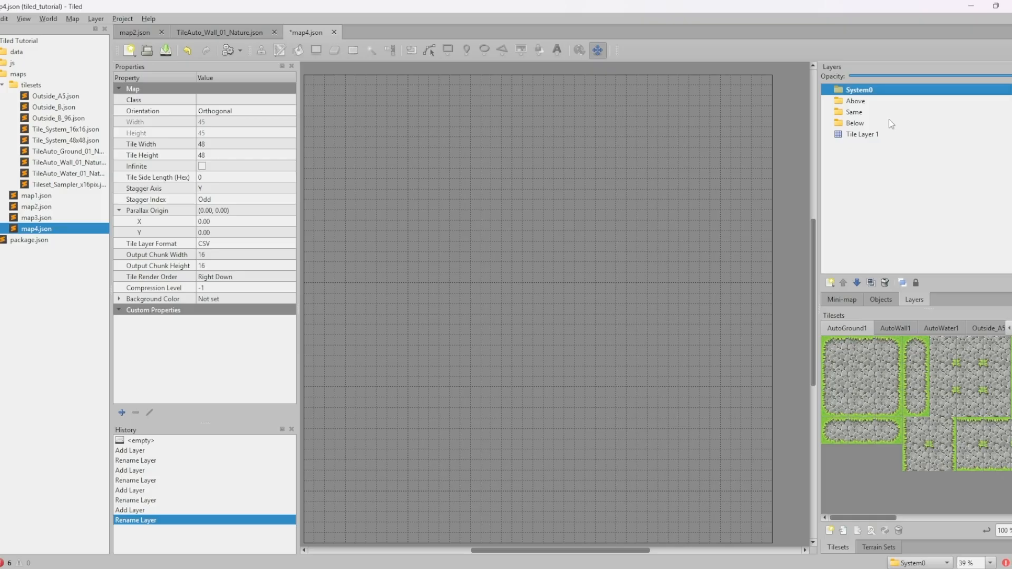
Add an int custom property named zIndex to the Below group layer
{"action": "left_click", "coordinate": [856, 123]}
{"action": "right_click", "coordinate": [226, 304]}
{"action": "left_click", "coordinate": [280, 349]}
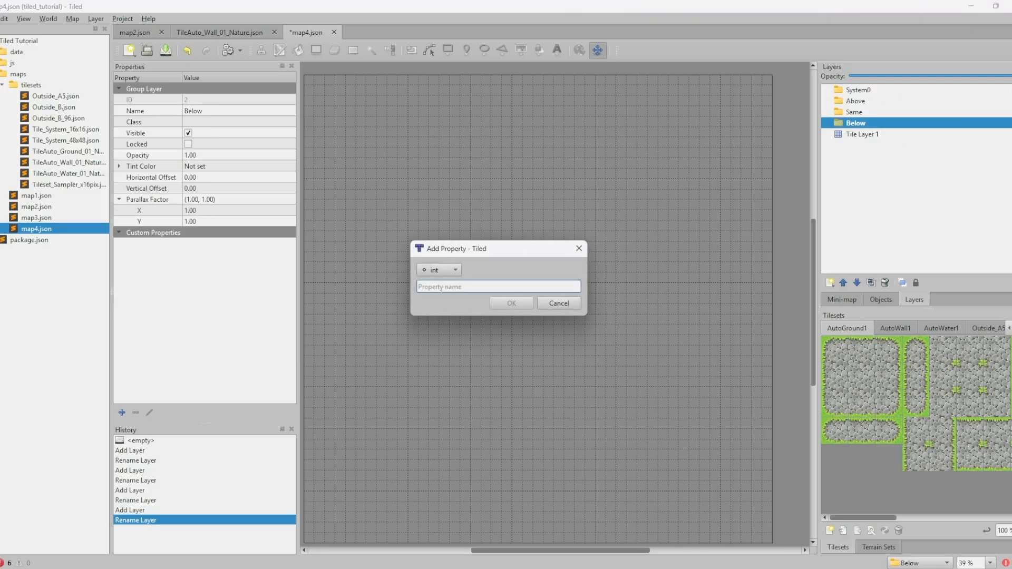
{"action": "type", "text": "zIndex"}
{"action": "key", "text": "Return"}
Paste the zIndex property onto the Same group layer and set its value to 3
{"action": "left_click", "coordinate": [854, 112]}
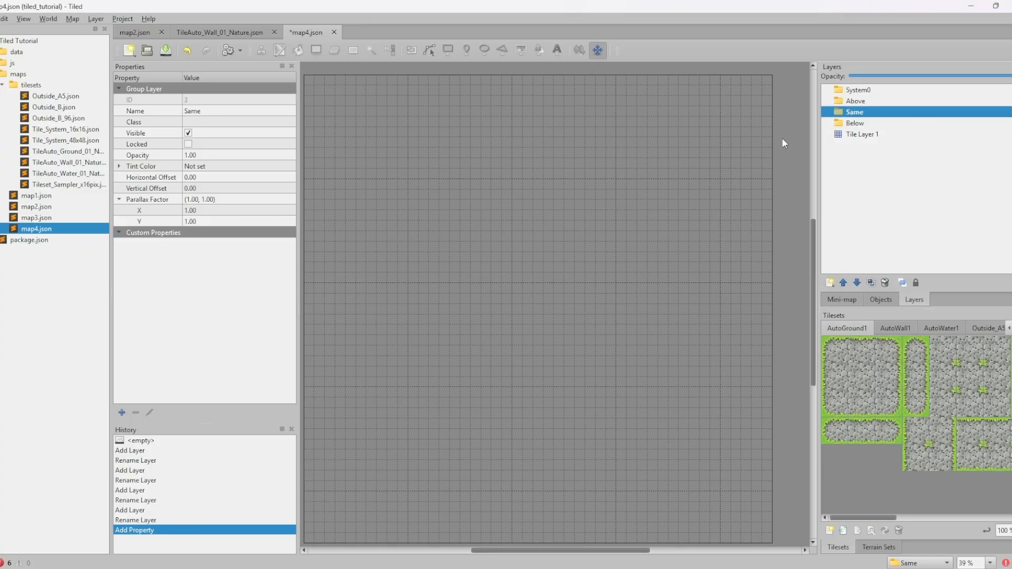
{"action": "right_click", "coordinate": [230, 286]}
{"action": "left_click", "coordinate": [269, 318]}
{"action": "left_click", "coordinate": [221, 244]}
{"action": "type", "text": "3"}
{"action": "left_click", "coordinate": [231, 279]}
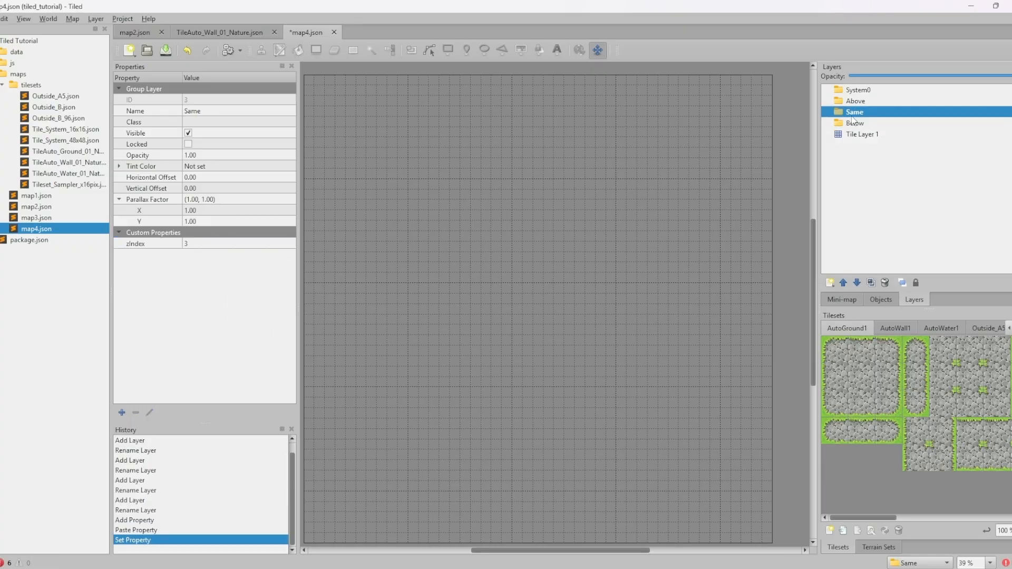
Paste the zIndex property onto the Above group layer and set its value to 4
{"action": "left_click", "coordinate": [869, 103]}
{"action": "right_click", "coordinate": [166, 291]}
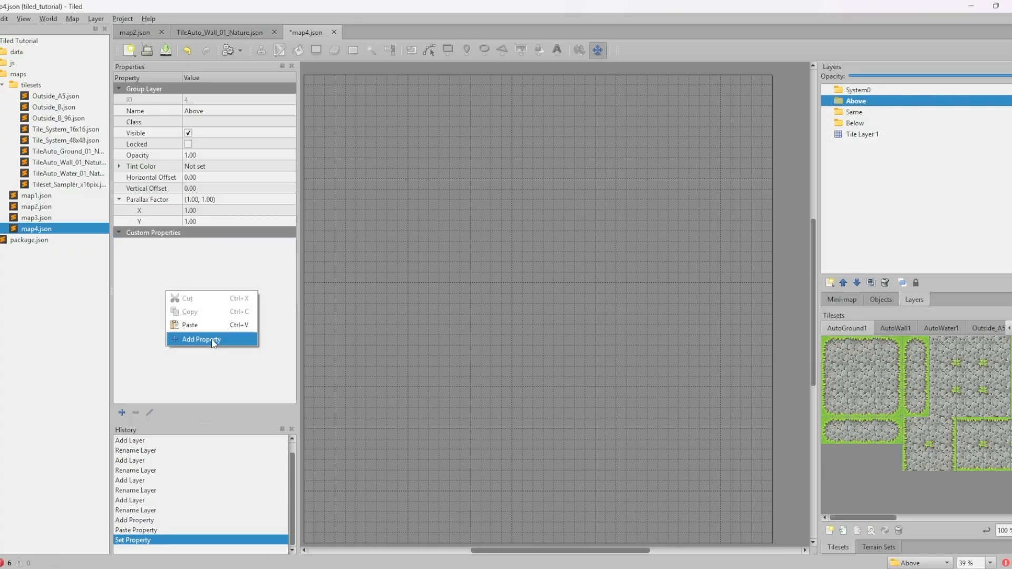
{"action": "left_click", "coordinate": [208, 324]}
{"action": "left_click", "coordinate": [206, 241]}
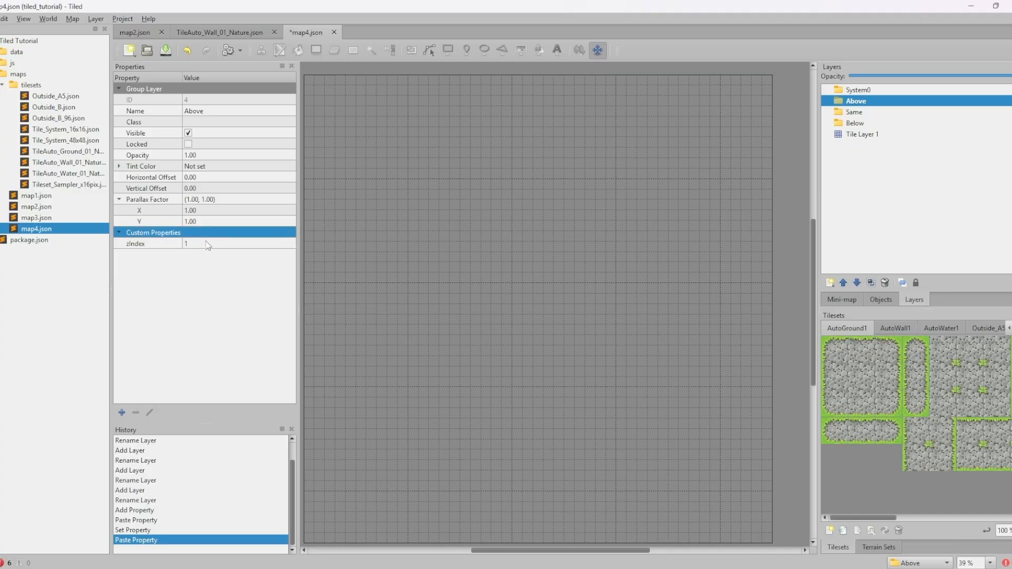
{"action": "type", "text": "4"}
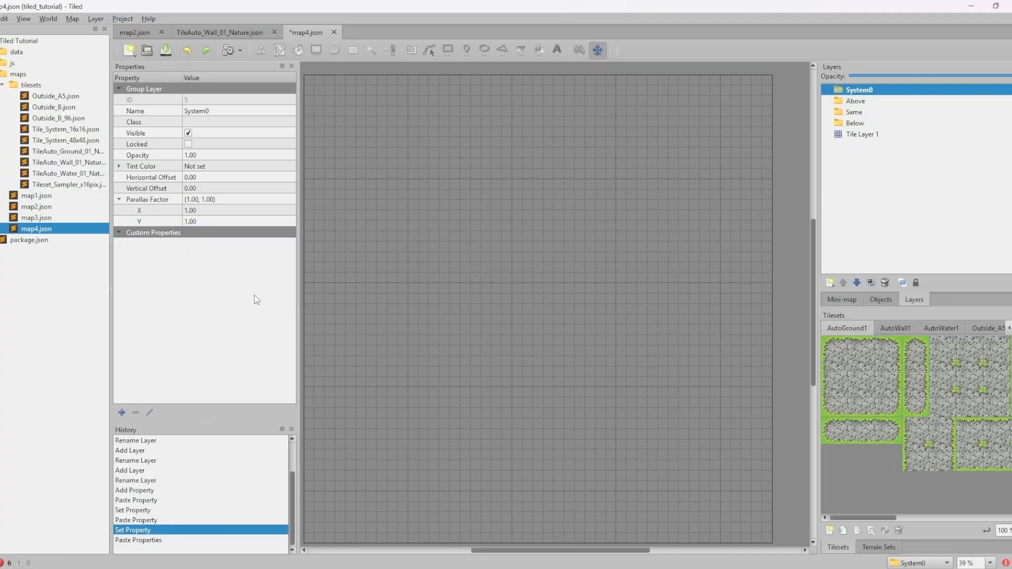
Paste the collision, flags, hiddenInGame, hideOnLevel, level, regionId, terrainTag and toLevel custom properties onto the System0 group layer
{"action": "right_click", "coordinate": [195, 274]}
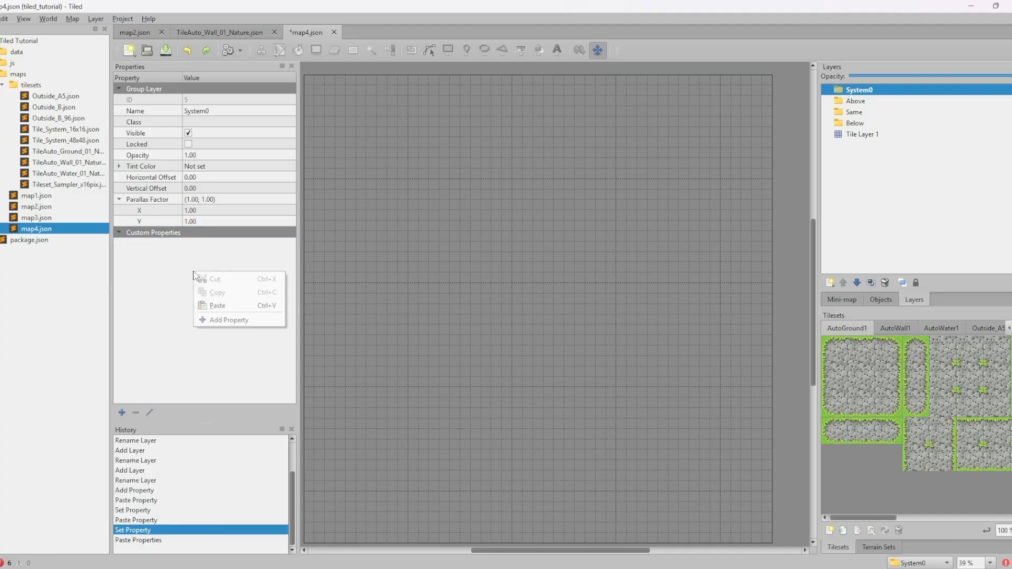
{"action": "left_click", "coordinate": [228, 308]}
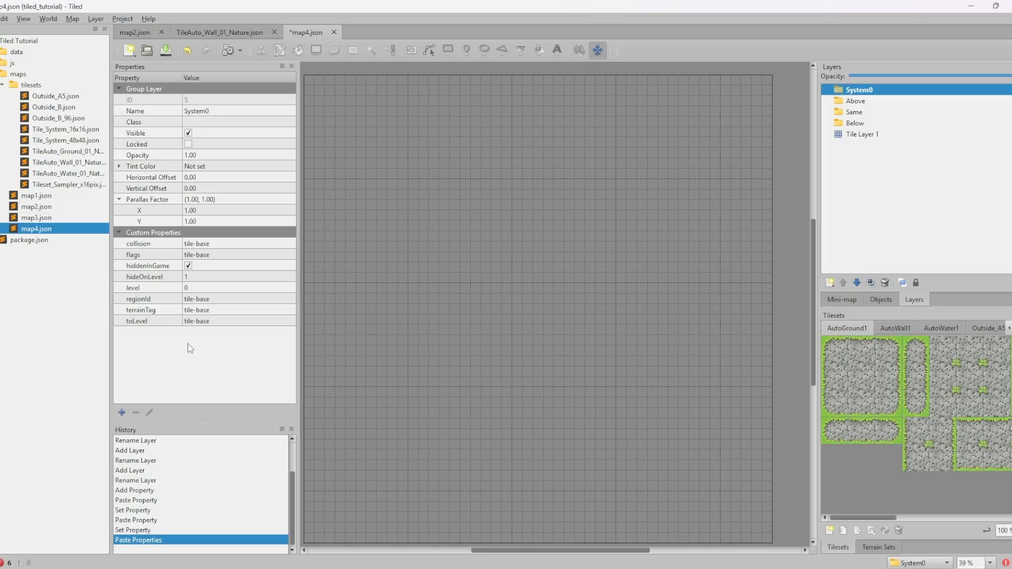
Move Tile Layer 1 into the Below group and choose the AUTOTILE terrain of the Top/Cliff grassy set for painting
{"action": "left_click", "coordinate": [861, 135]}
{"action": "left_click_drag", "start_coordinate": [861, 137], "coordinate": [885, 125]}
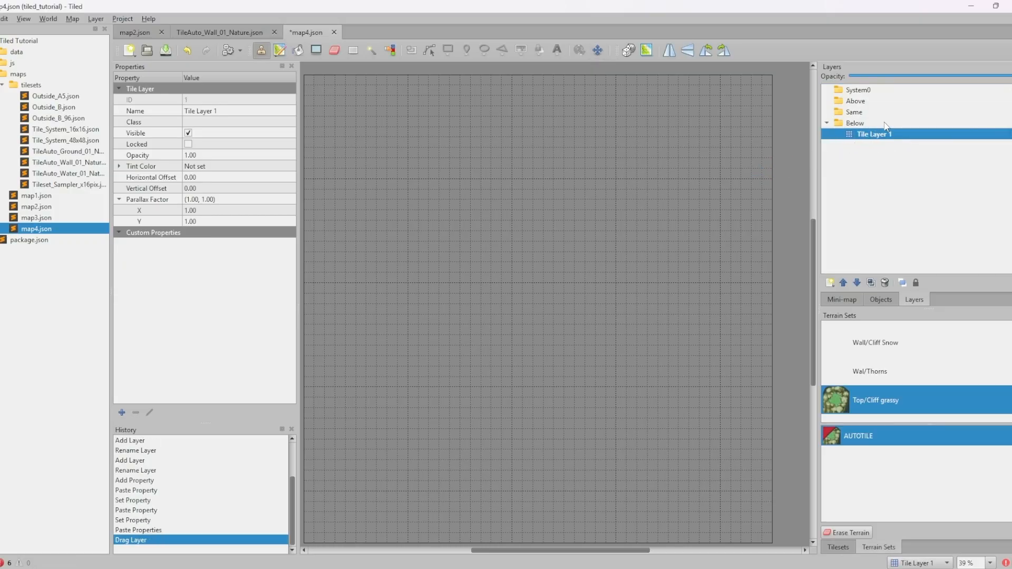
{"action": "left_click", "coordinate": [850, 439]}
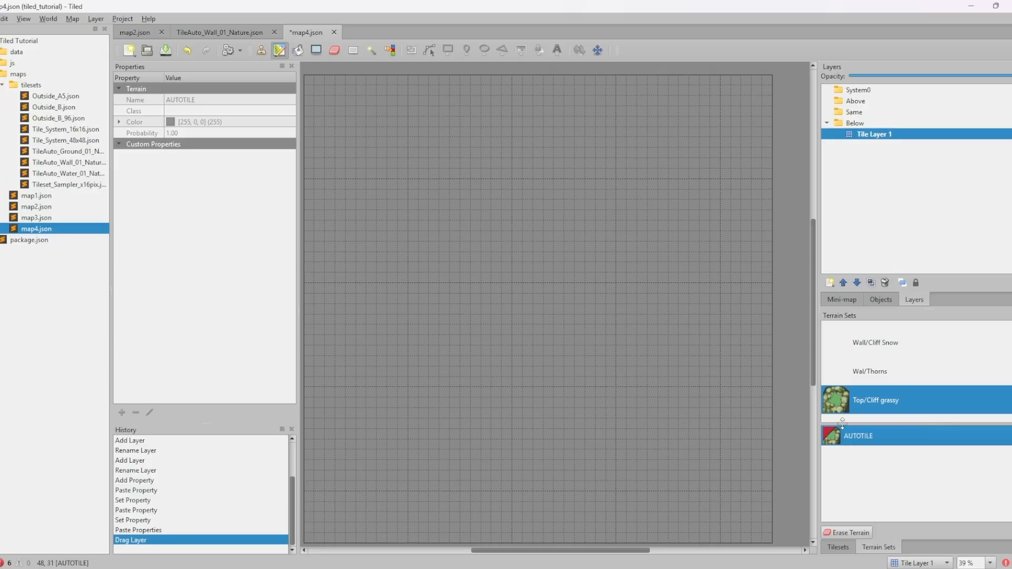
Paint a large oval grassy cliff area on the Below group's tile layer and a band around its lower sides on SurroundingCliff
{"action": "left_click", "coordinate": [604, 295]}
{"action": "left_click_drag", "start_coordinate": [605, 287], "coordinate": [498, 275]}
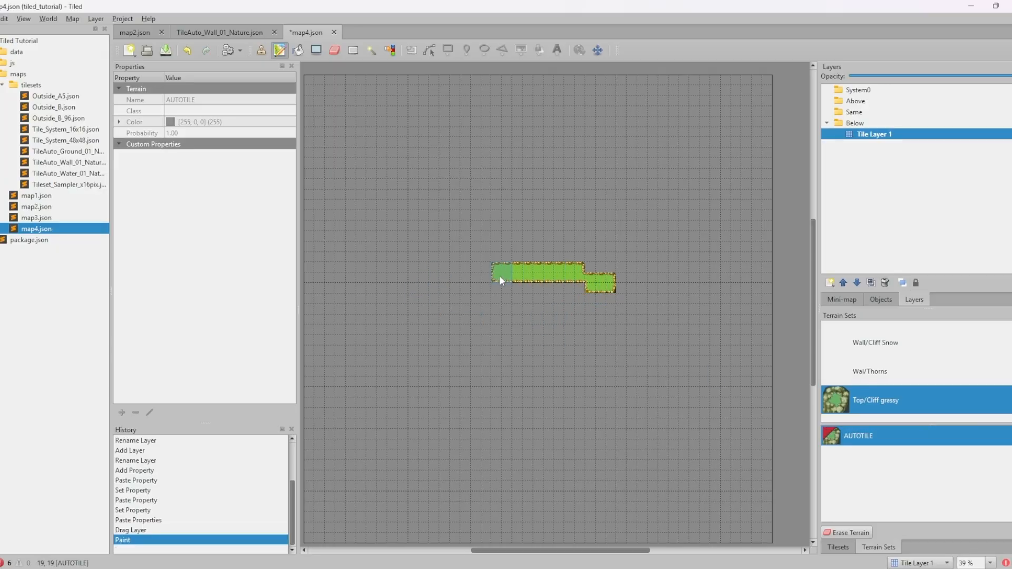
{"action": "mouse_move", "coordinate": [451, 377]}
{"action": "left_mouse_down"}
{"action": "mouse_move", "coordinate": [574, 421]}
{"action": "mouse_move", "coordinate": [638, 309]}
{"action": "mouse_move", "coordinate": [558, 283]}
{"action": "mouse_move", "coordinate": [466, 317]}
{"action": "mouse_move", "coordinate": [467, 393]}
{"action": "mouse_move", "coordinate": [548, 420]}
{"action": "mouse_move", "coordinate": [627, 361]}
{"action": "mouse_move", "coordinate": [544, 333]}
{"action": "mouse_move", "coordinate": [443, 402]}
{"action": "left_mouse_up"}
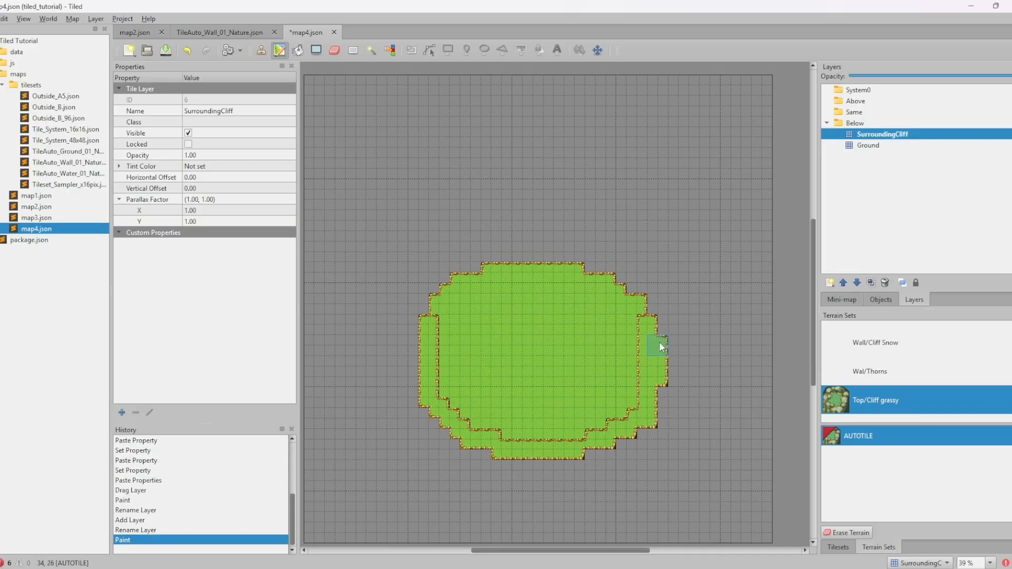
{"action": "left_click_drag", "start_coordinate": [658, 343], "coordinate": [575, 468]}
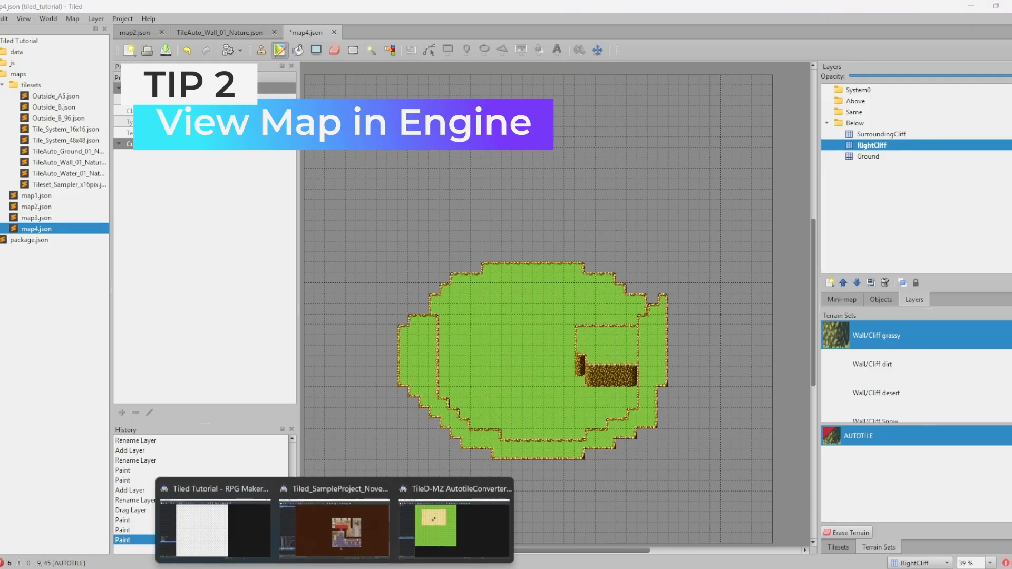
Switch to the Tiled Tutorial project in RPG Maker MZ to view MAP004, and return to Tiled
{"action": "left_click", "coordinate": [227, 519]}
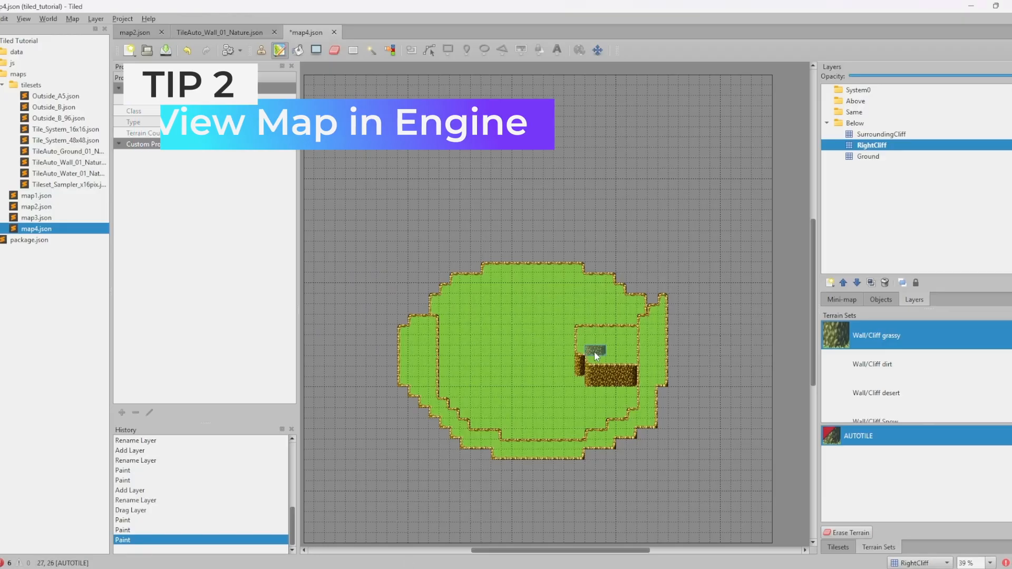
{"action": "mouse_move", "coordinate": [340, 568]}
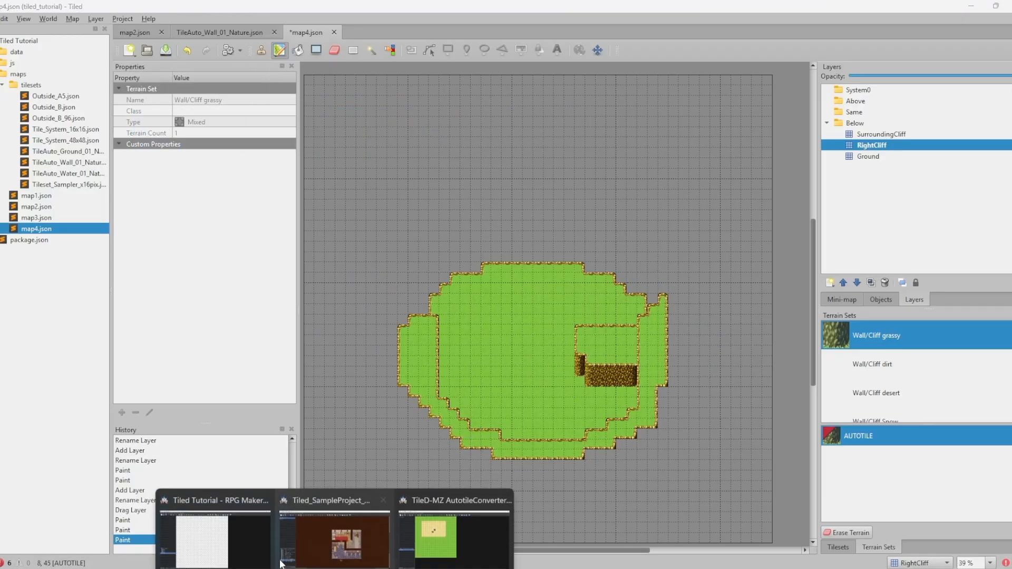
{"action": "left_click", "coordinate": [242, 533]}
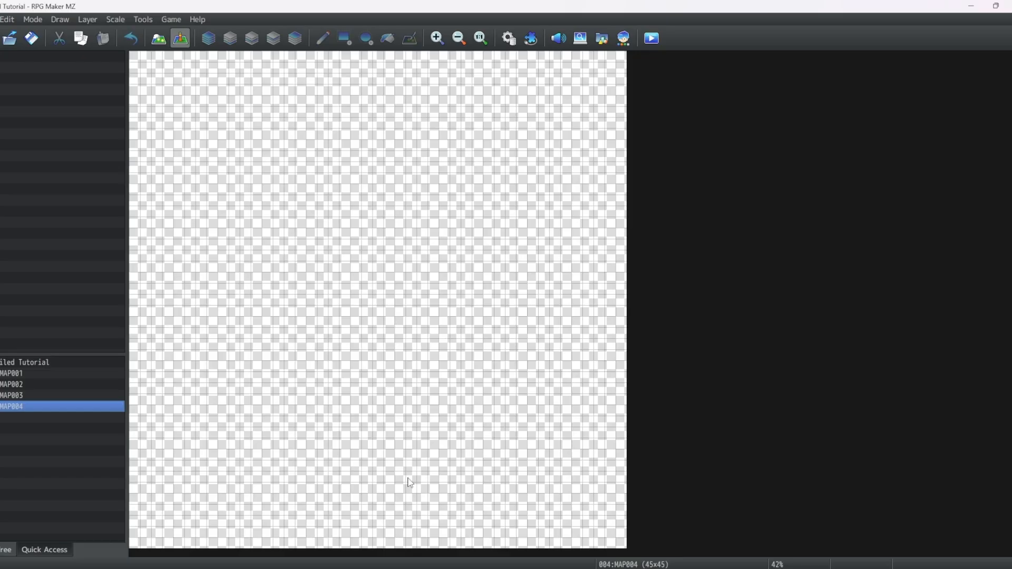
{"action": "key", "text": "alt+Tab"}
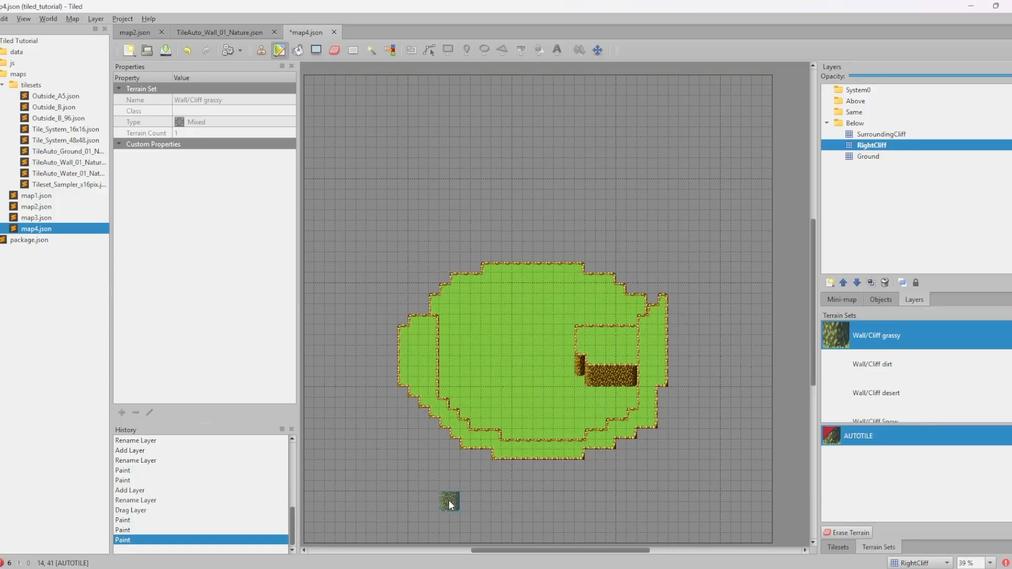
{"action": "mouse_move", "coordinate": [337, 568]}
{"action": "left_click", "coordinate": [216, 520]}
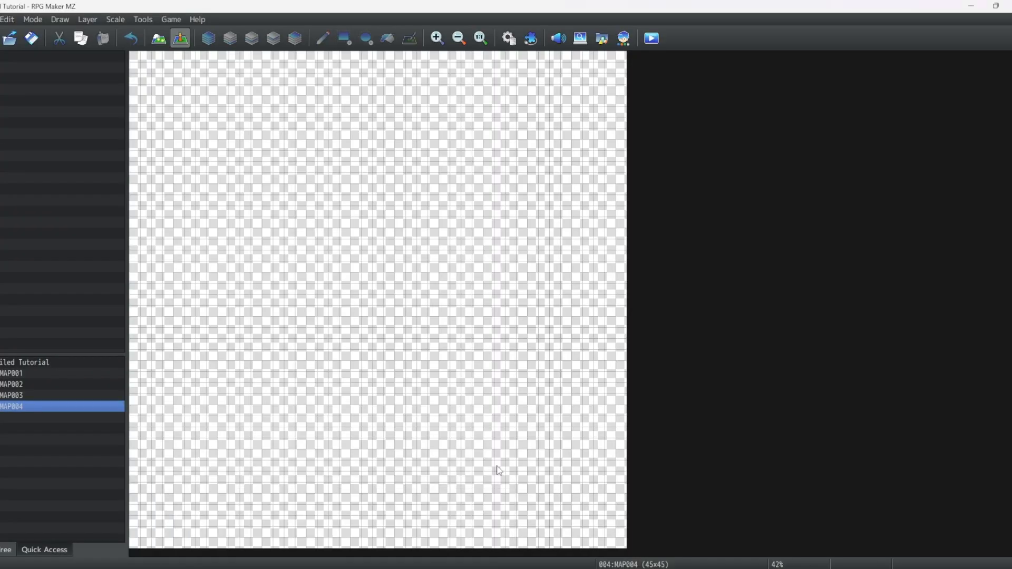
{"action": "key", "text": "alt+Tab"}
Export the map as the image map4.png into the project's img/parallaxes folder, including only visible layers
{"action": "key", "text": "alt+f"}
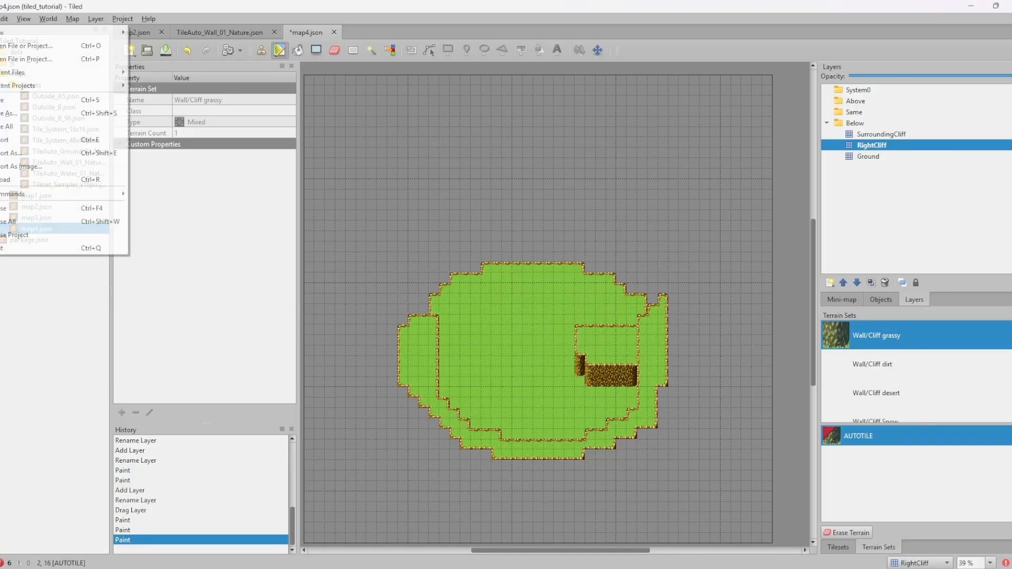
{"action": "left_click", "coordinate": [45, 167]}
{"action": "left_click", "coordinate": [557, 205]}
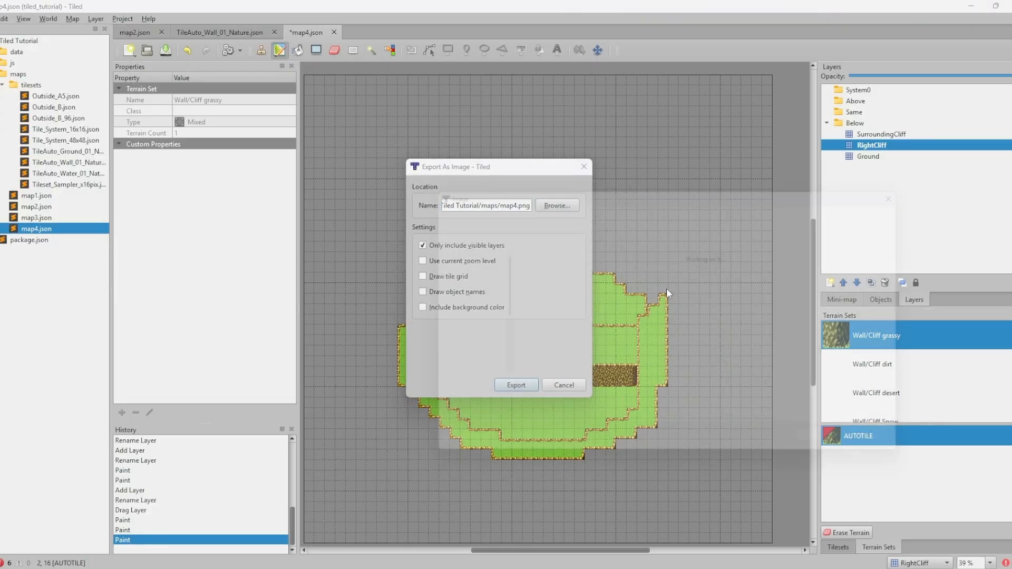
{"action": "left_click", "coordinate": [648, 208]}
{"action": "double_click", "coordinate": [548, 356]}
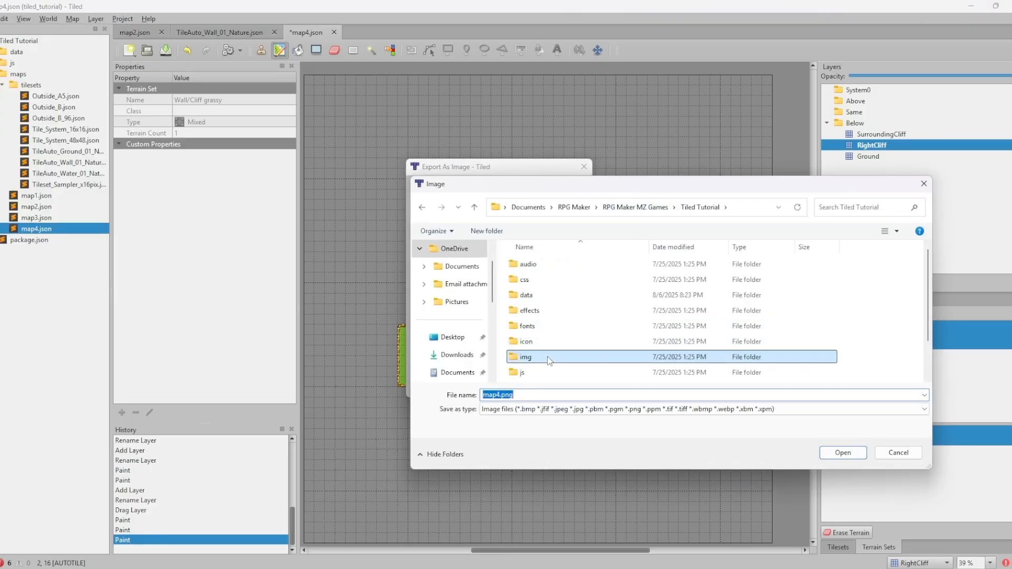
{"action": "double_click", "coordinate": [547, 343]}
{"action": "left_click", "coordinate": [843, 453]}
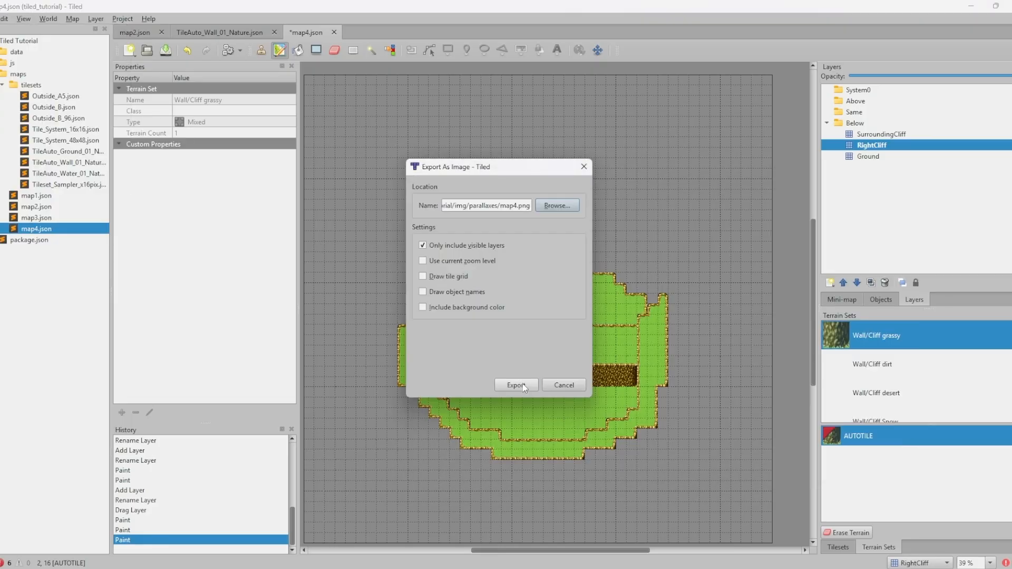
{"action": "left_click", "coordinate": [516, 385]}
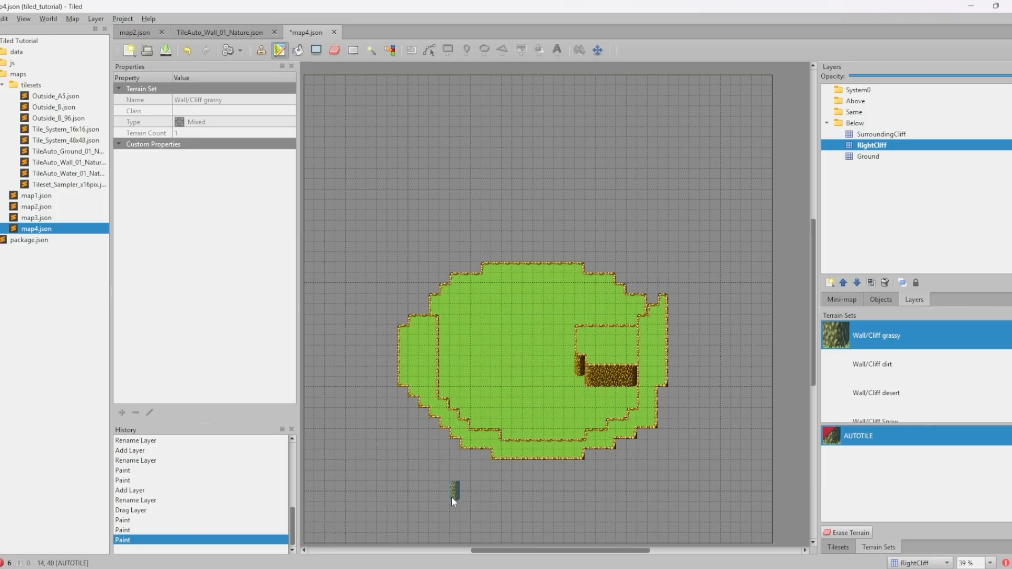
Switch to RPG Maker MZ and set MAP004's parallax background image to map4
{"action": "left_click", "coordinate": [263, 548]}
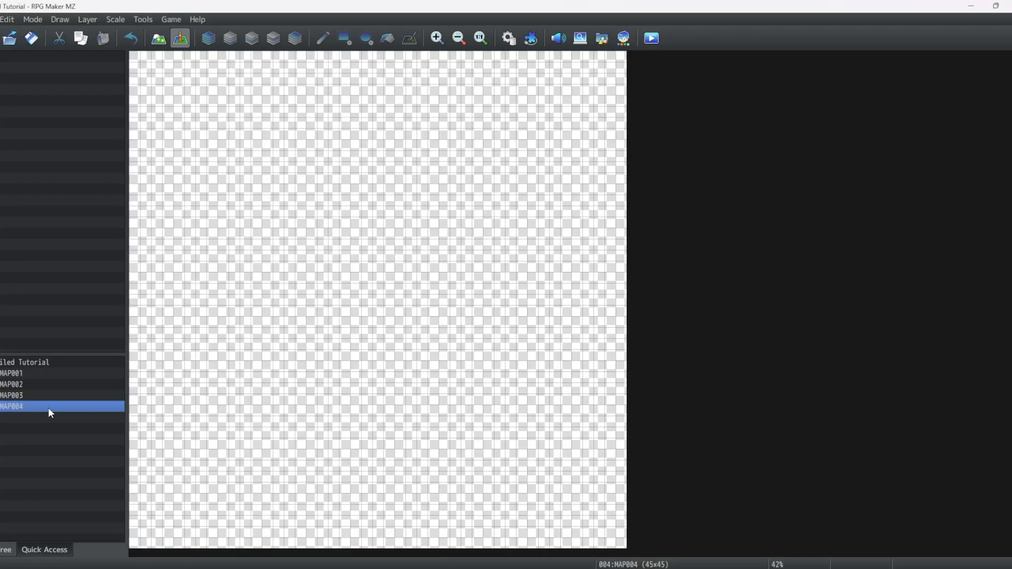
{"action": "right_click", "coordinate": [49, 407]}
{"action": "left_click", "coordinate": [74, 407]}
{"action": "left_click", "coordinate": [343, 332]}
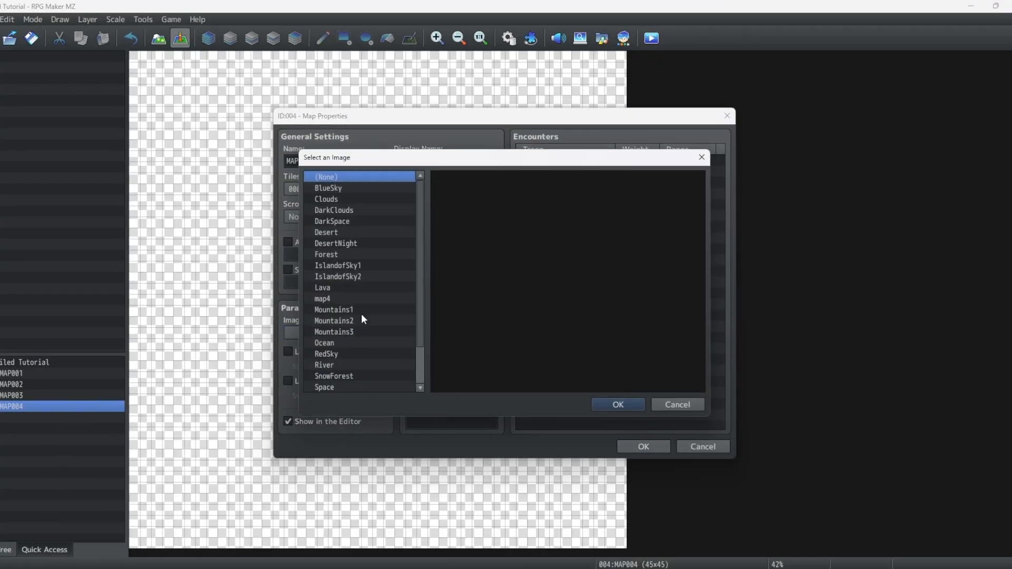
{"action": "scroll", "coordinate": [379, 293], "scroll_direction": "down", "scroll_amount": 1}
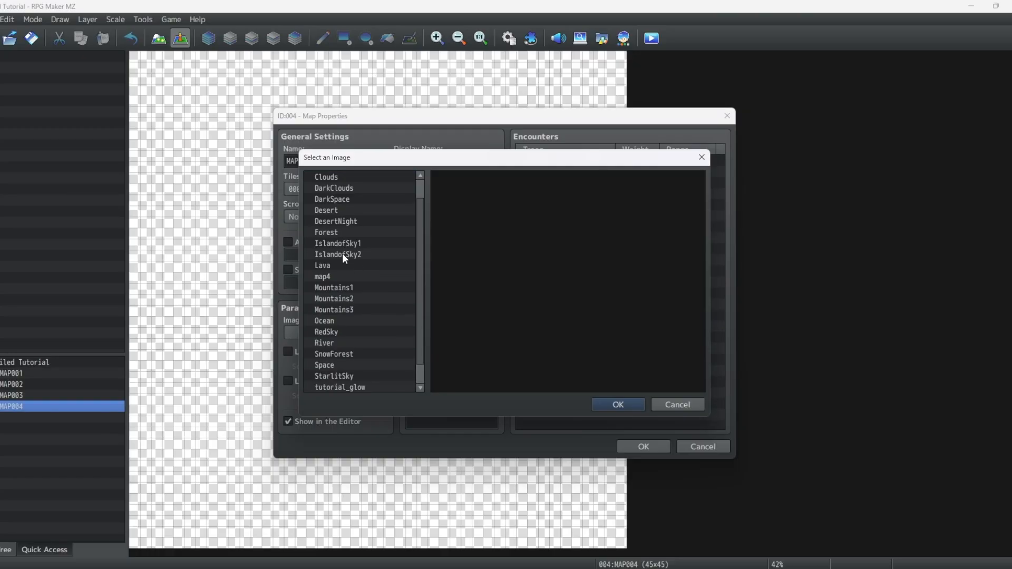
{"action": "left_click", "coordinate": [322, 276]}
{"action": "left_click", "coordinate": [638, 409]}
{"action": "left_click", "coordinate": [637, 444]}
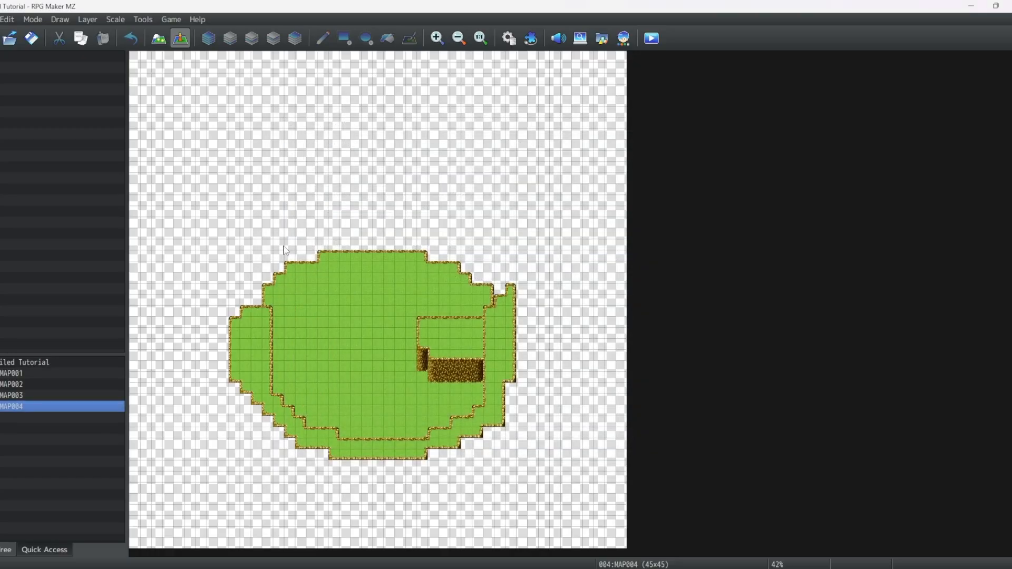
Set the player's starting position at tile 26,31 on MAP004, on the grass below the brown cliff wall
{"action": "right_click", "coordinate": [422, 402]}
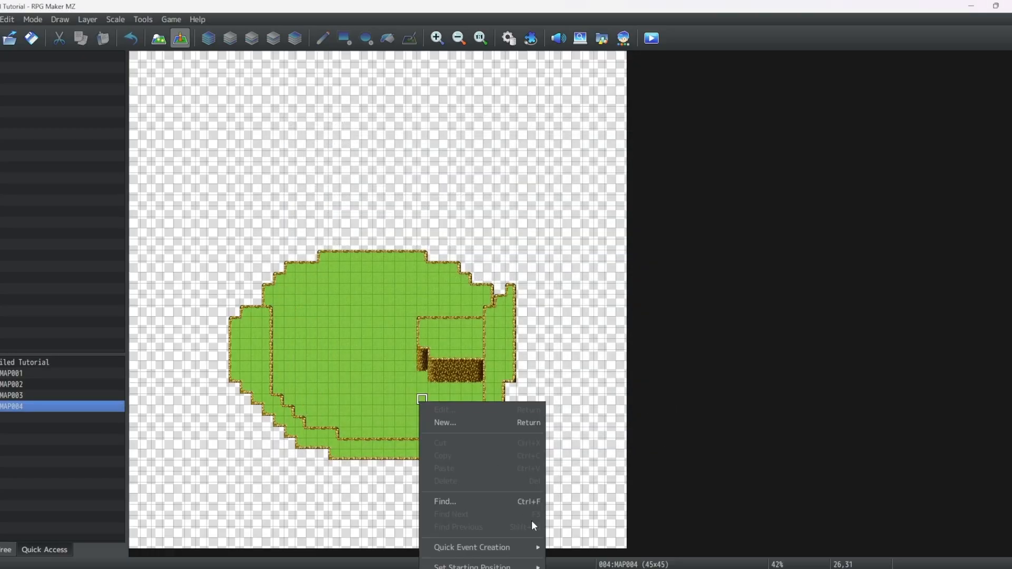
{"action": "mouse_move", "coordinate": [527, 563]}
{"action": "left_click", "coordinate": [576, 548]}
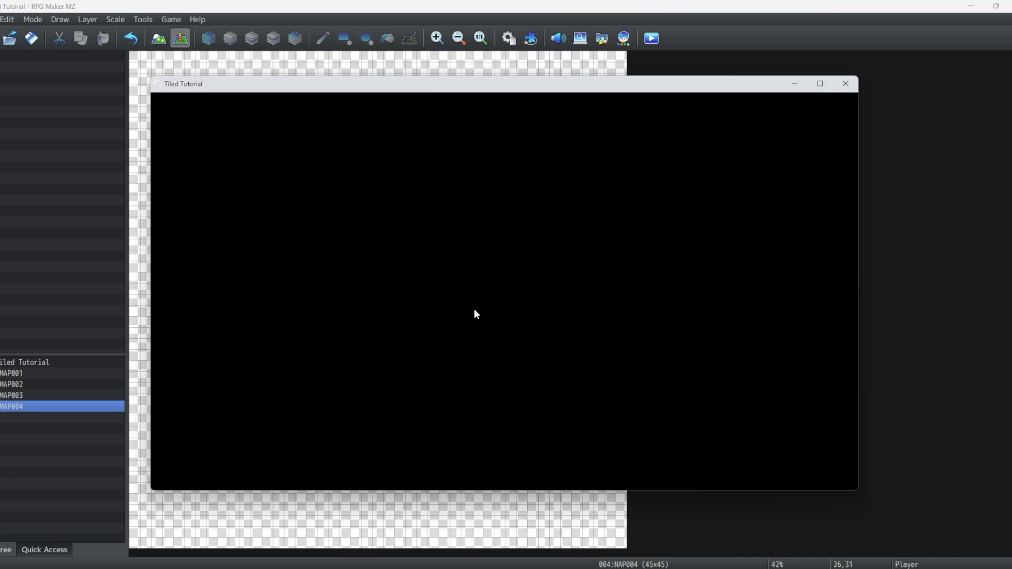
Walk the character over the cliffs and along the outer edge in the playtest, and close the game window
{"action": "key", "text": "Up"}
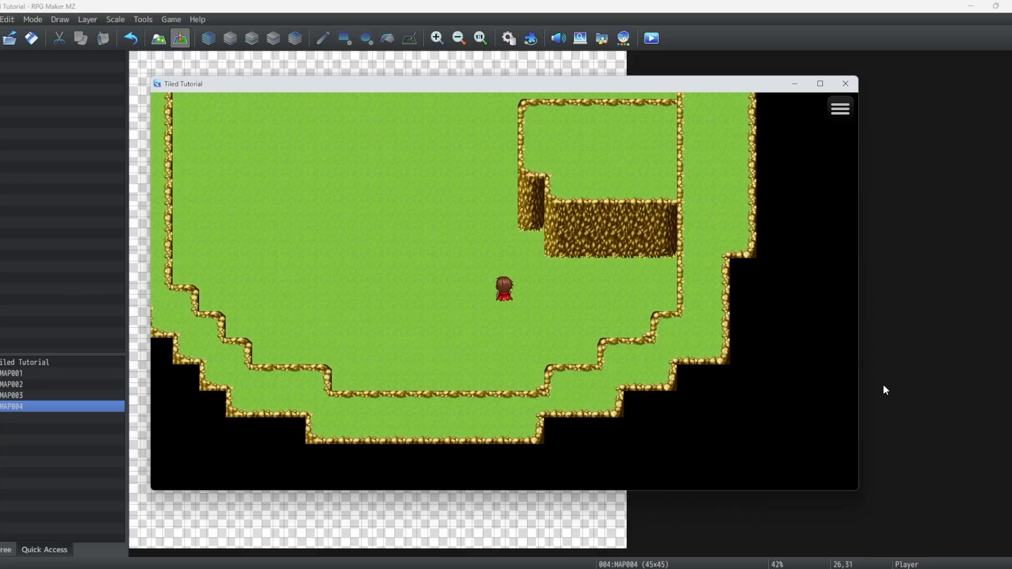
{"action": "key", "text": "Right"}
{"action": "key", "text": "Up"}
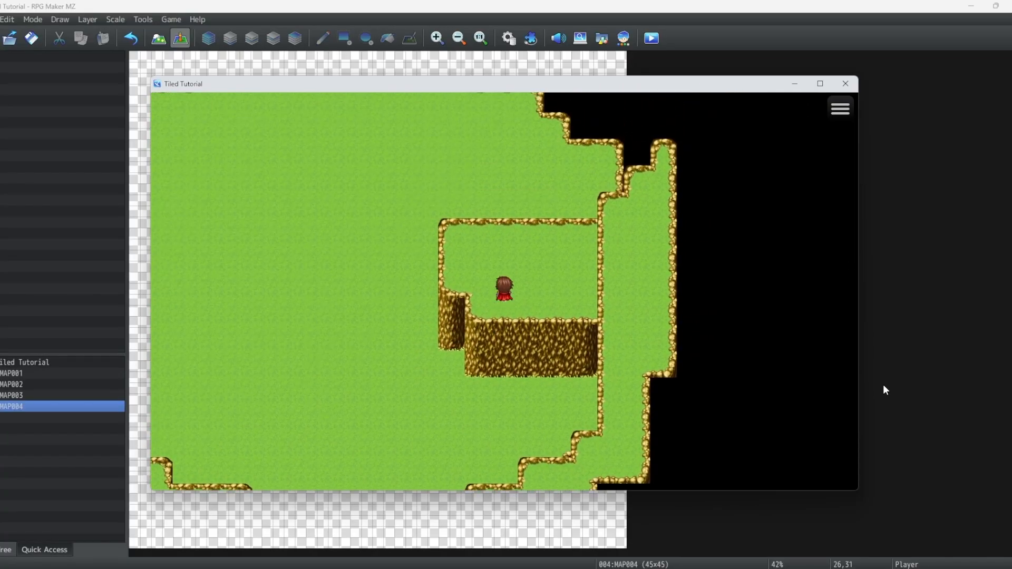
{"action": "key", "text": "Right"}
{"action": "key", "text": "Down"}
{"action": "key", "text": "Down"}
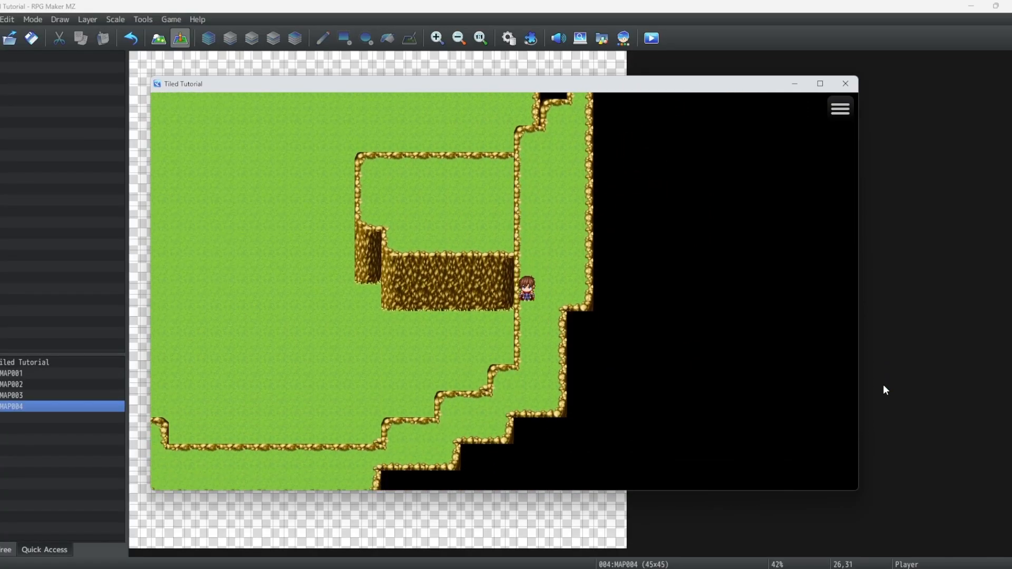
{"action": "key", "text": "Left"}
{"action": "key", "text": "Down"}
{"action": "key", "text": "Left"}
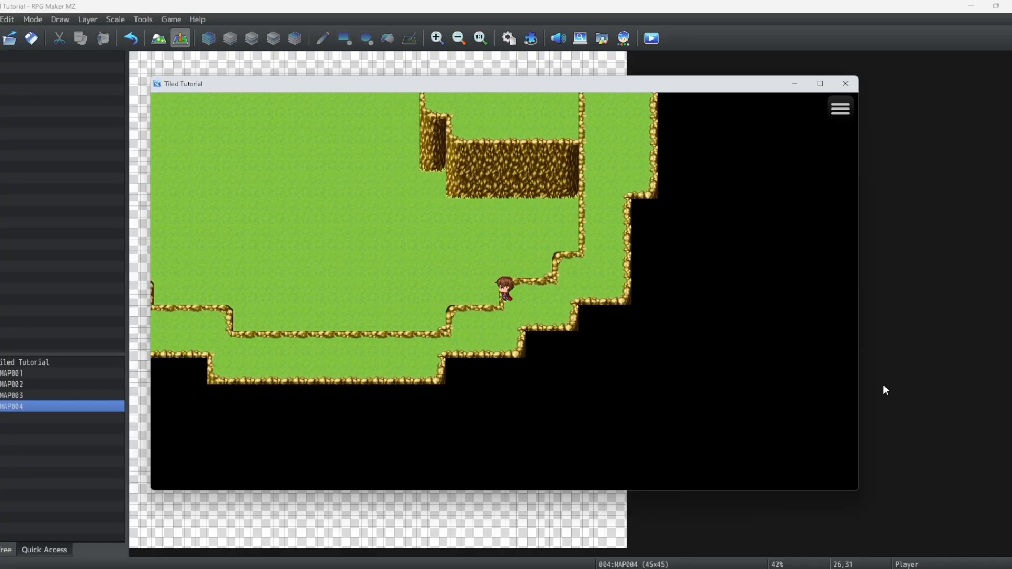
{"action": "left_click", "coordinate": [846, 83]}
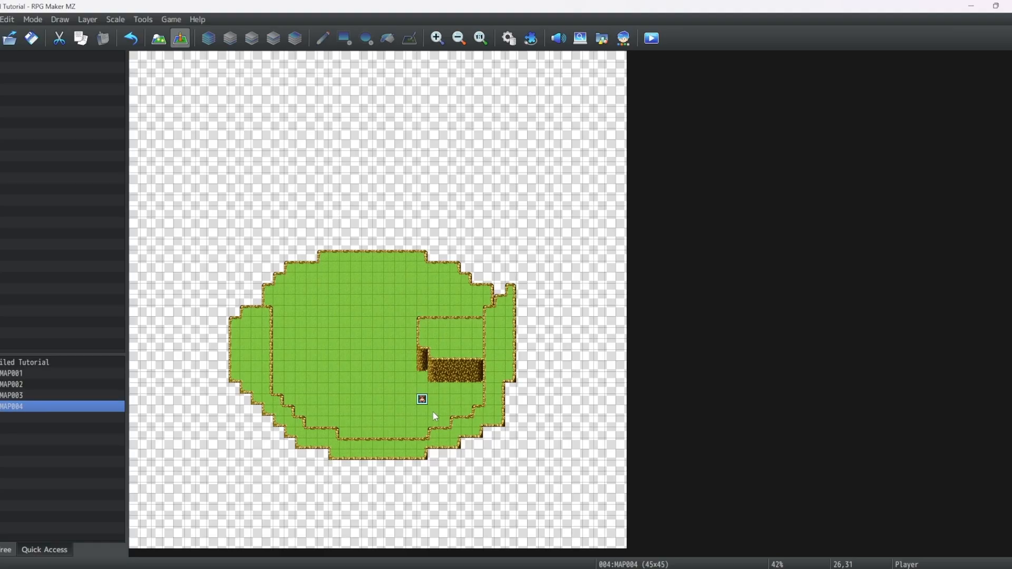
Review the parallax background settings in MAP004's map properties and close them without changes
{"action": "right_click", "coordinate": [112, 409]}
{"action": "left_click", "coordinate": [112, 409]}
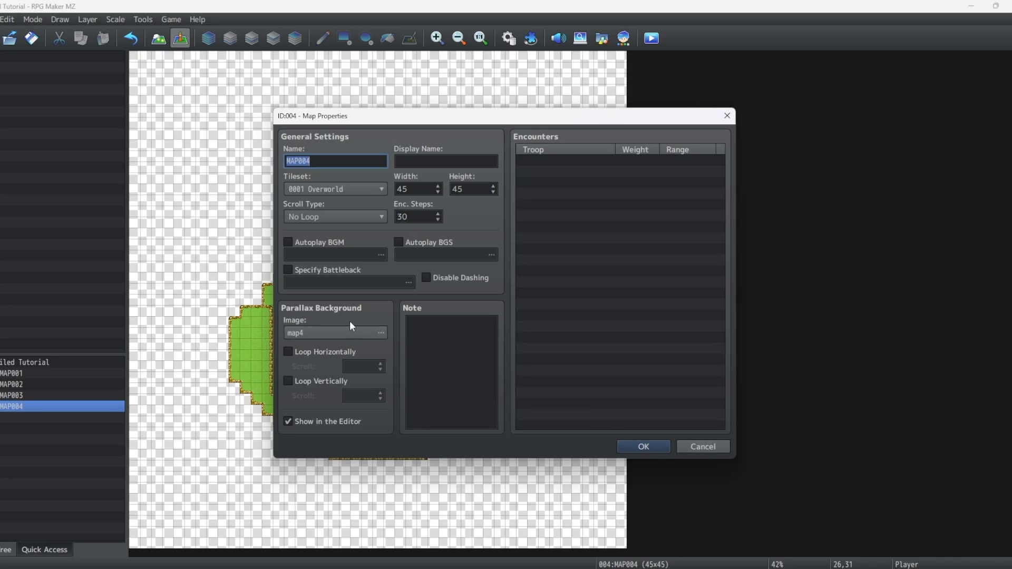
{"action": "left_click", "coordinate": [709, 448]}
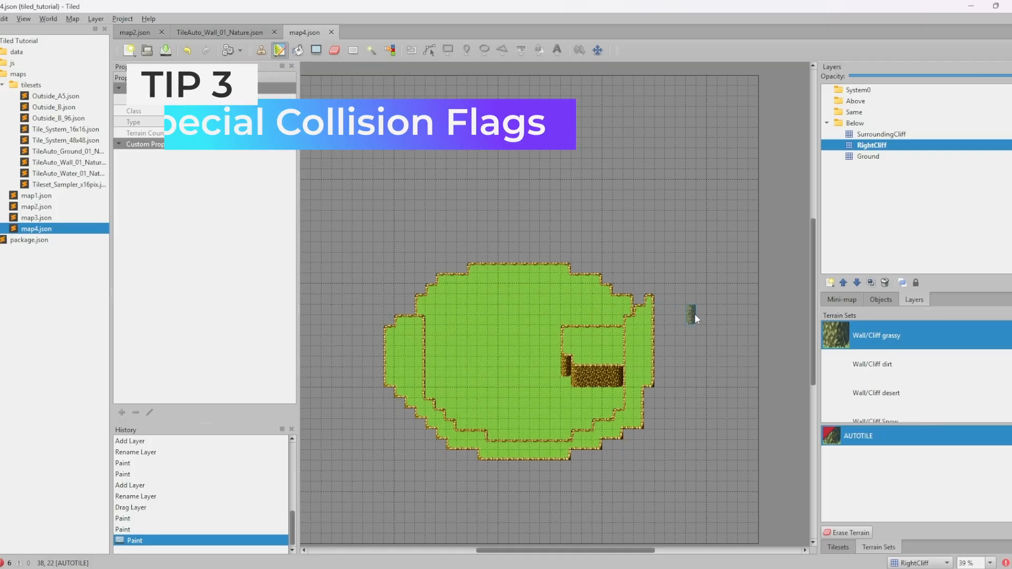
Add a tile layer named Collision and place it inside the System0 group of map4 in Tiled
{"action": "left_click", "coordinate": [875, 89]}
{"action": "left_click", "coordinate": [830, 285]}
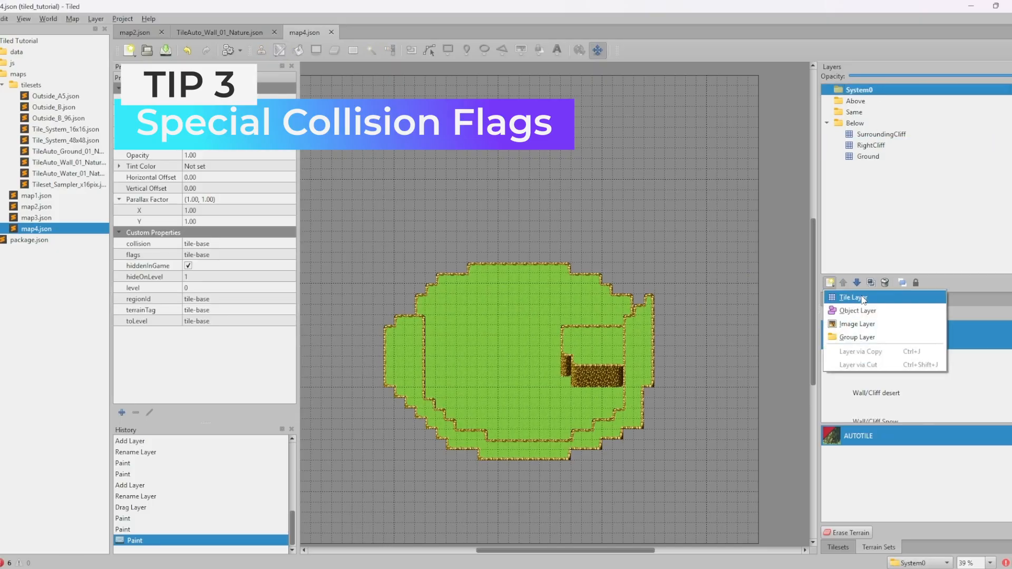
{"action": "left_click", "coordinate": [862, 296]}
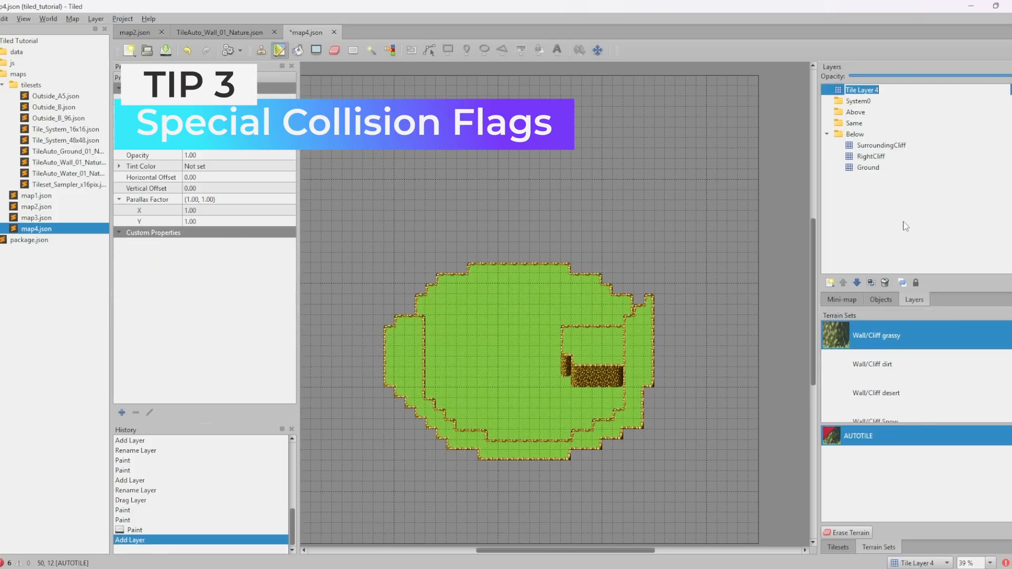
{"action": "type", "text": "Collision"}
{"action": "key", "text": "Return"}
{"action": "left_click_drag", "start_coordinate": [878, 106], "coordinate": [877, 106]}
Display the Tile_System_48x48 tileset for choosing collision tiles
{"action": "left_click", "coordinate": [838, 547]}
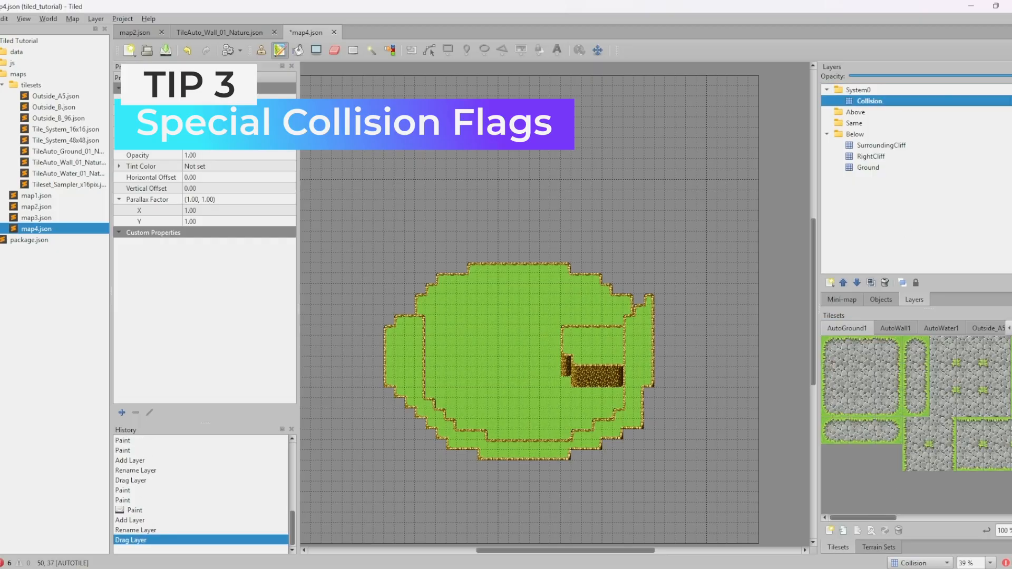
{"action": "left_click", "coordinate": [1008, 328]}
{"action": "left_click", "coordinate": [972, 410]}
{"action": "left_click", "coordinate": [1006, 440]}
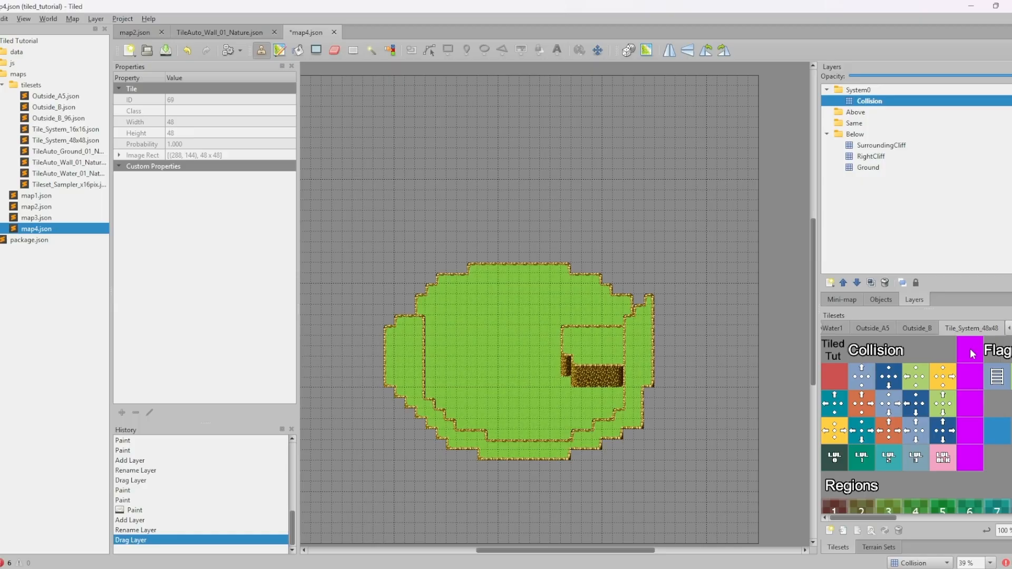
Paint full collision tiles around the plateau's boundary and over the brown cliff wall on the Collision layer
{"action": "left_click", "coordinate": [843, 350]}
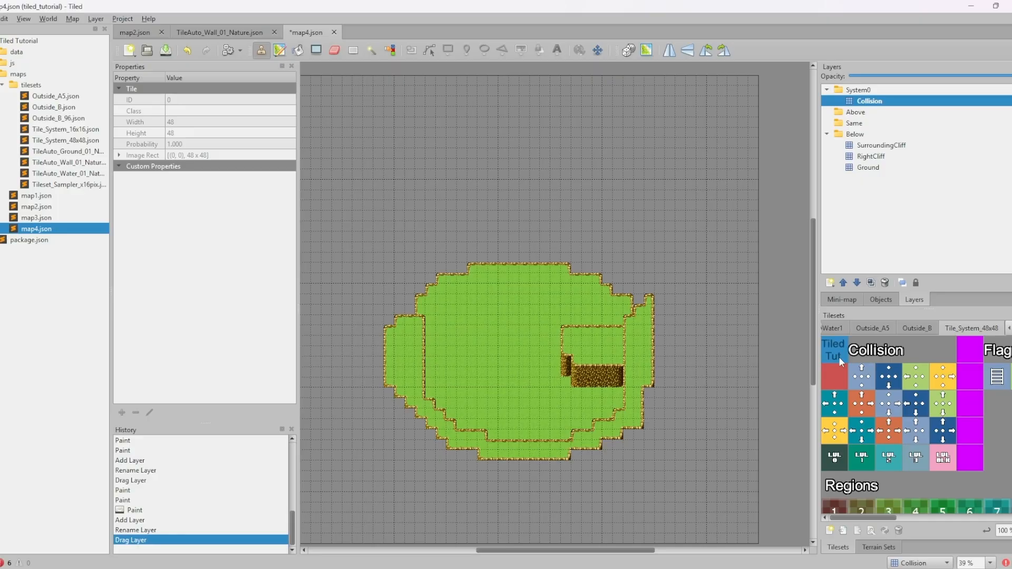
{"action": "left_click", "coordinate": [842, 384]}
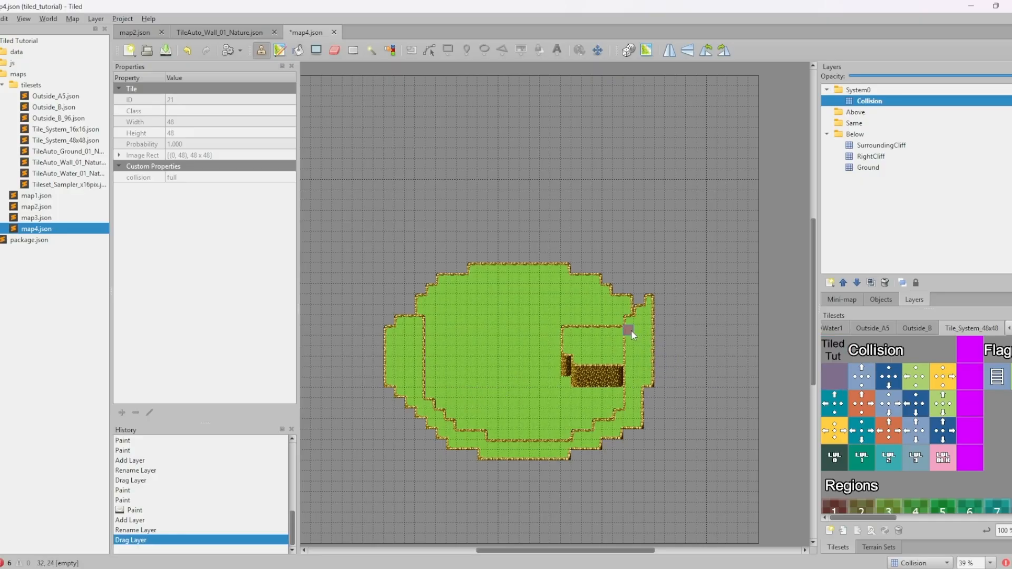
{"action": "mouse_move", "coordinate": [630, 330]}
{"action": "left_mouse_down"}
{"action": "mouse_move", "coordinate": [630, 417]}
{"action": "mouse_move", "coordinate": [583, 439]}
{"action": "mouse_move", "coordinate": [568, 258]}
{"action": "mouse_move", "coordinate": [628, 320]}
{"action": "left_mouse_up"}
{"action": "left_click_drag", "start_coordinate": [566, 361], "coordinate": [619, 380]}
Undo the last two strokes, try full collision tiles along the raised ledge's upper and left edges, and undo that stroke
{"action": "key", "text": "ctrl+z"}
{"action": "key", "text": "ctrl+z"}
{"action": "scroll", "coordinate": [676, 346], "scroll_direction": "up", "scroll_amount": 2, "text": "ctrl"}
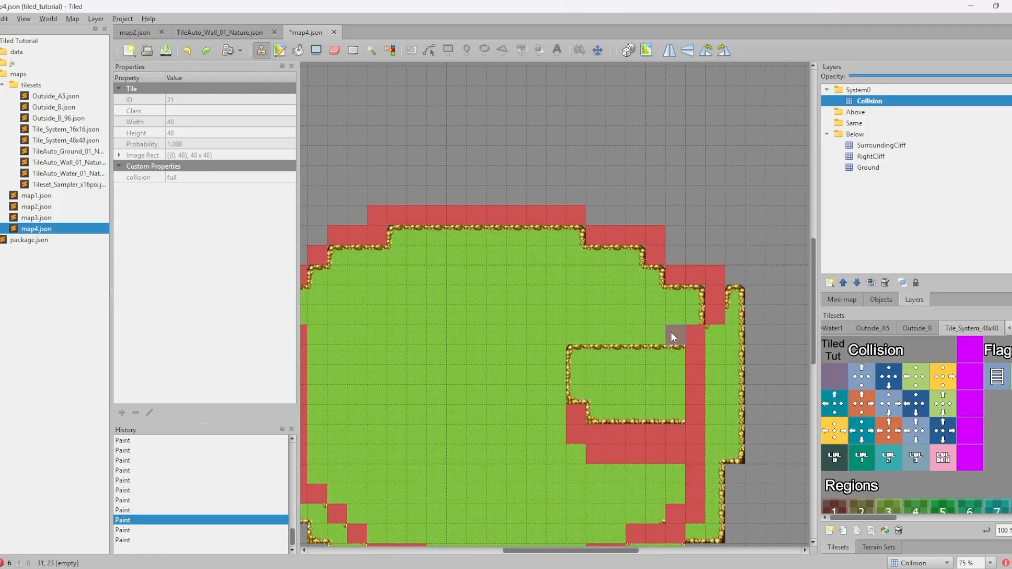
{"action": "mouse_move", "coordinate": [672, 333]}
{"action": "left_mouse_down"}
{"action": "mouse_move", "coordinate": [559, 332]}
{"action": "mouse_move", "coordinate": [552, 387]}
{"action": "left_mouse_up"}
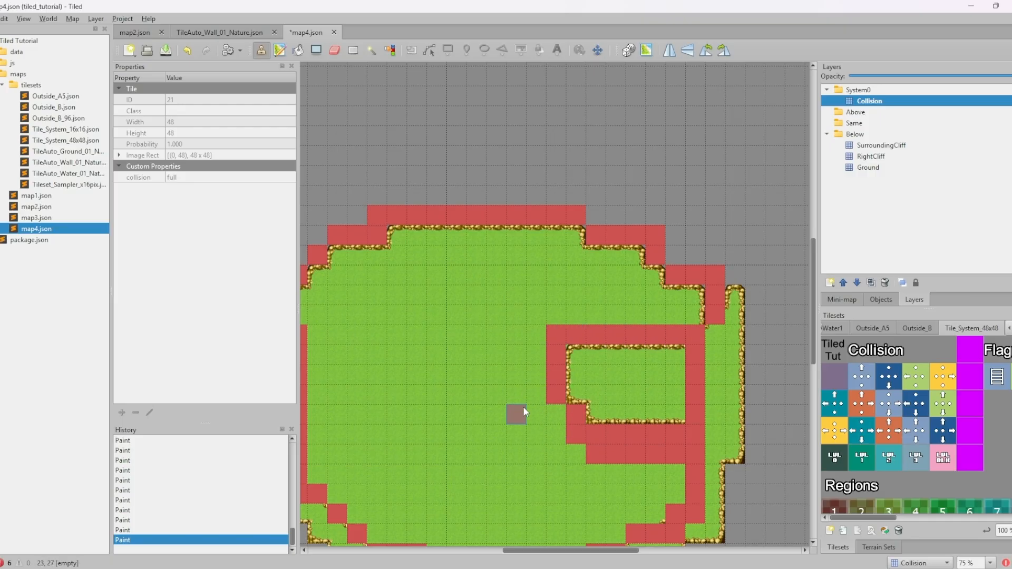
{"action": "key", "text": "ctrl+z"}
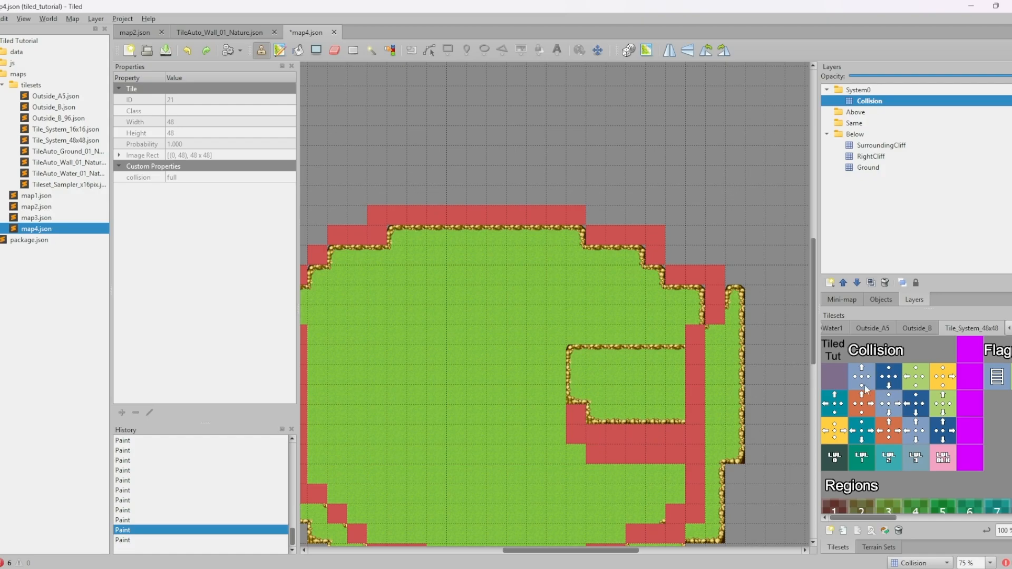
Open the Tile_System_48x48 tileset for editing, examine the arrowImpassable property of the directional collision tiles, and close the tileset
{"action": "right_click", "coordinate": [970, 327]}
{"action": "left_click", "coordinate": [963, 369]}
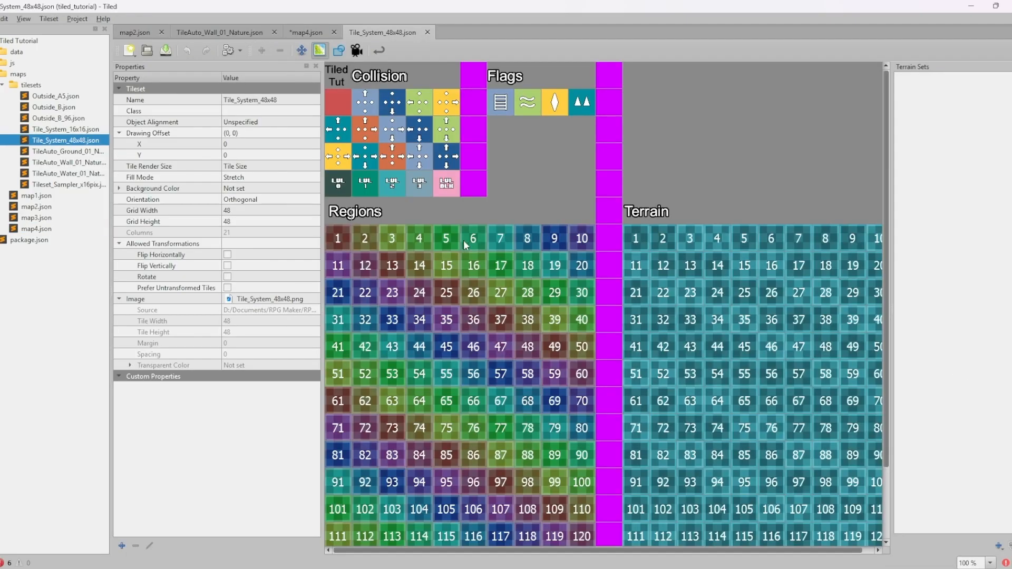
{"action": "left_click", "coordinate": [397, 109]}
{"action": "left_click", "coordinate": [420, 108]}
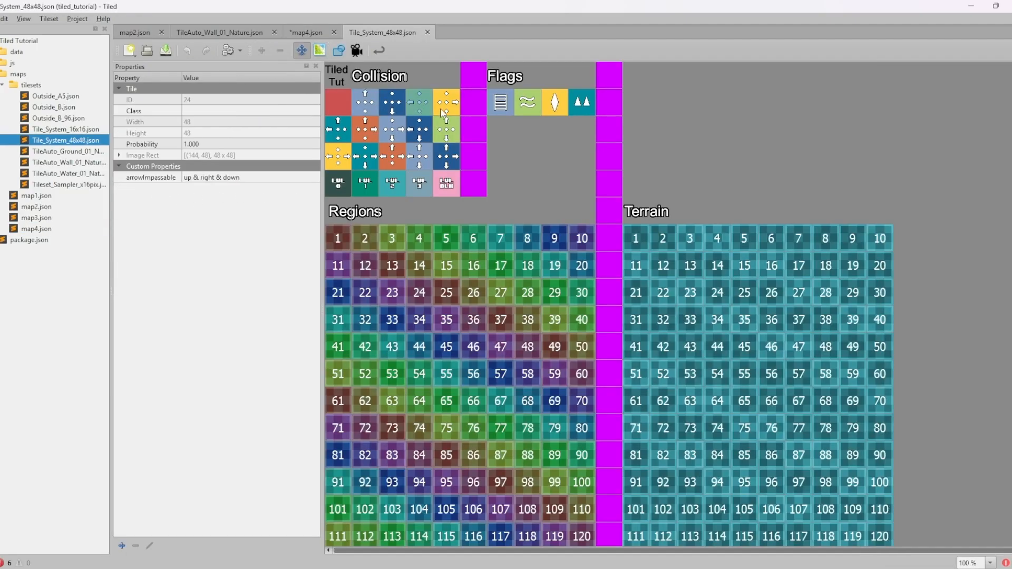
{"action": "left_click", "coordinate": [443, 110]}
{"action": "left_click", "coordinate": [427, 32]}
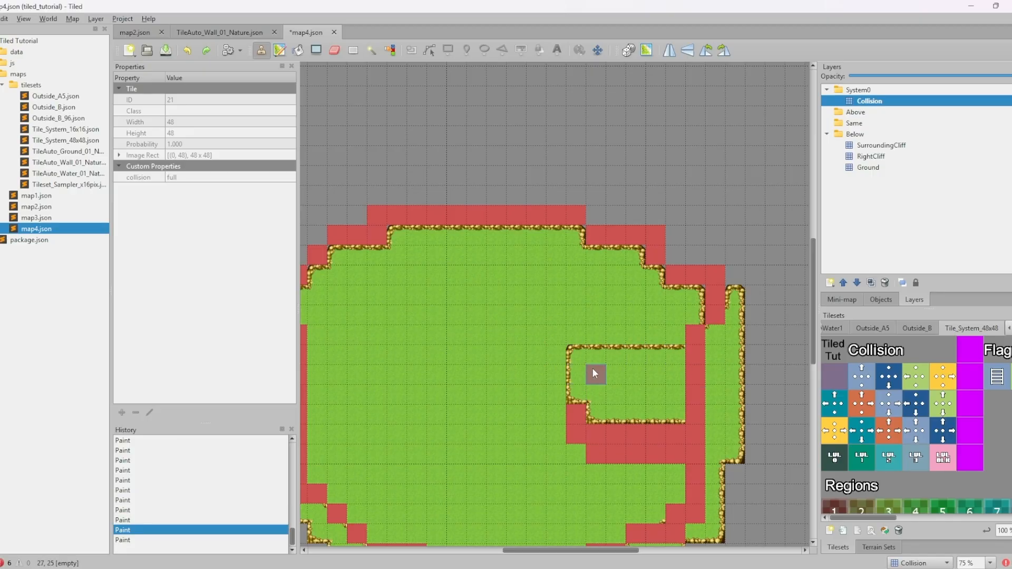
Paint directional collision tiles on the raised ledge, with up & left at its upper-left corner and matching arrow tiles along its left and upper edges
{"action": "left_click", "coordinate": [897, 411]}
{"action": "left_click", "coordinate": [575, 355]}
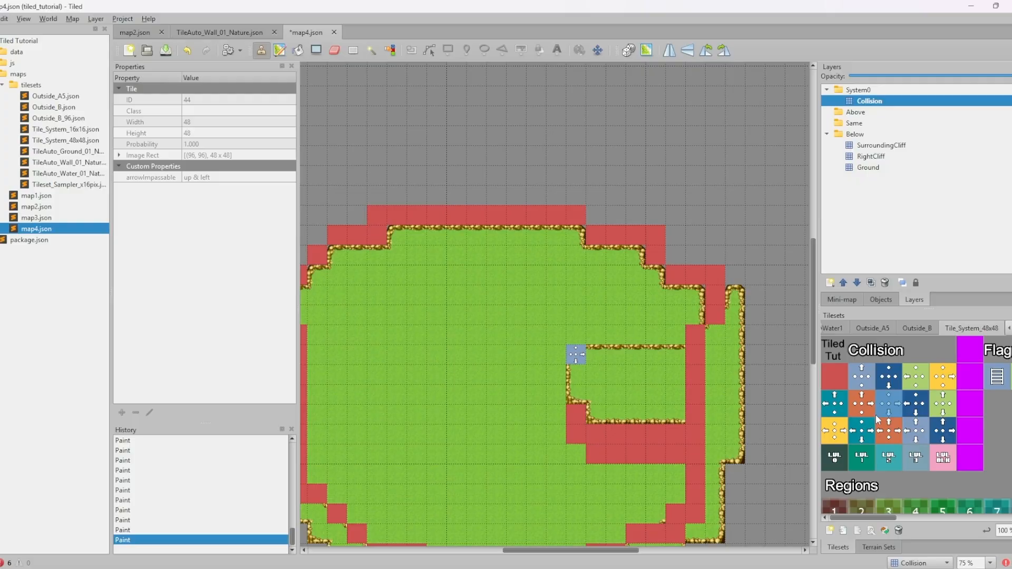
{"action": "left_click", "coordinate": [943, 431]}
{"action": "left_click_drag", "start_coordinate": [576, 375], "coordinate": [575, 395]}
{"action": "left_click", "coordinate": [861, 430]}
{"action": "left_click_drag", "start_coordinate": [604, 361], "coordinate": [676, 356]}
{"action": "key", "text": "ctrl+z"}
{"action": "left_click", "coordinate": [862, 404]}
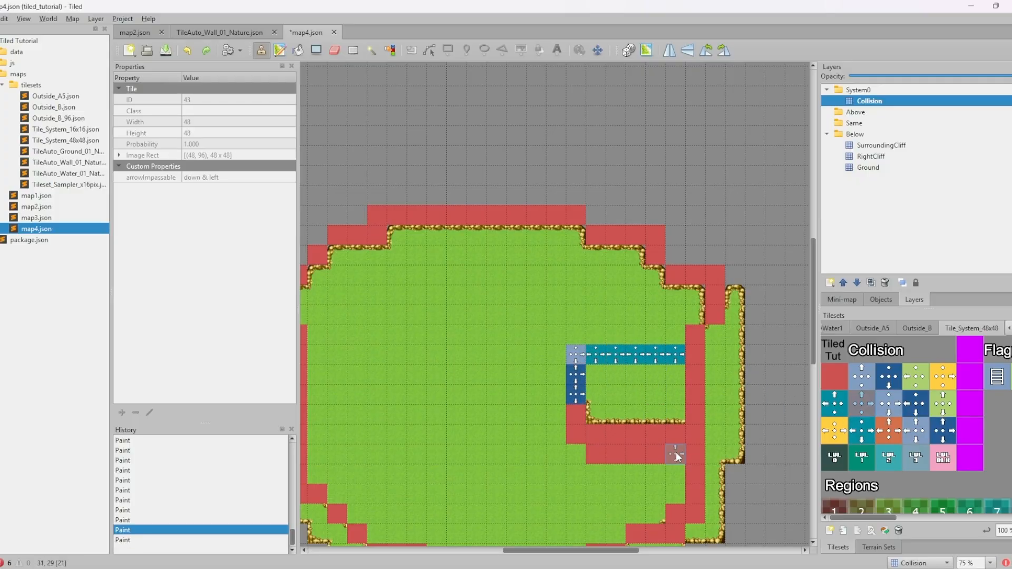
Erase a two-tile column of collision on the brown cliff wall and paint Outside_A5 steps with a grass opening above them on the RightCliff layer
{"action": "key", "text": "e"}
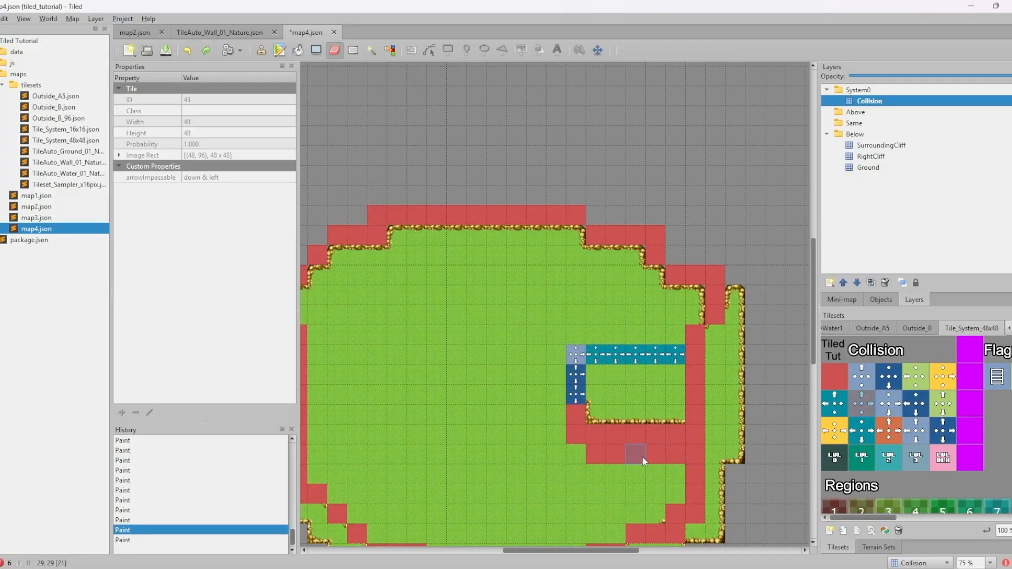
{"action": "left_click_drag", "start_coordinate": [622, 436], "coordinate": [615, 454]}
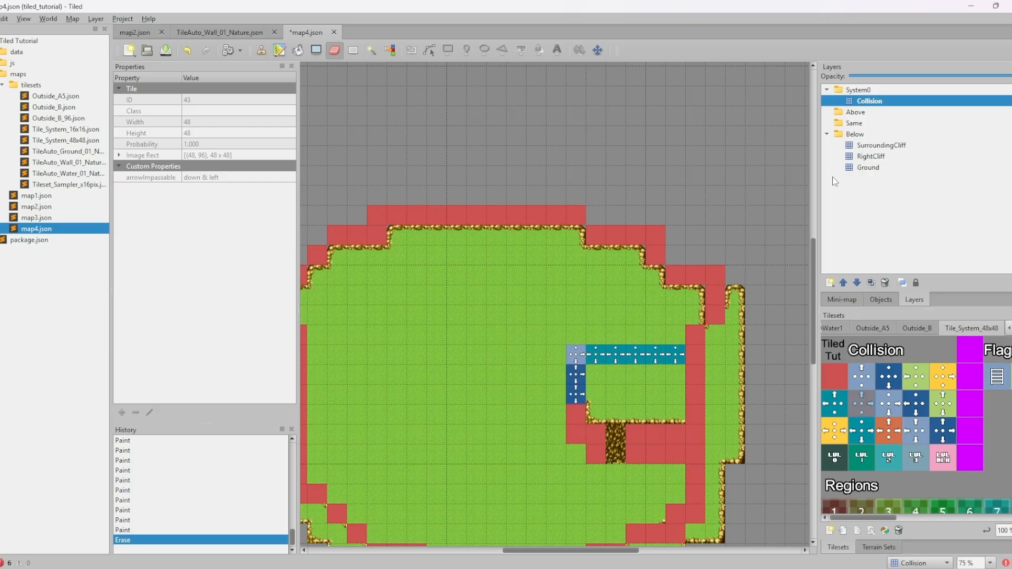
{"action": "left_click", "coordinate": [871, 158]}
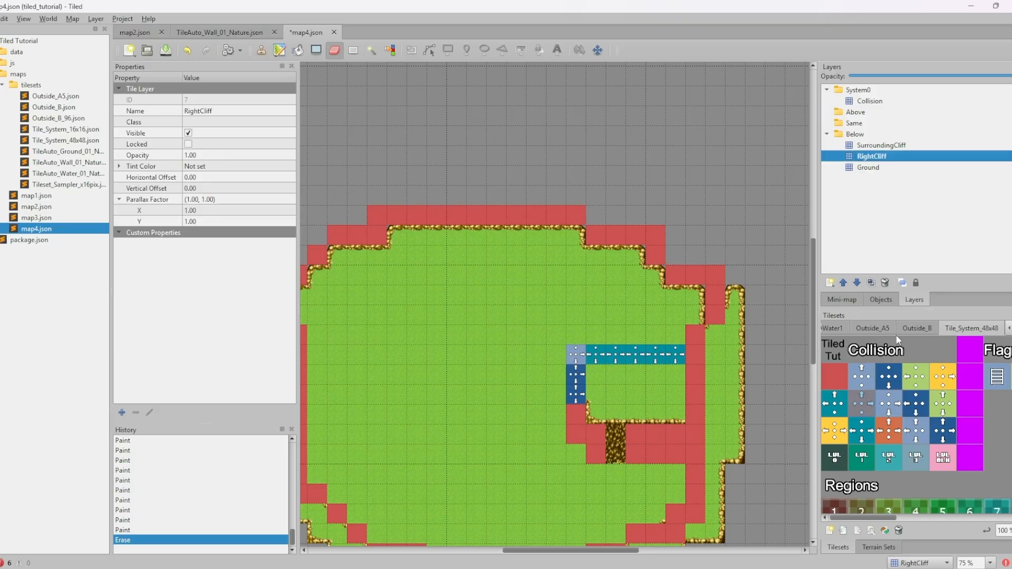
{"action": "left_click_drag", "start_coordinate": [614, 454], "coordinate": [613, 437]}
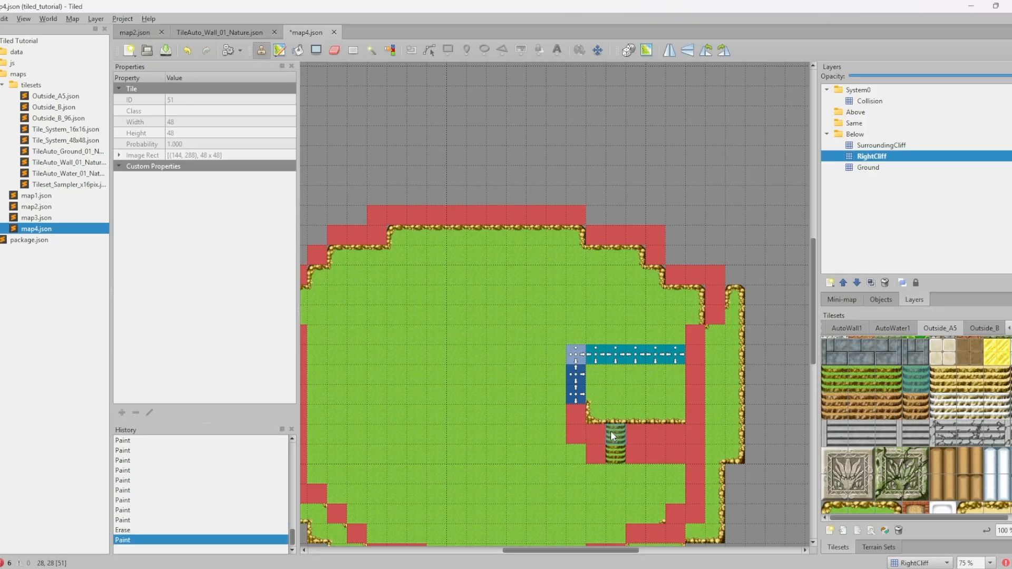
{"action": "right_click", "coordinate": [633, 396]}
{"action": "left_click", "coordinate": [615, 417]}
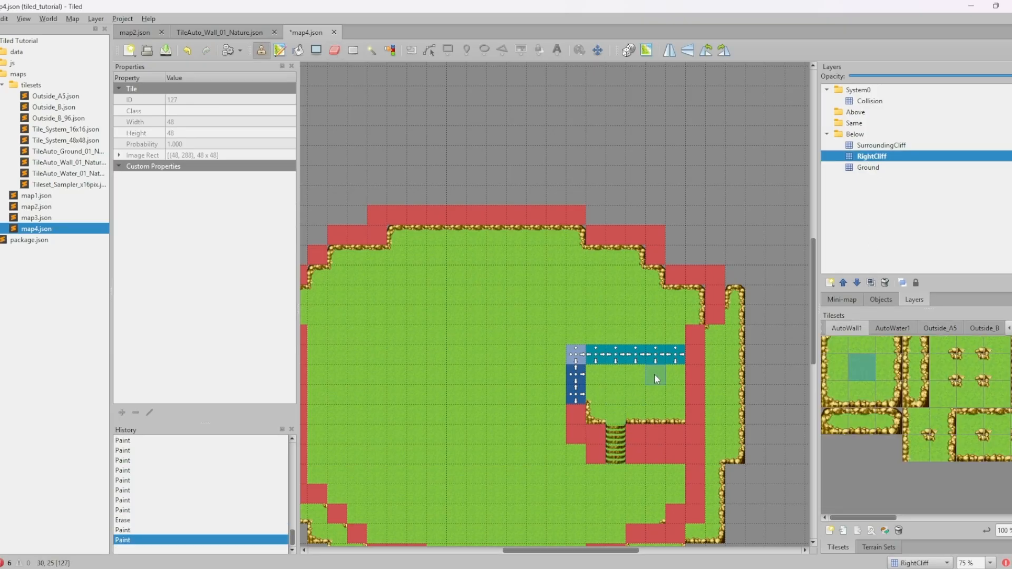
Switch to RPG Maker MZ, playtest the map, and walk the character up the steps to the ledge's left edge
{"action": "left_click", "coordinate": [219, 524]}
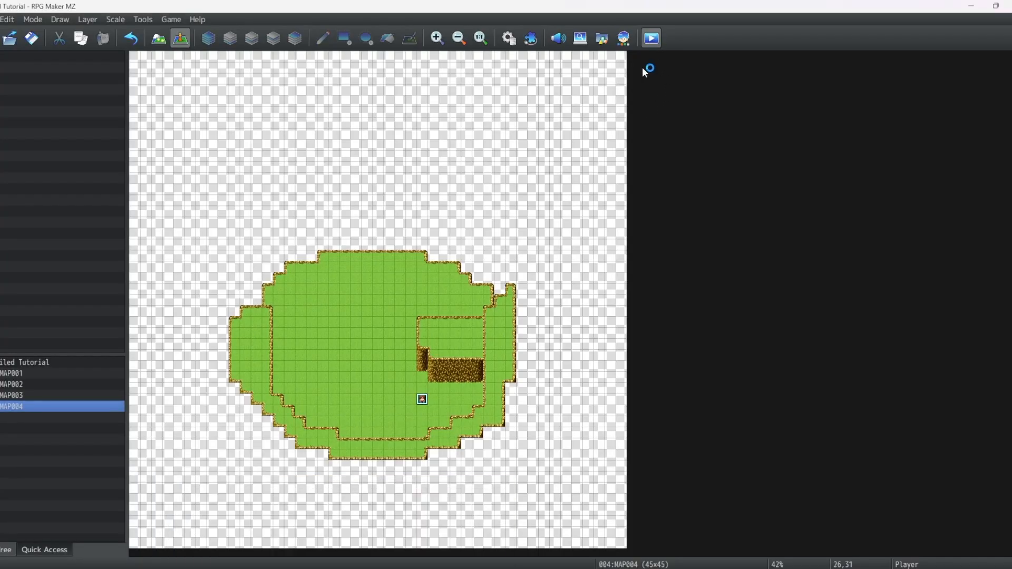
{"action": "key", "text": "Right"}
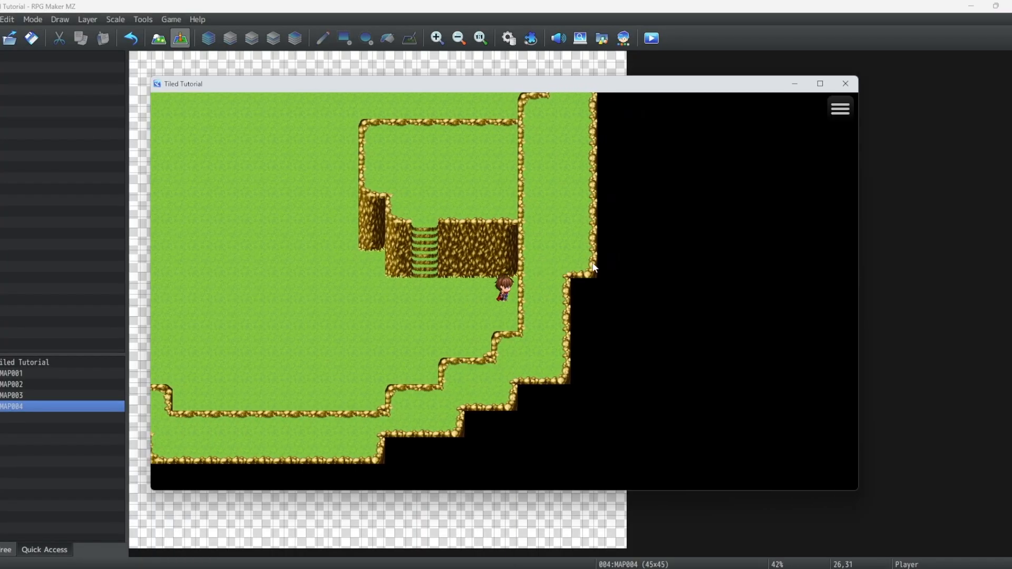
{"action": "key", "text": "Left"}
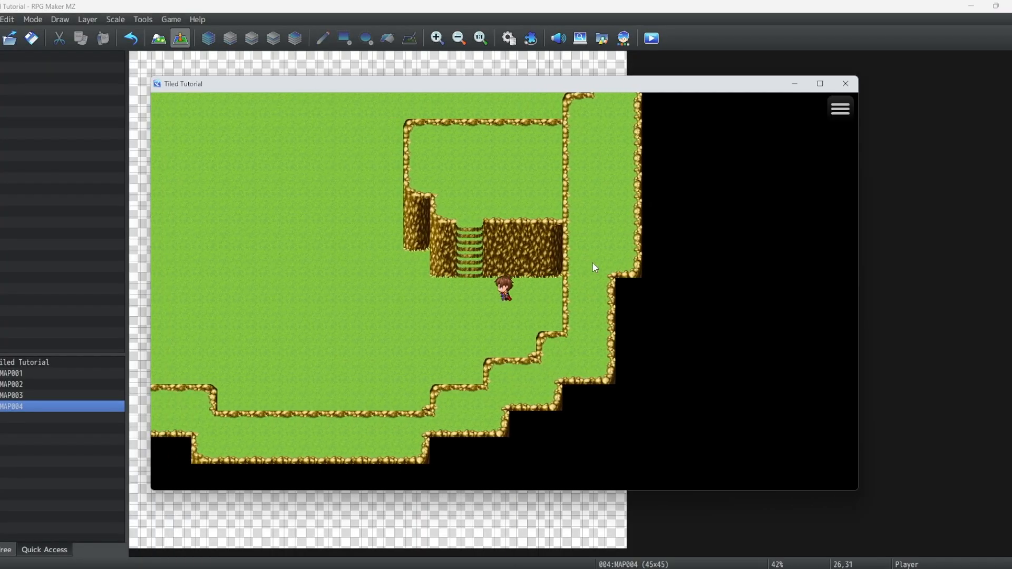
{"action": "key", "text": "Up"}
{"action": "key", "text": "Up"}
{"action": "key", "text": "Left"}
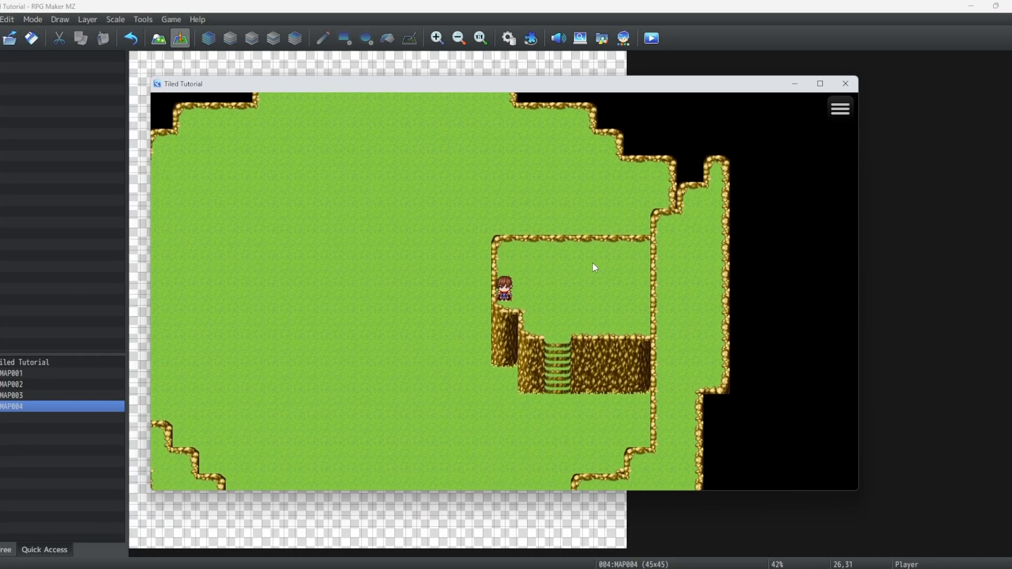
Walk the character around the outside of the ledge's left and upper edges to test the directional collision, and close the playtest
{"action": "key", "text": "Right"}
{"action": "key", "text": "Down"}
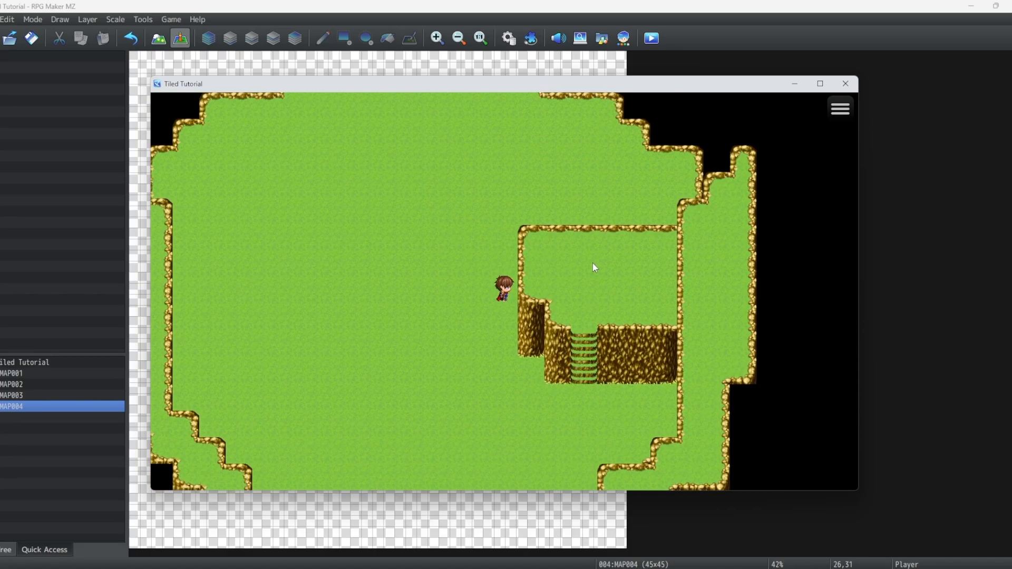
{"action": "key", "text": "Up"}
{"action": "key", "text": "Right"}
{"action": "key", "text": "Up"}
{"action": "key", "text": "Up"}
{"action": "key", "text": "Right"}
{"action": "key", "text": "Right"}
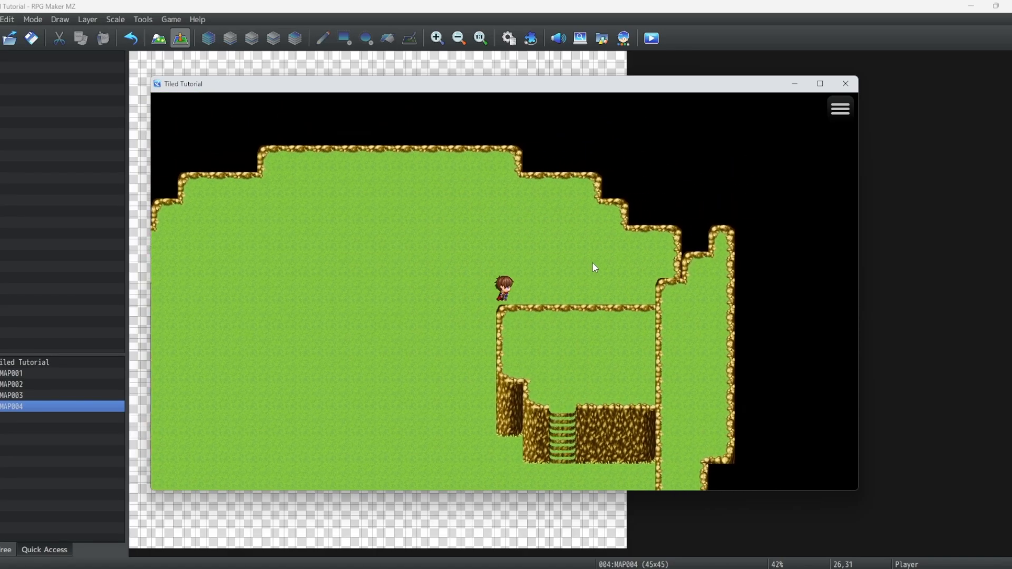
{"action": "key", "text": "Right"}
{"action": "key", "text": "Right"}
{"action": "key", "text": "Right"}
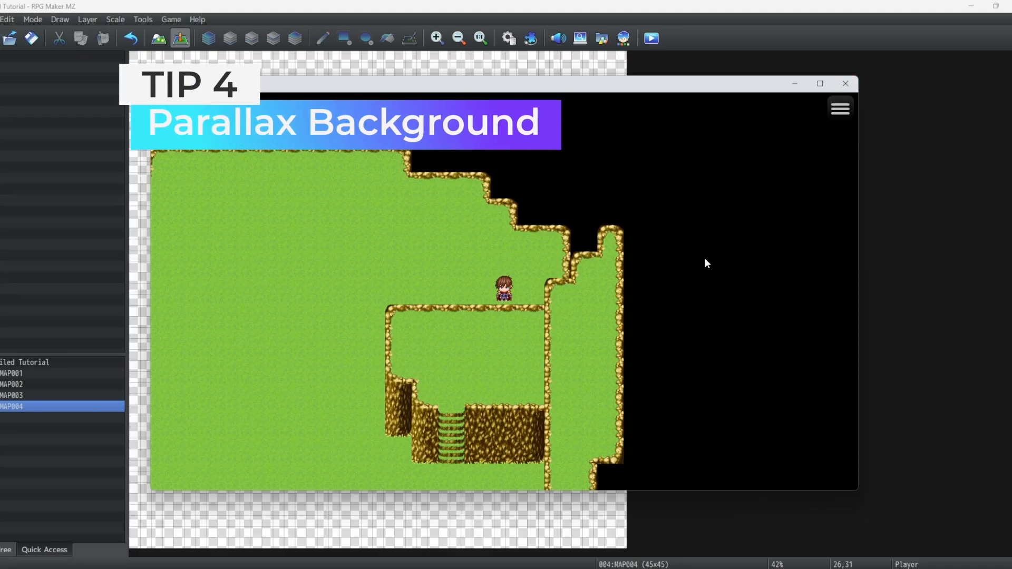
{"action": "left_click", "coordinate": [846, 83]}
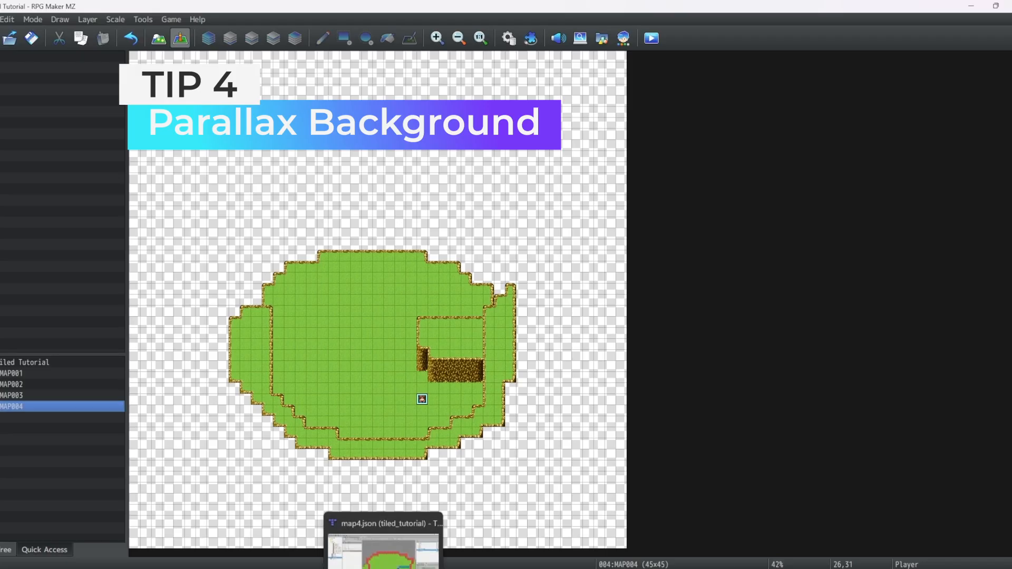
Switch back to Tiled, add an image layer named Parallax, and place it below the Below group at the end of the layer stack
{"action": "left_click", "coordinate": [383, 551]}
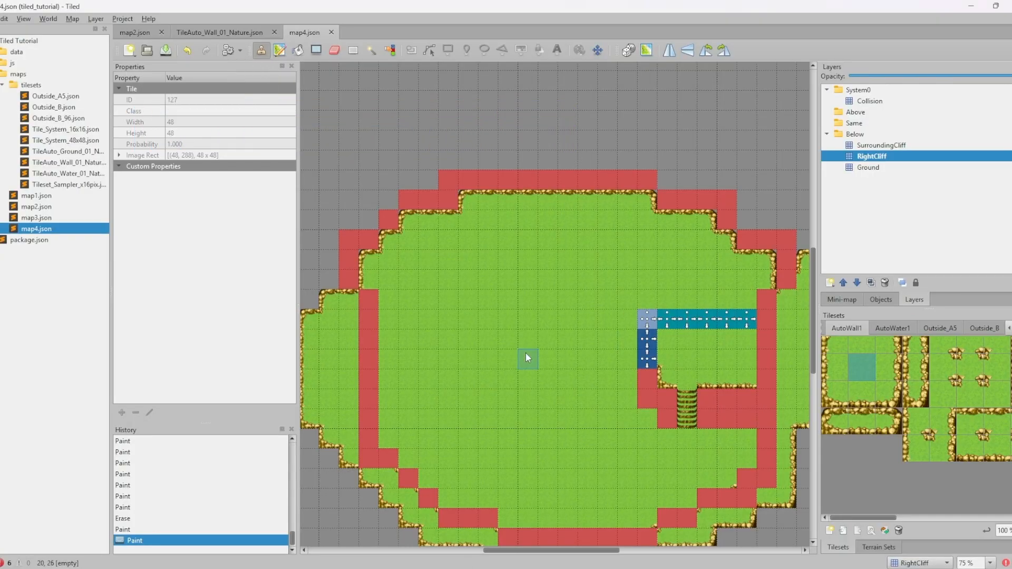
{"action": "left_click", "coordinate": [830, 283]}
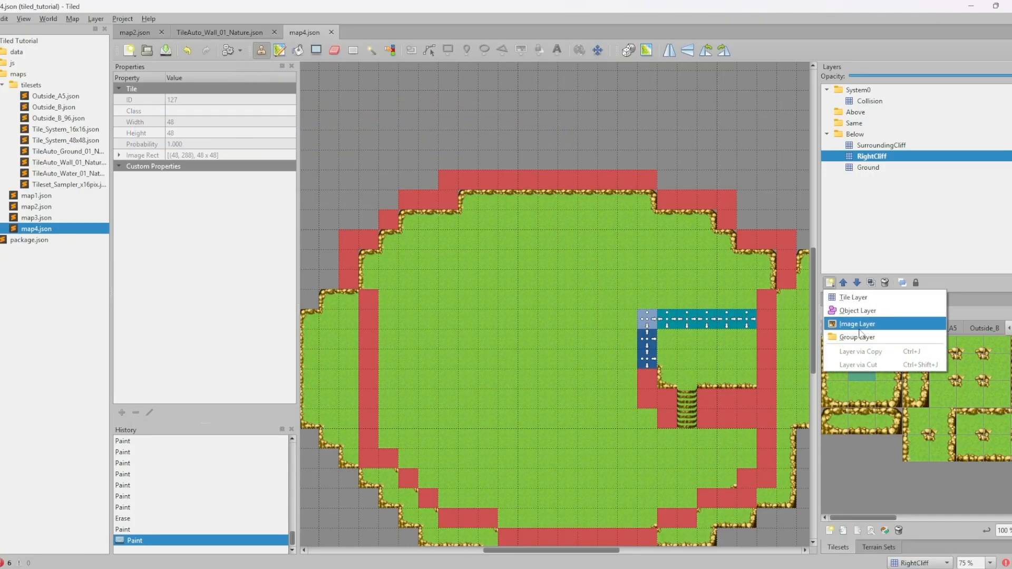
{"action": "left_click", "coordinate": [863, 330]}
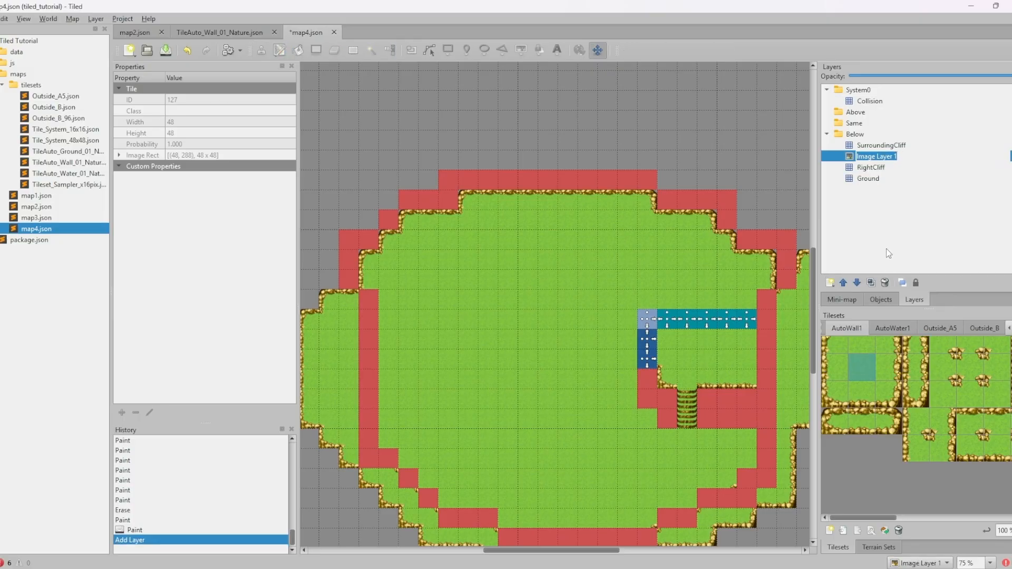
{"action": "type", "text": "Parallax"}
{"action": "key", "text": "Return"}
{"action": "left_click_drag", "start_coordinate": [869, 156], "coordinate": [885, 209]}
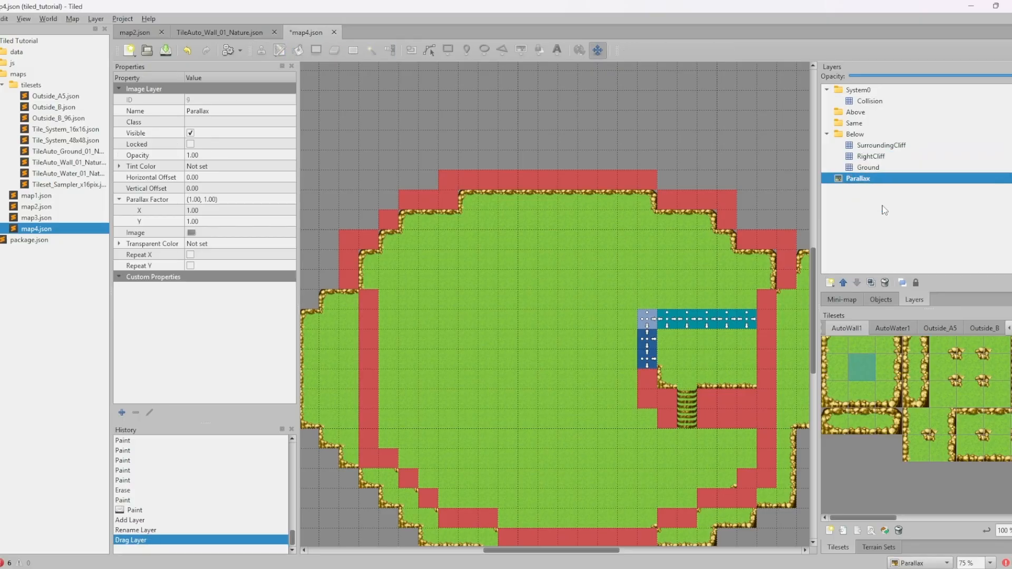
Add an int custom property named zIndex to the Parallax layer
{"action": "right_click", "coordinate": [183, 308]}
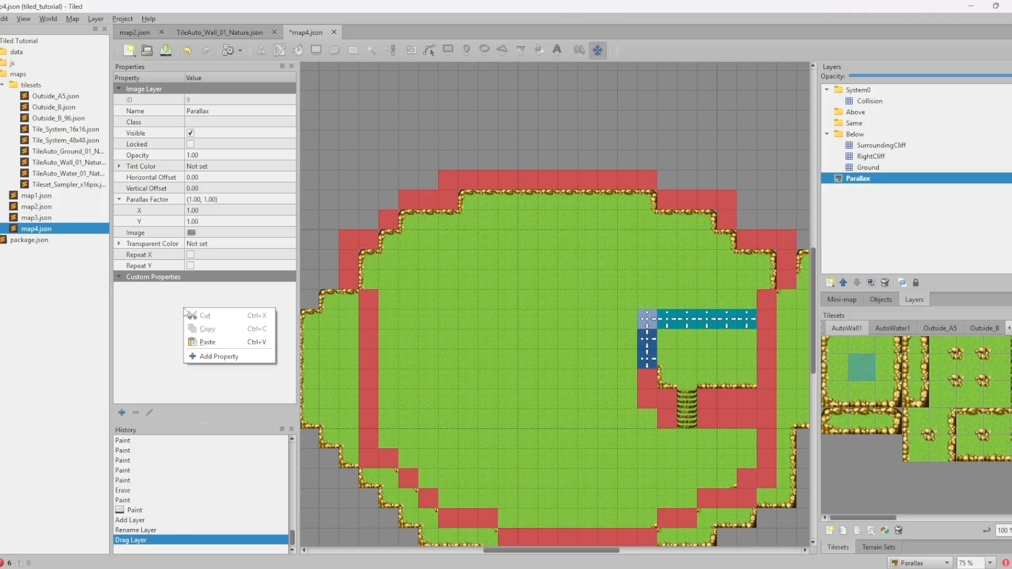
{"action": "left_click", "coordinate": [227, 356]}
{"action": "type", "text": "z"}
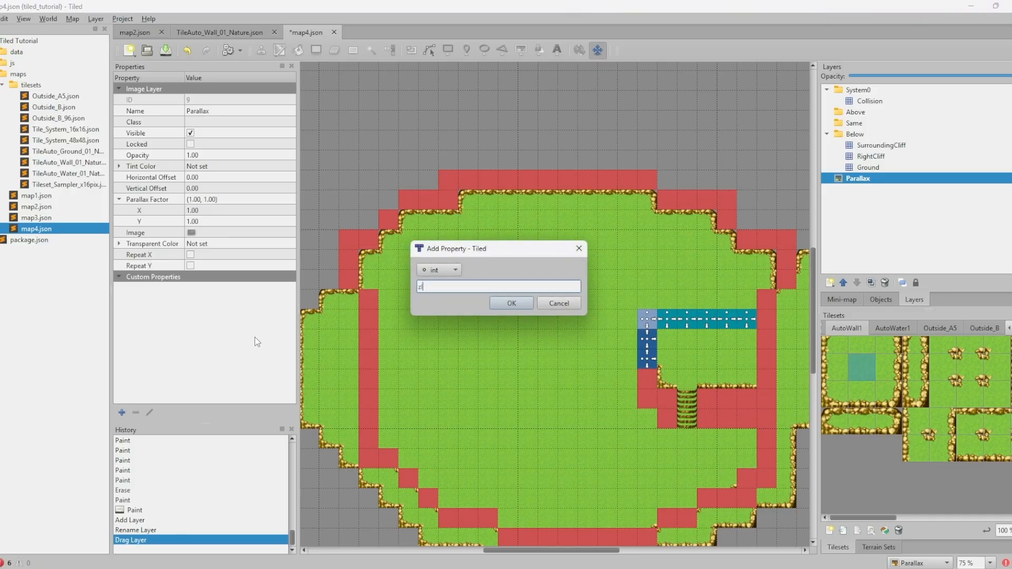
{"action": "type", "text": "Index"}
{"action": "key", "text": "Return"}
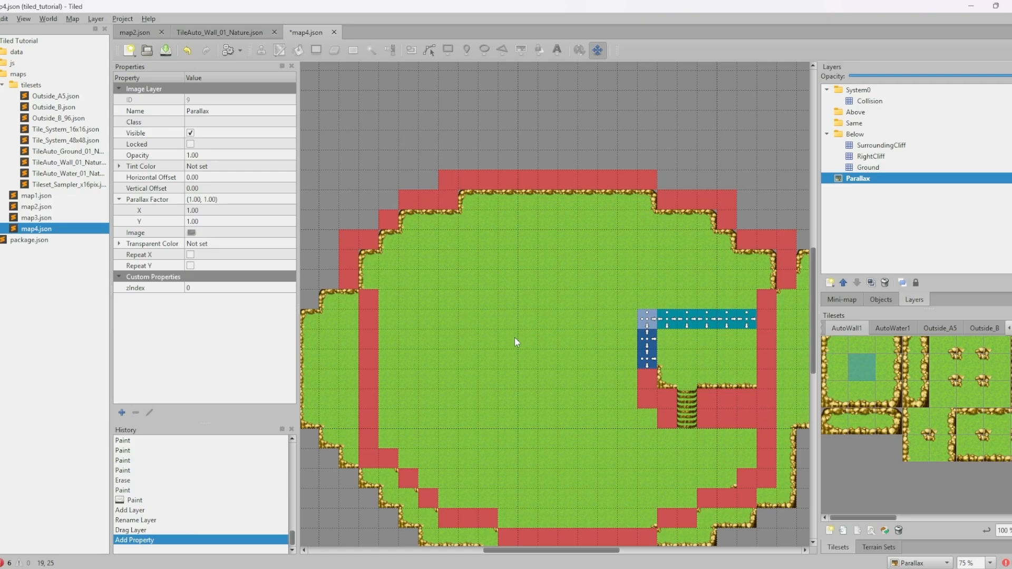
Set Clouds.png from the project's img/parallaxes folder as the Parallax layer's image
{"action": "left_click", "coordinate": [287, 233]}
{"action": "left_click", "coordinate": [290, 233]}
{"action": "scroll", "coordinate": [345, 171], "scroll_direction": "down", "scroll_amount": 3}
{"action": "scroll", "coordinate": [345, 171], "scroll_direction": "up", "scroll_amount": 3}
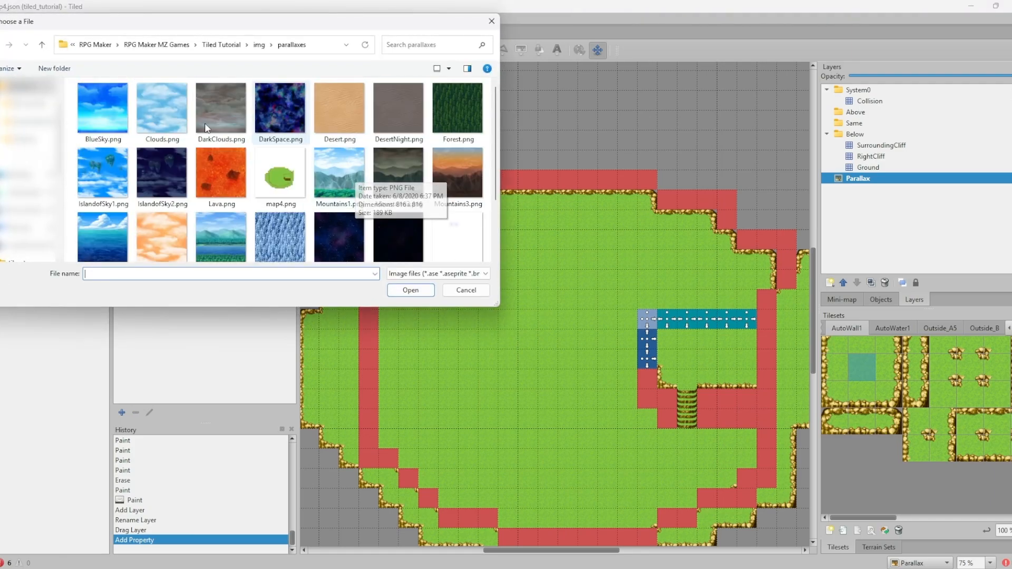
{"action": "double_click", "coordinate": [162, 108]}
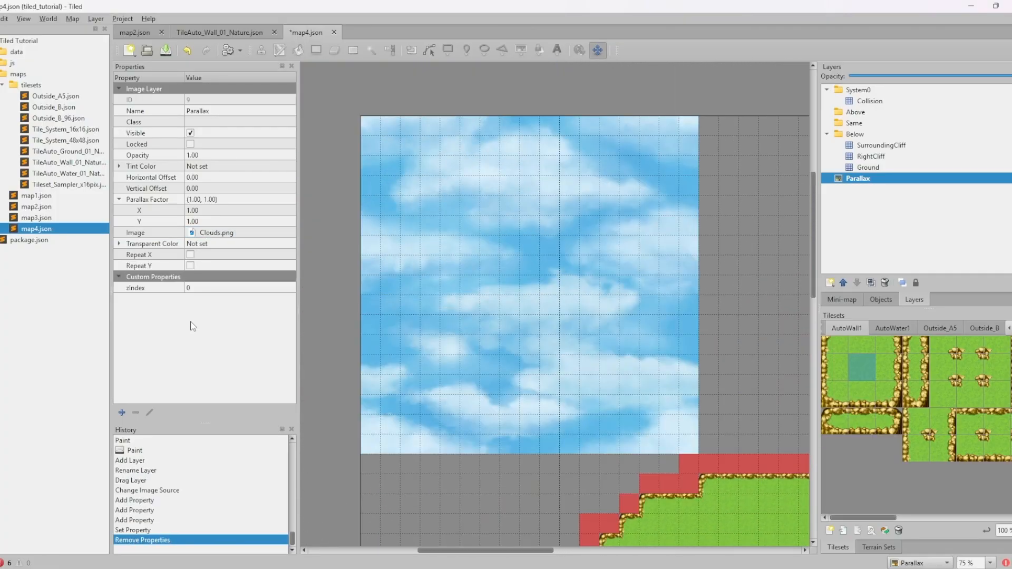
Add two float custom properties named speedX and speedY to the Parallax layer
{"action": "right_click", "coordinate": [189, 323]}
{"action": "left_click", "coordinate": [244, 364]}
{"action": "type", "text": "speedX"}
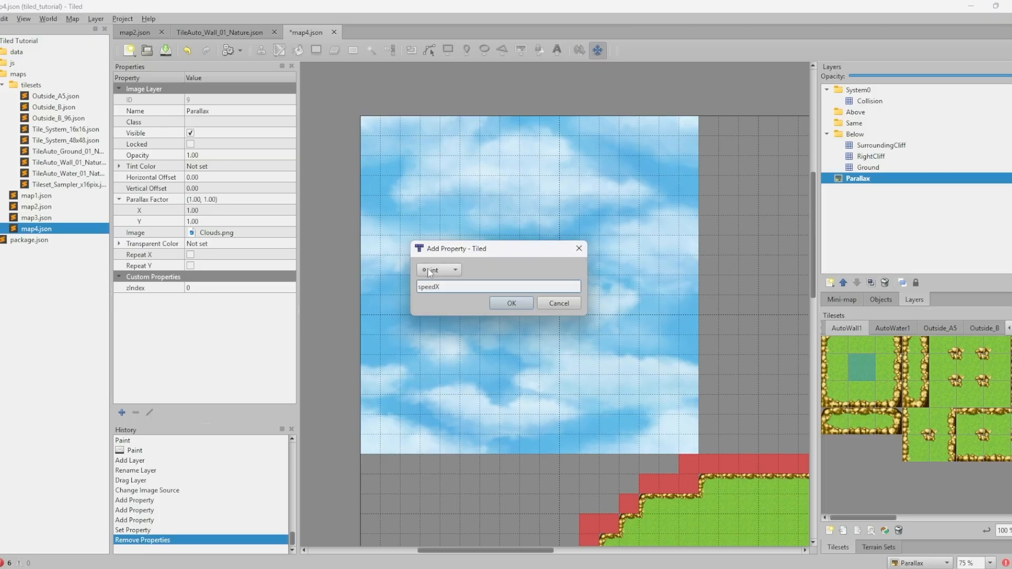
{"action": "left_click", "coordinate": [445, 270]}
{"action": "left_click", "coordinate": [443, 244]}
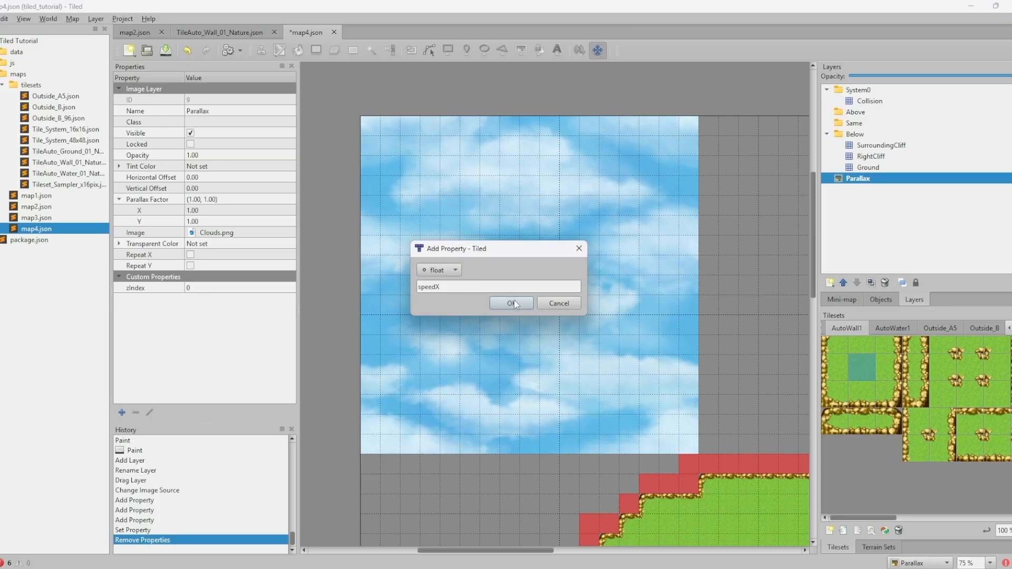
{"action": "left_click", "coordinate": [511, 303]}
{"action": "right_click", "coordinate": [217, 325]}
{"action": "left_click", "coordinate": [255, 374]}
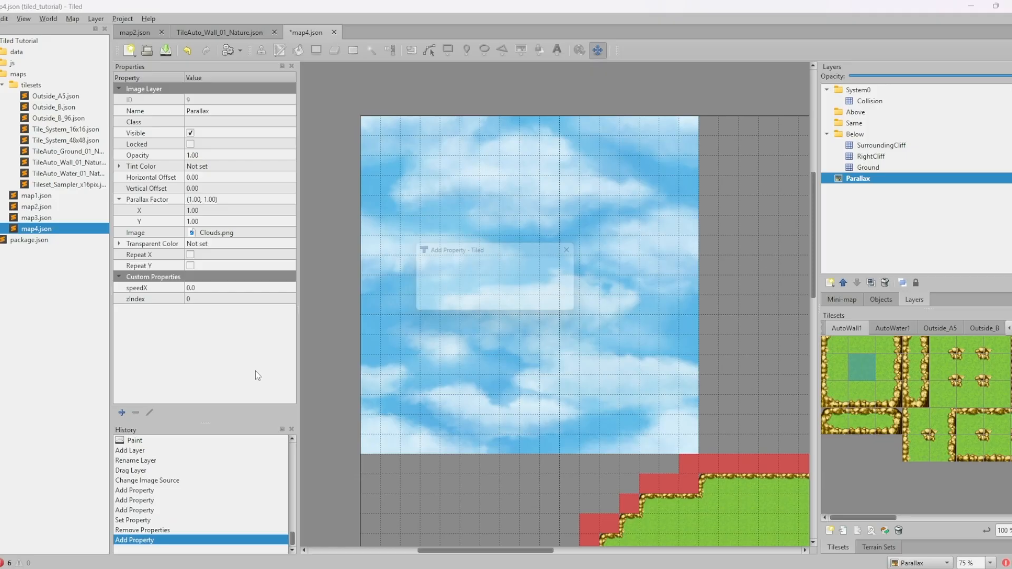
{"action": "type", "text": "speedY"}
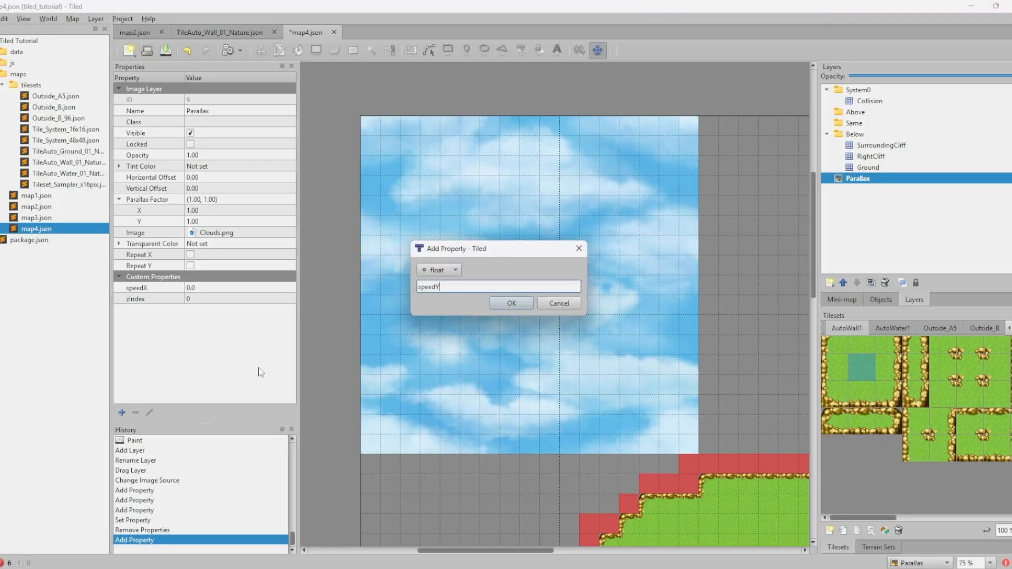
{"action": "left_click", "coordinate": [511, 303]}
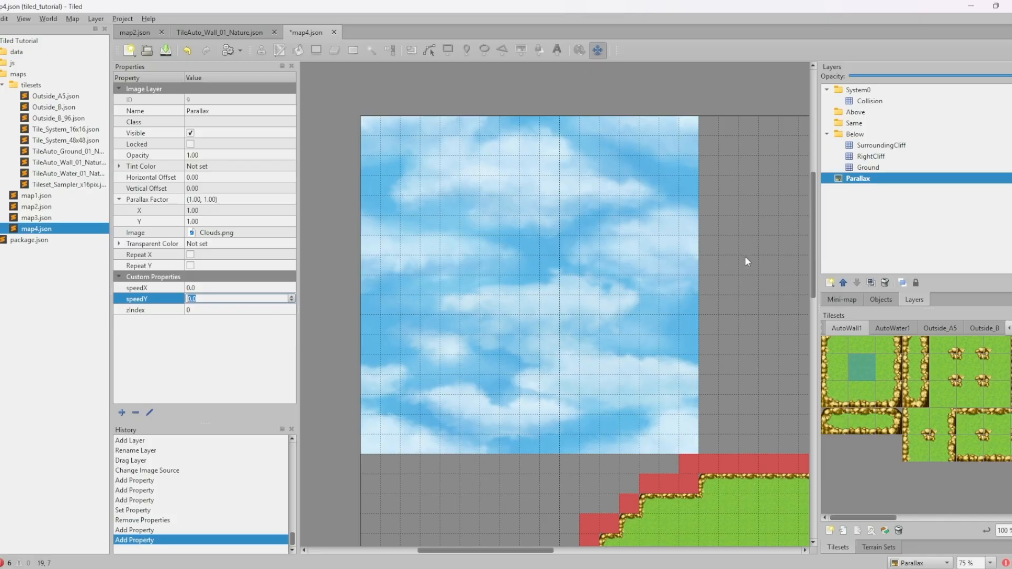
Set both the speedY and speedX properties of the Parallax layer to 1
{"action": "type", "text": "1"}
{"action": "left_click", "coordinate": [230, 288]}
{"action": "type", "text": "1"}
{"action": "left_click", "coordinate": [218, 368]}
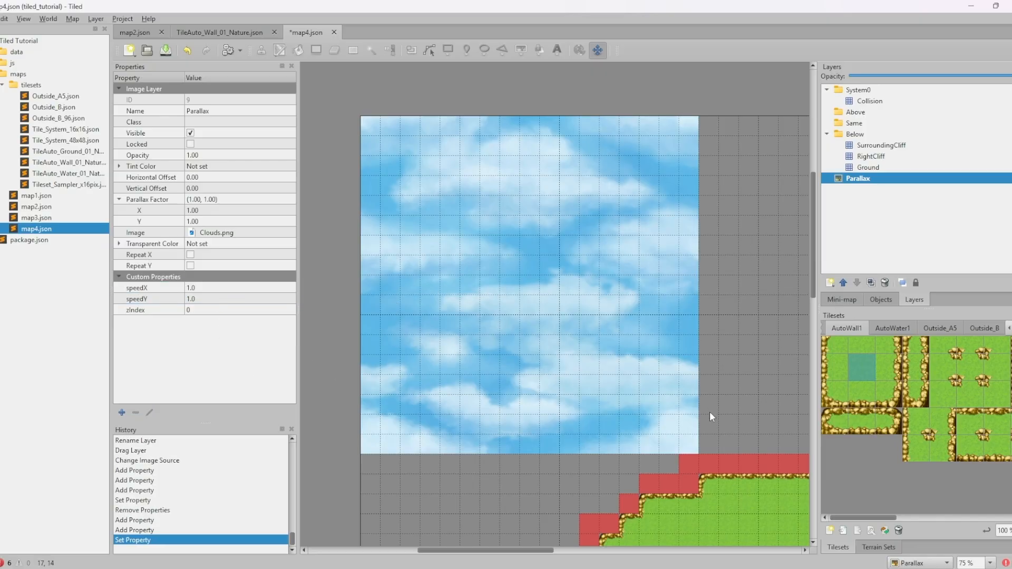
Add a float custom property named scrollX with a value of 5 to the Parallax layer
{"action": "middle_click_drag", "start_coordinate": [649, 443], "coordinate": [567, 405]}
{"action": "middle_click_drag", "start_coordinate": [677, 435], "coordinate": [684, 392]}
{"action": "middle_click_drag", "start_coordinate": [483, 223], "coordinate": [494, 303]}
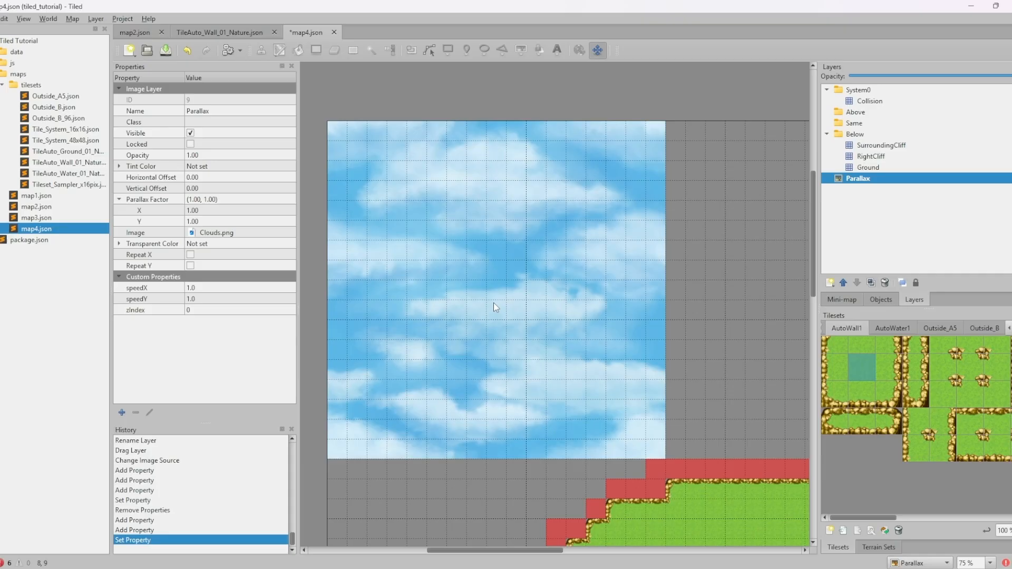
{"action": "right_click", "coordinate": [161, 342]}
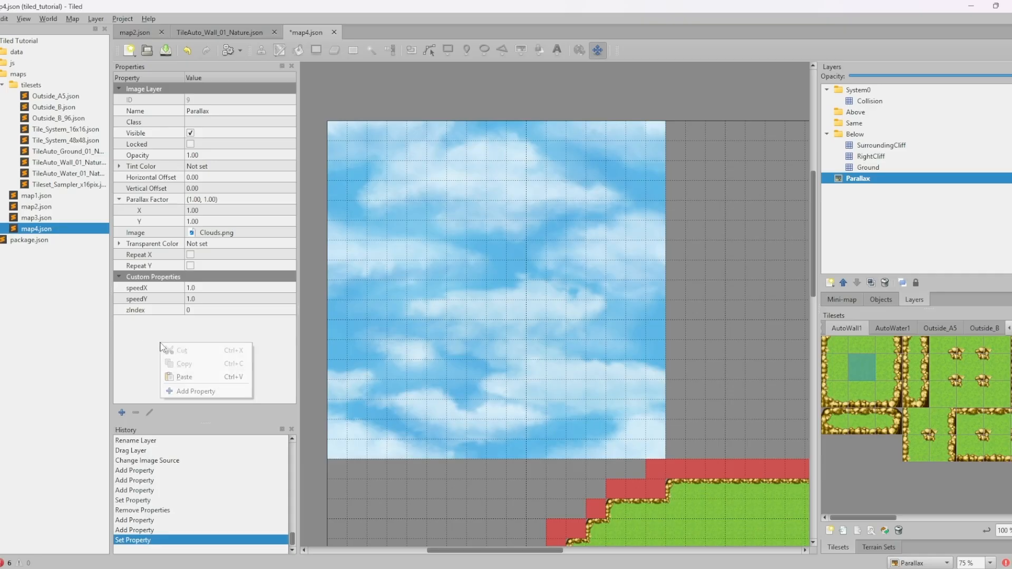
{"action": "left_click", "coordinate": [198, 392]}
{"action": "type", "text": "scrollX"}
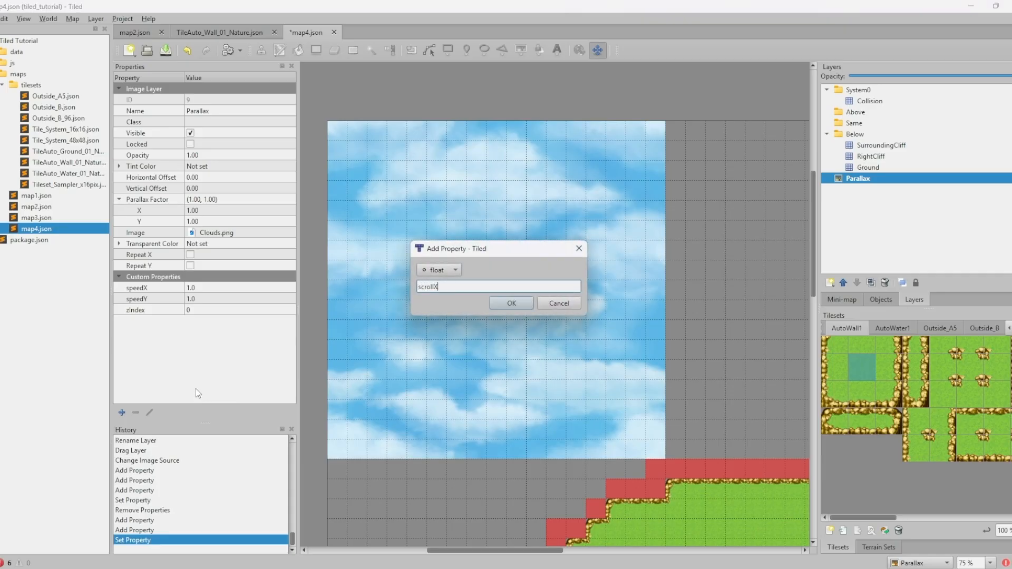
{"action": "key", "text": "Return"}
{"action": "type", "text": "5"}
{"action": "left_click", "coordinate": [208, 365]}
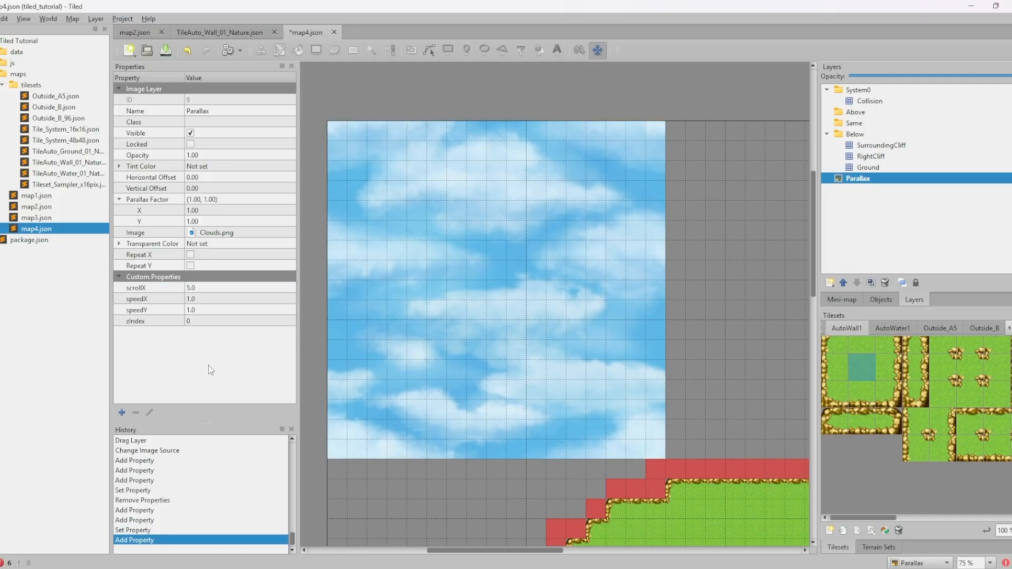
{"action": "left_click", "coordinate": [210, 288]}
{"action": "left_click", "coordinate": [220, 350]}
Try repeating the Parallax layer's image along X and Y, and turn both repeat options back off
{"action": "left_click", "coordinate": [191, 255]}
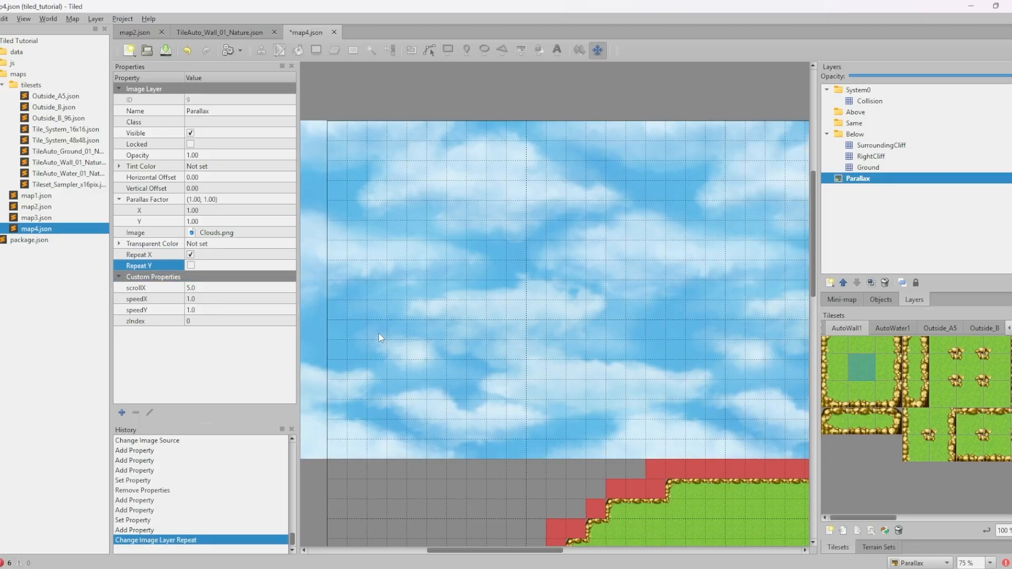
{"action": "left_click", "coordinate": [190, 265]}
{"action": "middle_click_drag", "start_coordinate": [549, 445], "coordinate": [464, 390]}
{"action": "middle_click_drag", "start_coordinate": [553, 323], "coordinate": [600, 402]}
{"action": "left_click", "coordinate": [190, 266]}
{"action": "left_click", "coordinate": [191, 255]}
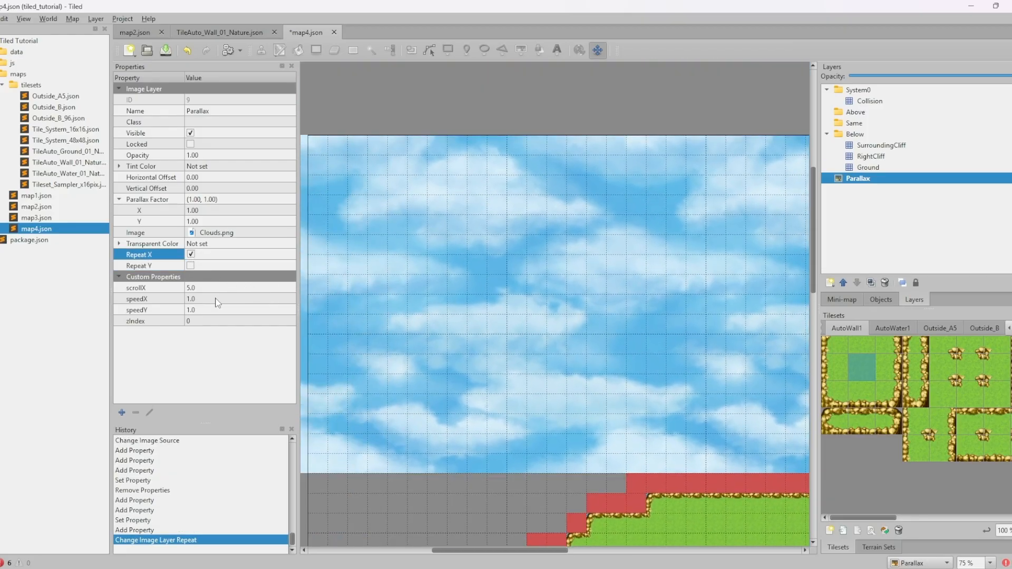
{"action": "left_click", "coordinate": [191, 255]}
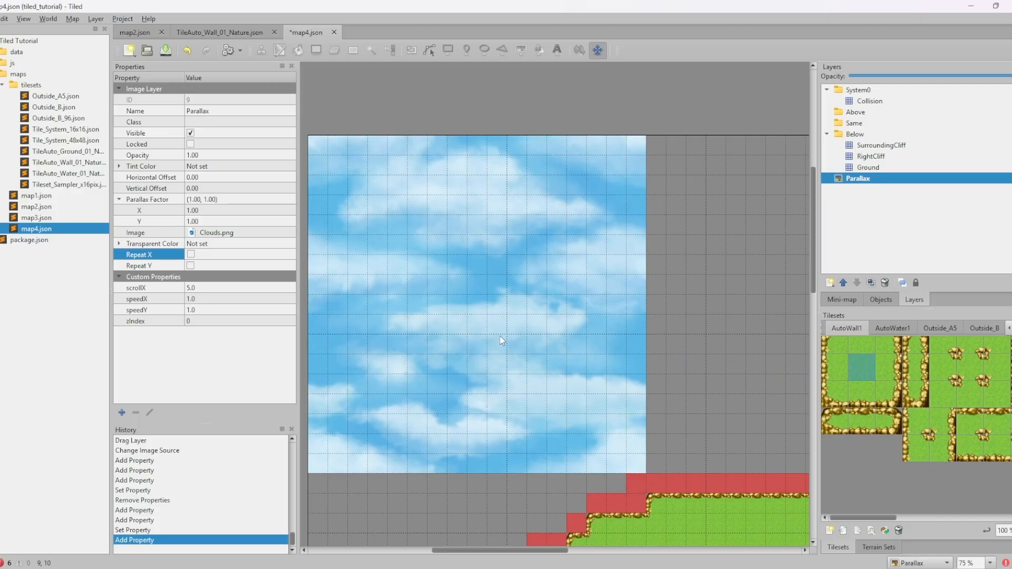
Switch to RPG Maker MZ and set the parallax background image of MAP004 to Clouds
{"action": "middle_click_drag", "start_coordinate": [605, 395], "coordinate": [617, 389]}
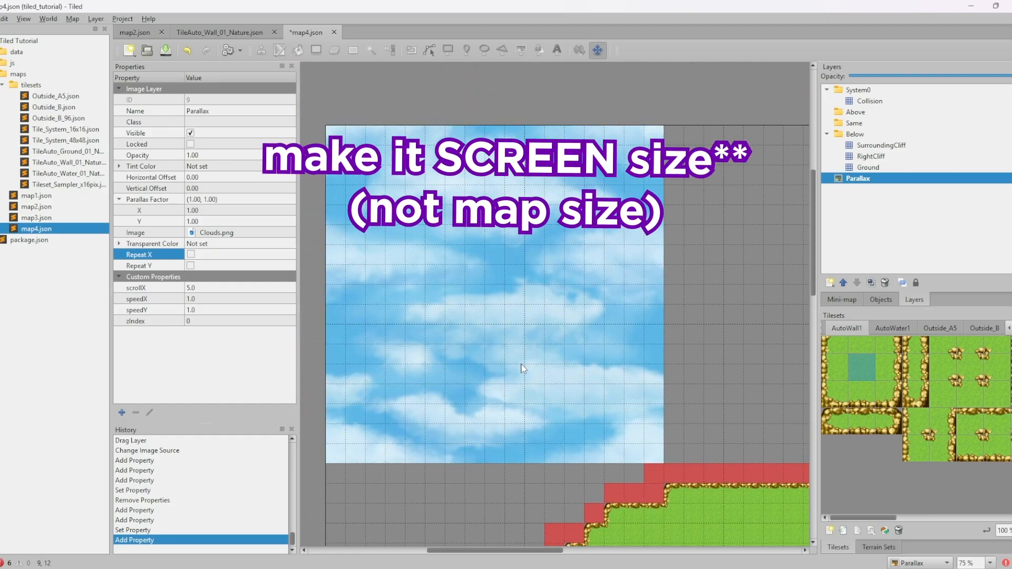
{"action": "key", "text": "ctrl+minus"}
{"action": "key", "text": "ctrl+minus"}
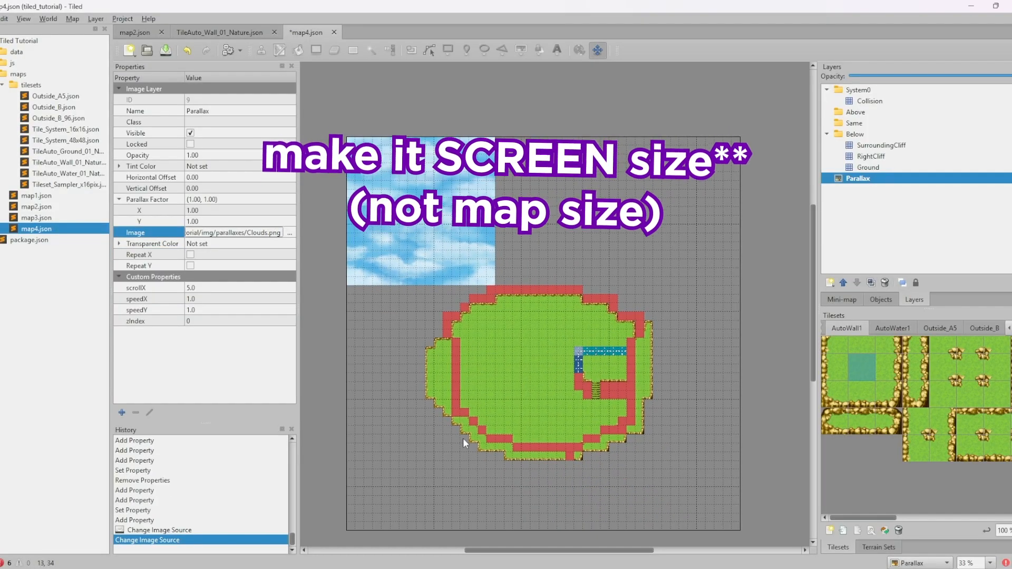
{"action": "mouse_move", "coordinate": [420, 563]}
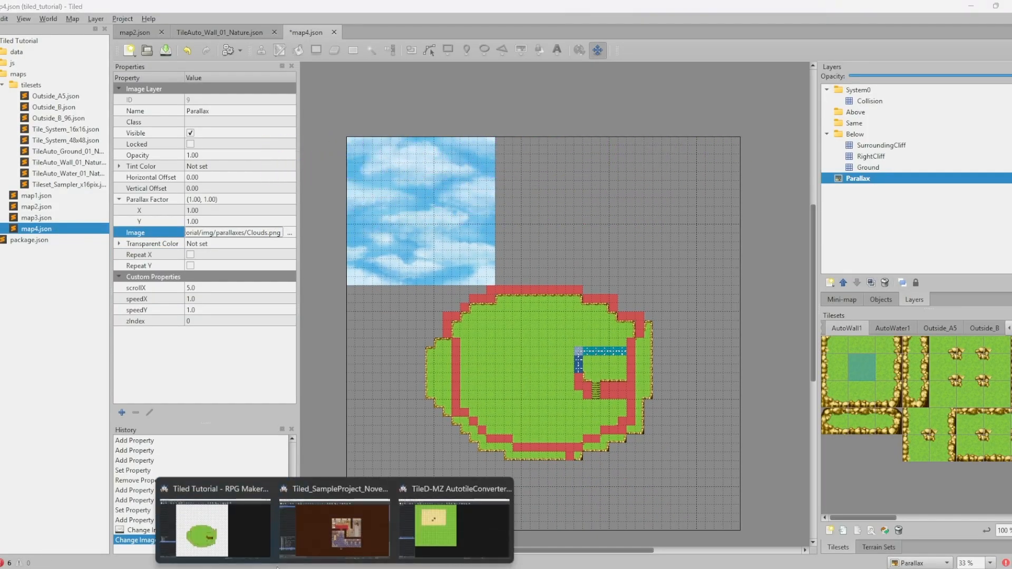
{"action": "left_click", "coordinate": [238, 543]}
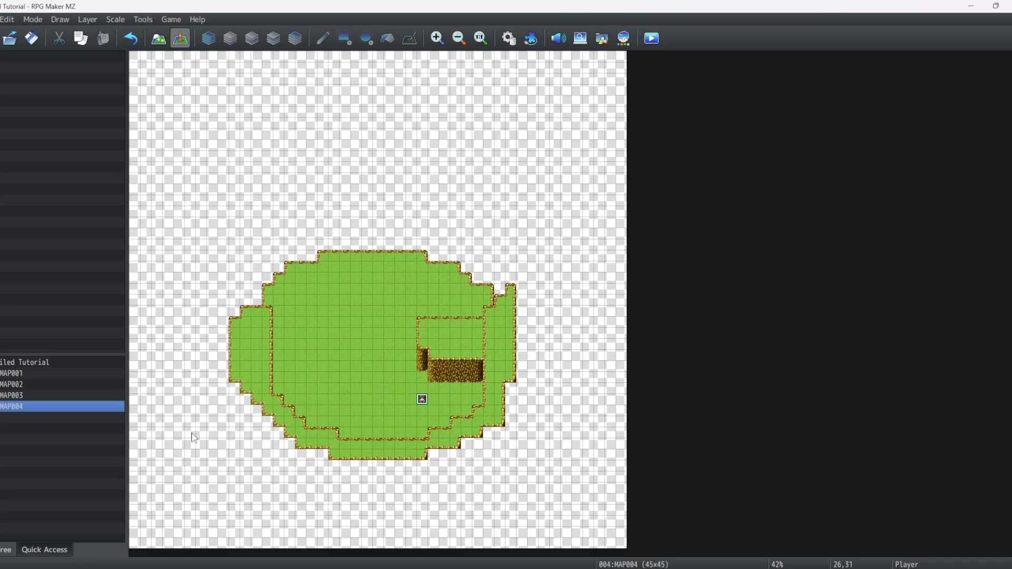
{"action": "right_click", "coordinate": [89, 407]}
{"action": "left_click", "coordinate": [100, 413]}
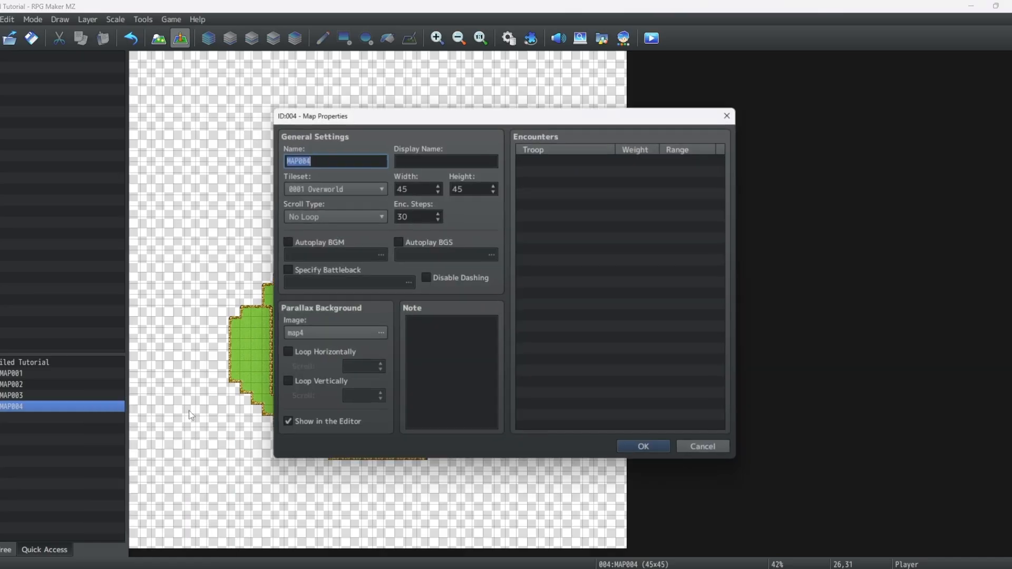
{"action": "left_click", "coordinate": [370, 329]}
{"action": "scroll", "coordinate": [356, 227], "scroll_direction": "up", "scroll_amount": 1}
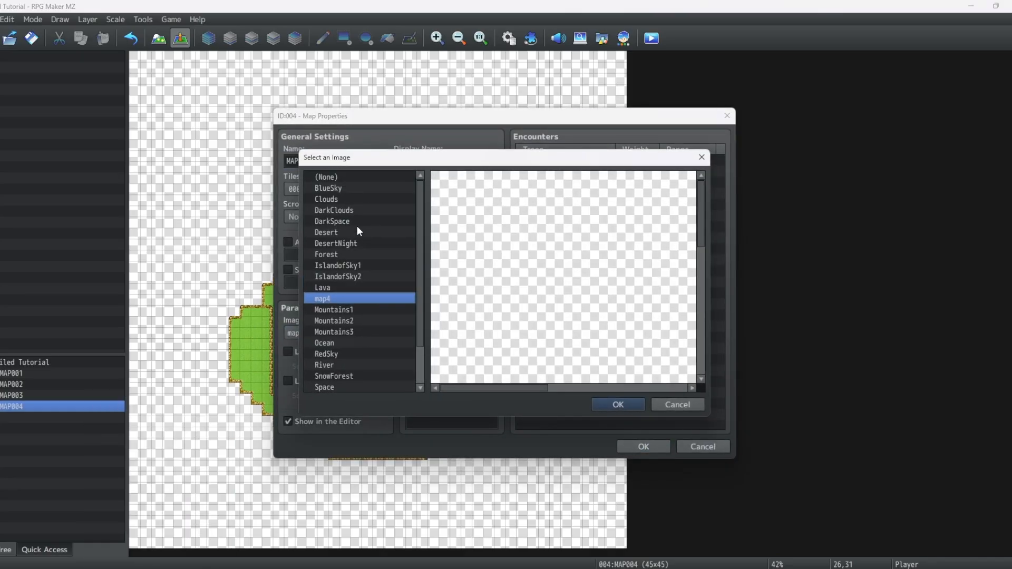
{"action": "left_click", "coordinate": [334, 197]}
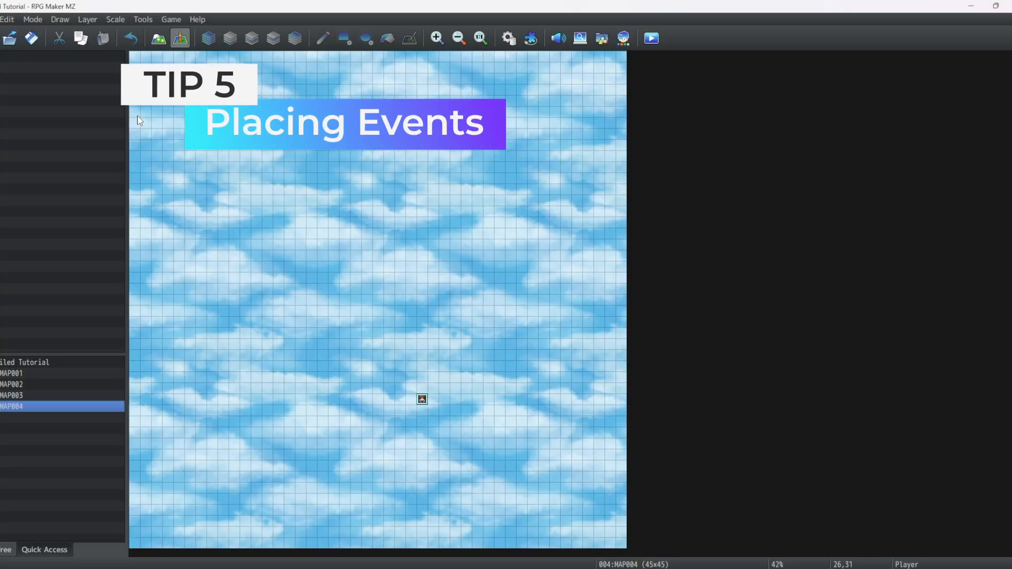
Create a quick treasure event containing 500 gold at cell 2,3 of MAP004
{"action": "right_click", "coordinate": [158, 94]}
{"action": "mouse_move", "coordinate": [257, 238]}
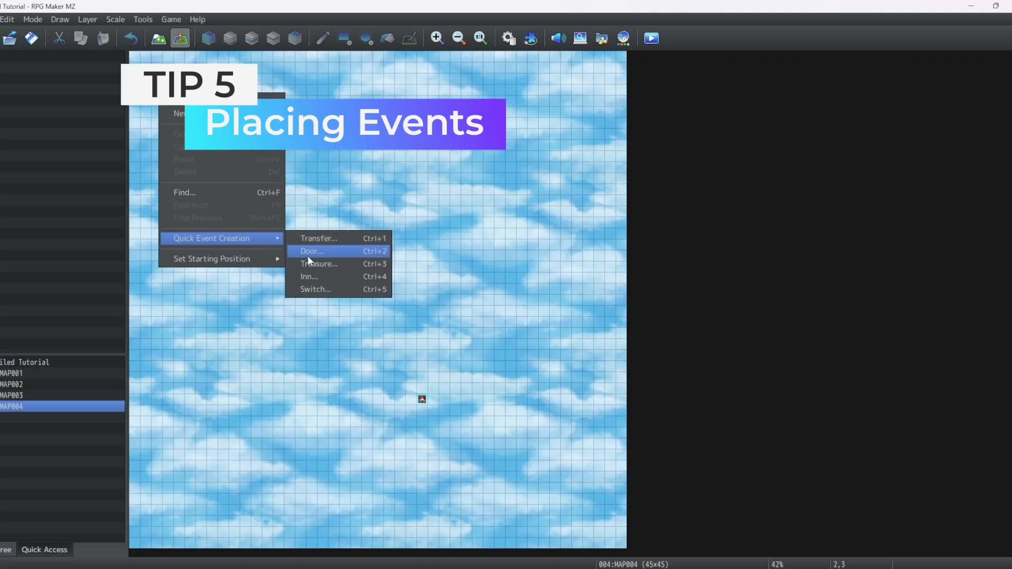
{"action": "left_click", "coordinate": [332, 263]}
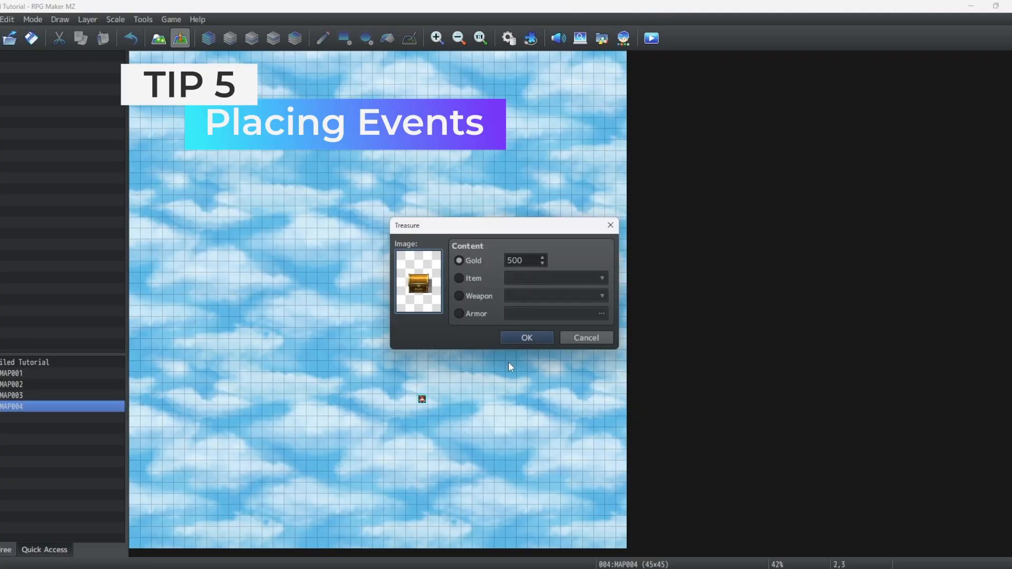
{"action": "left_click", "coordinate": [520, 339]}
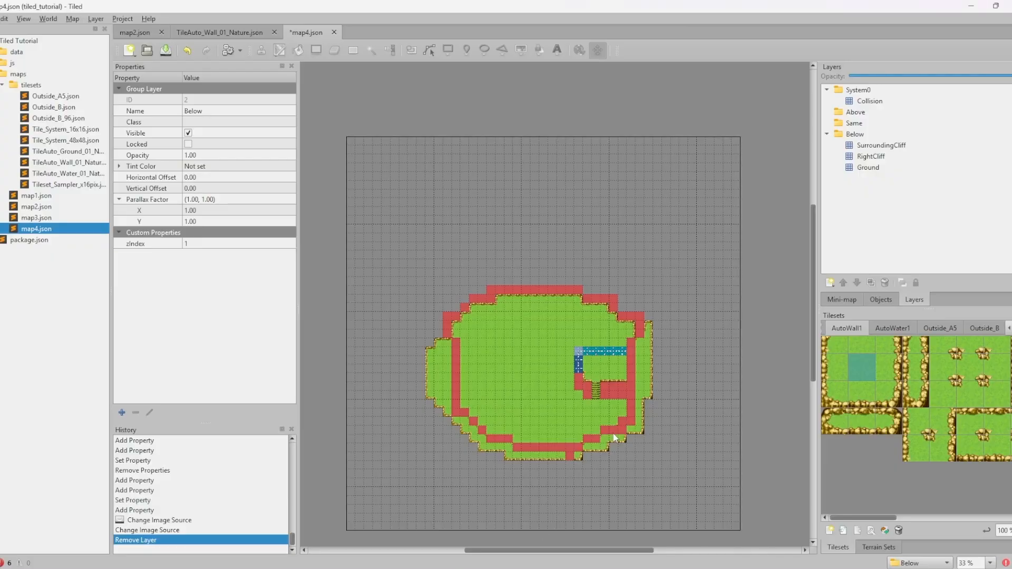
Add an object layer named Events and move it into the System0 group below the Collision layer
{"action": "middle_click_drag", "start_coordinate": [614, 437], "coordinate": [580, 411]}
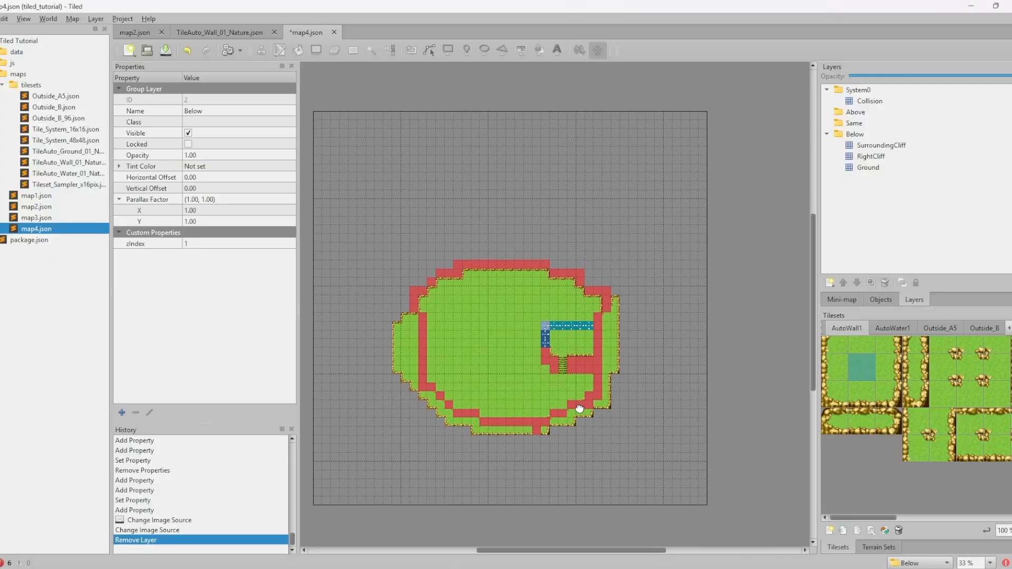
{"action": "left_click", "coordinate": [881, 171]}
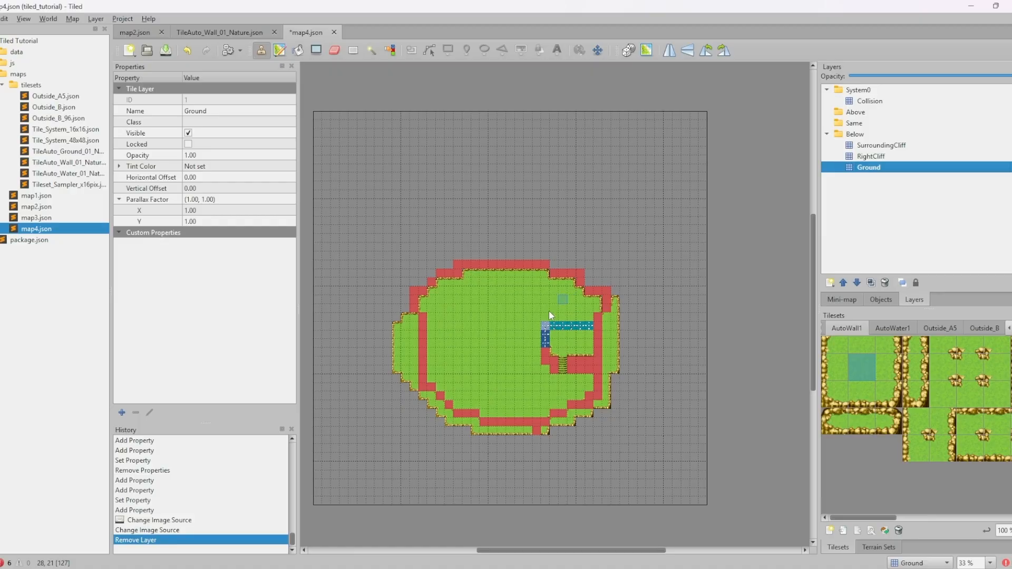
{"action": "left_click", "coordinate": [265, 554]}
{"action": "left_click", "coordinate": [863, 91]}
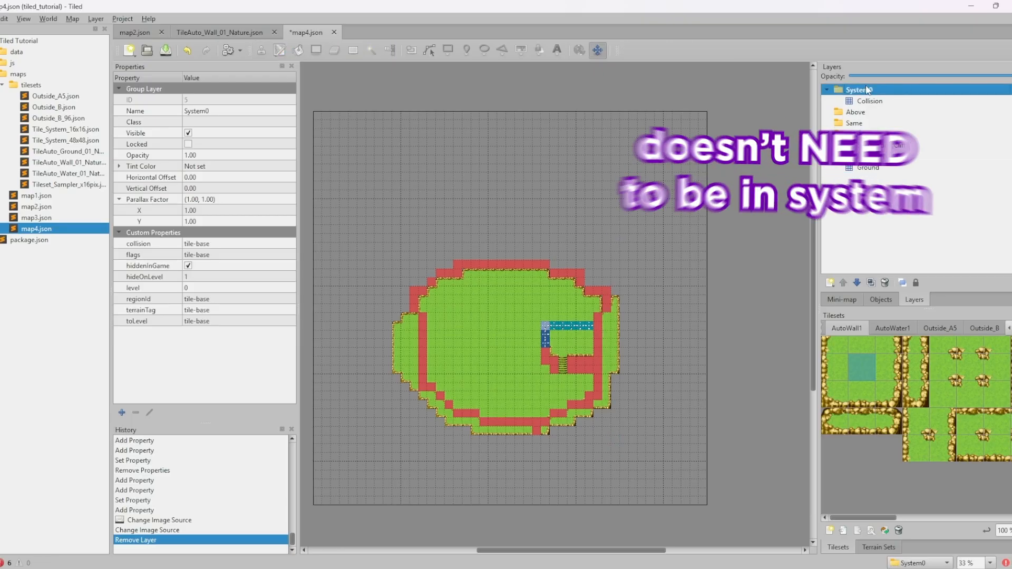
{"action": "left_click", "coordinate": [830, 283]}
{"action": "left_click", "coordinate": [858, 310]}
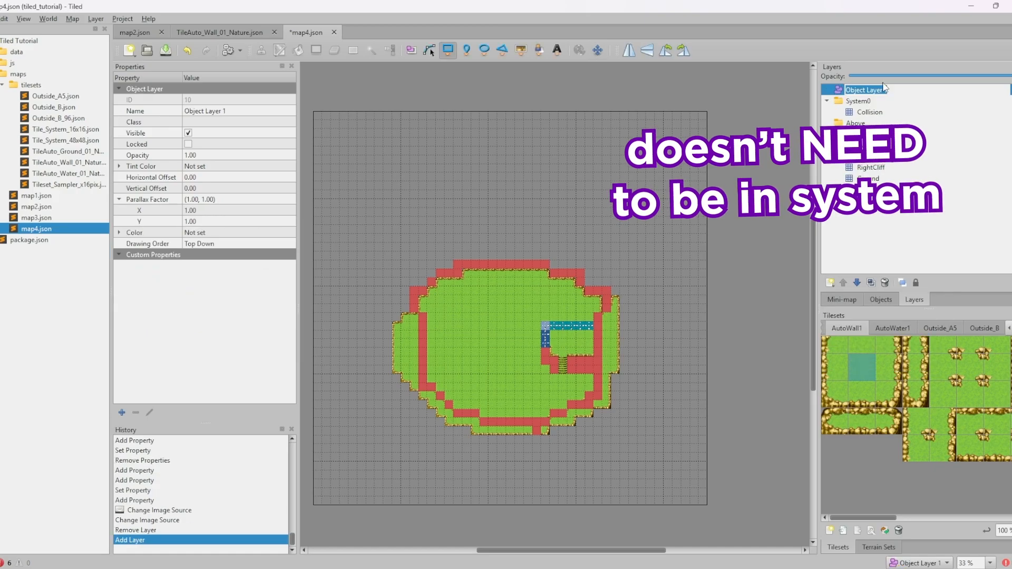
{"action": "type", "text": "Events"}
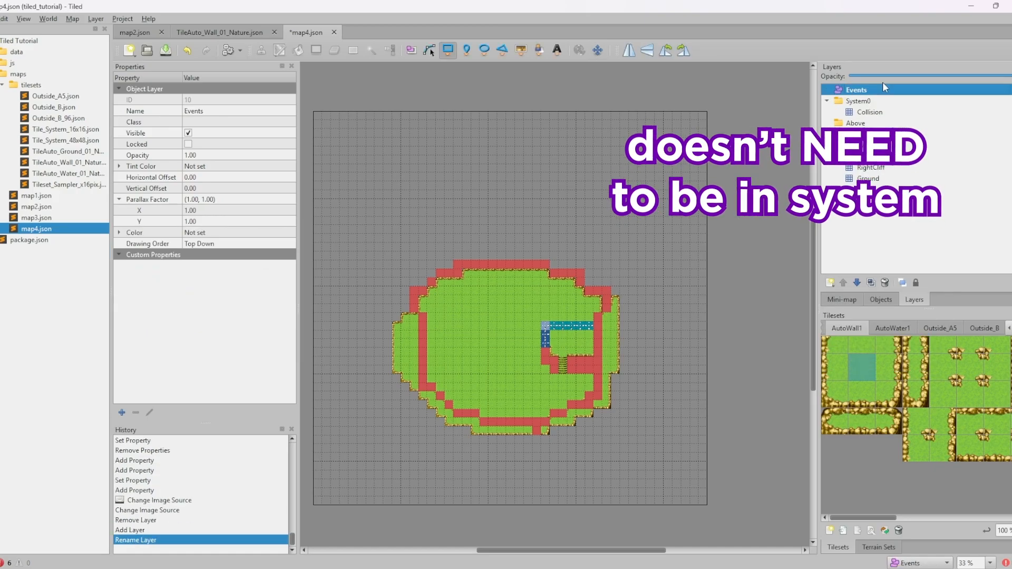
{"action": "key", "text": "Return"}
{"action": "left_click_drag", "start_coordinate": [854, 89], "coordinate": [864, 113]}
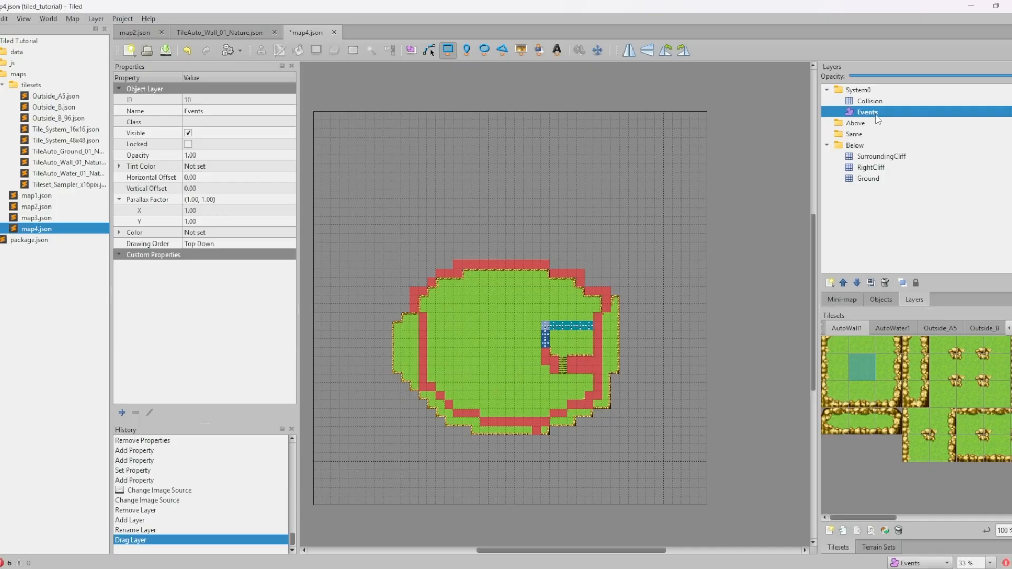
Select the Events layer in the object list under System0 and set object snapping to Snap to Grid
{"action": "left_click", "coordinate": [884, 301]}
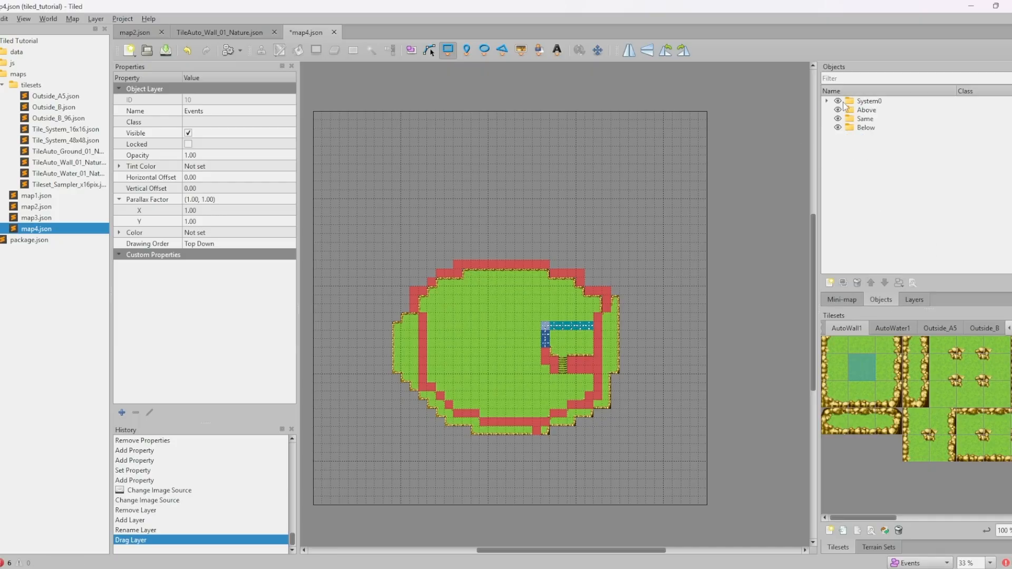
{"action": "left_click", "coordinate": [827, 101]}
{"action": "left_click", "coordinate": [879, 111]}
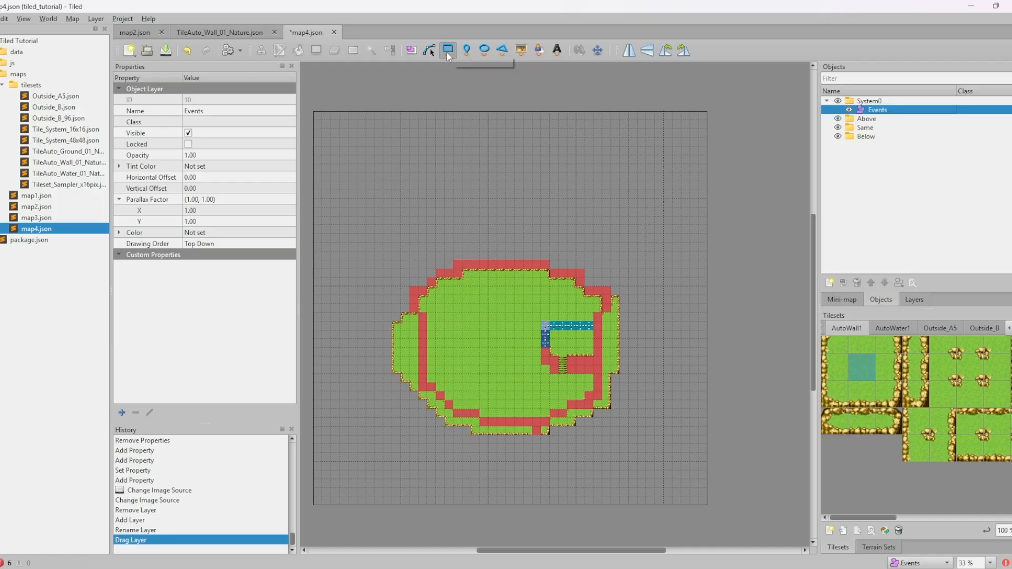
{"action": "scroll", "coordinate": [556, 142], "scroll_direction": "up", "scroll_amount": 2, "text": "ctrl"}
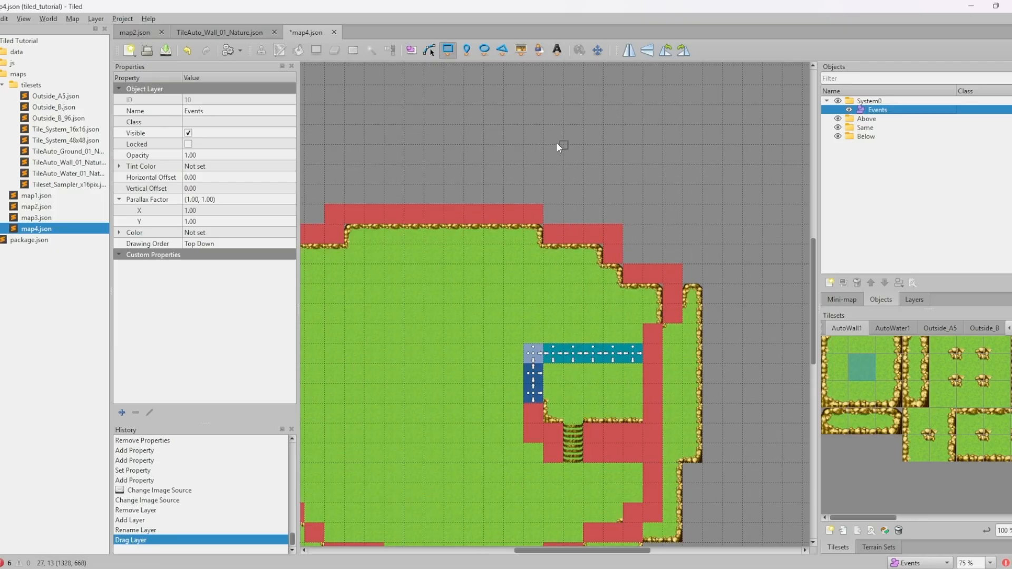
{"action": "key", "text": "ctrl+plus"}
{"action": "middle_click_drag", "start_coordinate": [442, 314], "coordinate": [501, 329]}
{"action": "middle_click_drag", "start_coordinate": [632, 336], "coordinate": [610, 322]}
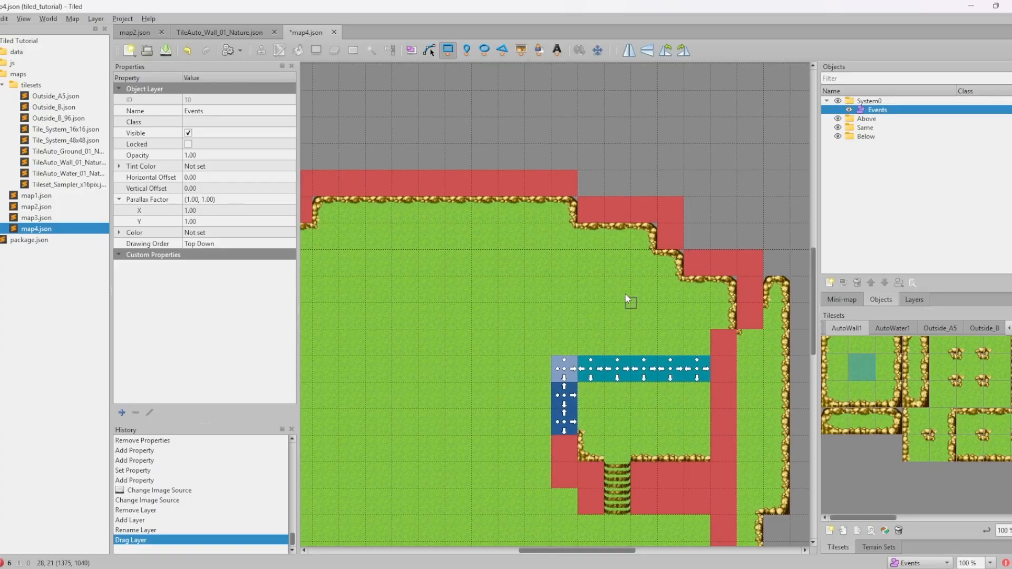
{"action": "left_click", "coordinate": [24, 19]}
{"action": "mouse_move", "coordinate": [132, 207]}
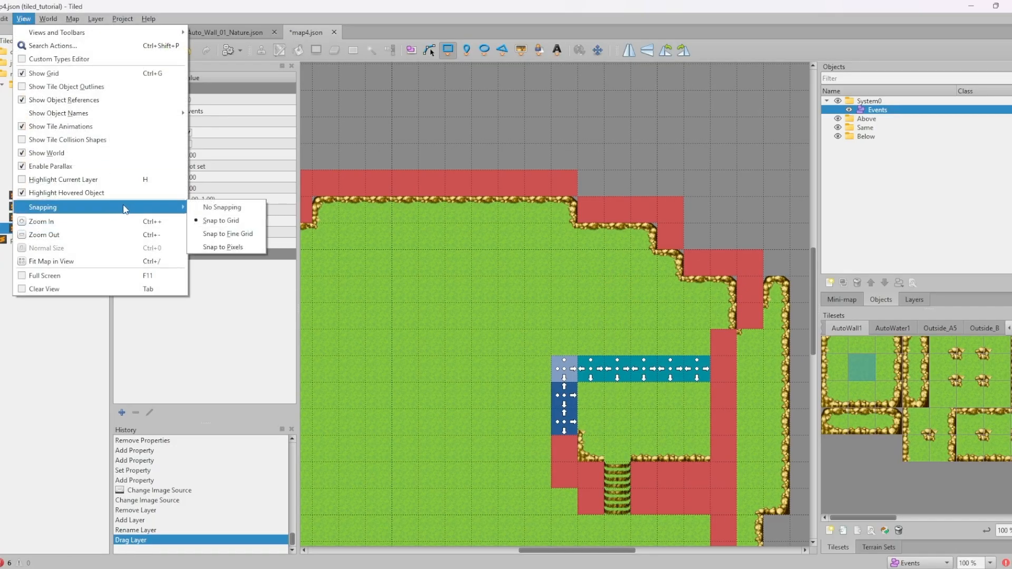
{"action": "left_click", "coordinate": [223, 221]}
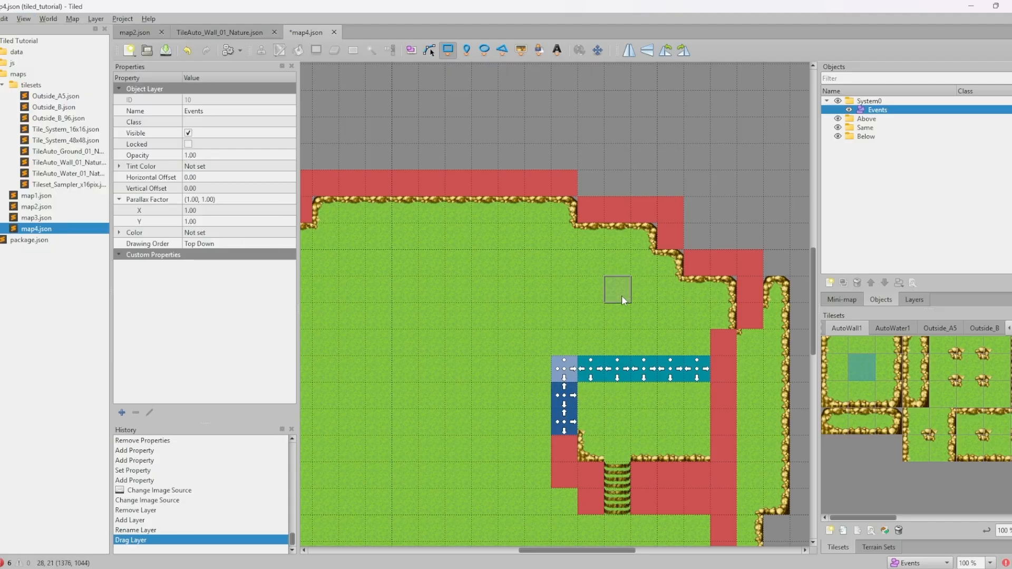
Place a 48 × 48 rectangle object at X 1344, Y 1008 on the grass above the inner cliff and name it Chest
{"action": "left_click", "coordinate": [604, 281]}
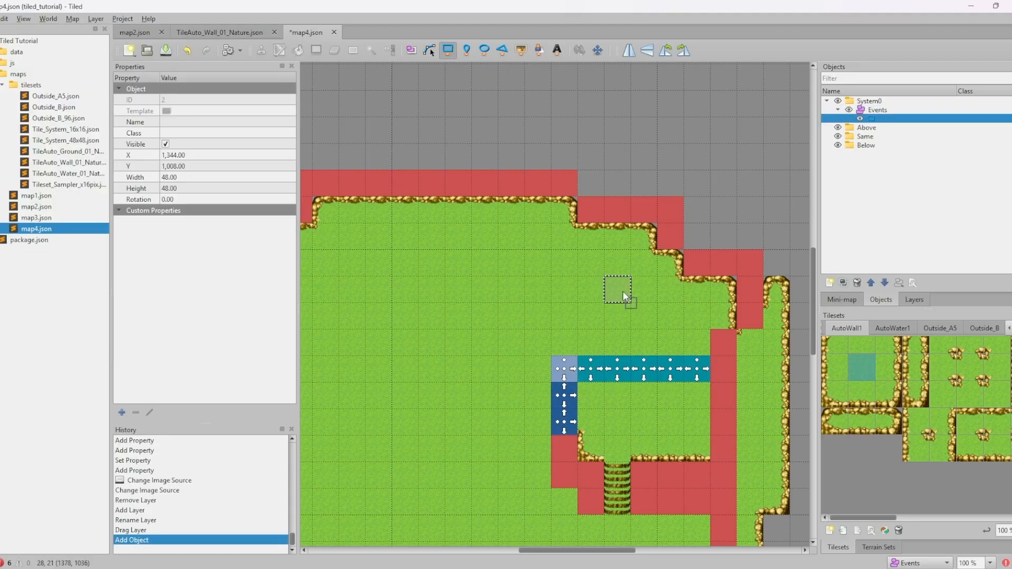
{"action": "double_click", "coordinate": [887, 119]}
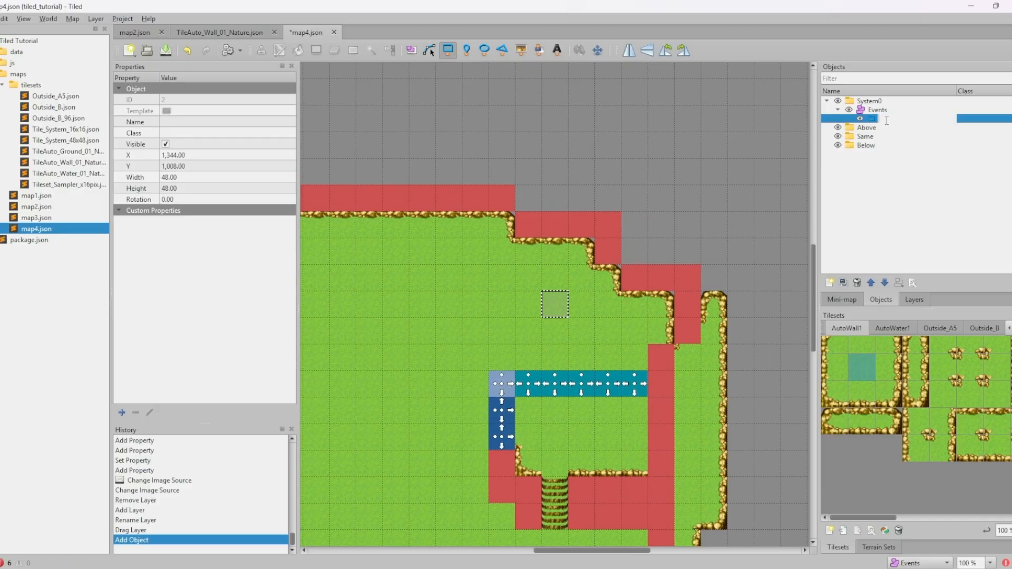
{"action": "type", "text": "Chest"}
{"action": "key", "text": "Return"}
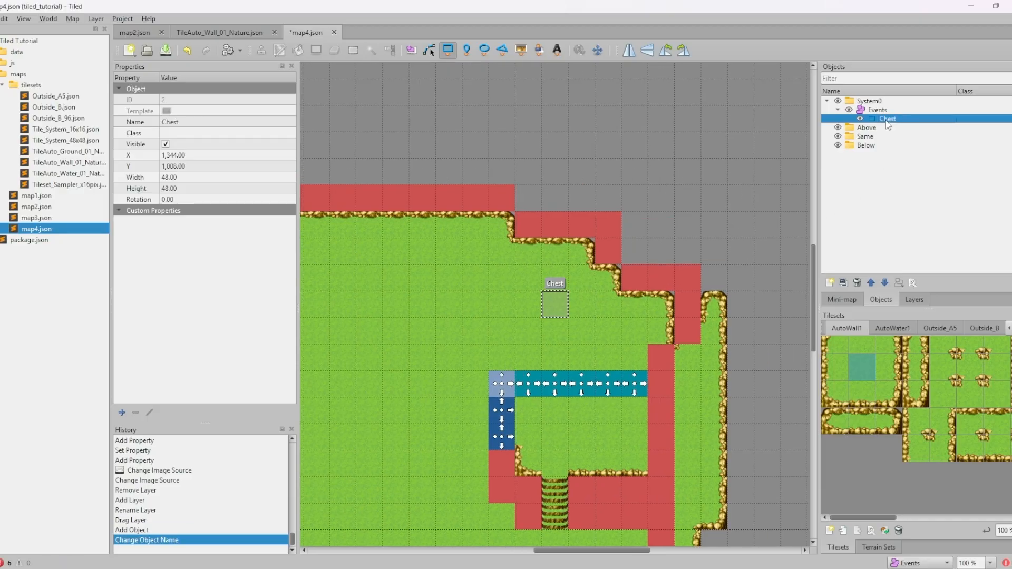
Add an int custom property named eventId to the Chest object and set it to 1
{"action": "right_click", "coordinate": [213, 254]}
{"action": "left_click", "coordinate": [252, 298]}
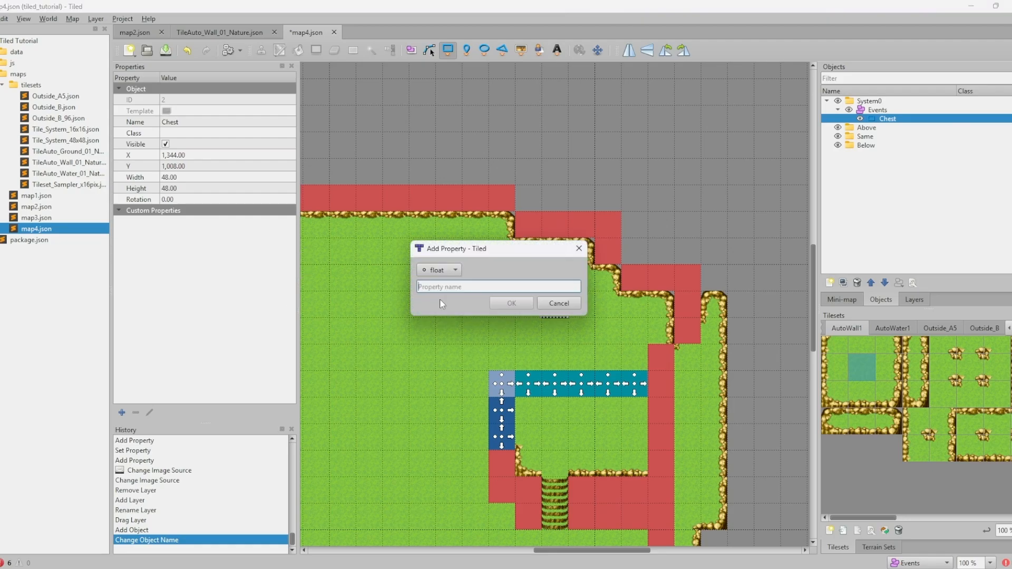
{"action": "type", "text": "eventId"}
{"action": "left_click", "coordinate": [437, 269]}
{"action": "left_click", "coordinate": [439, 286]}
{"action": "left_click", "coordinate": [513, 304]}
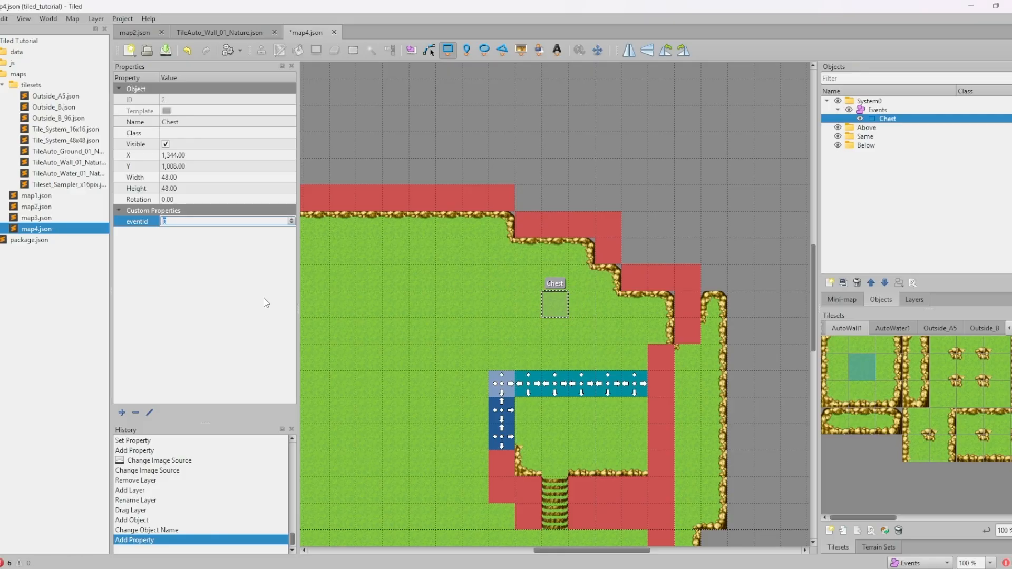
{"action": "type", "text": "1"}
{"action": "key", "text": "Return"}
{"action": "left_click", "coordinate": [335, 568]}
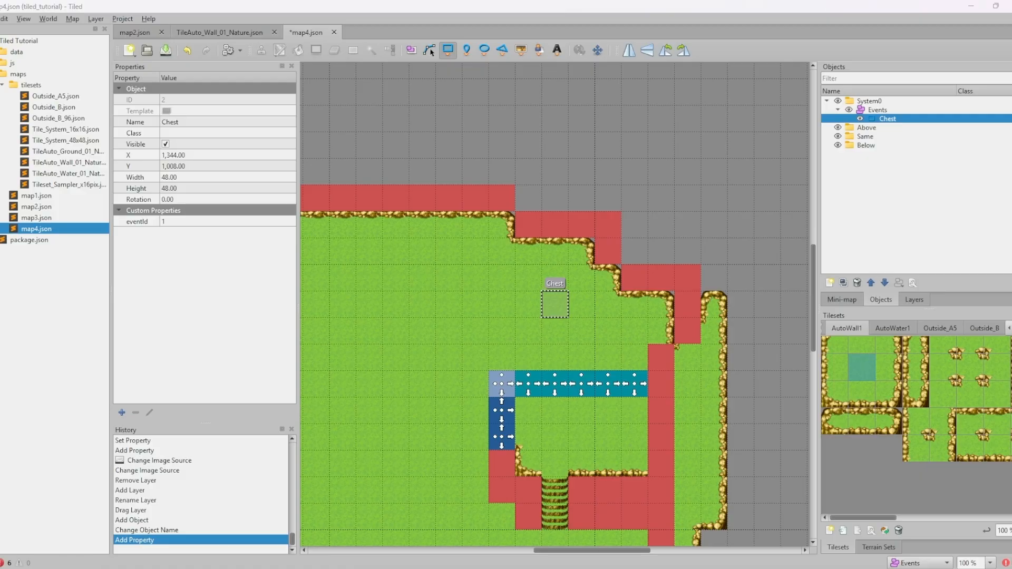
Switch to RPG Maker MZ and open the Treasure (500G) event on MAP004 to inspect it
{"action": "left_click", "coordinate": [218, 520]}
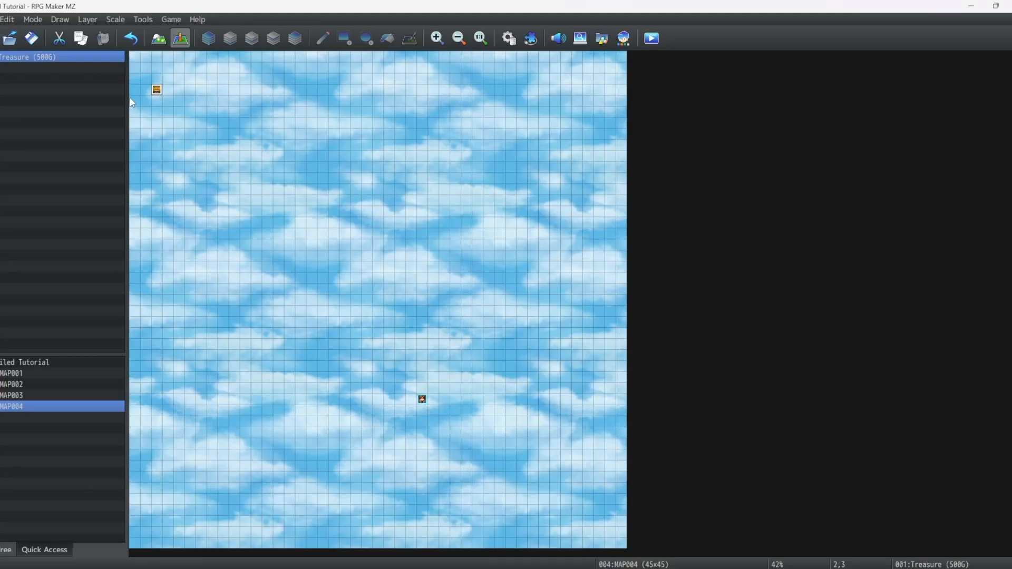
{"action": "double_click", "coordinate": [157, 91]}
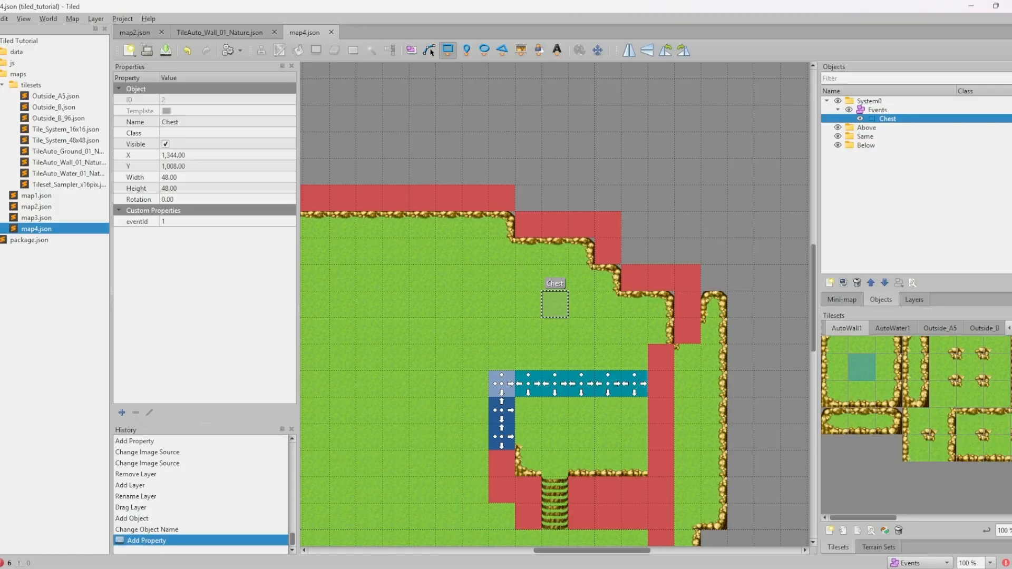
Playtest MAP004 from RPG Maker MZ, move the character toward the chest to check its placement, and end the test
{"action": "left_click", "coordinate": [327, 533]}
{"action": "left_click", "coordinate": [651, 38]}
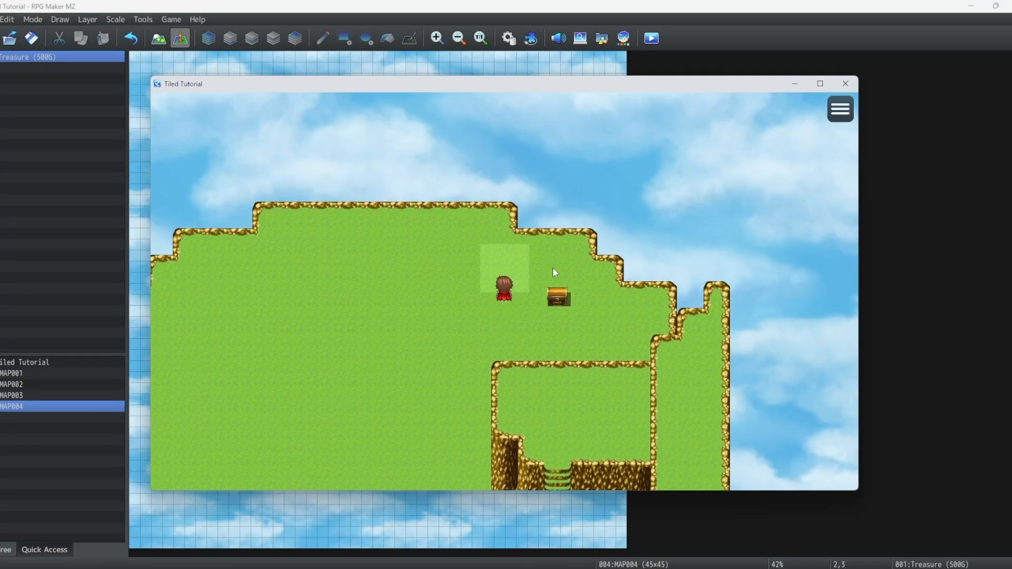
{"action": "left_click", "coordinate": [532, 298]}
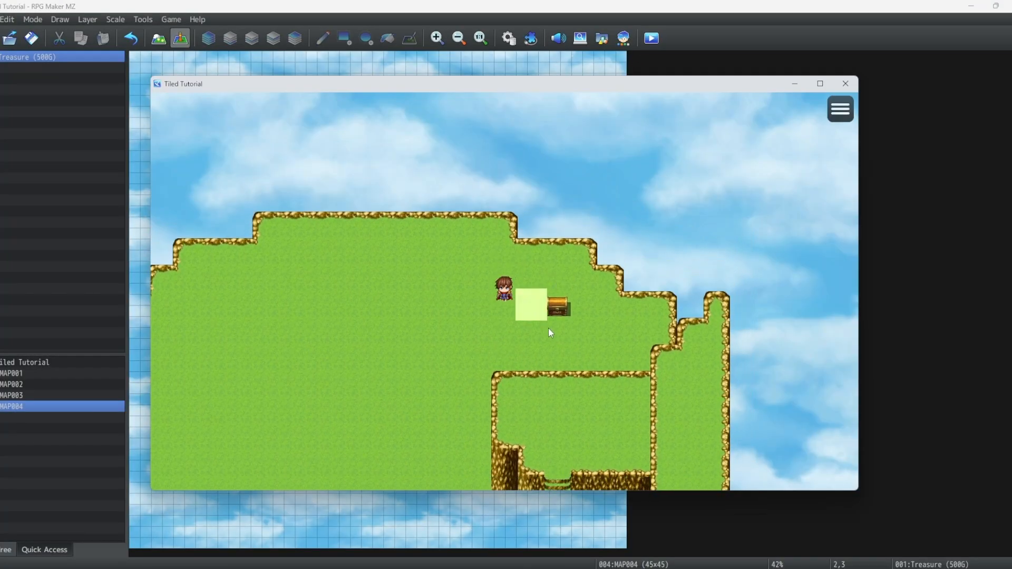
{"action": "left_click", "coordinate": [845, 84]}
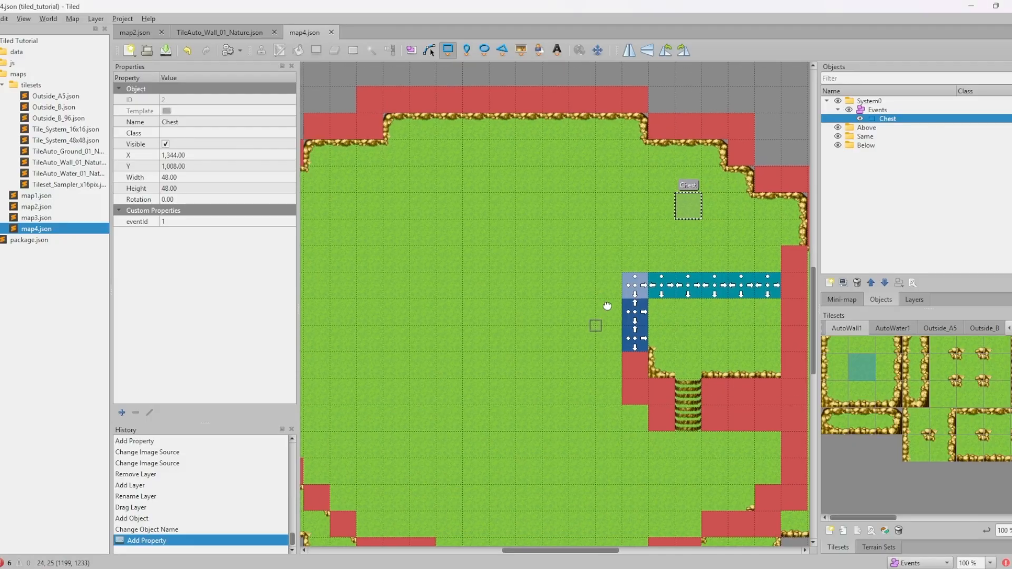
{"action": "middle_click_drag", "start_coordinate": [599, 324], "coordinate": [533, 414]}
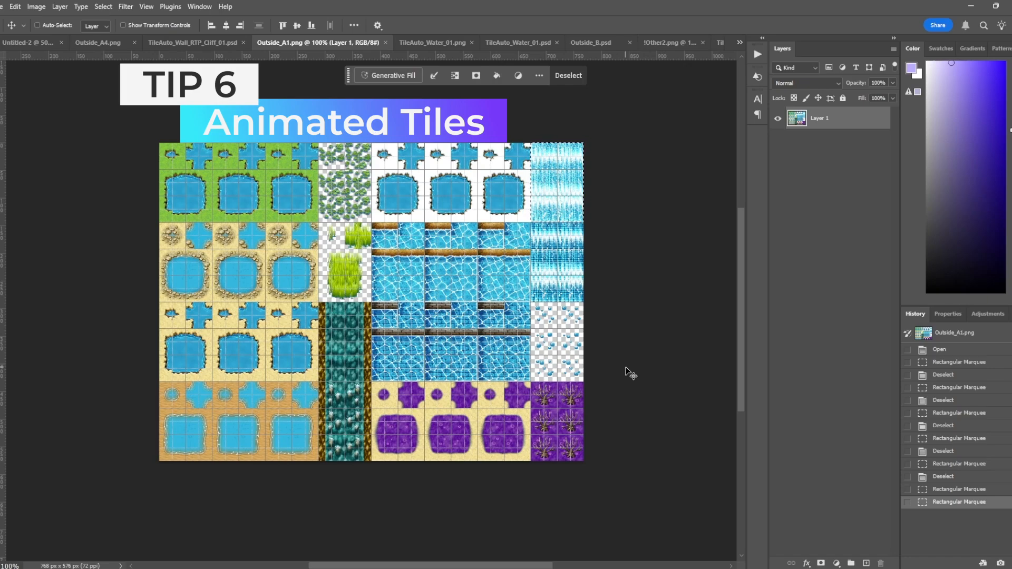
In Photoshop, outline the three animation frames of the grass-edged water autotile in Outside_A1.png with rectangular marquees, clearing the selections
{"action": "key", "text": "m"}
{"action": "left_click", "coordinate": [612, 248]}
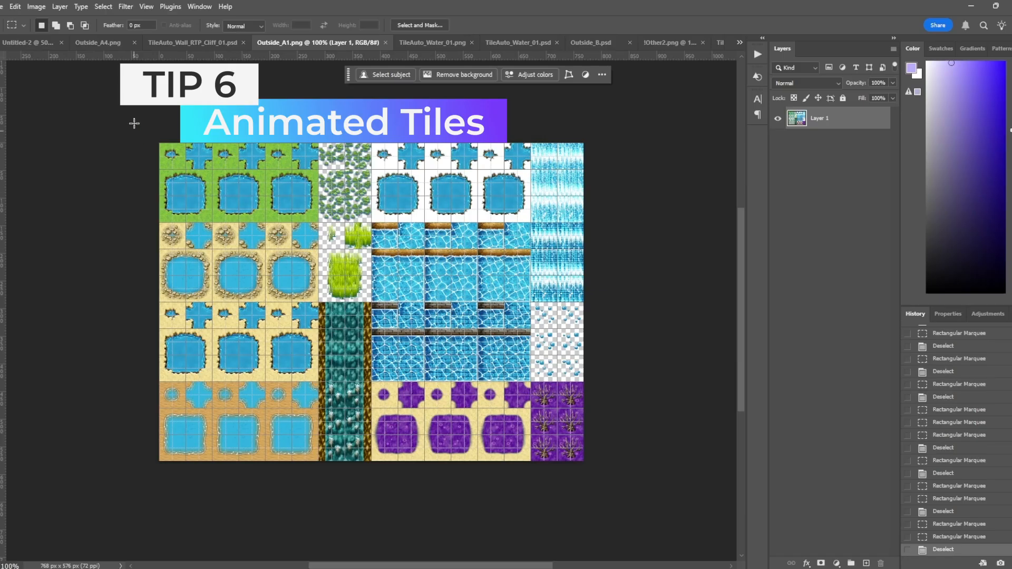
{"action": "left_click_drag", "start_coordinate": [159, 143], "coordinate": [213, 221]}
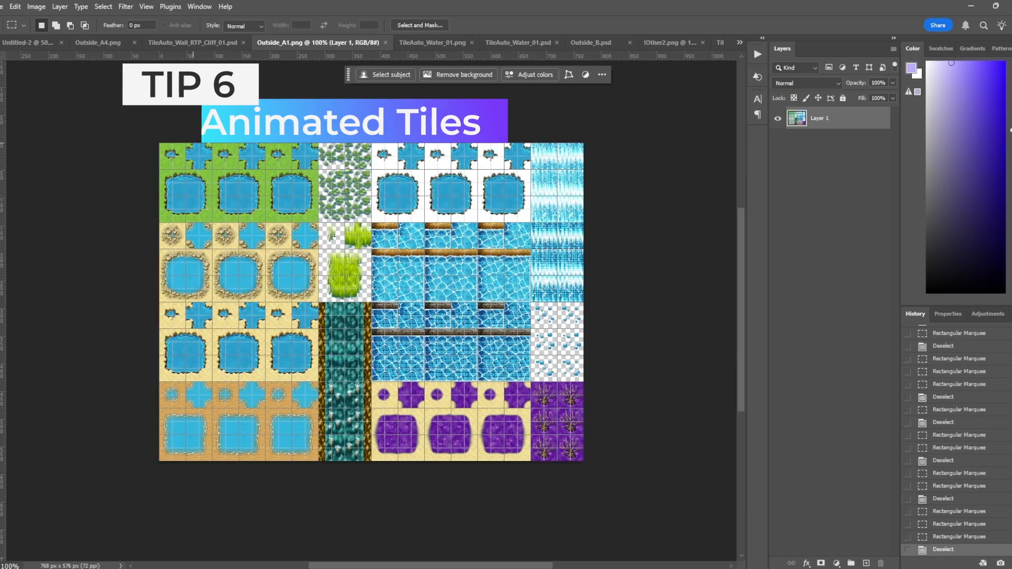
{"action": "left_click_drag", "start_coordinate": [213, 142], "coordinate": [308, 214]}
{"action": "left_click", "coordinate": [401, 197]}
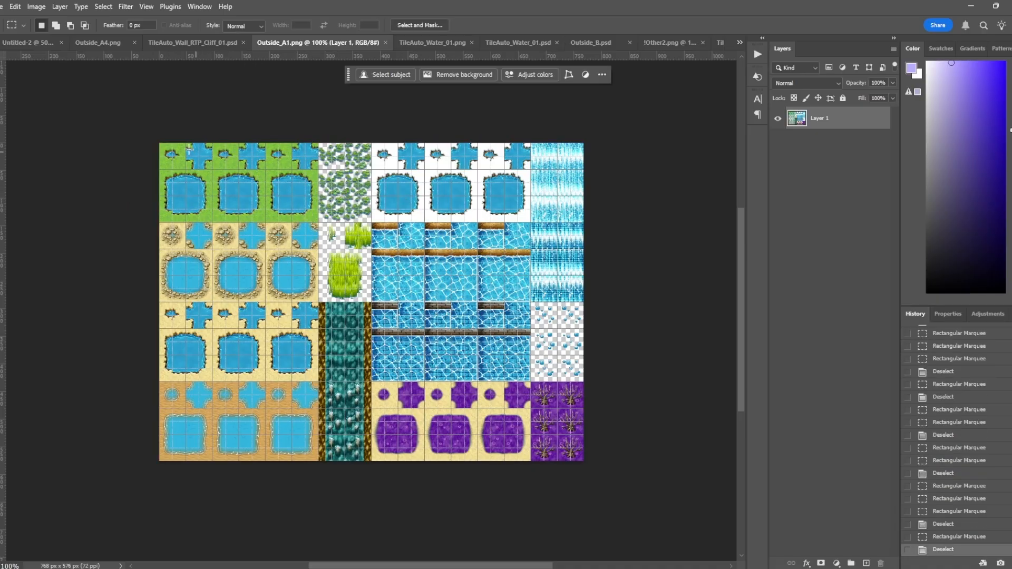
{"action": "left_click_drag", "start_coordinate": [159, 142], "coordinate": [319, 222]}
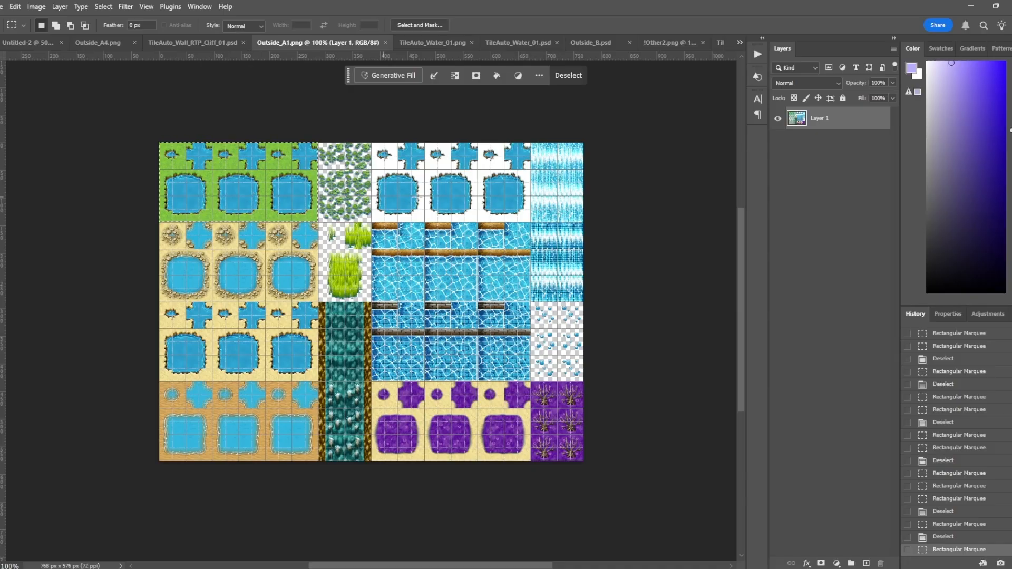
{"action": "left_click", "coordinate": [424, 196]}
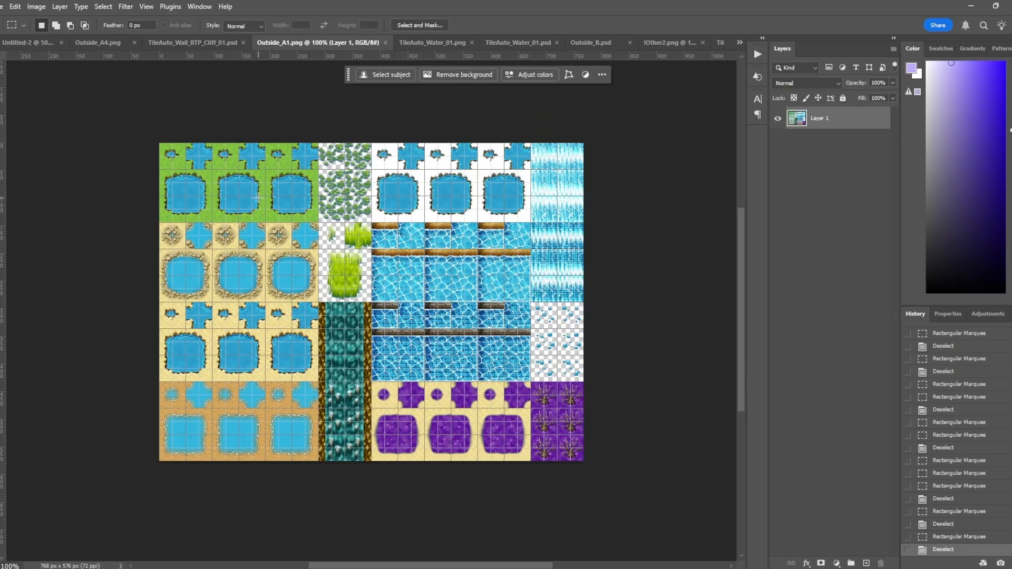
Outline the repeated water autotile blocks and the waterfall tiles in TileAuto_Water_01.png with rectangular marquees, clearing each selection
{"action": "left_click", "coordinate": [414, 119]}
{"action": "left_click", "coordinate": [432, 42]}
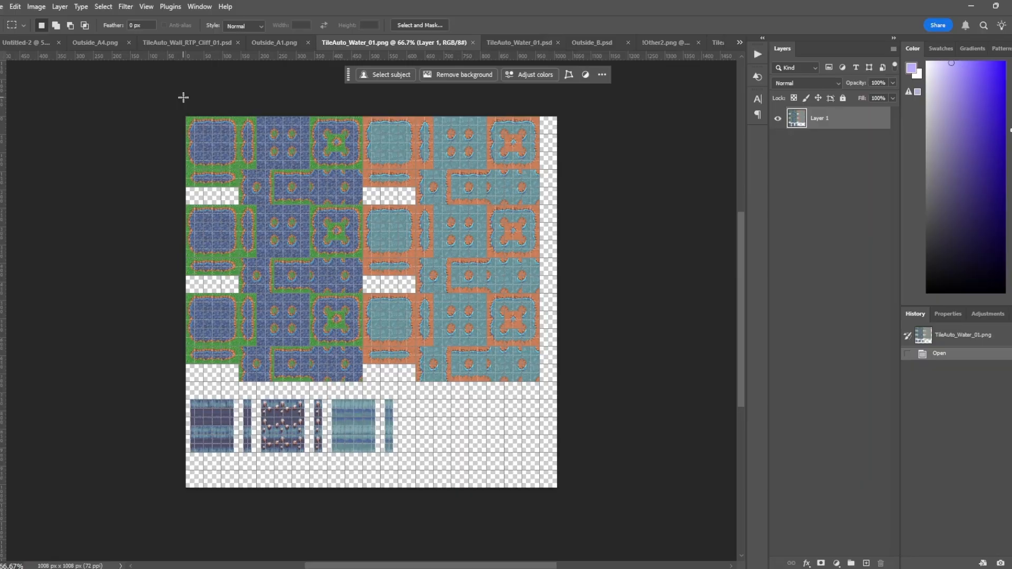
{"action": "left_click_drag", "start_coordinate": [186, 117], "coordinate": [522, 204]}
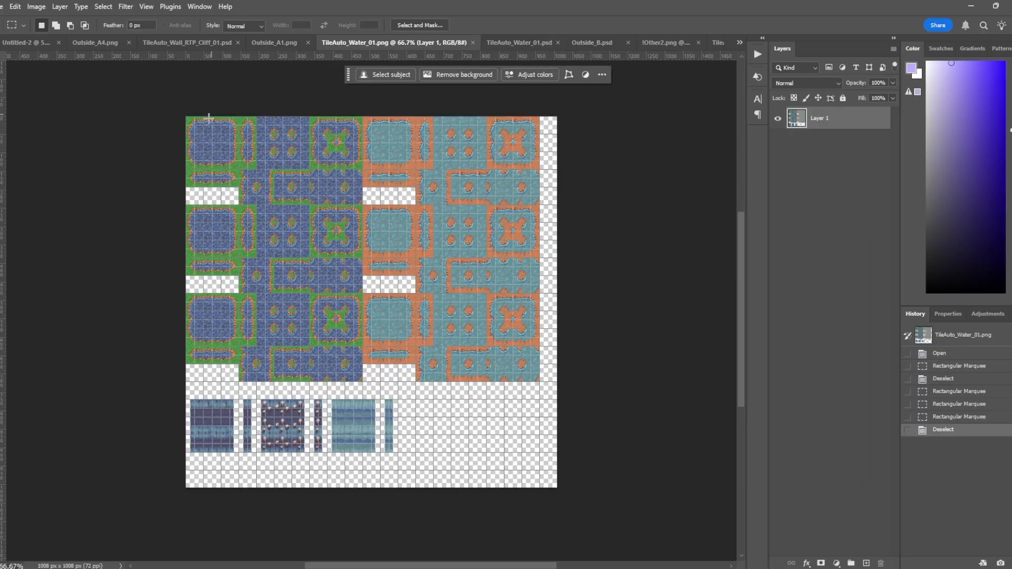
{"action": "left_click_drag", "start_coordinate": [194, 115], "coordinate": [363, 188]}
{"action": "left_click", "coordinate": [231, 251]}
{"action": "left_click_drag", "start_coordinate": [185, 204], "coordinate": [364, 293]}
{"action": "left_click", "coordinate": [410, 317]}
{"action": "left_click_drag", "start_coordinate": [187, 384], "coordinate": [442, 469]}
{"action": "left_click", "coordinate": [509, 444]}
Return to Outside_A1.png and outline the first frame of the grass-edged water autotile, clearing the selection
{"action": "left_click", "coordinate": [275, 42]}
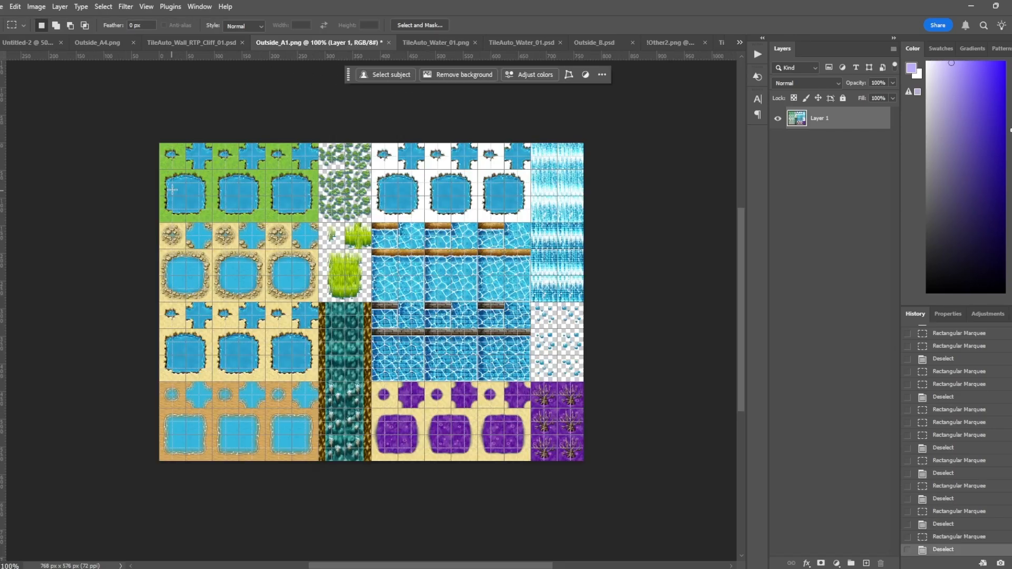
{"action": "mouse_move", "coordinate": [159, 143]}
{"action": "left_mouse_down"}
{"action": "mouse_move", "coordinate": [194, 213]}
{"action": "mouse_move", "coordinate": [213, 223]}
{"action": "mouse_move", "coordinate": [212, 211]}
{"action": "left_mouse_up"}
{"action": "left_click", "coordinate": [133, 134]}
{"action": "left_click", "coordinate": [251, 201]}
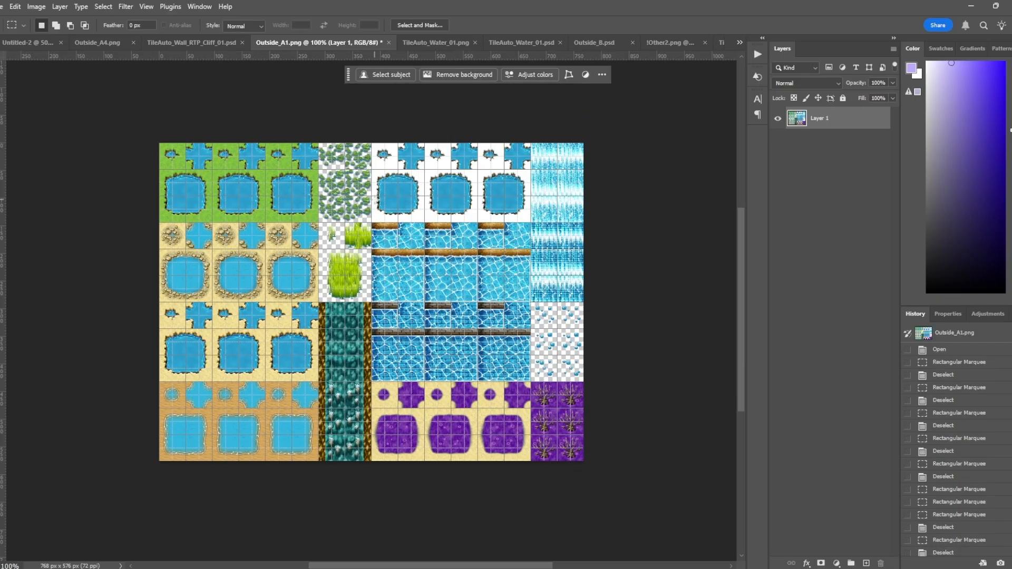
Bring up TileAuto_Water_01.png and then TileAuto_Water_01.psd to compare the tileset template documents
{"action": "left_click", "coordinate": [443, 43]}
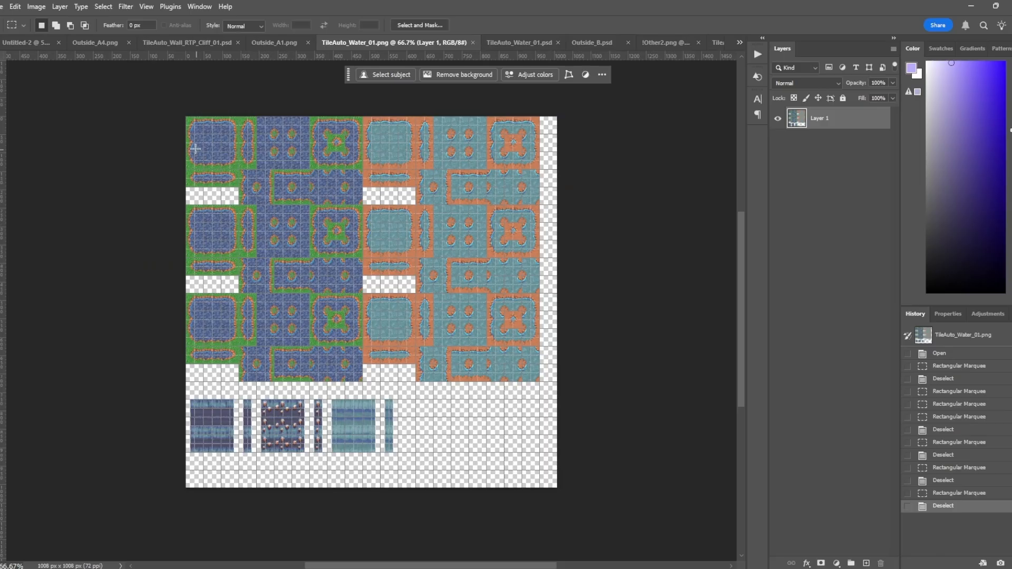
{"action": "left_click", "coordinate": [528, 43]}
{"action": "left_click_drag", "start_coordinate": [495, 245], "coordinate": [496, 267]}
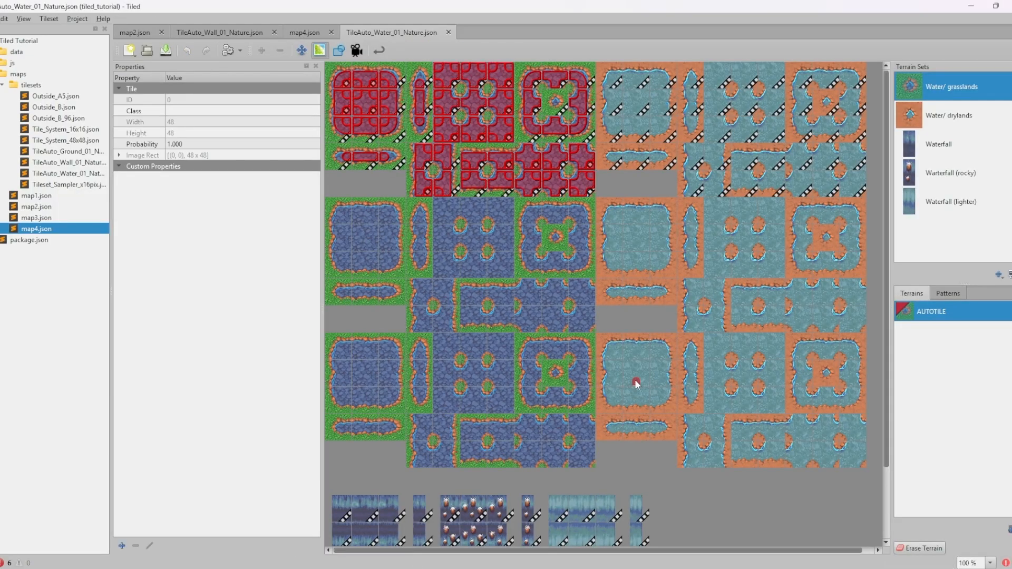
In Tiled, examine the Water/ grasslands and Water/ drylands terrain sets of the TileAuto_Water_01_Nature.json tileset
{"action": "left_click", "coordinate": [963, 92]}
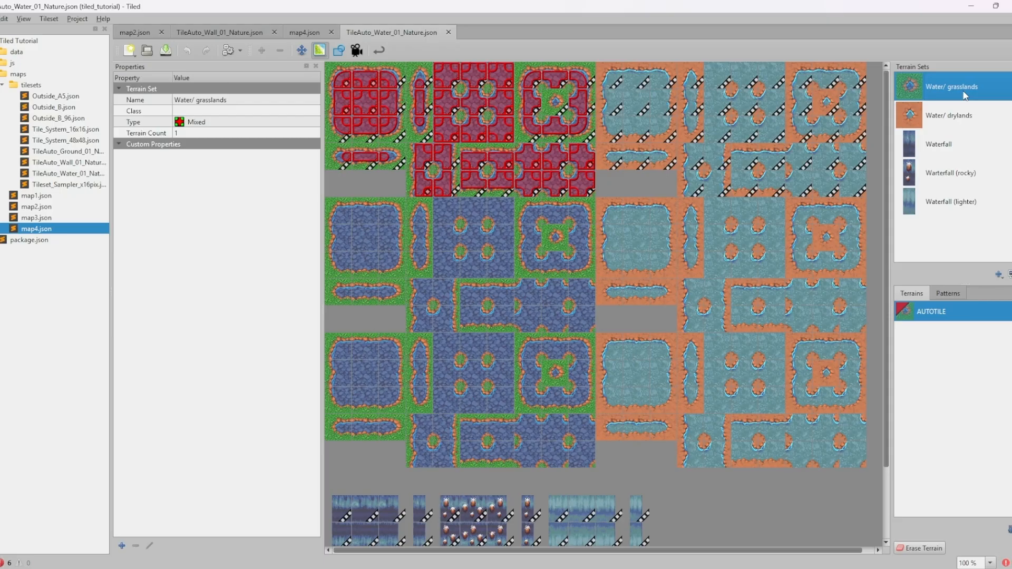
{"action": "left_click", "coordinate": [955, 125]}
{"action": "left_click", "coordinate": [965, 93]}
{"action": "left_click", "coordinate": [944, 123]}
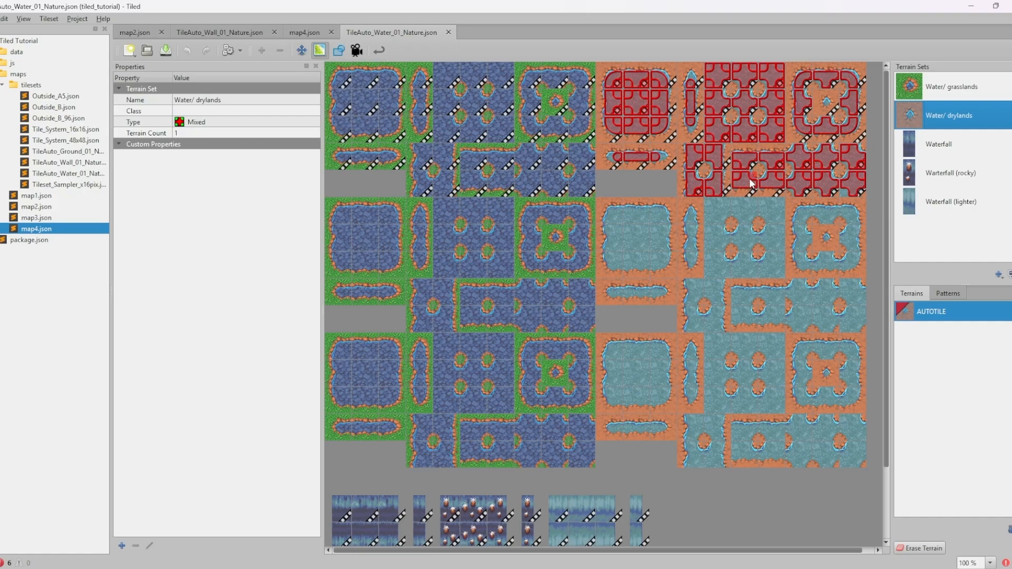
Examine which tiles belong to the Waterfall, Warterfall (rocky) and Waterfall (lighter) terrain sets
{"action": "scroll", "coordinate": [701, 211], "scroll_direction": "down", "scroll_amount": 3}
{"action": "left_click", "coordinate": [945, 153]}
{"action": "left_click", "coordinate": [952, 176]}
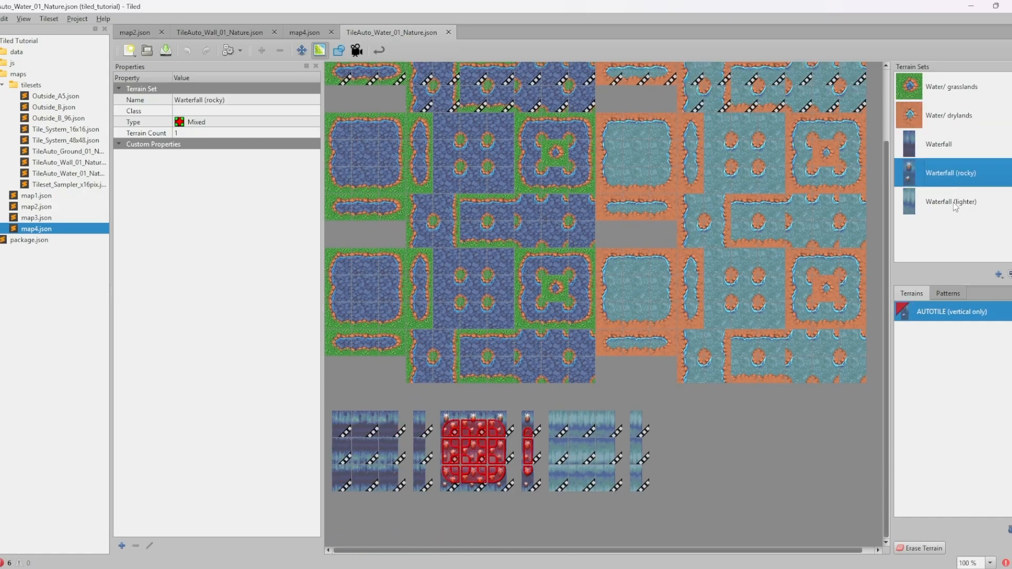
{"action": "left_click", "coordinate": [956, 206]}
{"action": "left_click", "coordinate": [946, 147]}
{"action": "left_click", "coordinate": [949, 177]}
{"action": "left_click", "coordinate": [951, 205]}
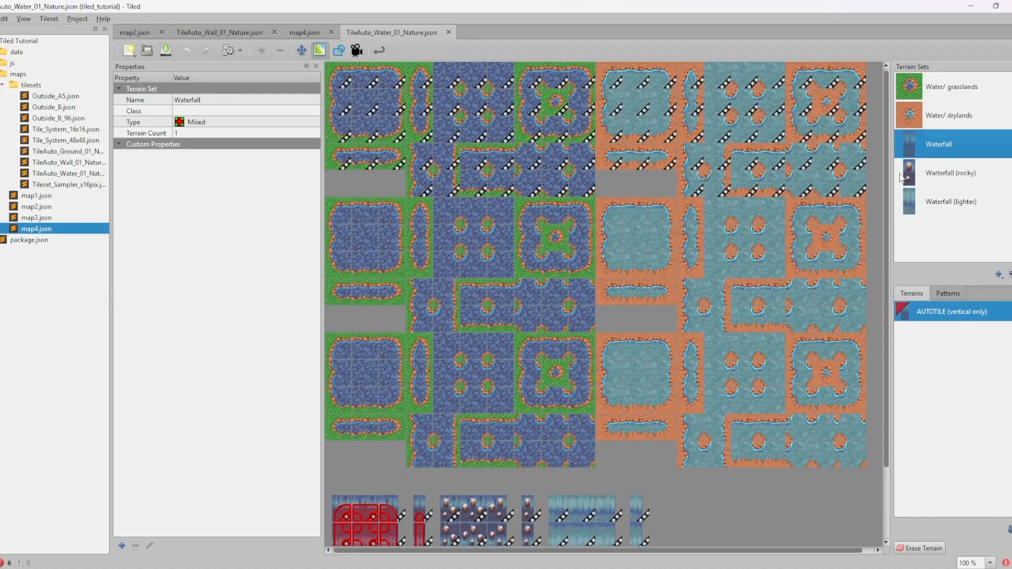
Check the Water/ drylands and Water/ grasslands terrain sets against the unmarked frame blocks, undoing the stray terrain marking
{"action": "left_click", "coordinate": [967, 125]}
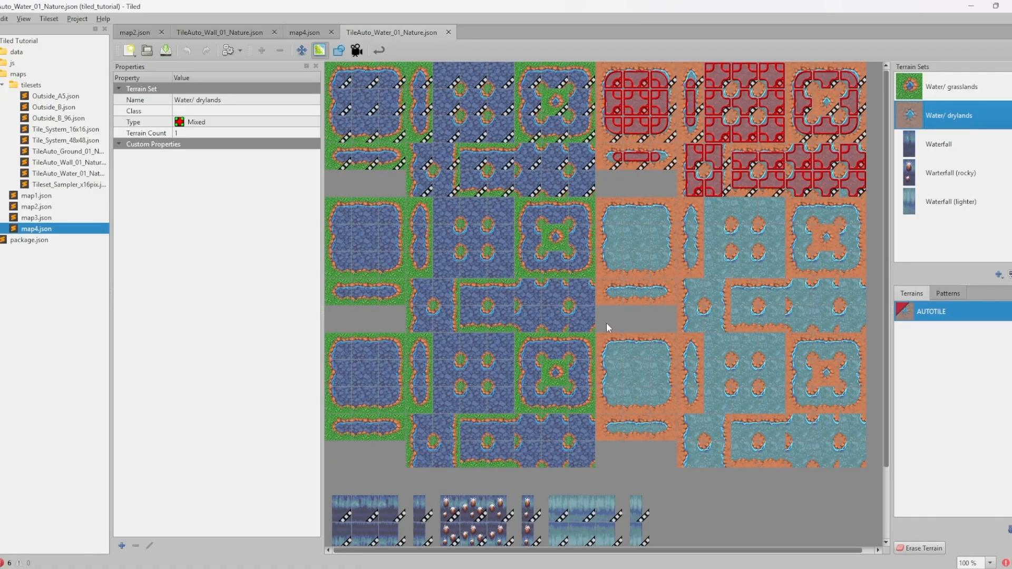
{"action": "scroll", "coordinate": [606, 323], "scroll_direction": "down", "scroll_amount": 1}
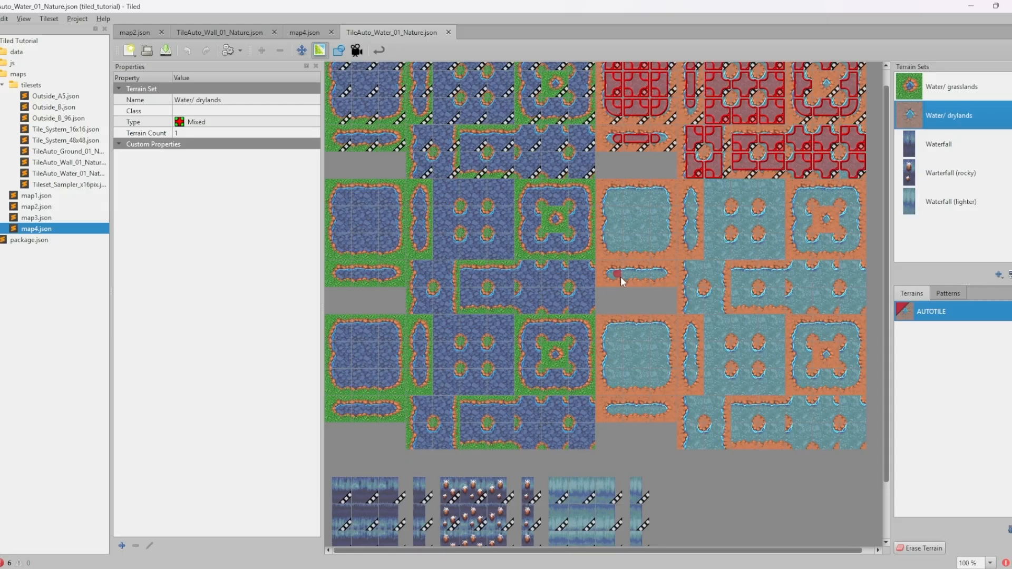
{"action": "scroll", "coordinate": [621, 277], "scroll_direction": "up", "scroll_amount": 1}
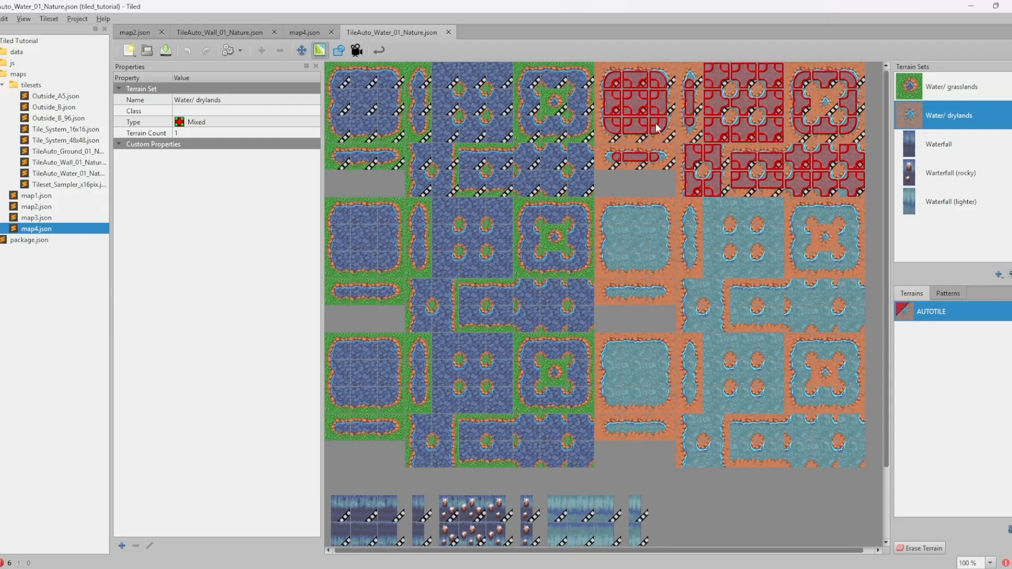
{"action": "left_click", "coordinate": [955, 92]}
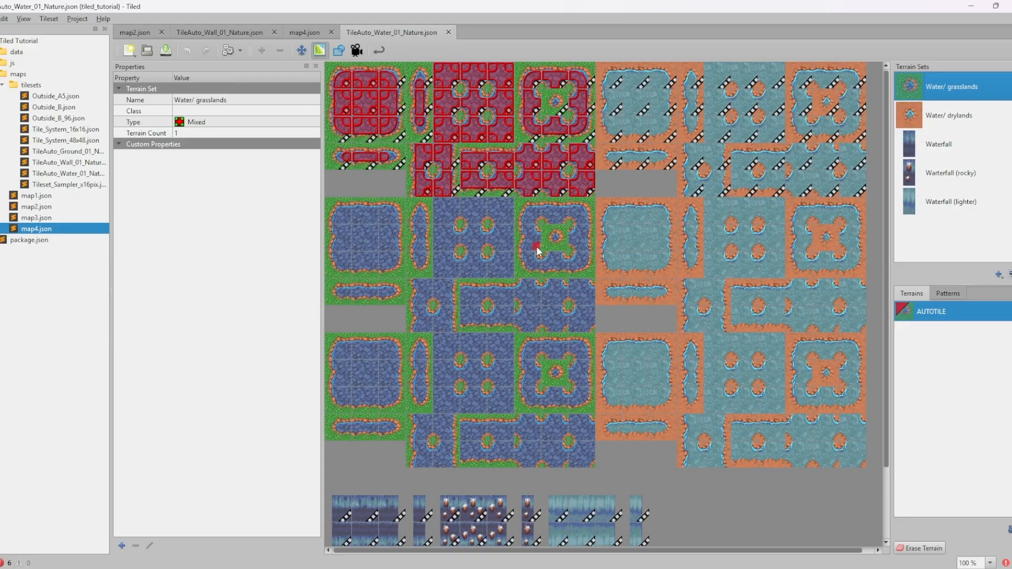
{"action": "left_click", "coordinate": [612, 165]}
{"action": "key", "text": "ctrl+z"}
Open the Tile Animation Editor for the first grass-edged water corner tile, review its three frames against the tileset, and close the editor
{"action": "left_click", "coordinate": [320, 50]}
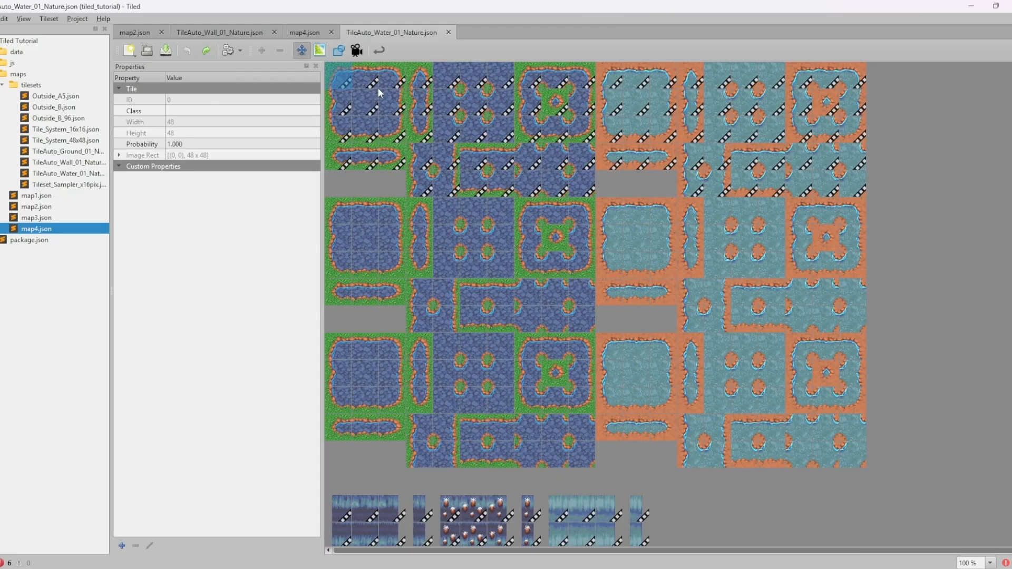
{"action": "left_click", "coordinate": [357, 50]}
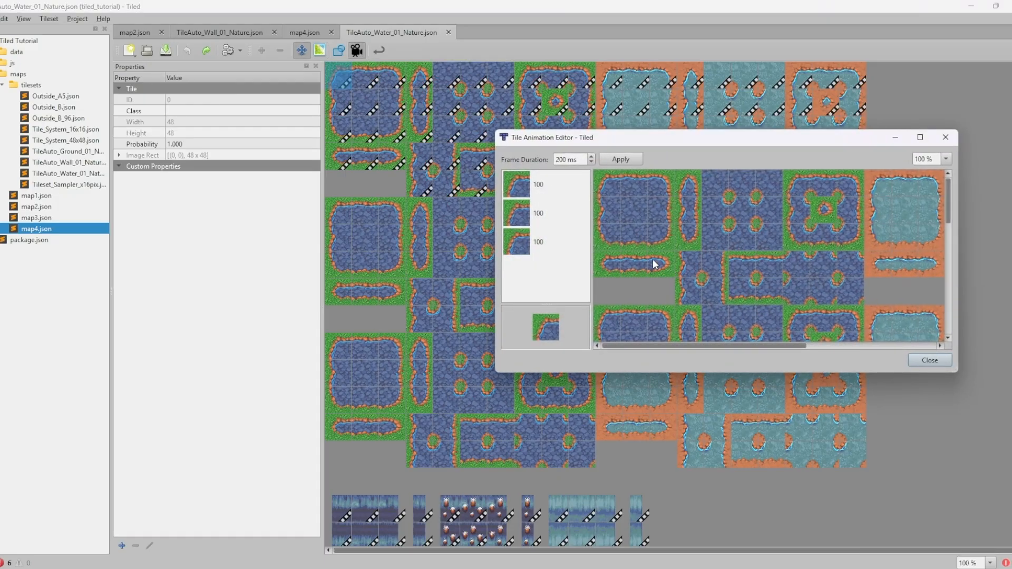
{"action": "left_click", "coordinate": [559, 188]}
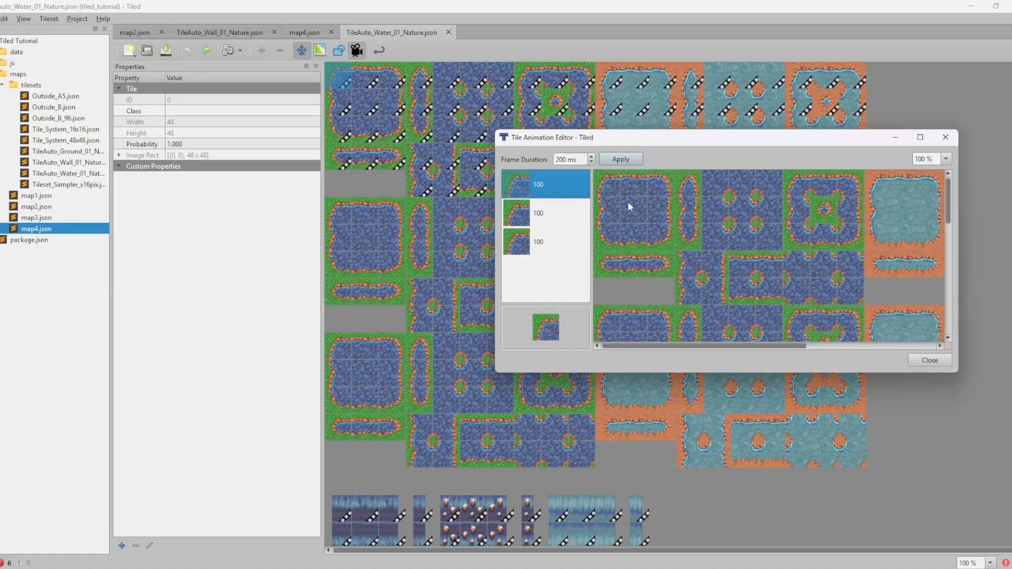
{"action": "left_click", "coordinate": [548, 213]}
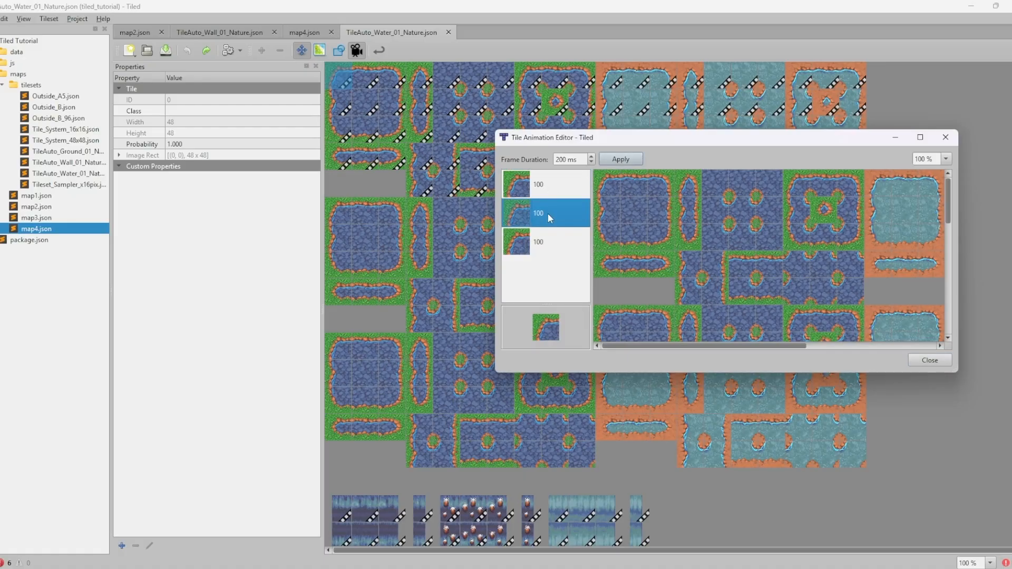
{"action": "left_click", "coordinate": [546, 238]}
{"action": "left_click", "coordinate": [550, 184]}
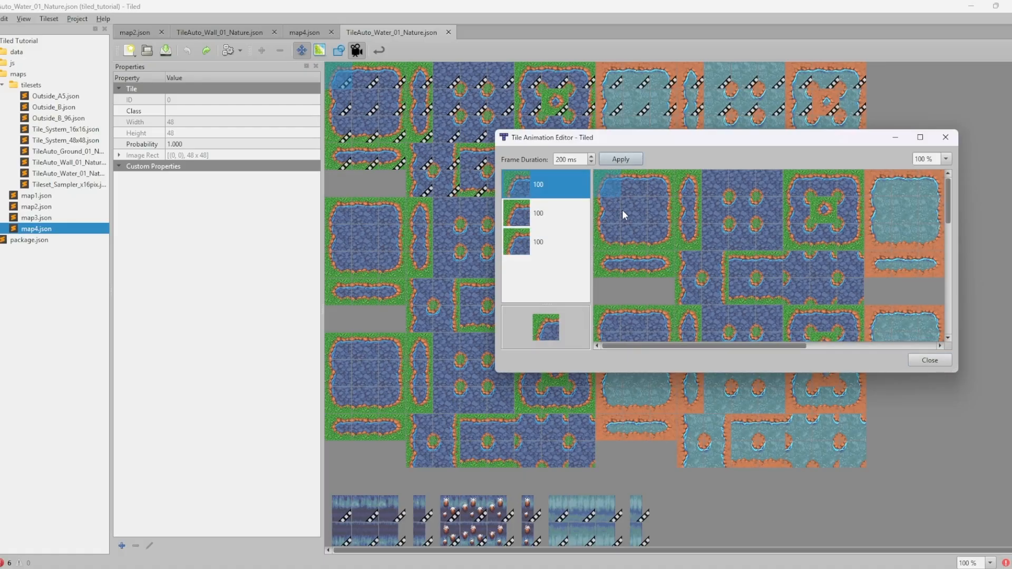
{"action": "scroll", "coordinate": [616, 253], "scroll_direction": "down", "scroll_amount": 3}
{"action": "scroll", "coordinate": [612, 257], "scroll_direction": "down", "scroll_amount": 3}
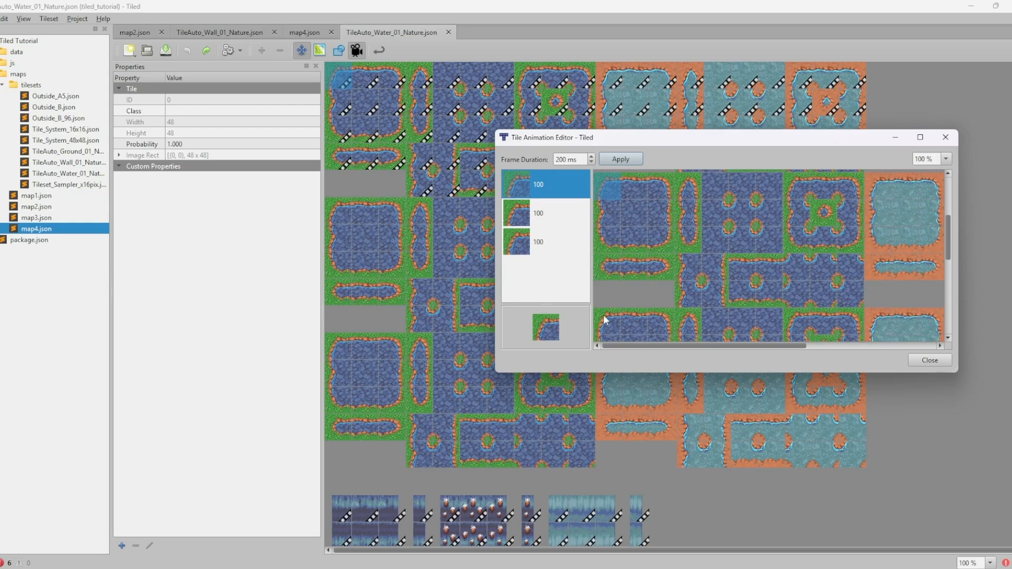
{"action": "scroll", "coordinate": [633, 282], "scroll_direction": "down", "scroll_amount": 3}
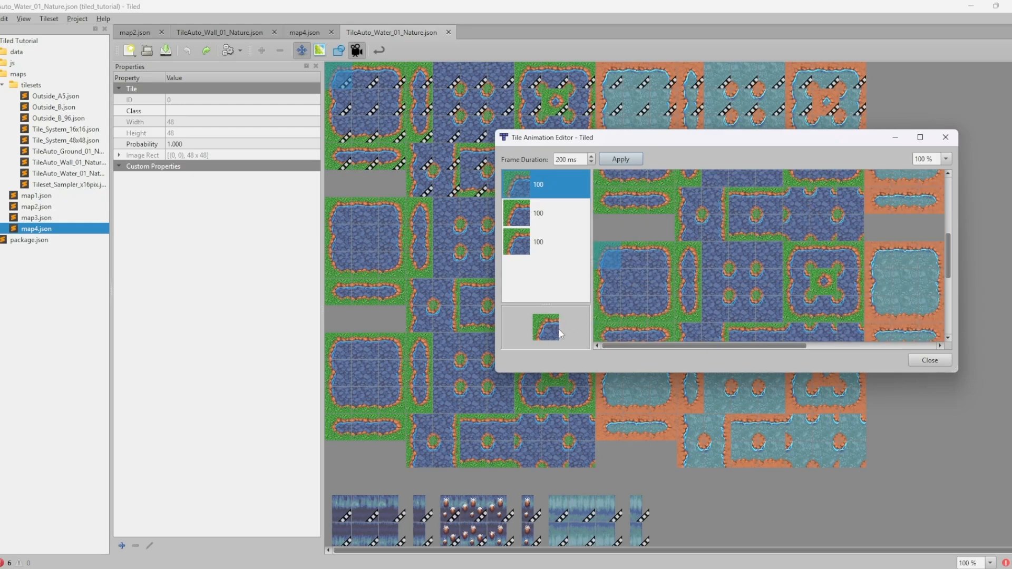
{"action": "left_click", "coordinate": [932, 361]}
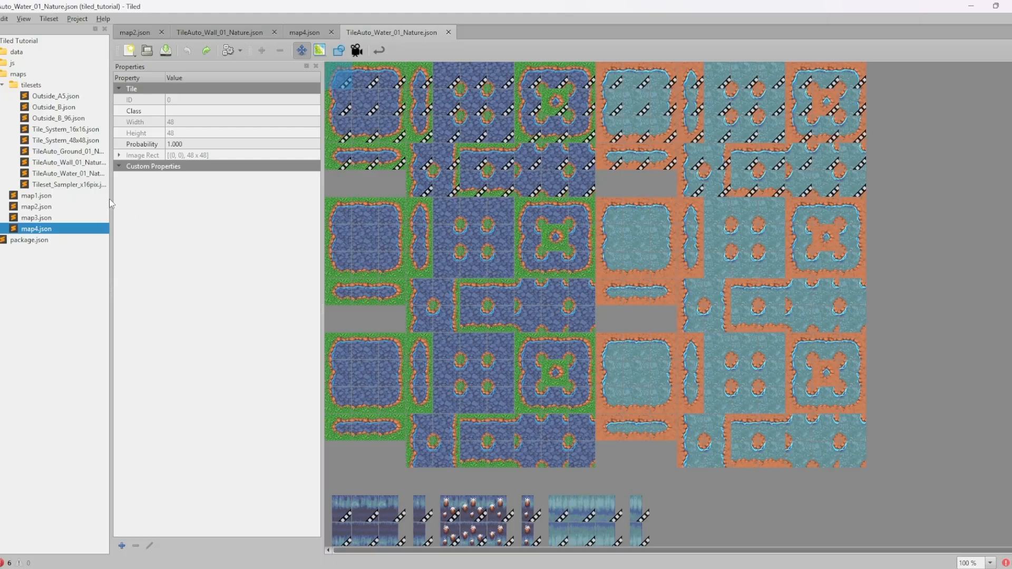
Open the project's own TileAuto_Water_01_Nature.json tileset, compare it with the already open one, and display its terrain sets
{"action": "double_click", "coordinate": [68, 173]}
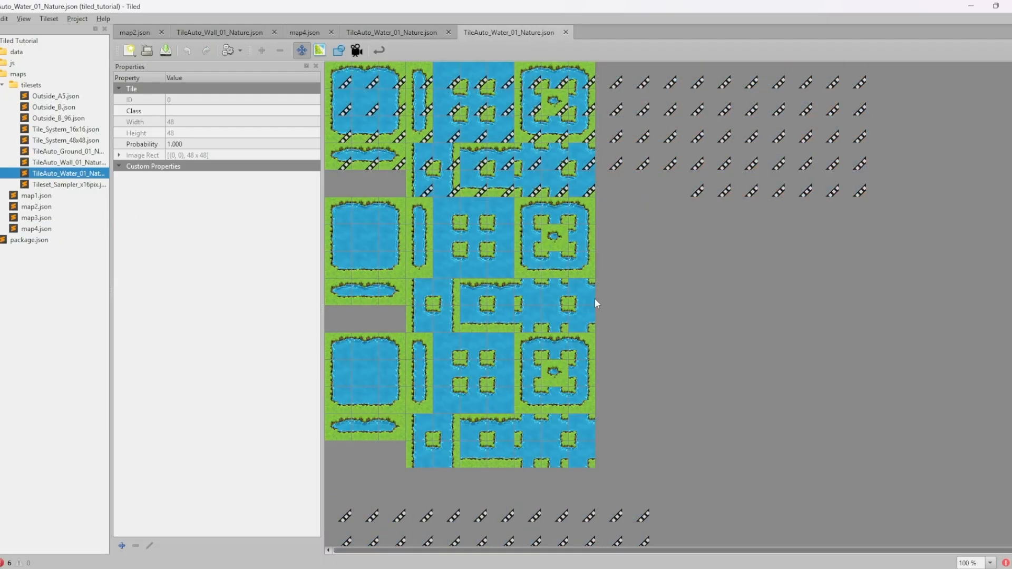
{"action": "left_click", "coordinate": [397, 31]}
{"action": "left_click", "coordinate": [508, 32]}
{"action": "left_click", "coordinate": [319, 50]}
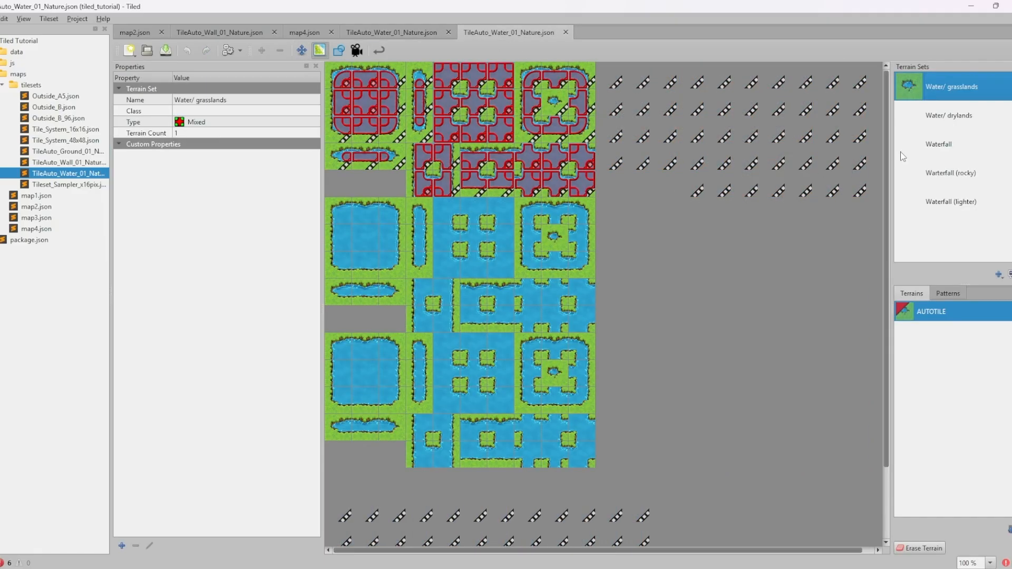
Display the tiles marked in the Water/ drylands terrain set of the project's water tileset
{"action": "left_click", "coordinate": [951, 116]}
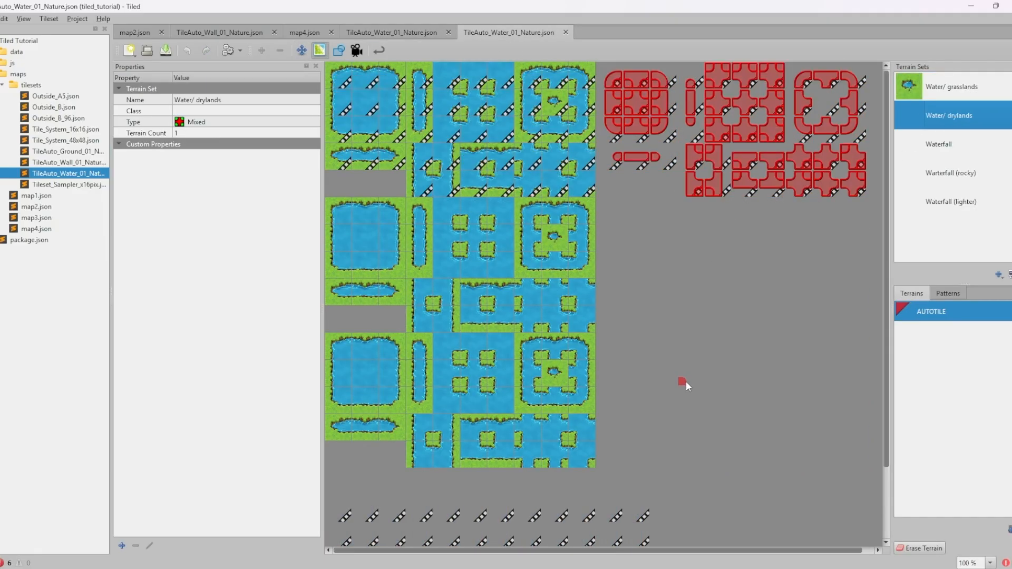
{"action": "middle_click_drag", "start_coordinate": [685, 384], "coordinate": [727, 430]}
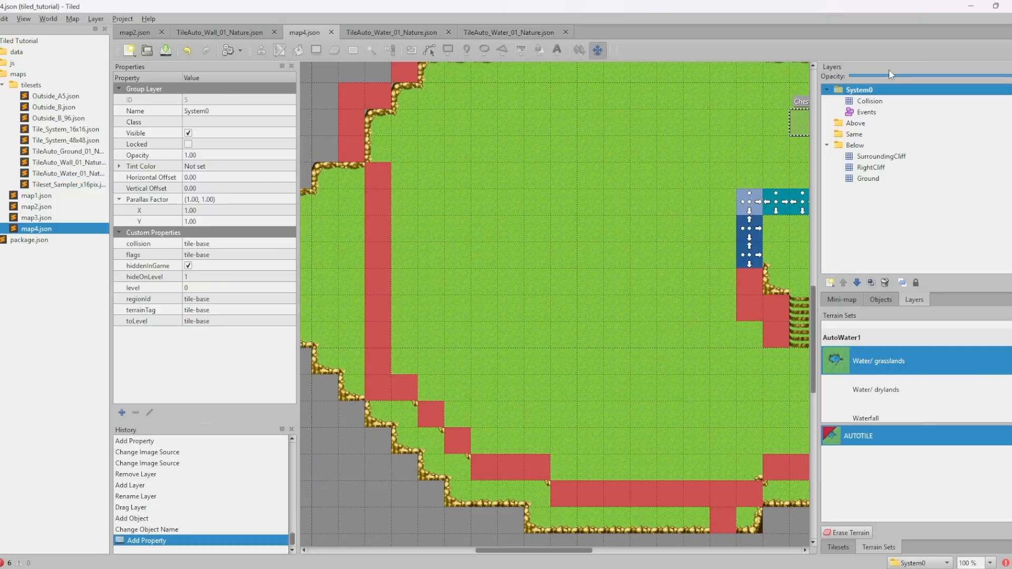
In map4, hide the System0 group and add a tile layer named Pond above the RightCliff layer
{"action": "left_click", "coordinate": [189, 133]}
{"action": "left_click", "coordinate": [872, 167]}
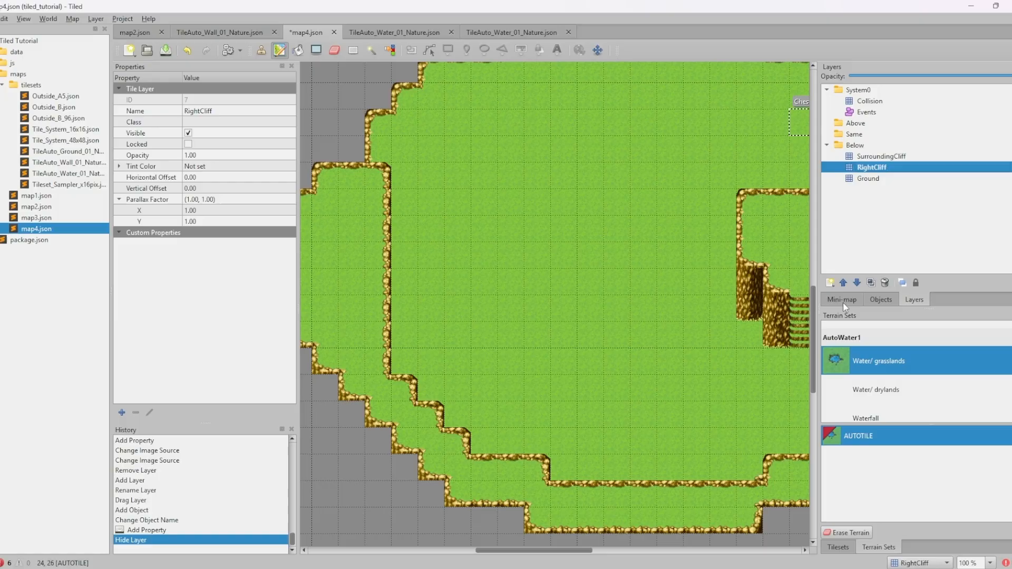
{"action": "left_click", "coordinate": [832, 288]}
{"action": "left_click", "coordinate": [853, 292]}
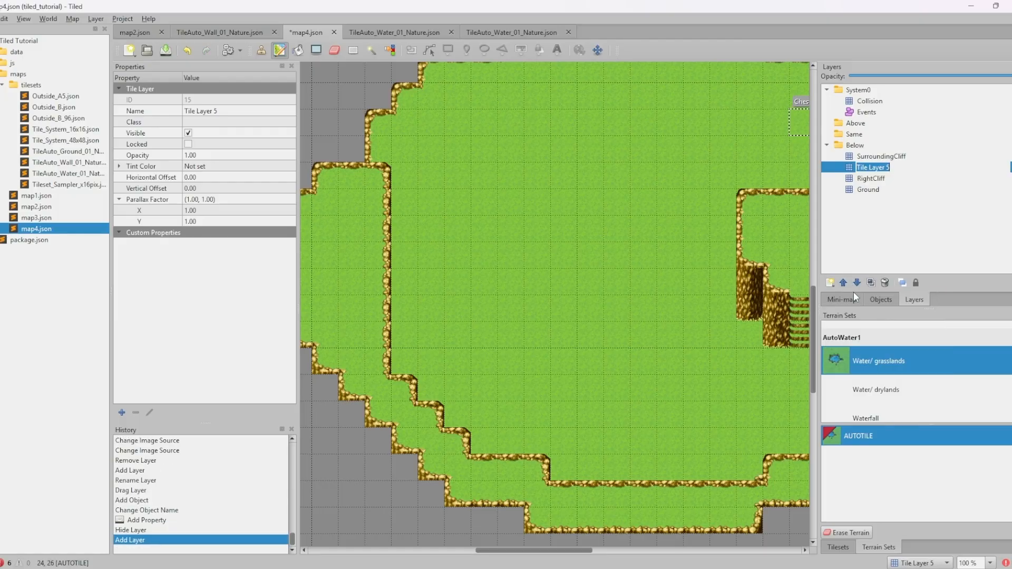
{"action": "type", "text": "Pond"}
{"action": "key", "text": "Return"}
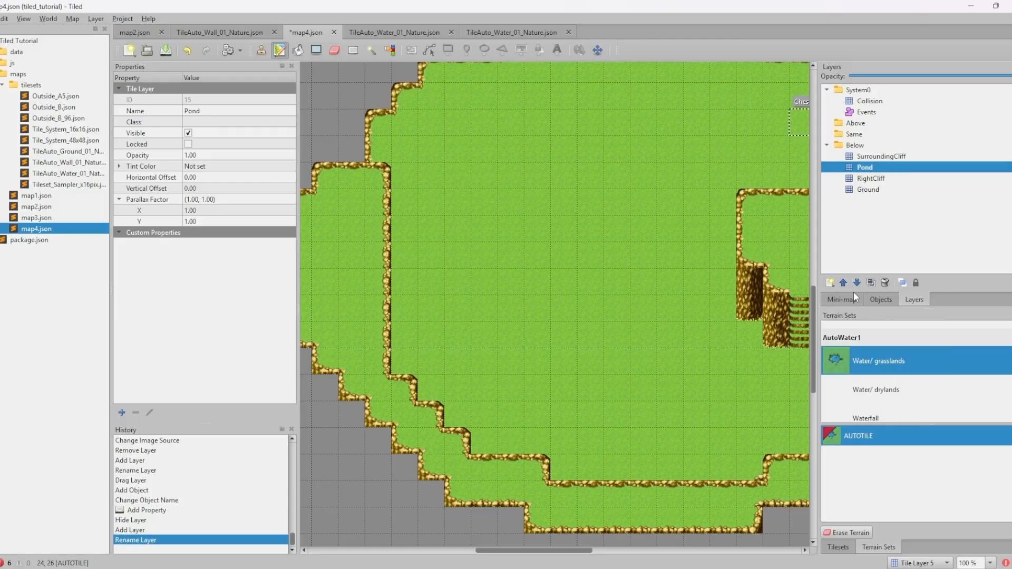
Paint a pond on the Pond layer with the Water/ grasslands AUTOTILE terrain, along the inner edge of the lower-left cliff
{"action": "left_click", "coordinate": [839, 438]}
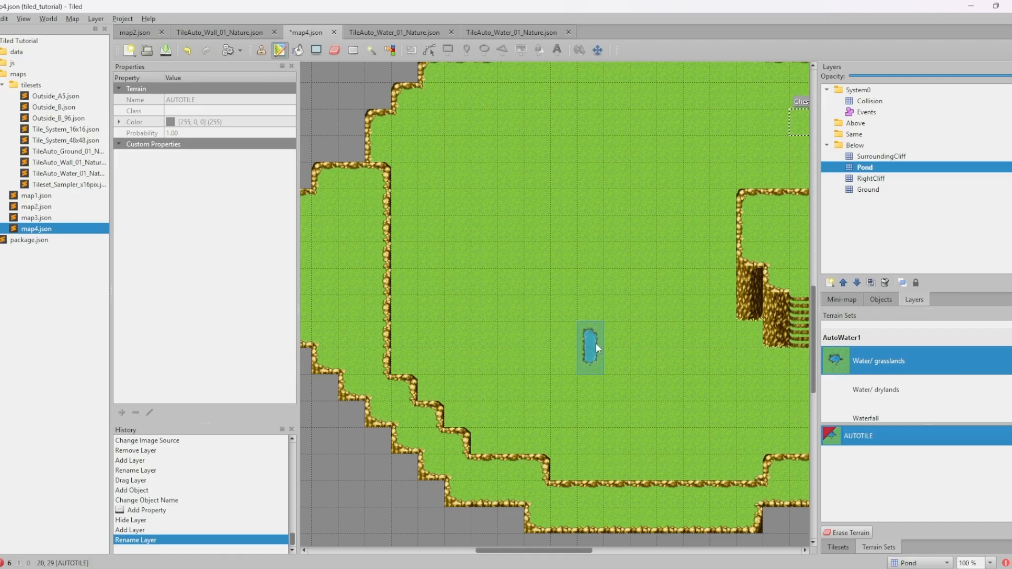
{"action": "mouse_move", "coordinate": [603, 327]}
{"action": "left_mouse_down"}
{"action": "mouse_move", "coordinate": [485, 281]}
{"action": "mouse_move", "coordinate": [389, 358]}
{"action": "mouse_move", "coordinate": [573, 455]}
{"action": "mouse_move", "coordinate": [549, 306]}
{"action": "mouse_move", "coordinate": [417, 394]}
{"action": "mouse_move", "coordinate": [555, 296]}
{"action": "mouse_move", "coordinate": [487, 333]}
{"action": "mouse_move", "coordinate": [584, 374]}
{"action": "left_mouse_up"}
{"action": "scroll", "coordinate": [584, 374], "scroll_direction": "right", "scroll_amount": 2}
{"action": "scroll", "coordinate": [584, 373], "scroll_direction": "down", "scroll_amount": 4}
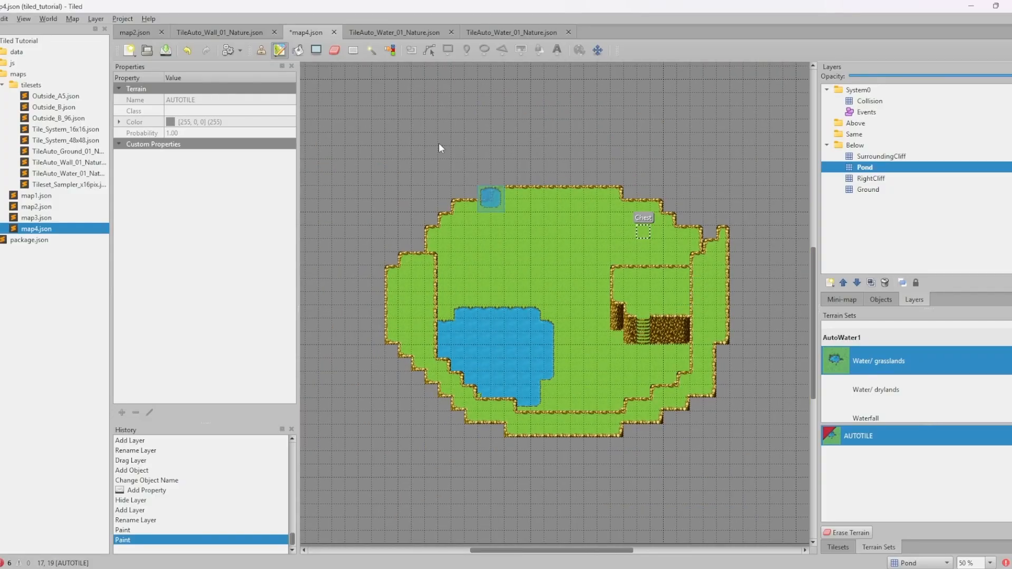
Check the waterfall tiles in the reference water tileset, switch to Photoshop and examine the water and waterfall blocks of Outside_A1.png
{"action": "left_click", "coordinate": [417, 33]}
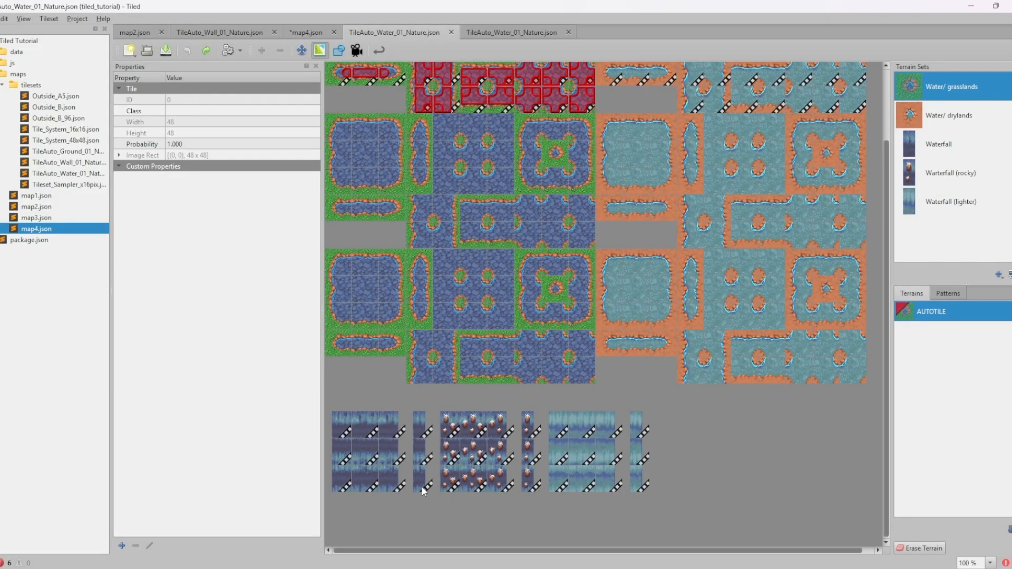
{"action": "key", "text": "alt+Tab"}
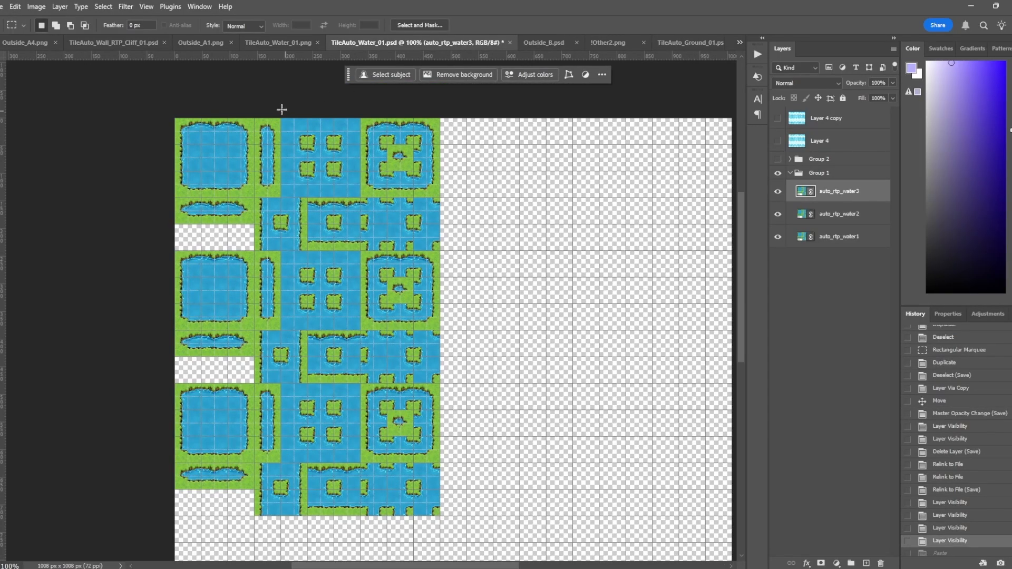
{"action": "left_click", "coordinate": [194, 43]}
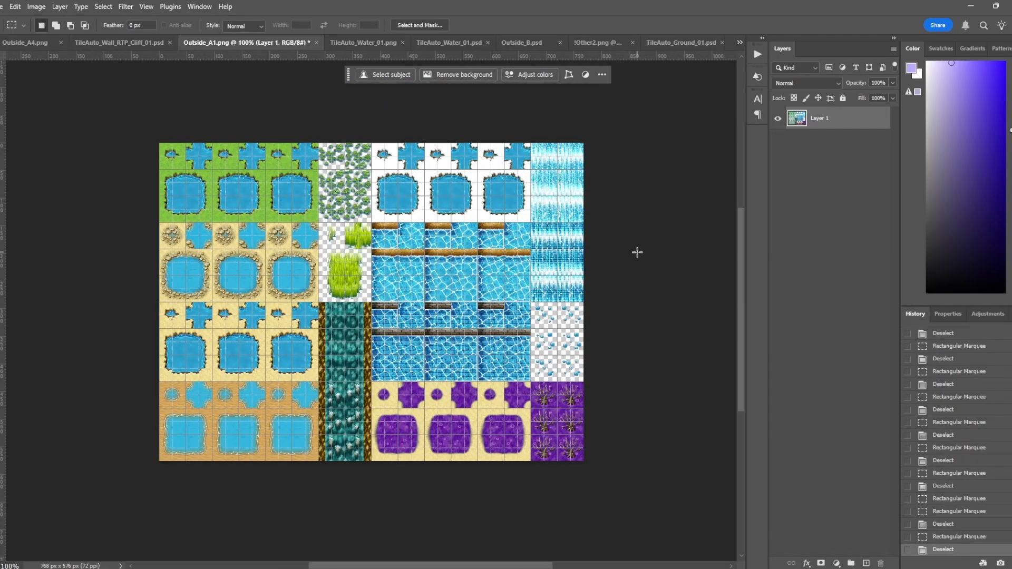
{"action": "left_click_drag", "start_coordinate": [607, 138], "coordinate": [451, 321]}
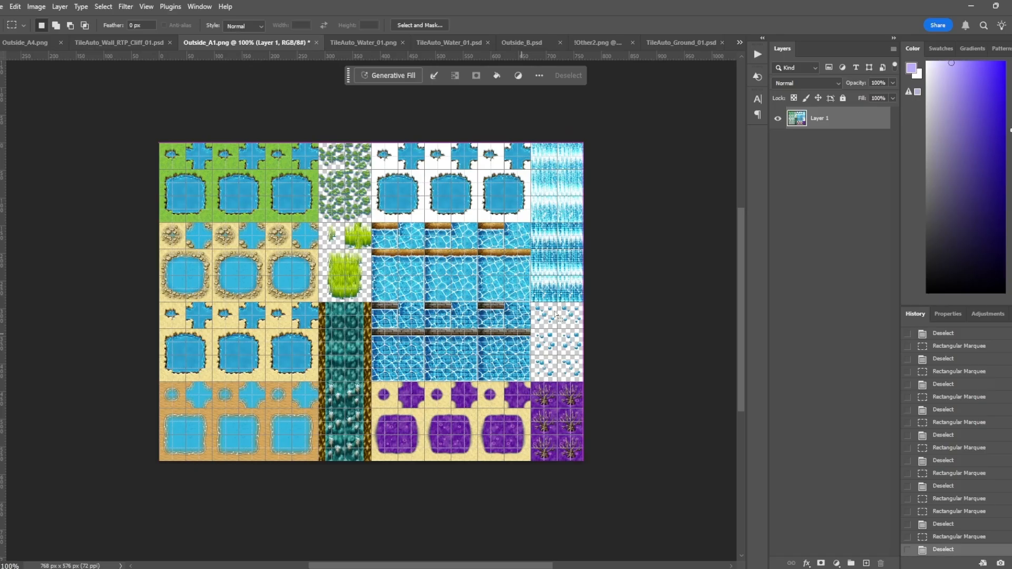
{"action": "left_click", "coordinate": [377, 313]}
{"action": "mouse_move", "coordinate": [318, 289]}
{"action": "left_mouse_down"}
{"action": "mouse_move", "coordinate": [386, 432]}
{"action": "mouse_move", "coordinate": [449, 479]}
{"action": "left_mouse_up"}
{"action": "left_click", "coordinate": [596, 322]}
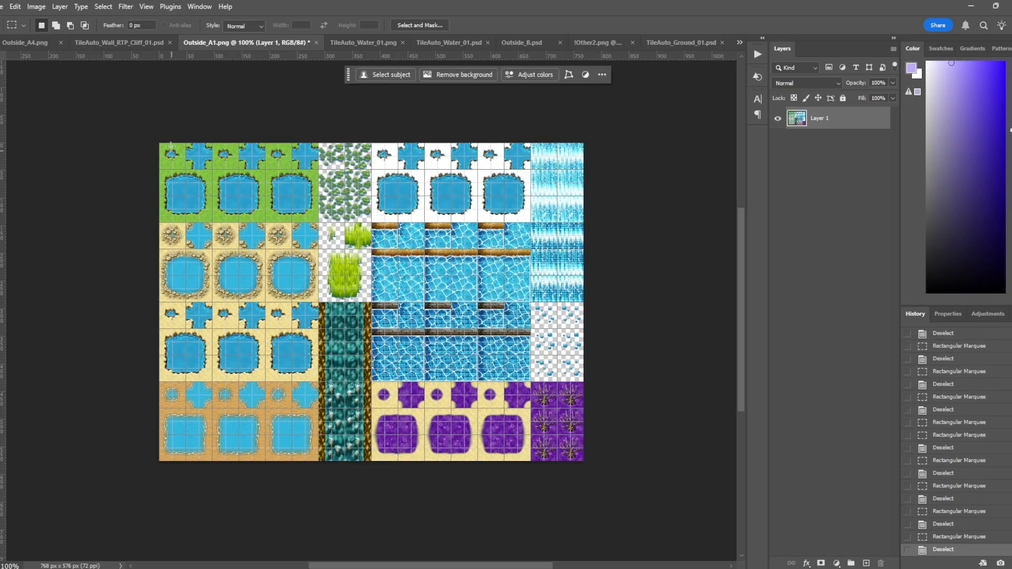
{"action": "left_click_drag", "start_coordinate": [139, 135], "coordinate": [319, 222]}
{"action": "left_click", "coordinate": [419, 229]}
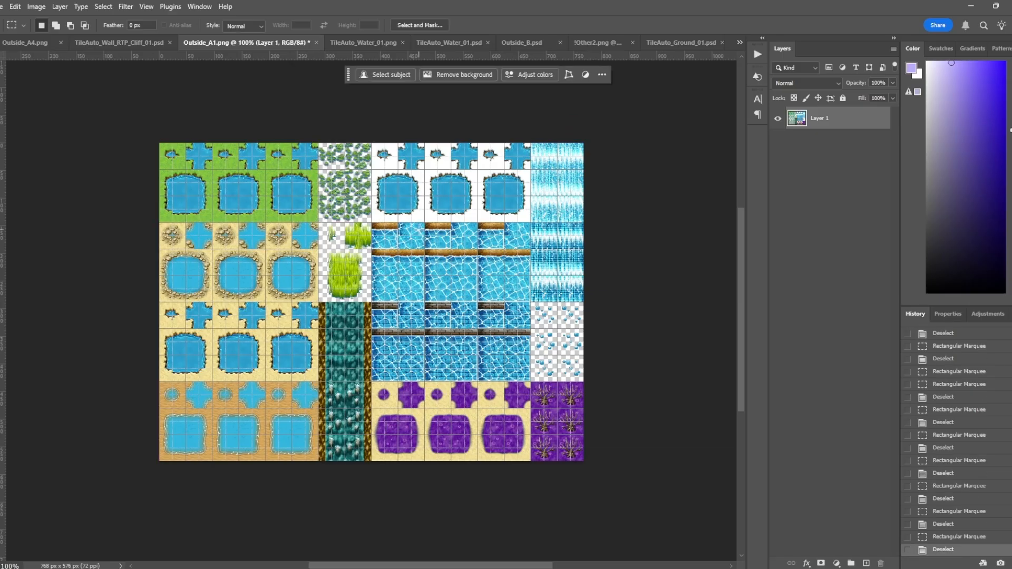
Select and copy the upper teal waterfall block of Outside_A1.png, two tiles wide and three tiles high
{"action": "mouse_move", "coordinate": [322, 303]}
{"action": "left_mouse_down"}
{"action": "mouse_move", "coordinate": [368, 316]}
{"action": "mouse_move", "coordinate": [364, 347]}
{"action": "mouse_move", "coordinate": [378, 380]}
{"action": "left_mouse_up"}
{"action": "left_click", "coordinate": [372, 336]}
{"action": "left_click_drag", "start_coordinate": [326, 334], "coordinate": [382, 349]}
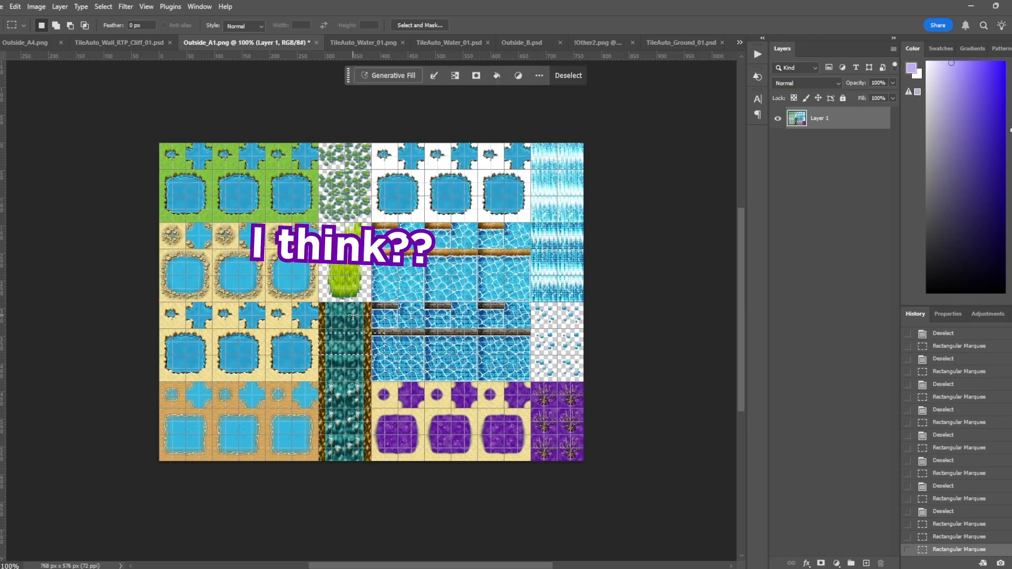
{"action": "left_click", "coordinate": [375, 345]}
{"action": "left_click_drag", "start_coordinate": [319, 304], "coordinate": [377, 382]}
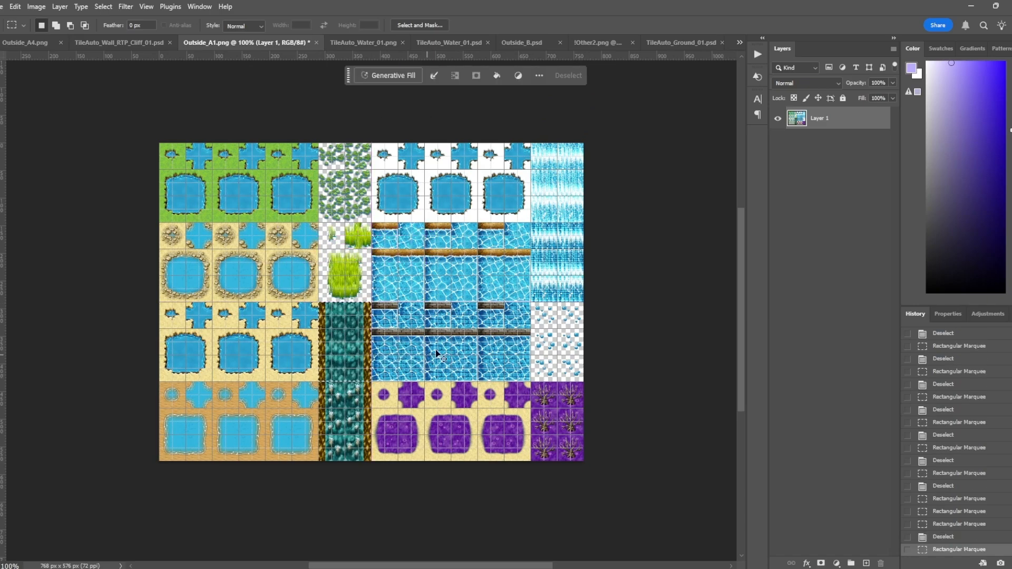
Paste the waterfall block into TileAuto_Water_01.psd and place it one tile below the water tiles, against the canvas's left edge
{"action": "left_click", "coordinate": [441, 44]}
{"action": "scroll", "coordinate": [387, 371], "scroll_direction": "down", "scroll_amount": 3}
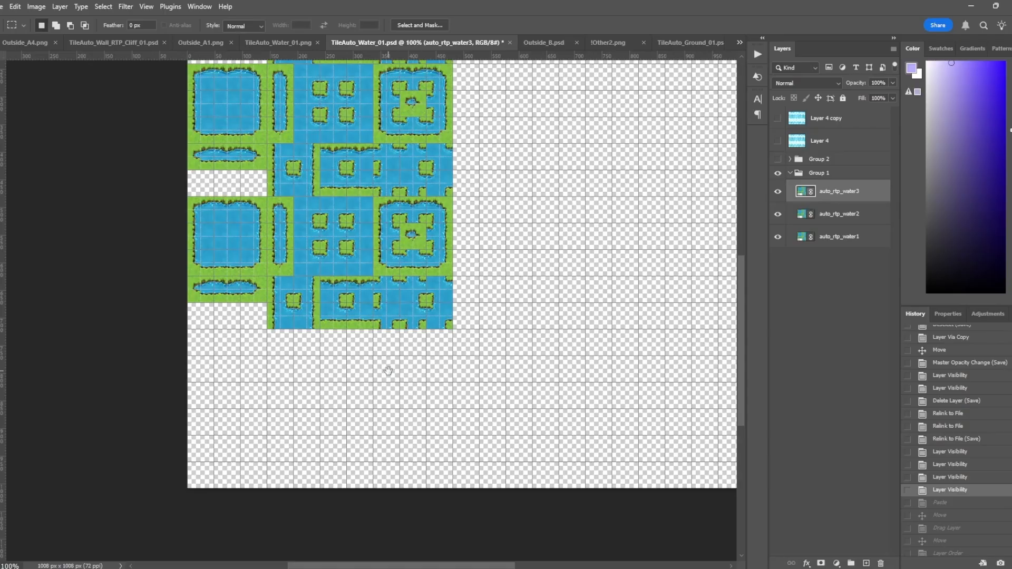
{"action": "key", "text": "ctrl+v"}
{"action": "key", "text": "v"}
{"action": "left_click_drag", "start_coordinate": [456, 282], "coordinate": [207, 404]}
{"action": "key", "text": "m"}
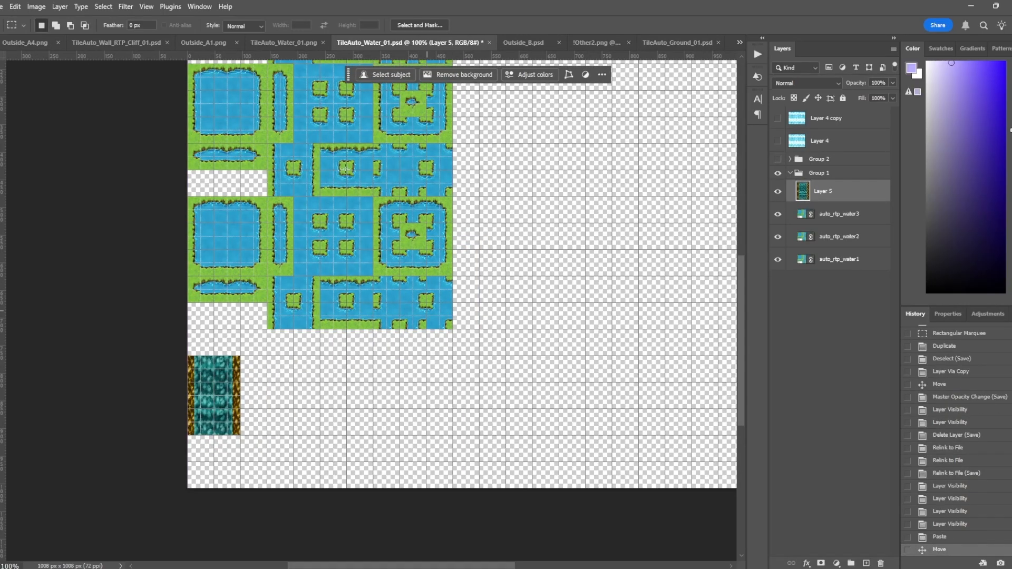
Copy the whole TileAuto_Water_01.png sheet into TileAuto_Water_01.psd as a guide, align it to the canvas and order it beneath the other layers
{"action": "left_click", "coordinate": [274, 42]}
{"action": "left_click_drag", "start_coordinate": [806, 119], "coordinate": [390, 295]}
{"action": "key", "text": "ctrl+d"}
{"action": "key", "text": "v"}
{"action": "left_click_drag", "start_coordinate": [369, 276], "coordinate": [408, 291]}
{"action": "left_click_drag", "start_coordinate": [419, 417], "coordinate": [416, 317]}
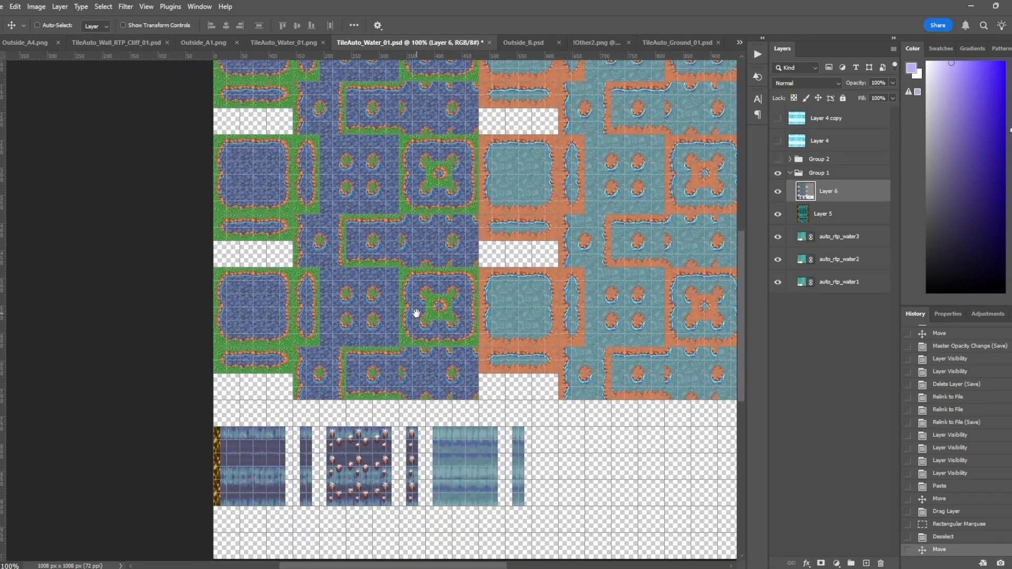
{"action": "left_click_drag", "start_coordinate": [828, 191], "coordinate": [819, 294]}
{"action": "left_click_drag", "start_coordinate": [461, 449], "coordinate": [484, 366]}
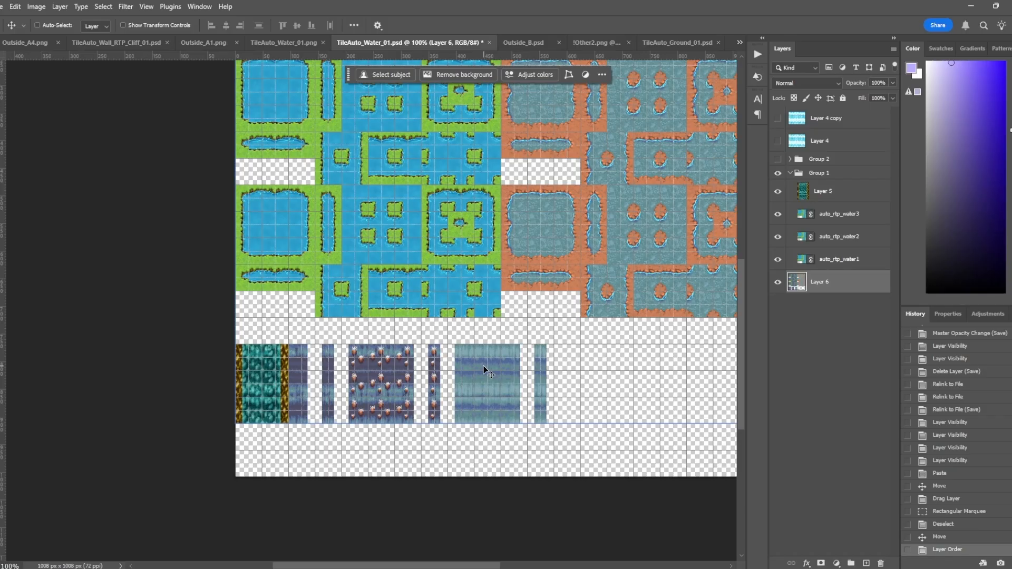
Take the teal waterfall layer out of Group 1 and shift the block's right half-tile strip one tile to the right
{"action": "key", "text": "ctrl+plus"}
{"action": "key", "text": "ctrl+plus"}
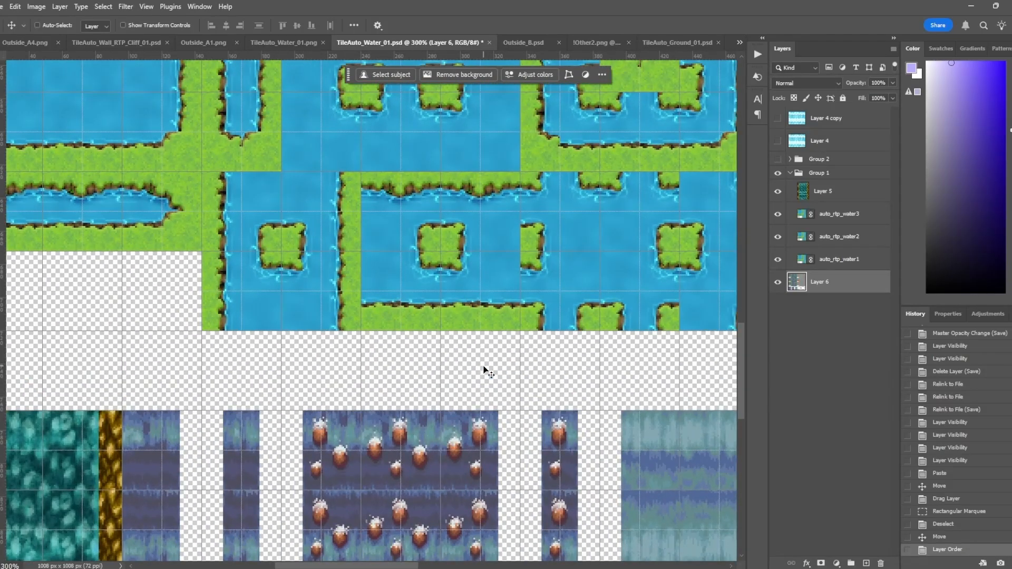
{"action": "left_click_drag", "start_coordinate": [255, 419], "coordinate": [526, 243]}
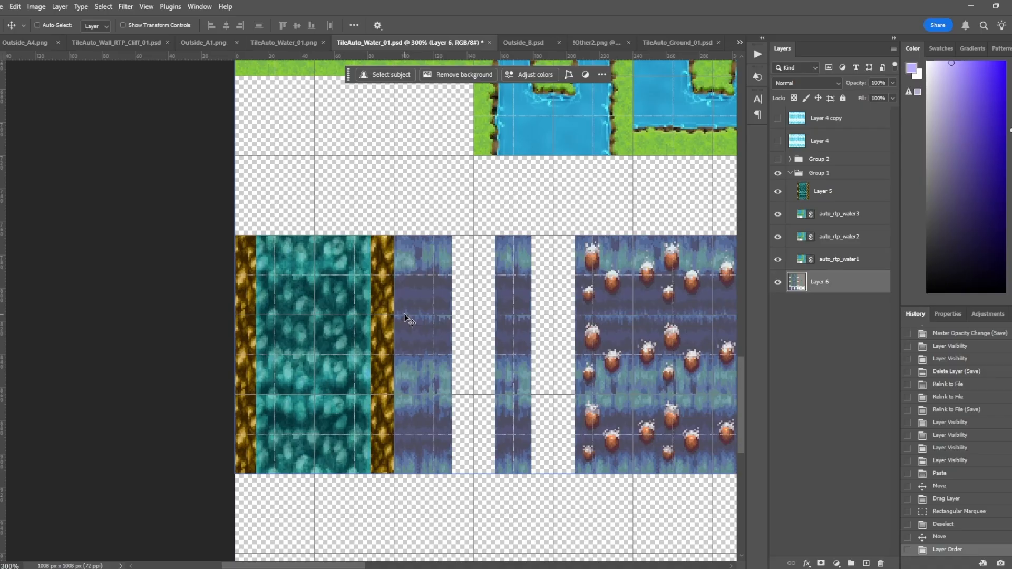
{"action": "key", "text": "m"}
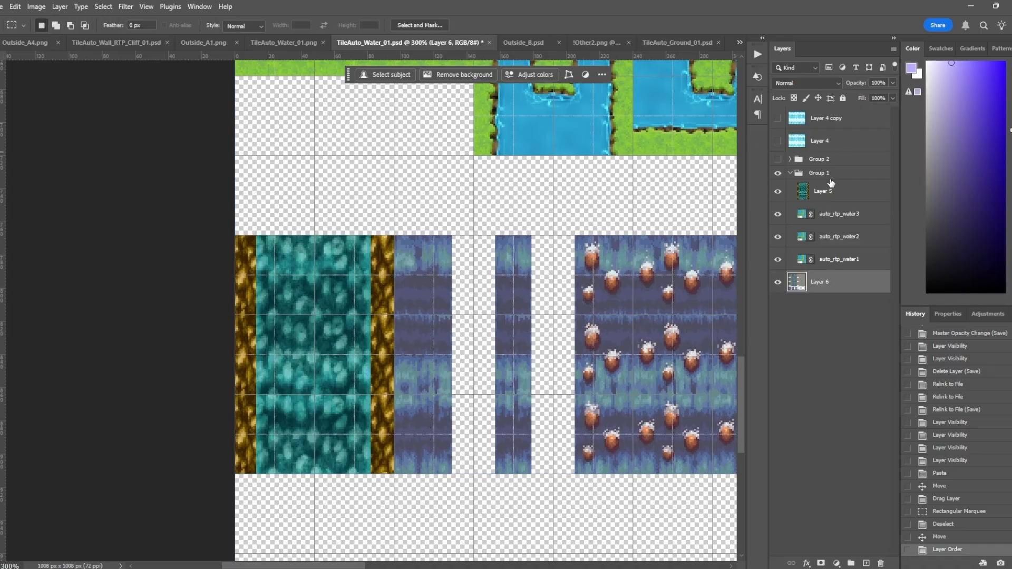
{"action": "left_click_drag", "start_coordinate": [831, 182], "coordinate": [835, 165]}
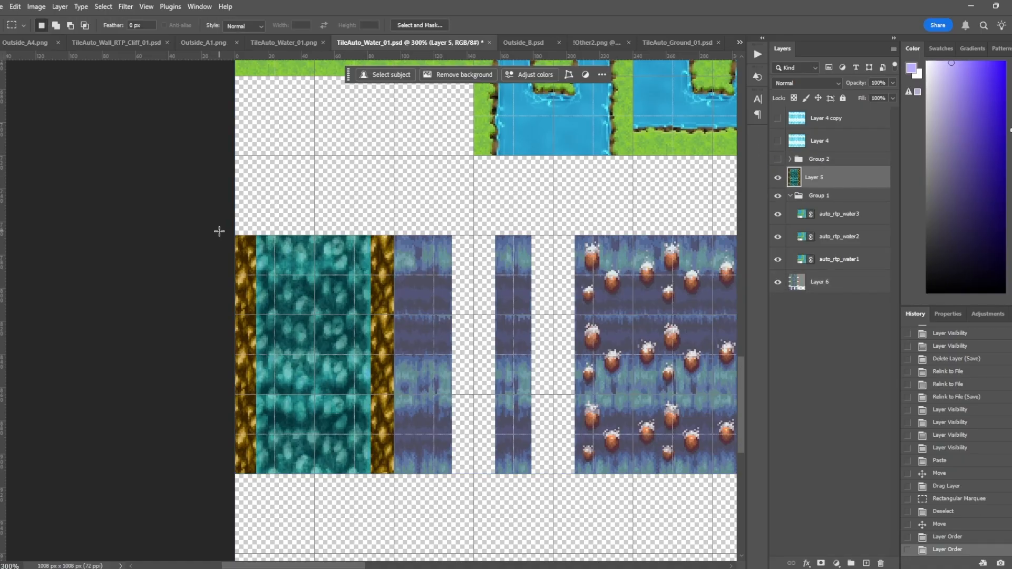
{"action": "mouse_move", "coordinate": [394, 237]}
{"action": "left_mouse_down"}
{"action": "mouse_move", "coordinate": [369, 306]}
{"action": "mouse_move", "coordinate": [355, 475]}
{"action": "left_mouse_up"}
{"action": "key", "text": "v"}
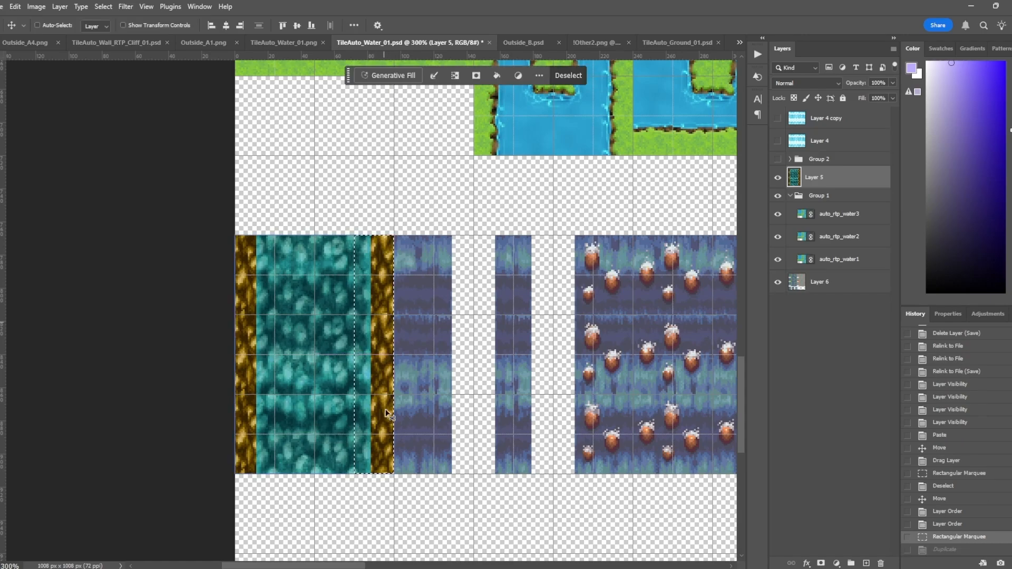
{"action": "left_click_drag", "start_coordinate": [372, 357], "coordinate": [451, 341]}
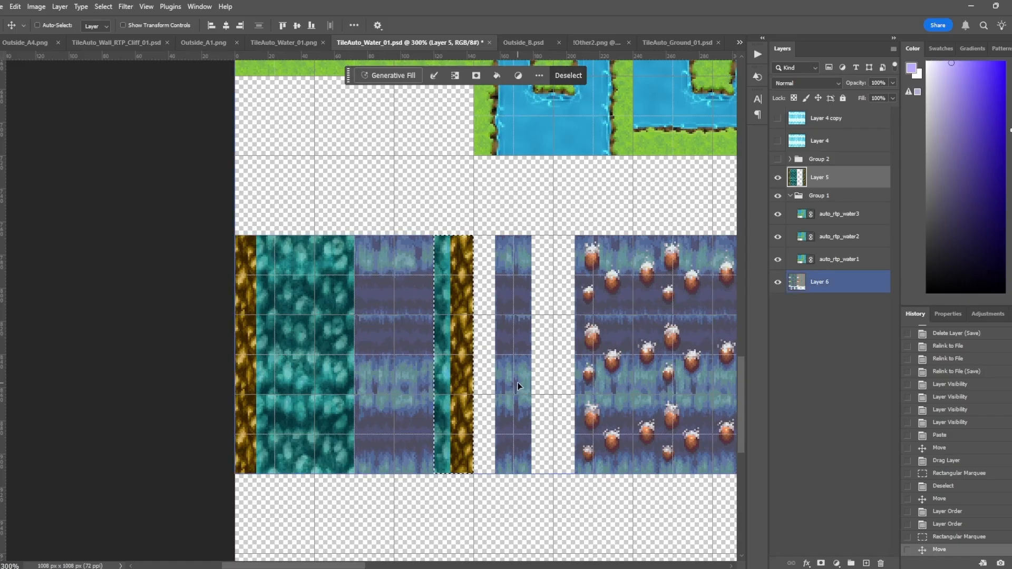
Fill the gap in the waterfall block with a duplicate of its middle section, making it three tiles wide
{"action": "key", "text": "m"}
{"action": "key", "text": "ctrl+d"}
{"action": "left_click_drag", "start_coordinate": [346, 236], "coordinate": [444, 468]}
{"action": "left_click", "coordinate": [399, 328]}
{"action": "left_click_drag", "start_coordinate": [284, 241], "coordinate": [396, 406]}
{"action": "left_click", "coordinate": [593, 376]}
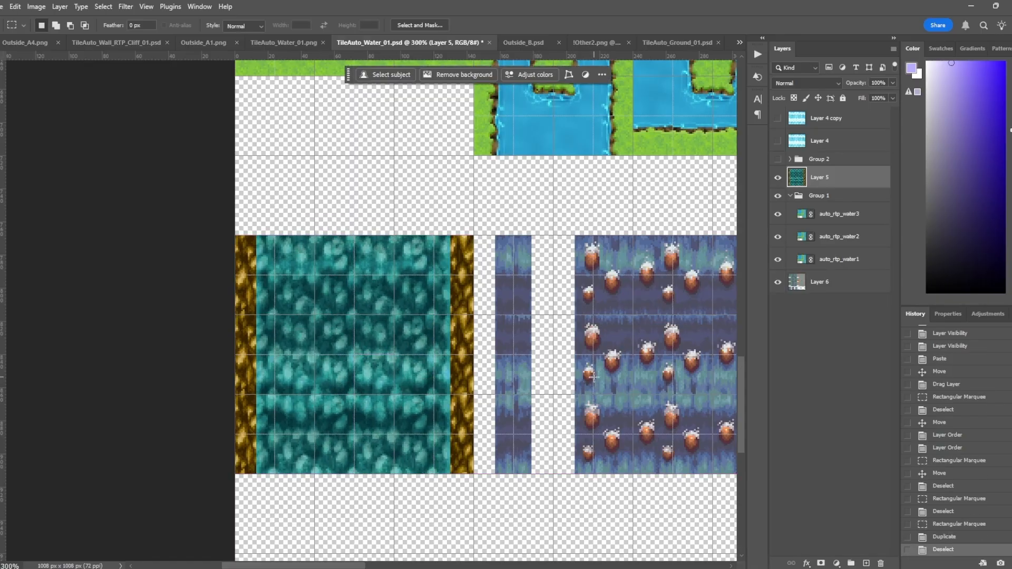
{"action": "left_click_drag", "start_coordinate": [232, 240], "coordinate": [473, 473]}
{"action": "left_click", "coordinate": [552, 419]}
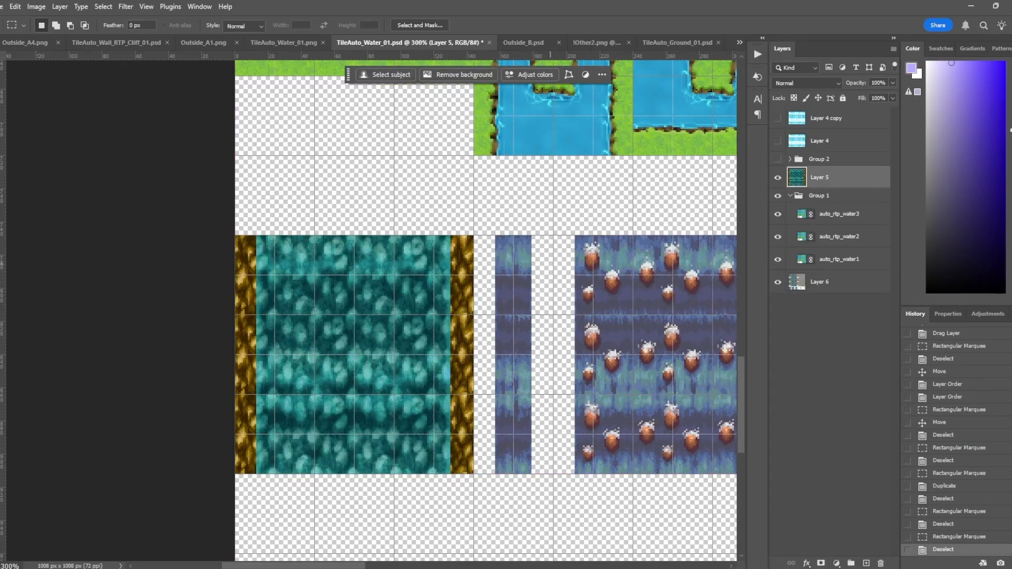
Duplicate the block's left and right half-tile strips beside it as a one-tile-wide waterfall, and hide the guide layer
{"action": "left_click_drag", "start_coordinate": [235, 236], "coordinate": [274, 473]}
{"action": "left_click_drag", "start_coordinate": [254, 438], "coordinate": [493, 433], "text": "ctrl"}
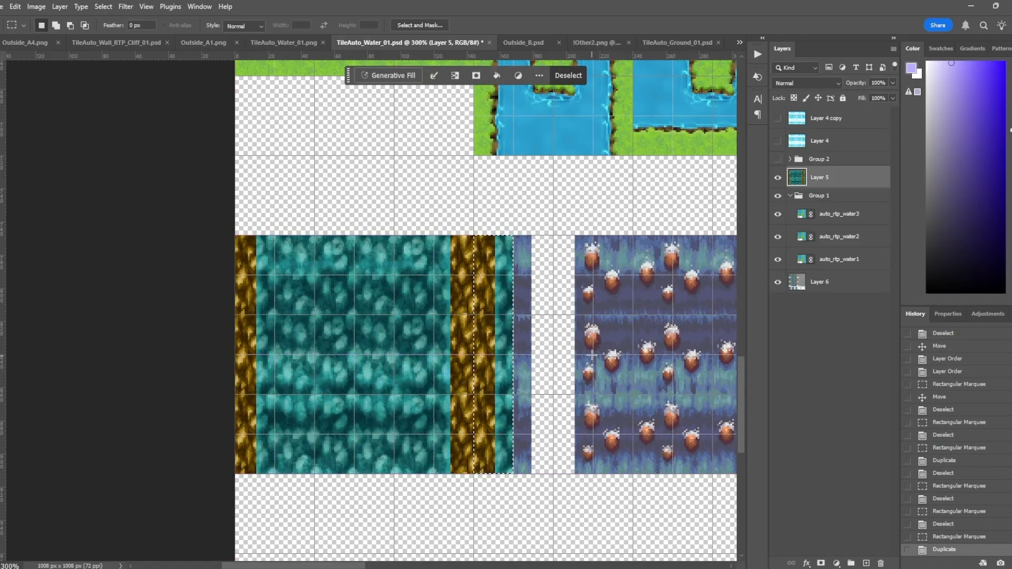
{"action": "key", "text": "ctrl+d"}
{"action": "left_click_drag", "start_coordinate": [463, 237], "coordinate": [560, 429]}
{"action": "key", "text": "ctrl+d"}
{"action": "left_click", "coordinate": [777, 282]}
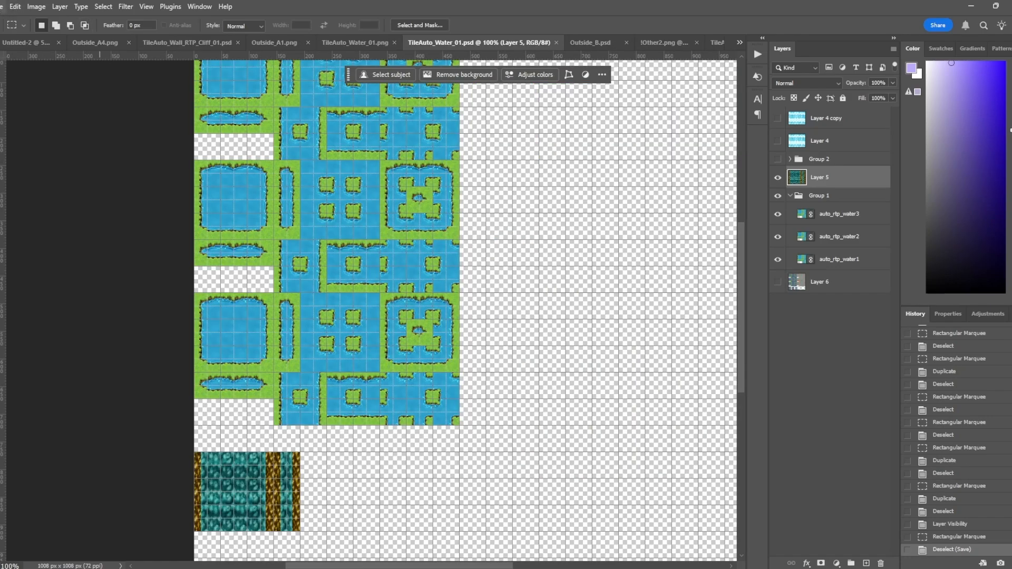
Export the finished TileAuto_Water_01 sheet as the tileset image
{"action": "left_click", "coordinate": [4, 7]}
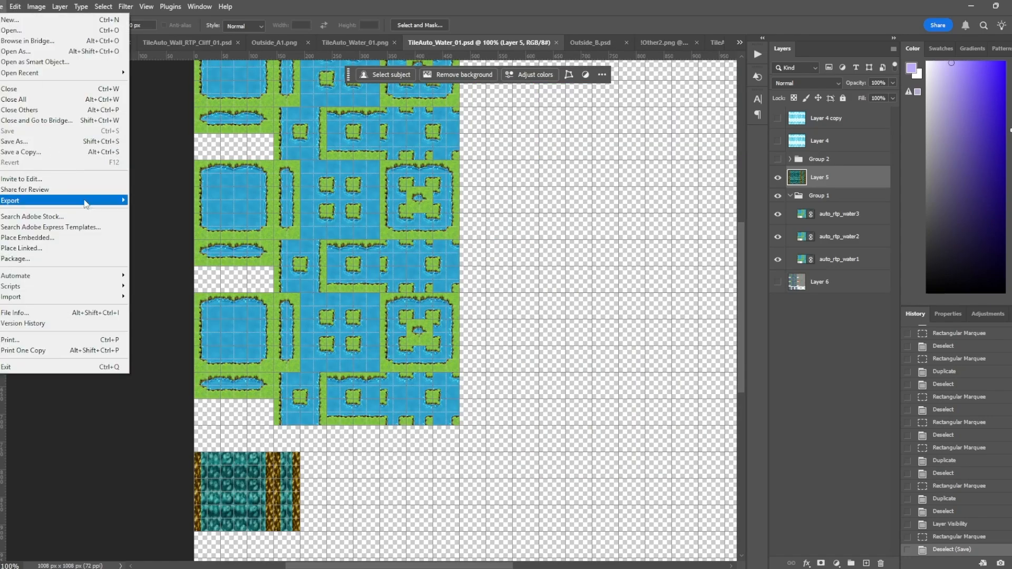
{"action": "mouse_move", "coordinate": [31, 203]}
{"action": "left_click", "coordinate": [159, 202]}
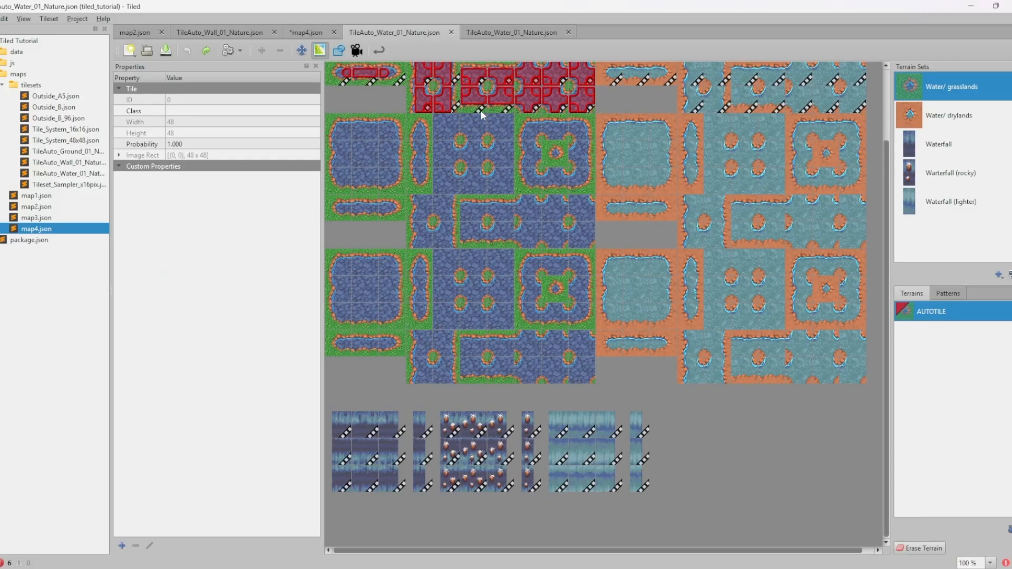
In Tiled, show the updated project water tileset and display the tiles of its Waterfall terrain set
{"action": "left_click", "coordinate": [508, 30]}
{"action": "middle_click_drag", "start_coordinate": [501, 473], "coordinate": [524, 306]}
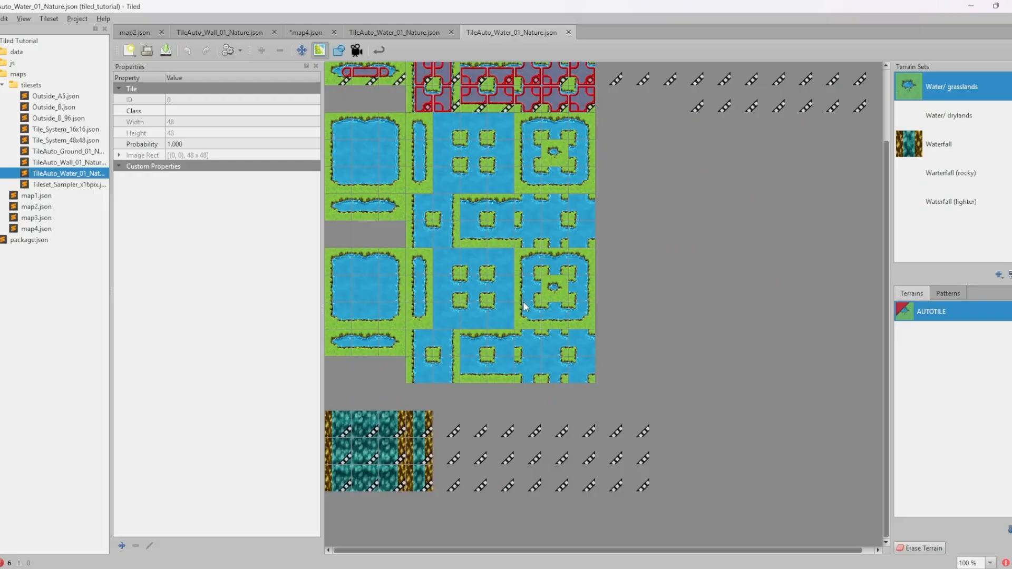
{"action": "left_click", "coordinate": [959, 153]}
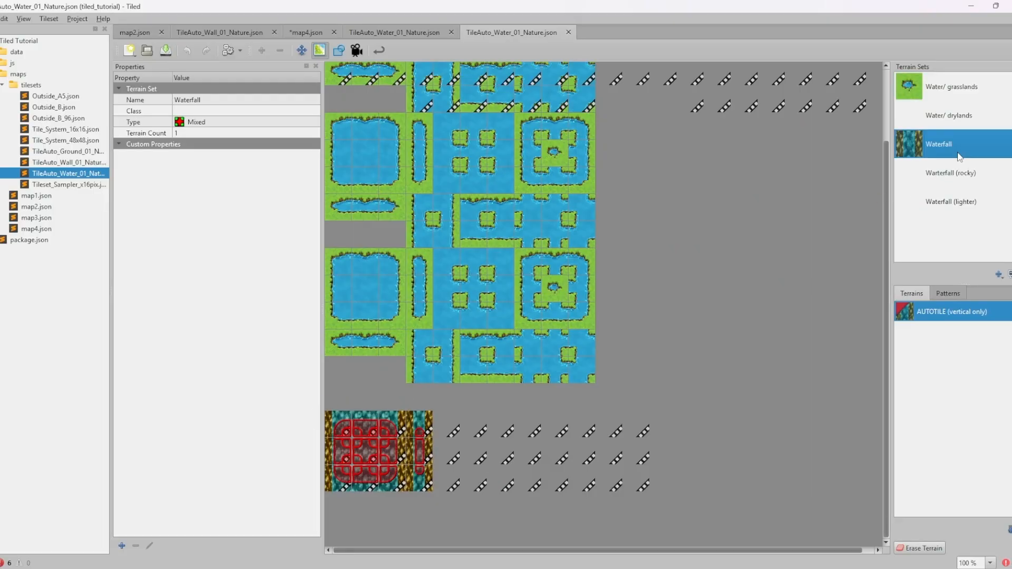
In map4, paint a grassy cliff across the pond's north edge on the RightCliff layer, and a waterfall down its wall on a new Waterfall layer
{"action": "left_click", "coordinate": [306, 32]}
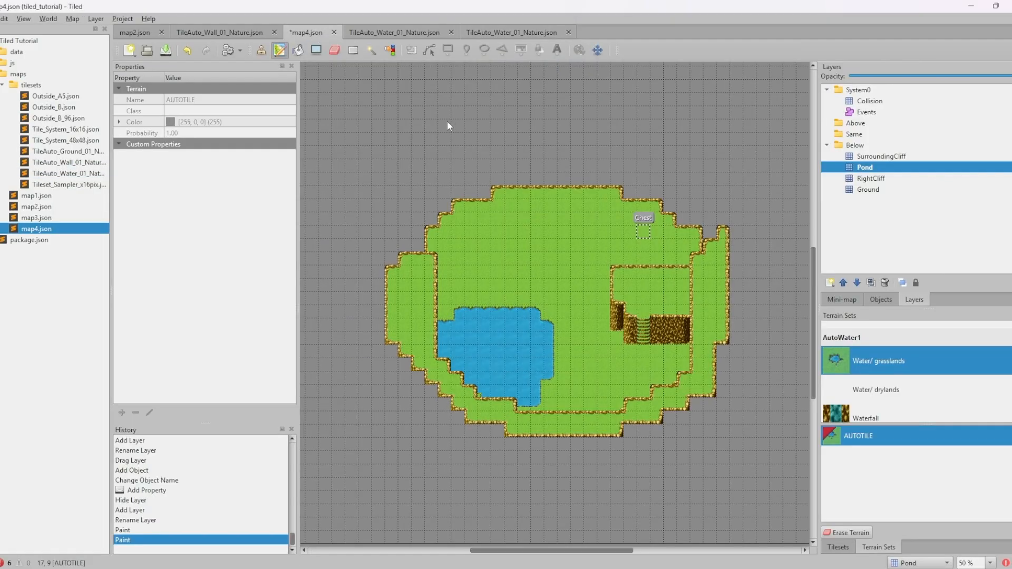
{"action": "left_click", "coordinate": [870, 180]}
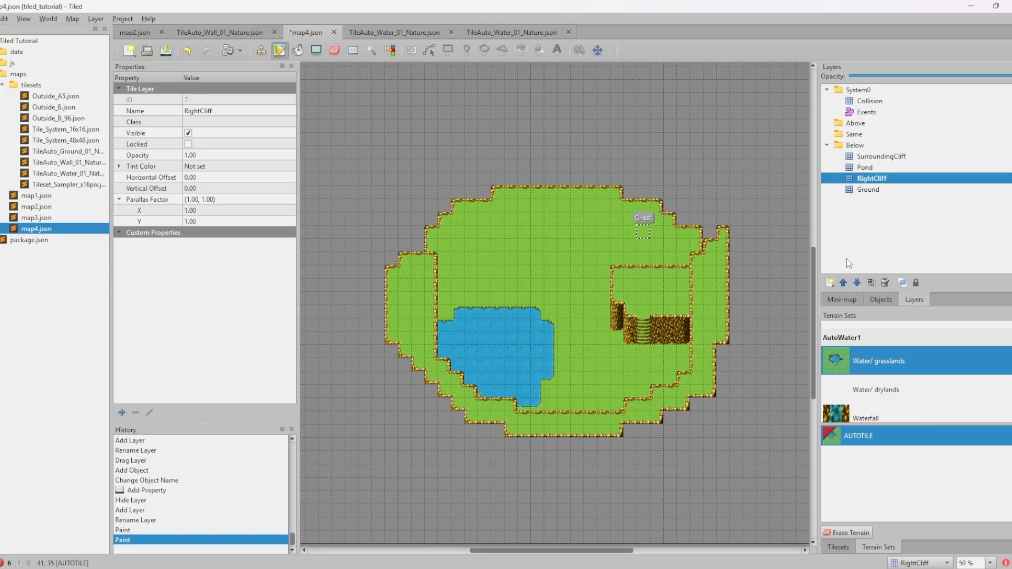
{"action": "scroll", "coordinate": [882, 397], "scroll_direction": "down", "scroll_amount": 4}
{"action": "left_click", "coordinate": [867, 357]}
{"action": "scroll", "coordinate": [862, 382], "scroll_direction": "up", "scroll_amount": 1}
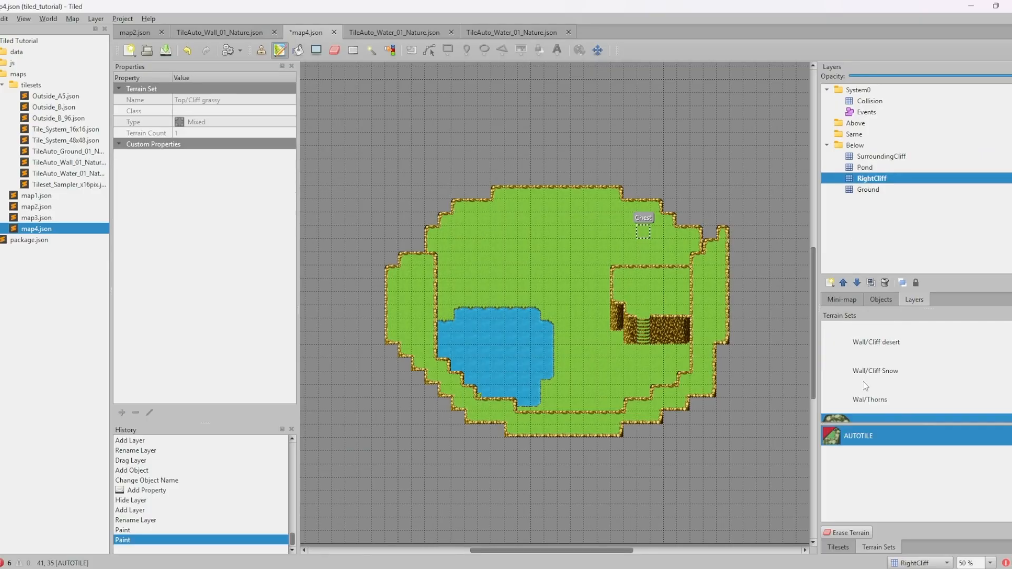
{"action": "scroll", "coordinate": [862, 379], "scroll_direction": "up", "scroll_amount": 3}
{"action": "left_click", "coordinate": [846, 365]}
{"action": "left_click", "coordinate": [839, 441]}
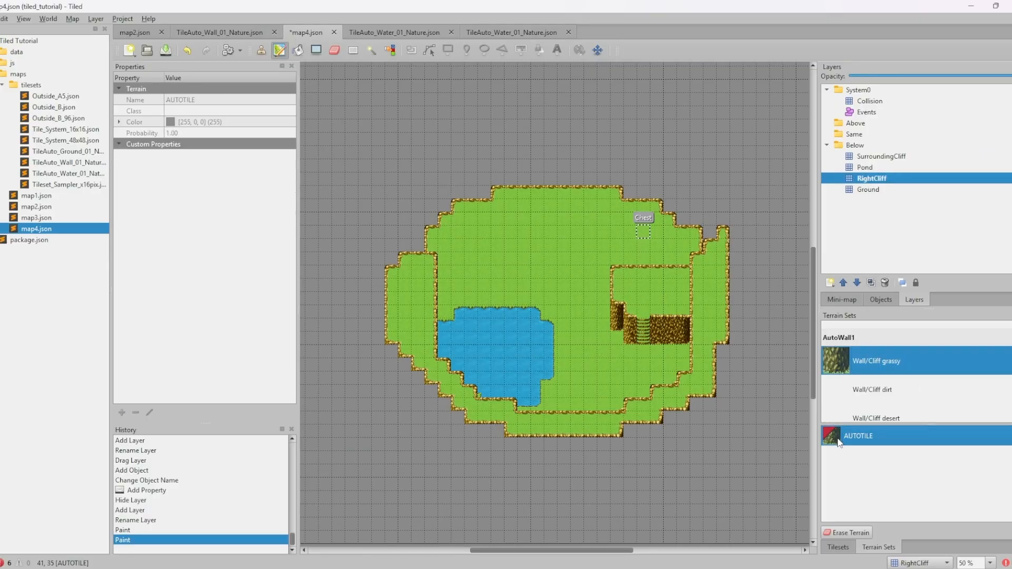
{"action": "left_click_drag", "start_coordinate": [531, 305], "coordinate": [464, 303]}
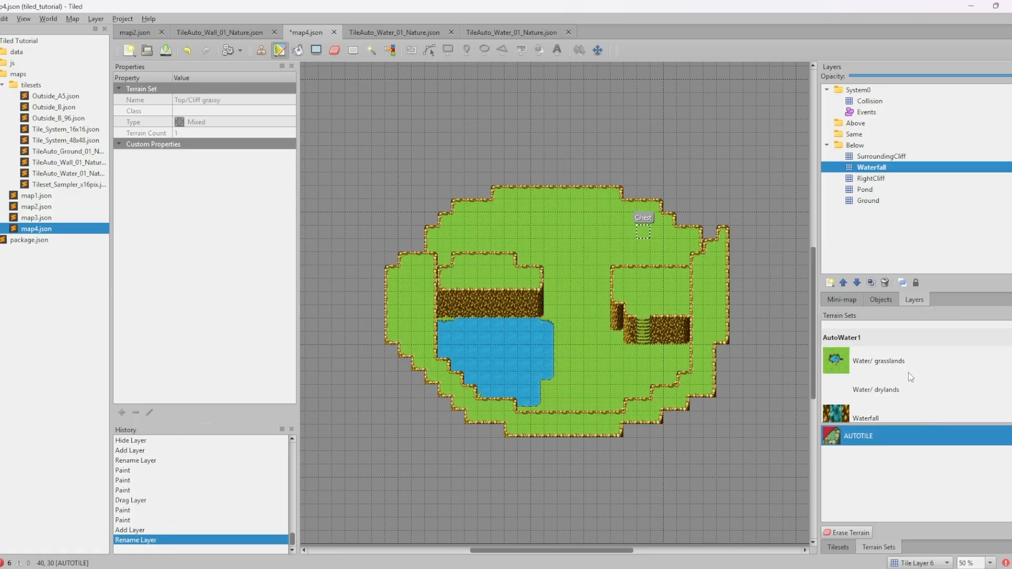
{"action": "scroll", "coordinate": [574, 317], "scroll_direction": "up", "scroll_amount": 2, "text": "ctrl"}
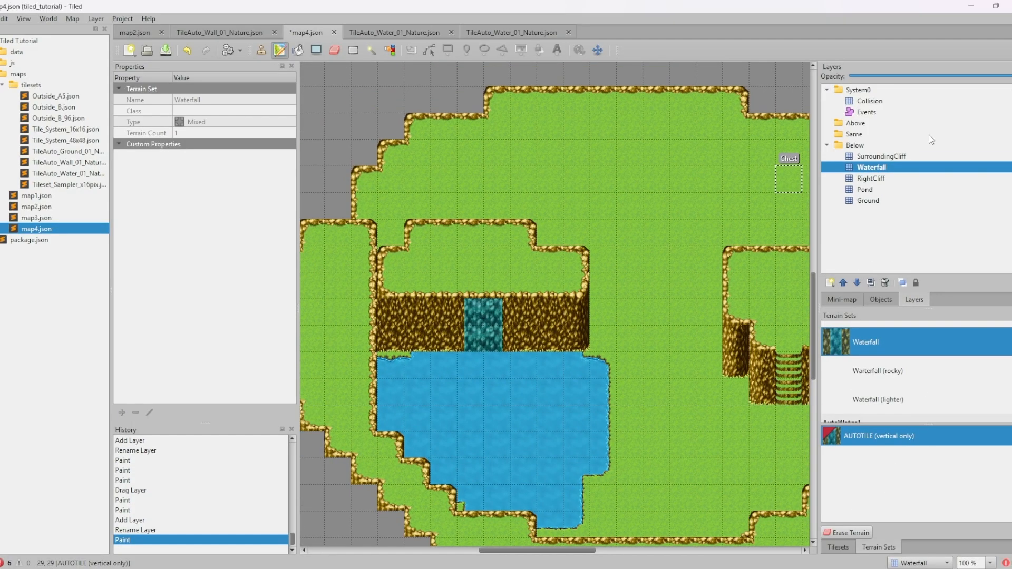
On the RightCliff layer, open the cliff rim above the waterfall using the two grass edge tiles from Outside_A5
{"action": "left_click", "coordinate": [875, 178]}
{"action": "left_click", "coordinate": [846, 547]}
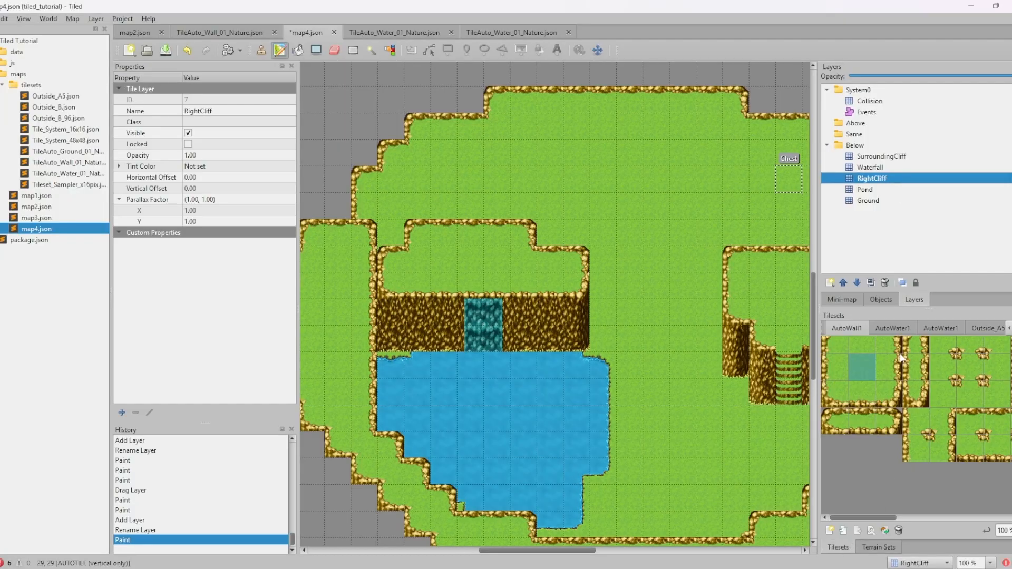
{"action": "left_click", "coordinate": [979, 329]}
{"action": "scroll", "coordinate": [920, 443], "scroll_direction": "down", "scroll_amount": 1}
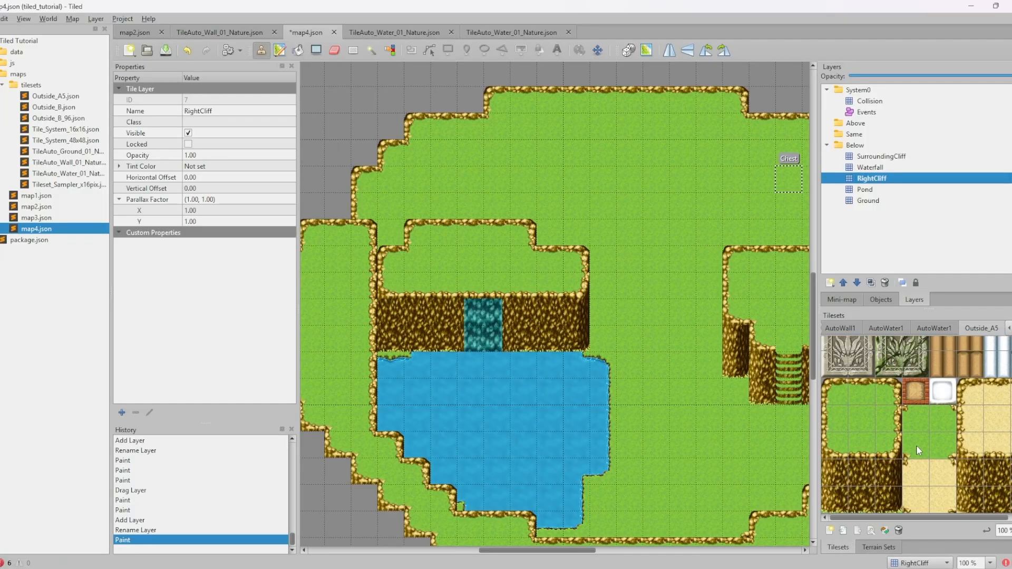
{"action": "left_click", "coordinate": [943, 445]}
{"action": "left_click", "coordinate": [517, 298]}
{"action": "left_click", "coordinate": [518, 295]}
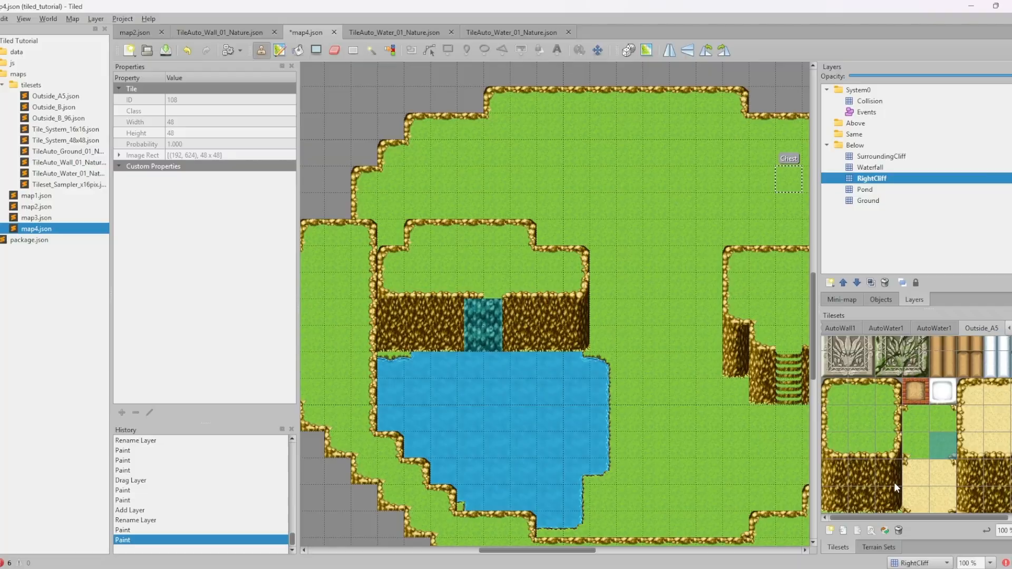
{"action": "left_click", "coordinate": [907, 442]}
On the Pond layer, extend the Water/ grasslands terrain at the pond's upper-left corner to meet the cliff wall
{"action": "left_click", "coordinate": [887, 190]}
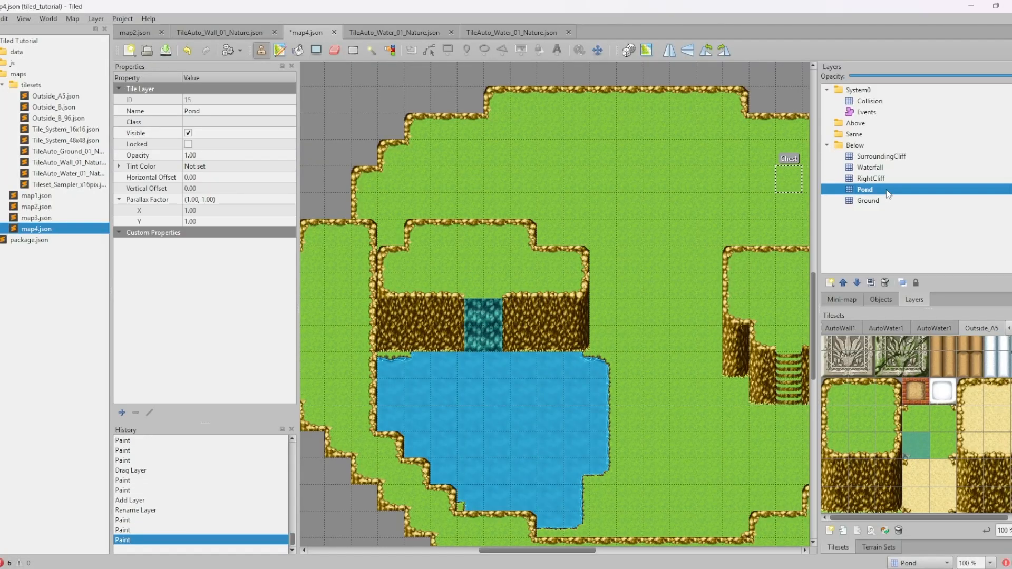
{"action": "left_click", "coordinate": [886, 548]}
{"action": "scroll", "coordinate": [884, 374], "scroll_direction": "down", "scroll_amount": 2}
{"action": "scroll", "coordinate": [884, 374], "scroll_direction": "down", "scroll_amount": 2}
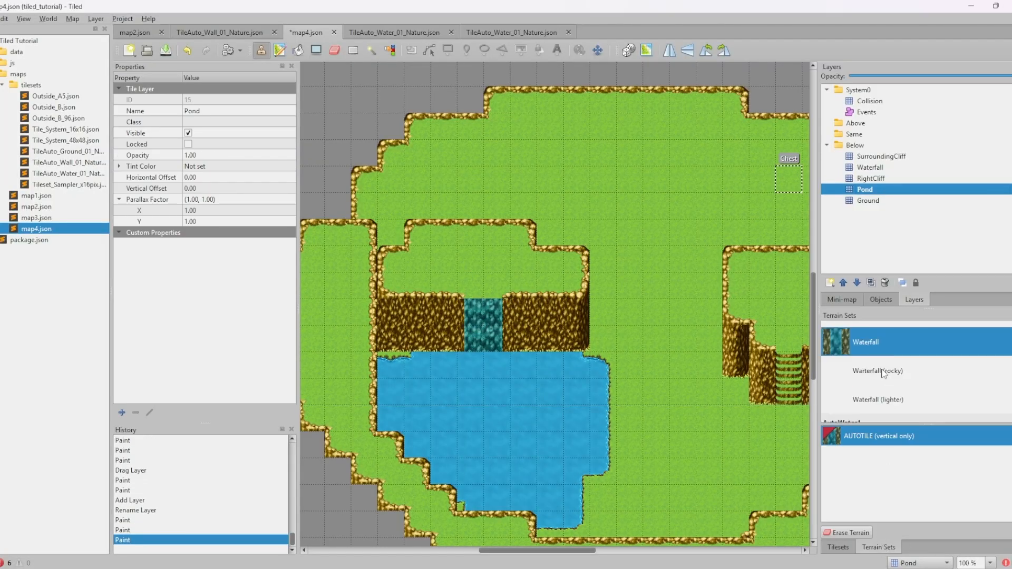
{"action": "left_click", "coordinate": [877, 363]}
{"action": "key", "text": "t"}
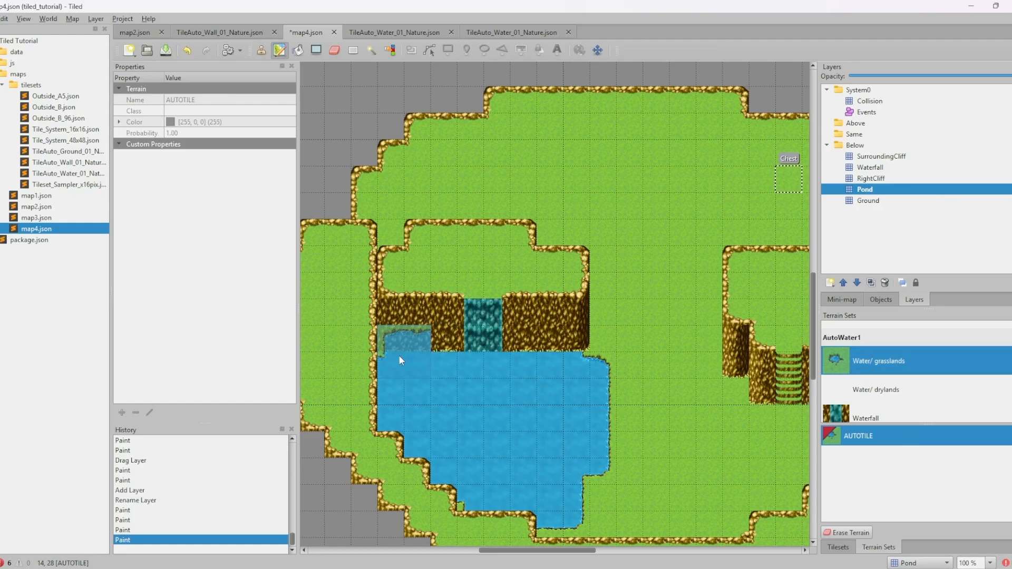
{"action": "left_click", "coordinate": [399, 356]}
{"action": "middle_click_drag", "start_coordinate": [505, 426], "coordinate": [477, 400]}
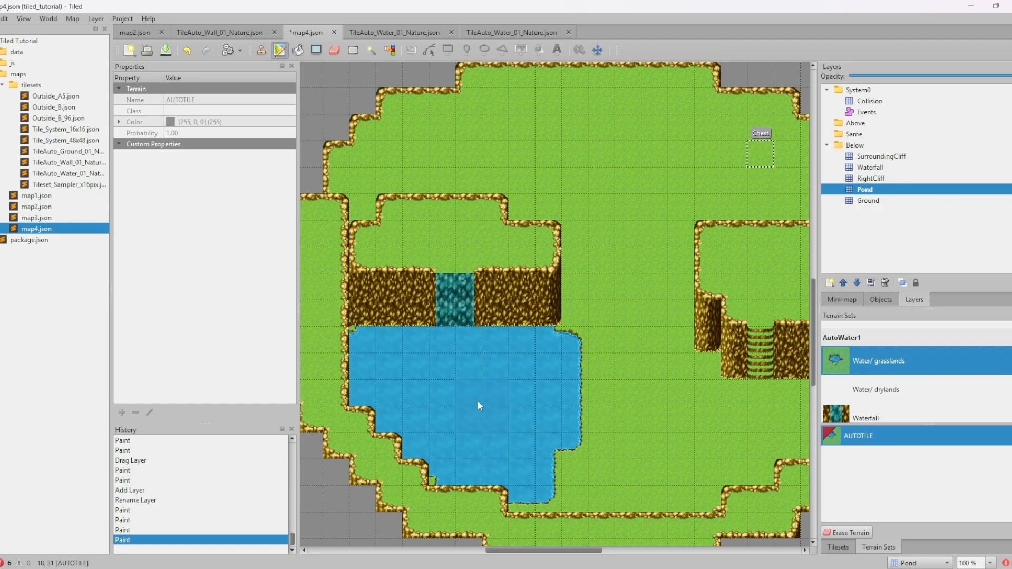
In Photoshop, examine the animated grassland water frames in Outside_A1 and the water splash frames in !Other2
{"action": "key", "text": "alt+Tab"}
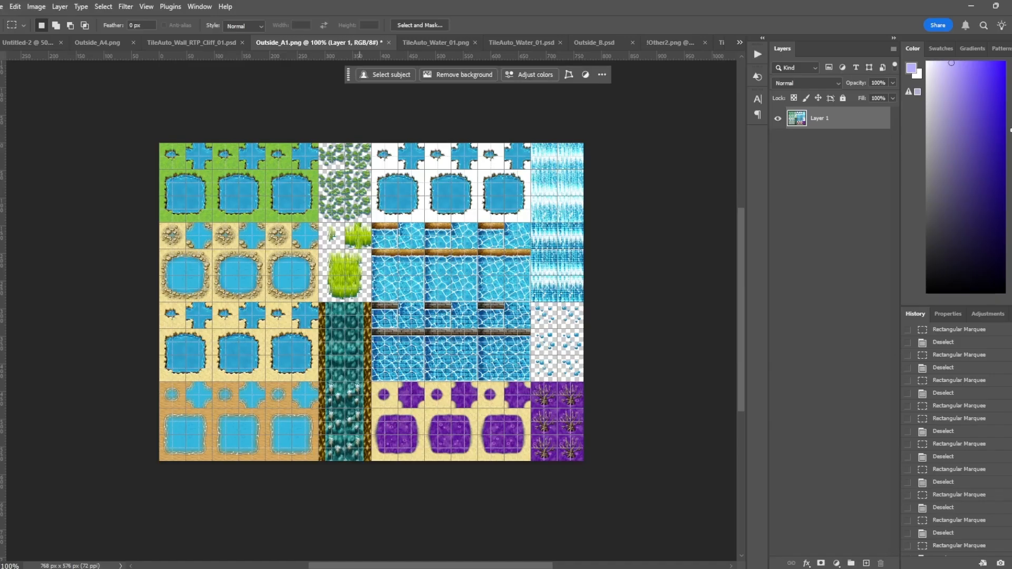
{"action": "left_click_drag", "start_coordinate": [159, 143], "coordinate": [319, 222]}
{"action": "left_click", "coordinate": [641, 165]}
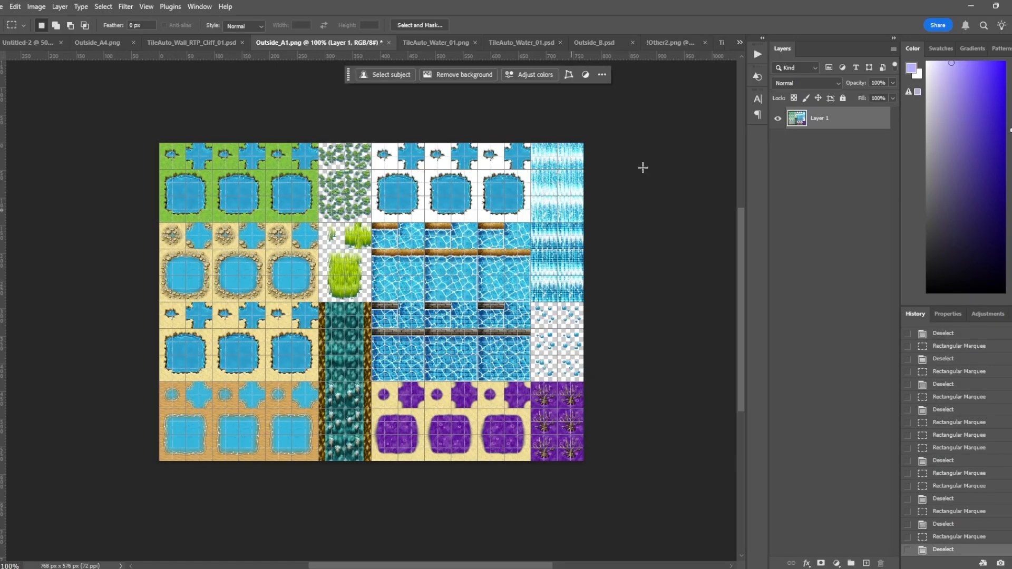
{"action": "left_click", "coordinate": [673, 43]}
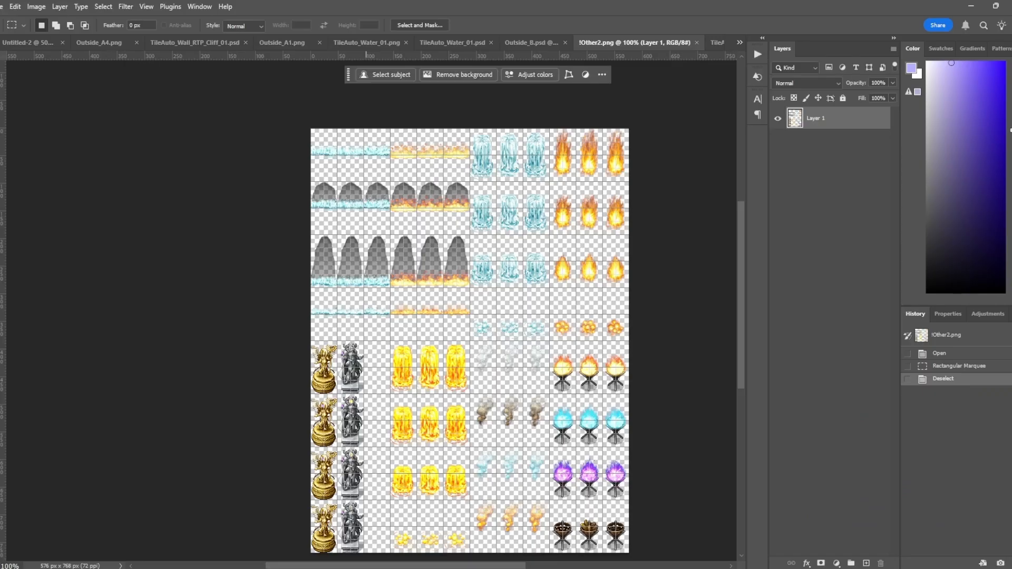
{"action": "left_click_drag", "start_coordinate": [306, 303], "coordinate": [392, 327]}
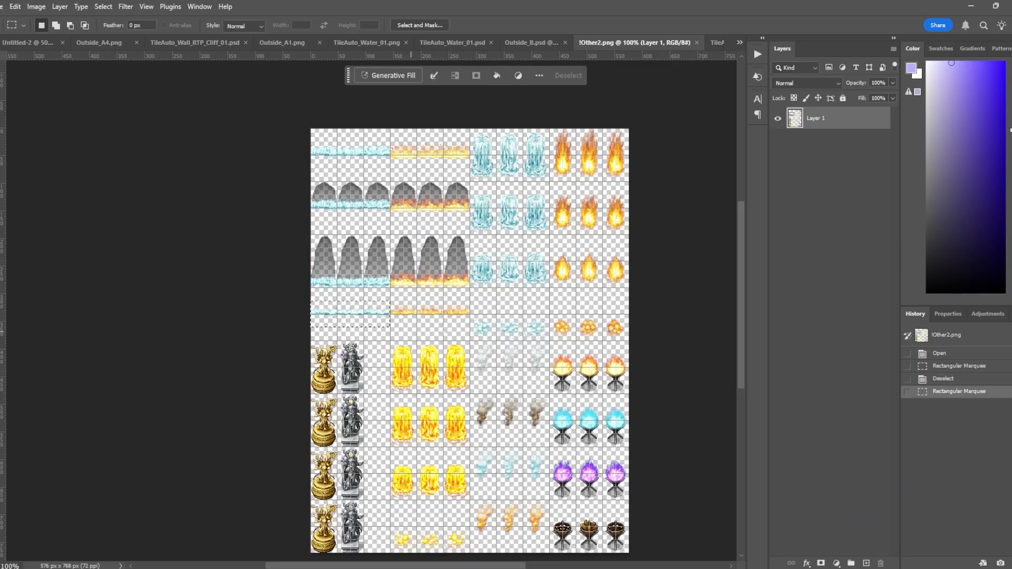
{"action": "left_click", "coordinate": [384, 319]}
{"action": "left_click_drag", "start_coordinate": [302, 290], "coordinate": [392, 312]}
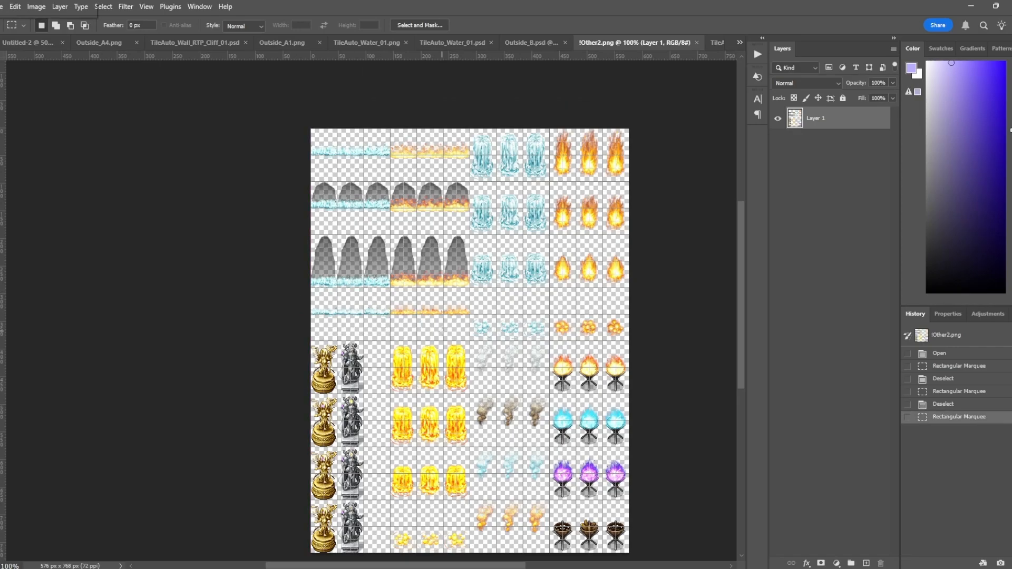
{"action": "left_click", "coordinate": [380, 329]}
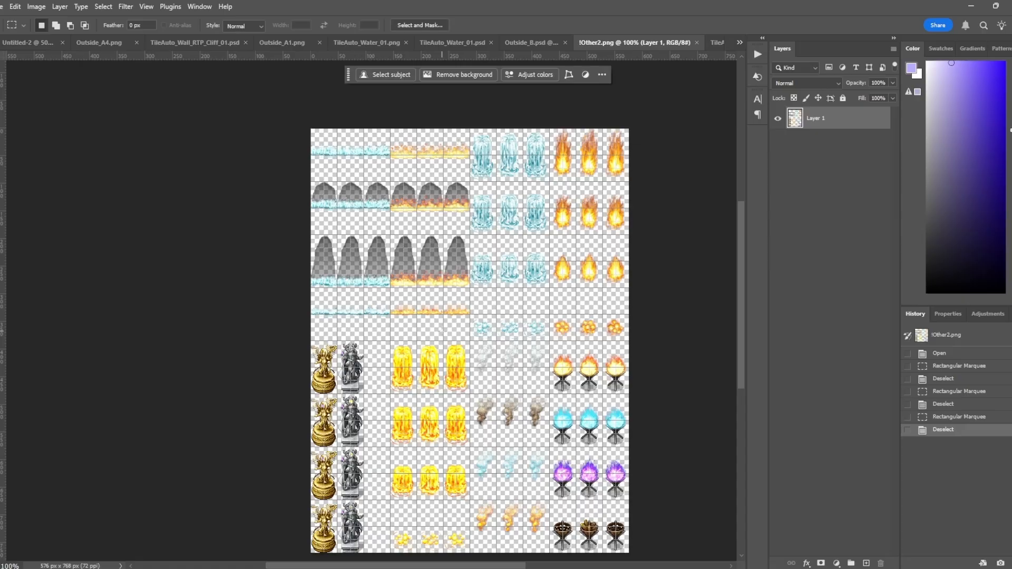
{"action": "left_click_drag", "start_coordinate": [306, 294], "coordinate": [394, 312]}
{"action": "left_click", "coordinate": [438, 338]}
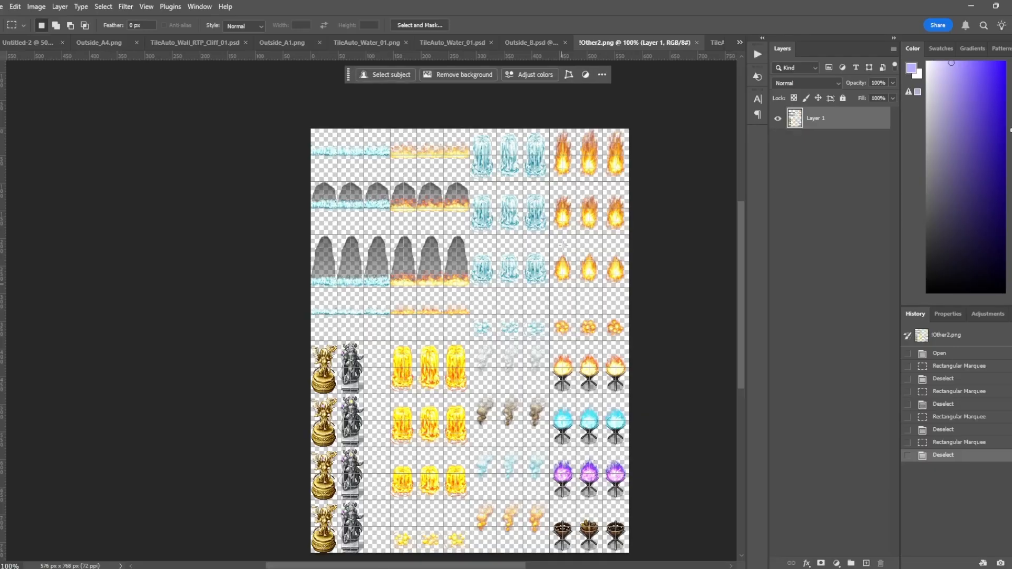
Check the empty lower-right area of the Outside_B sheet as space for extra tiles
{"action": "left_click", "coordinate": [526, 43]}
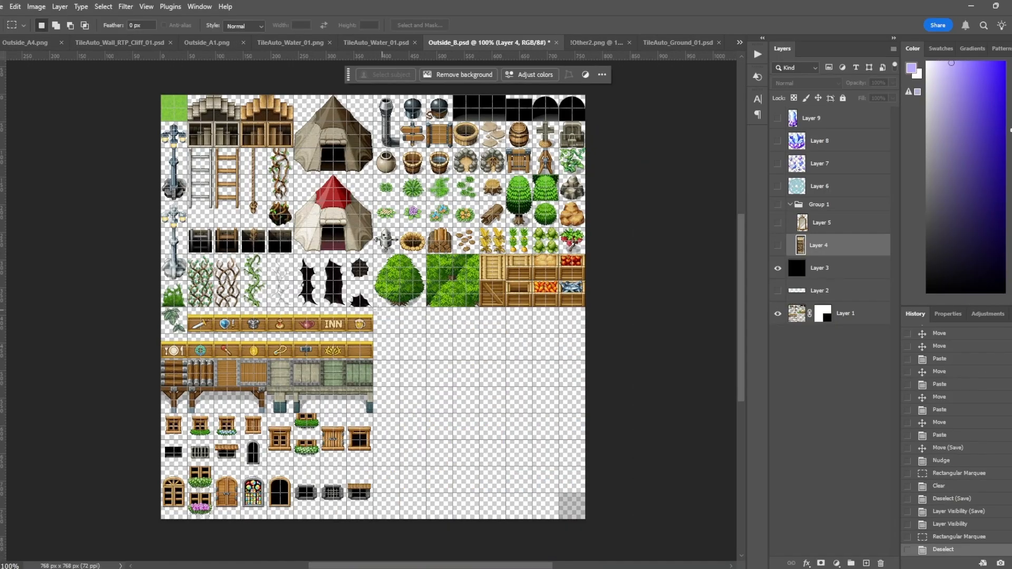
{"action": "left_click_drag", "start_coordinate": [377, 308], "coordinate": [650, 511]}
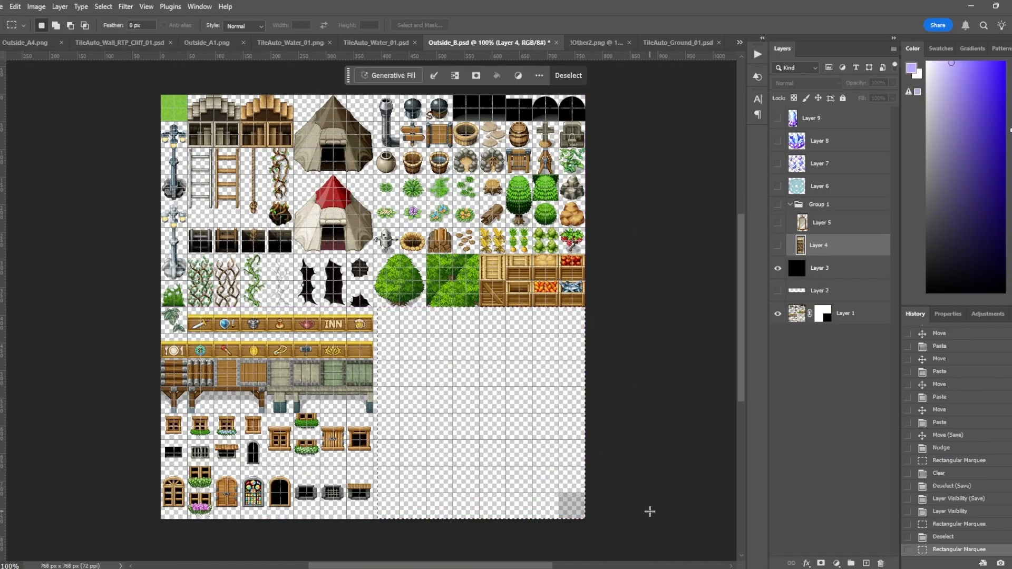
{"action": "key", "text": "ctrl+d"}
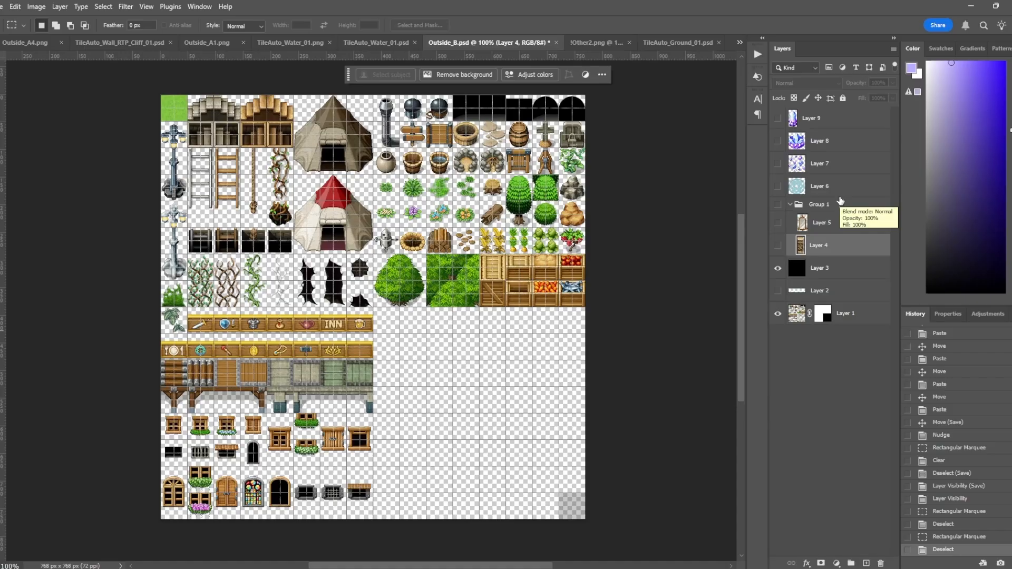
Copy the low three-frame water splash strip from !Other2 and paste it into the empty area of Outside_B
{"action": "left_click", "coordinate": [596, 42]}
{"action": "key", "text": "ctrl+plus"}
{"action": "key", "text": "ctrl+plus"}
{"action": "key", "text": "ctrl+plus"}
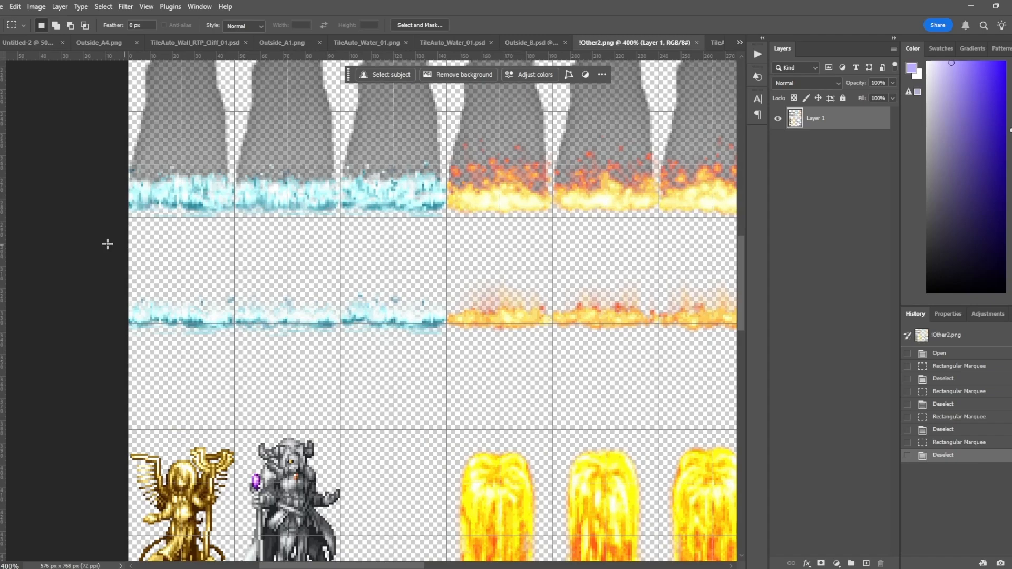
{"action": "left_click_drag", "start_coordinate": [127, 217], "coordinate": [447, 429]}
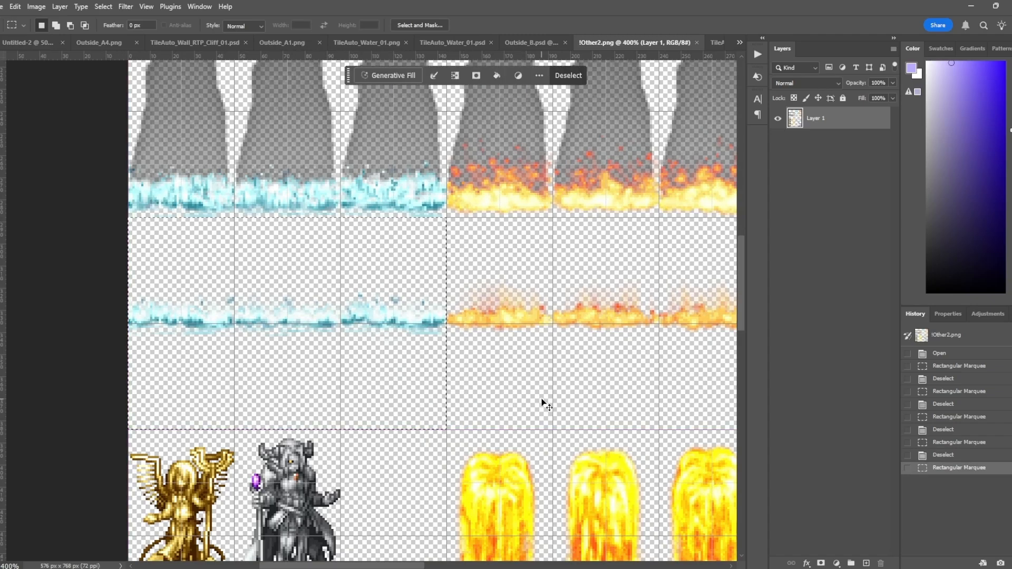
{"action": "left_click", "coordinate": [533, 42]}
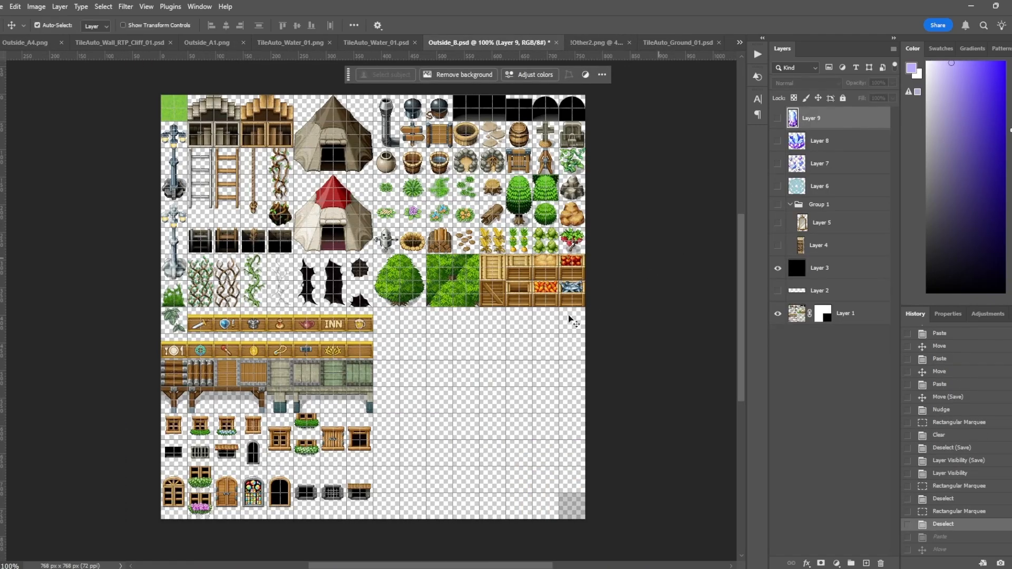
{"action": "key", "text": "ctrl+v"}
{"action": "left_click_drag", "start_coordinate": [396, 325], "coordinate": [440, 340]}
Align the pasted splash strip to the tile grid in the first empty cells below the round tree, and compare it with !Other2
{"action": "key", "text": "ctrl+equal"}
{"action": "key", "text": "ctrl+equal"}
{"action": "key", "text": "ctrl+equal"}
{"action": "key", "text": "ctrl+equal"}
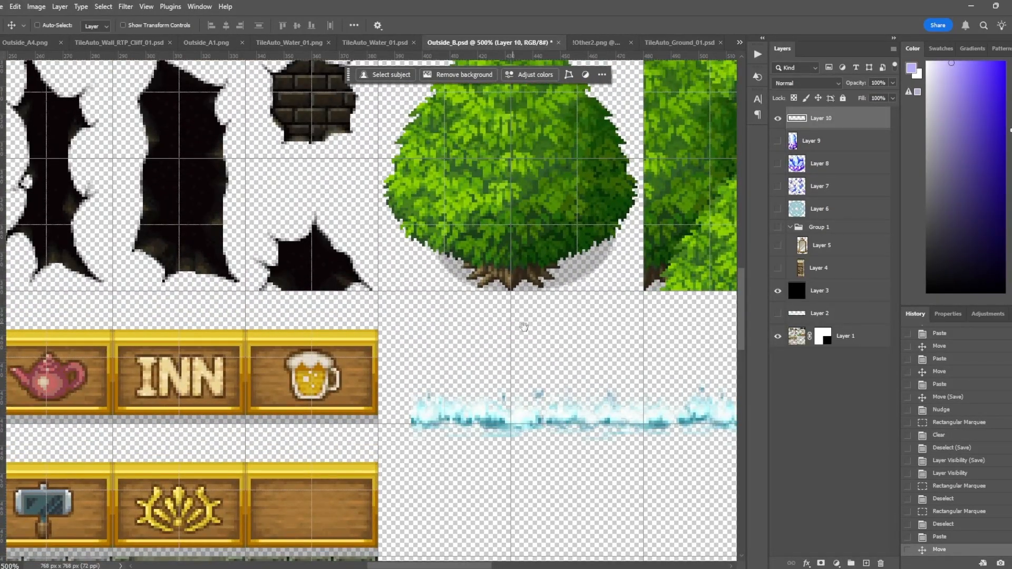
{"action": "left_click_drag", "start_coordinate": [524, 327], "coordinate": [464, 305]}
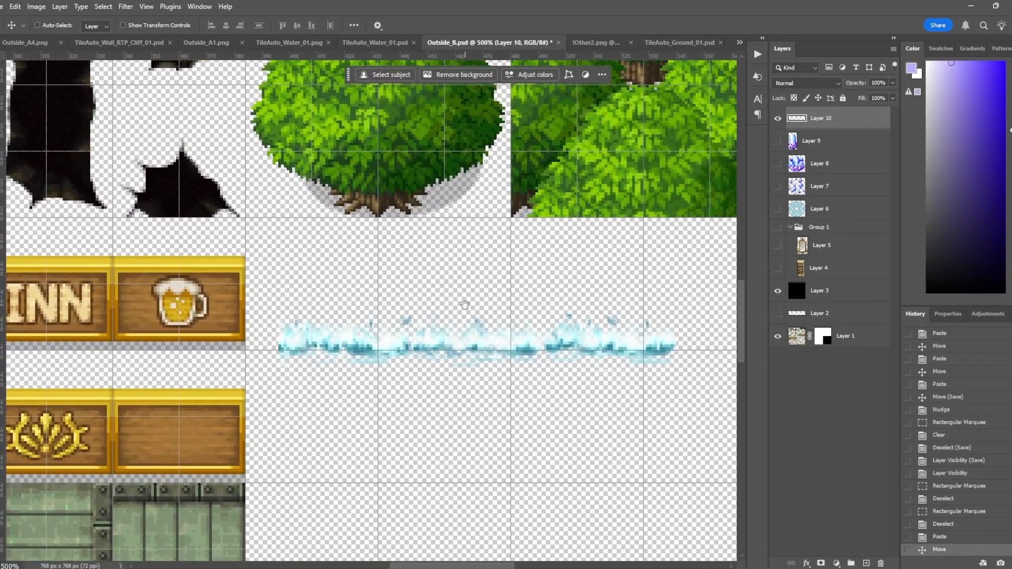
{"action": "key", "text": "ctrl+equal"}
{"action": "left_click_drag", "start_coordinate": [531, 342], "coordinate": [494, 342]}
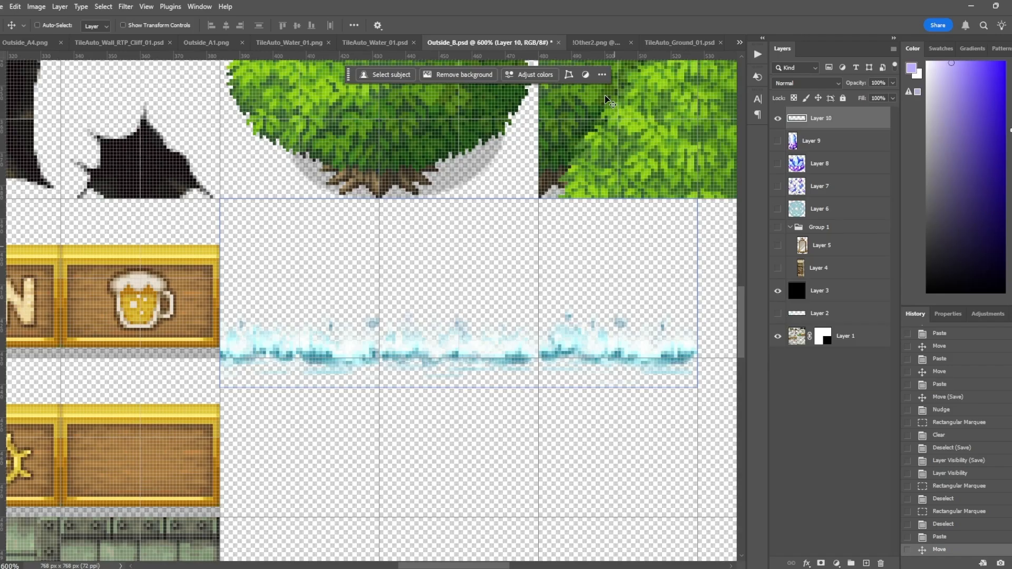
{"action": "left_click", "coordinate": [596, 43]}
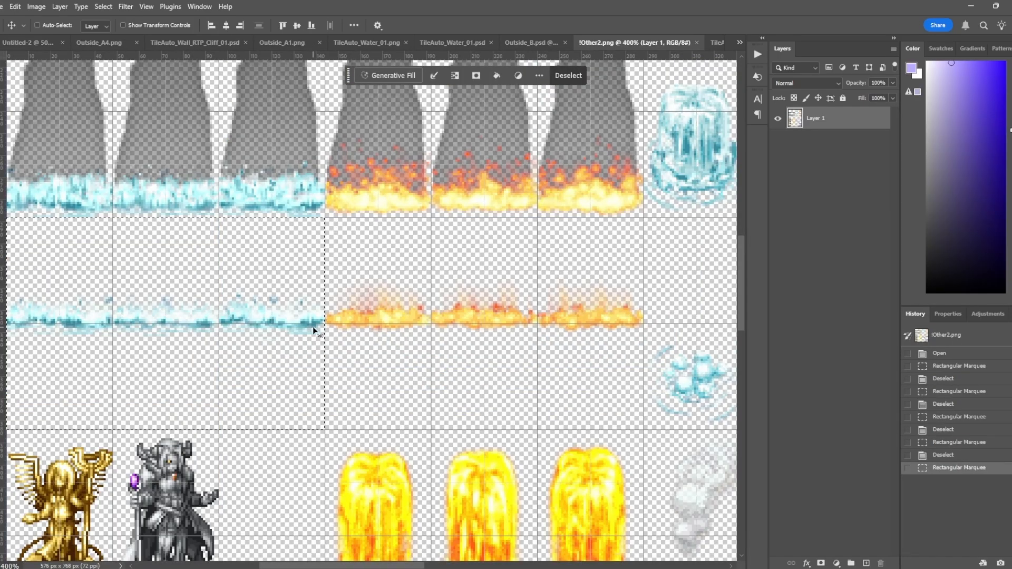
{"action": "left_click", "coordinate": [522, 44]}
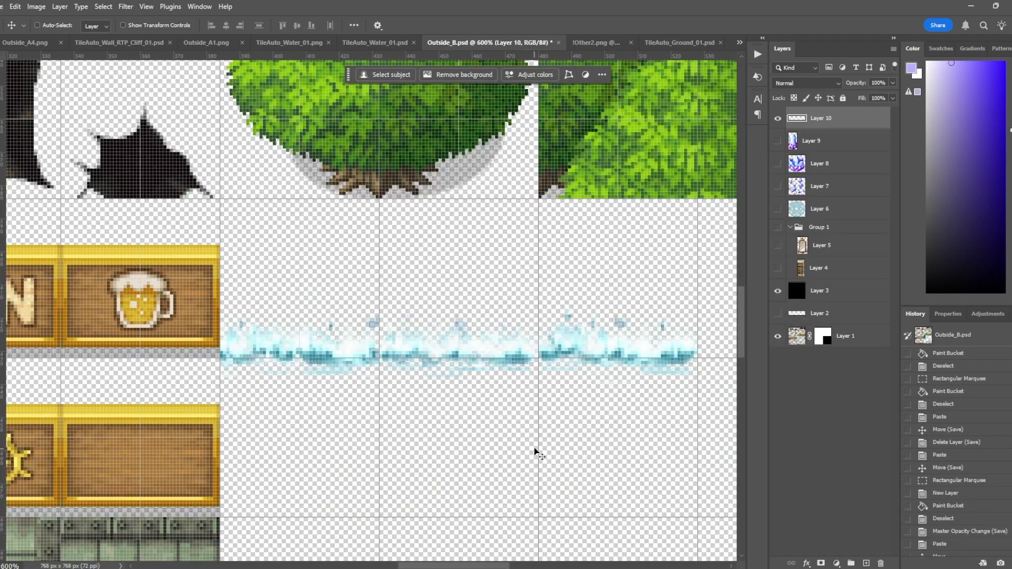
In Tiled, open the updated Outside_B tileset for editing and select the middle water splash tile
{"action": "key", "text": "ctrl+1"}
{"action": "key", "text": "alt+Tab"}
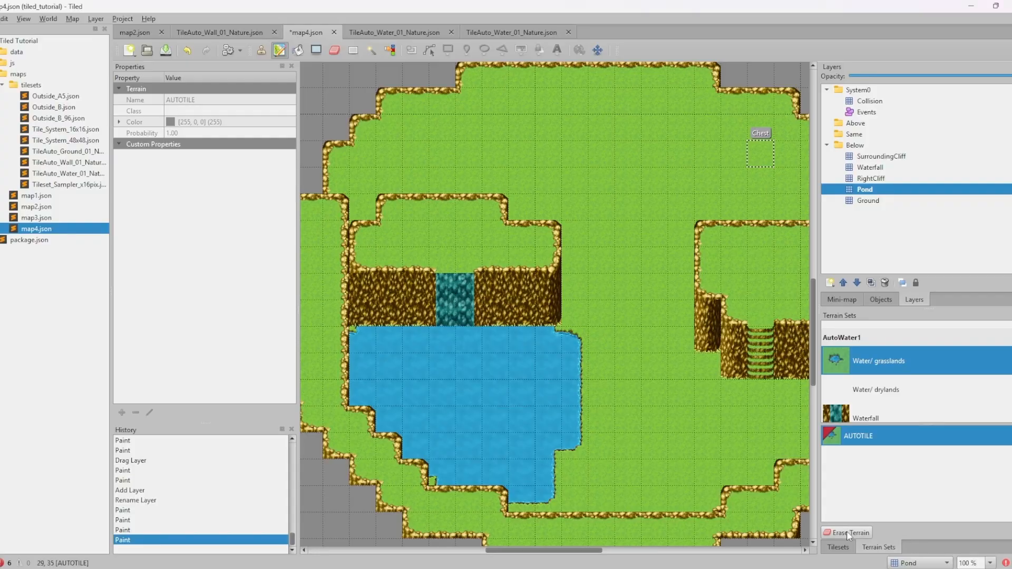
{"action": "left_click", "coordinate": [840, 548]}
{"action": "scroll", "coordinate": [973, 327], "scroll_direction": "down", "scroll_amount": 1}
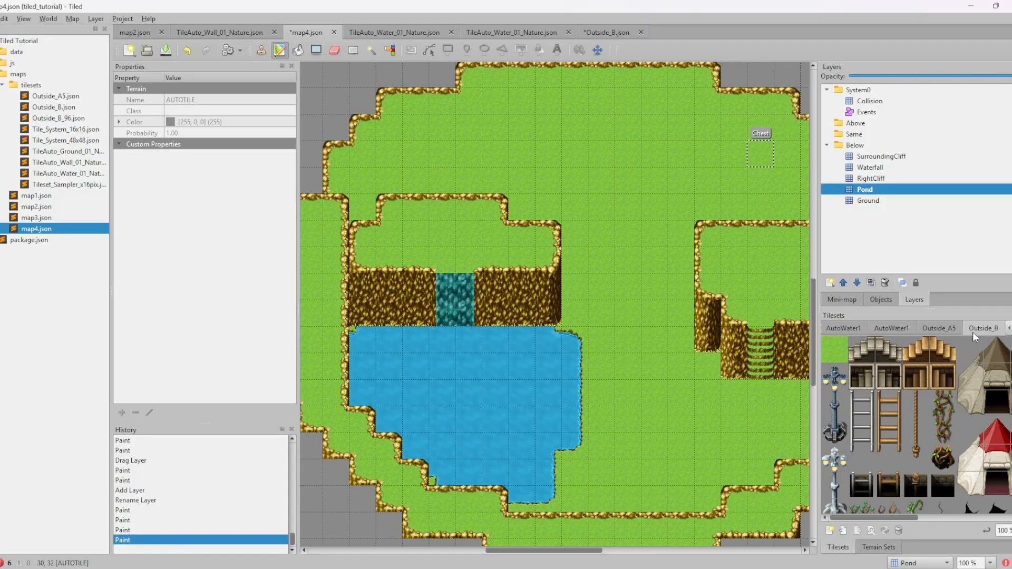
{"action": "right_click", "coordinate": [973, 328]}
{"action": "left_click", "coordinate": [957, 364]}
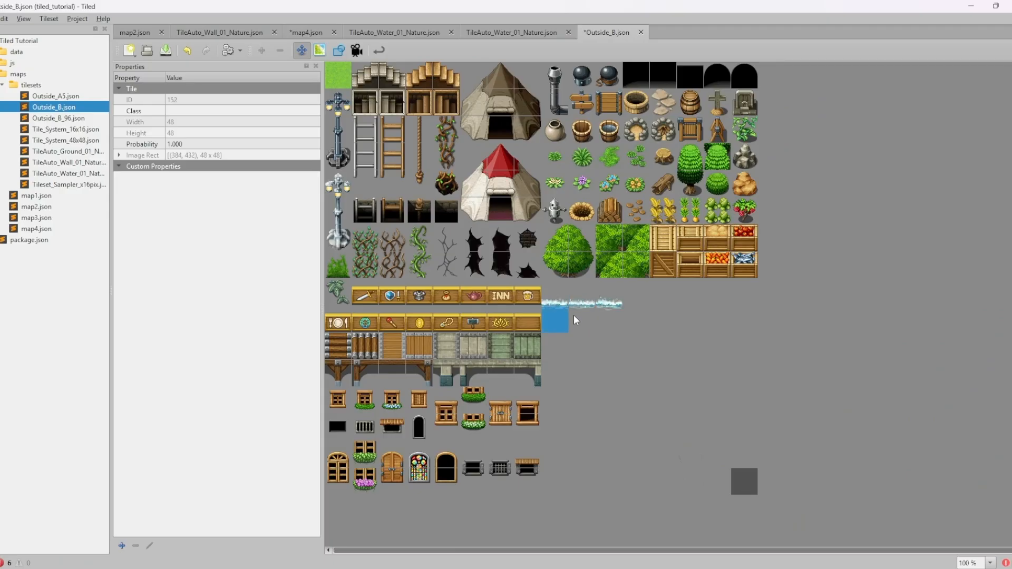
{"action": "left_click", "coordinate": [561, 294]}
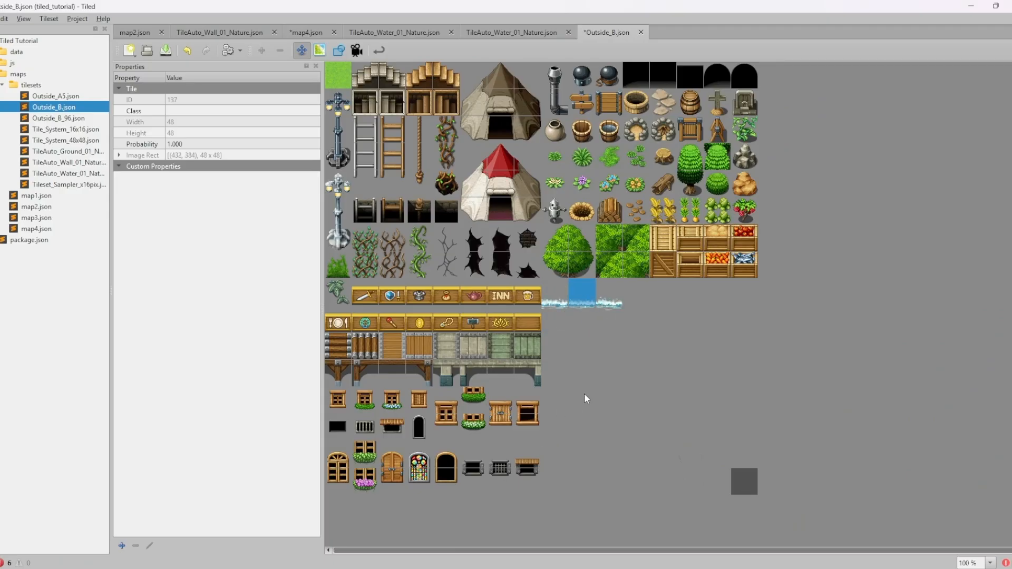
Switch to Photoshop and examine the three low splash frames in !Other2, working through them in playback order
{"action": "key", "text": "alt+Tab"}
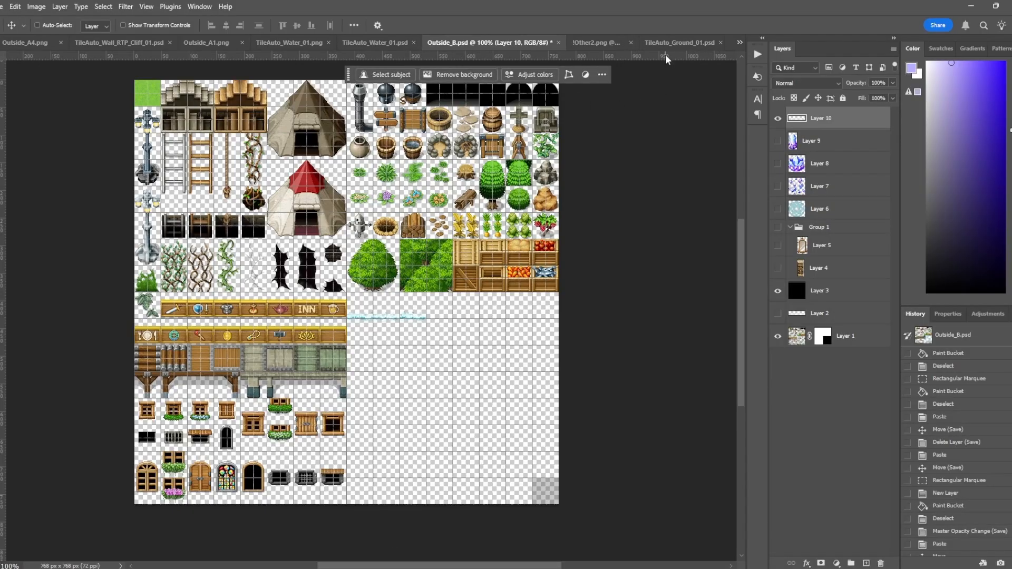
{"action": "left_click", "coordinate": [595, 43]}
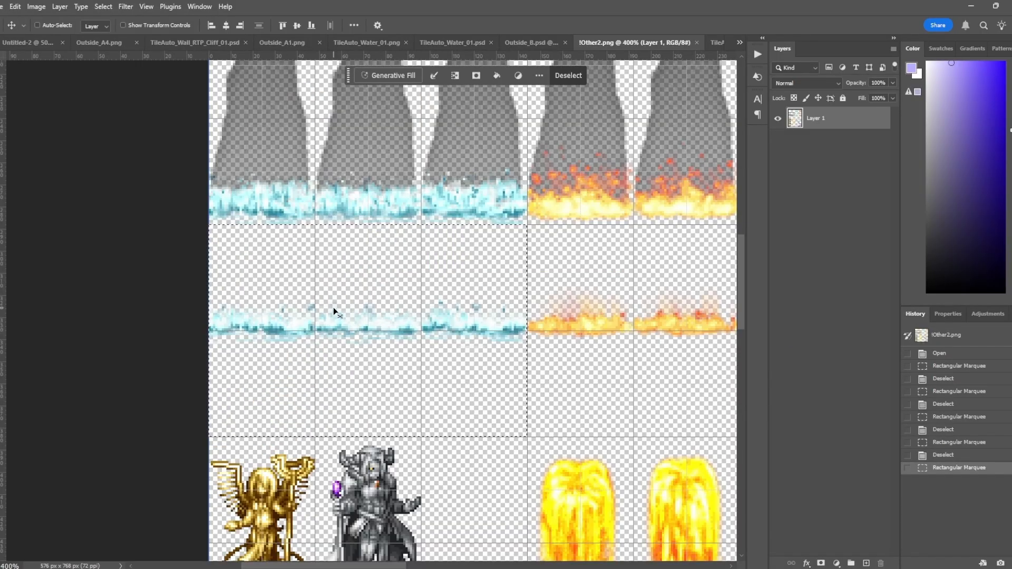
{"action": "key", "text": "m"}
{"action": "left_click", "coordinate": [178, 286]}
{"action": "left_click", "coordinate": [526, 305]}
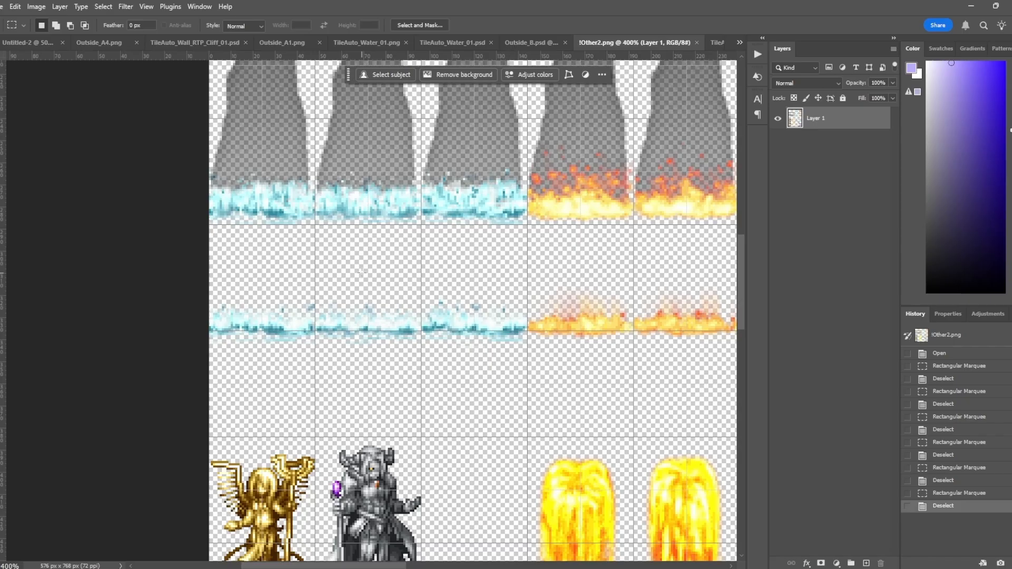
{"action": "left_click_drag", "start_coordinate": [330, 255], "coordinate": [384, 366]}
{"action": "left_click_drag", "start_coordinate": [246, 278], "coordinate": [301, 357]}
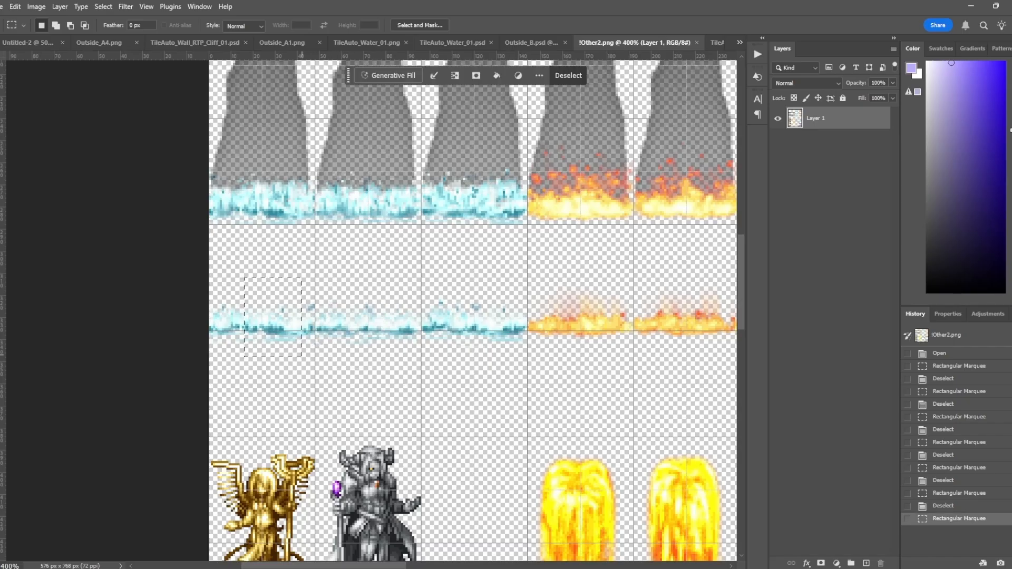
{"action": "left_click_drag", "start_coordinate": [321, 275], "coordinate": [399, 371]}
{"action": "left_click_drag", "start_coordinate": [444, 281], "coordinate": [511, 350]}
{"action": "left_click_drag", "start_coordinate": [354, 283], "coordinate": [405, 349]}
{"action": "left_click_drag", "start_coordinate": [232, 272], "coordinate": [287, 355]}
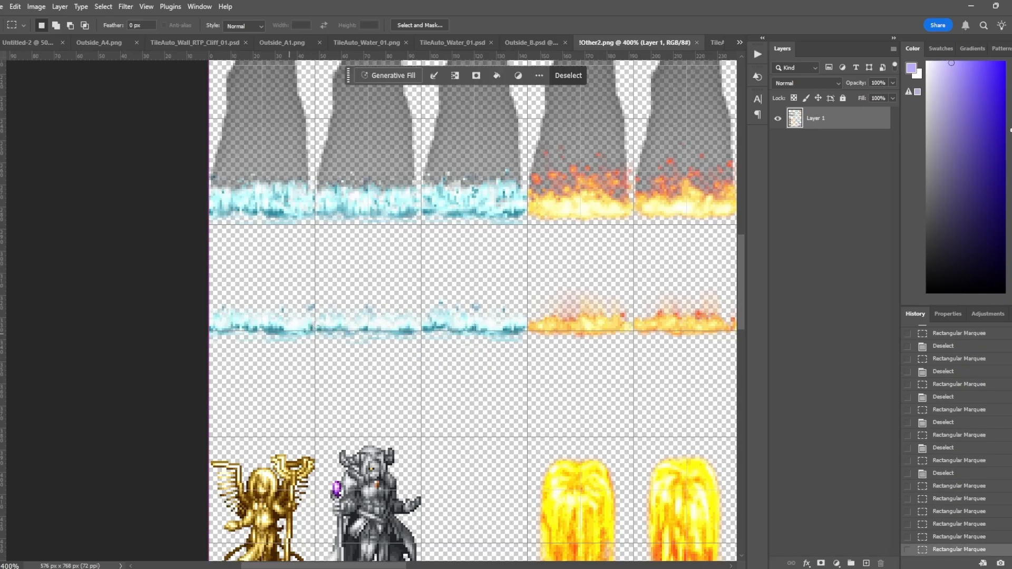
{"action": "left_click_drag", "start_coordinate": [353, 289], "coordinate": [401, 355]}
{"action": "left_click_drag", "start_coordinate": [441, 301], "coordinate": [484, 344]}
{"action": "left_click", "coordinate": [353, 311]}
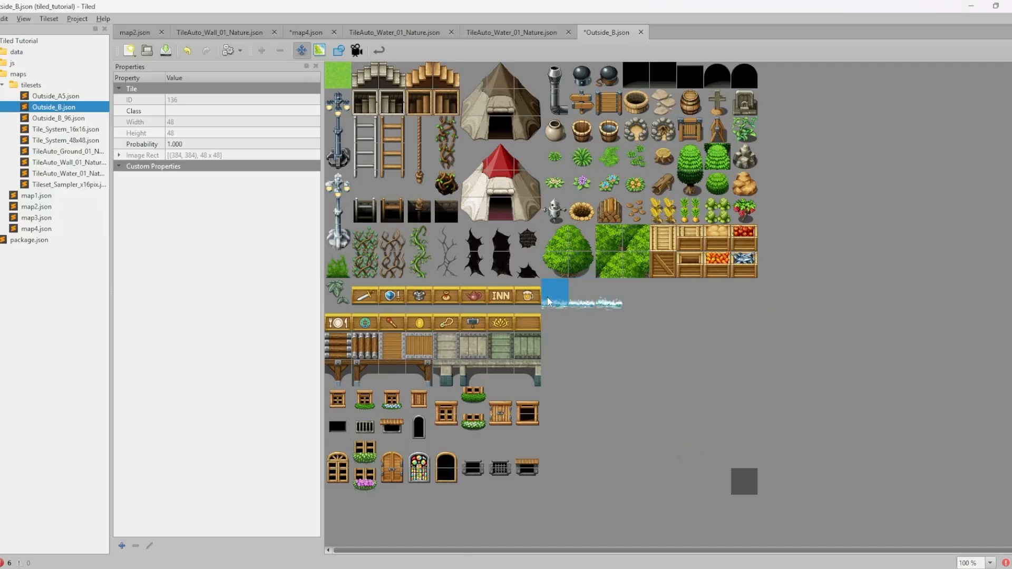
In Tiled's Tile Animation Editor, give the upper middle splash tile the frames middle, left, middle, right
{"action": "left_click", "coordinate": [357, 50]}
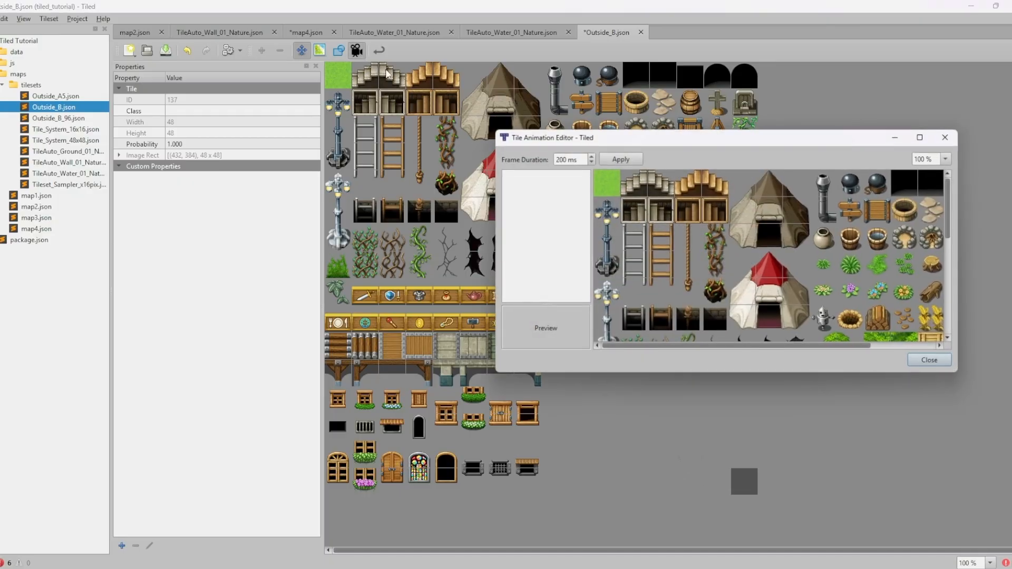
{"action": "scroll", "coordinate": [855, 288], "scroll_direction": "down", "scroll_amount": 3}
{"action": "scroll", "coordinate": [855, 289], "scroll_direction": "down", "scroll_amount": 2}
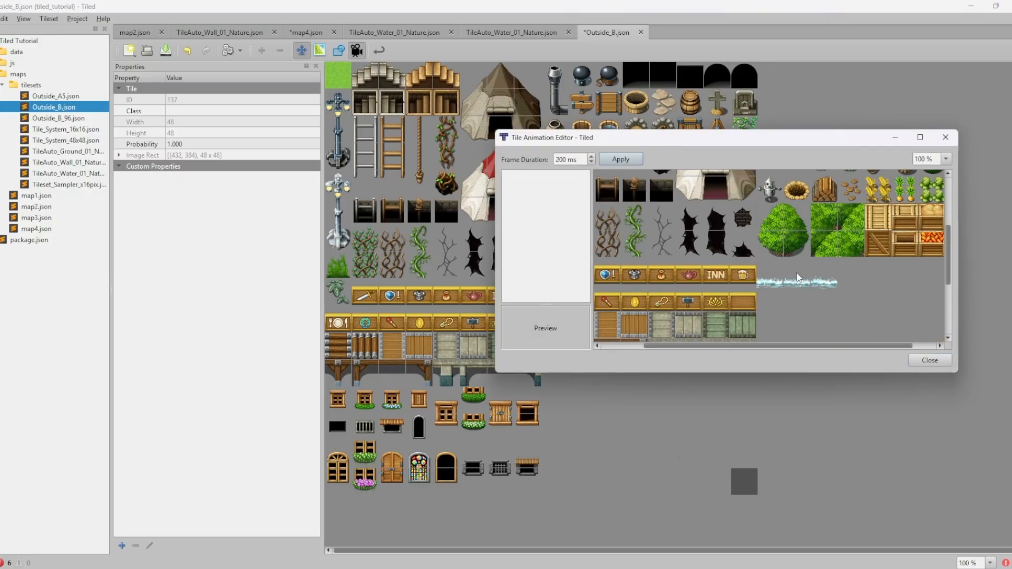
{"action": "double_click", "coordinate": [789, 273]}
{"action": "double_click", "coordinate": [773, 270]}
{"action": "double_click", "coordinate": [798, 276]}
{"action": "double_click", "coordinate": [820, 272]}
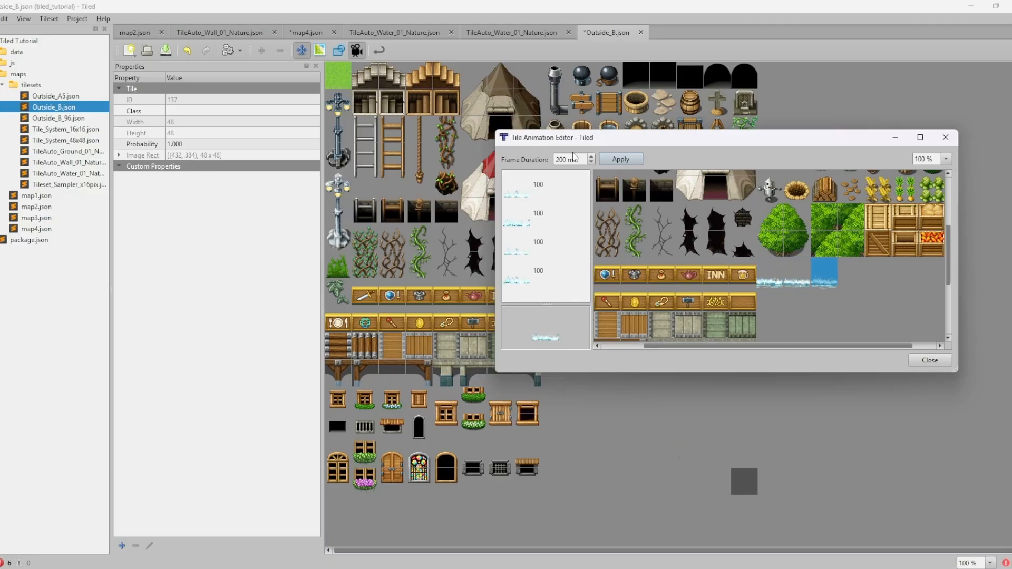
Apply a 200 ms duration to all four frames of the upper splash tile and close the animation editor
{"action": "left_click_drag", "start_coordinate": [561, 191], "coordinate": [561, 292]}
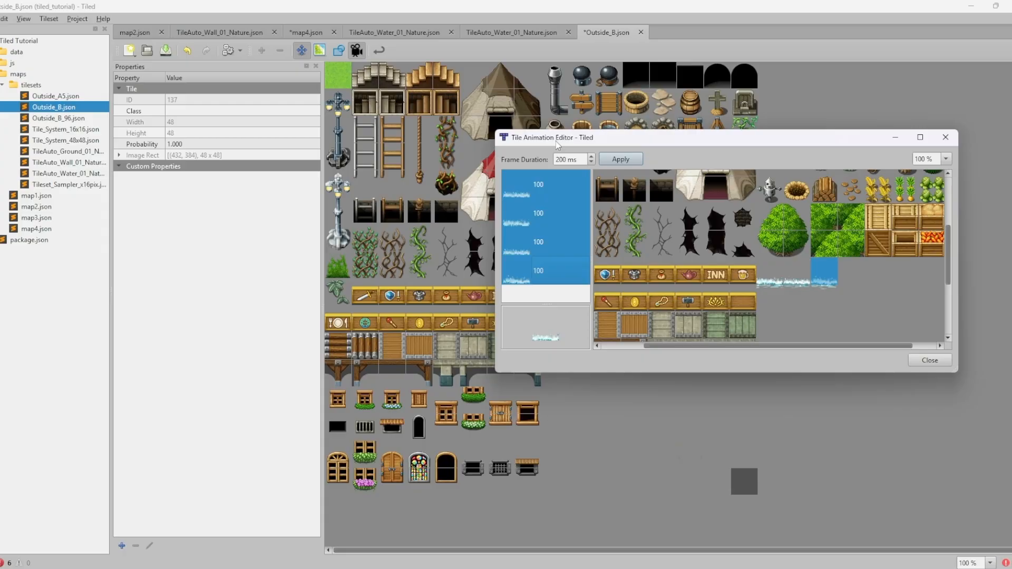
{"action": "left_click", "coordinate": [549, 278]}
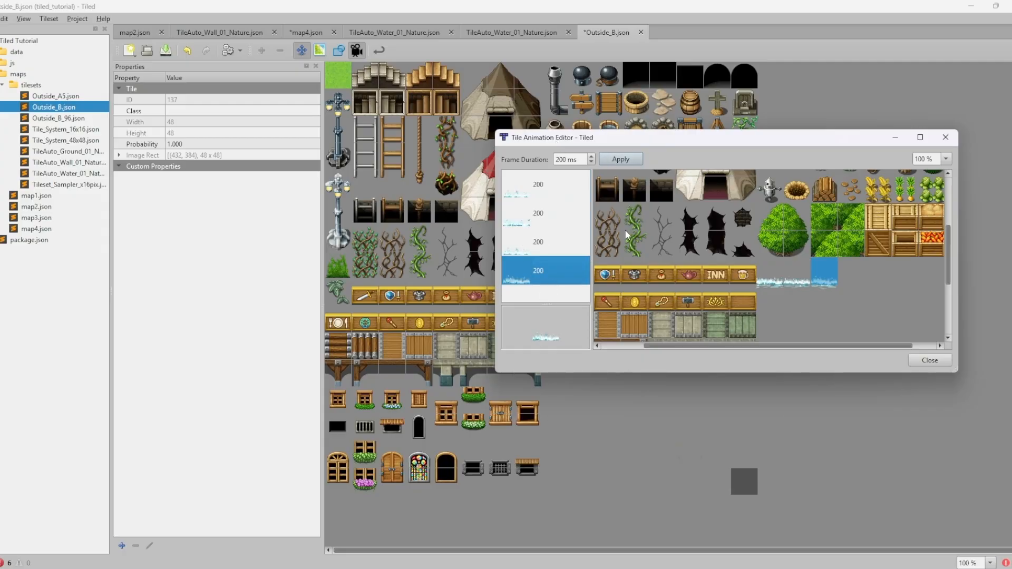
{"action": "left_click", "coordinate": [929, 360]}
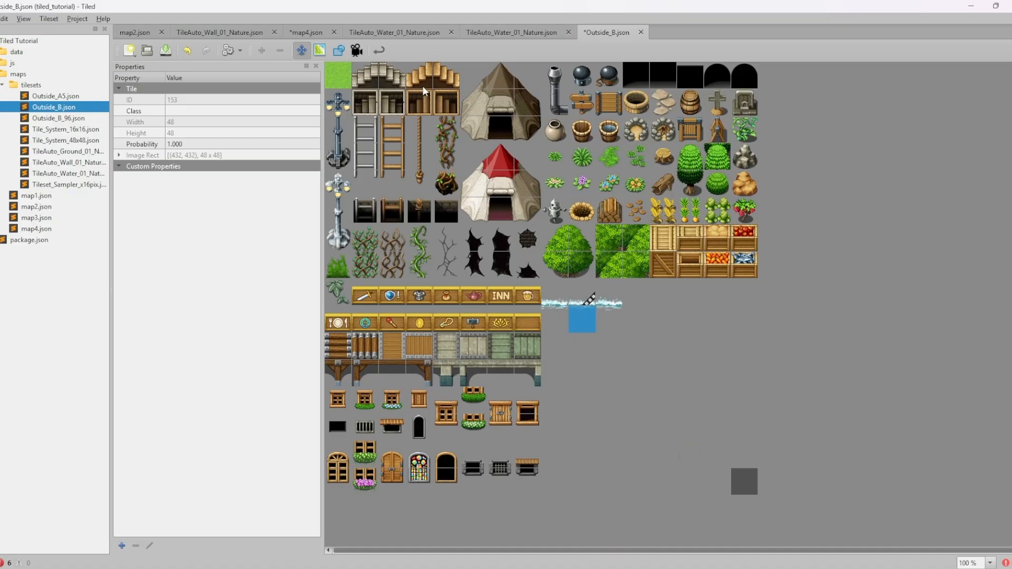
Animate the middle splash tile of the lower row with the lower-row frames middle, left, middle, right
{"action": "left_click", "coordinate": [357, 50]}
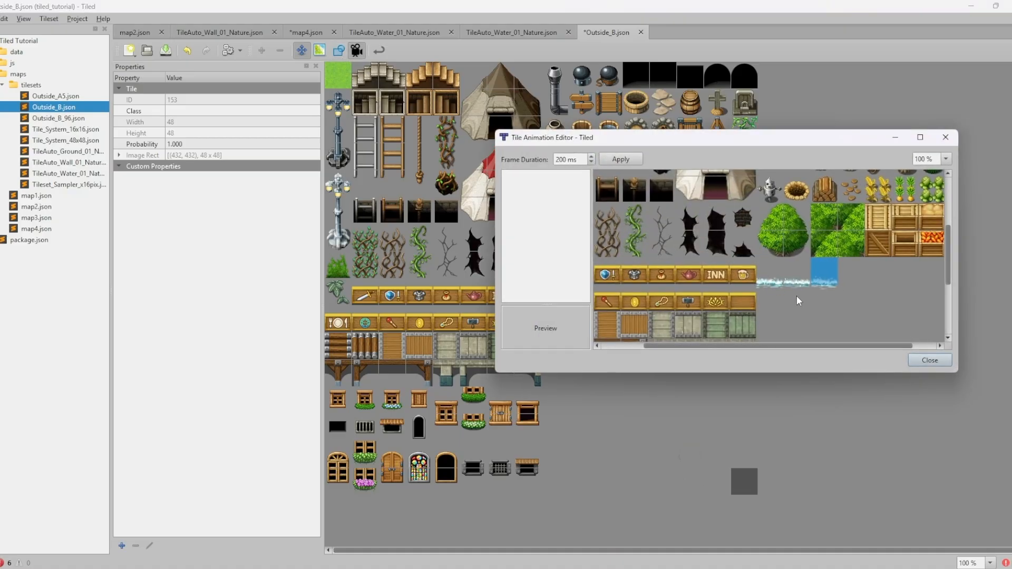
{"action": "double_click", "coordinate": [793, 294]}
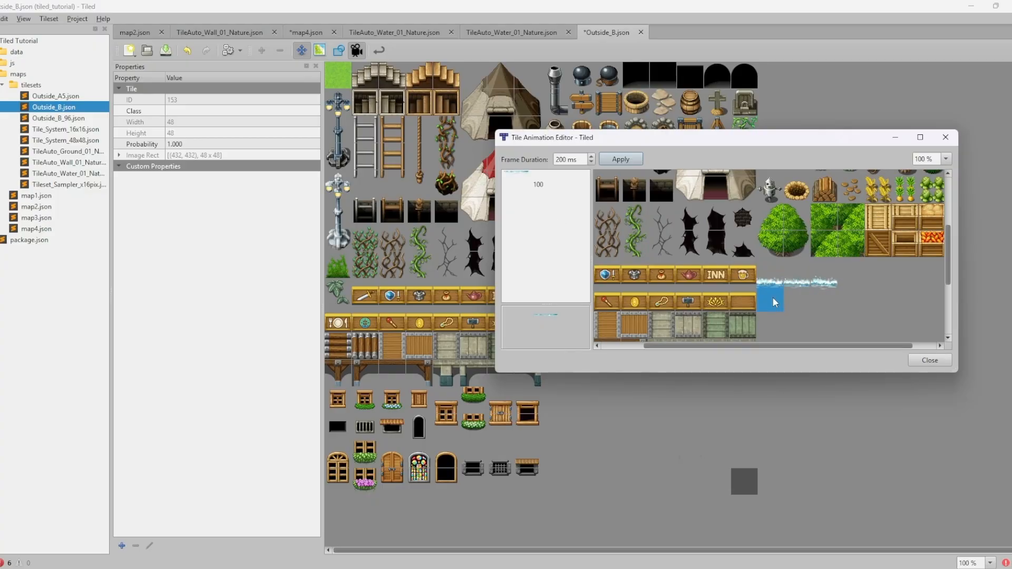
{"action": "double_click", "coordinate": [773, 296]}
{"action": "double_click", "coordinate": [800, 300]}
{"action": "double_click", "coordinate": [820, 299]}
Apply a 200 ms duration to all four frames of the lower splash tile and close the animation editor
{"action": "left_click", "coordinate": [536, 195]}
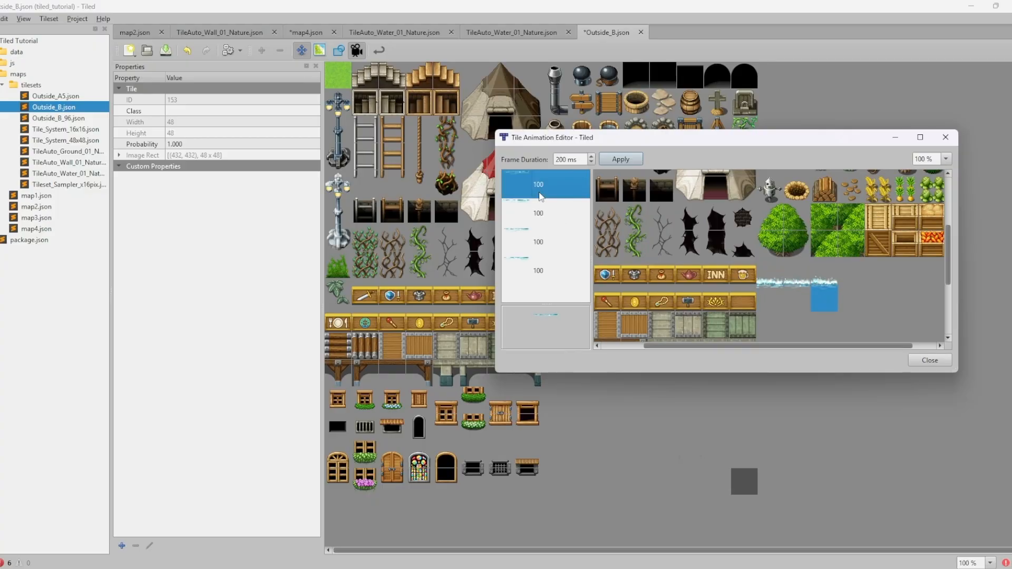
{"action": "left_click", "coordinate": [565, 266], "text": "shift"}
{"action": "left_click", "coordinate": [544, 242]}
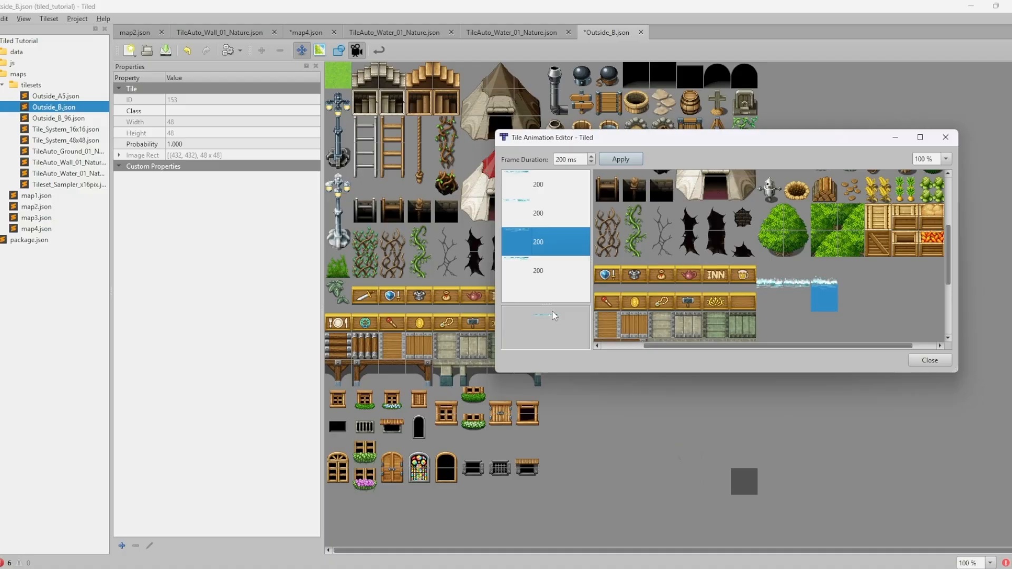
{"action": "left_click", "coordinate": [930, 360]}
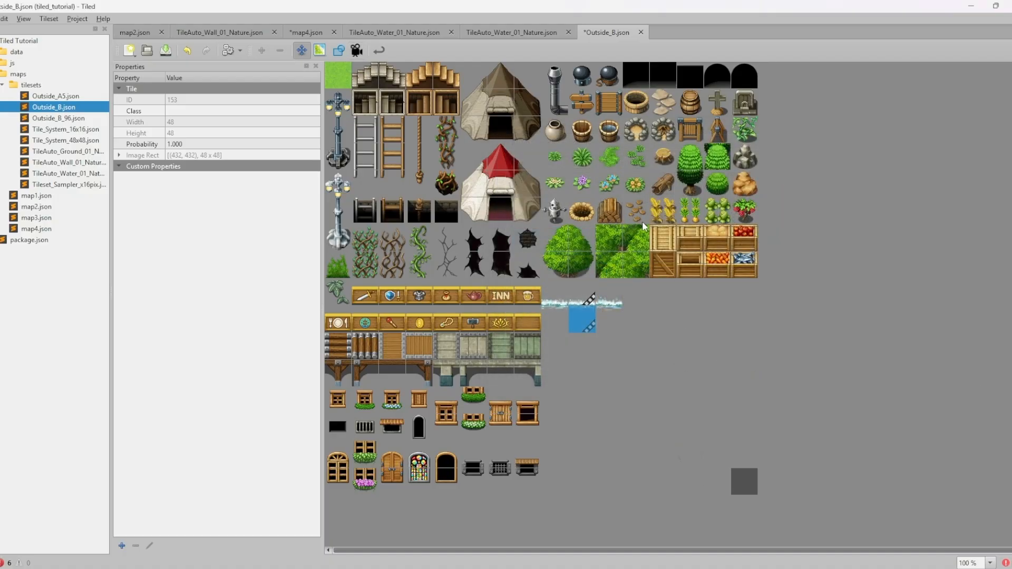
In map4, add a tile layer named WaterfallSplash and move it directly above the Waterfall layer
{"action": "left_click", "coordinate": [317, 33]}
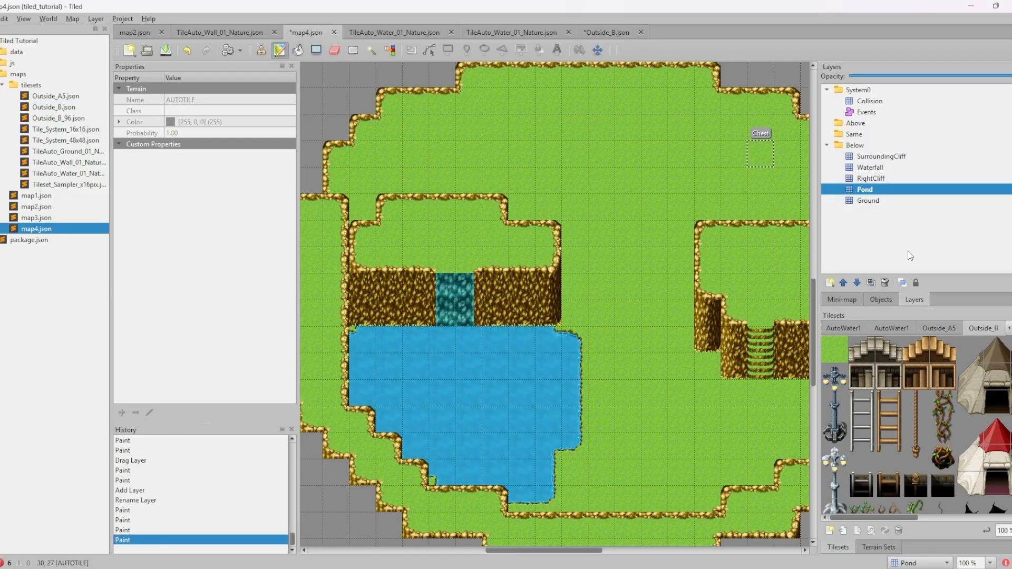
{"action": "left_click", "coordinate": [829, 283]}
{"action": "left_click", "coordinate": [846, 293]}
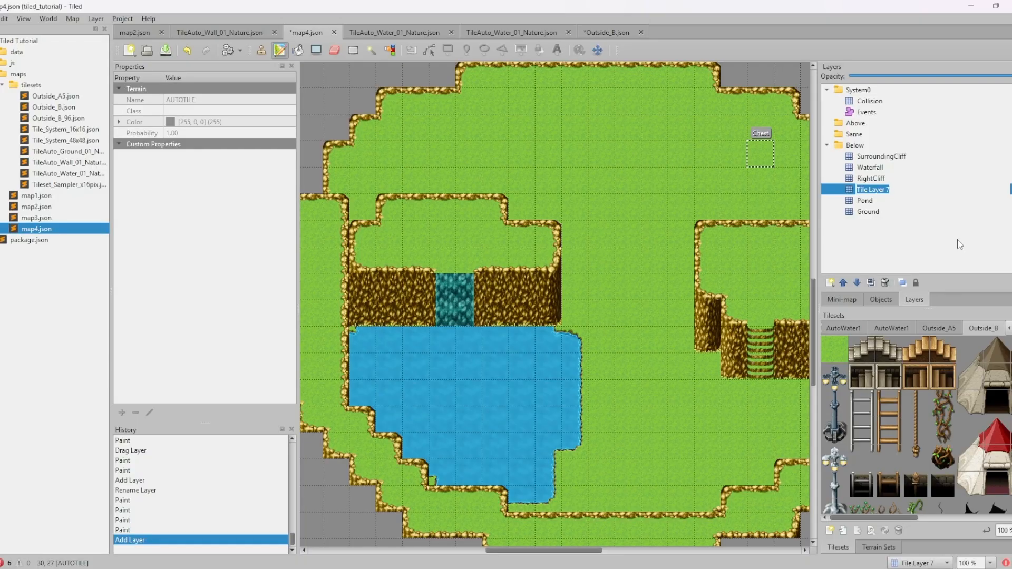
{"action": "type", "text": "Waterf"}
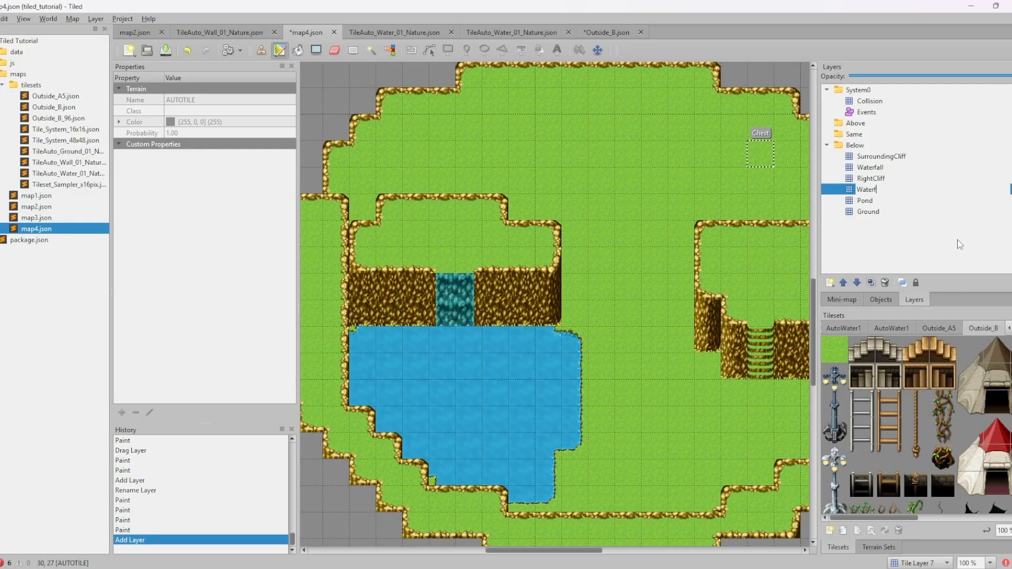
{"action": "type", "text": "allSplash"}
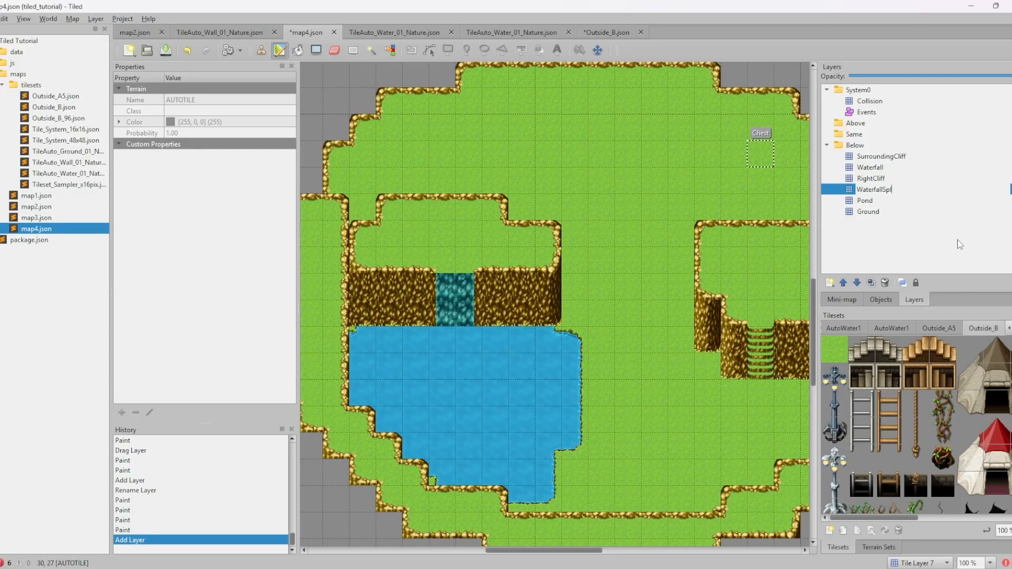
{"action": "key", "text": "Return"}
{"action": "left_click_drag", "start_coordinate": [881, 190], "coordinate": [883, 166]}
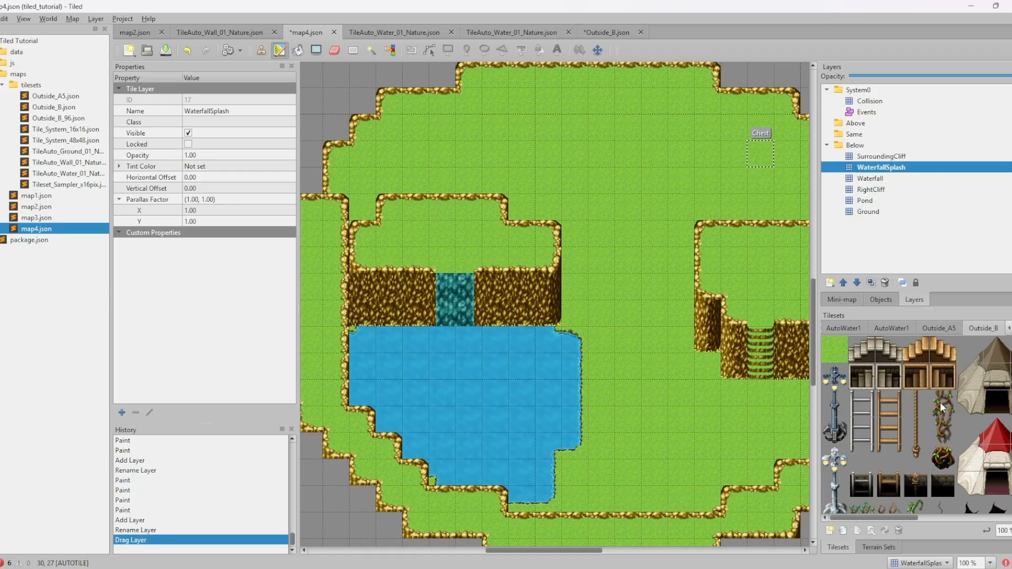
Paint the two-tile-tall animated splash from Outside_B across the waterfall's upper edge and its base at the pond
{"action": "scroll", "coordinate": [938, 467], "scroll_direction": "down", "scroll_amount": 5}
{"action": "left_click_drag", "start_coordinate": [905, 516], "coordinate": [994, 516]}
{"action": "left_click_drag", "start_coordinate": [877, 433], "coordinate": [883, 464]}
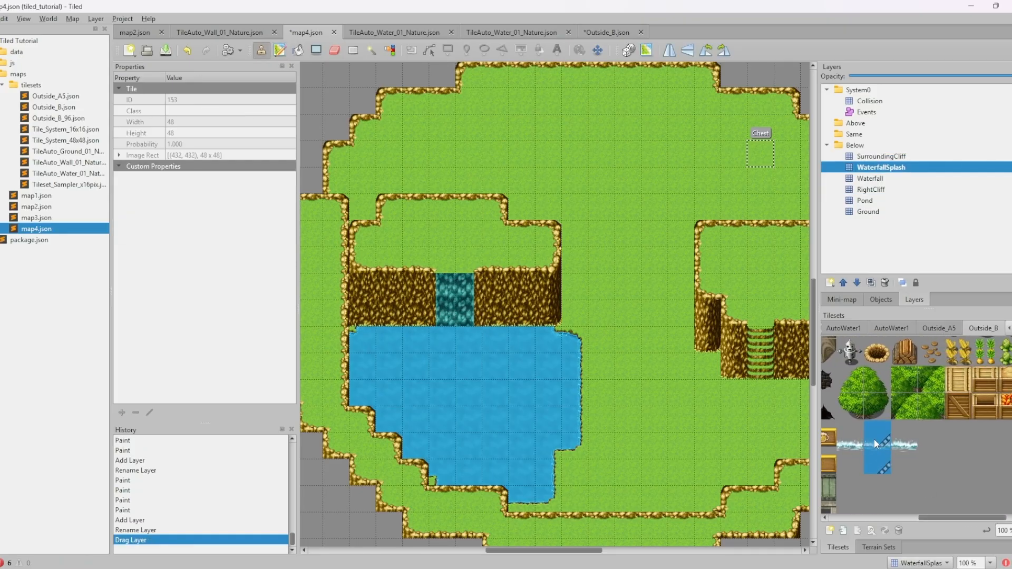
{"action": "left_click", "coordinate": [477, 287]}
{"action": "left_click", "coordinate": [447, 287]}
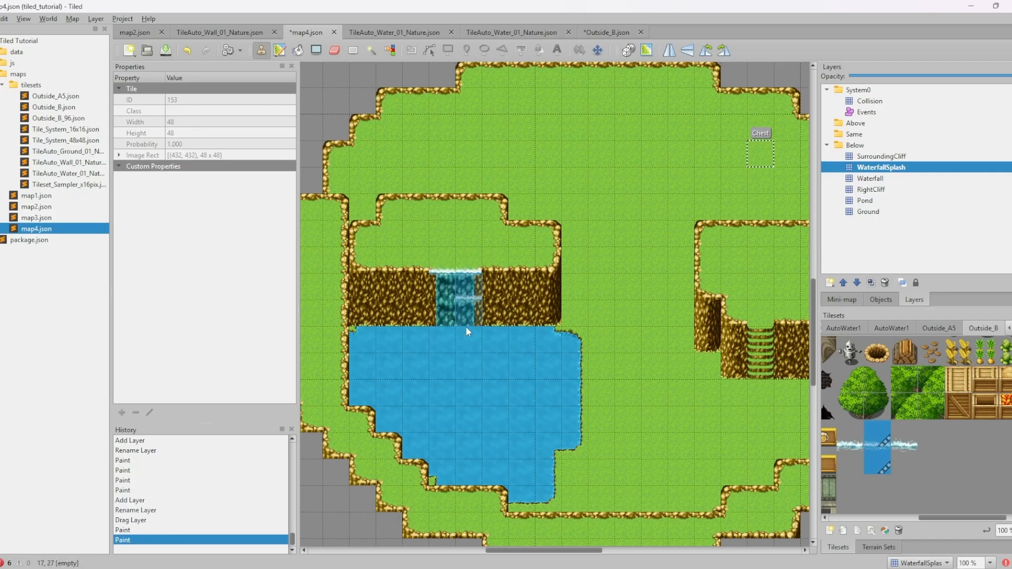
{"action": "left_click", "coordinate": [468, 333]}
{"action": "left_click", "coordinate": [451, 337]}
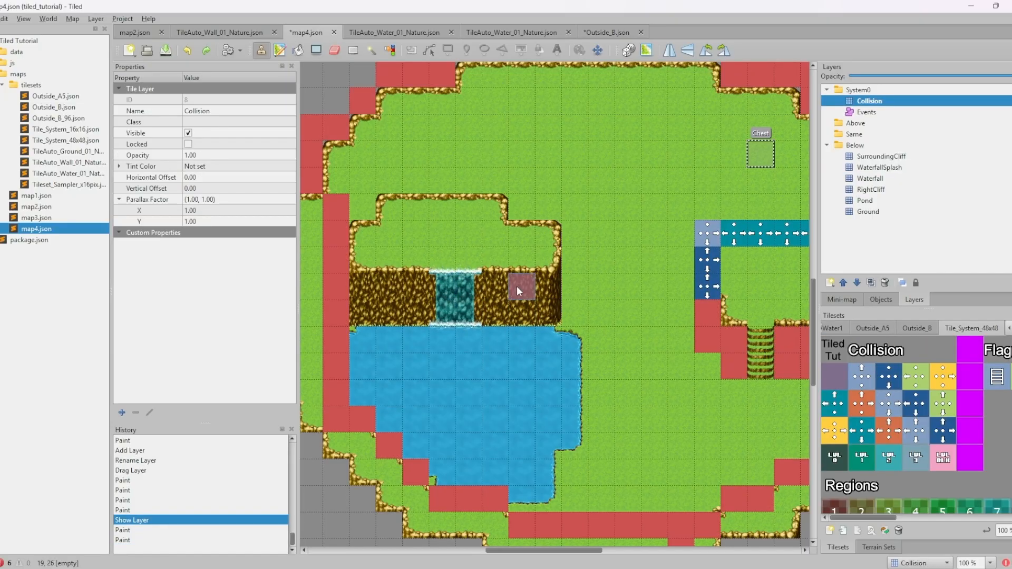
Paint full collision tiles along the pond's right bank and lower the Collision layer's opacity so the map shows through
{"action": "left_click", "coordinate": [531, 497]}
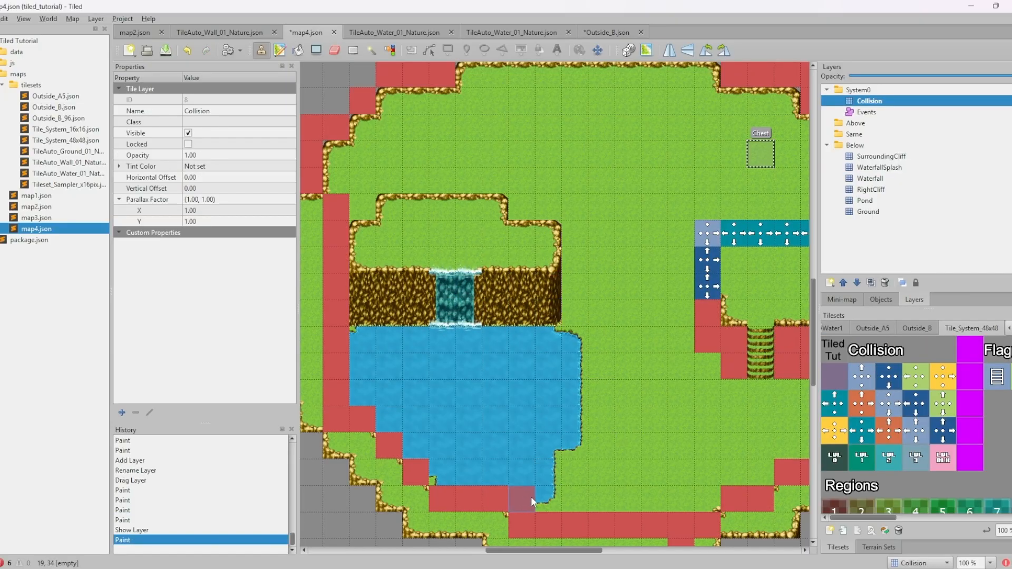
{"action": "left_click_drag", "start_coordinate": [545, 494], "coordinate": [549, 447]}
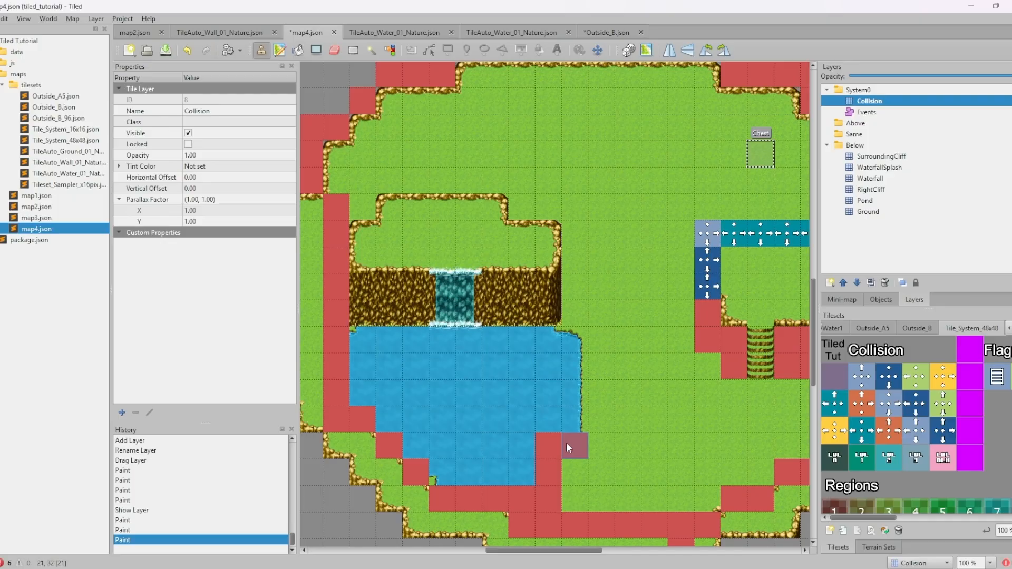
{"action": "left_click", "coordinate": [555, 337]}
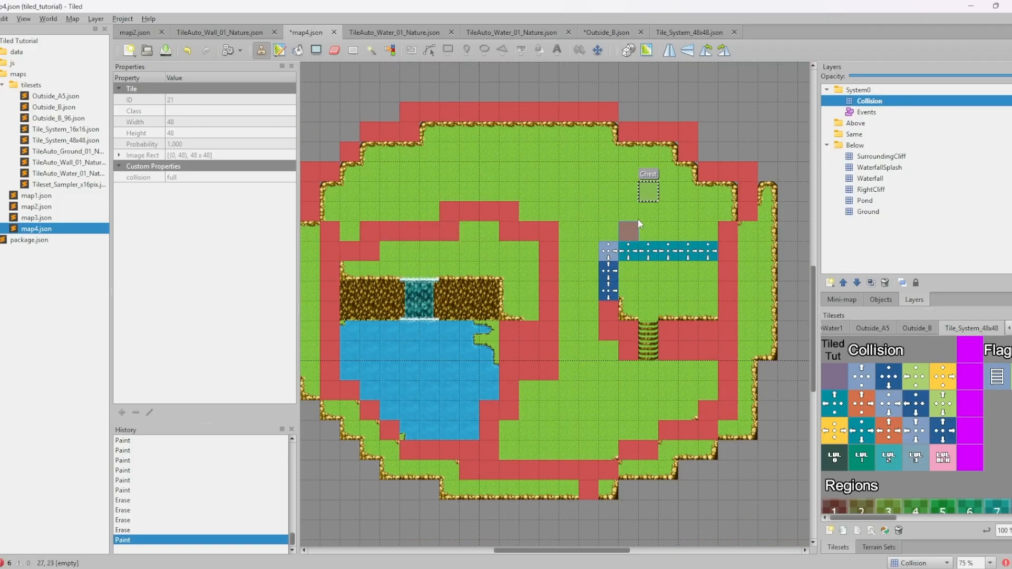
{"action": "left_click", "coordinate": [924, 92]}
{"action": "left_click_drag", "start_coordinate": [1008, 76], "coordinate": [970, 77]}
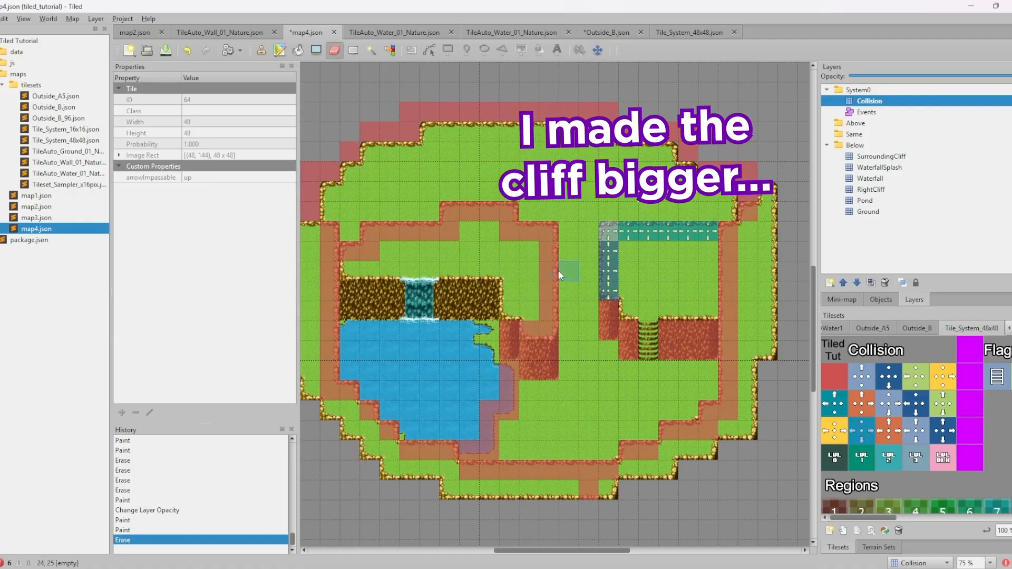
Select the two-tile-tall vertical wooden plank piece in the third column of the Outside_A5 tileset
{"action": "left_click", "coordinate": [906, 329]}
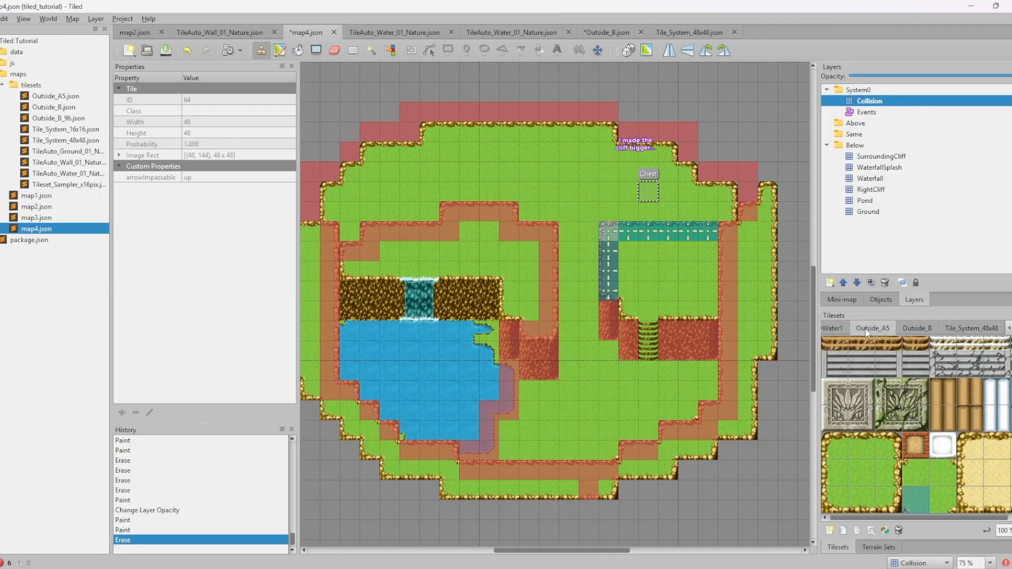
{"action": "left_click", "coordinate": [873, 328]}
{"action": "left_click", "coordinate": [891, 384]}
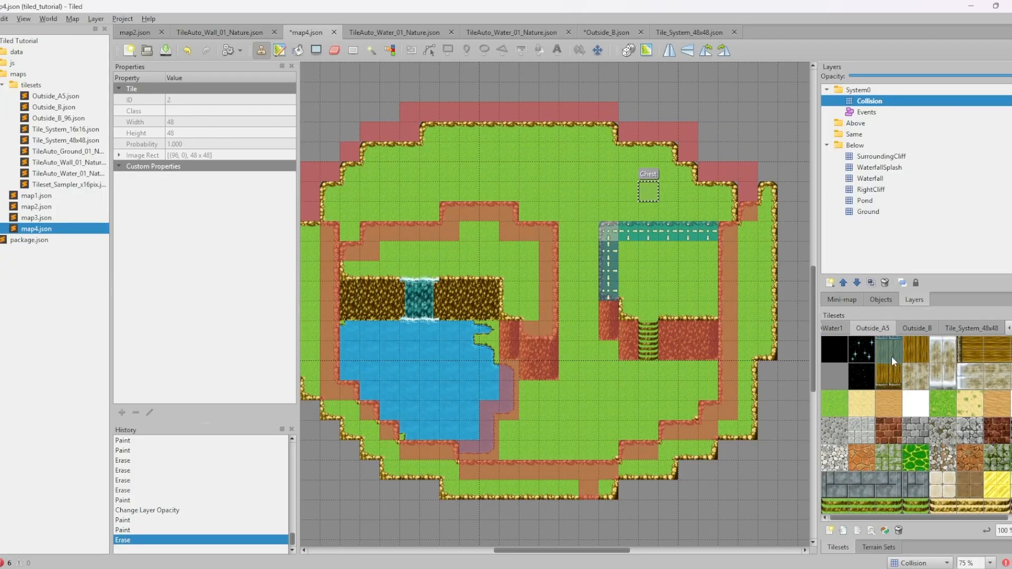
{"action": "left_click_drag", "start_coordinate": [891, 357], "coordinate": [890, 375]}
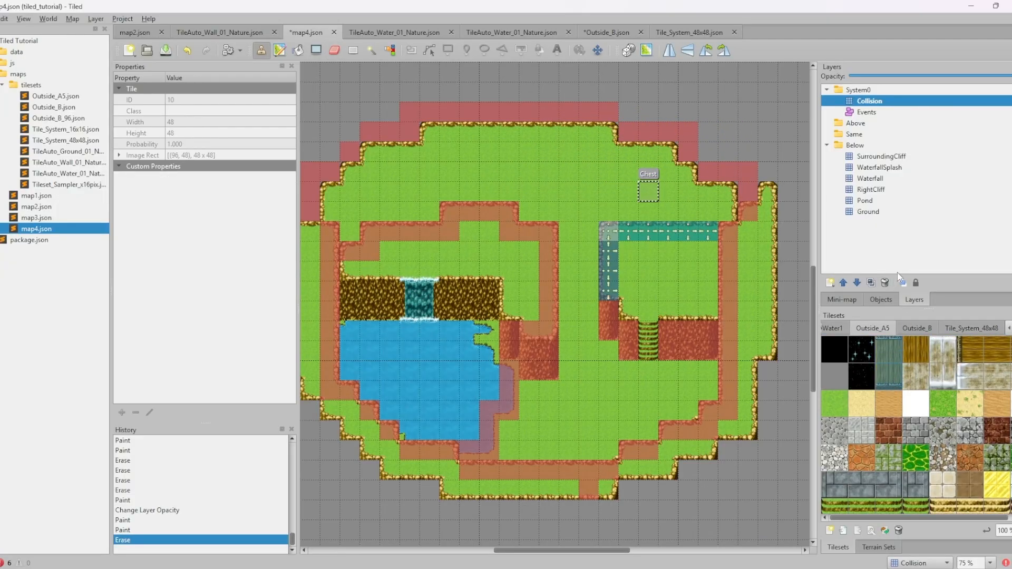
Add a tile layer named BridgeAbove and place it inside the Above group
{"action": "left_click", "coordinate": [856, 125]}
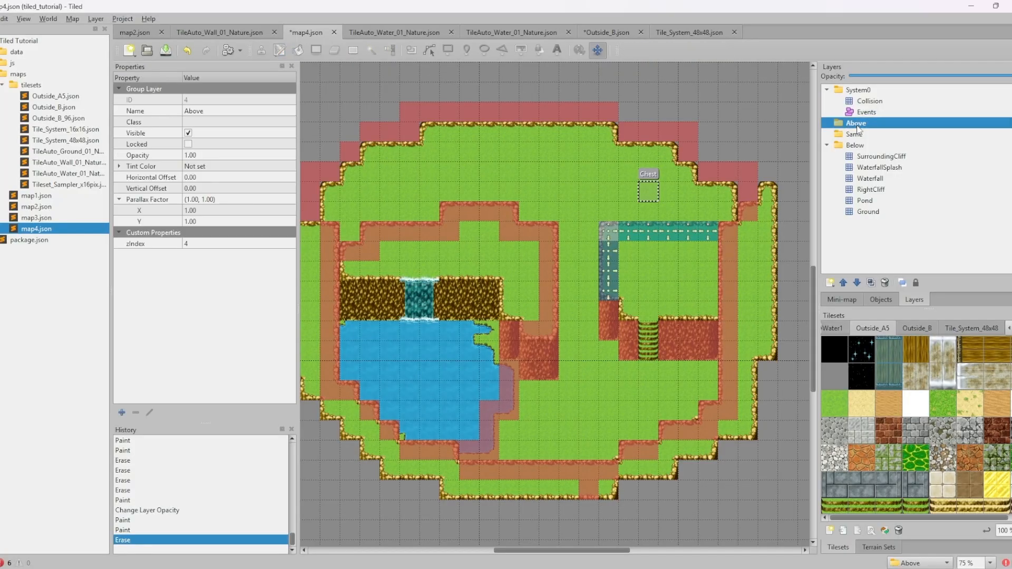
{"action": "left_click", "coordinate": [830, 283]}
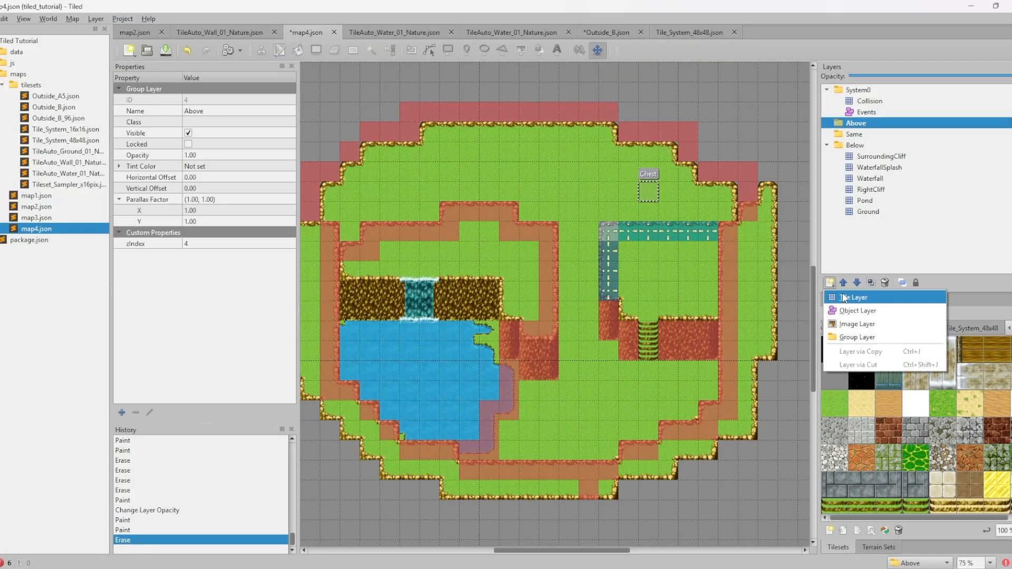
{"action": "left_click", "coordinate": [850, 293]}
{"action": "type", "text": "Br"}
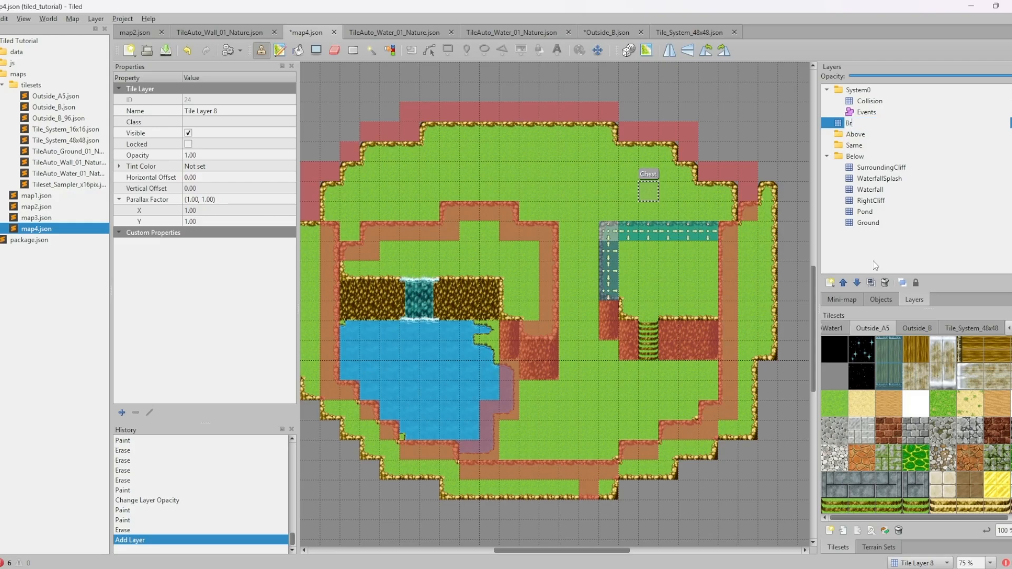
{"action": "type", "text": "idgeAbove"}
{"action": "key", "text": "Return"}
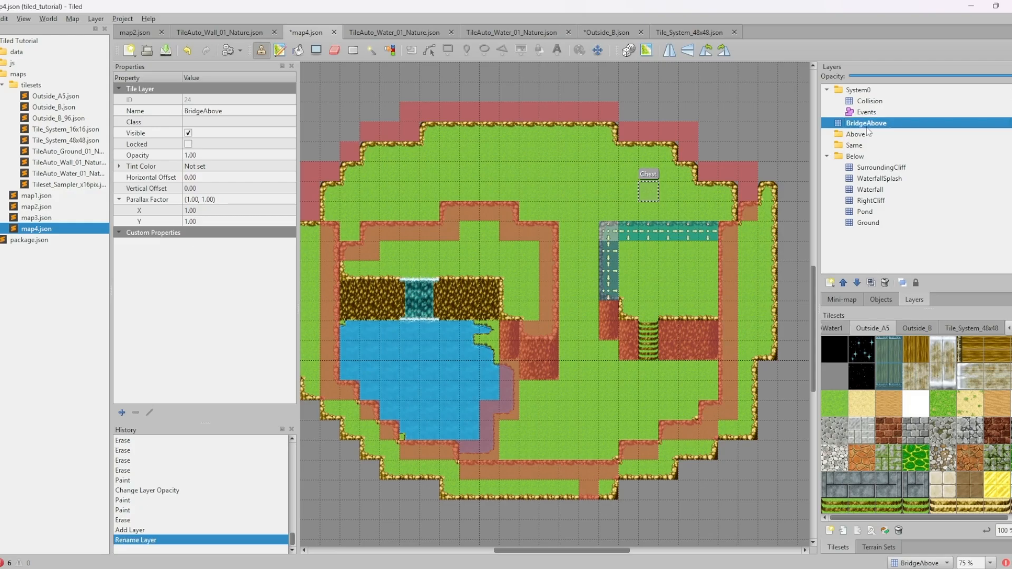
{"action": "left_click_drag", "start_coordinate": [867, 123], "coordinate": [864, 135]}
Paint the two-tile-tall wooden plank piece two tiles wide across the gap between the cliffs, and hide the Collision layer
{"action": "left_click", "coordinate": [885, 376]}
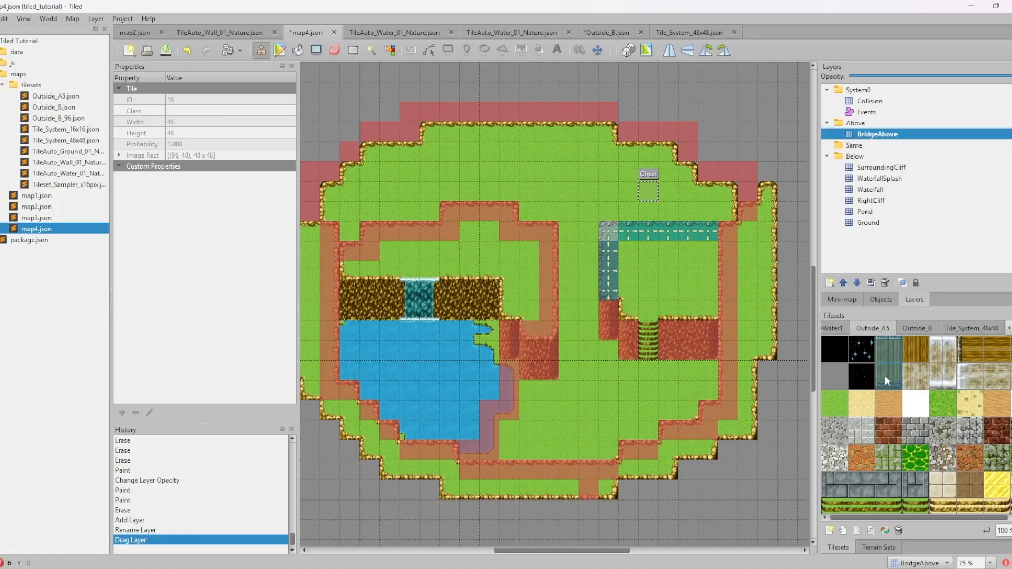
{"action": "left_click_drag", "start_coordinate": [589, 279], "coordinate": [570, 280]}
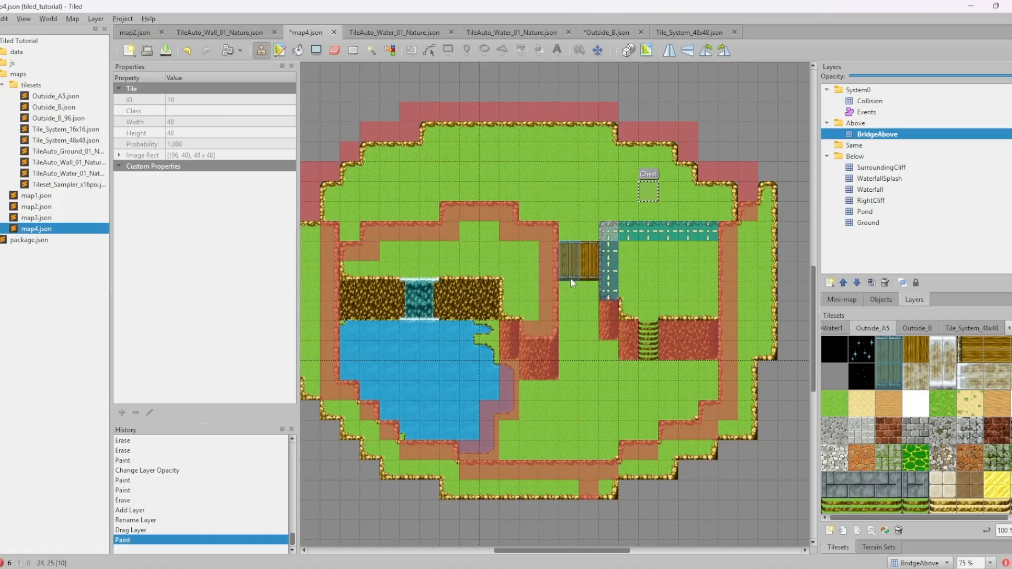
{"action": "key", "text": "ctrl+equal"}
{"action": "key", "text": "ctrl+equal"}
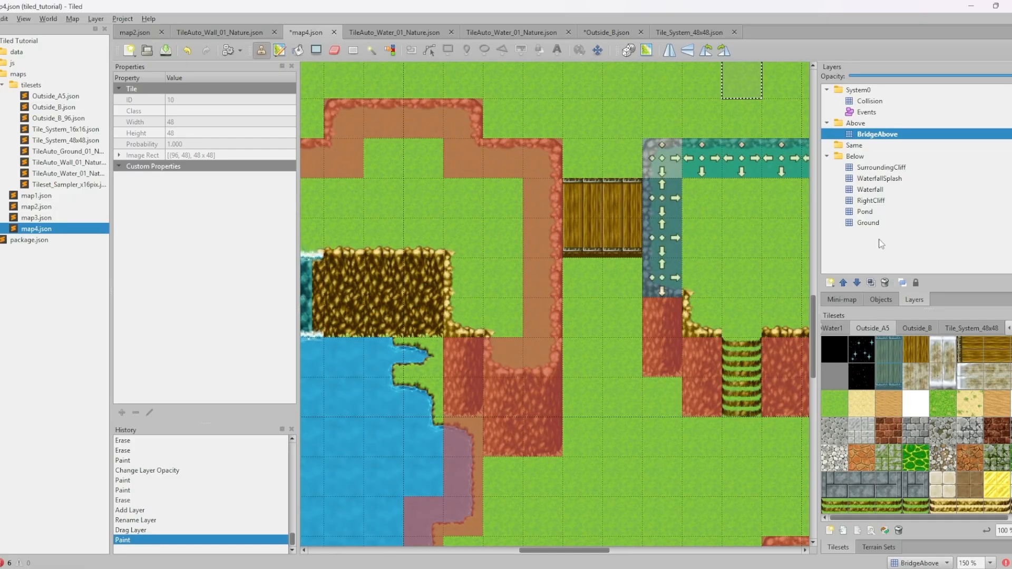
{"action": "left_click", "coordinate": [1010, 101]}
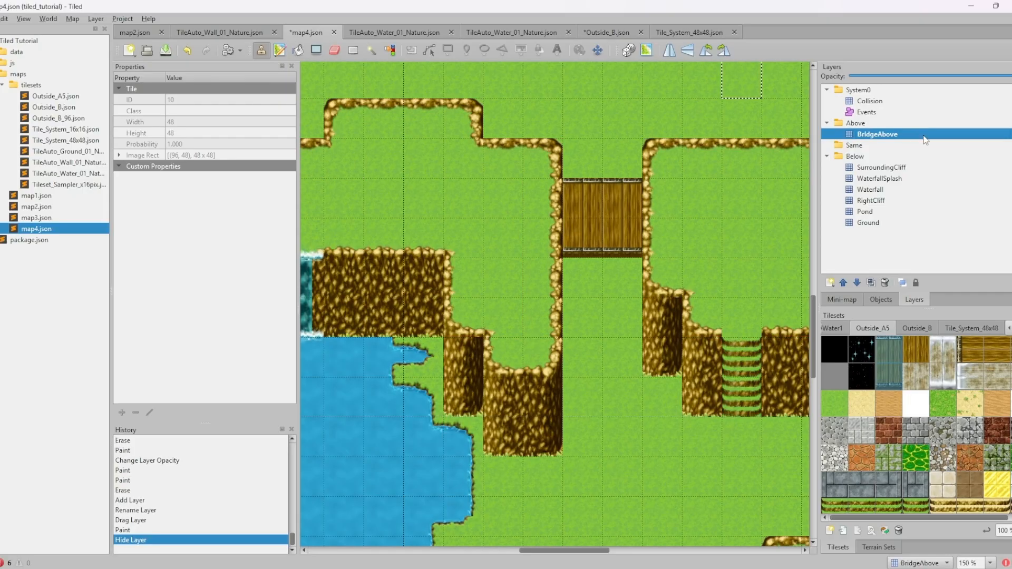
On the RightCliff layer, open the cliff edges at both ends of the bridge using the grass tiles from Outside_A5
{"action": "middle_click_drag", "start_coordinate": [647, 254], "coordinate": [593, 311]}
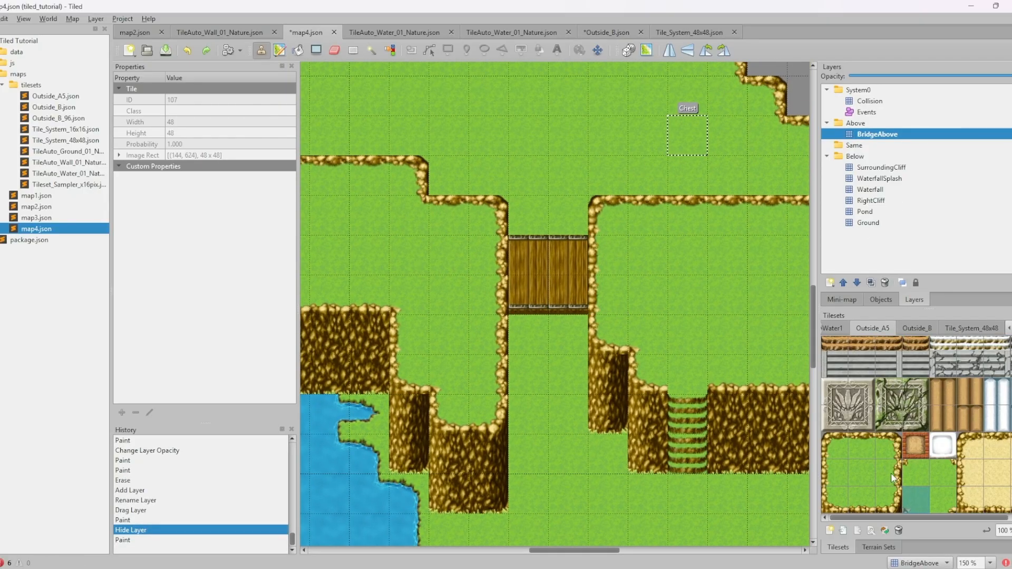
{"action": "left_click", "coordinate": [915, 445]}
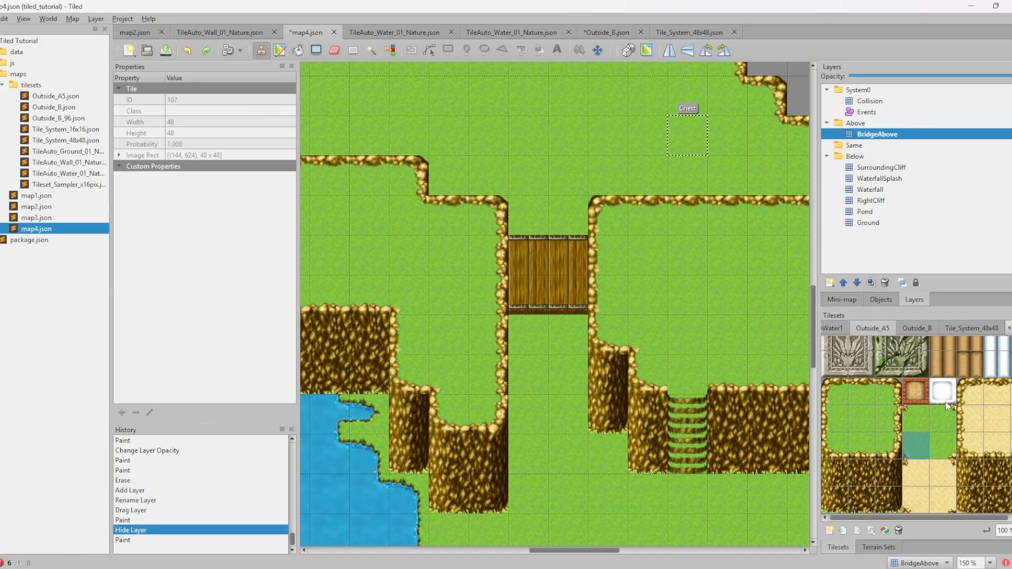
{"action": "left_click", "coordinate": [872, 200]}
{"action": "left_click", "coordinate": [613, 290]}
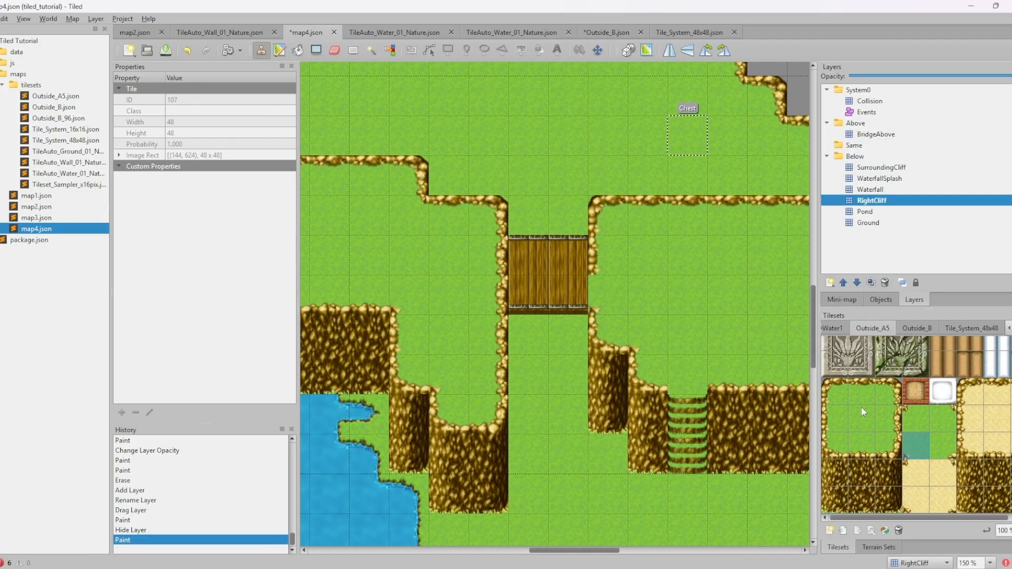
{"action": "left_click", "coordinate": [915, 419]}
{"action": "left_click", "coordinate": [603, 263]}
{"action": "left_click", "coordinate": [603, 263]}
{"action": "left_click", "coordinate": [943, 419]}
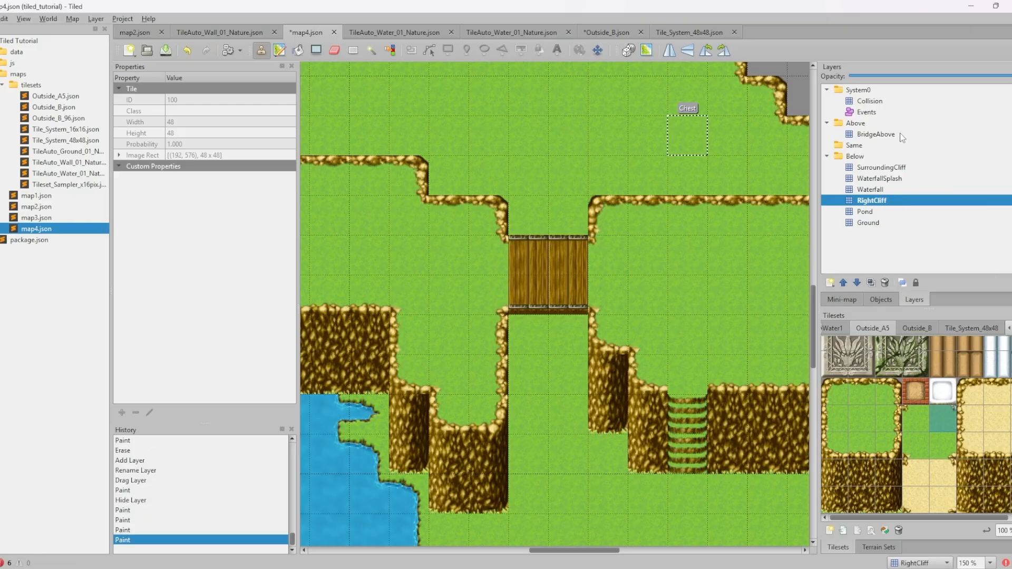
Add a tile layer named Shadow above BridgeAbove in the Above group
{"action": "key", "text": "ctrl+shift+n"}
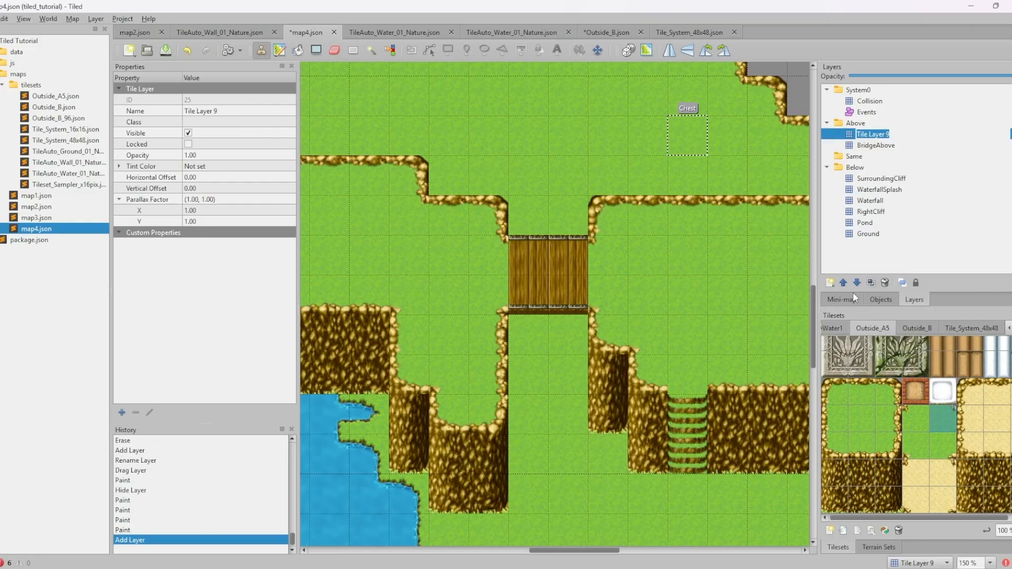
{"action": "type", "text": "Shadow"}
{"action": "key", "text": "Return"}
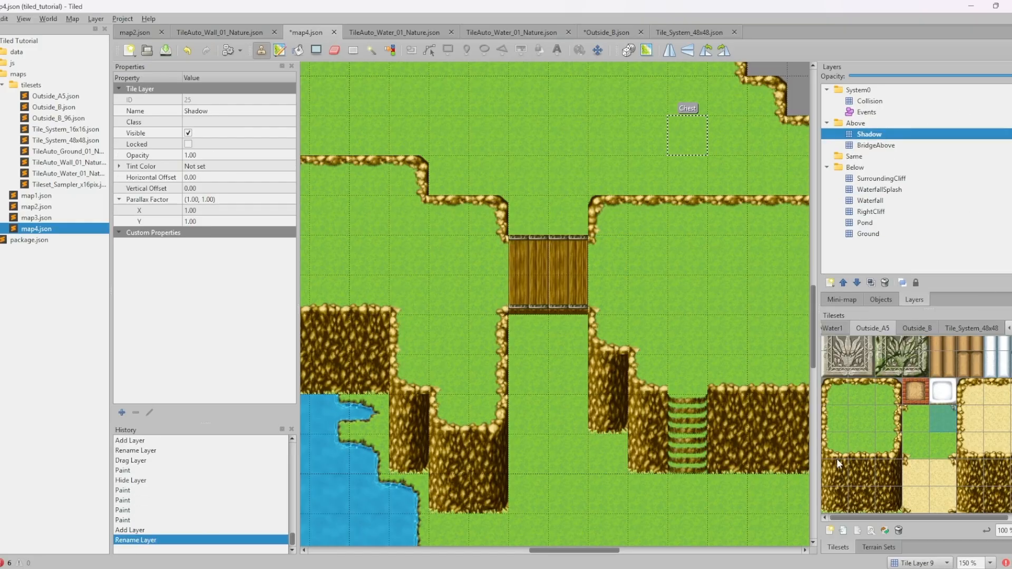
Paint two shadow tiles, using the last tile of Outside_B, directly below the bridge on the Shadow layer, and save map4
{"action": "left_click", "coordinate": [930, 330]}
{"action": "scroll", "coordinate": [919, 456], "scroll_direction": "up", "scroll_amount": 3}
{"action": "left_click", "coordinate": [1004, 464]}
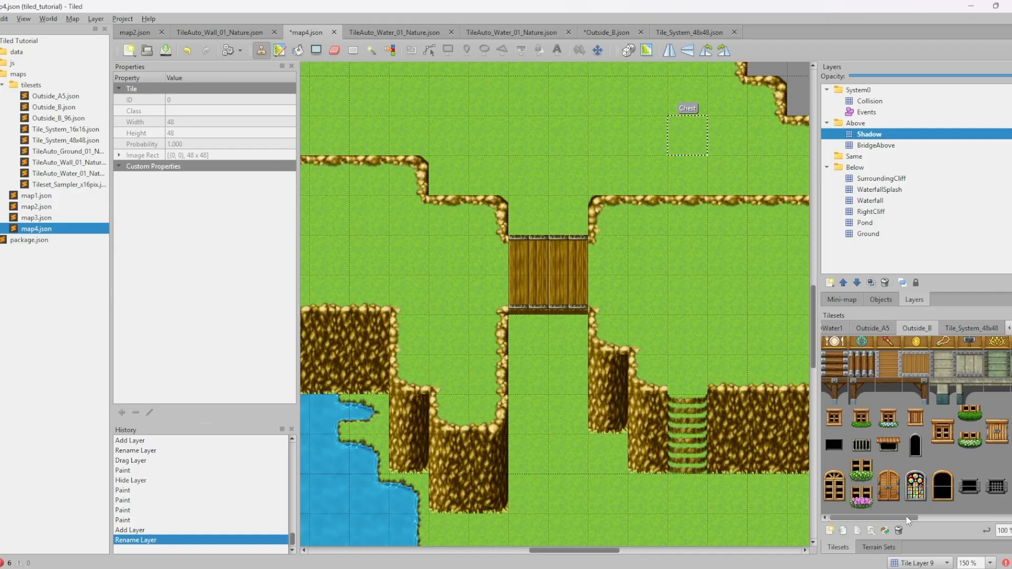
{"action": "scroll", "coordinate": [1004, 474], "scroll_direction": "down", "scroll_amount": 3}
{"action": "left_click", "coordinate": [1005, 499]}
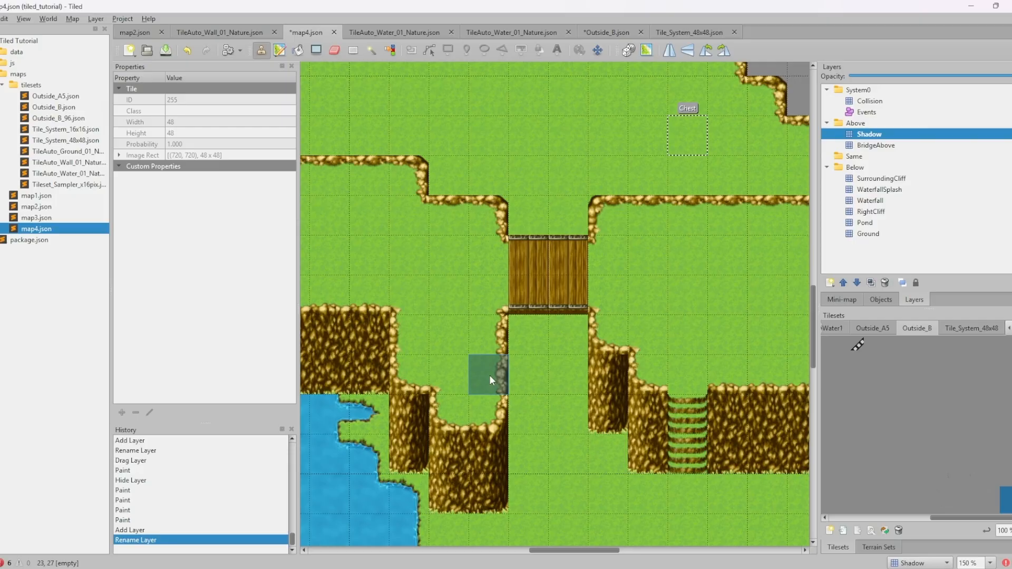
{"action": "left_click_drag", "start_coordinate": [529, 347], "coordinate": [556, 342]}
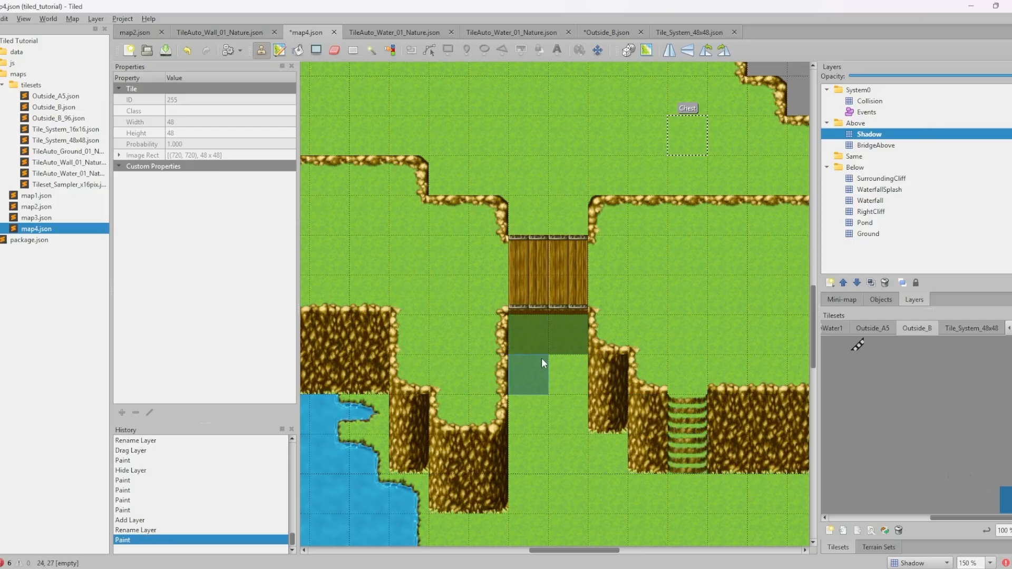
{"action": "mouse_move", "coordinate": [532, 359]}
{"action": "middle_mouse_down"}
{"action": "mouse_move", "coordinate": [584, 418]}
{"action": "mouse_move", "coordinate": [514, 367]}
{"action": "middle_mouse_up"}
{"action": "middle_click_drag", "start_coordinate": [595, 422], "coordinate": [623, 423]}
{"action": "key", "text": "ctrl+s"}
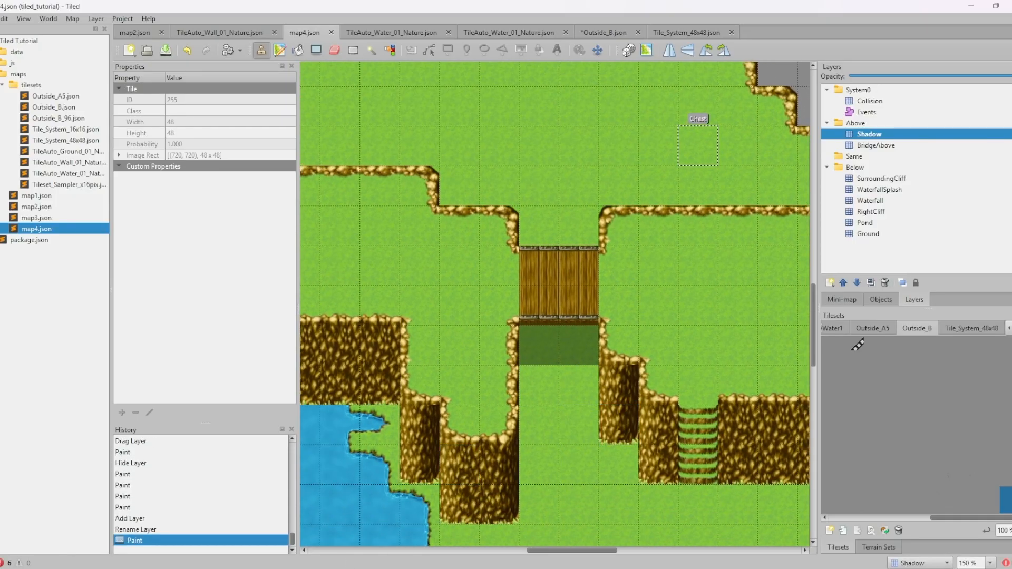
Switch to the RPG Maker MZ playtest and walk the character back and forth underneath the bridge
{"action": "left_click", "coordinate": [335, 568]}
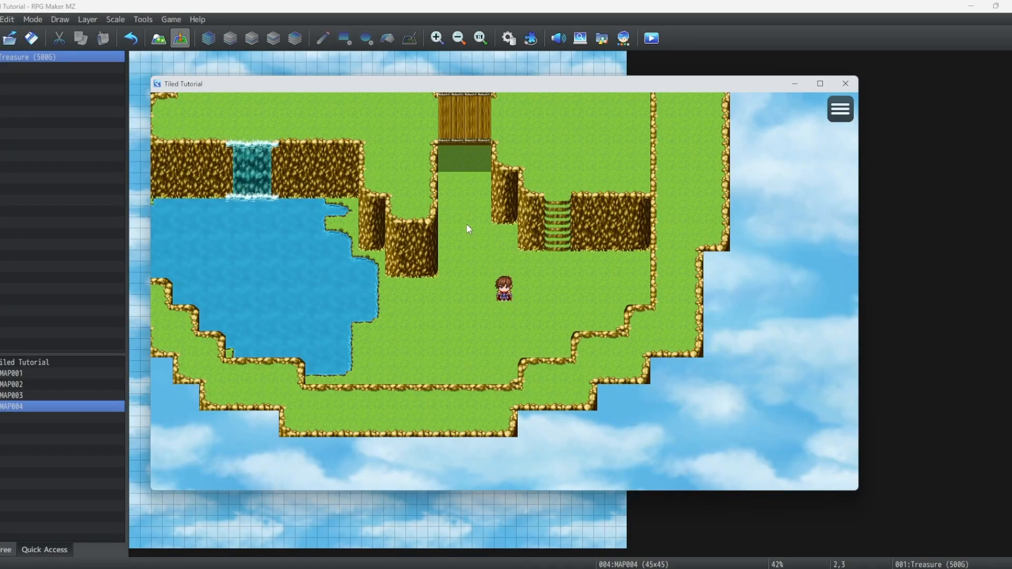
{"action": "left_click", "coordinate": [471, 218]}
{"action": "left_click", "coordinate": [484, 168]}
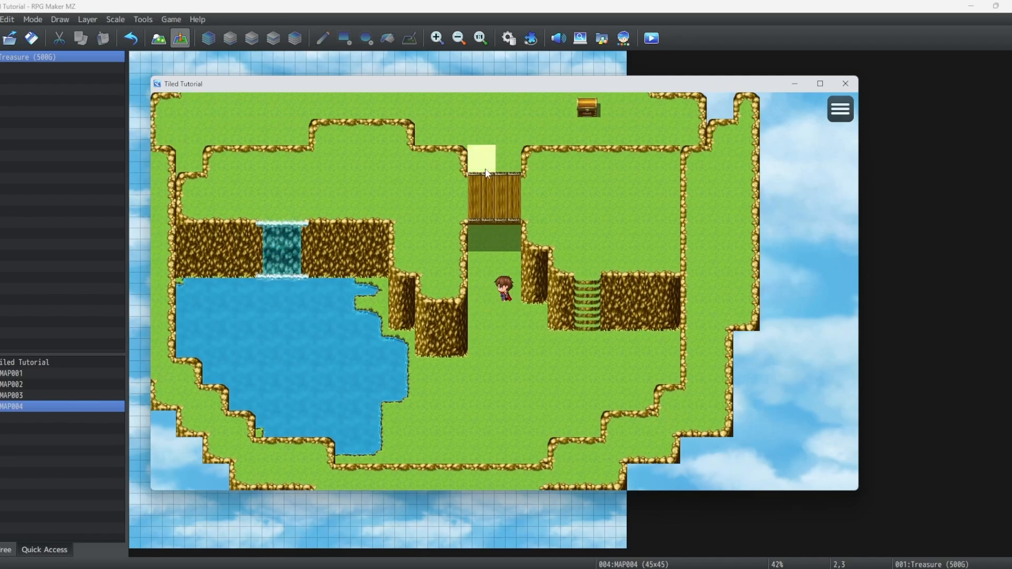
{"action": "left_click", "coordinate": [523, 190]}
{"action": "left_click", "coordinate": [503, 201]}
{"action": "left_click", "coordinate": [481, 445]}
{"action": "left_click", "coordinate": [480, 441]}
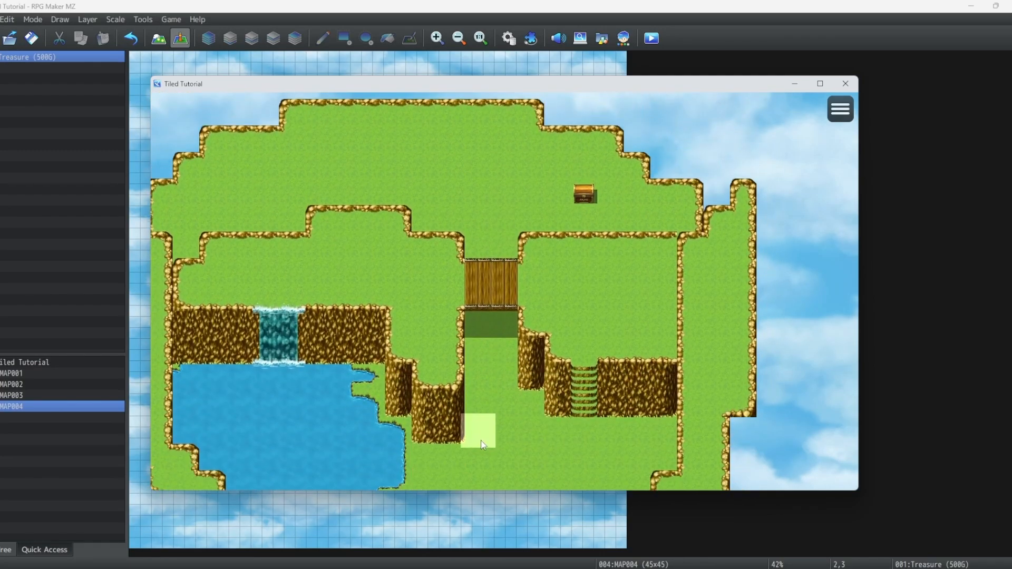
{"action": "left_click", "coordinate": [498, 153]}
Walk the character up the cliff stairs and over to the right end of the bridge
{"action": "left_click", "coordinate": [559, 359]}
{"action": "left_click", "coordinate": [554, 174]}
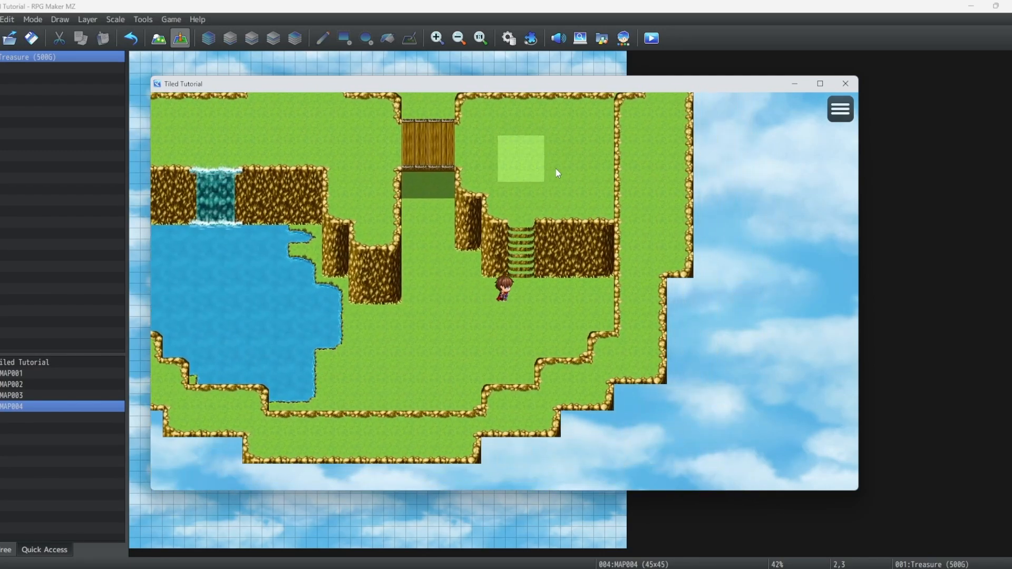
{"action": "left_click", "coordinate": [519, 212]}
{"action": "left_click", "coordinate": [369, 281]}
{"action": "left_click", "coordinate": [383, 345]}
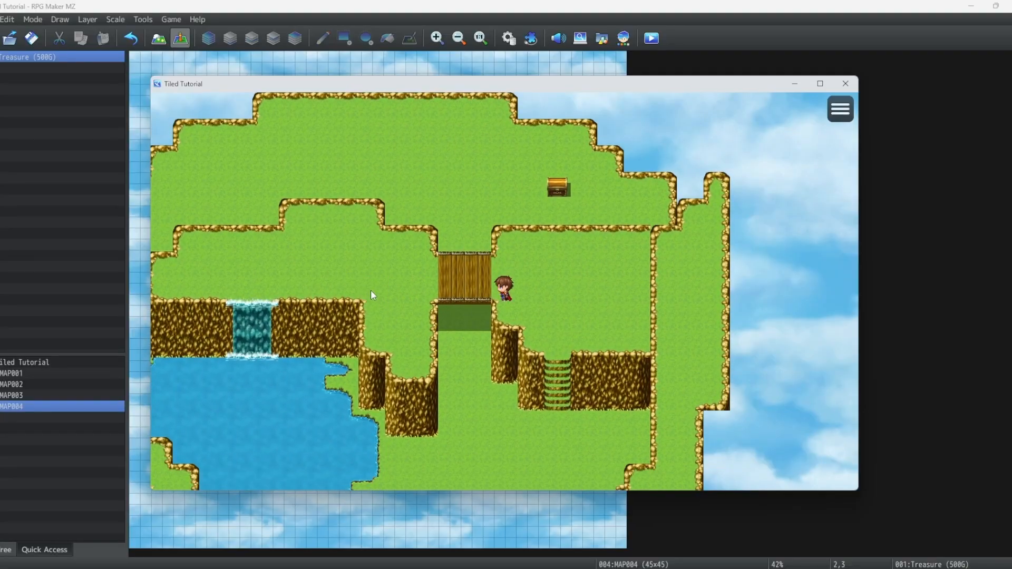
Try to walk the character across the bridge to the left cliff, and close the playtest
{"action": "left_click", "coordinate": [481, 261]}
{"action": "left_click", "coordinate": [408, 301]}
{"action": "left_click", "coordinate": [508, 273]}
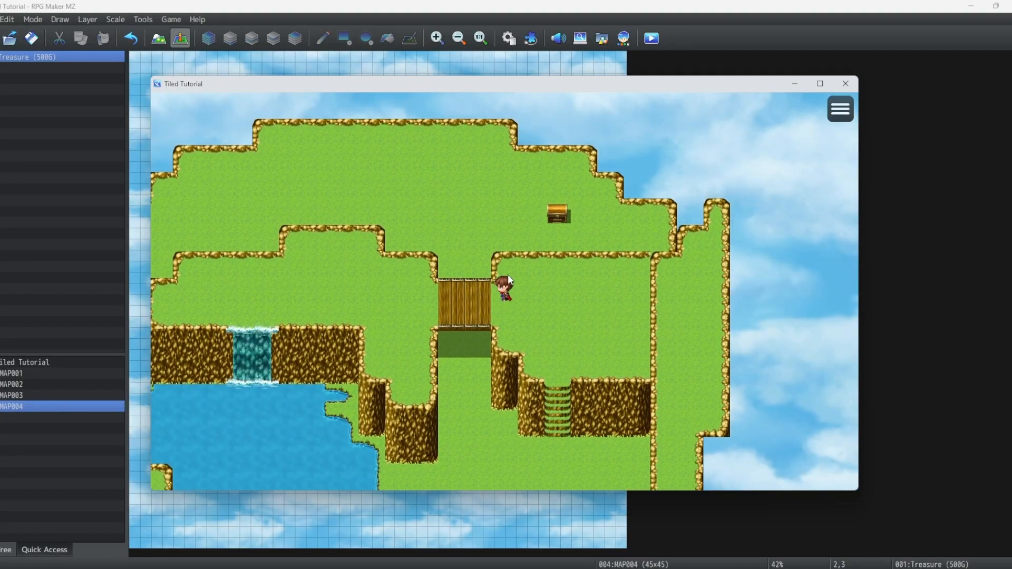
{"action": "left_click", "coordinate": [428, 314]}
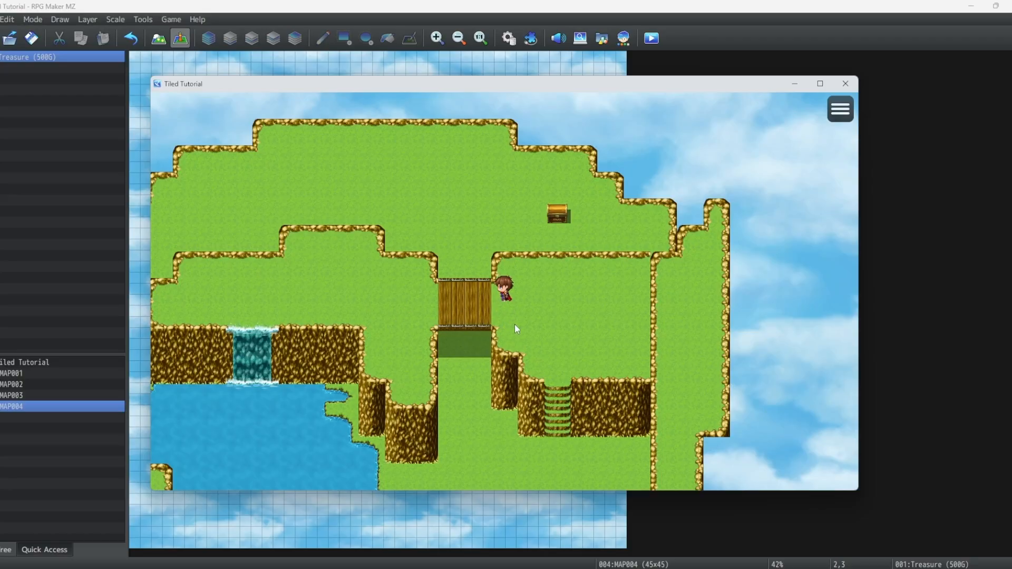
{"action": "left_click", "coordinate": [449, 305]}
{"action": "left_click", "coordinate": [431, 279]}
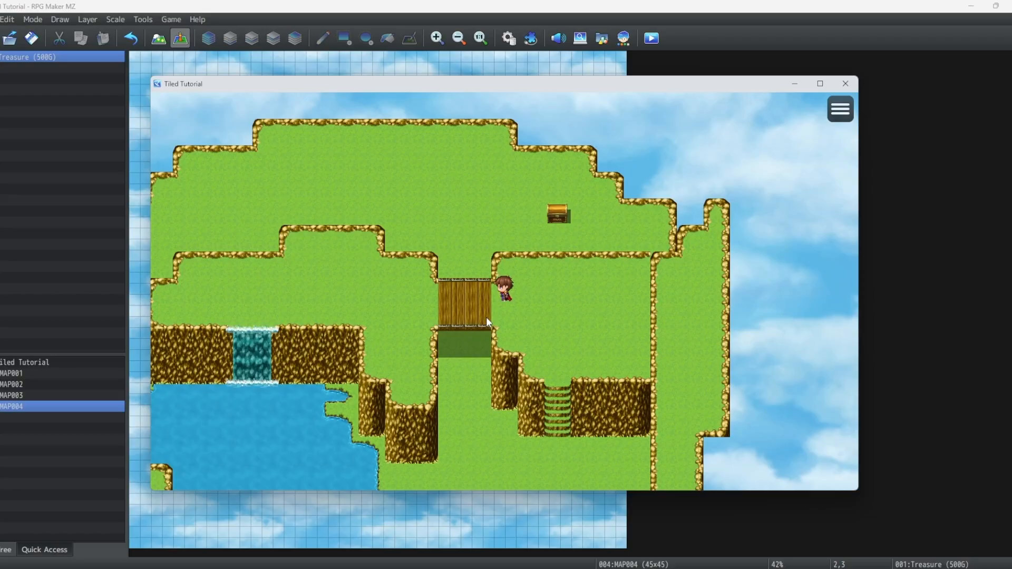
{"action": "left_click", "coordinate": [846, 84]}
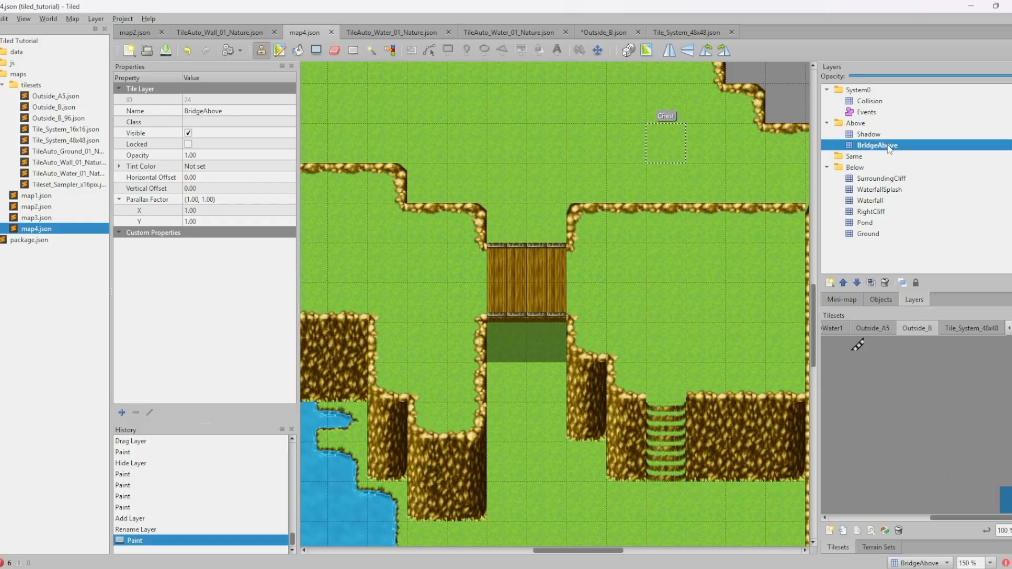
Duplicate the BridgeAbove layer in Tiled, move the copy to the top of the Below group, and rename it BridgeBelow
{"action": "right_click", "coordinate": [888, 146]}
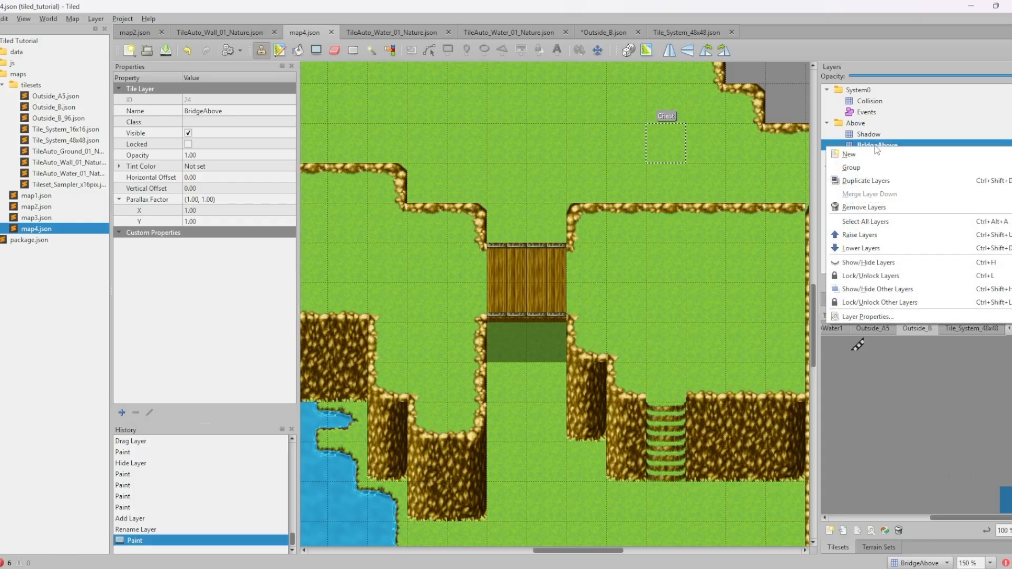
{"action": "left_click", "coordinate": [895, 152]}
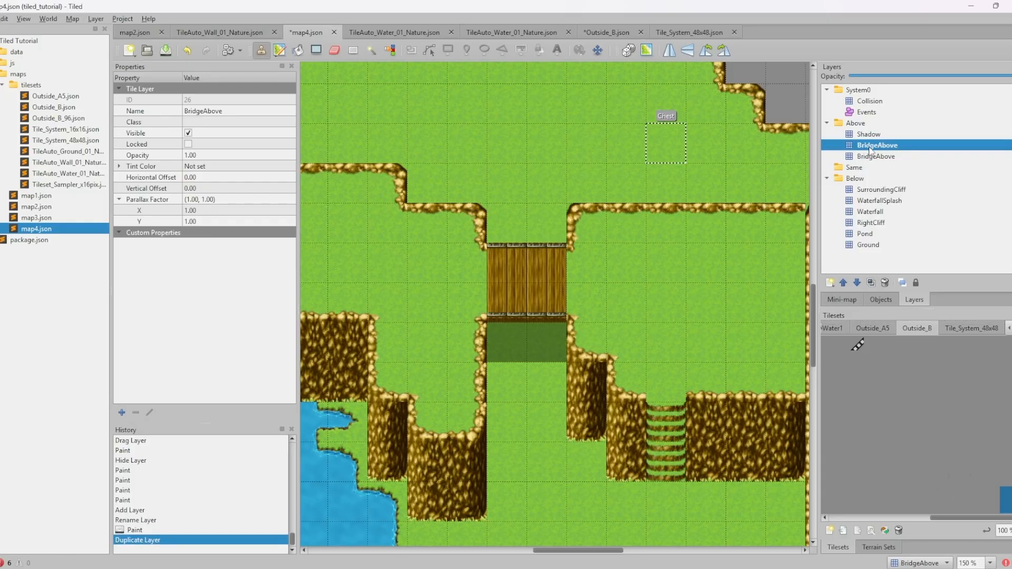
{"action": "left_click_drag", "start_coordinate": [875, 146], "coordinate": [916, 191]}
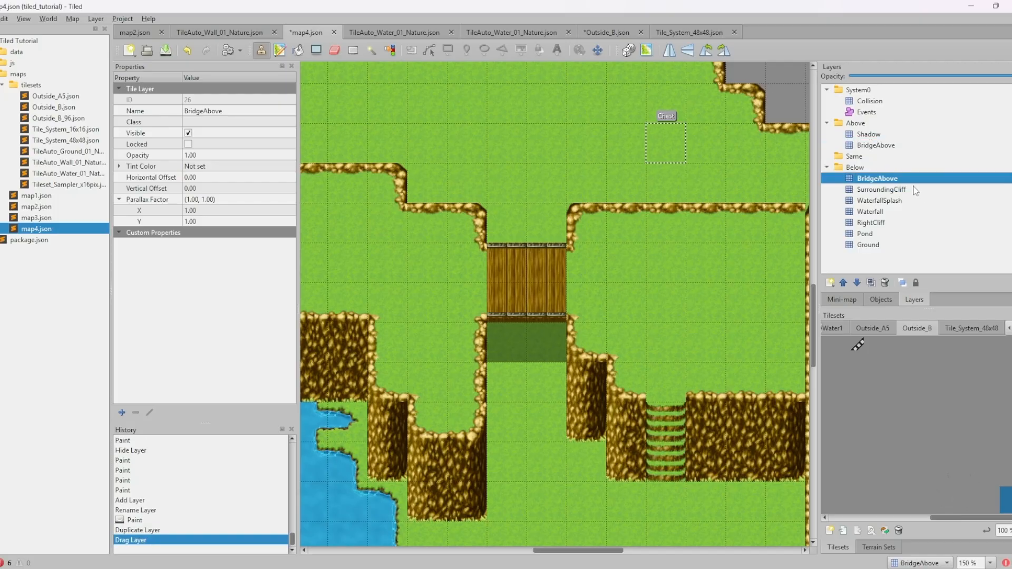
{"action": "double_click", "coordinate": [876, 179]}
{"action": "type", "text": "BridgeBelow"}
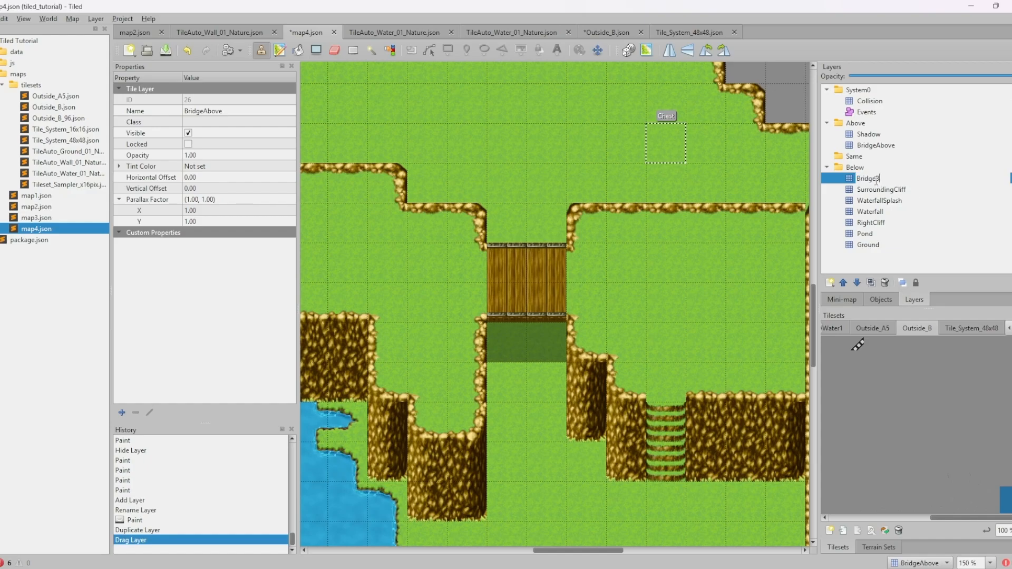
{"action": "key", "text": "Return"}
{"action": "left_click", "coordinate": [885, 135]}
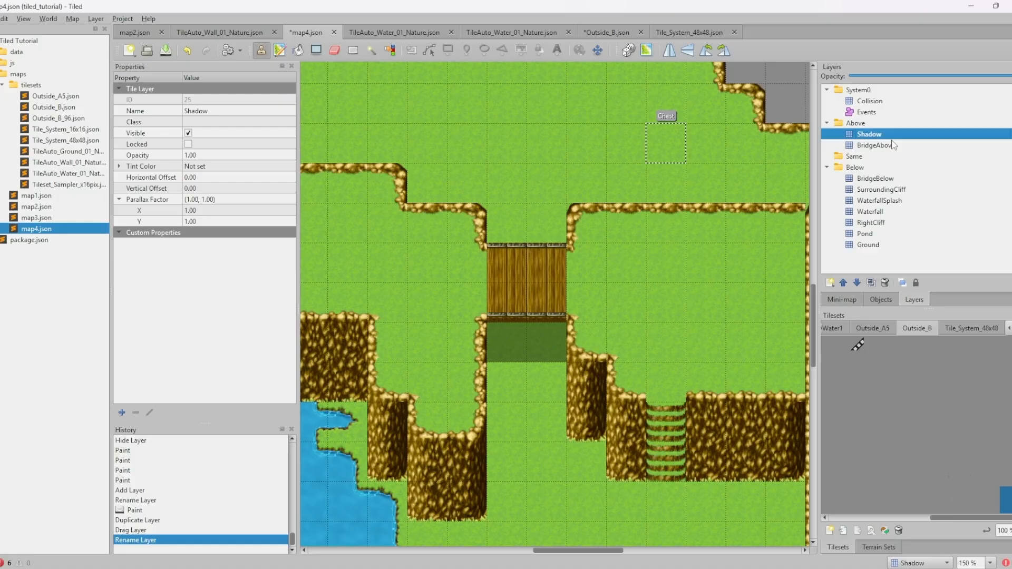
{"action": "left_click", "coordinate": [887, 146]}
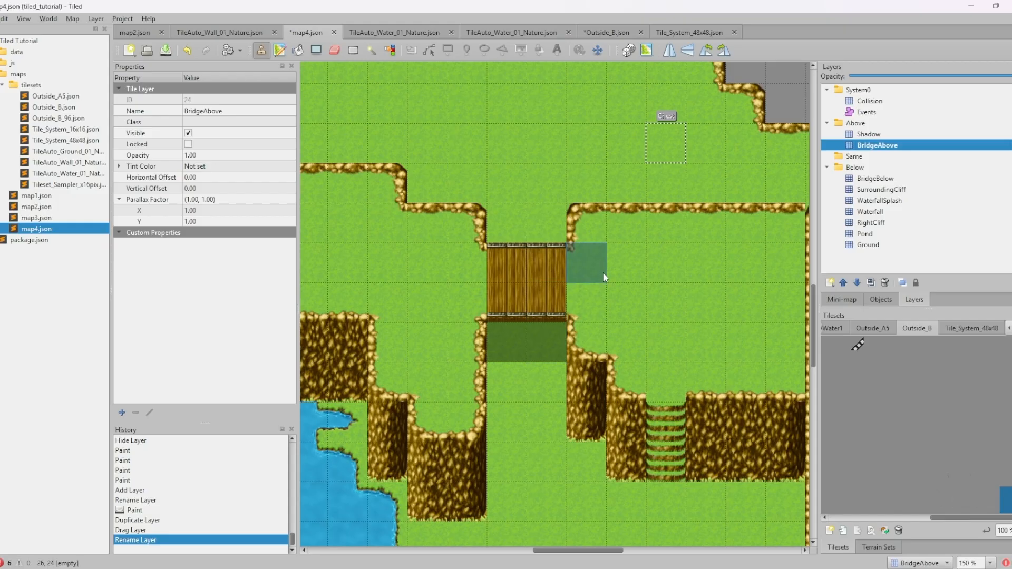
{"action": "middle_click_drag", "start_coordinate": [534, 413], "coordinate": [542, 337]}
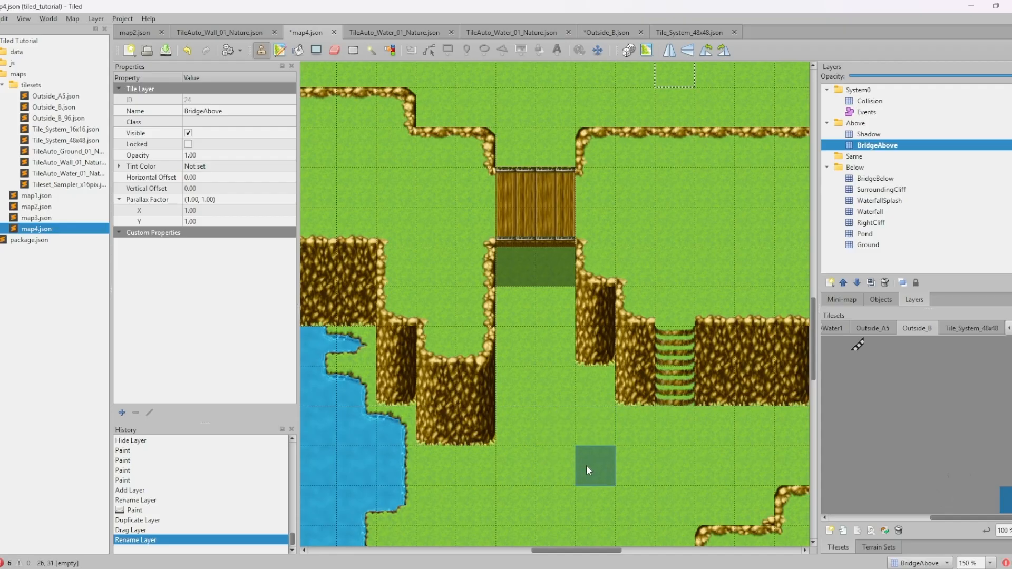
{"action": "middle_click_drag", "start_coordinate": [620, 432], "coordinate": [580, 479]}
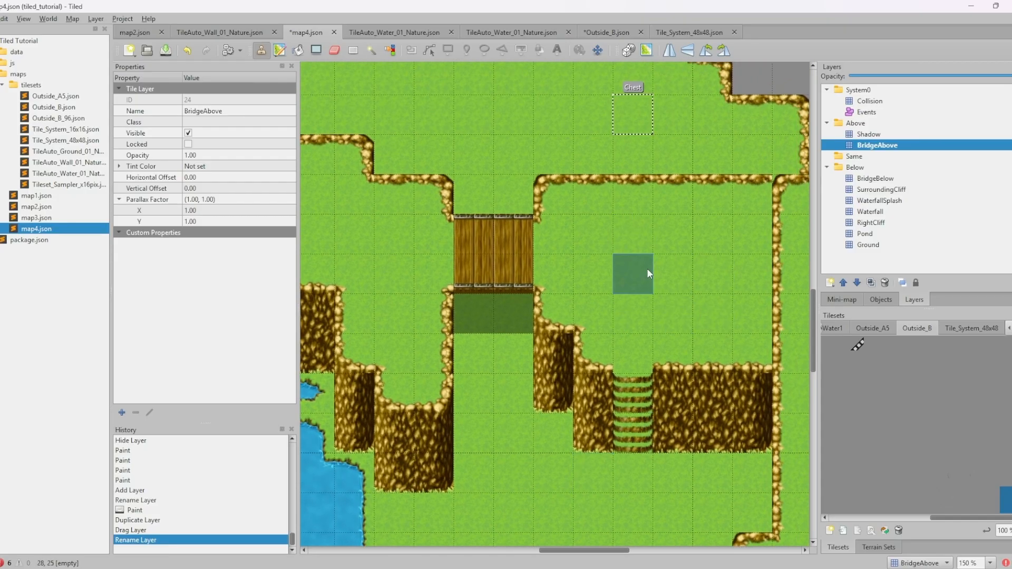
Pick the level tiles in the Tile_System_48x48 tileset and open that tileset for editing
{"action": "left_click", "coordinate": [973, 328]}
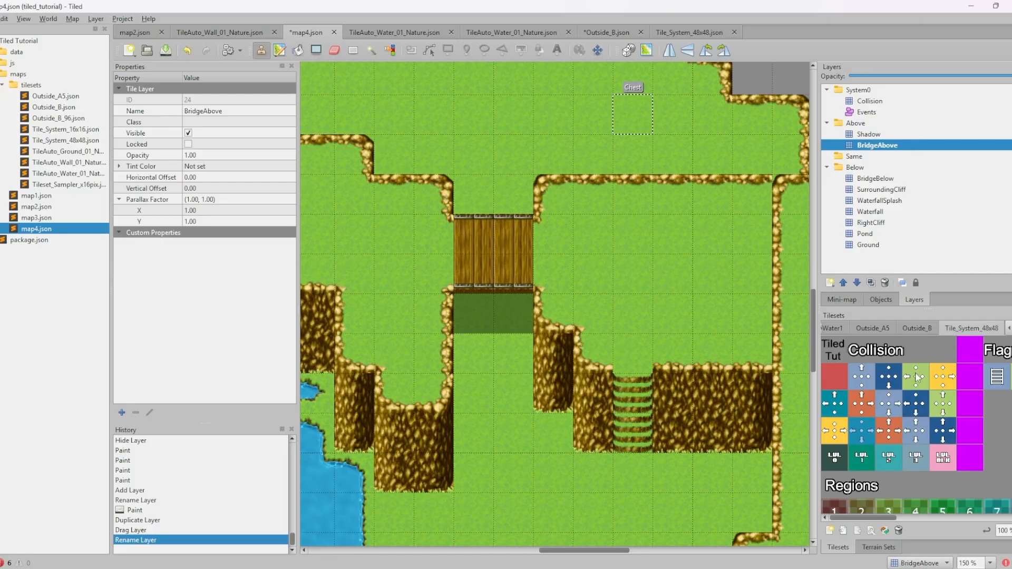
{"action": "left_click", "coordinate": [839, 468]}
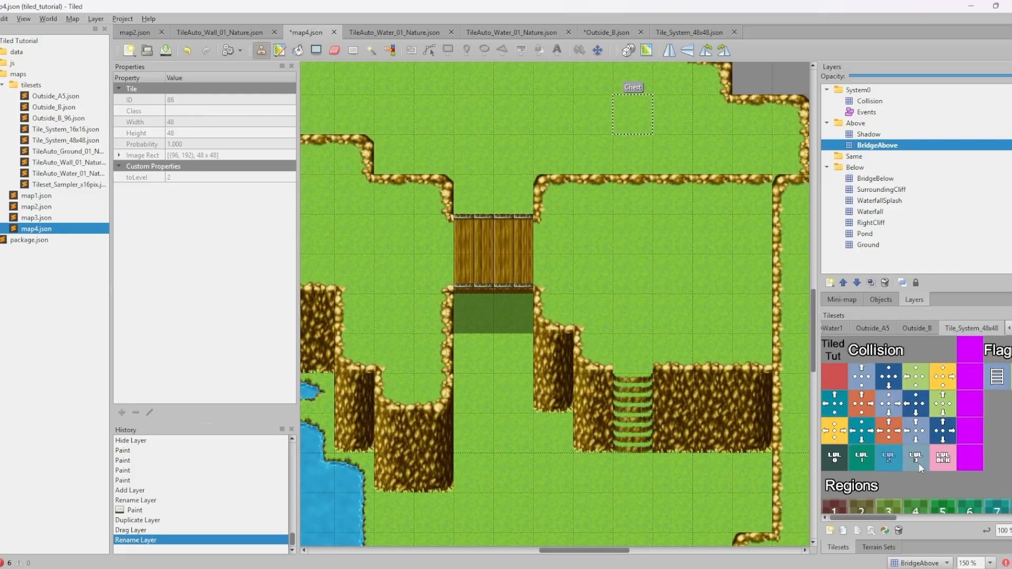
{"action": "left_click", "coordinate": [888, 458]}
{"action": "right_click", "coordinate": [928, 329]}
{"action": "left_click", "coordinate": [960, 363]}
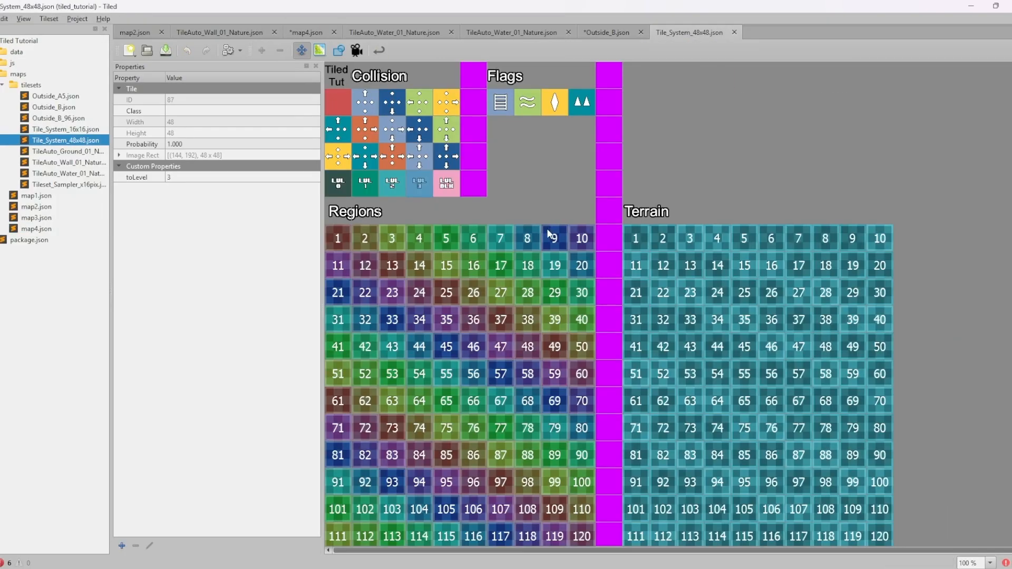
Examine the toLevel custom property on each level tile, from LVL 0 through LVL 3, and the level block tile
{"action": "left_click", "coordinate": [340, 182]}
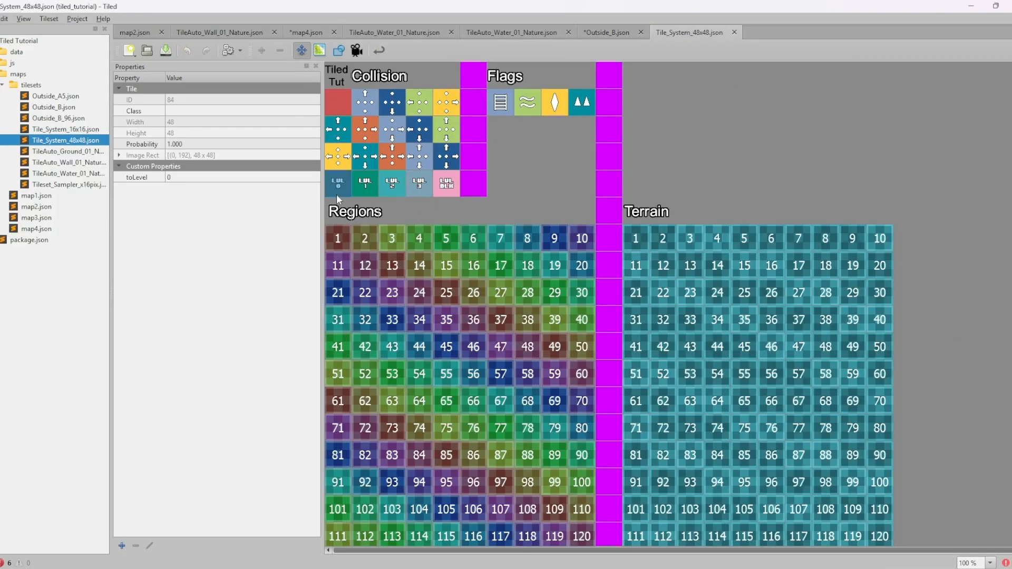
{"action": "left_click", "coordinate": [141, 179]}
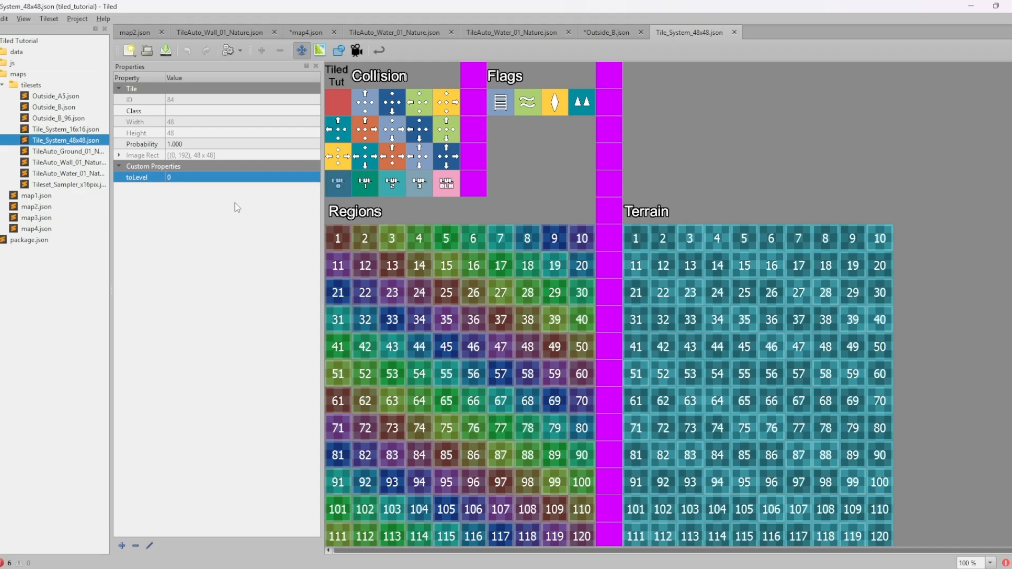
{"action": "left_click", "coordinate": [369, 192]}
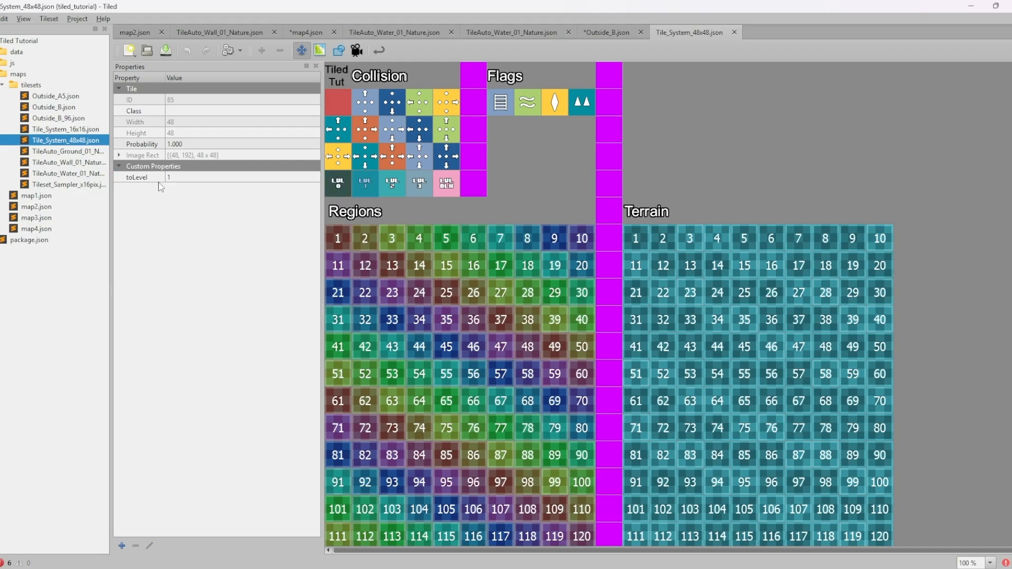
{"action": "left_click", "coordinate": [398, 186]}
{"action": "left_click", "coordinate": [424, 188]}
{"action": "left_click", "coordinate": [446, 188]}
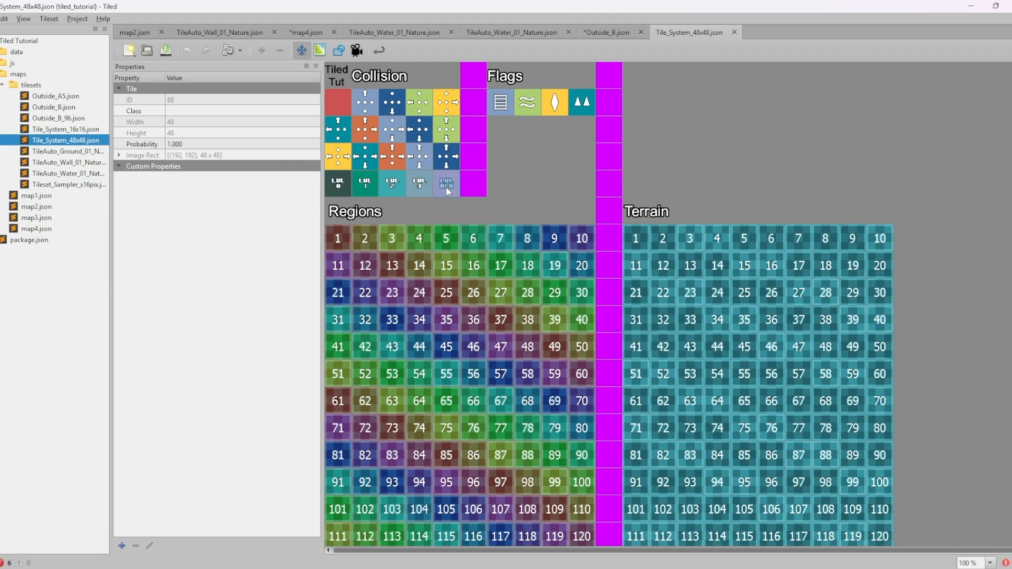
{"action": "left_click", "coordinate": [342, 188]}
{"action": "left_click", "coordinate": [369, 191]}
{"action": "left_click", "coordinate": [396, 188]}
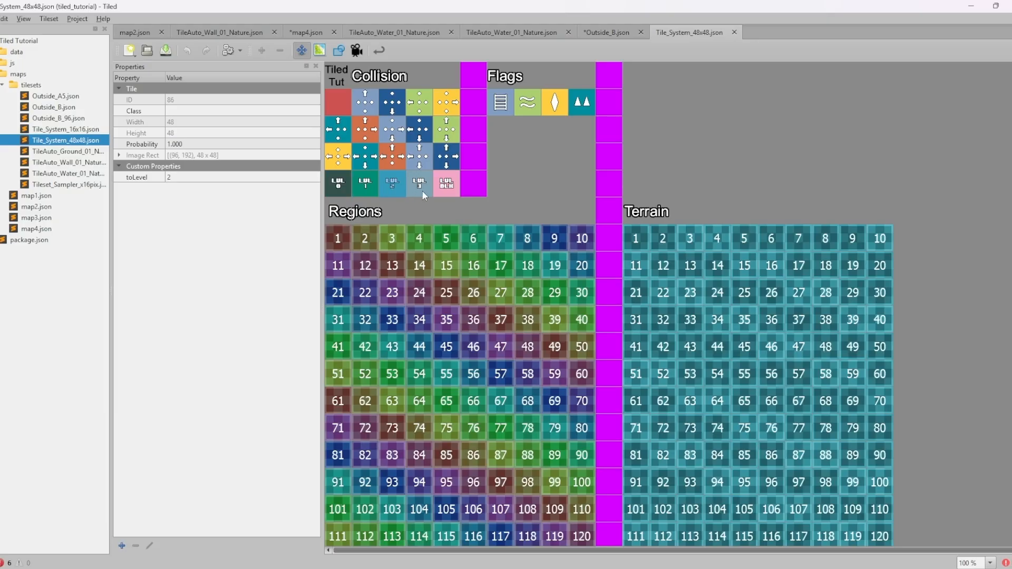
{"action": "left_click", "coordinate": [422, 191]}
{"action": "left_click", "coordinate": [448, 187]}
{"action": "left_click", "coordinate": [341, 188]}
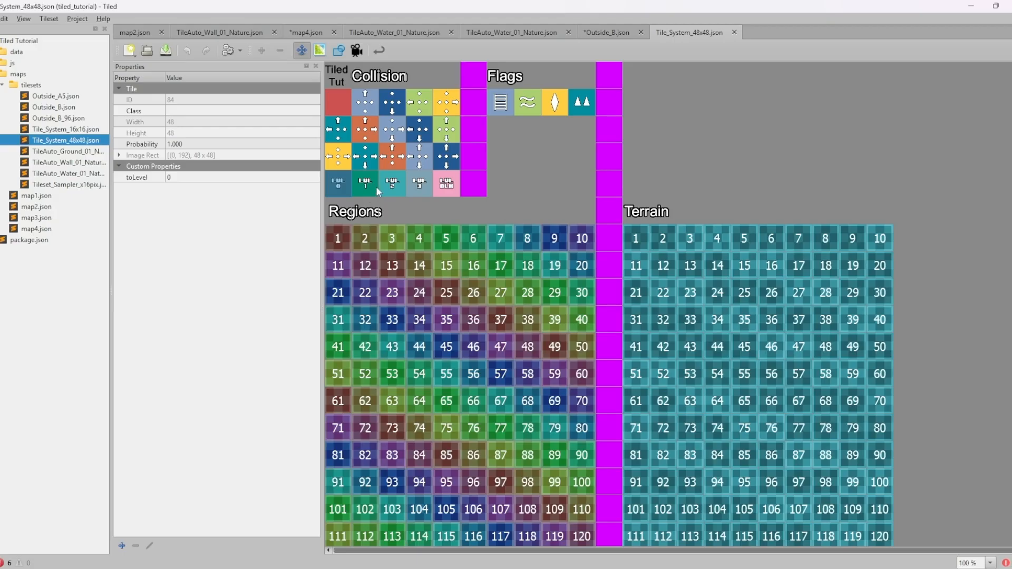
Return to map4.json and add a new tile layer above Collision in the System0 group
{"action": "left_click", "coordinate": [306, 32]}
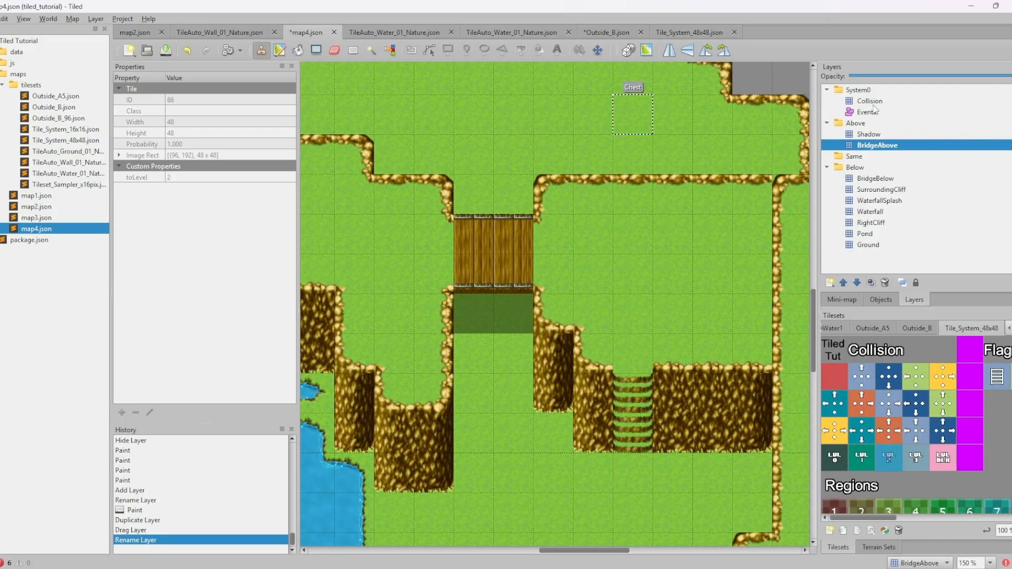
{"action": "left_click", "coordinate": [869, 101]}
{"action": "left_click", "coordinate": [831, 281]}
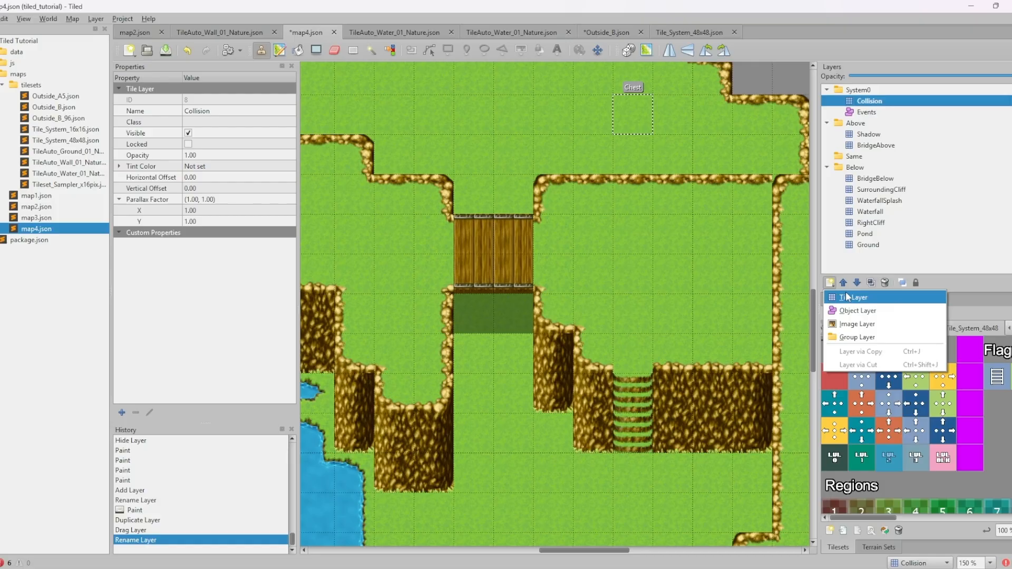
Add a tile layer named Levels inside System0 and paint a LVL 1 tile just above the stairs
{"action": "left_click", "coordinate": [849, 295]}
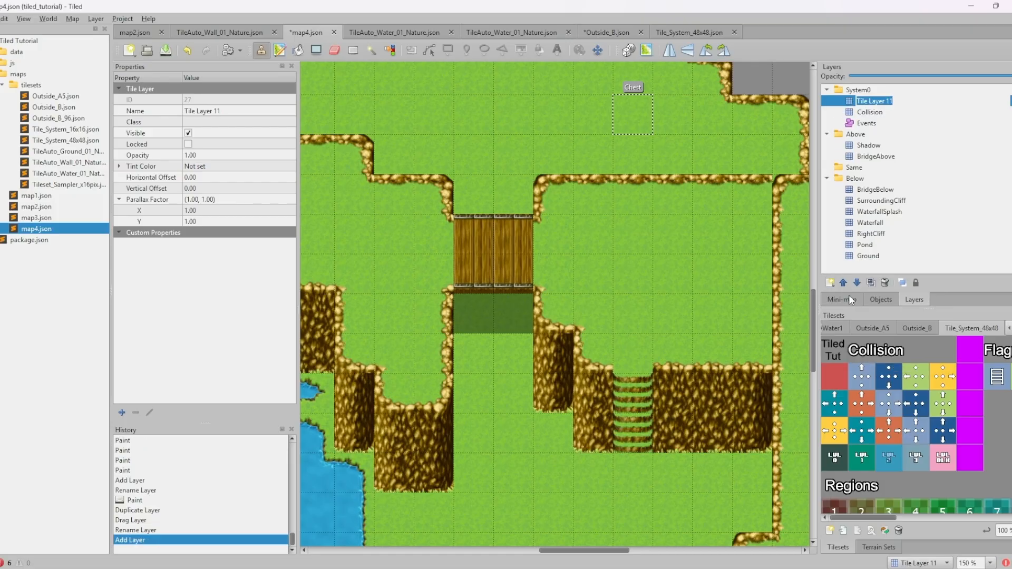
{"action": "type", "text": "Levels"}
{"action": "key", "text": "Return"}
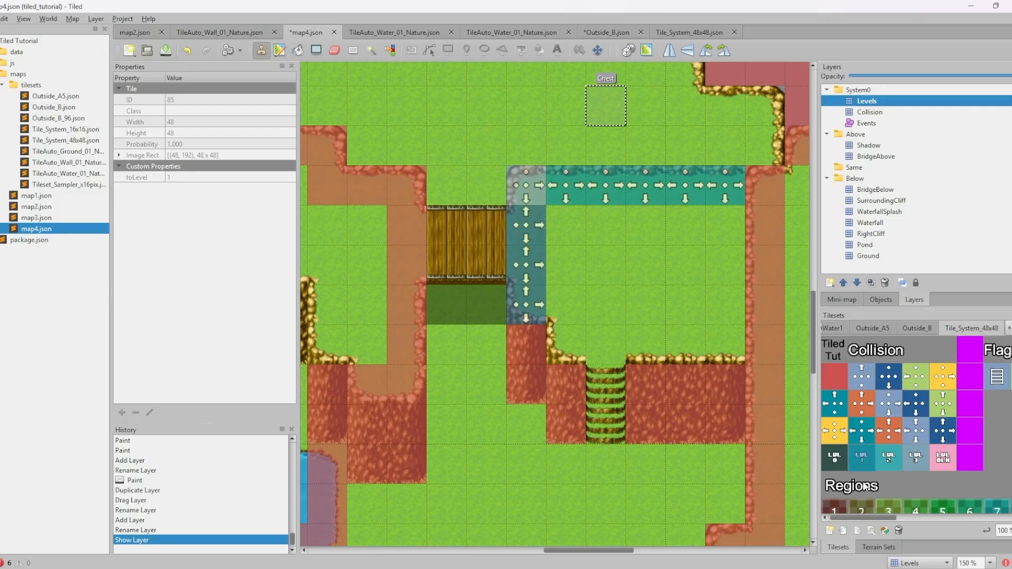
{"action": "left_click", "coordinate": [601, 347]}
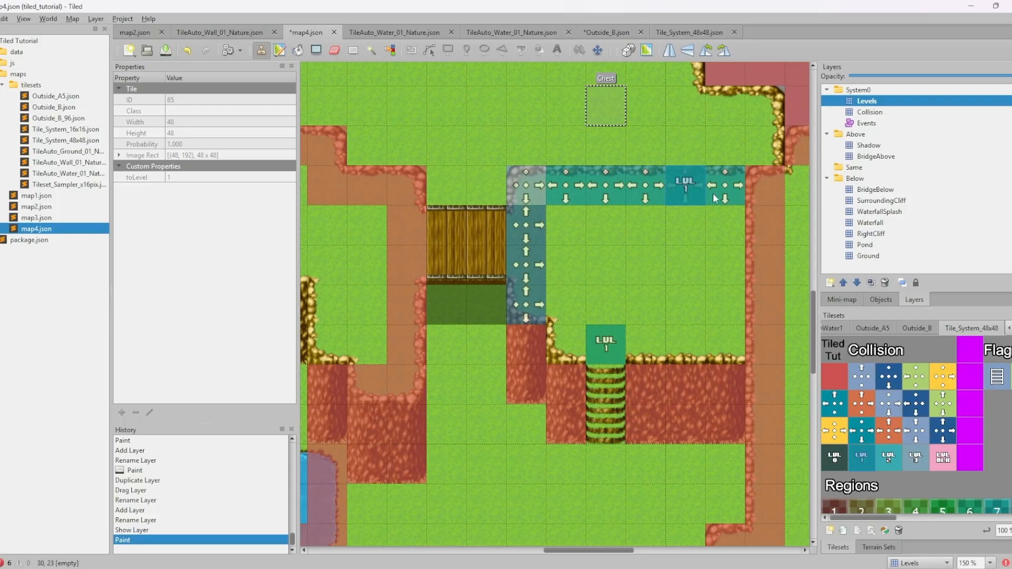
Examine the System0 group's hideOnLevel and level properties, and compare the map with the group hidden and shown
{"action": "left_click", "coordinate": [865, 90]}
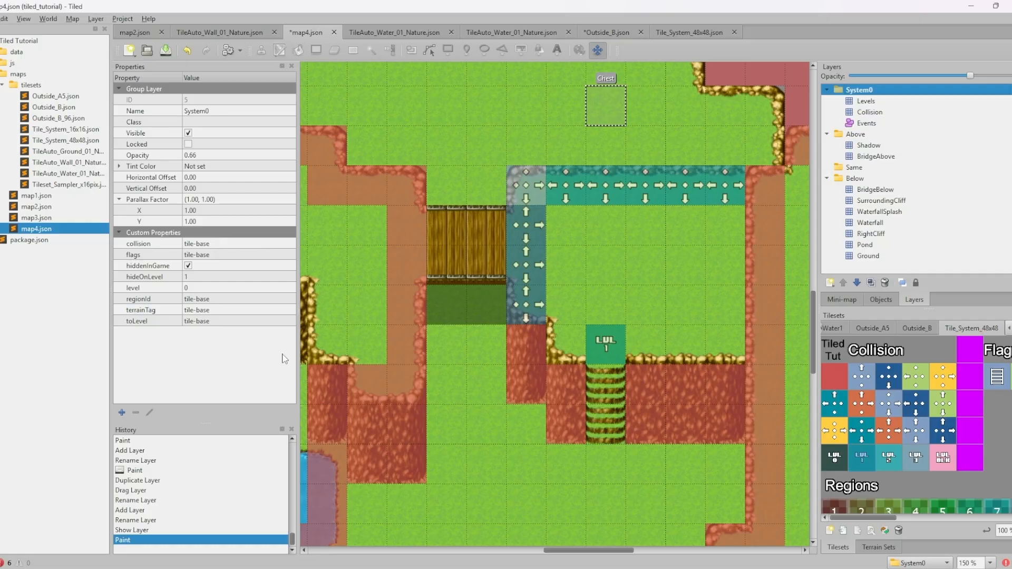
{"action": "left_click", "coordinate": [158, 280]}
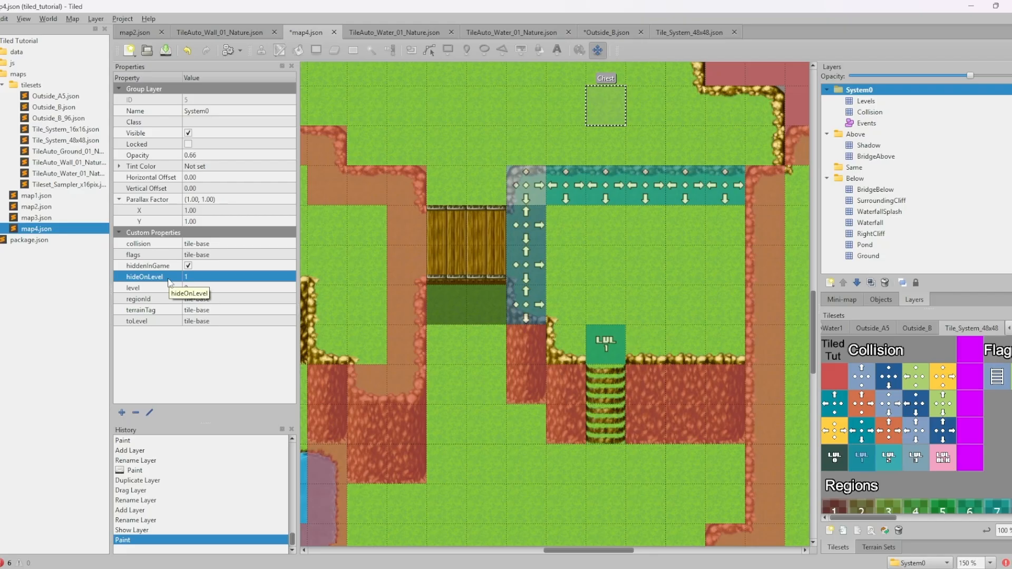
{"action": "left_click", "coordinate": [184, 289]}
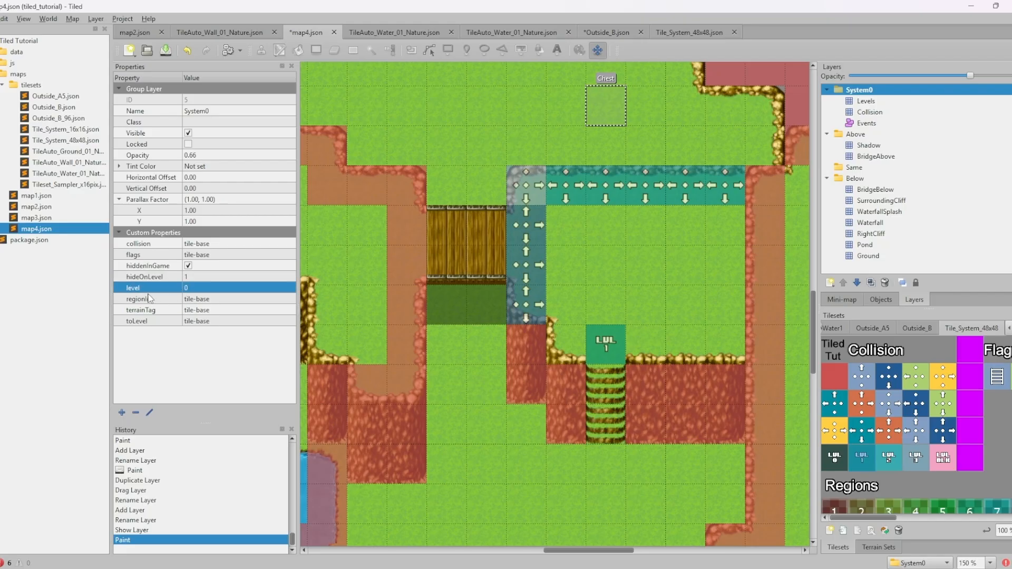
{"action": "left_click", "coordinate": [164, 278]}
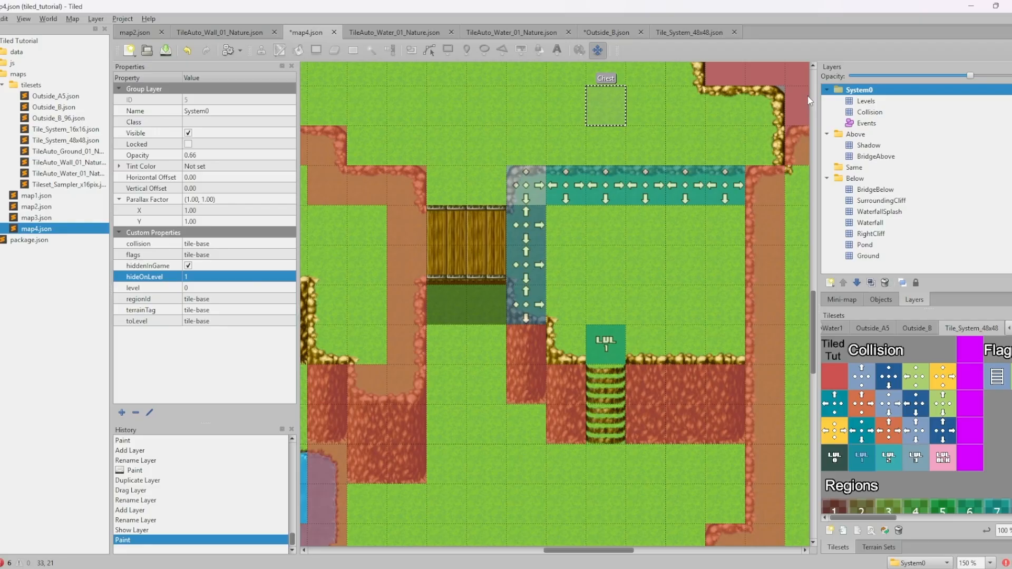
{"action": "key", "text": "ctrl+h"}
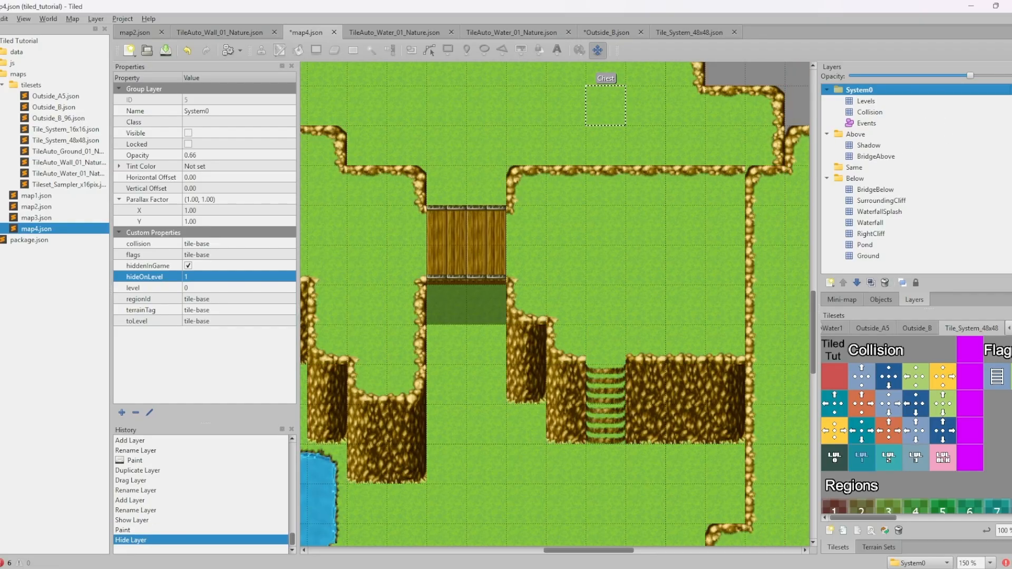
{"action": "key", "text": "ctrl+h"}
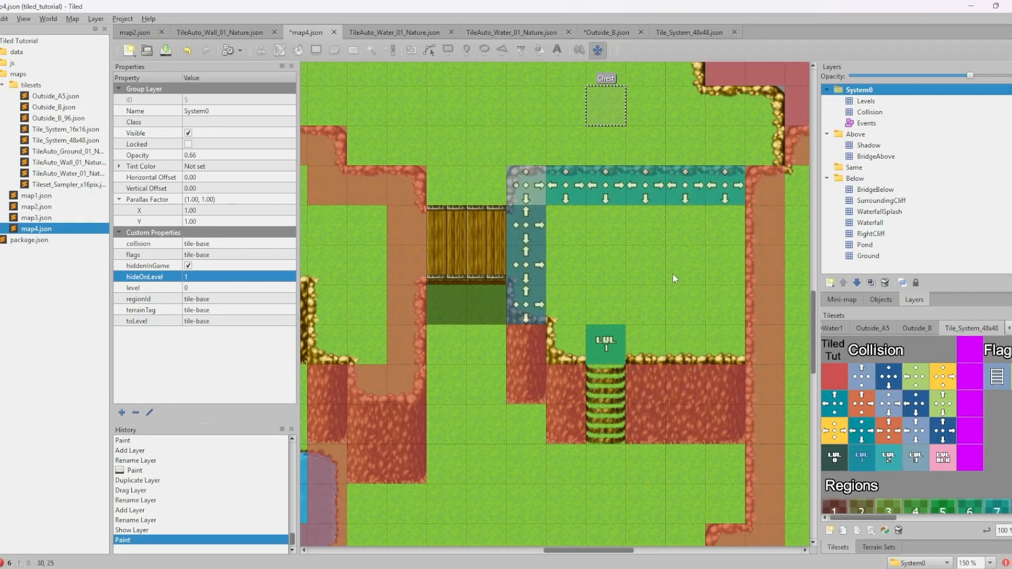
Copy the hideOnLevel and level custom properties from System0 to the BridgeAbove layer
{"action": "left_click", "coordinate": [146, 288], "text": "shift"}
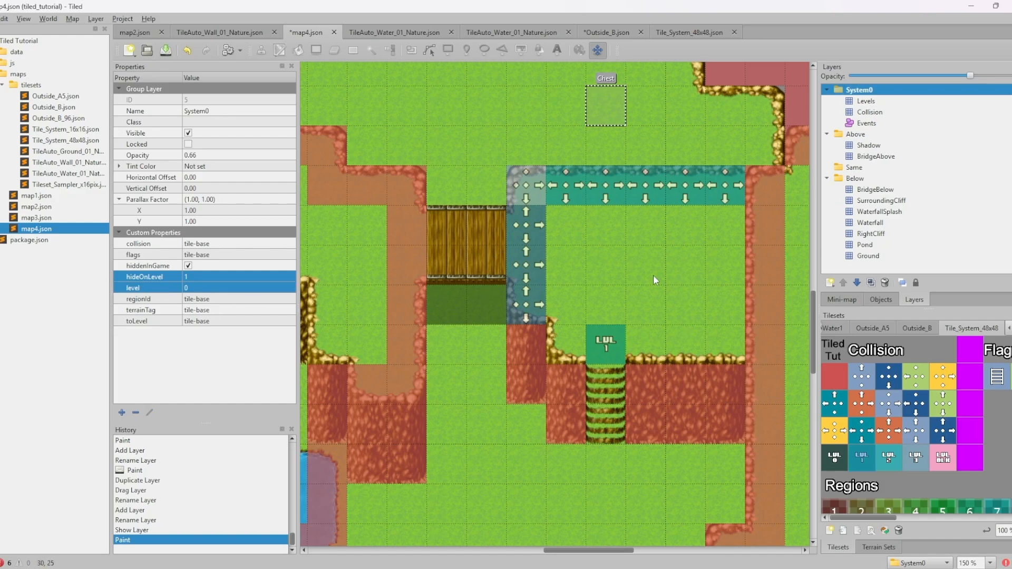
{"action": "right_click", "coordinate": [163, 288]}
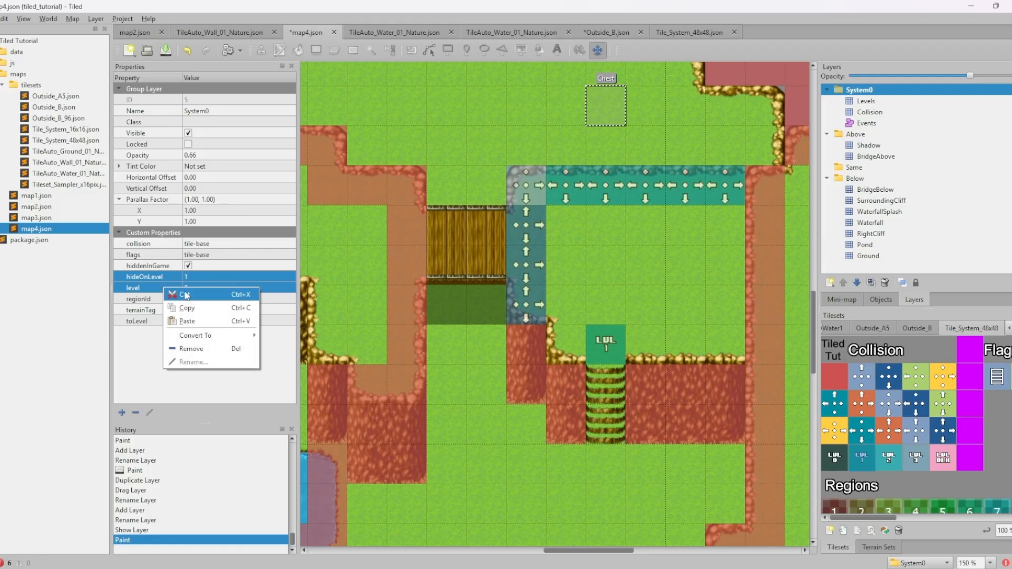
{"action": "key", "text": "Escape"}
{"action": "left_click", "coordinate": [875, 157]}
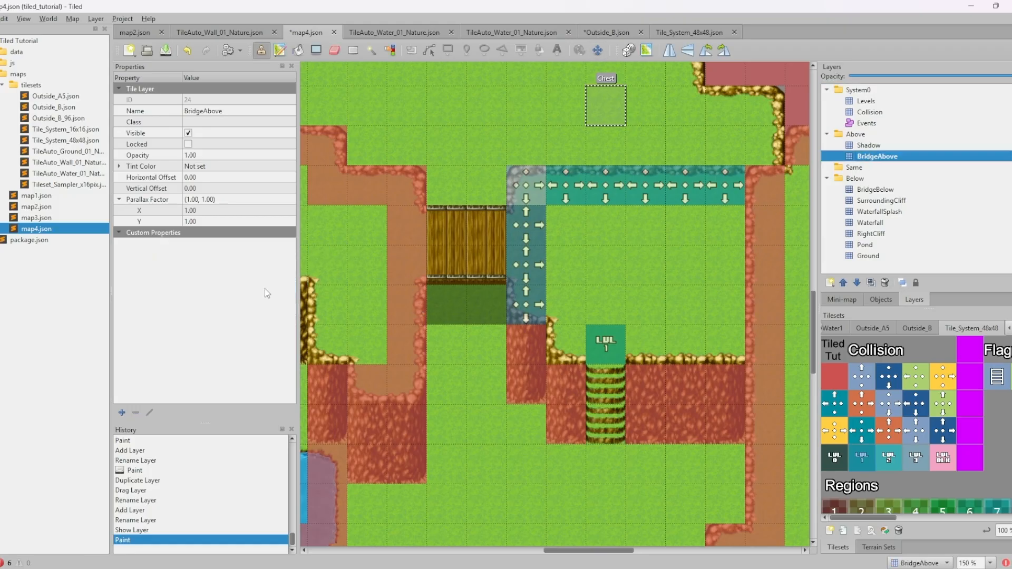
{"action": "right_click", "coordinate": [227, 281]}
{"action": "left_click", "coordinate": [233, 302]}
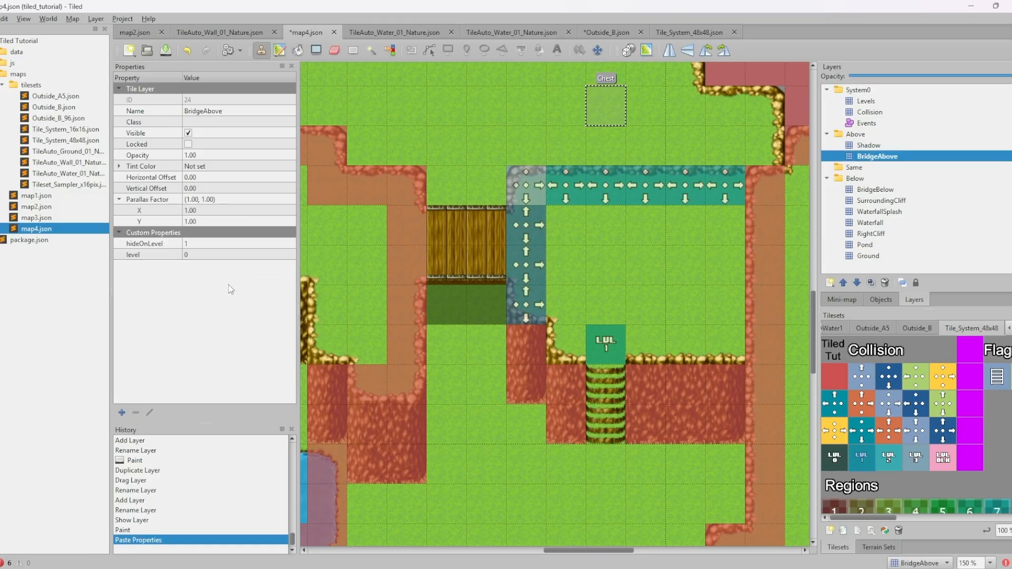
{"action": "left_click", "coordinate": [160, 244]}
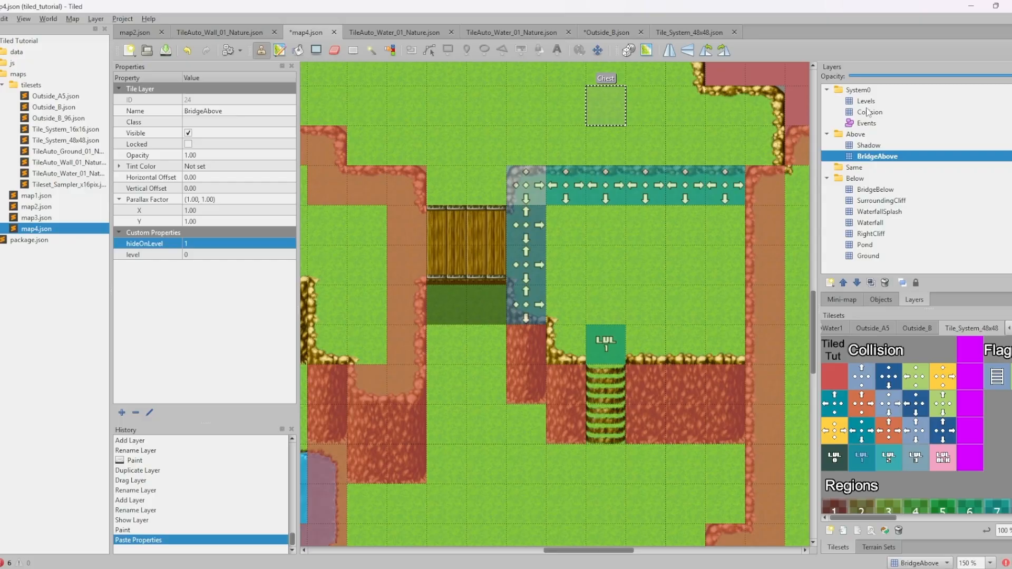
Add a group layer named System1 directly above System0
{"action": "left_click", "coordinate": [872, 90]}
{"action": "left_click", "coordinate": [829, 282]}
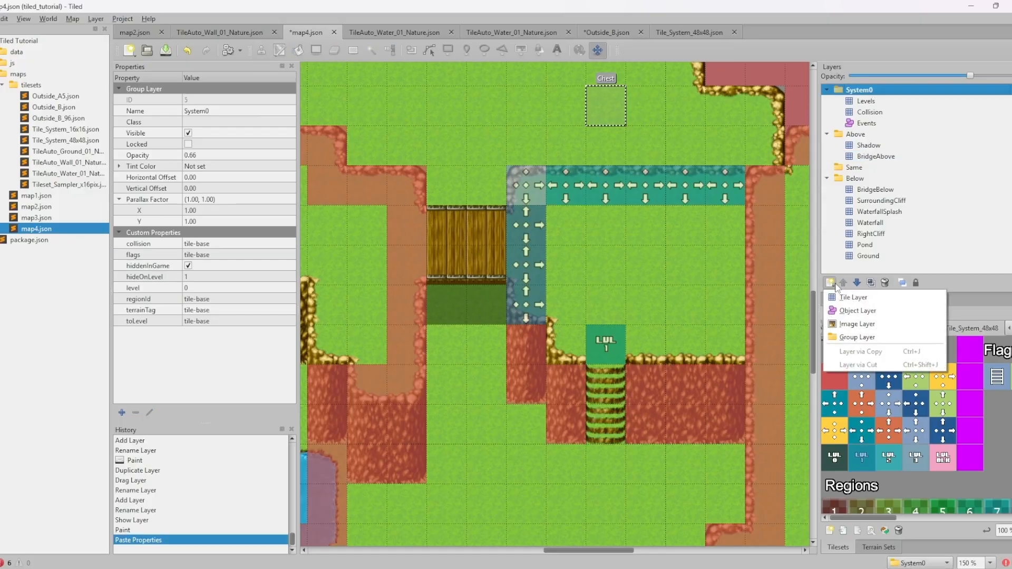
{"action": "left_click", "coordinate": [859, 331]}
{"action": "type", "text": "Sys"}
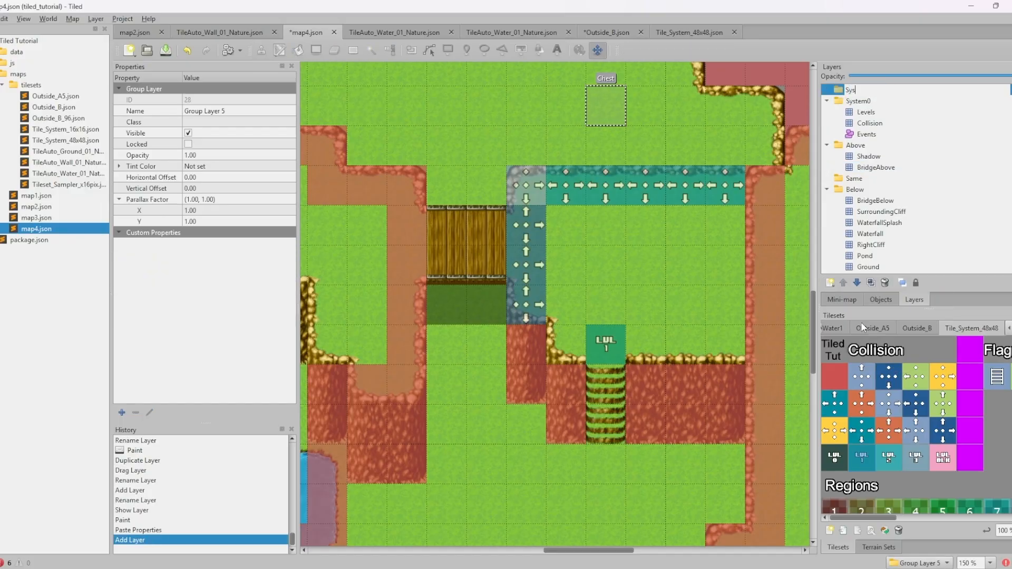
{"action": "type", "text": "tem1"}
{"action": "key", "text": "Return"}
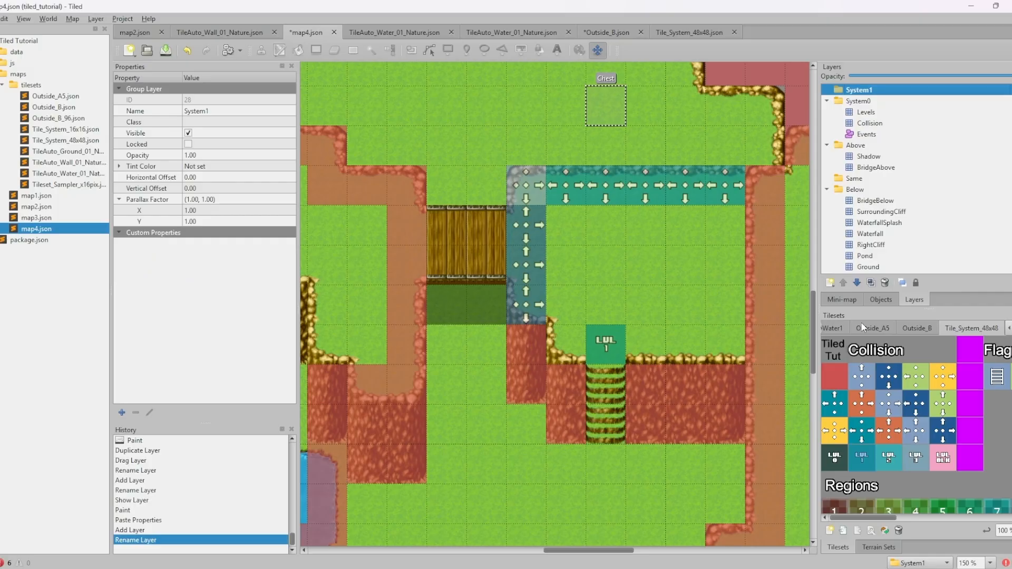
Copy all custom properties of System0, from collision through toLevel, to the System1 group
{"action": "left_click", "coordinate": [919, 99]}
{"action": "left_click_drag", "start_coordinate": [141, 322], "coordinate": [144, 246]}
{"action": "right_click", "coordinate": [140, 275]}
{"action": "left_click", "coordinate": [160, 295]}
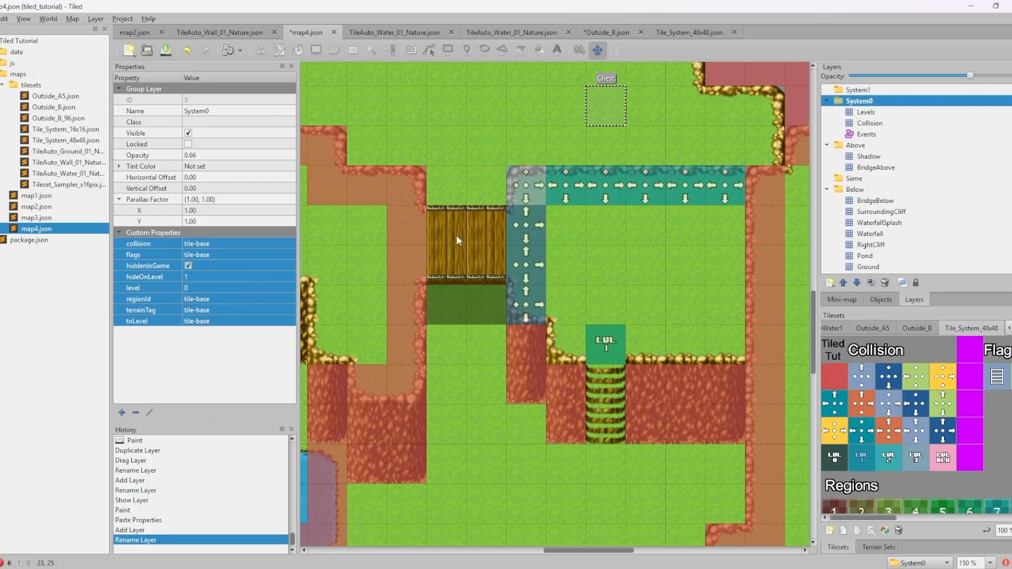
{"action": "left_click", "coordinate": [858, 90]}
{"action": "right_click", "coordinate": [230, 272]}
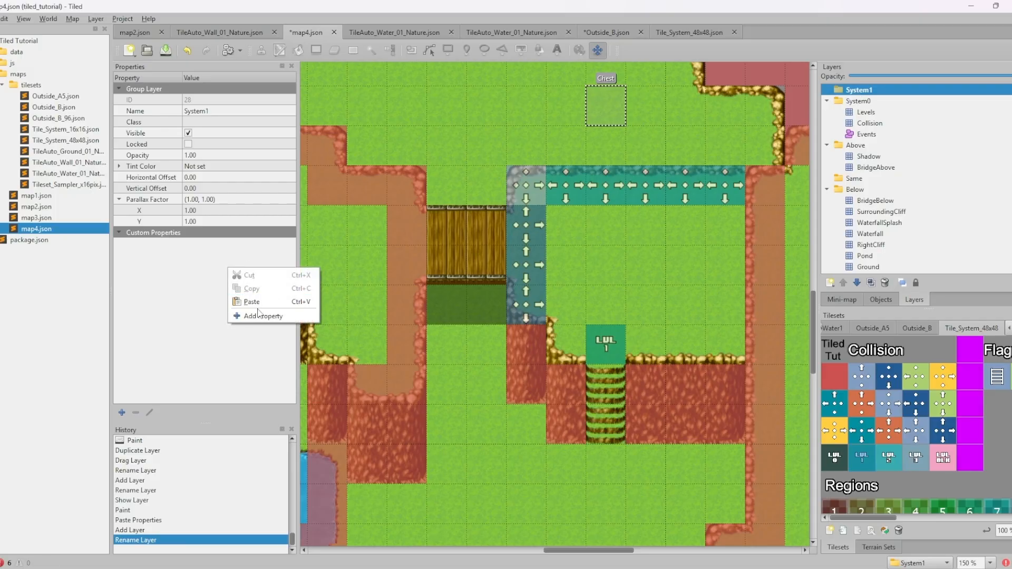
{"action": "right_click", "coordinate": [226, 291]}
{"action": "left_click", "coordinate": [253, 323]}
Set System1's hideOnLevel property to 0 and its level property to 1
{"action": "left_click", "coordinate": [203, 278]}
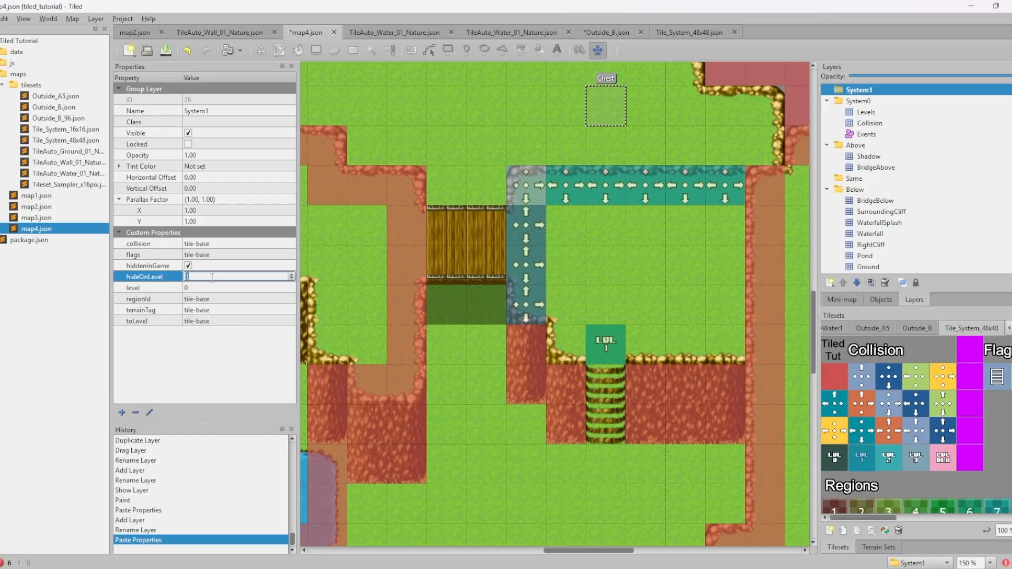
{"action": "left_click", "coordinate": [209, 287]}
{"action": "left_click", "coordinate": [206, 356]}
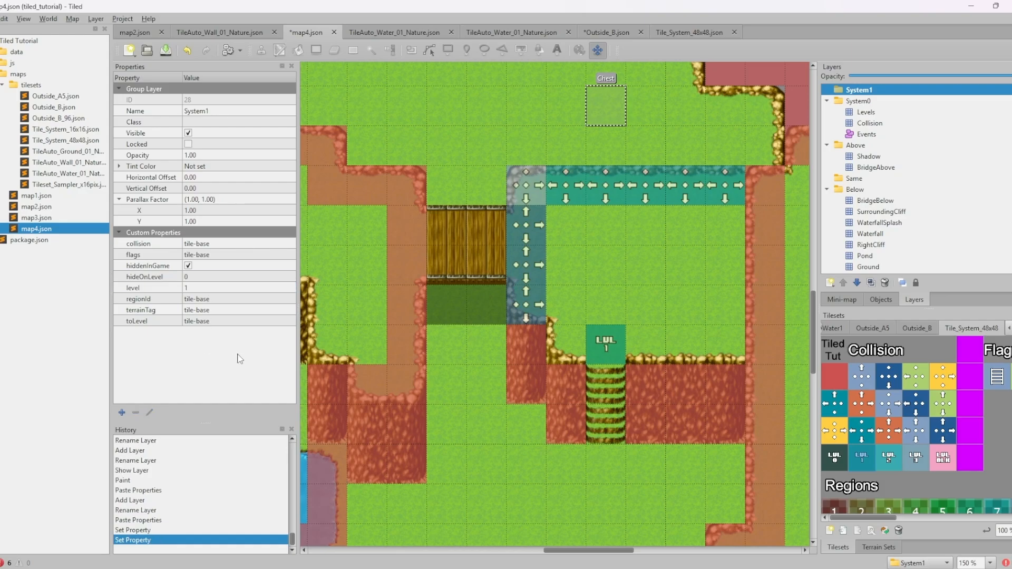
Add a tile layer named Collision and move it into the System1 group
{"action": "middle_click_drag", "start_coordinate": [598, 249], "coordinate": [615, 280]}
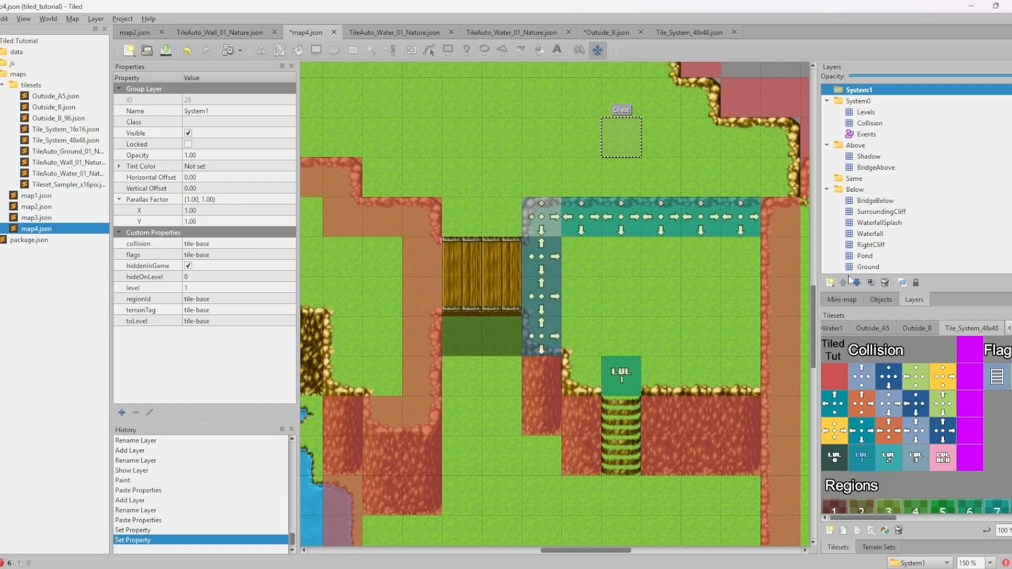
{"action": "left_click", "coordinate": [831, 284]}
{"action": "left_click", "coordinate": [858, 298]}
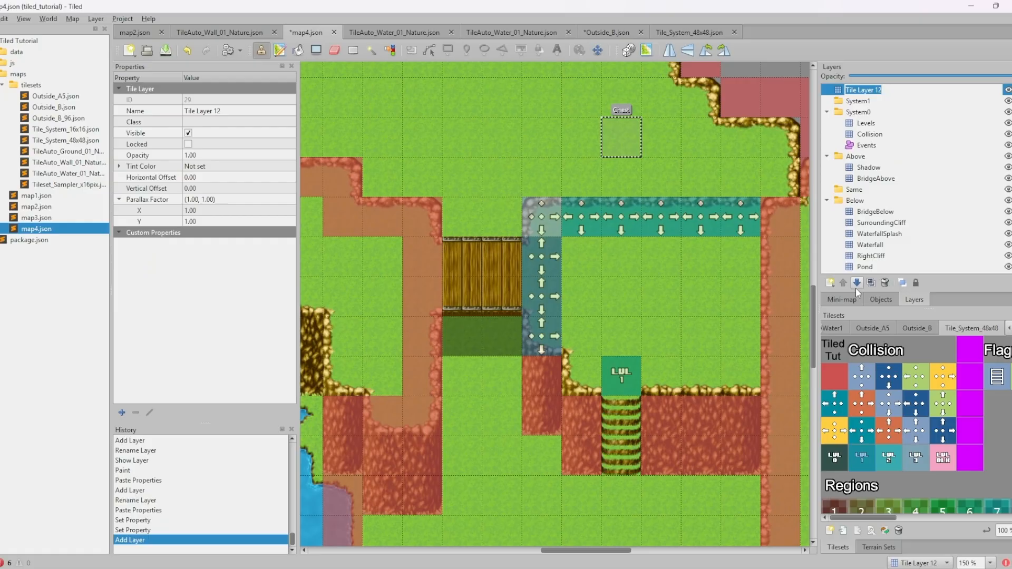
{"action": "type", "text": "Collision"}
{"action": "key", "text": "Return"}
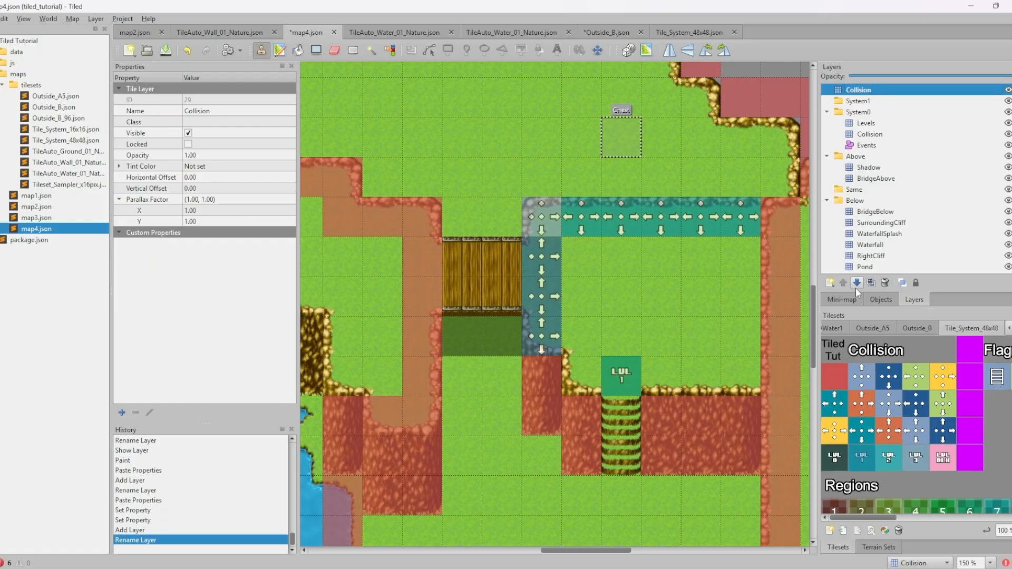
{"action": "left_click_drag", "start_coordinate": [878, 86], "coordinate": [869, 101]}
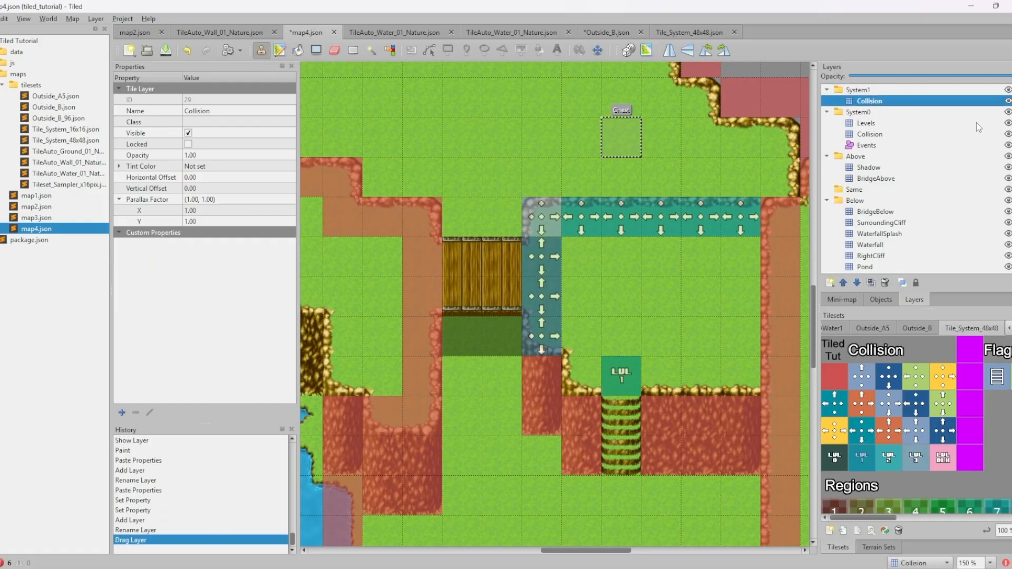
Hide System0 and paint full-collision tiles around the raised plateau on System1's Collision layer, leaving the bridge open
{"action": "left_click", "coordinate": [1007, 112]}
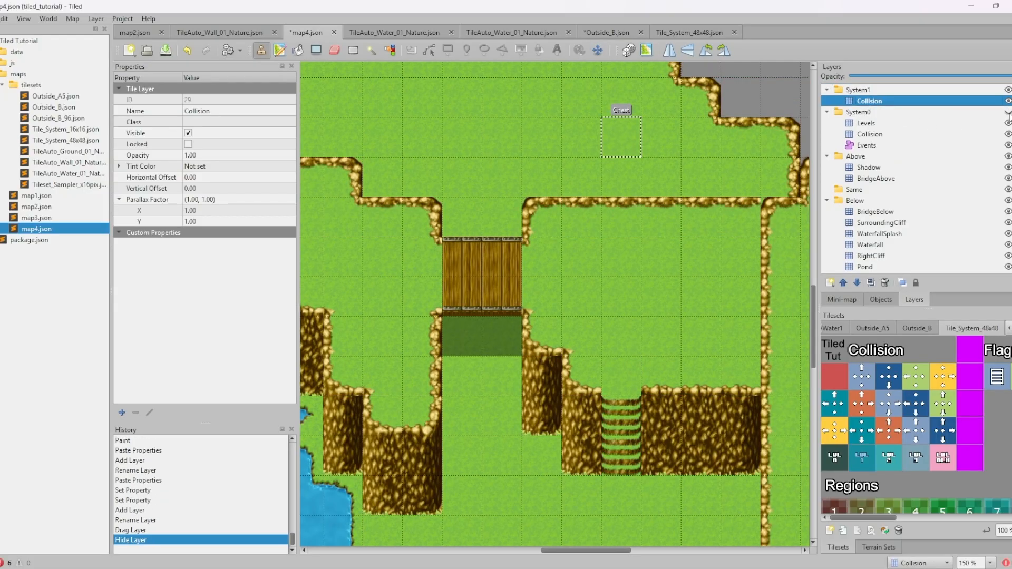
{"action": "left_click", "coordinate": [834, 378]}
{"action": "left_click_drag", "start_coordinate": [744, 182], "coordinate": [501, 178]}
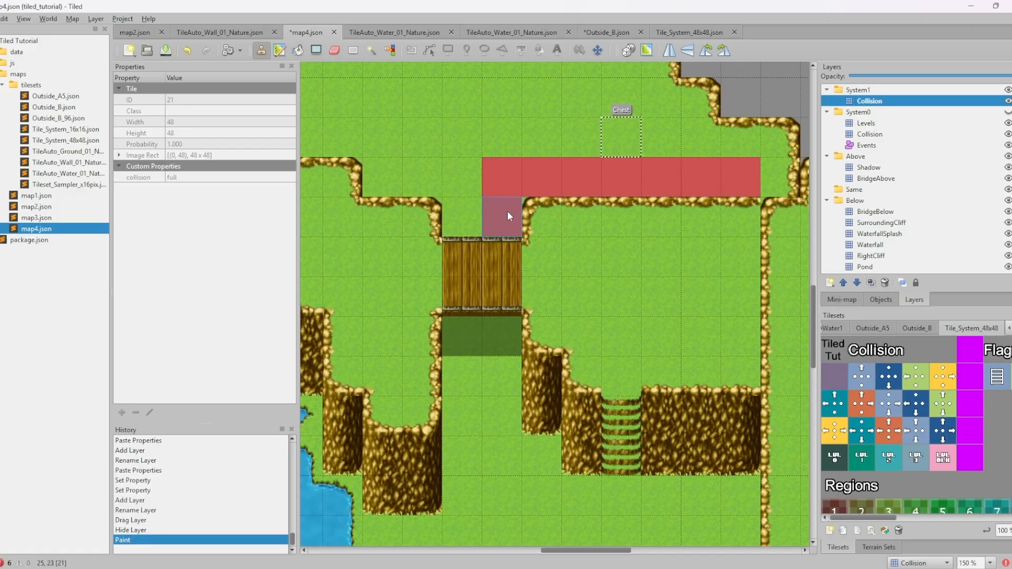
{"action": "left_click", "coordinate": [506, 214]}
{"action": "middle_click_drag", "start_coordinate": [477, 218], "coordinate": [608, 254]}
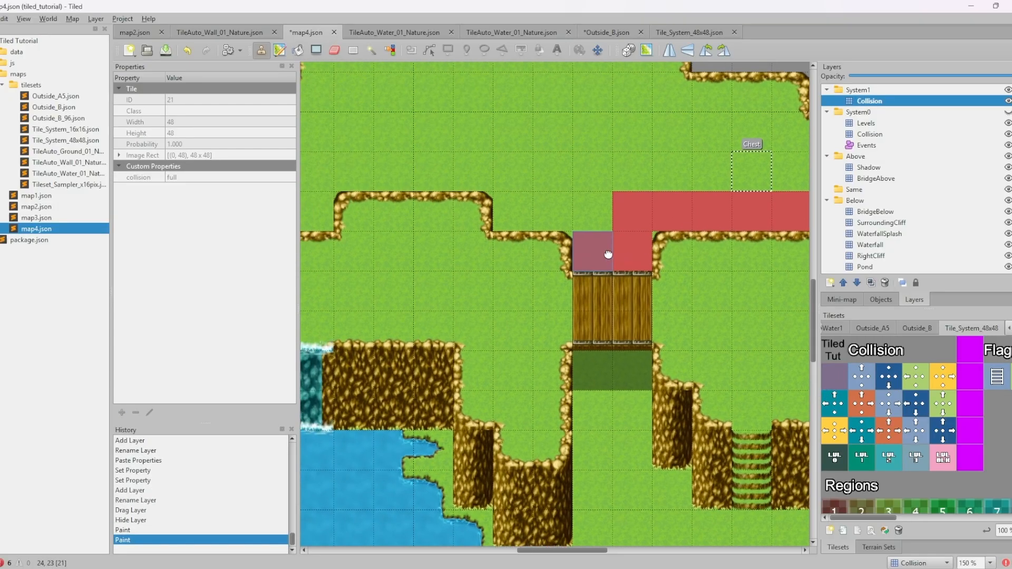
{"action": "left_click_drag", "start_coordinate": [604, 253], "coordinate": [523, 207]}
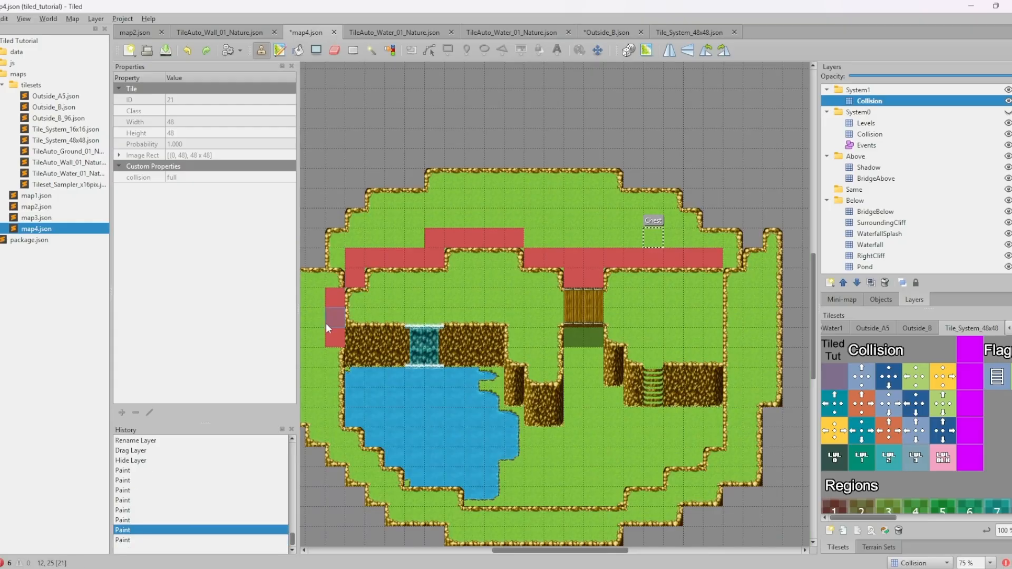
{"action": "mouse_move", "coordinate": [336, 337]}
{"action": "left_mouse_down"}
{"action": "mouse_move", "coordinate": [491, 336]}
{"action": "mouse_move", "coordinate": [496, 355]}
{"action": "mouse_move", "coordinate": [548, 398]}
{"action": "mouse_move", "coordinate": [572, 347]}
{"action": "mouse_move", "coordinate": [593, 340]}
{"action": "mouse_move", "coordinate": [625, 369]}
{"action": "mouse_move", "coordinate": [713, 372]}
{"action": "mouse_move", "coordinate": [735, 367]}
{"action": "mouse_move", "coordinate": [733, 258]}
{"action": "left_mouse_up"}
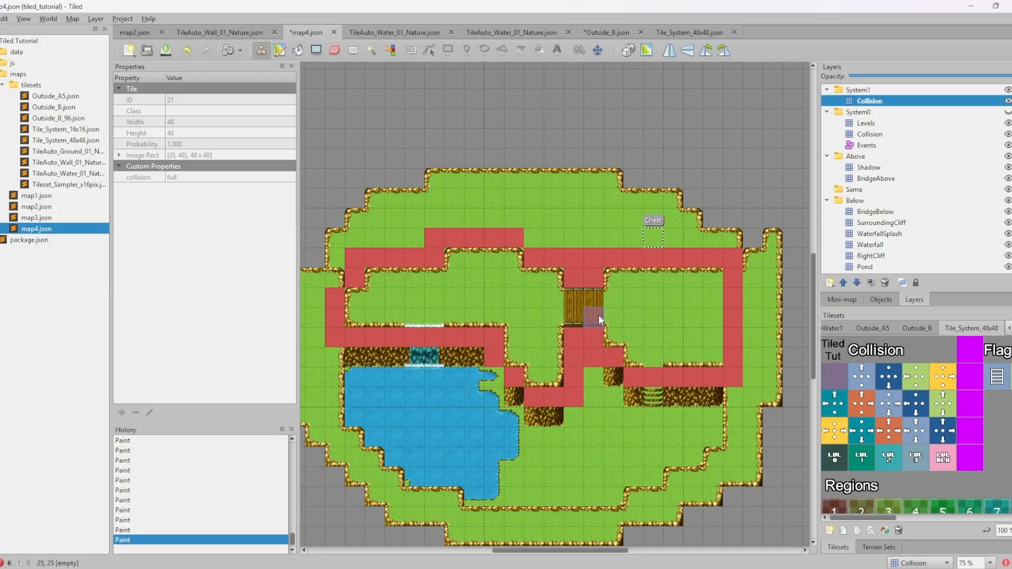
Save the changes to map4.json
{"action": "scroll", "coordinate": [599, 314], "scroll_direction": "up", "scroll_amount": 1}
{"action": "scroll", "coordinate": [598, 315], "scroll_direction": "right", "scroll_amount": 1}
{"action": "key", "text": "ctrl+s"}
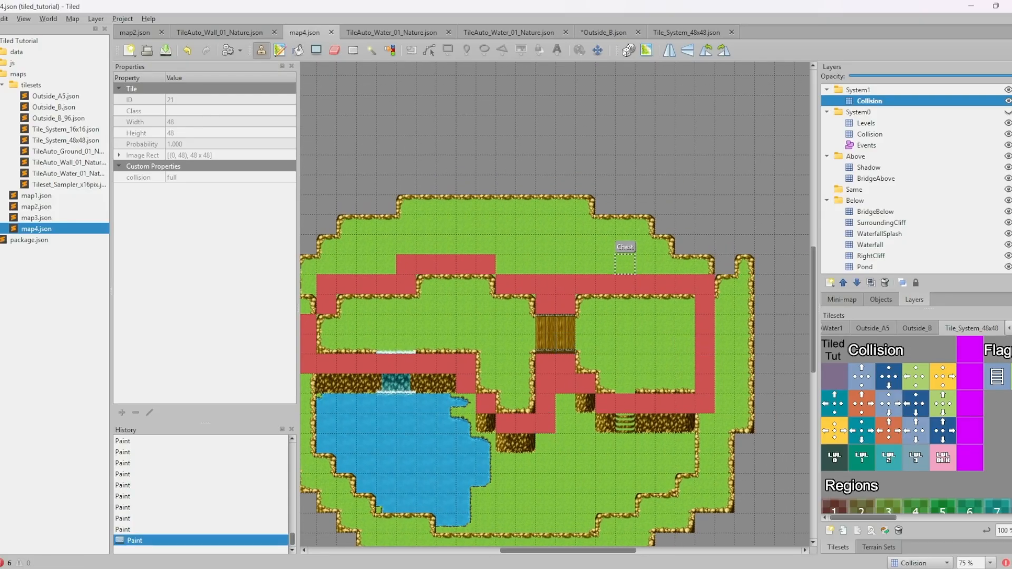
Switch to the running Tiled Tutorial game and walk the character through the passage under the bridge
{"action": "key", "text": "alt+Tab"}
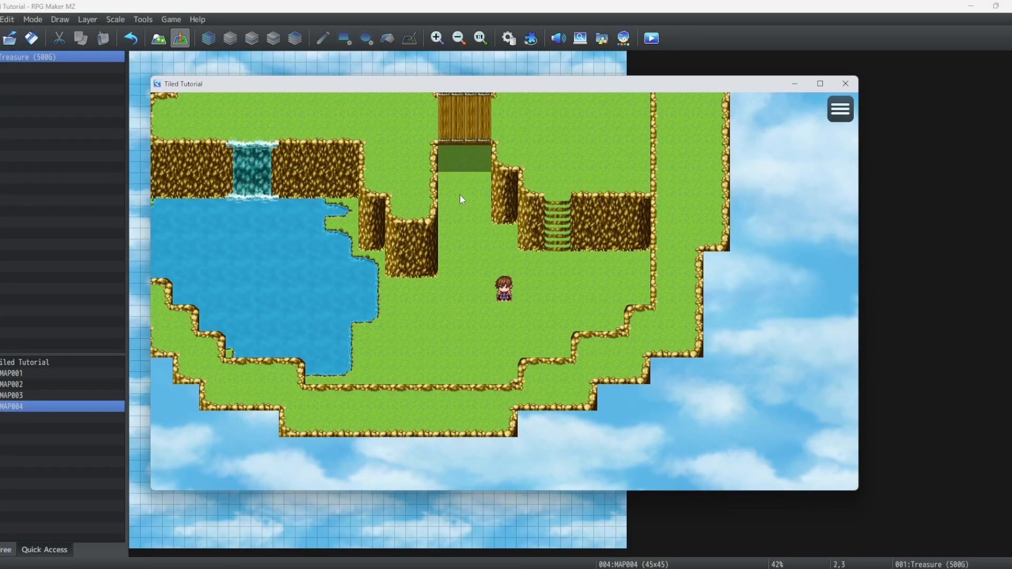
{"action": "left_click", "coordinate": [459, 194]}
{"action": "left_click", "coordinate": [506, 144]}
{"action": "left_click", "coordinate": [524, 148]}
{"action": "left_click", "coordinate": [476, 380]}
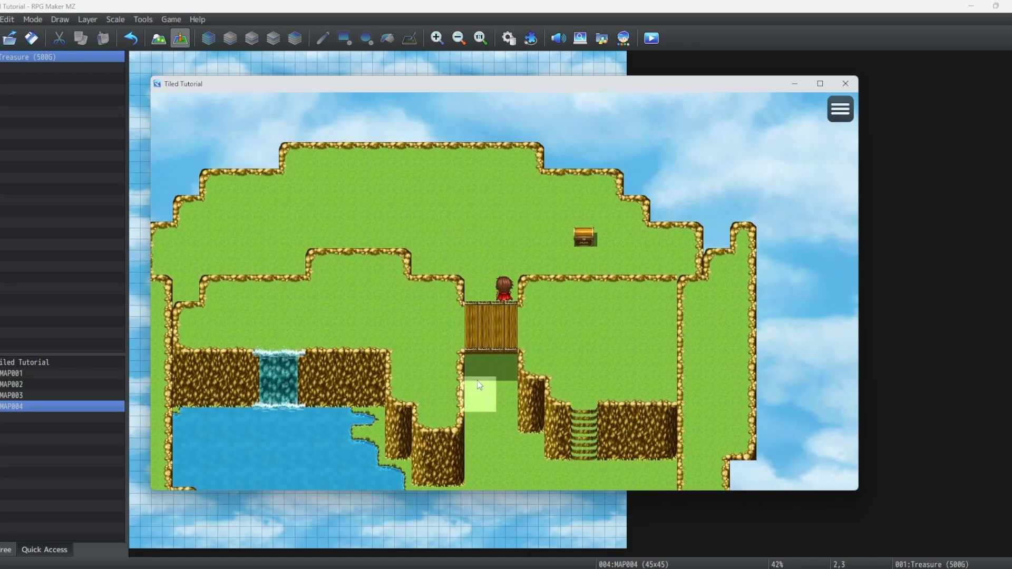
Walk the character up the stairs and across the bridge to test the plateau's level 1 collision
{"action": "left_click", "coordinate": [603, 224]}
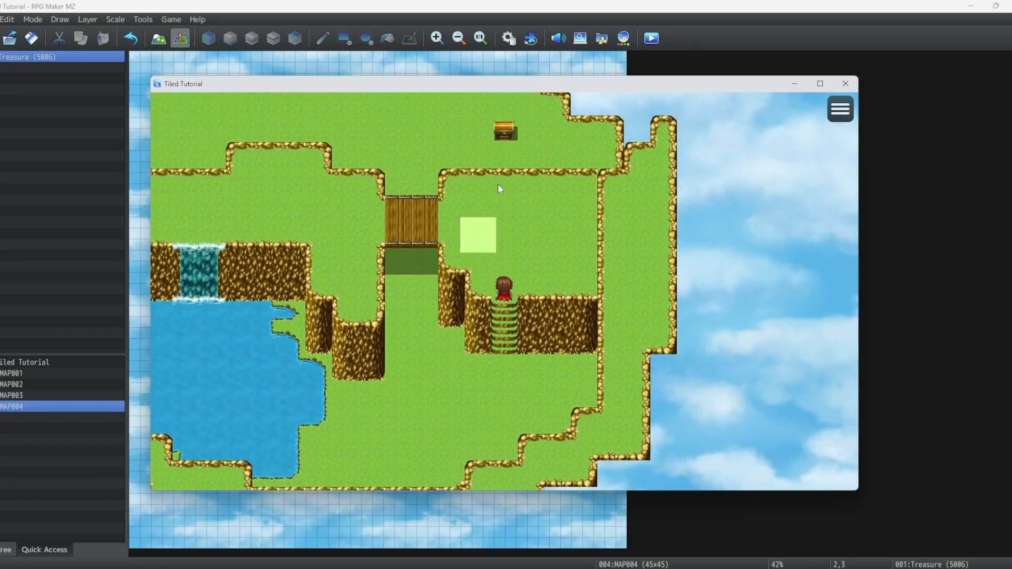
{"action": "left_click", "coordinate": [505, 208]}
{"action": "left_click", "coordinate": [406, 338]}
{"action": "left_click", "coordinate": [356, 281]}
{"action": "left_click", "coordinate": [483, 227]}
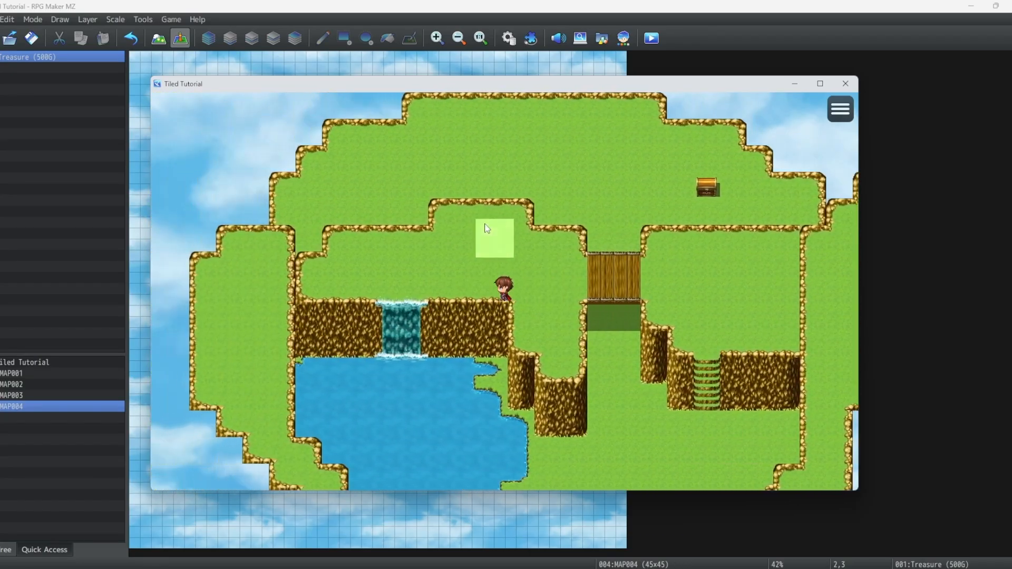
Walk the character back over the bridge to the eastern plateau and test descending the stairs and the cliff edge beside them
{"action": "left_click", "coordinate": [603, 331]}
{"action": "left_click", "coordinate": [556, 266]}
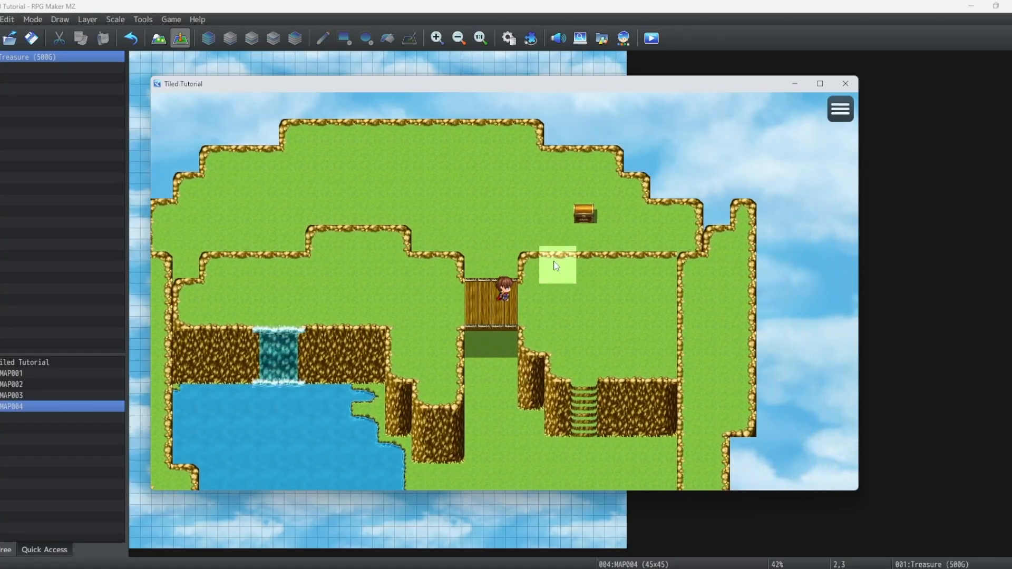
{"action": "left_click", "coordinate": [482, 369]}
{"action": "left_click", "coordinate": [557, 322]}
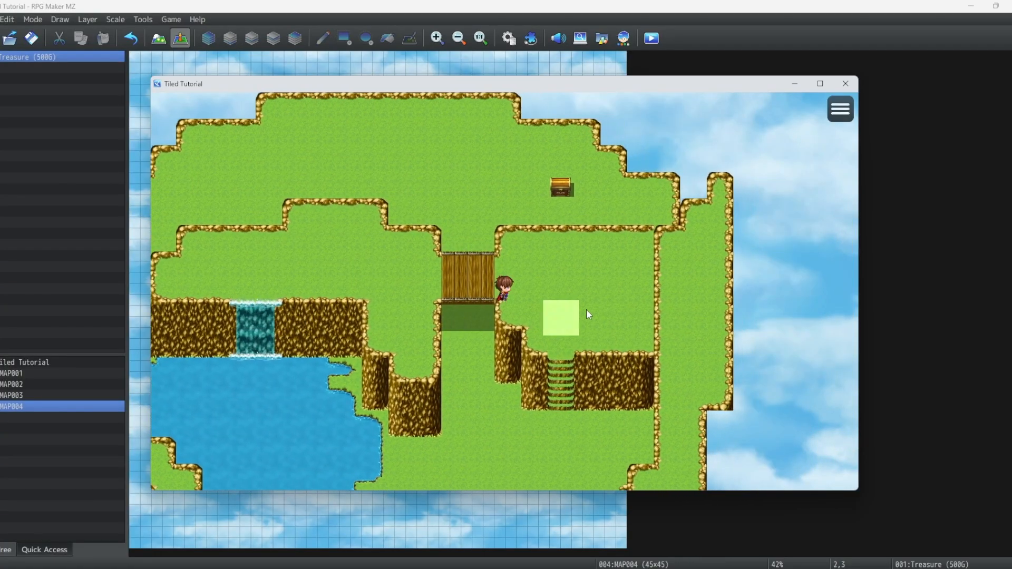
{"action": "left_click", "coordinate": [510, 388]}
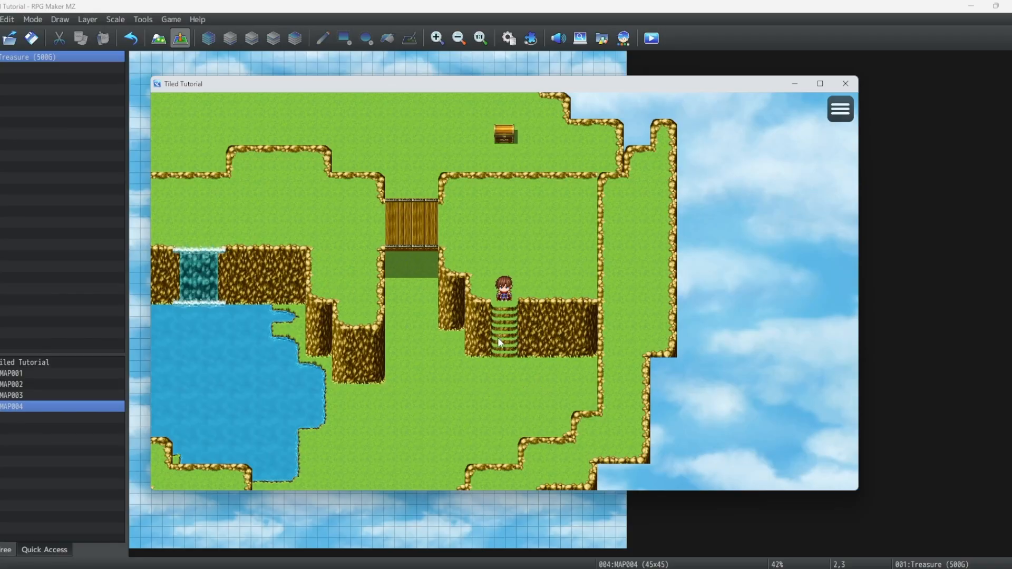
{"action": "left_click", "coordinate": [494, 354]}
{"action": "left_click", "coordinate": [463, 394]}
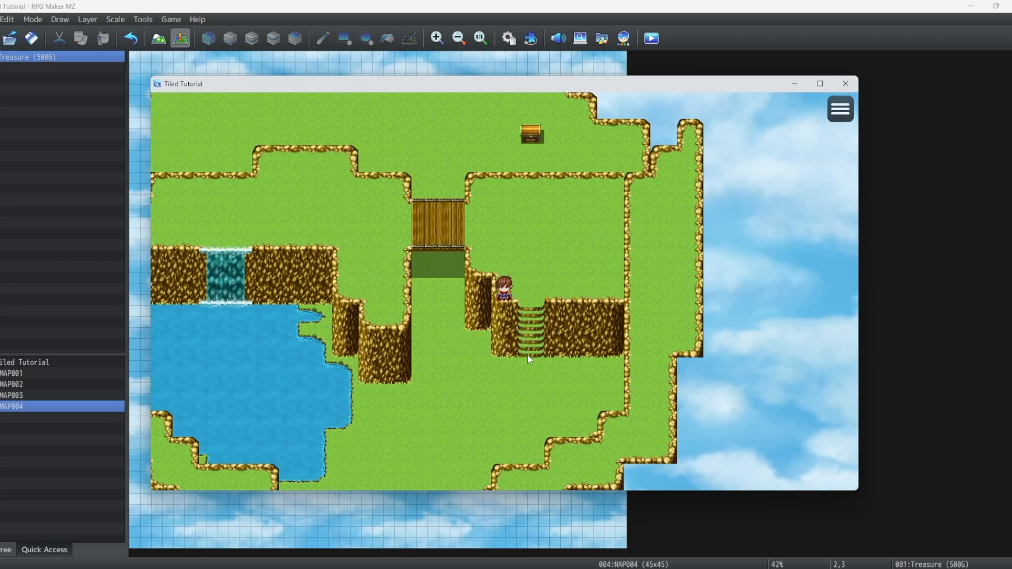
{"action": "left_click", "coordinate": [552, 383]}
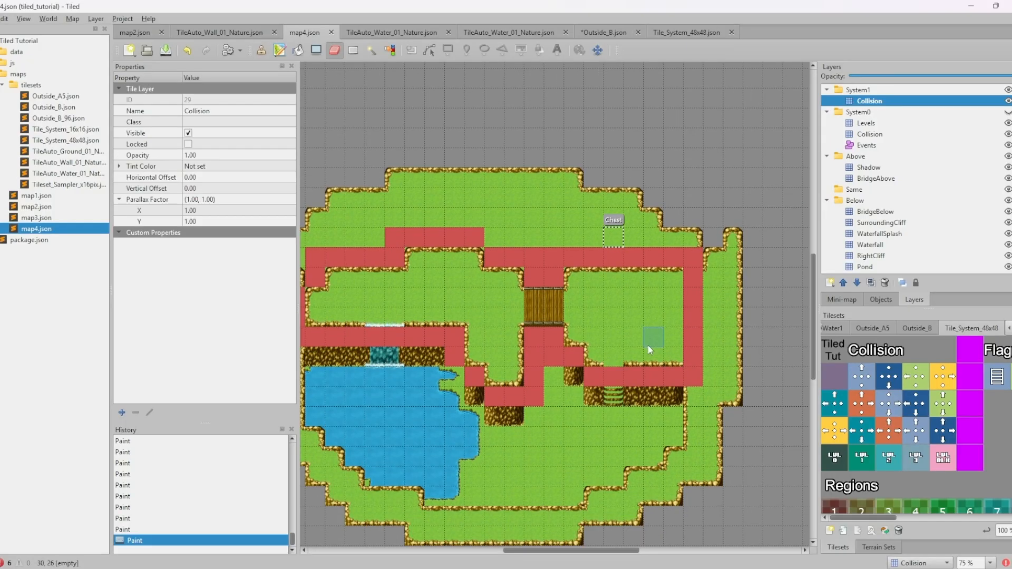
On System1's Collision layer, erase the collision tile over the stairs and paint full-collision tiles on both sides of the lower steps
{"action": "left_click", "coordinate": [613, 378]}
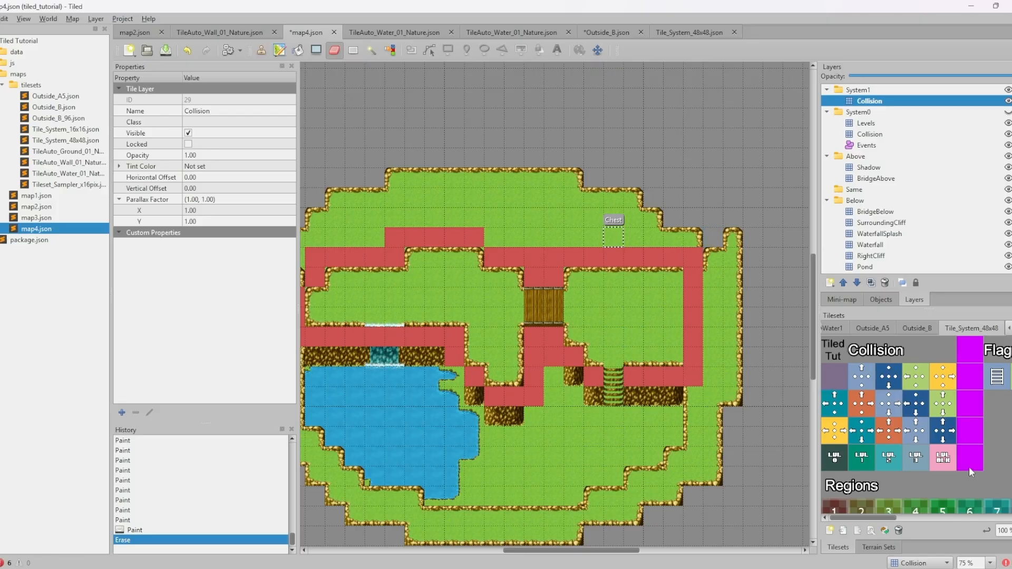
{"action": "left_click", "coordinate": [836, 378]}
{"action": "left_click", "coordinate": [855, 377]}
{"action": "left_click", "coordinate": [839, 376]}
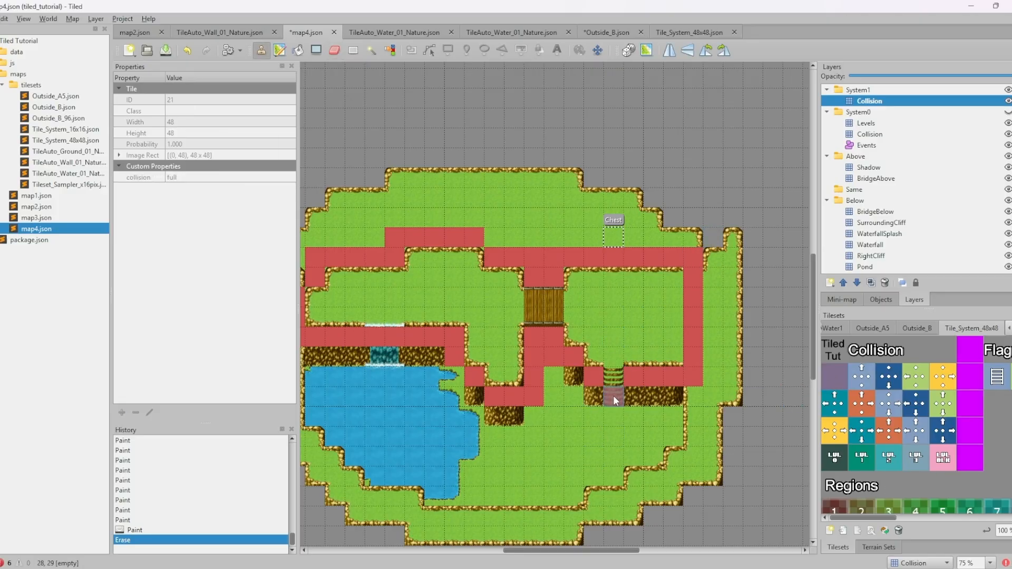
{"action": "left_click", "coordinate": [596, 396]}
{"action": "left_click", "coordinate": [633, 396]}
Add a tile layer named Levels to the System1 group
{"action": "left_click", "coordinate": [830, 282]}
{"action": "left_click", "coordinate": [852, 295]}
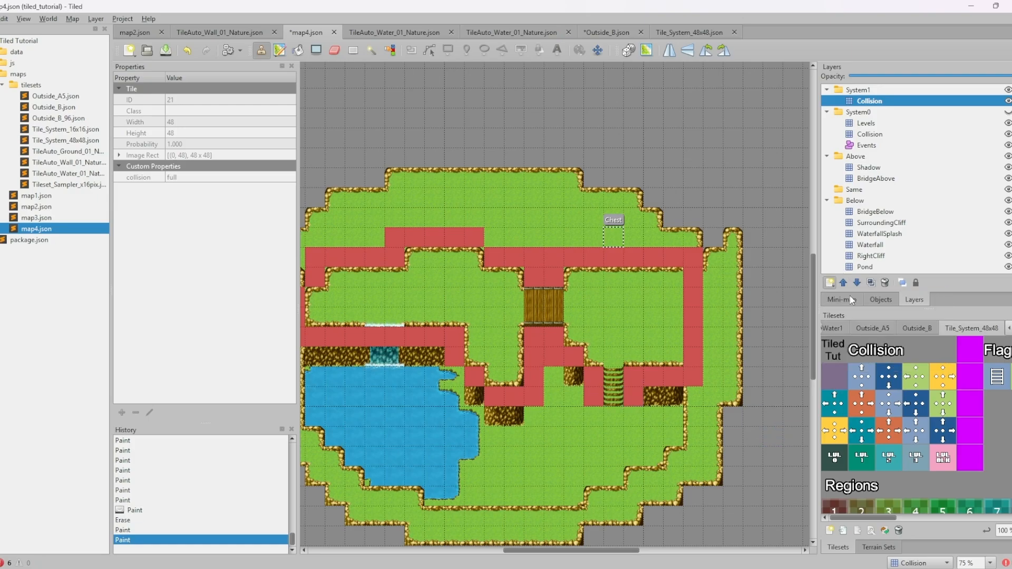
{"action": "type", "text": "Levels"}
{"action": "key", "text": "Return"}
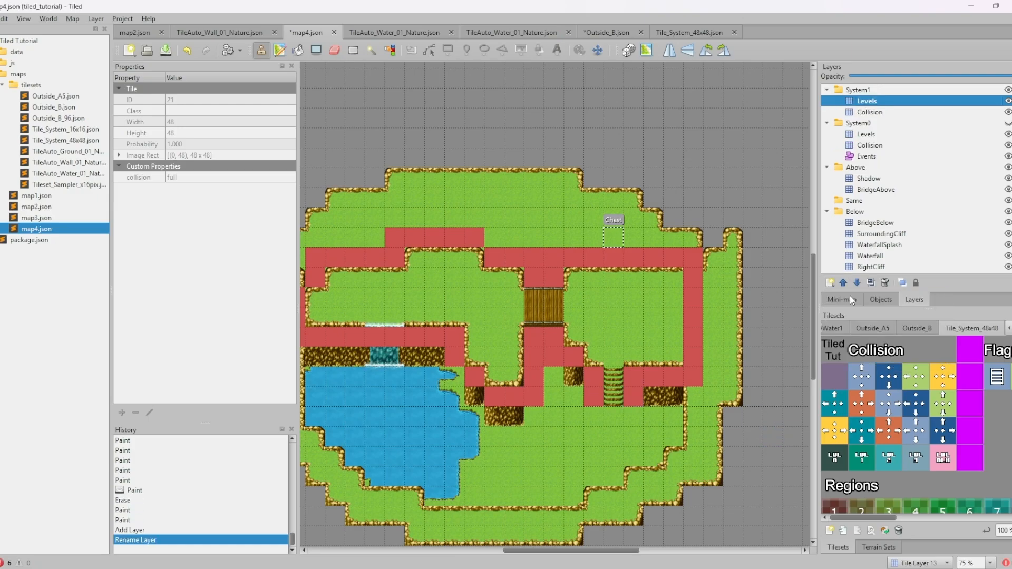
Paint a LVL 0 tile at the foot of the stairs and a LVL 1 tile at their head on System1's Levels layer
{"action": "left_click", "coordinate": [835, 456]}
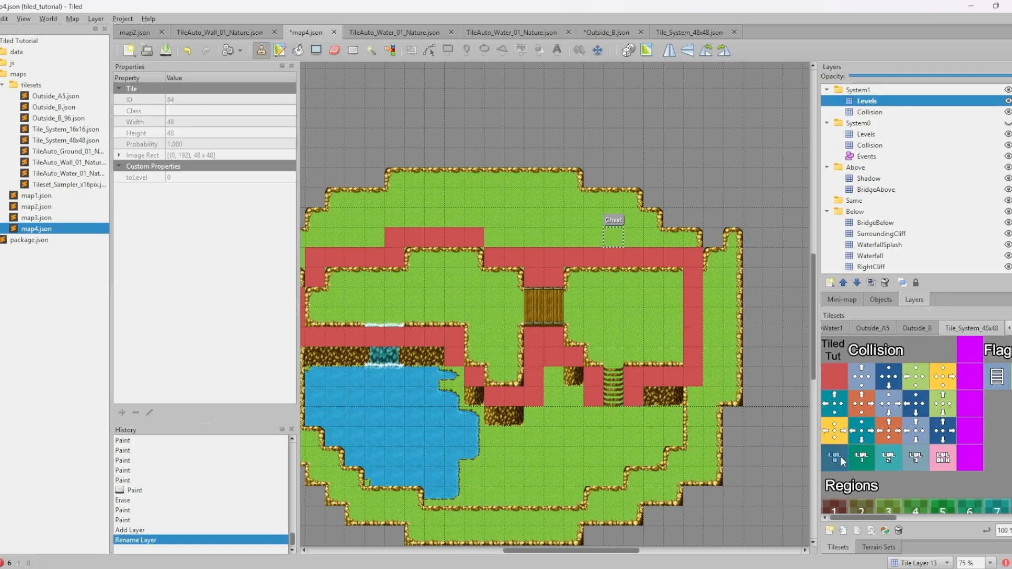
{"action": "left_click", "coordinate": [612, 421]}
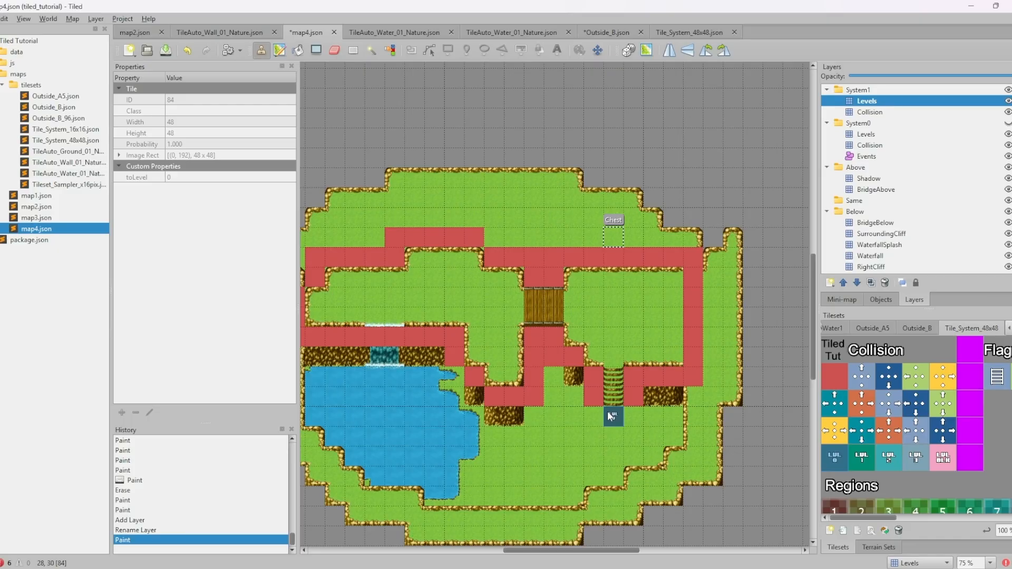
{"action": "left_click", "coordinate": [862, 457]}
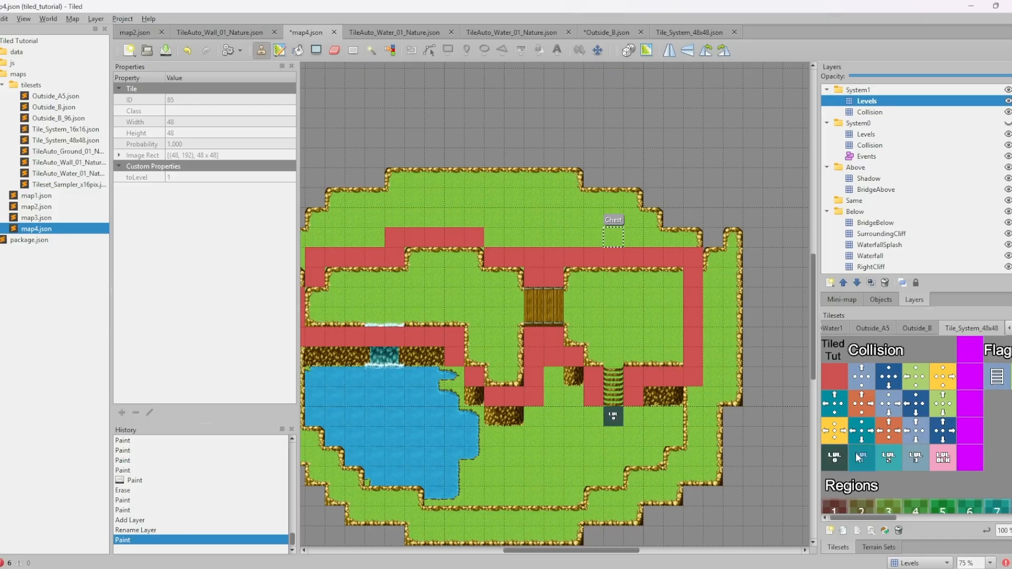
{"action": "left_click", "coordinate": [613, 357]}
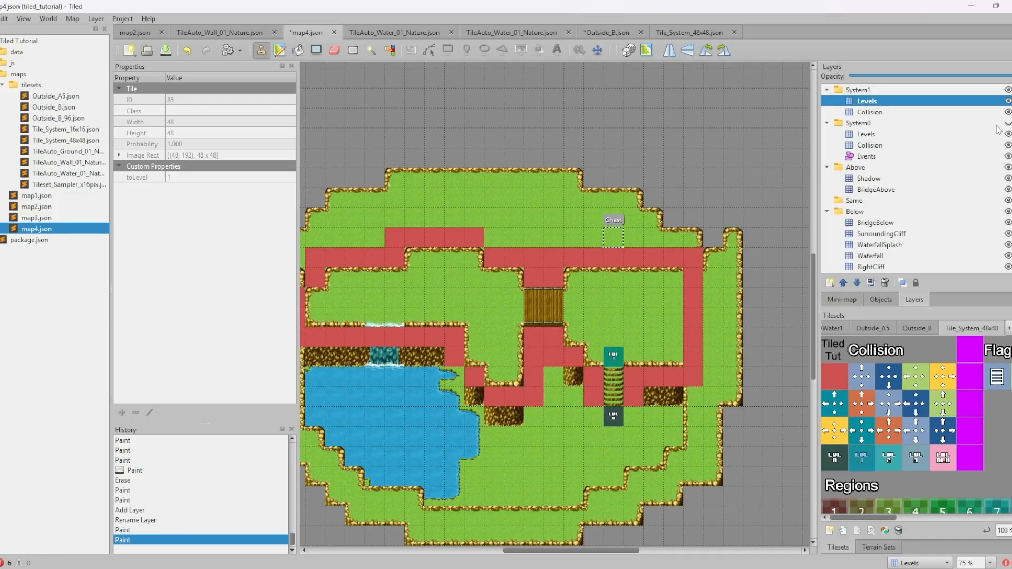
Show System0 with System1 hidden, paint a LVL 0 tile below the stairs on System0's Levels layer, and show System1 again
{"action": "left_click", "coordinate": [1007, 101]}
{"action": "left_click", "coordinate": [1007, 123]}
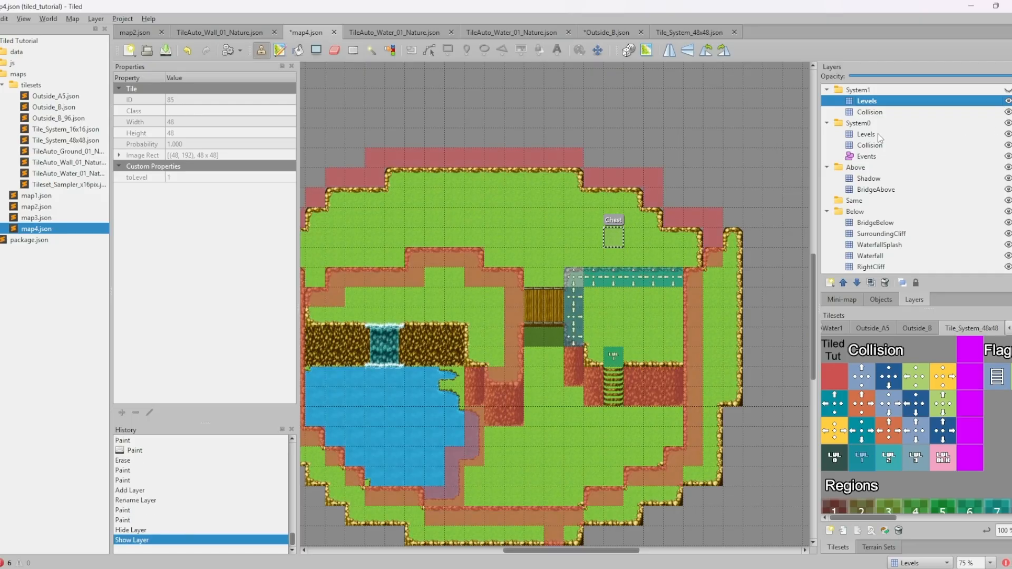
{"action": "left_click", "coordinate": [896, 134]}
{"action": "left_click", "coordinate": [835, 458]}
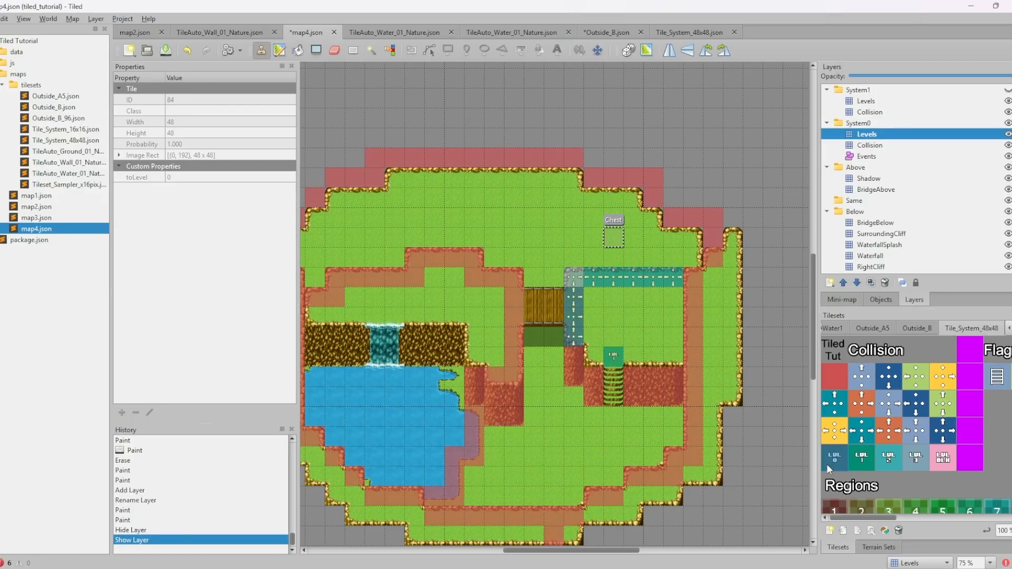
{"action": "left_click", "coordinate": [616, 418]}
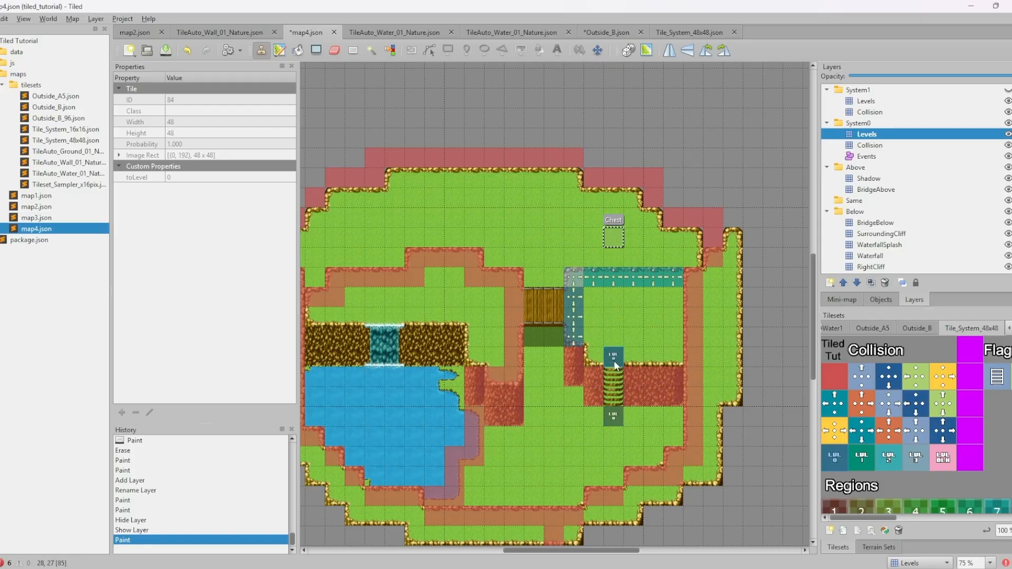
{"action": "left_click", "coordinate": [884, 102]}
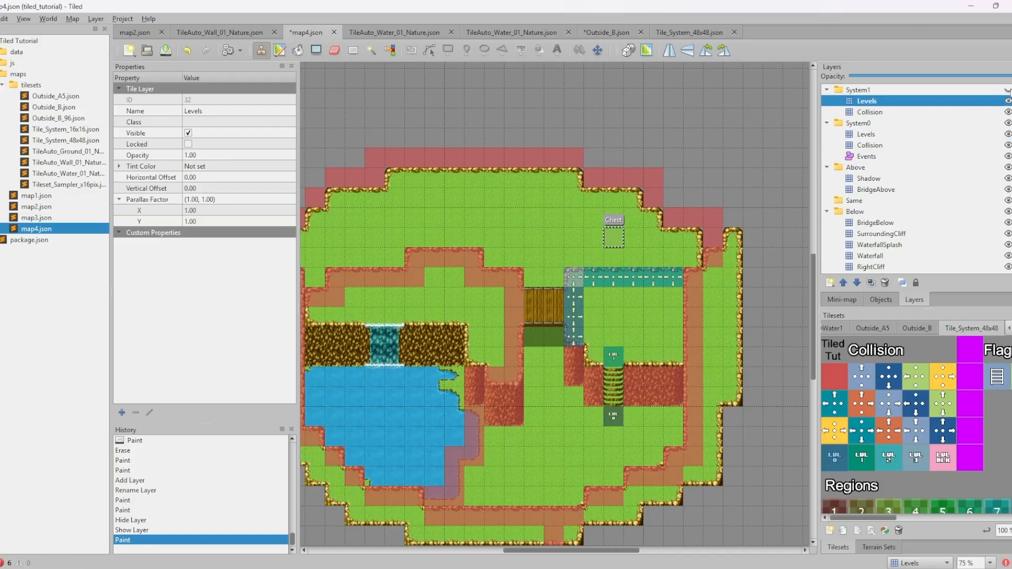
{"action": "left_click", "coordinate": [1007, 90]}
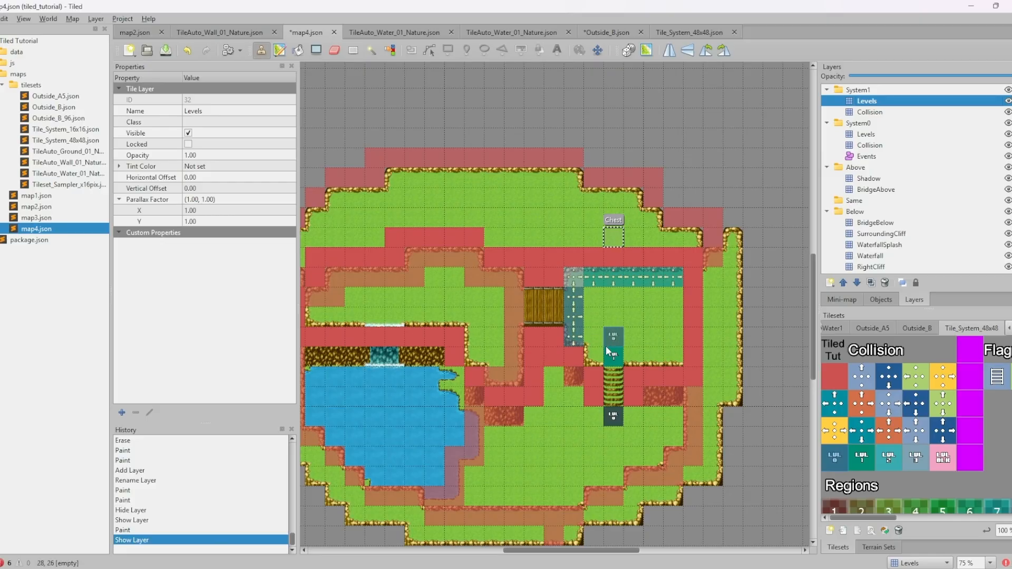
Switch to the Tiled Tutorial playtest from RPG Maker MZ and walk the character north under the bridge and back
{"action": "left_click", "coordinate": [195, 539]}
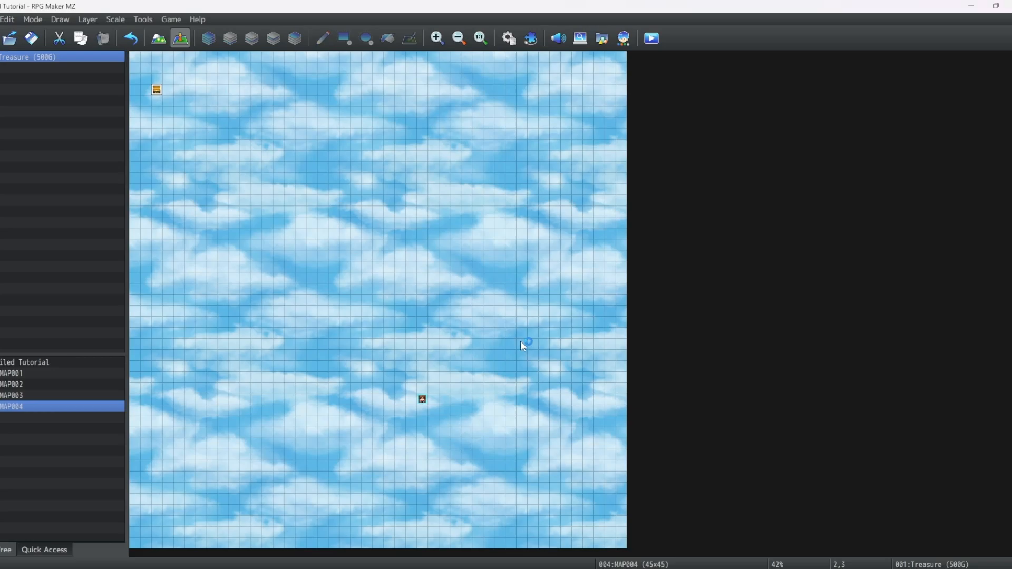
{"action": "left_click", "coordinate": [493, 159]}
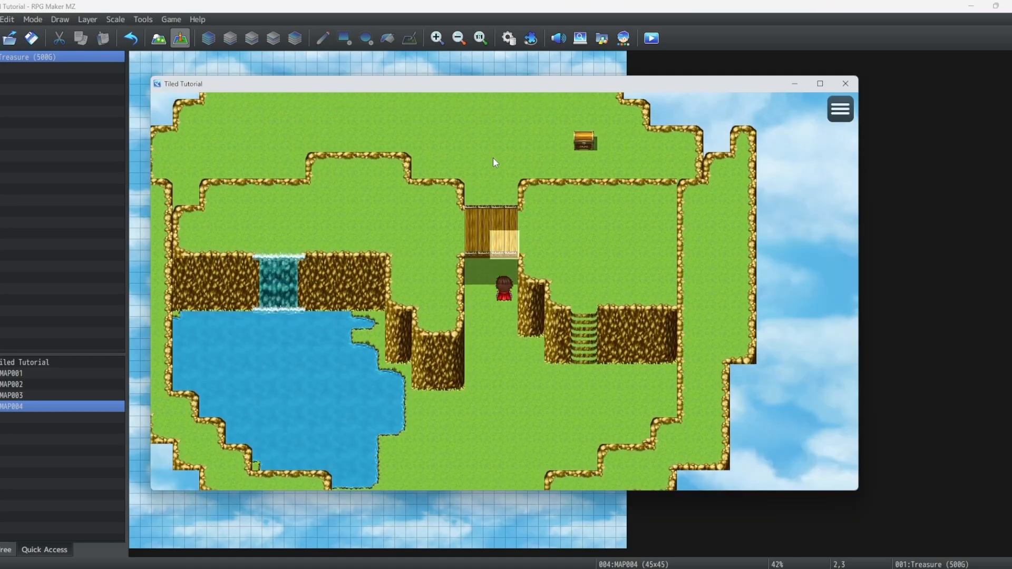
{"action": "left_click", "coordinate": [494, 158]}
{"action": "left_click", "coordinate": [530, 394]}
{"action": "left_click", "coordinate": [532, 397]}
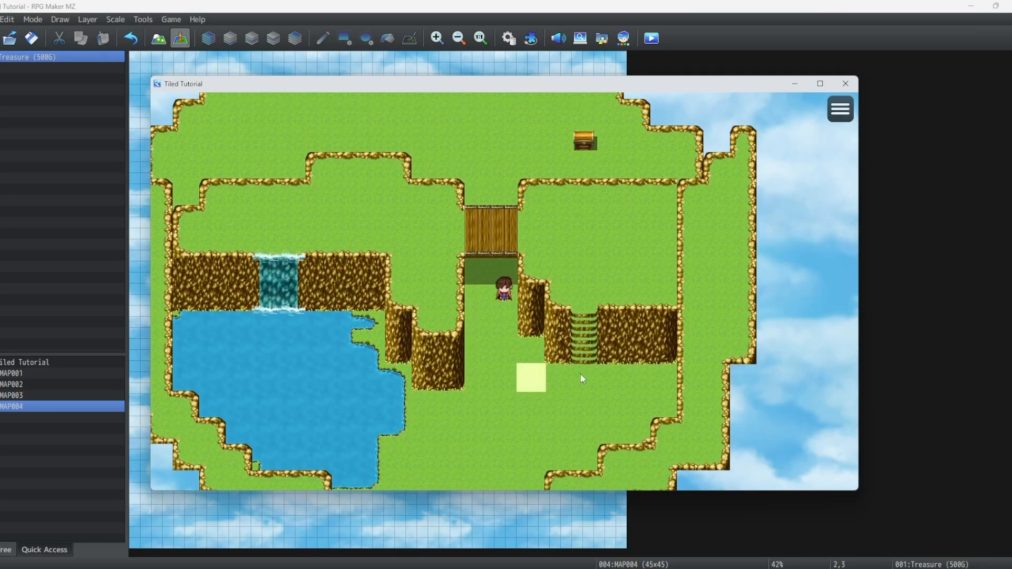
Walk the character over the bridge, down the stairs and under the bridge again, and close the playtest
{"action": "left_click", "coordinate": [574, 220]}
{"action": "left_click", "coordinate": [330, 292]}
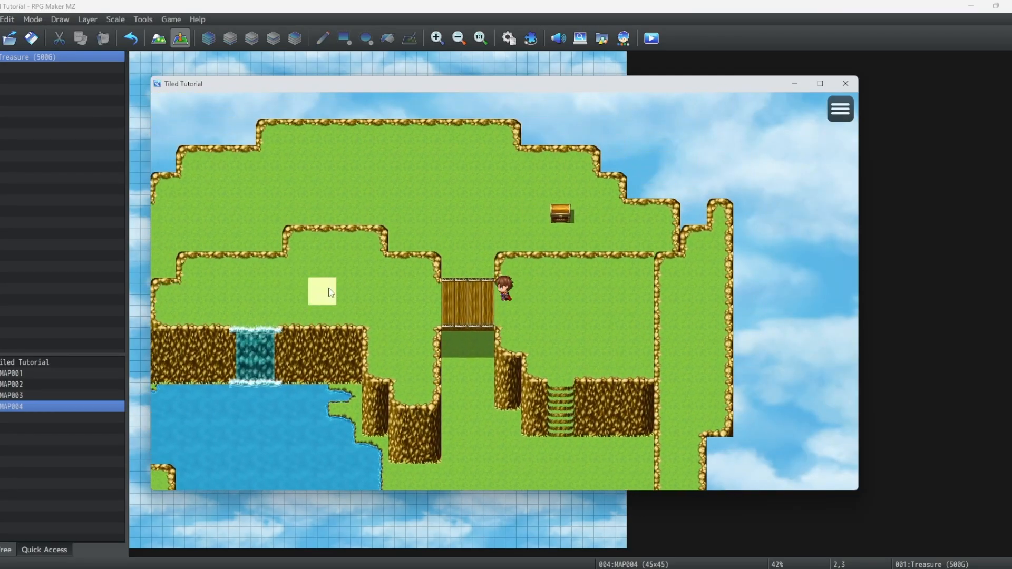
{"action": "left_click", "coordinate": [562, 412]}
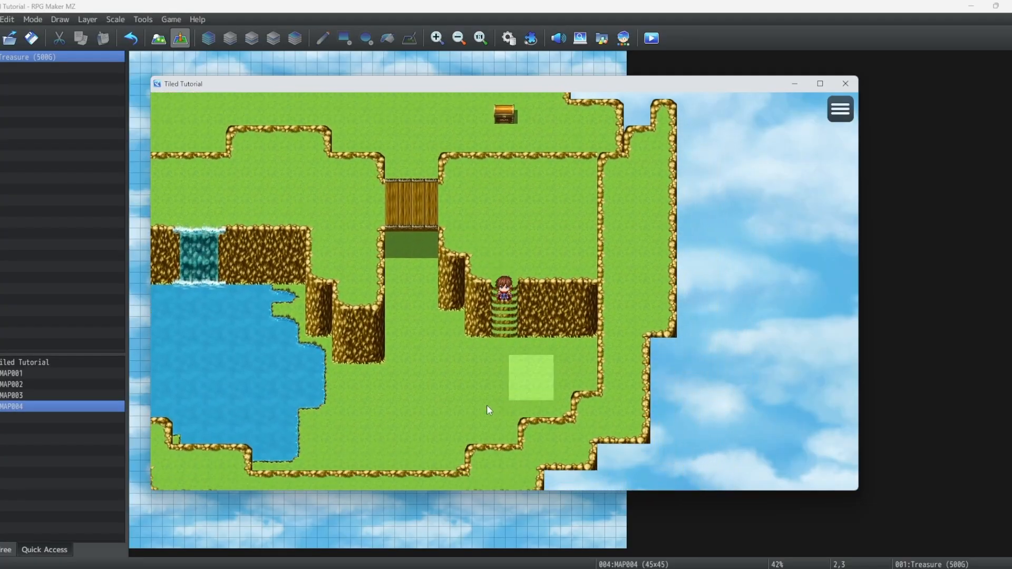
{"action": "left_click", "coordinate": [444, 223]}
{"action": "left_click", "coordinate": [514, 144]}
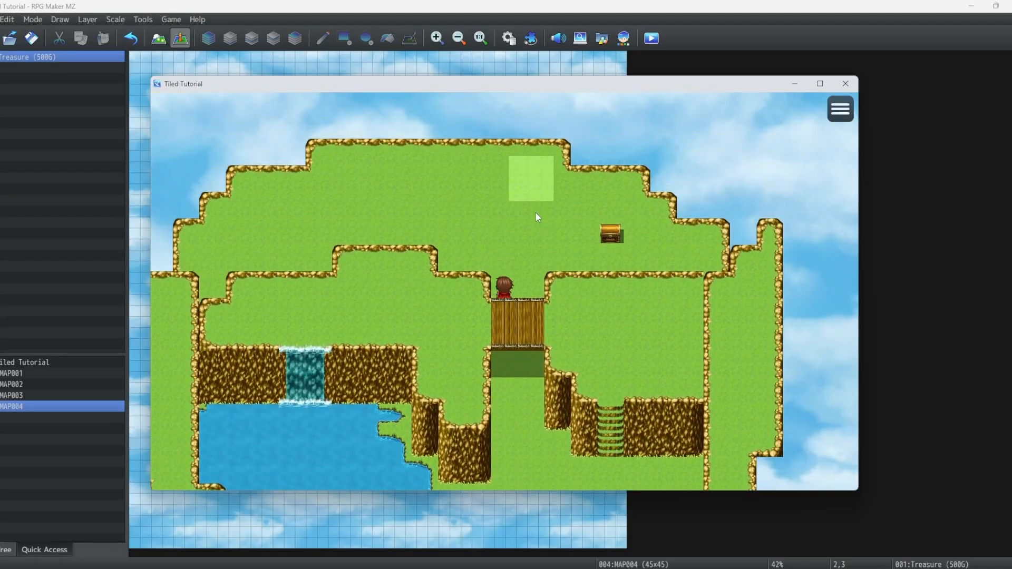
{"action": "left_click", "coordinate": [506, 419]}
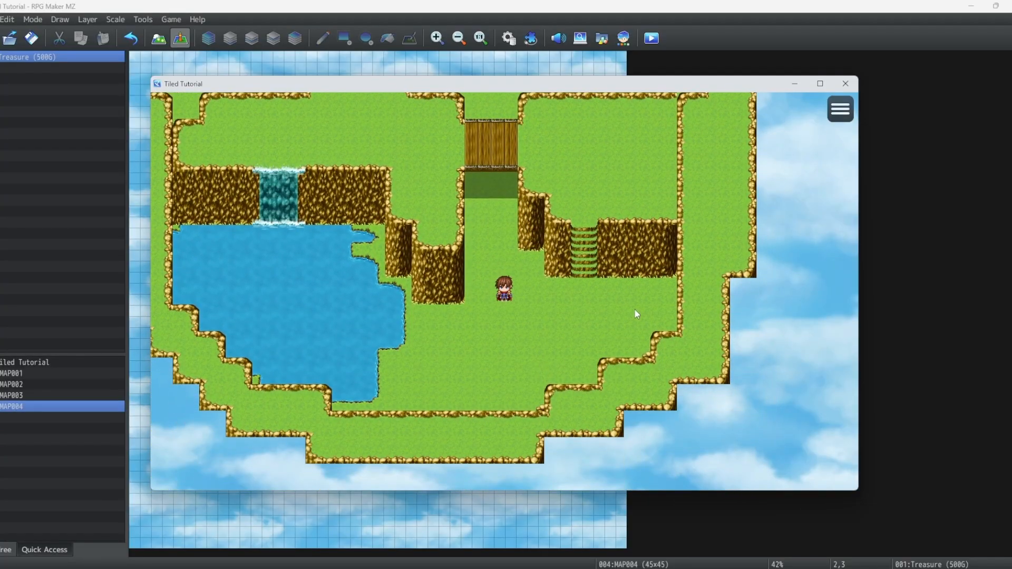
{"action": "left_click", "coordinate": [846, 83]}
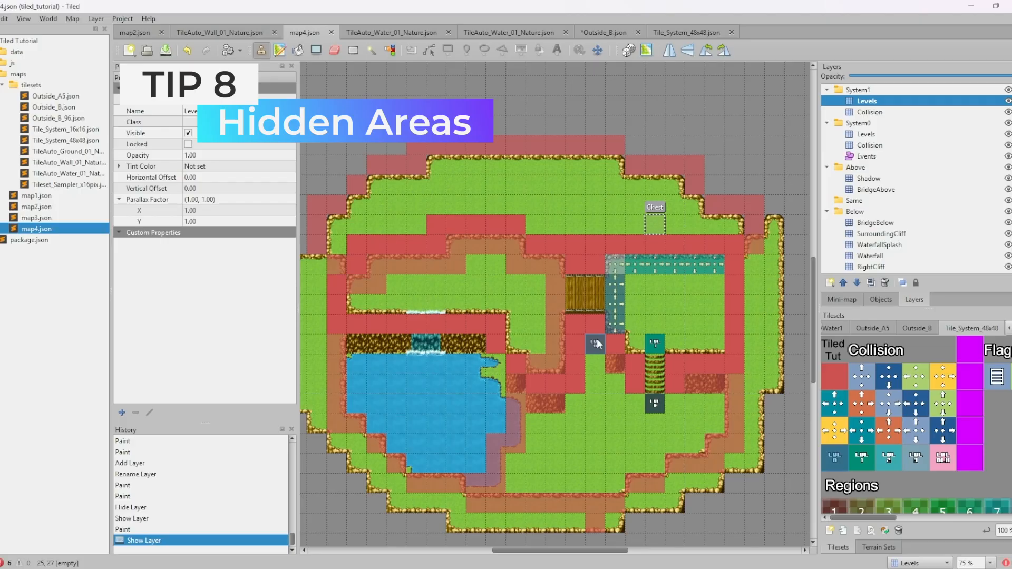
Open the example cave map and toggle its hidden cover layer and SYSTEM LV1 group to examine the hidden room and level tiles
{"action": "left_click", "coordinate": [1, 19]}
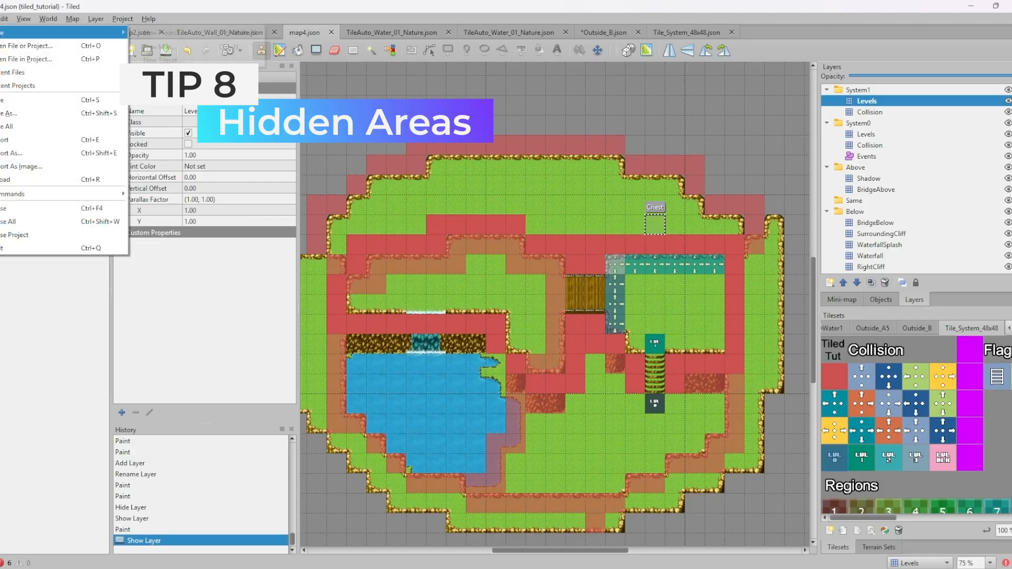
{"action": "left_click", "coordinate": [21, 46]}
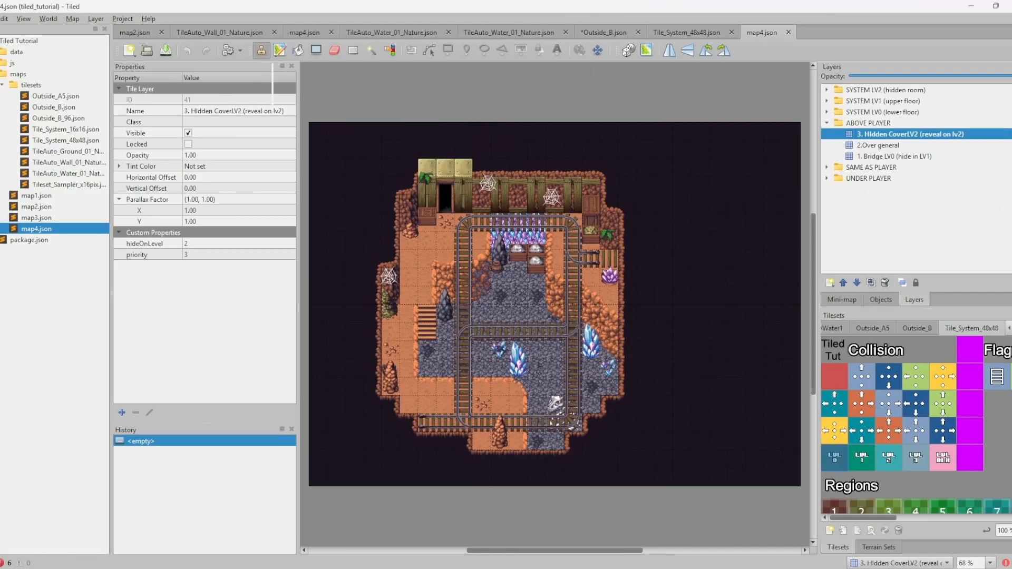
{"action": "left_click", "coordinate": [1011, 134]}
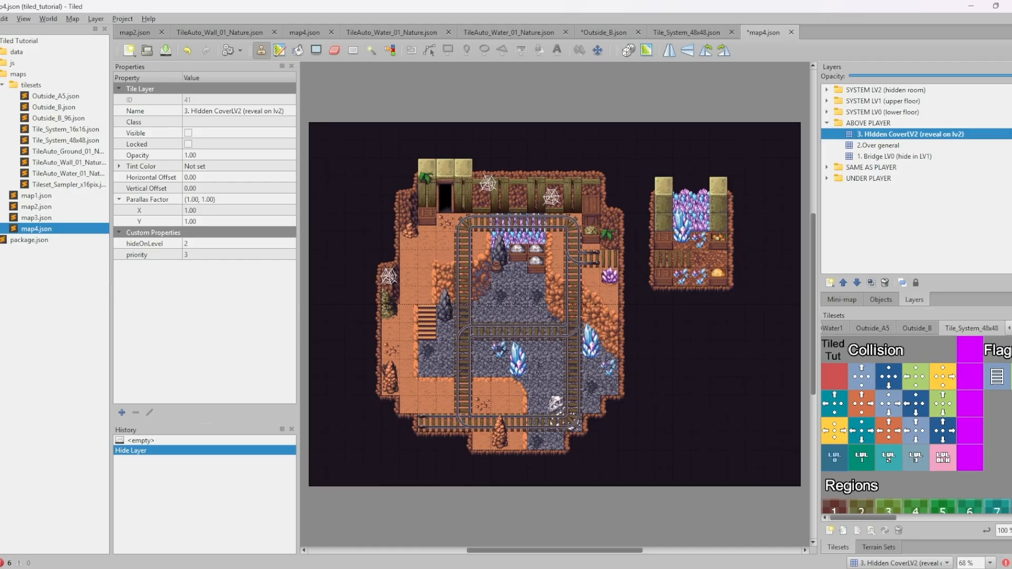
{"action": "left_click", "coordinate": [1011, 134]}
{"action": "left_click", "coordinate": [1011, 134]}
{"action": "left_click", "coordinate": [1011, 100]}
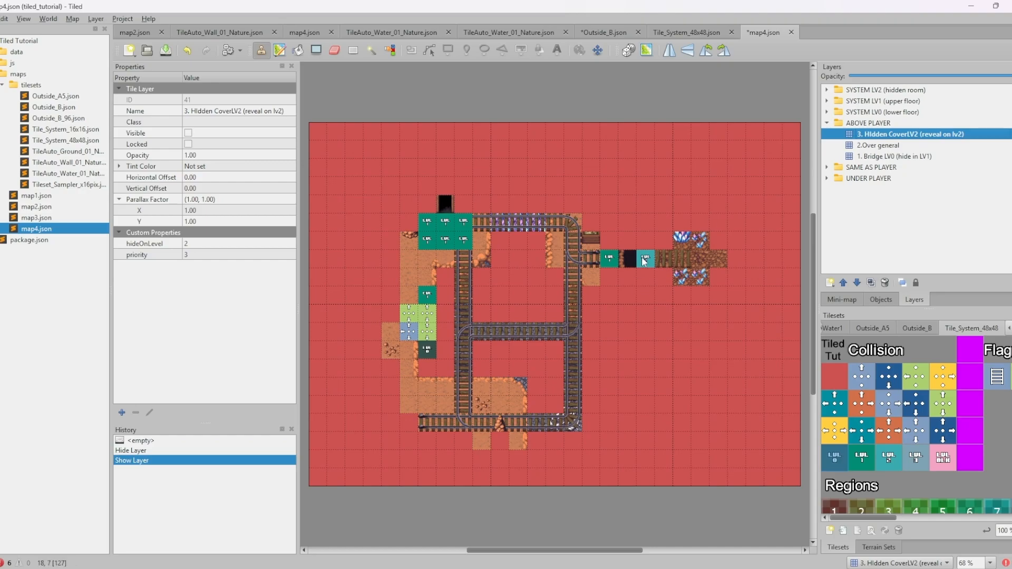
{"action": "left_click", "coordinate": [1011, 101]}
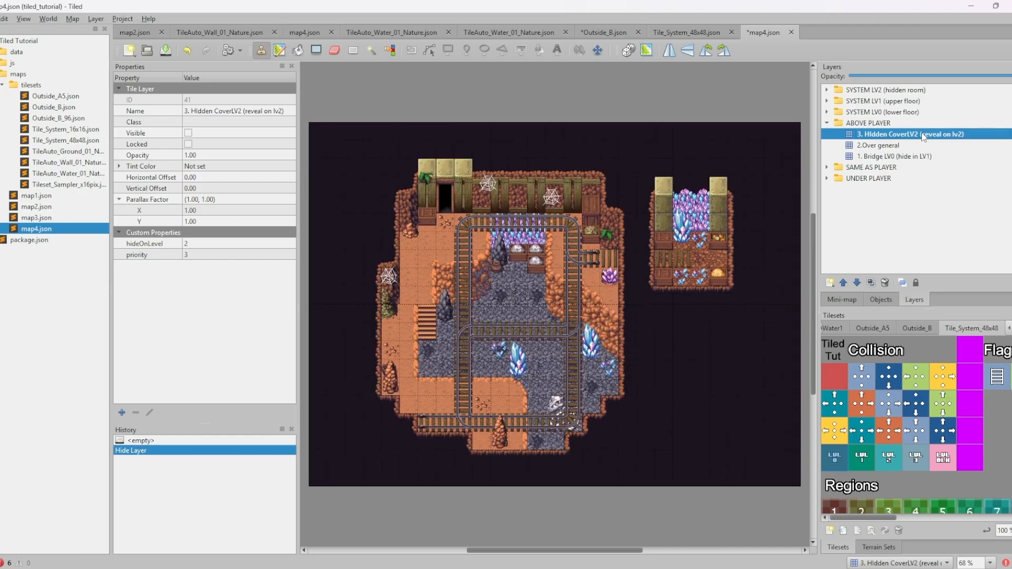
Examine the "3. HIdden CoverLV2 (reveal on lv2)" layer's effect and hideOnLevel property, and close the cave map without saving
{"action": "left_click", "coordinate": [1011, 134]}
{"action": "left_click", "coordinate": [1011, 134]}
{"action": "left_click", "coordinate": [1011, 133]}
{"action": "left_click", "coordinate": [1011, 134]}
{"action": "left_click", "coordinate": [169, 244]}
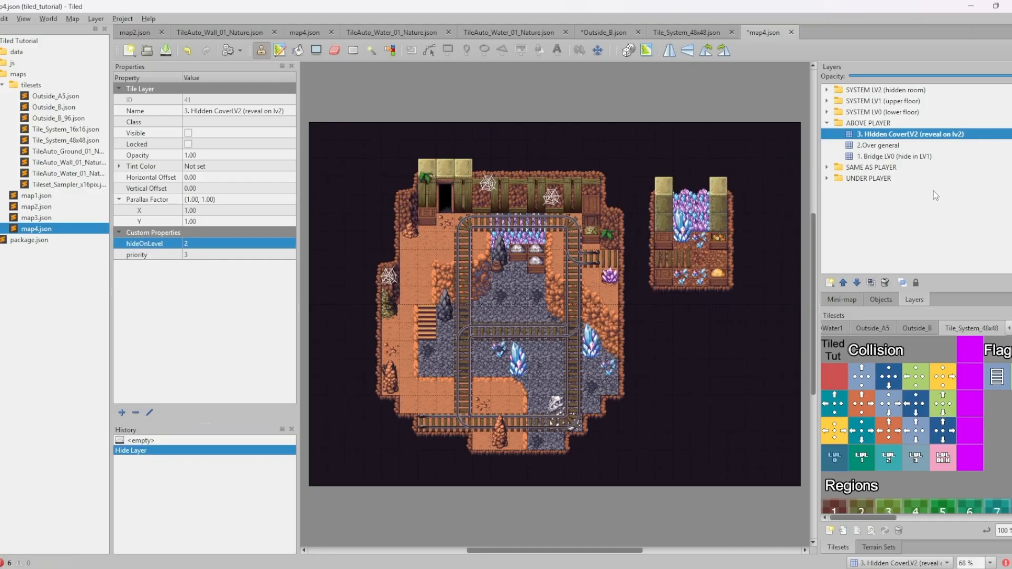
{"action": "left_click", "coordinate": [1011, 134]}
{"action": "left_click", "coordinate": [1011, 134]}
{"action": "left_click", "coordinate": [791, 32]}
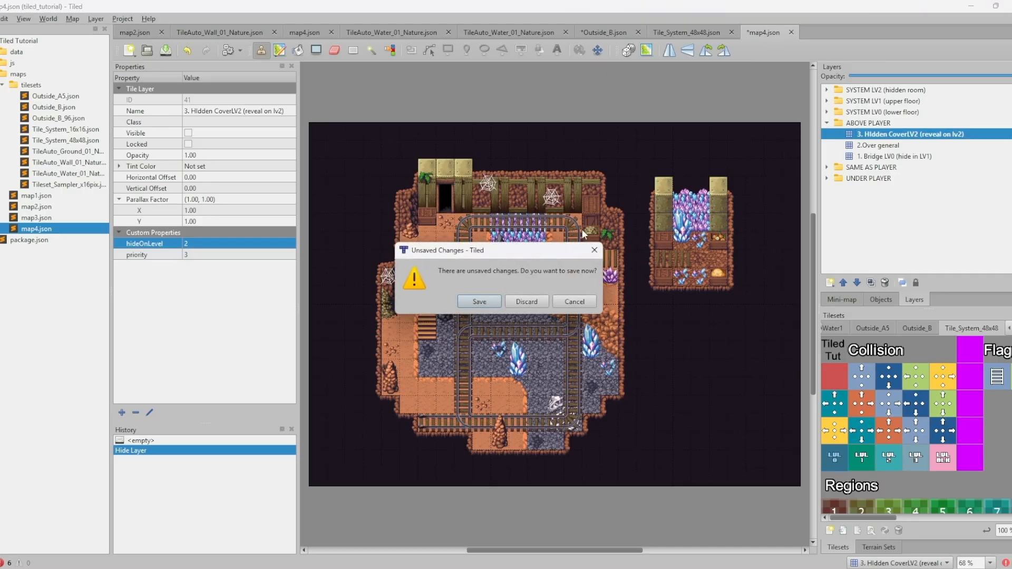
{"action": "left_click", "coordinate": [527, 302]}
Return to the island map4.json and hide its System1 and System0 groups
{"action": "left_click", "coordinate": [304, 33]}
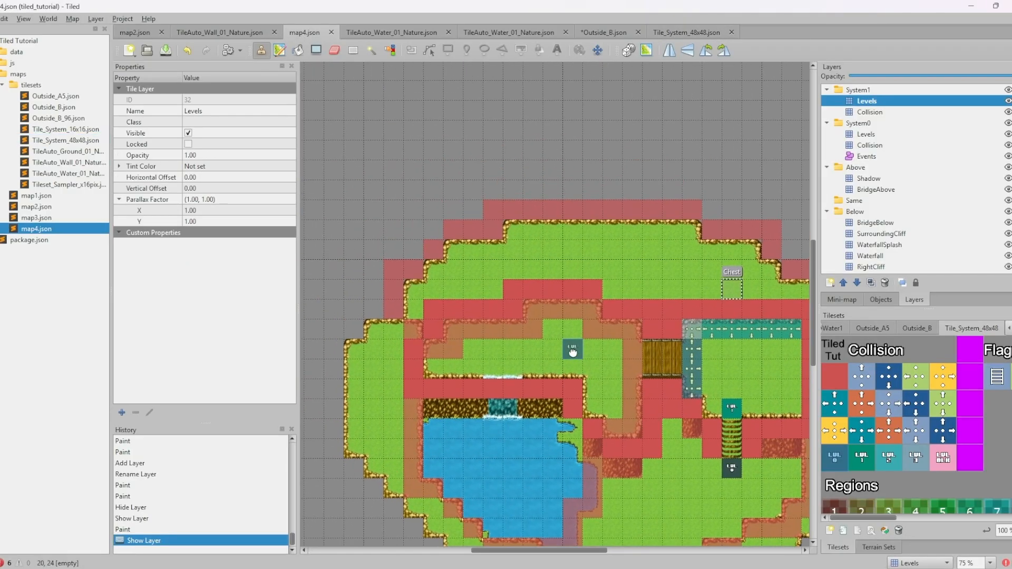
{"action": "left_click", "coordinate": [1008, 89]}
{"action": "left_click", "coordinate": [1007, 123]}
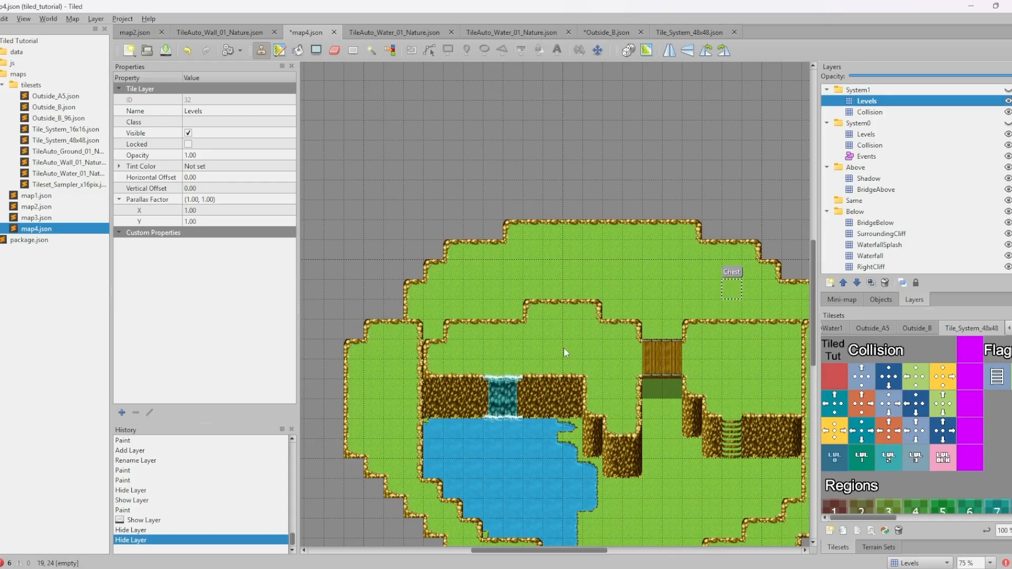
Hide the opaque Waterfall layer and show the System1 group to examine the level tiles around the waterfall
{"action": "middle_click_drag", "start_coordinate": [577, 352], "coordinate": [546, 337]}
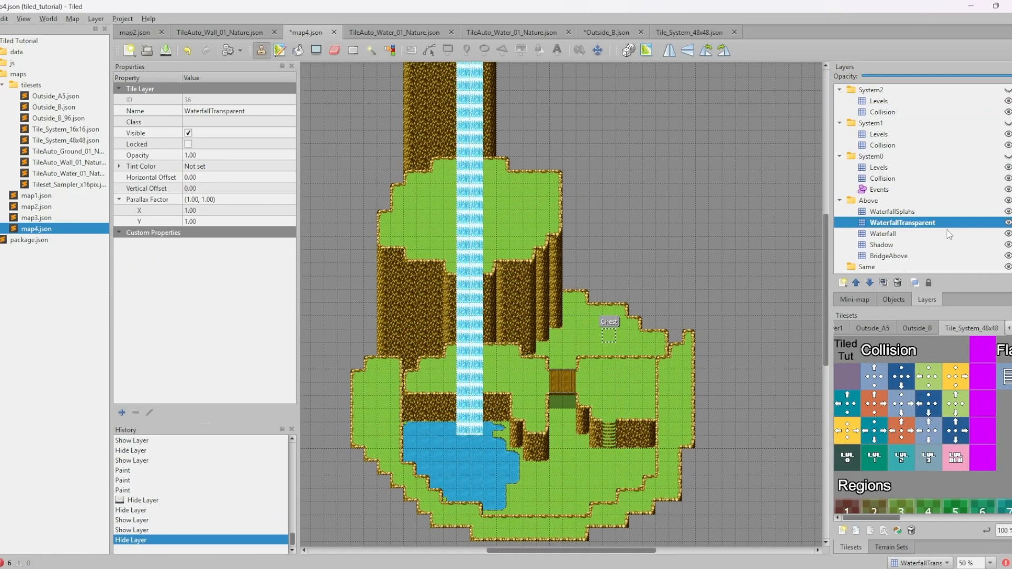
{"action": "left_click", "coordinate": [907, 236]}
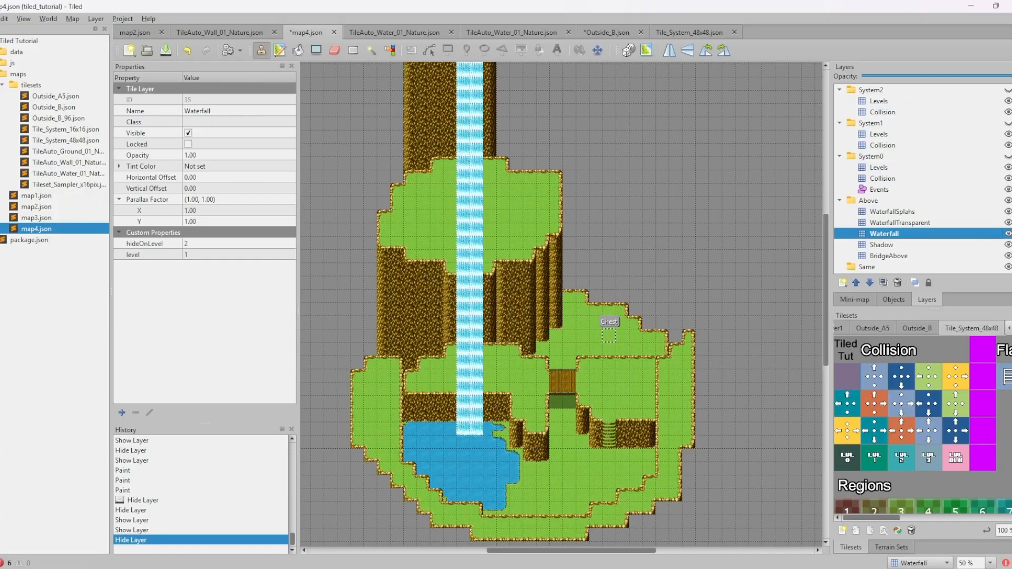
{"action": "left_click", "coordinate": [1008, 234]}
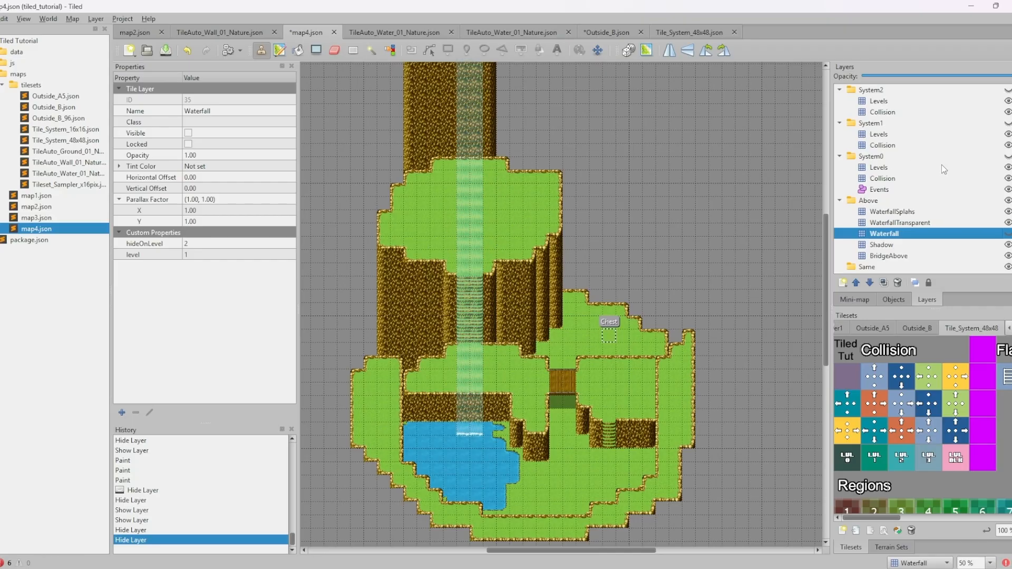
{"action": "left_click", "coordinate": [949, 123]}
{"action": "left_click", "coordinate": [1007, 124]}
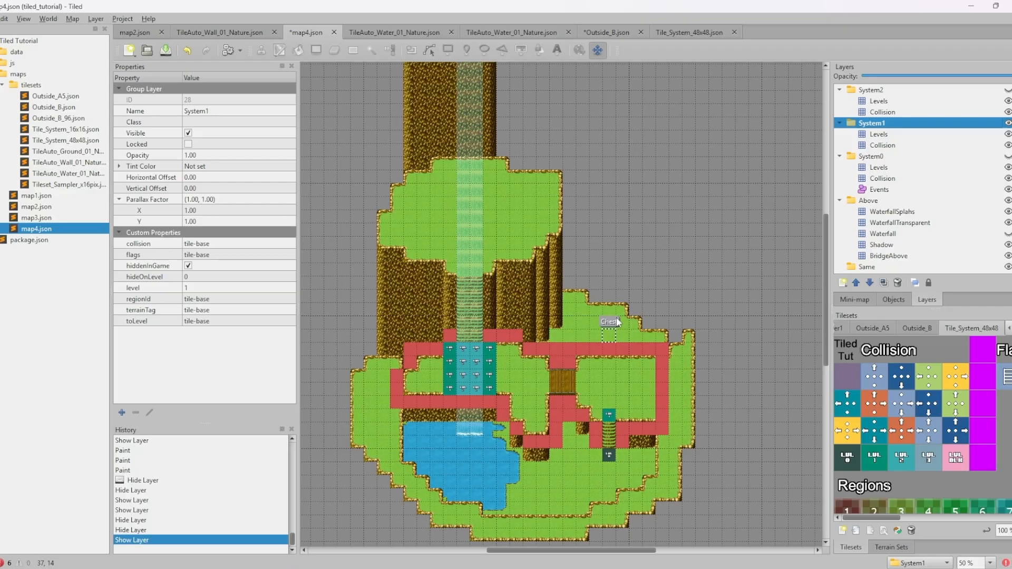
{"action": "scroll", "coordinate": [533, 352], "scroll_direction": "up", "scroll_amount": 2, "text": "ctrl"}
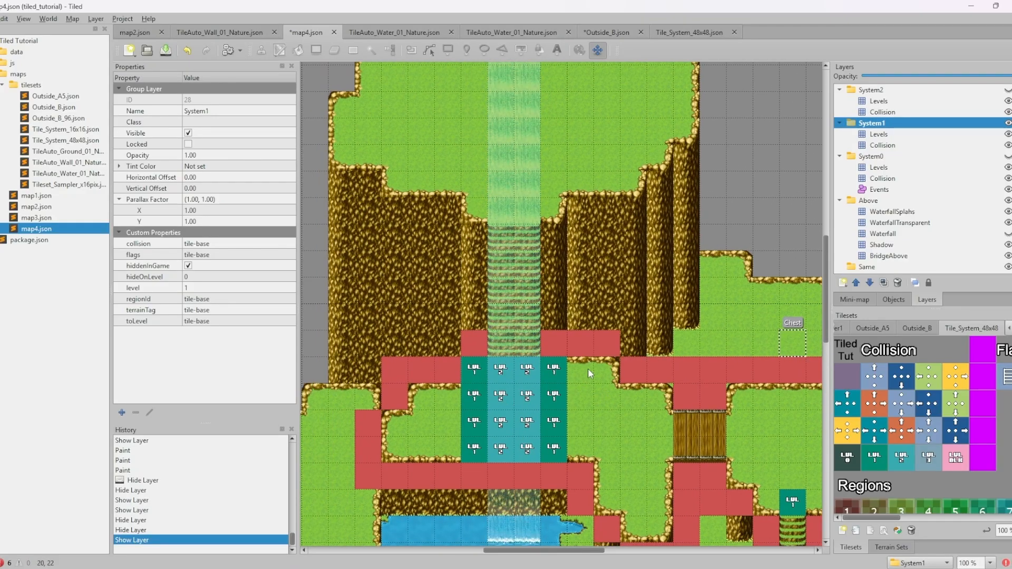
Toggle the Waterfall layer to compare it with WaterfallTransparent, and check both layers' custom properties, including hideOnLevel
{"action": "left_click", "coordinate": [907, 234]}
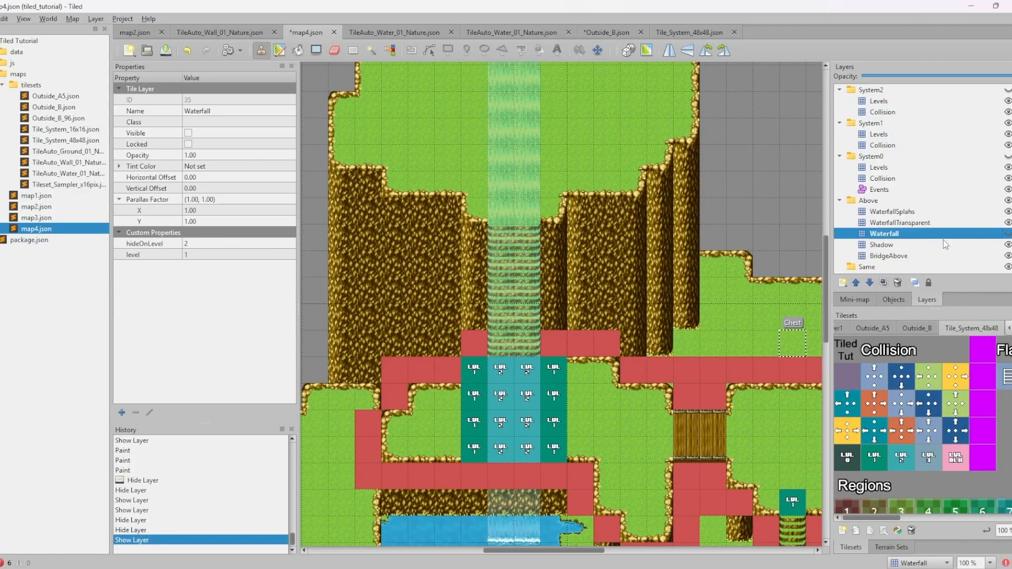
{"action": "left_click", "coordinate": [1006, 235]}
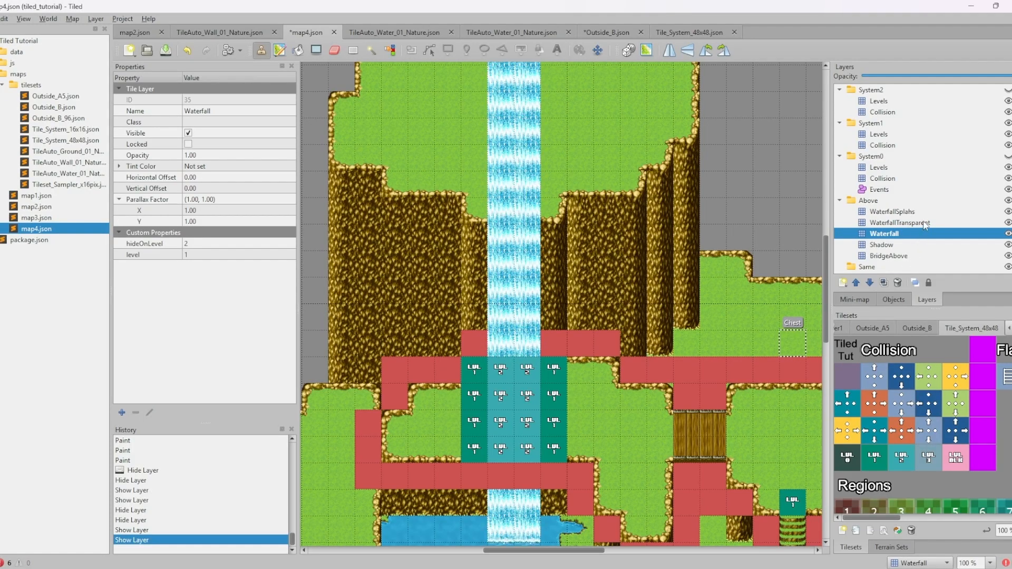
{"action": "left_click", "coordinate": [993, 223]}
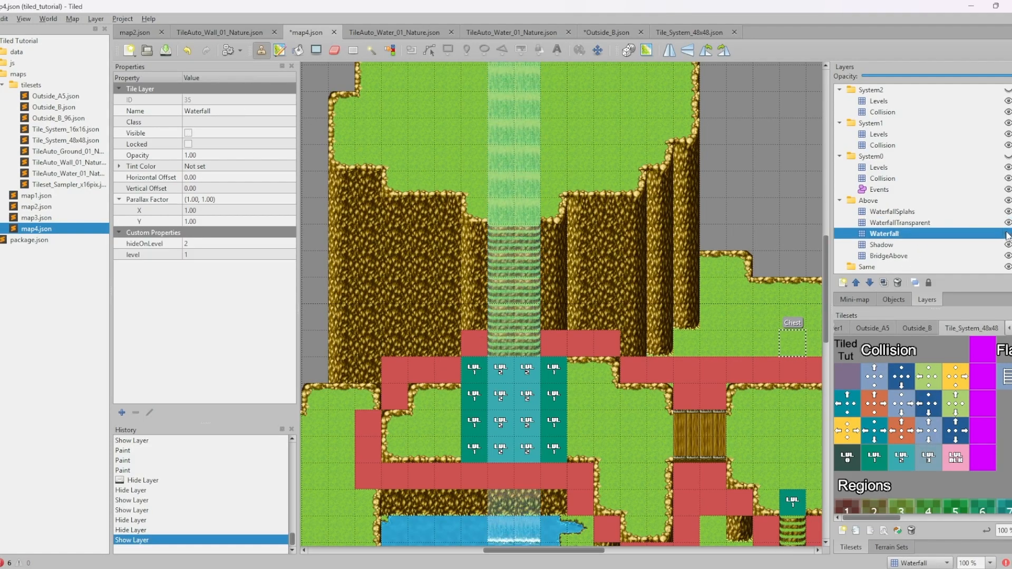
{"action": "left_click", "coordinate": [1000, 223]}
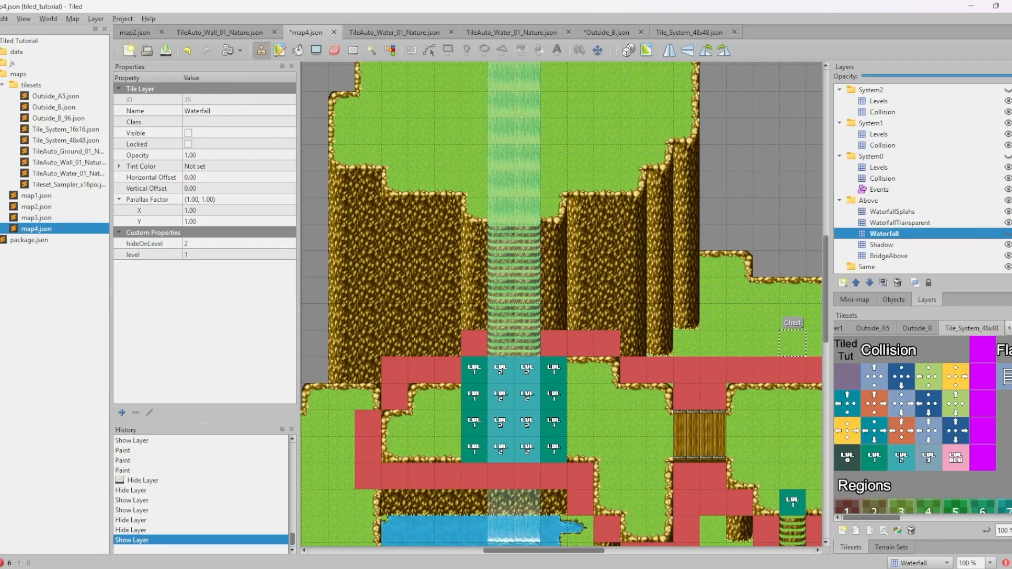
{"action": "left_click", "coordinate": [1008, 233]}
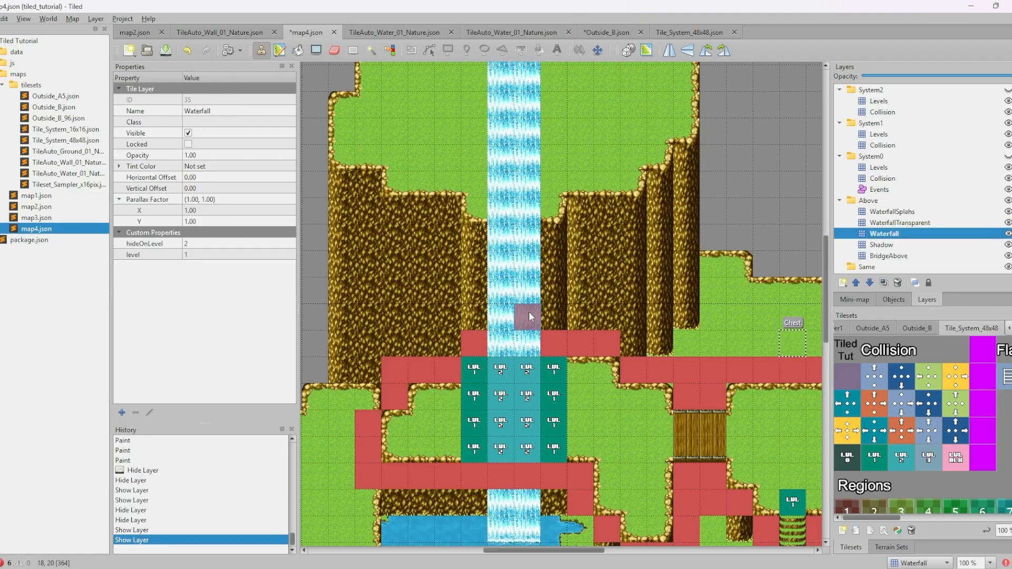
{"action": "left_click", "coordinate": [938, 223]}
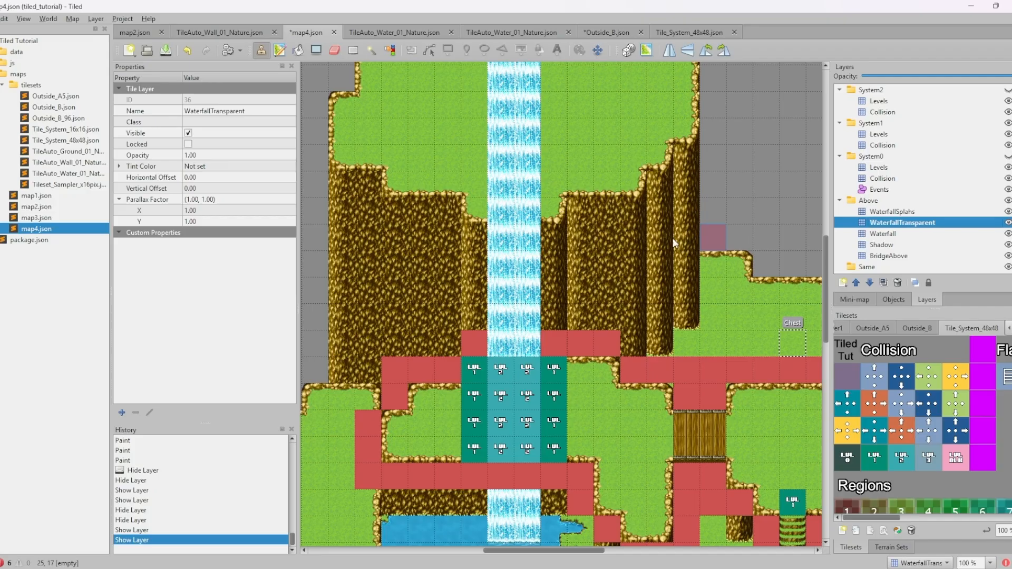
{"action": "left_click", "coordinate": [943, 234]}
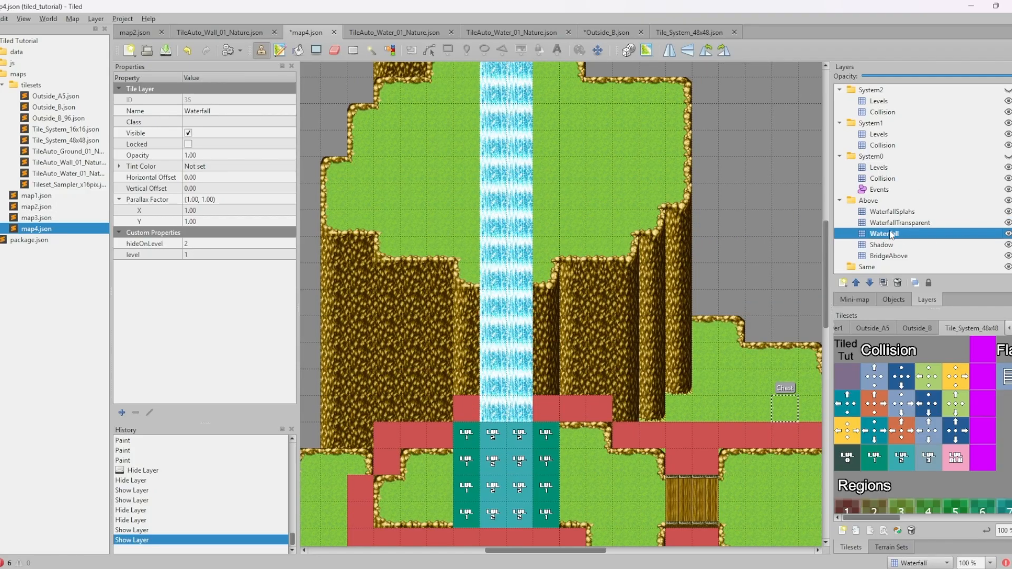
{"action": "left_click", "coordinate": [1008, 233]}
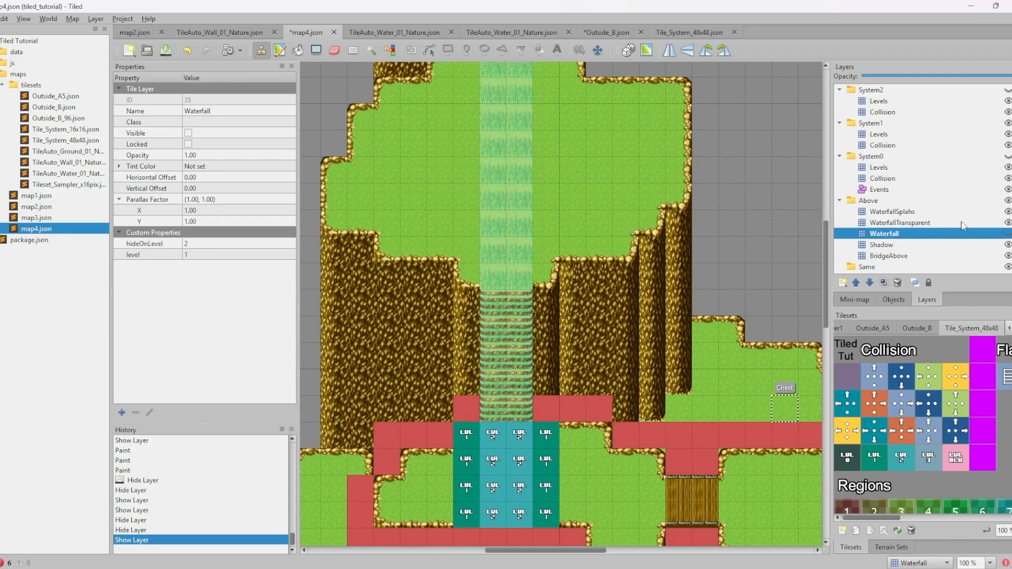
Hide the System1 group, show System2, and examine its properties, collision tiles and level tiles around the plateau and hidden stairs
{"action": "left_click", "coordinate": [933, 123]}
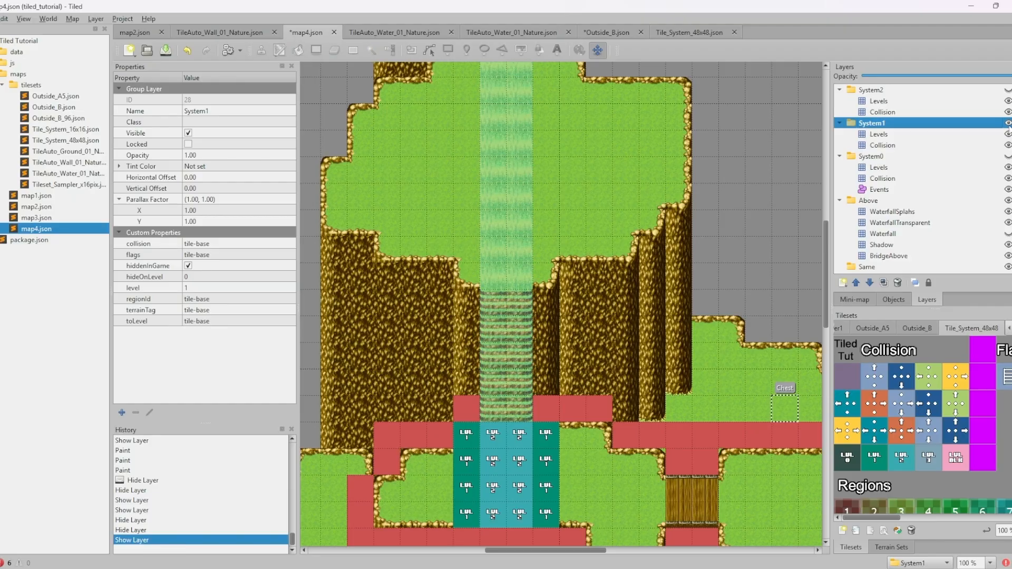
{"action": "left_click", "coordinate": [872, 89]}
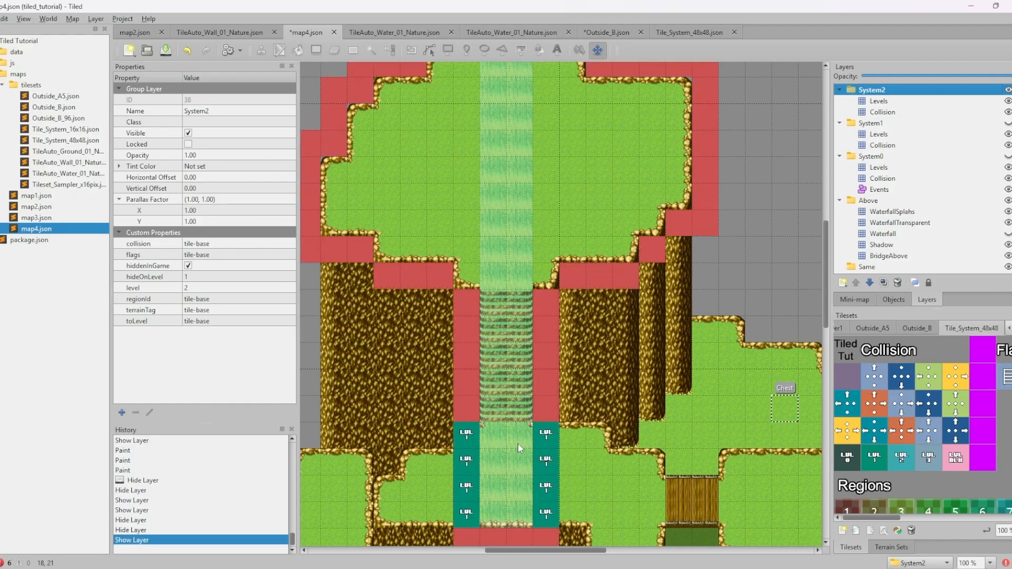
{"action": "middle_click_drag", "start_coordinate": [488, 203], "coordinate": [503, 343]}
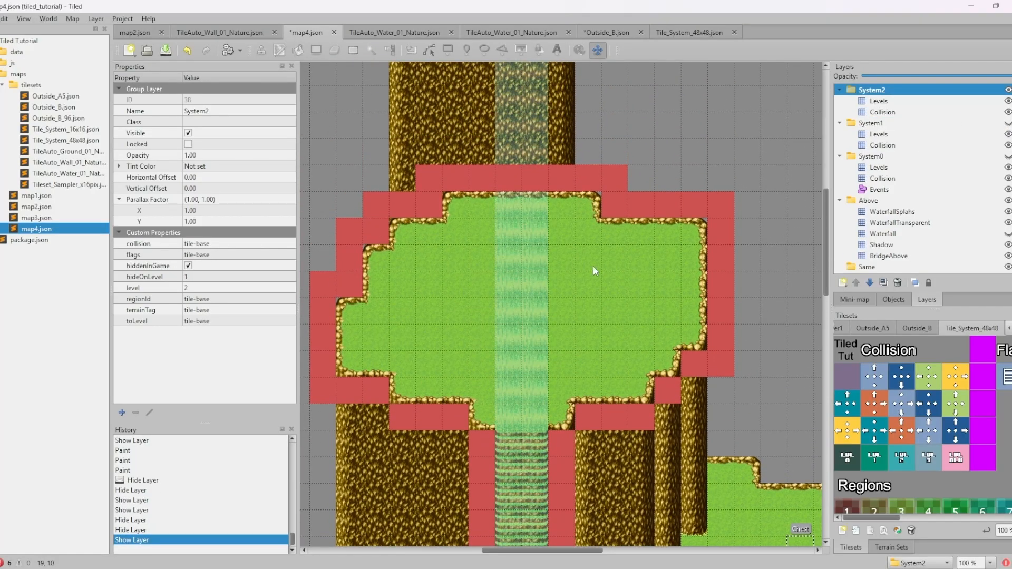
{"action": "scroll", "coordinate": [622, 306], "scroll_direction": "down", "scroll_amount": 3}
{"action": "scroll", "coordinate": [527, 433], "scroll_direction": "up", "scroll_amount": 8}
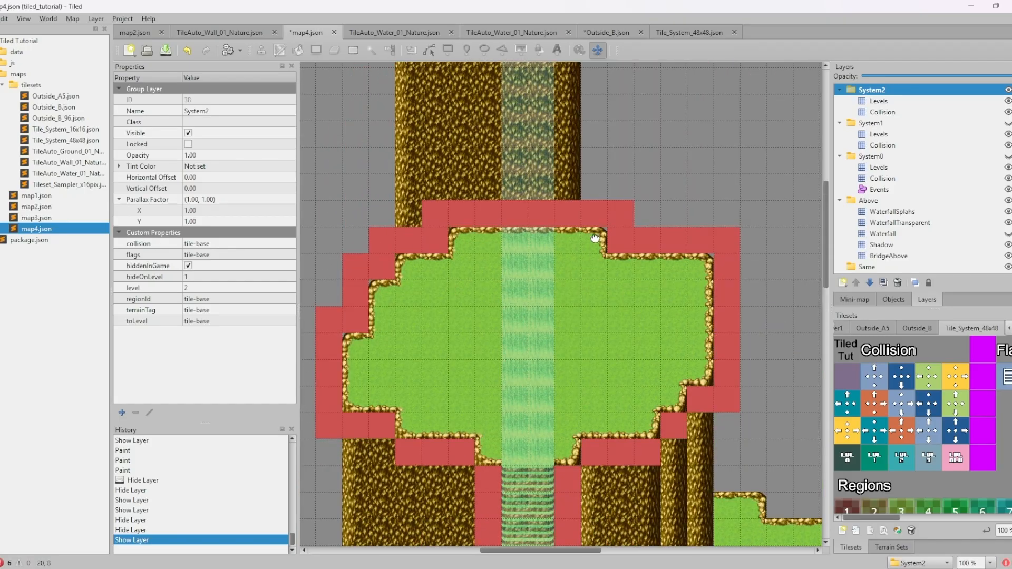
{"action": "scroll", "coordinate": [490, 382], "scroll_direction": "down", "scroll_amount": 2}
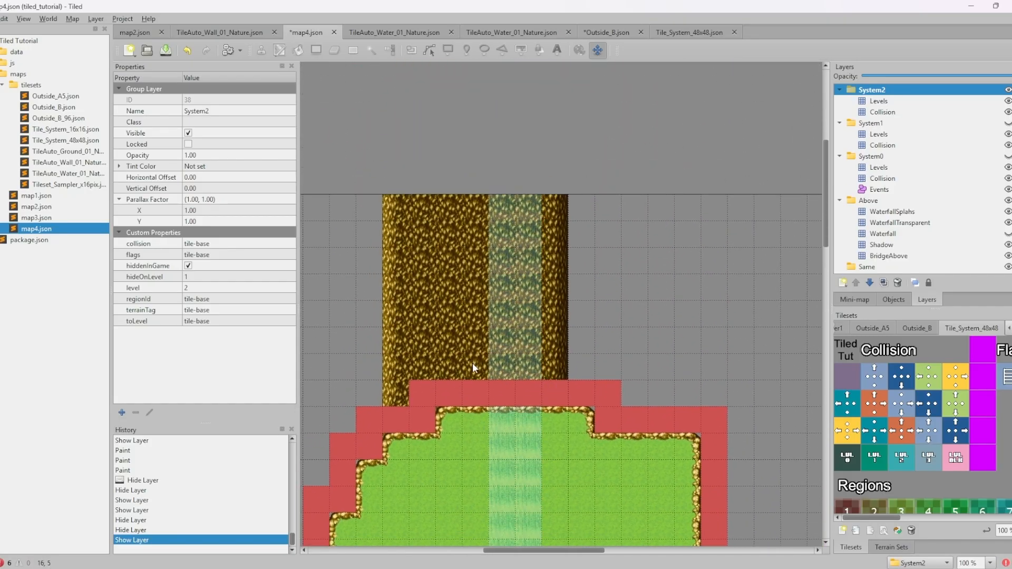
{"action": "mouse_move", "coordinate": [541, 413]}
{"action": "middle_mouse_down"}
{"action": "mouse_move", "coordinate": [527, 490]}
{"action": "mouse_move", "coordinate": [555, 448]}
{"action": "mouse_move", "coordinate": [557, 250]}
{"action": "middle_mouse_up"}
{"action": "middle_click_drag", "start_coordinate": [568, 413], "coordinate": [577, 223]}
{"action": "middle_click_drag", "start_coordinate": [570, 389], "coordinate": [558, 248]}
{"action": "middle_click_drag", "start_coordinate": [437, 154], "coordinate": [433, 201]}
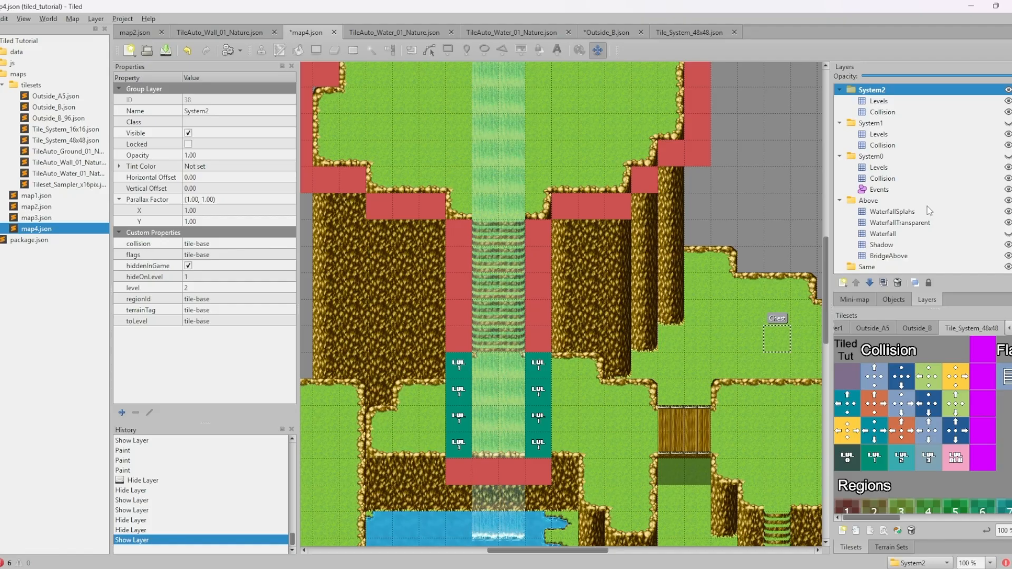
Make the Waterfall layer visible again and save the map
{"action": "left_click", "coordinate": [884, 234]}
{"action": "left_click", "coordinate": [1006, 234]}
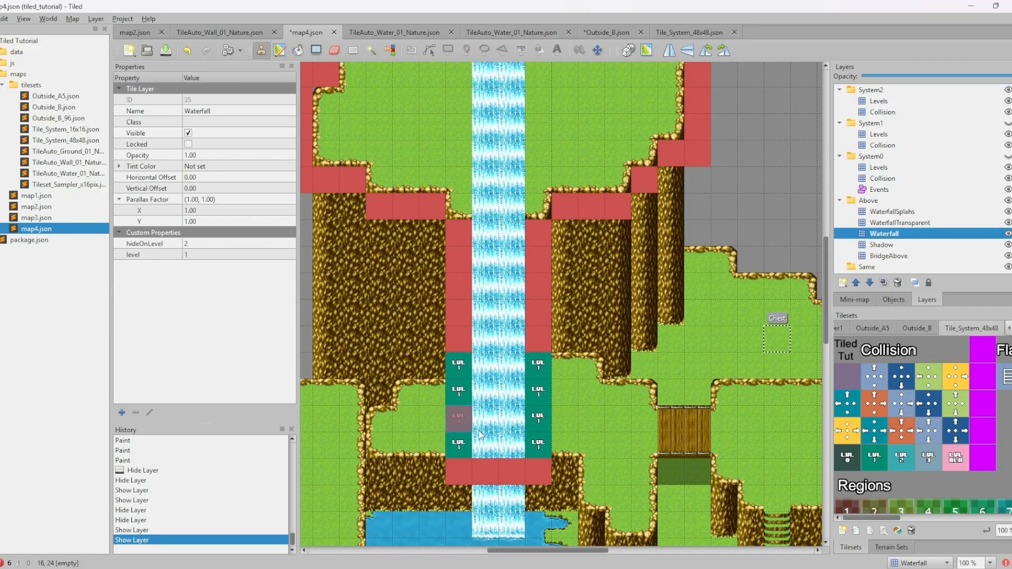
{"action": "scroll", "coordinate": [625, 330], "scroll_direction": "down", "scroll_amount": 3}
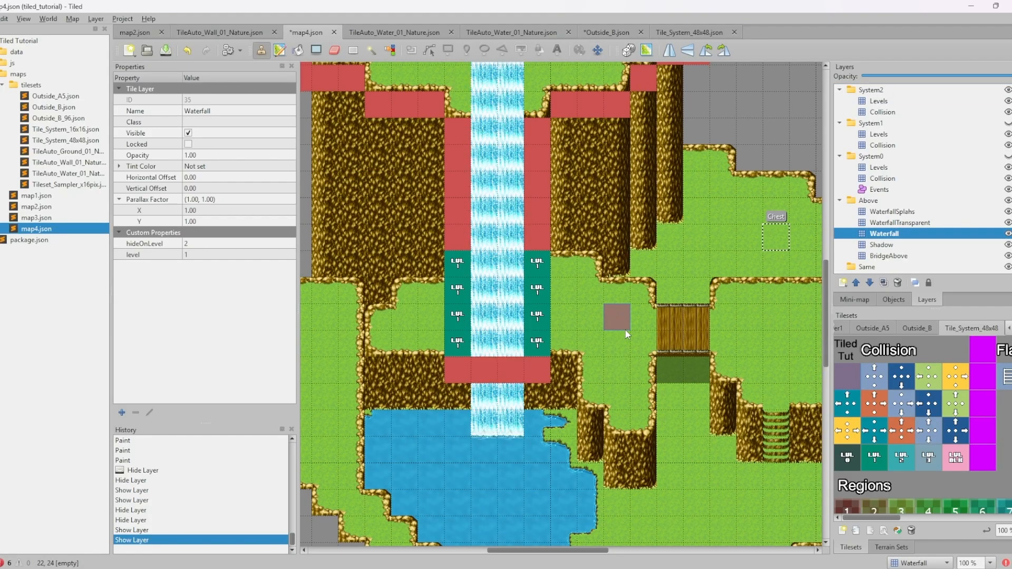
{"action": "key", "text": "ctrl+s"}
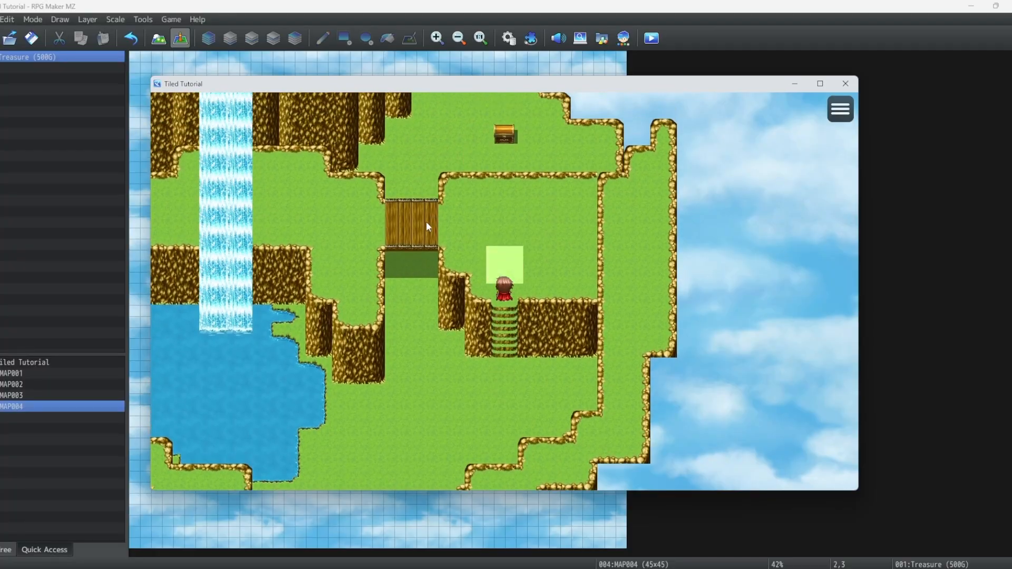
In the RPG Maker MZ playtest, walk the character from the stairs across the bridge to the waterfall
{"action": "left_click", "coordinate": [407, 238]}
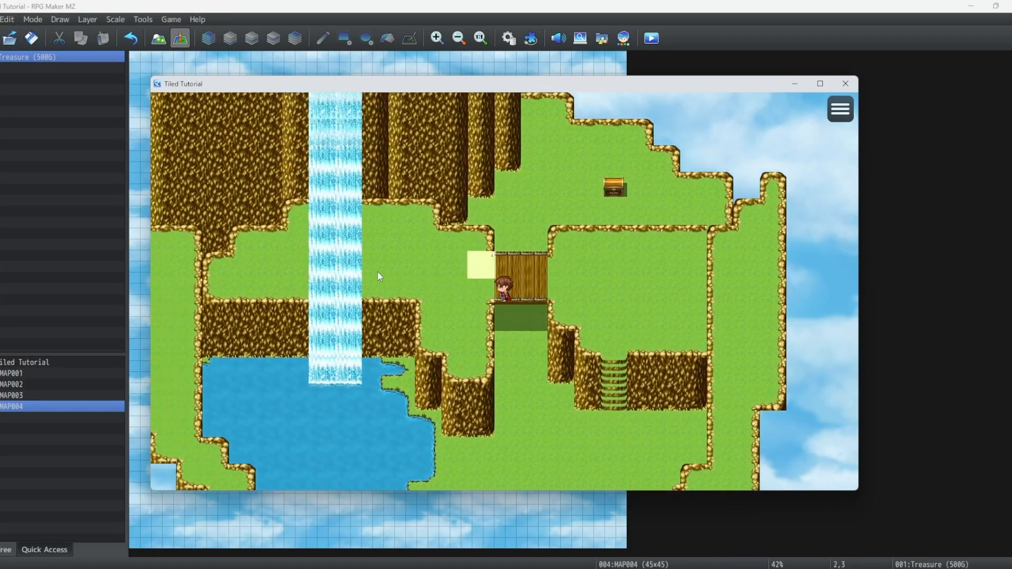
{"action": "left_click", "coordinate": [378, 271]}
{"action": "left_click", "coordinate": [446, 272]}
{"action": "left_click", "coordinate": [594, 275]}
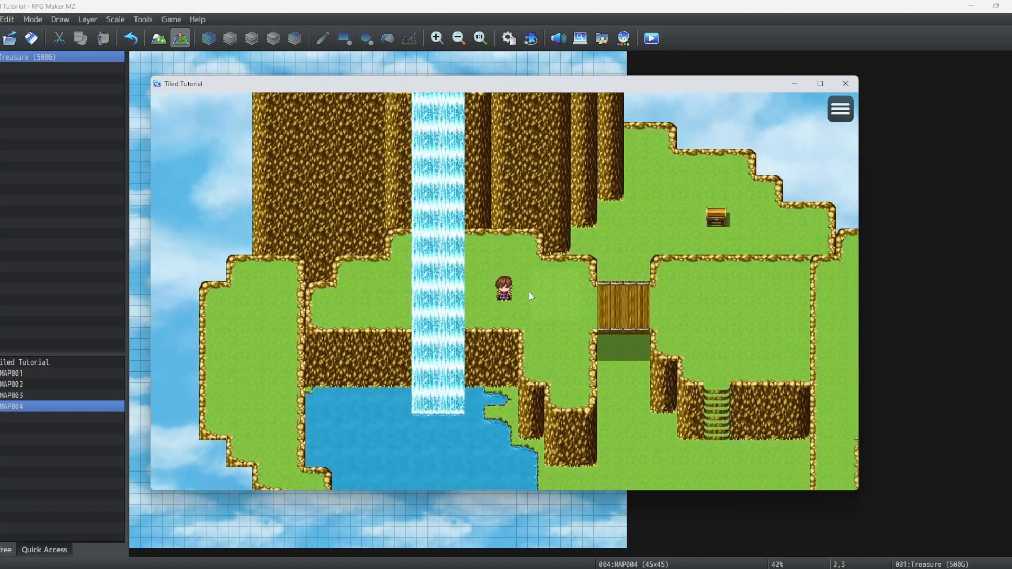
{"action": "left_click", "coordinate": [482, 289]}
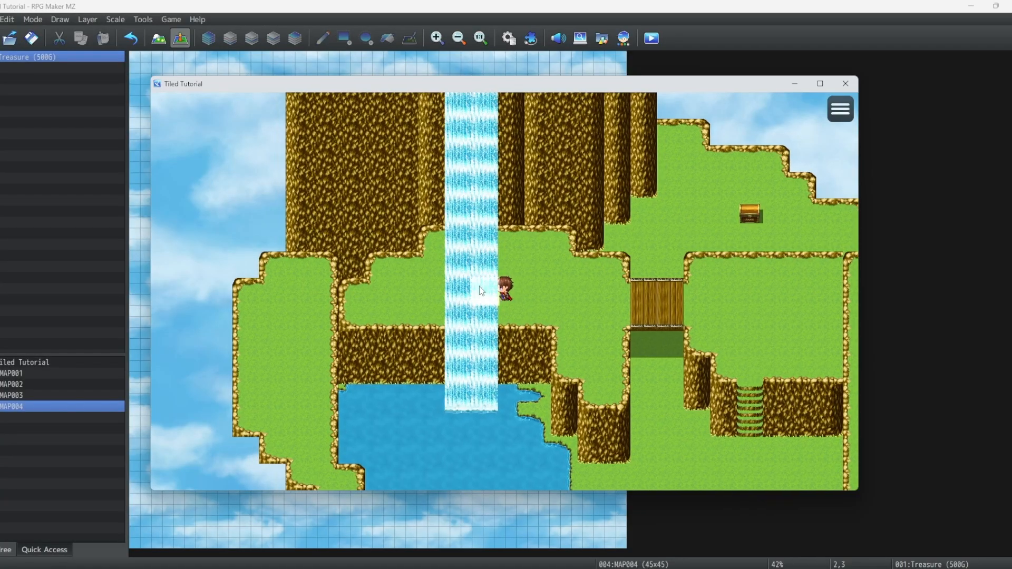
Walk the character up the hidden stairs behind the waterfall, back down, and out to the far west side of the middle ledge
{"action": "left_click", "coordinate": [523, 185]}
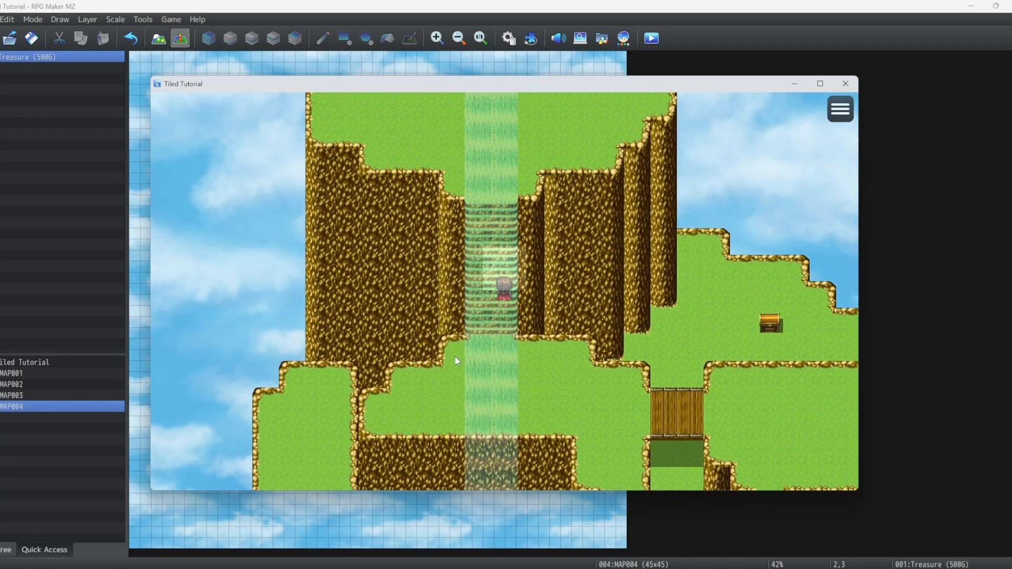
{"action": "left_click", "coordinate": [475, 371]}
{"action": "left_click", "coordinate": [420, 330]}
{"action": "left_click", "coordinate": [446, 313]}
{"action": "left_click", "coordinate": [467, 270]}
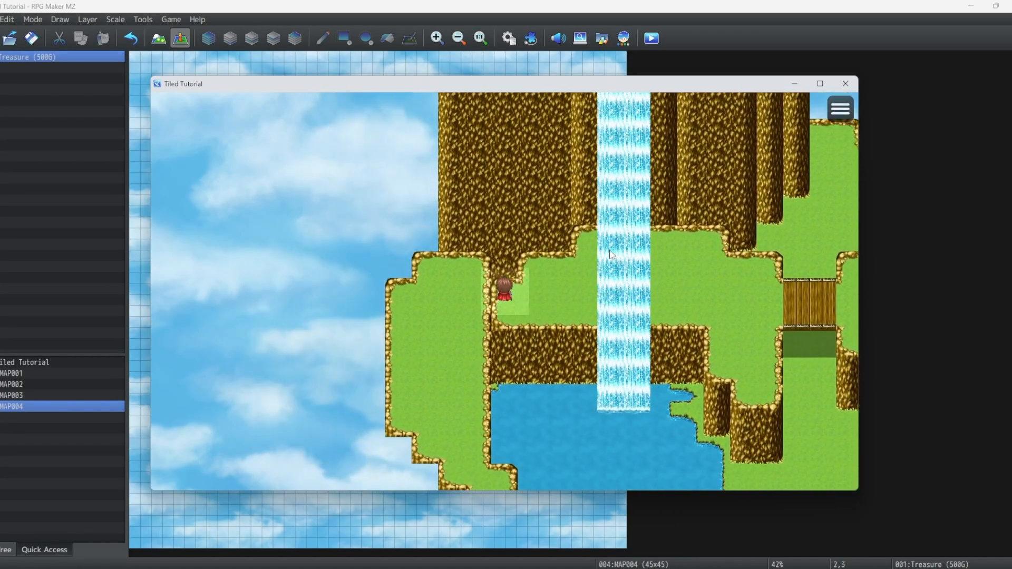
Lead the character back behind the waterfall and up the hidden stairs to the upper plateau
{"action": "left_click", "coordinate": [572, 244]}
{"action": "left_click", "coordinate": [510, 203]}
{"action": "left_click", "coordinate": [515, 199]}
{"action": "left_click", "coordinate": [586, 253]}
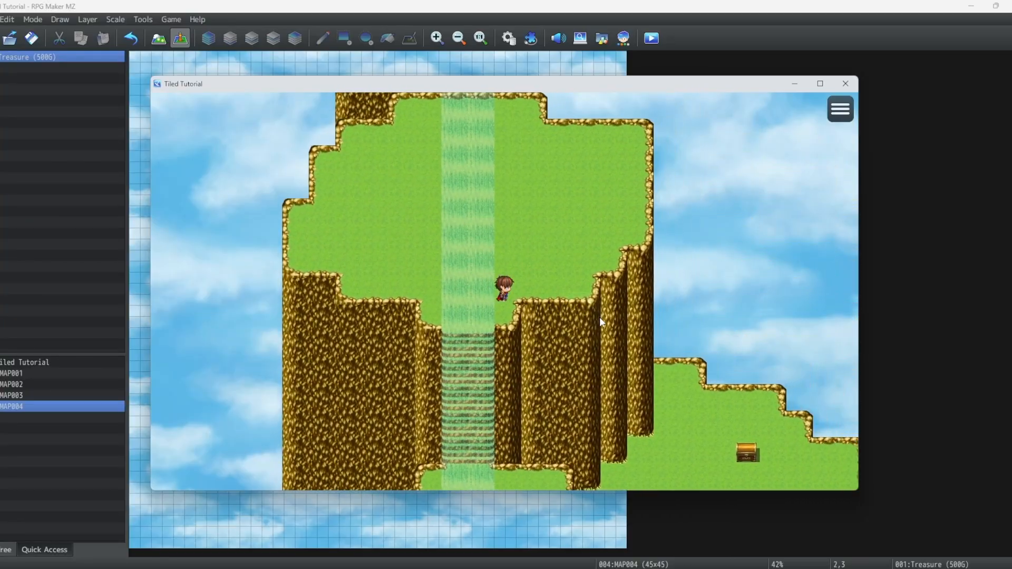
Walk the character around the upper plateau, testing its edges and crossing behind the transparent waterfall
{"action": "left_click", "coordinate": [593, 332]}
{"action": "left_click", "coordinate": [422, 397]}
{"action": "left_click", "coordinate": [333, 274]}
{"action": "left_click", "coordinate": [319, 161]}
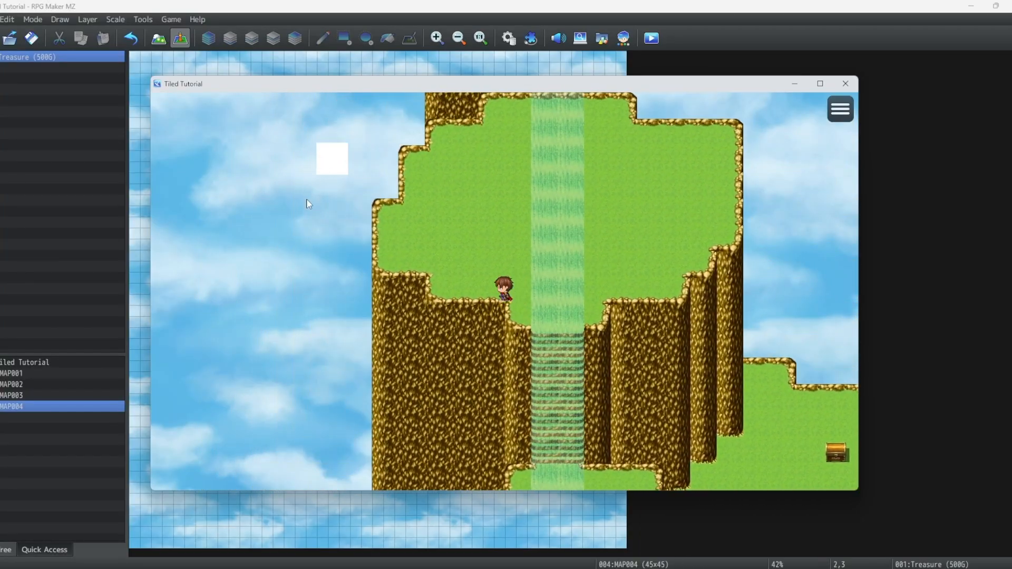
{"action": "left_click", "coordinate": [498, 179]}
{"action": "left_click", "coordinate": [735, 184]}
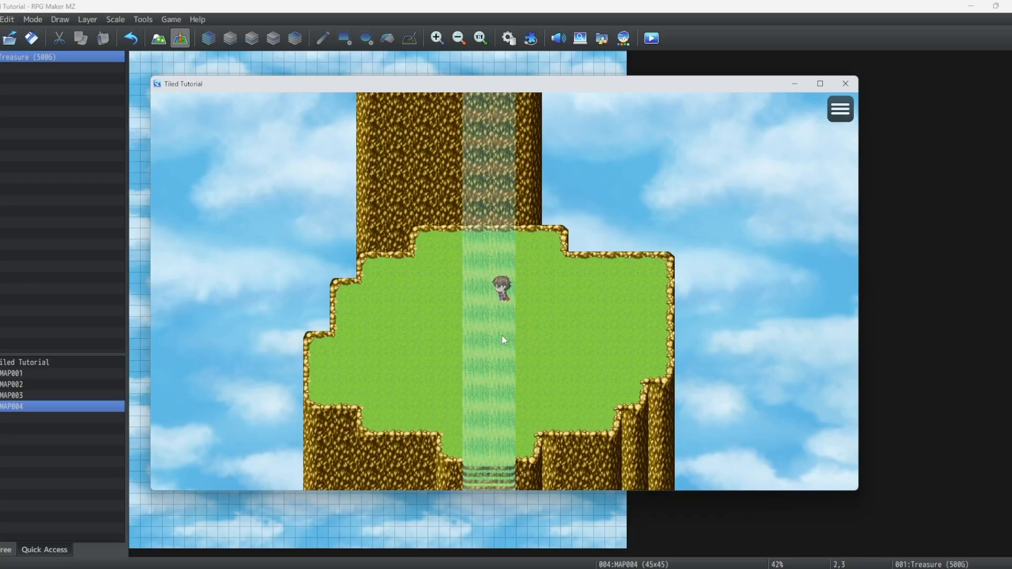
{"action": "left_click", "coordinate": [504, 343]}
{"action": "left_click", "coordinate": [580, 287]}
{"action": "left_click", "coordinate": [451, 264]}
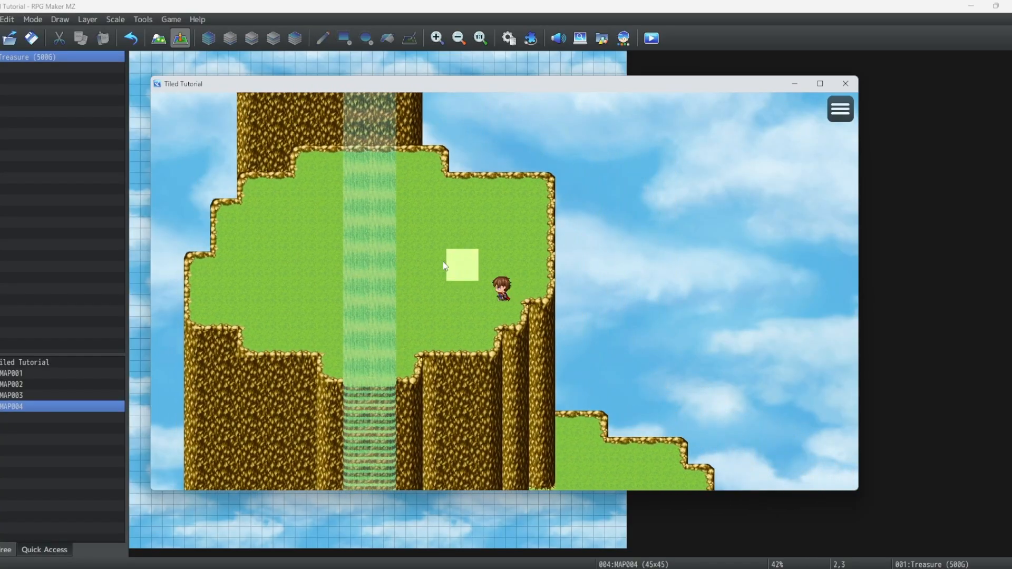
{"action": "left_click", "coordinate": [398, 254]}
{"action": "left_click", "coordinate": [405, 318]}
{"action": "left_click", "coordinate": [549, 325]}
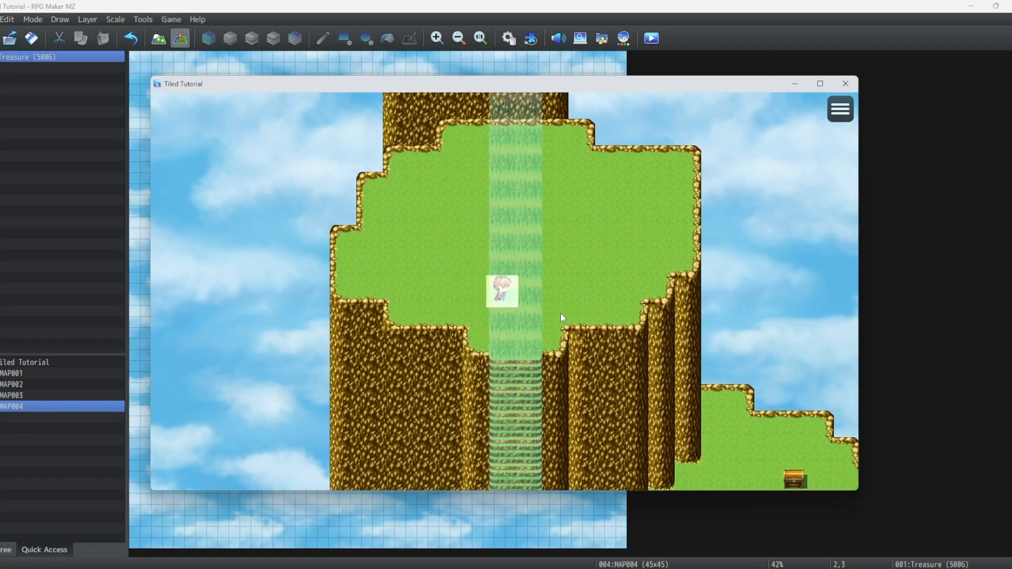
Walk the character down the hidden stairs, around the waterfall on the middle ledge, and back up the stairs
{"action": "left_click", "coordinate": [532, 413]}
{"action": "left_click", "coordinate": [619, 323]}
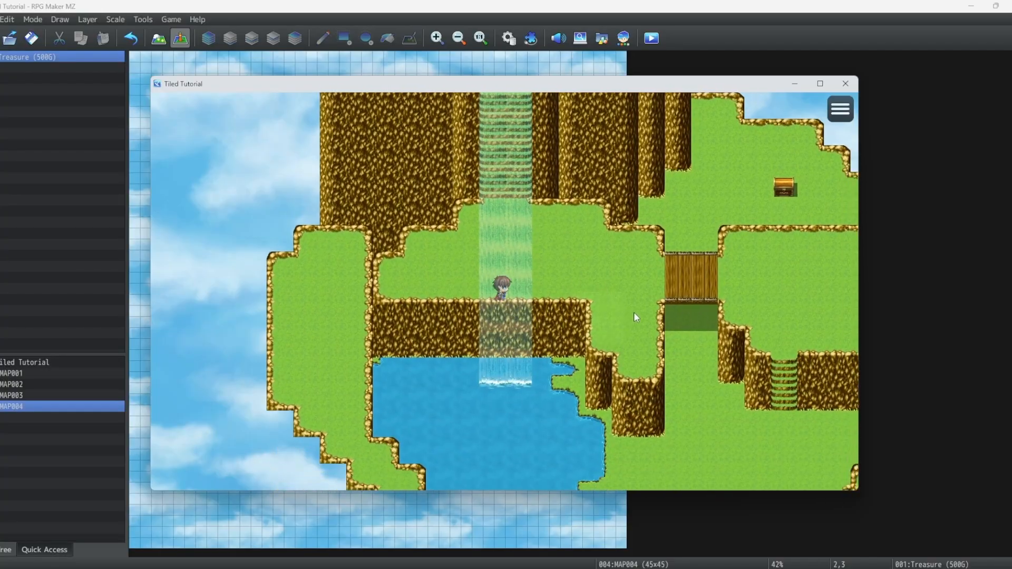
{"action": "left_click", "coordinate": [550, 266]}
{"action": "left_click", "coordinate": [458, 267]}
{"action": "left_click", "coordinate": [437, 271]}
{"action": "left_click", "coordinate": [428, 276]}
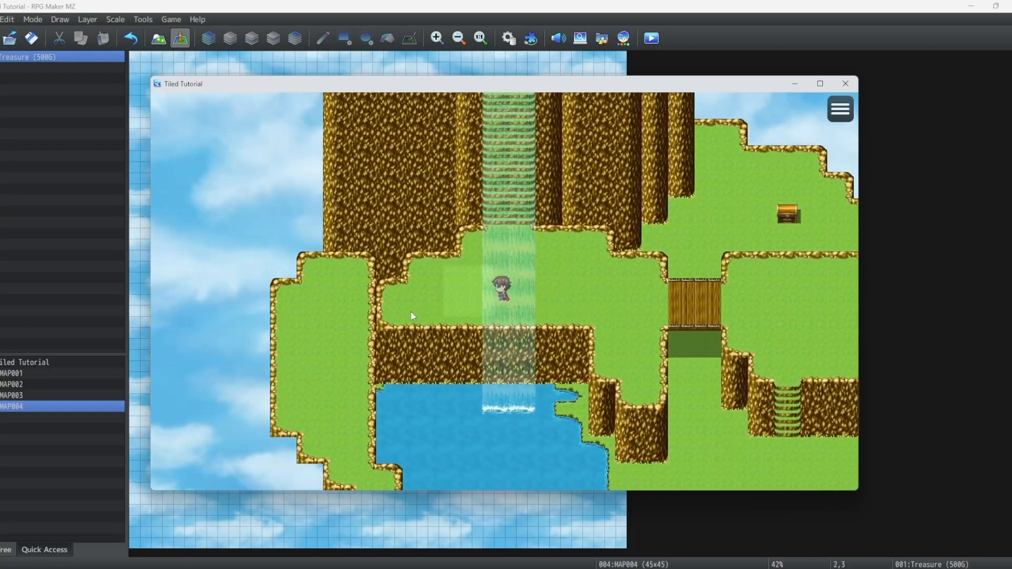
{"action": "left_click", "coordinate": [409, 314]}
{"action": "left_click", "coordinate": [622, 303]}
{"action": "left_click", "coordinate": [473, 247]}
{"action": "left_click", "coordinate": [502, 178]}
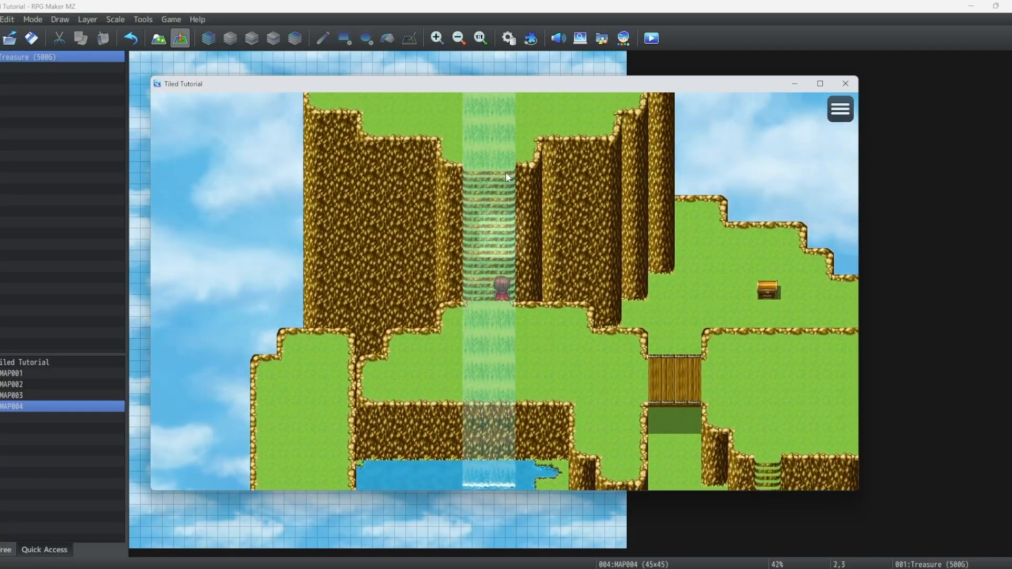
Walk the character up the hidden stairs onto the upper plateau and back down behind the transparent waterfall
{"action": "left_click", "coordinate": [497, 220]}
{"action": "left_click", "coordinate": [477, 244]}
{"action": "left_click", "coordinate": [466, 278]}
{"action": "left_click", "coordinate": [552, 271]}
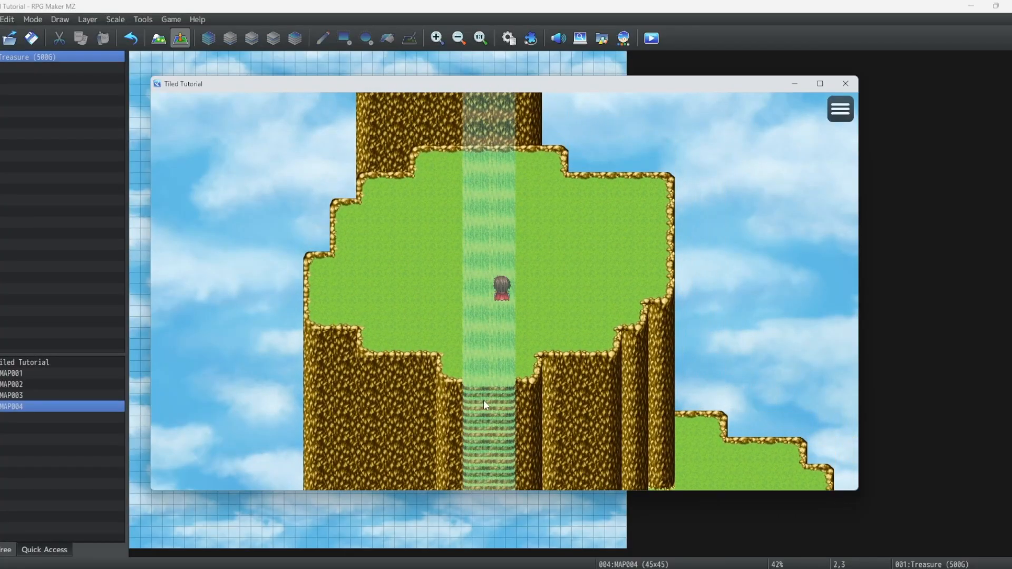
{"action": "left_click", "coordinate": [590, 282]}
{"action": "left_click", "coordinate": [396, 377]}
{"action": "left_click", "coordinate": [414, 433]}
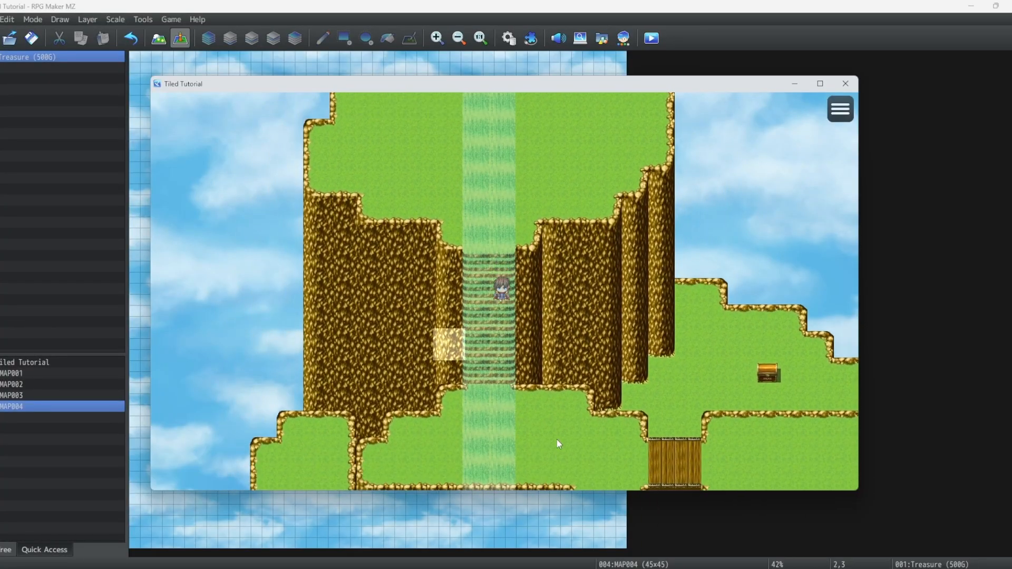
{"action": "left_click", "coordinate": [557, 440]}
{"action": "left_click", "coordinate": [640, 381]}
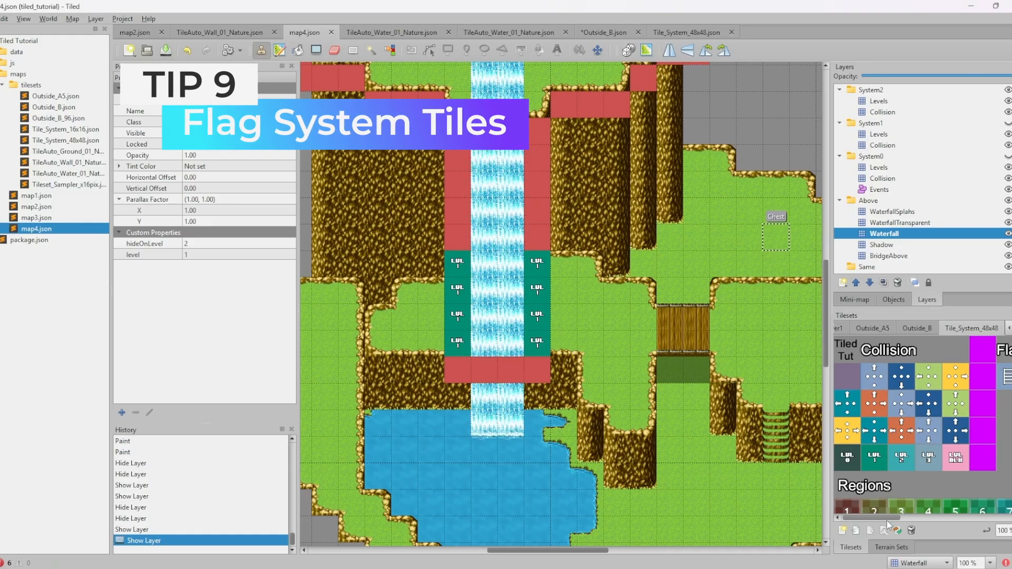
Inspect the custom properties of the flag tiles, including bush and damage, in the Tile_System_48x48 tileset in Tiled
{"action": "left_click_drag", "start_coordinate": [870, 518], "coordinate": [917, 517]}
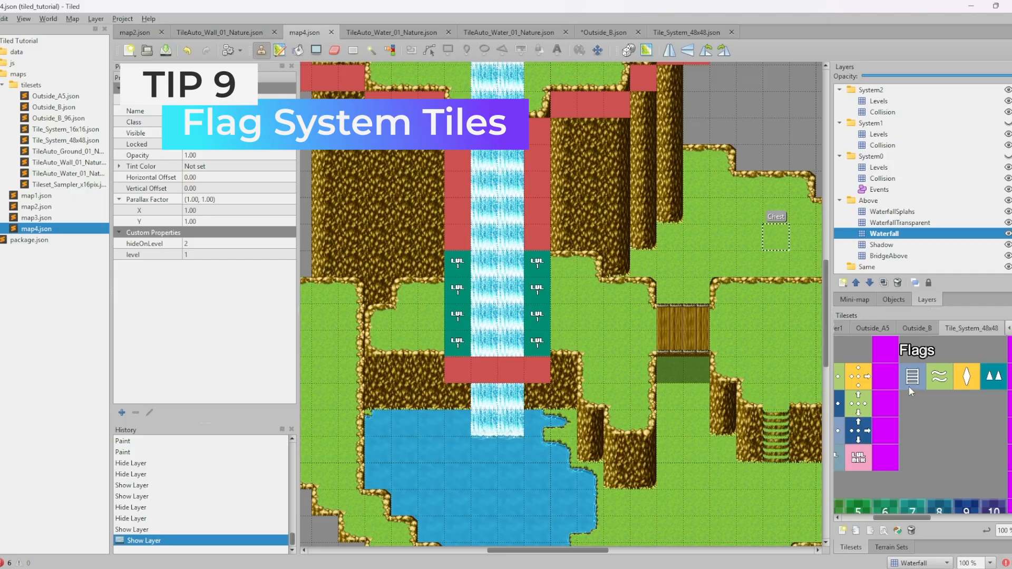
{"action": "left_click", "coordinate": [915, 388]}
{"action": "left_click", "coordinate": [943, 377]}
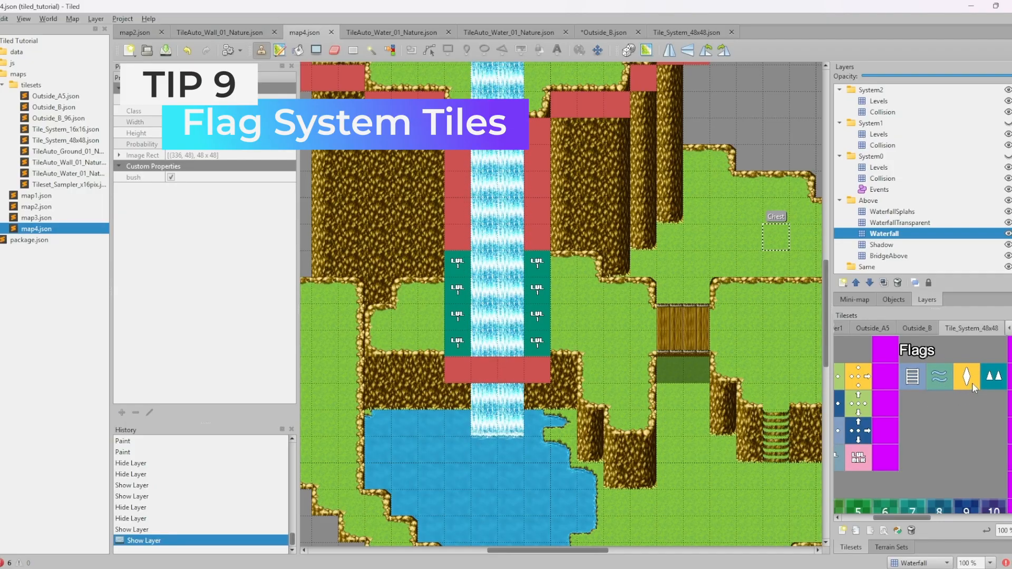
{"action": "left_click", "coordinate": [985, 383]}
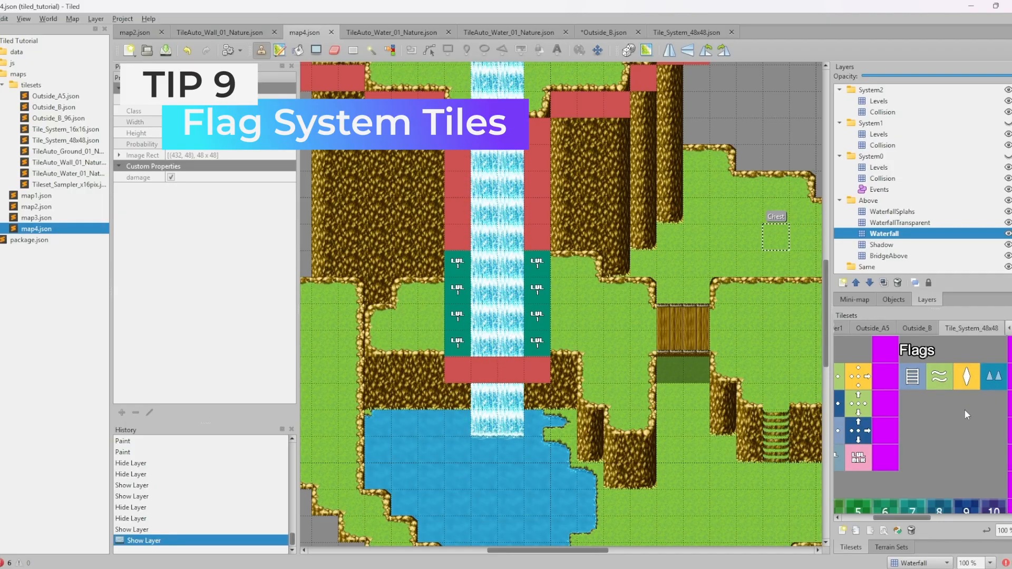
Hide the System2 group and look over the terrain tag tiles in the system tileset
{"action": "left_click", "coordinate": [1007, 90]}
{"action": "left_click_drag", "start_coordinate": [880, 518], "coordinate": [936, 514]}
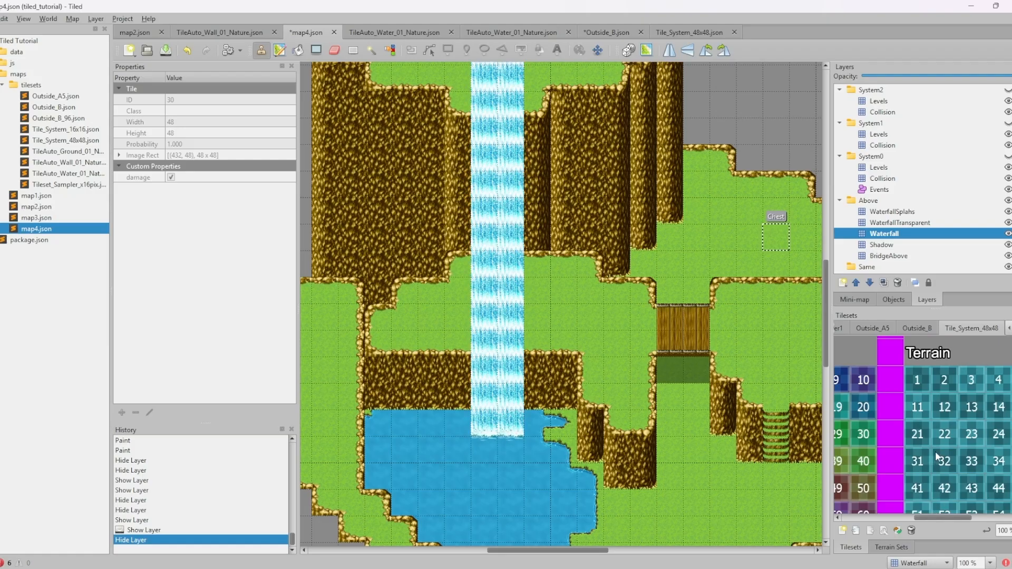
{"action": "middle_click_drag", "start_coordinate": [690, 467], "coordinate": [560, 419]}
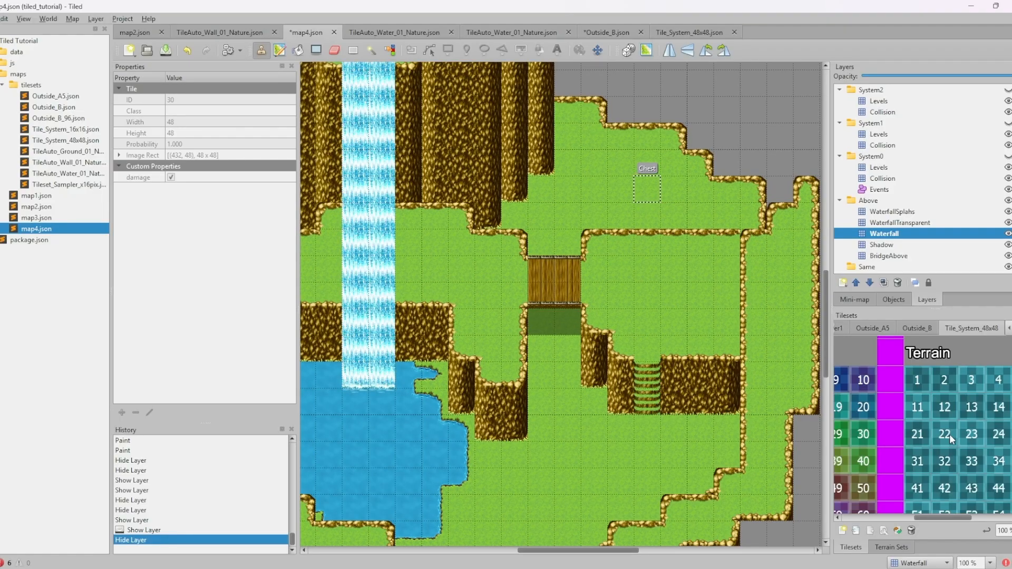
{"action": "scroll", "coordinate": [950, 434], "scroll_direction": "up", "scroll_amount": 3}
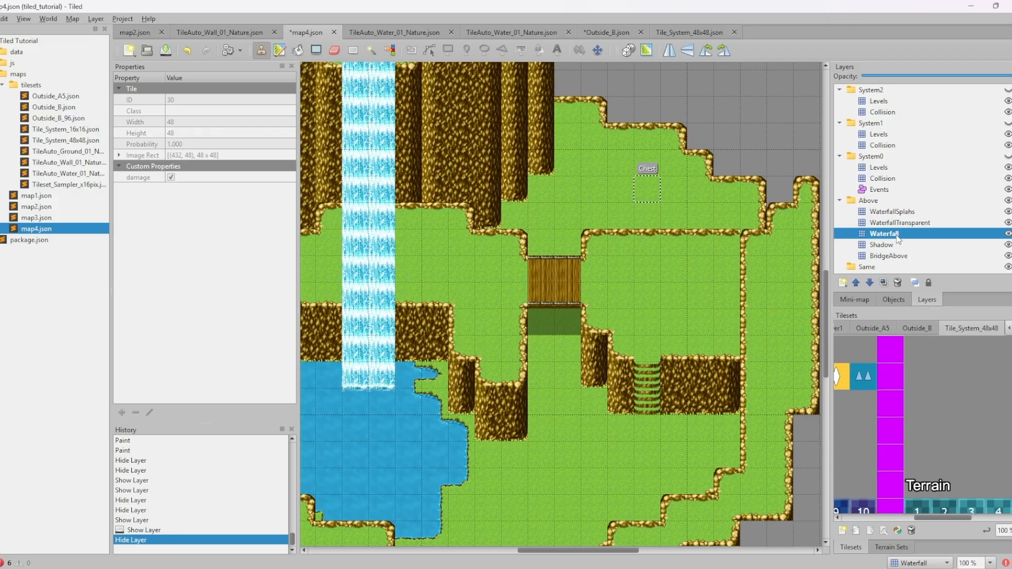
Cover the small stairs on the lower cliff with copied cliff wall tiles on the RightCliff layer
{"action": "scroll", "coordinate": [898, 238], "scroll_direction": "down", "scroll_amount": 3}
{"action": "left_click", "coordinate": [906, 223]}
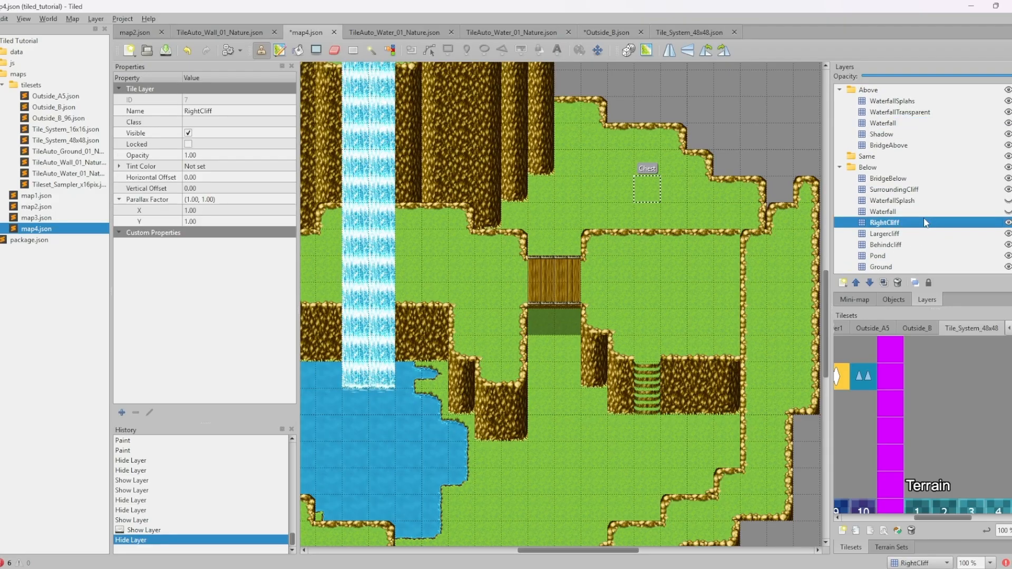
{"action": "right_click_drag", "start_coordinate": [677, 351], "coordinate": [675, 399]}
{"action": "left_click", "coordinate": [650, 371]}
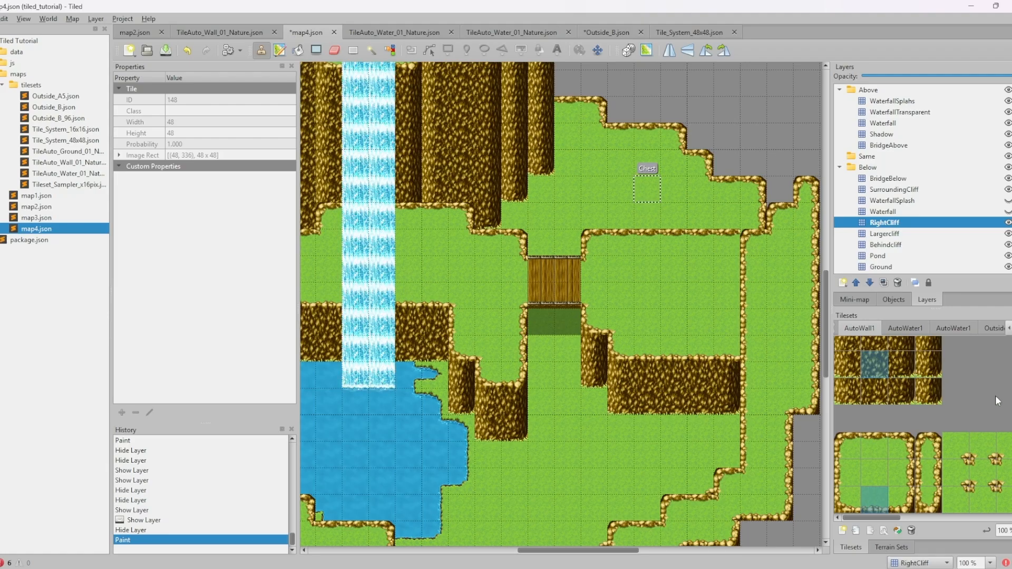
Add a tile layer named Vine above RightCliff and paint the Outside_B vine where the stairs were
{"action": "left_click", "coordinate": [989, 327]}
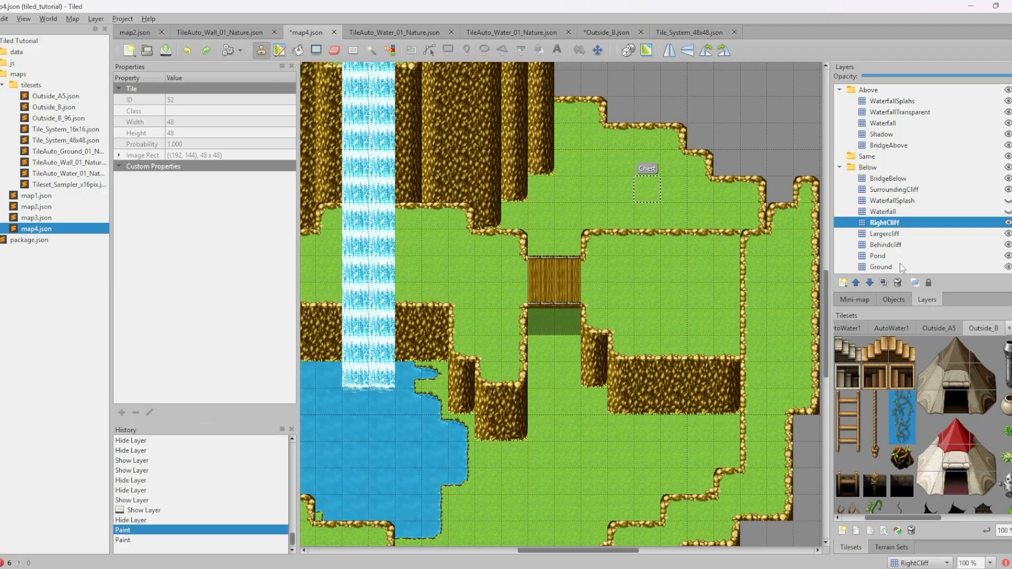
{"action": "left_click", "coordinate": [865, 297]}
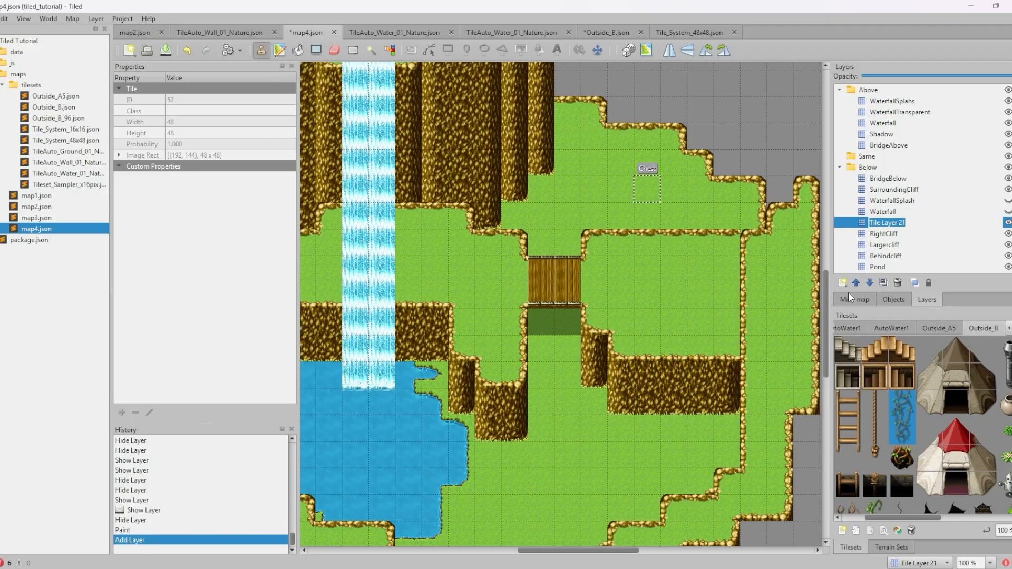
{"action": "type", "text": "Vine"}
{"action": "key", "text": "Return"}
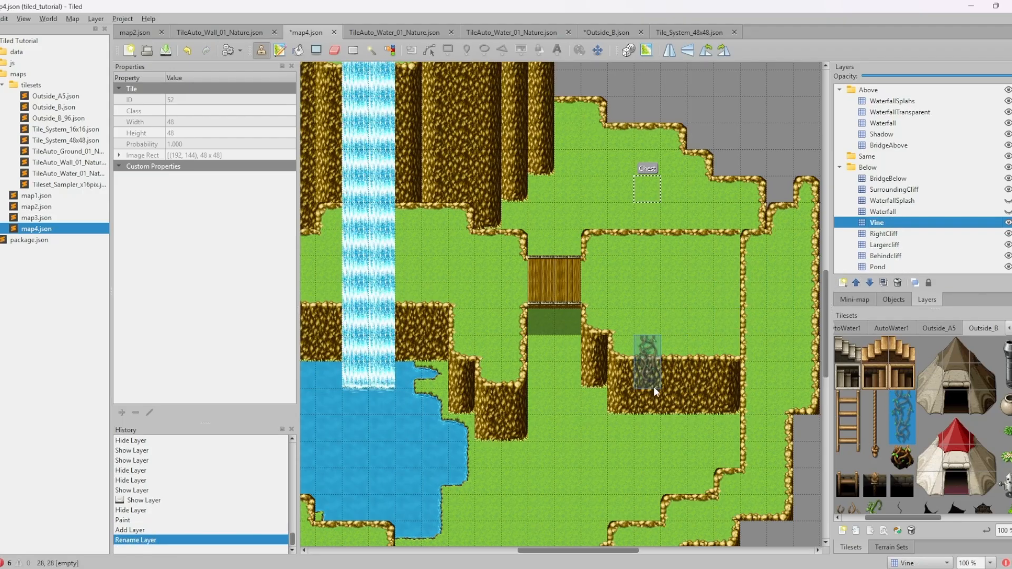
{"action": "left_click", "coordinate": [655, 392]}
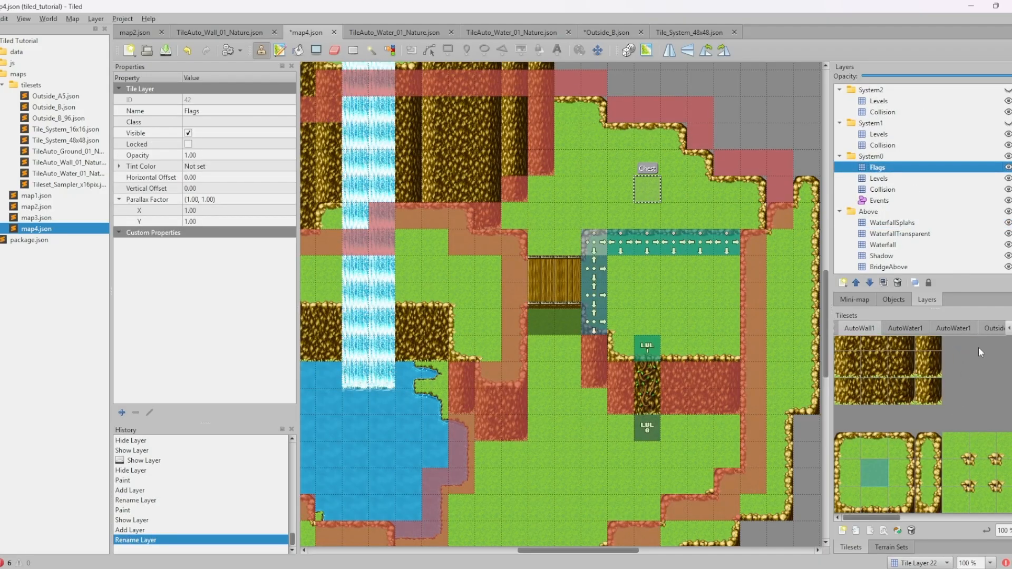
Paint ladder flag tiles over the vine on System0's Flags layer, and duplicate that layer into System1
{"action": "left_click", "coordinate": [930, 376]}
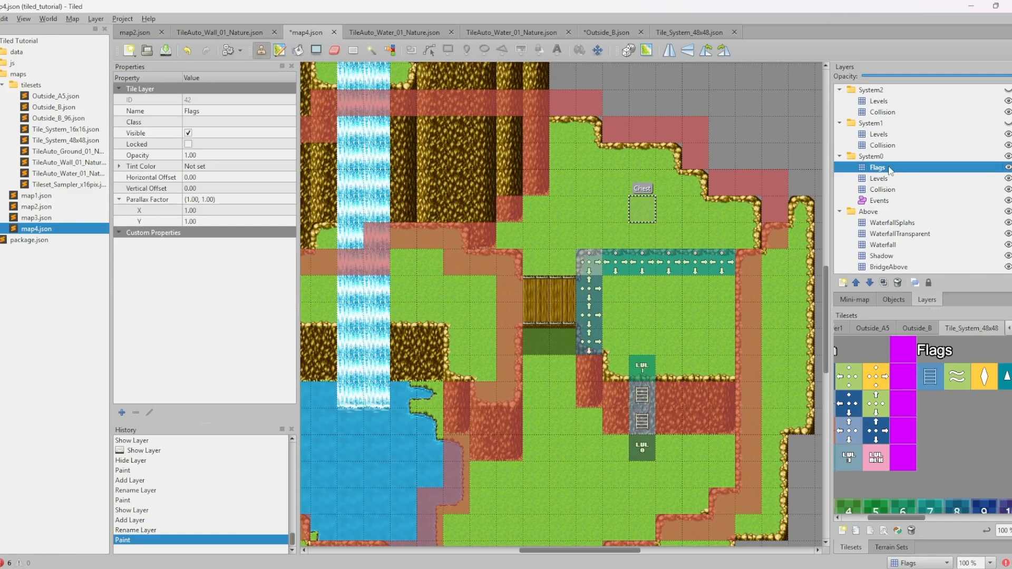
{"action": "right_click", "coordinate": [890, 170]}
{"action": "key", "text": "Escape"}
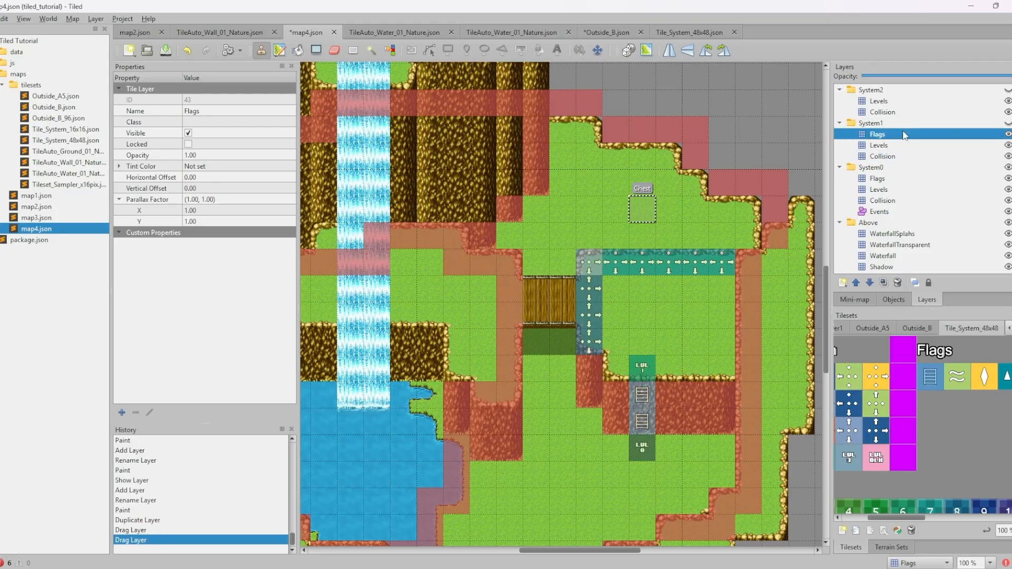
Playtest the map in RPG Maker MZ by climbing the character up and down the vine several times
{"action": "left_click", "coordinate": [293, 513]}
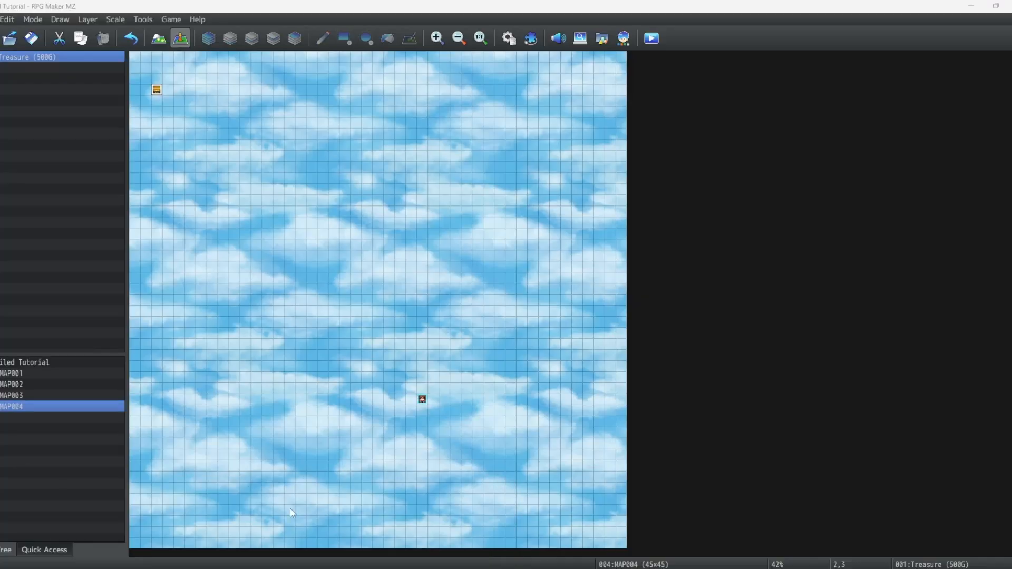
{"action": "left_click", "coordinate": [512, 184]}
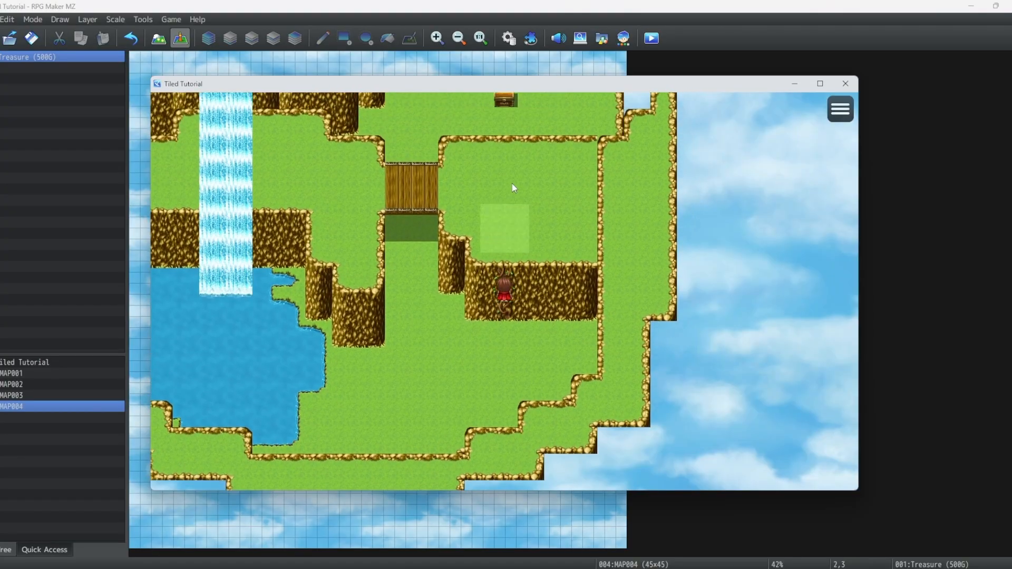
{"action": "left_click", "coordinate": [505, 365]}
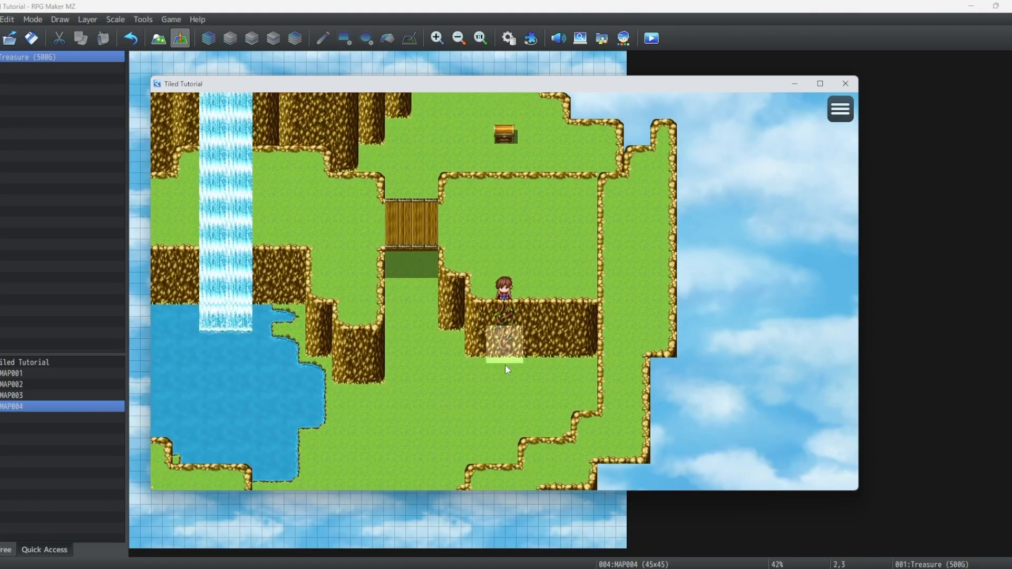
{"action": "left_click", "coordinate": [514, 208]}
{"action": "left_click", "coordinate": [482, 424]}
{"action": "left_click", "coordinate": [501, 180]}
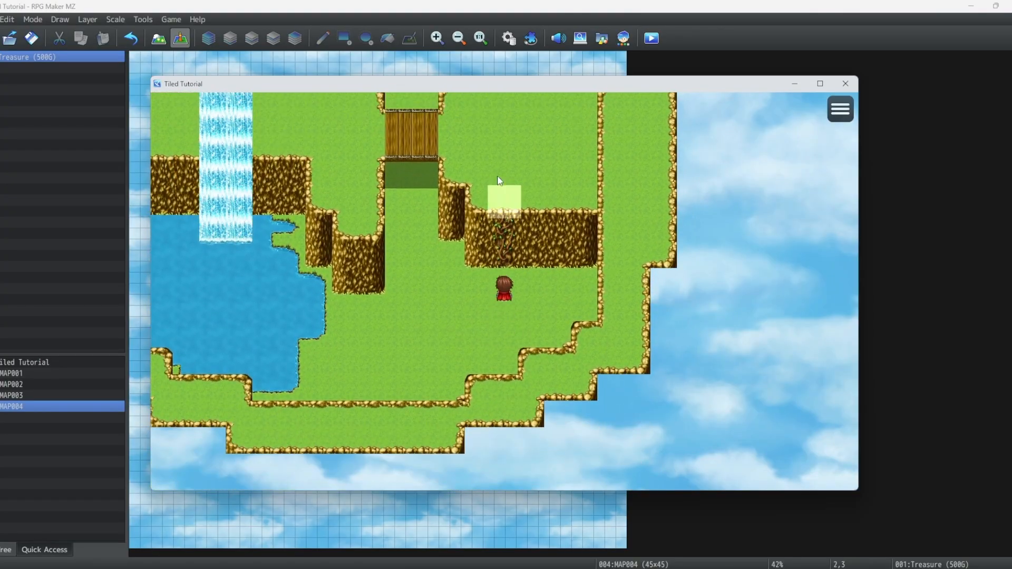
{"action": "left_click", "coordinate": [480, 430]}
{"action": "left_click", "coordinate": [514, 210]}
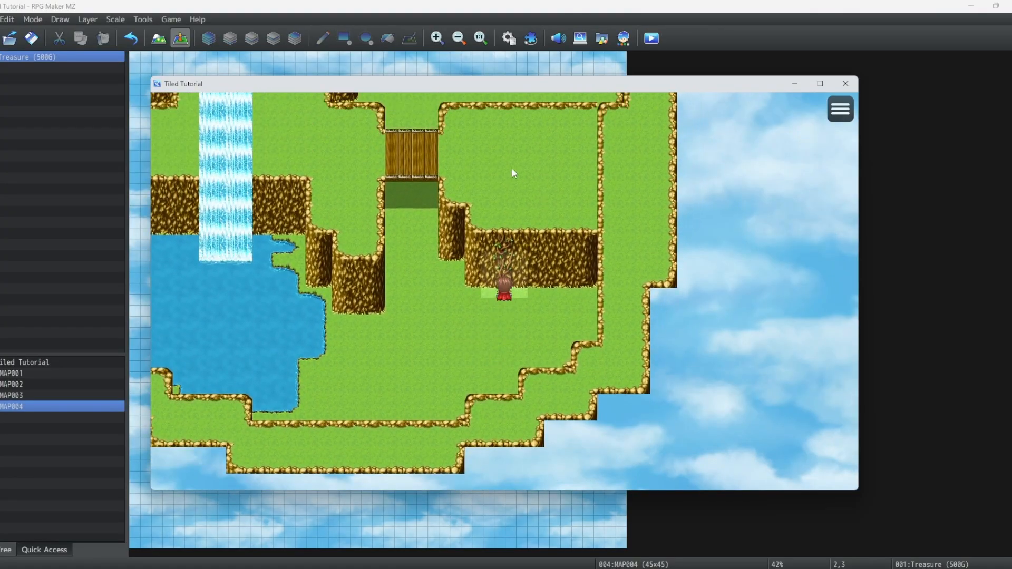
{"action": "left_click", "coordinate": [511, 169]}
{"action": "left_click", "coordinate": [501, 441]}
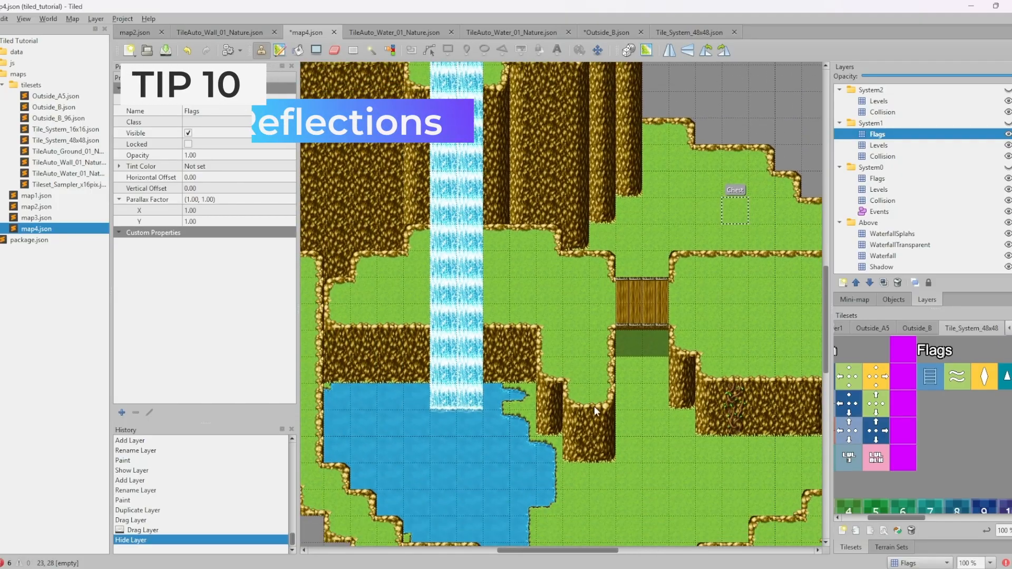
Add an object layer named Reflection above BridgeBelow in the Below group in Tiled
{"action": "middle_click_drag", "start_coordinate": [566, 413], "coordinate": [659, 397]}
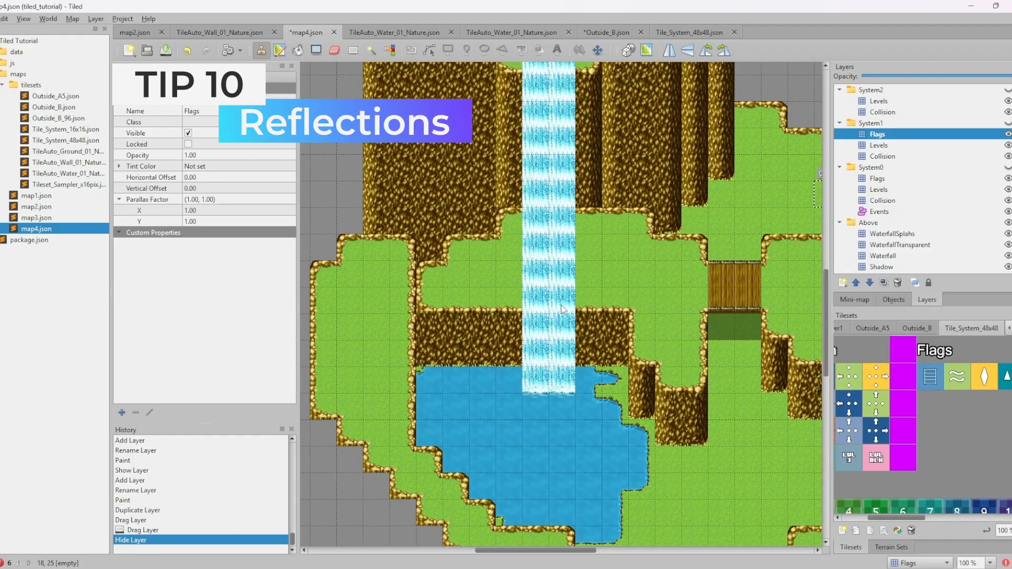
{"action": "middle_click_drag", "start_coordinate": [624, 305], "coordinate": [530, 348]}
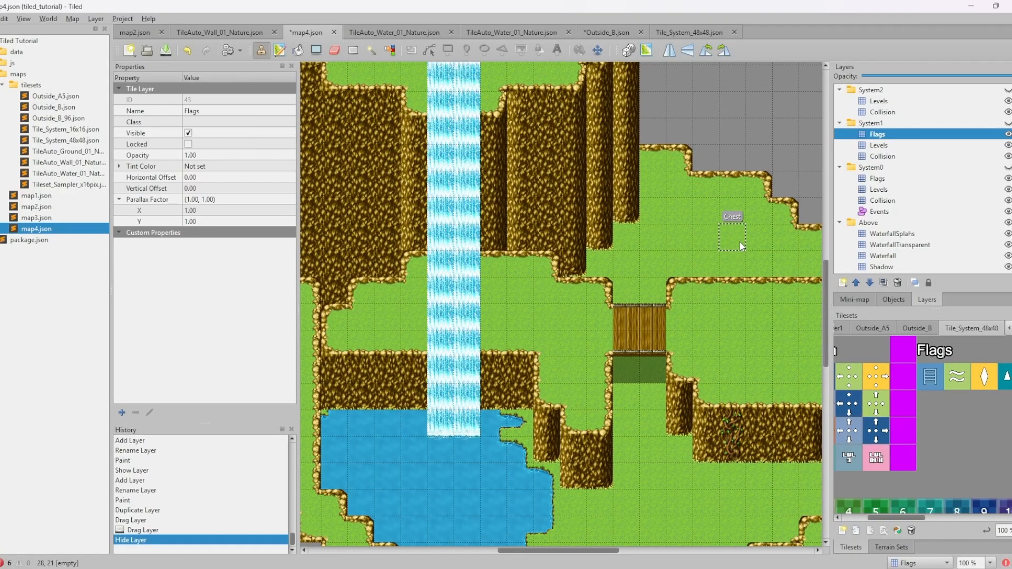
{"action": "scroll", "coordinate": [923, 211], "scroll_direction": "down", "scroll_amount": 4}
{"action": "left_click", "coordinate": [890, 178]}
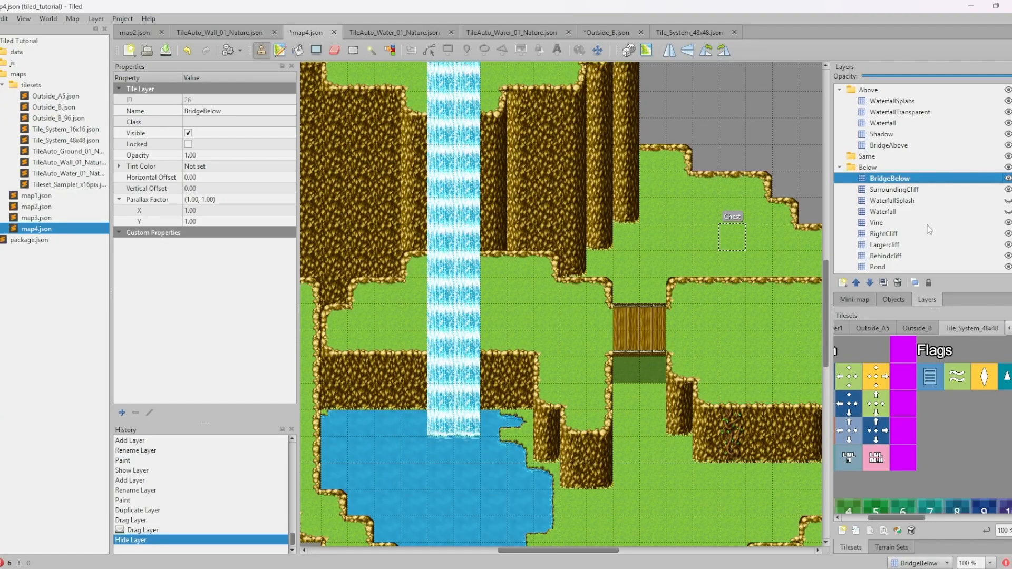
{"action": "left_click", "coordinate": [842, 282]}
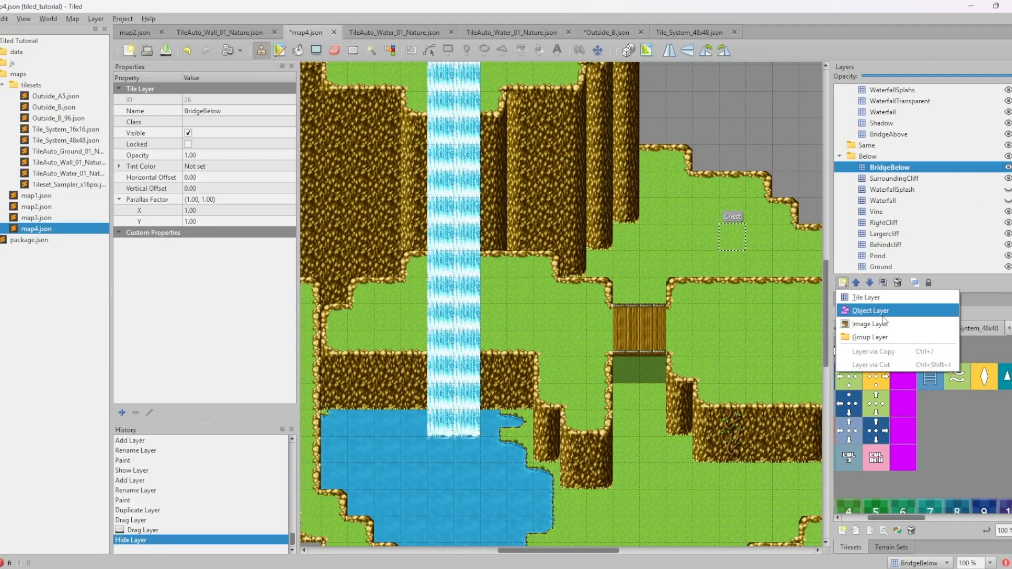
{"action": "left_click", "coordinate": [881, 315]}
{"action": "type", "text": "Refl"}
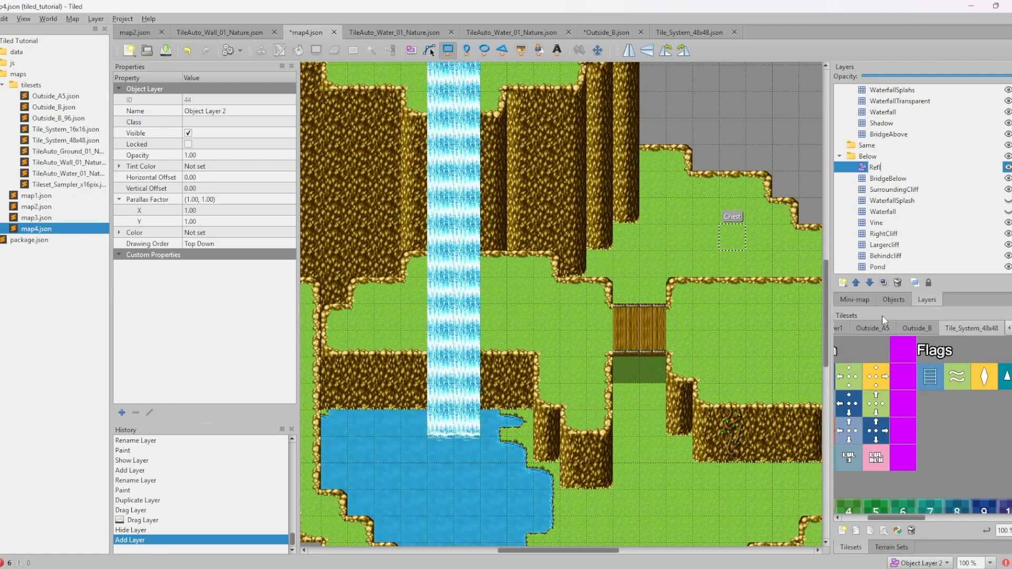
{"action": "type", "text": "ection"}
{"action": "key", "text": "Return"}
Draw a 336 by 48 rectangle on the Reflection layer along the ledge above the pond and name it ReflectionTrigger
{"action": "left_click", "coordinate": [891, 299]}
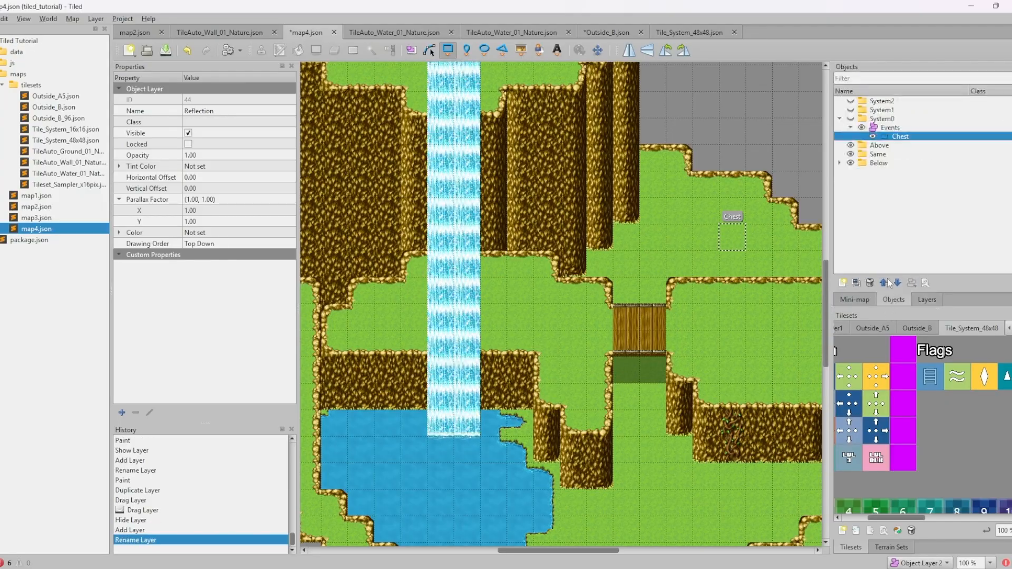
{"action": "left_click", "coordinate": [841, 163]}
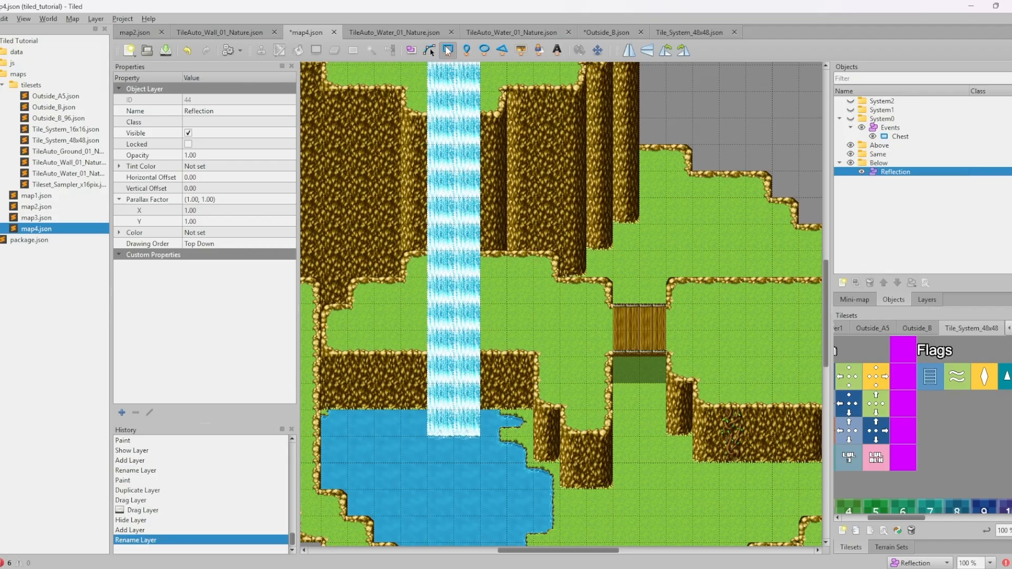
{"action": "middle_click_drag", "start_coordinate": [471, 311], "coordinate": [539, 309]}
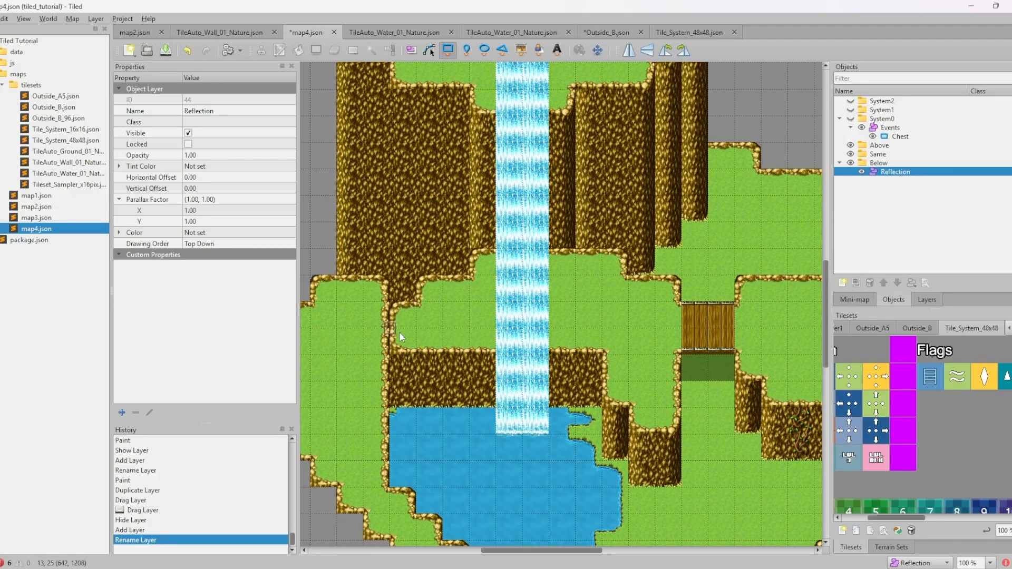
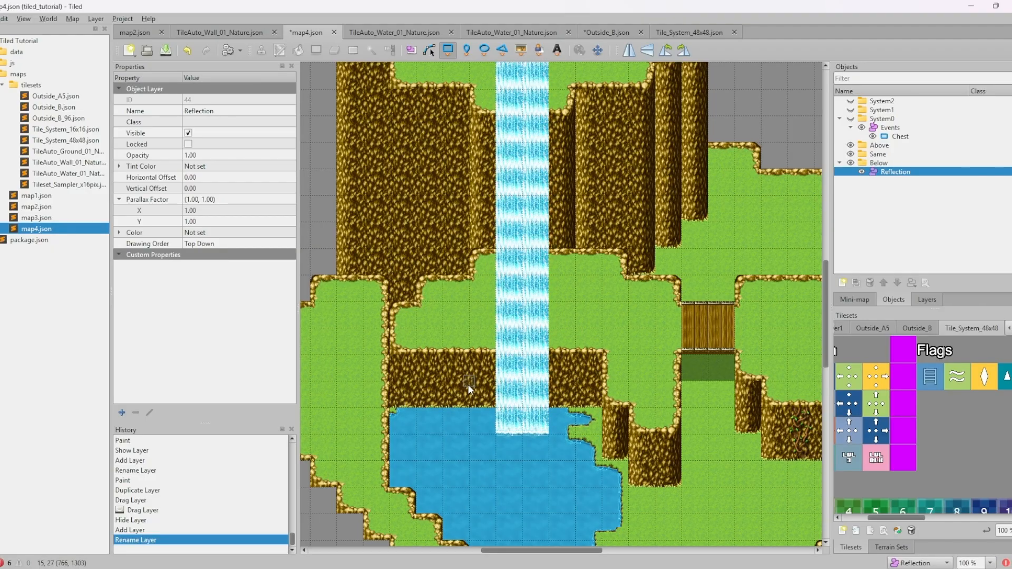
{"action": "left_click_drag", "start_coordinate": [394, 334], "coordinate": [564, 347]}
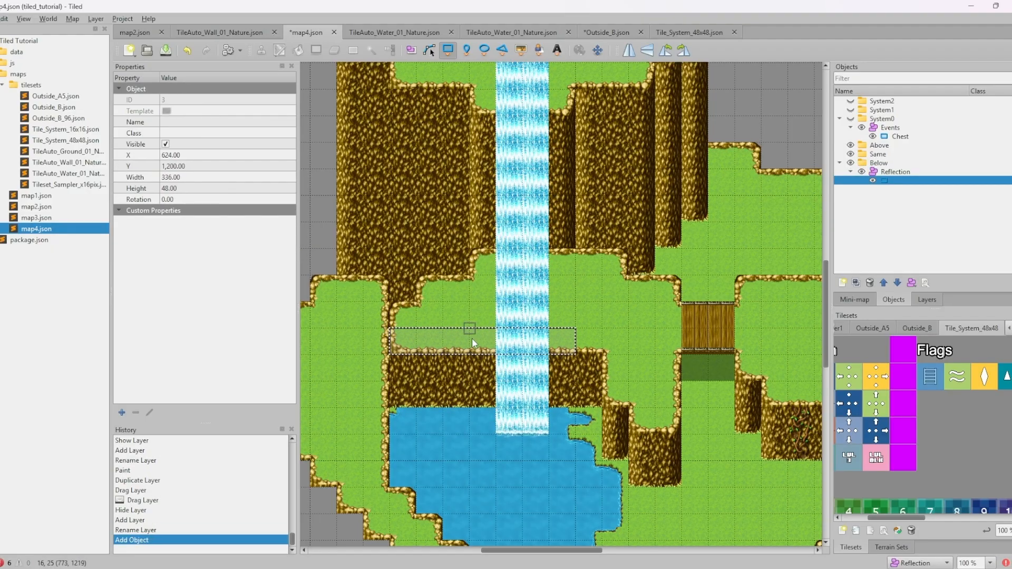
{"action": "double_click", "coordinate": [900, 180]}
{"action": "type", "text": "Re"}
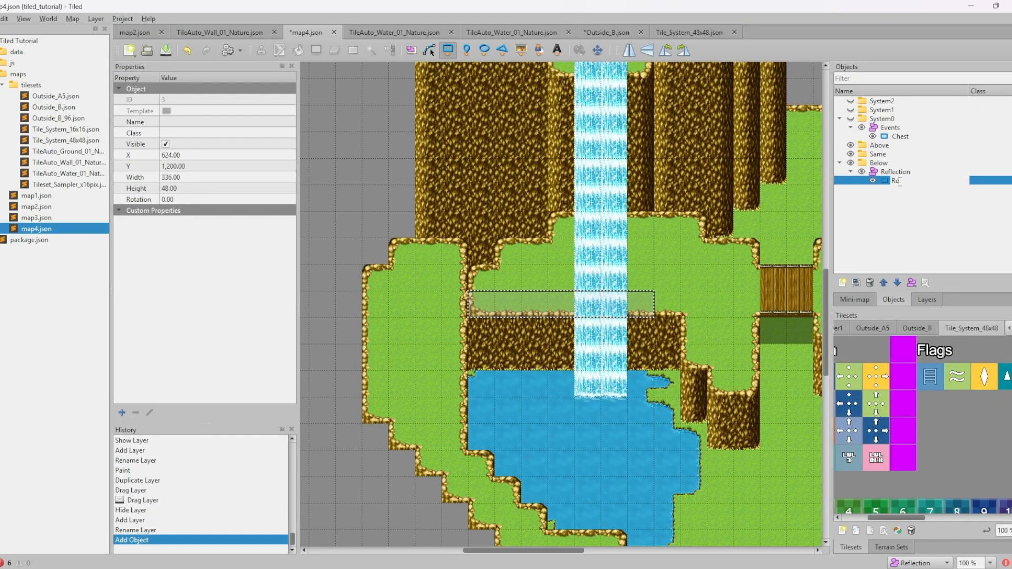
{"action": "type", "text": "flectionTrigger"}
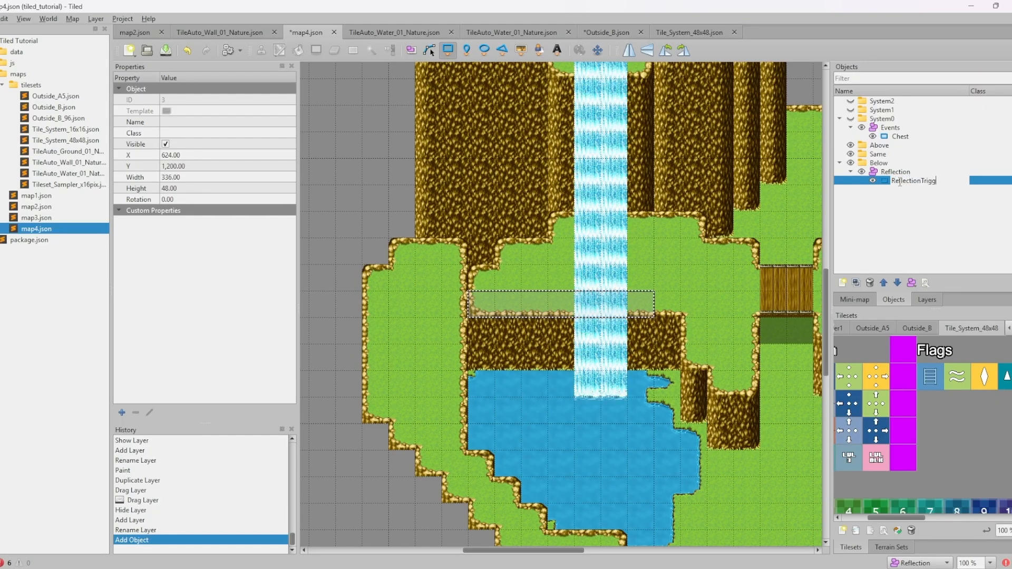
{"action": "key", "text": "Return"}
Add an int custom property named reflectionCast to the Reflection object layer and set it to 3
{"action": "left_click", "coordinate": [895, 174]}
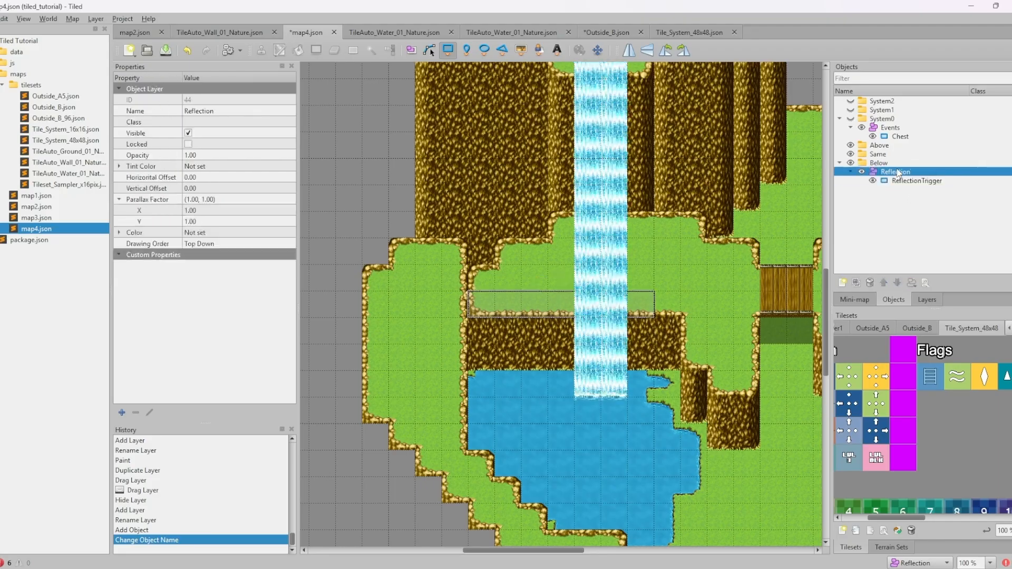
{"action": "right_click", "coordinate": [130, 281]}
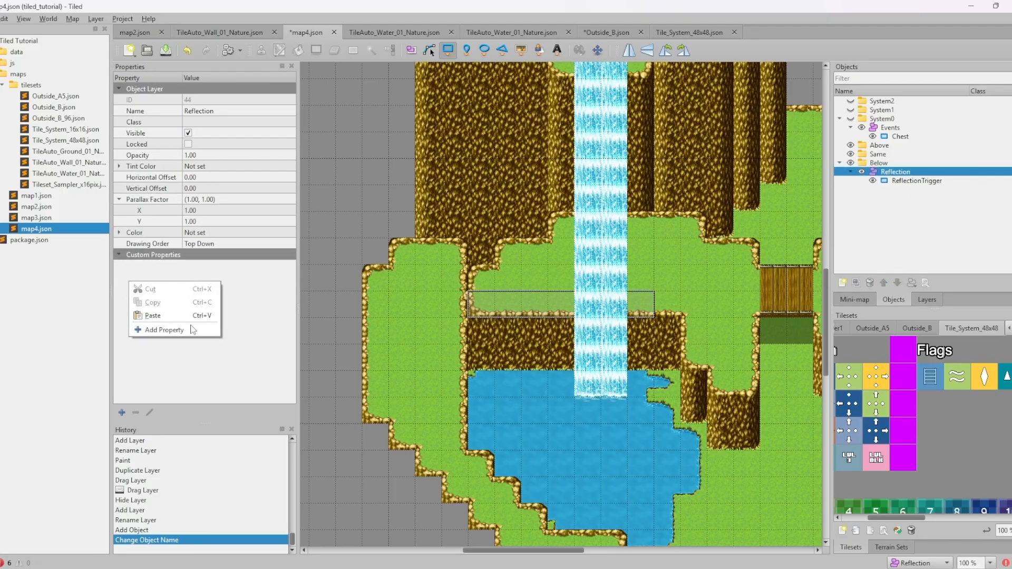
{"action": "left_click", "coordinate": [191, 329]}
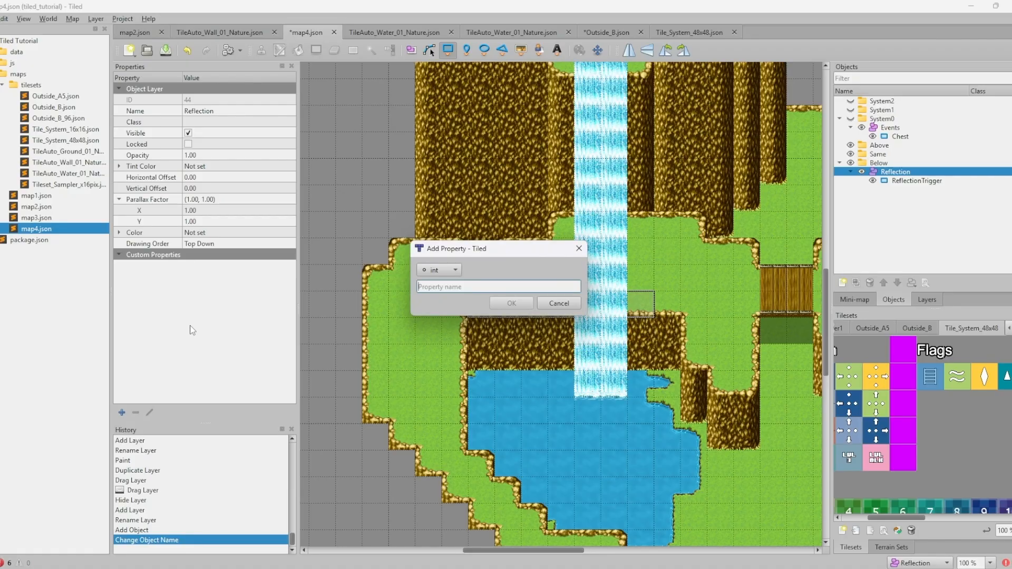
{"action": "type", "text": "reflectionCast"}
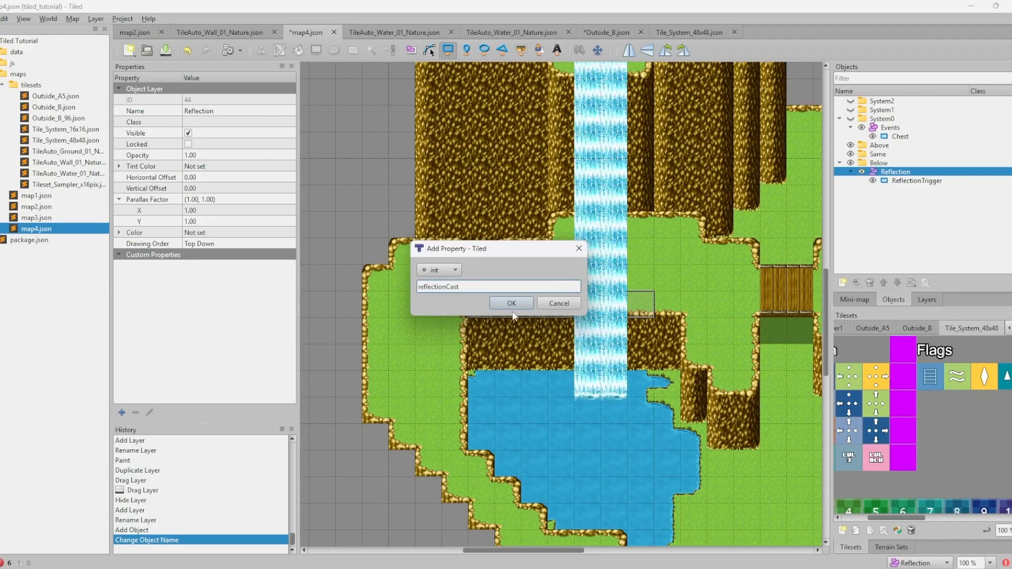
{"action": "key", "text": "Return"}
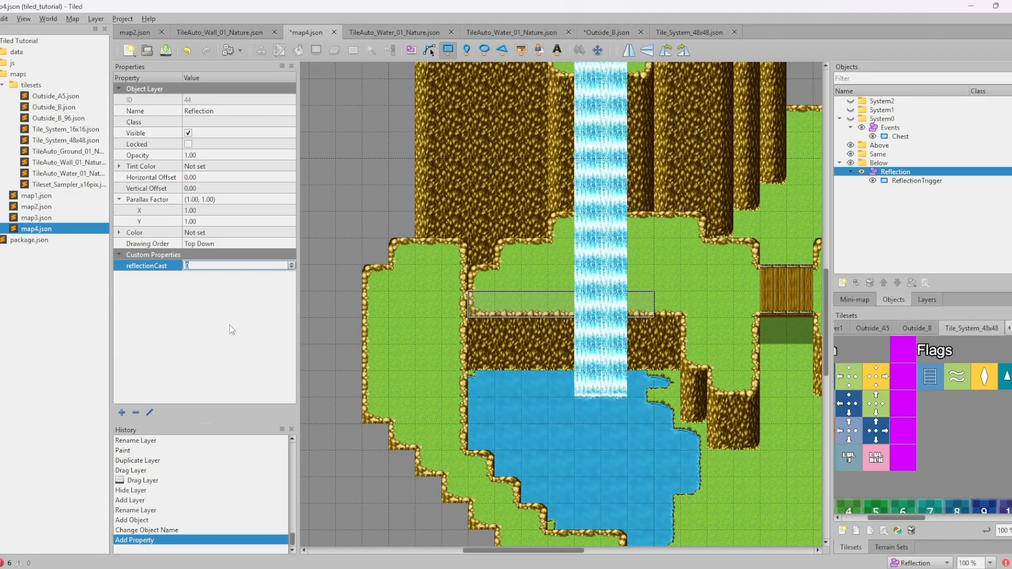
{"action": "type", "text": "3"}
{"action": "key", "text": "Return"}
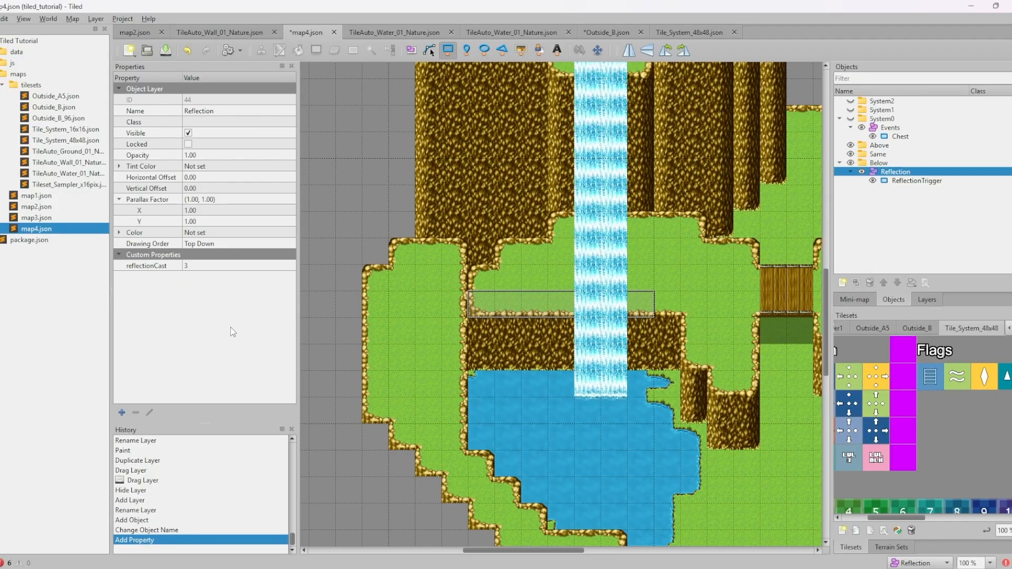
Save the map and playtest it in RPG Maker MZ, walking the character along the ledge above the pond
{"action": "middle_click_drag", "start_coordinate": [530, 372], "coordinate": [484, 383]}
{"action": "key", "text": "ctrl+s"}
{"action": "left_click", "coordinate": [335, 568]}
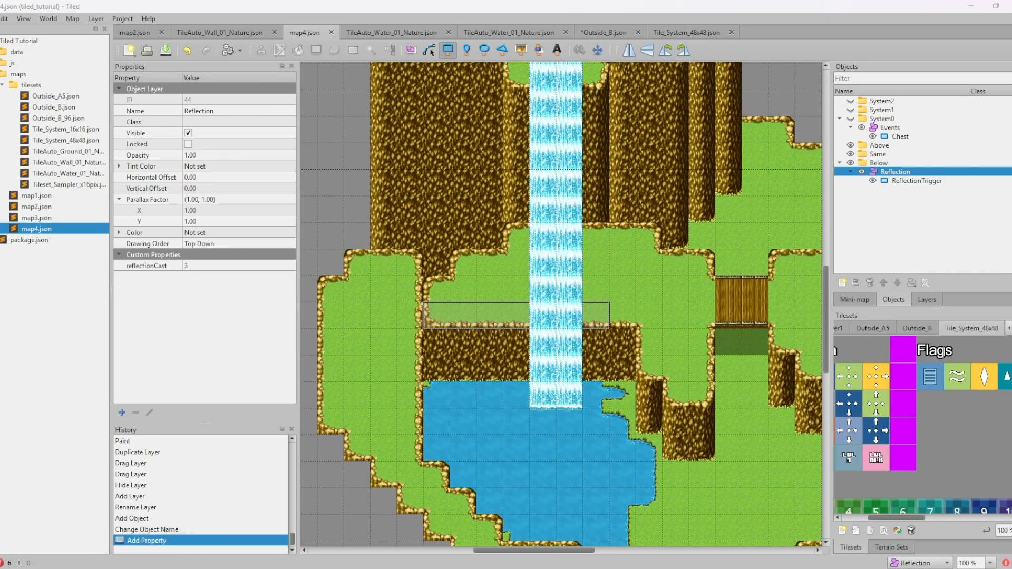
{"action": "left_click", "coordinate": [228, 550]}
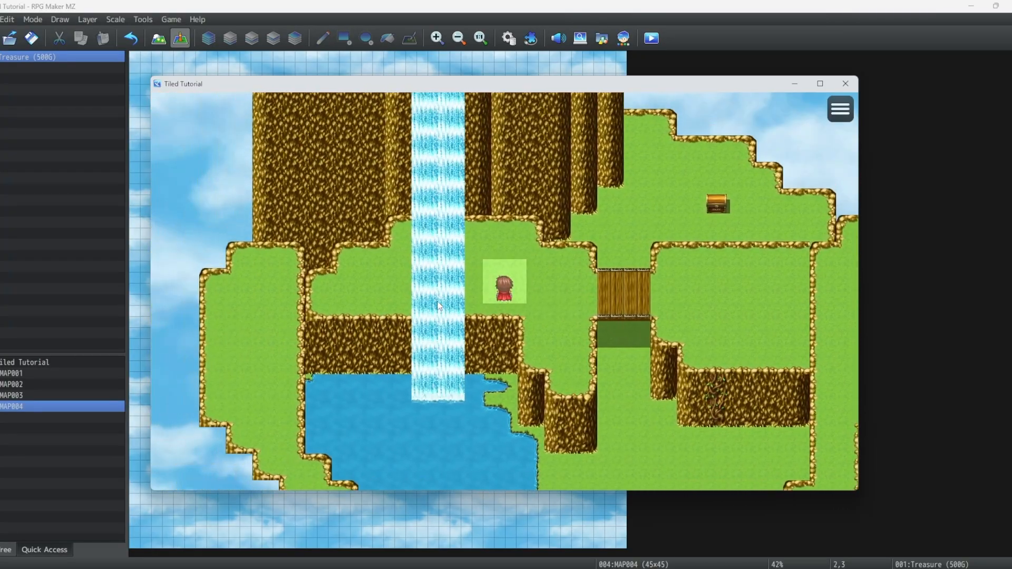
{"action": "left_click", "coordinate": [441, 306]}
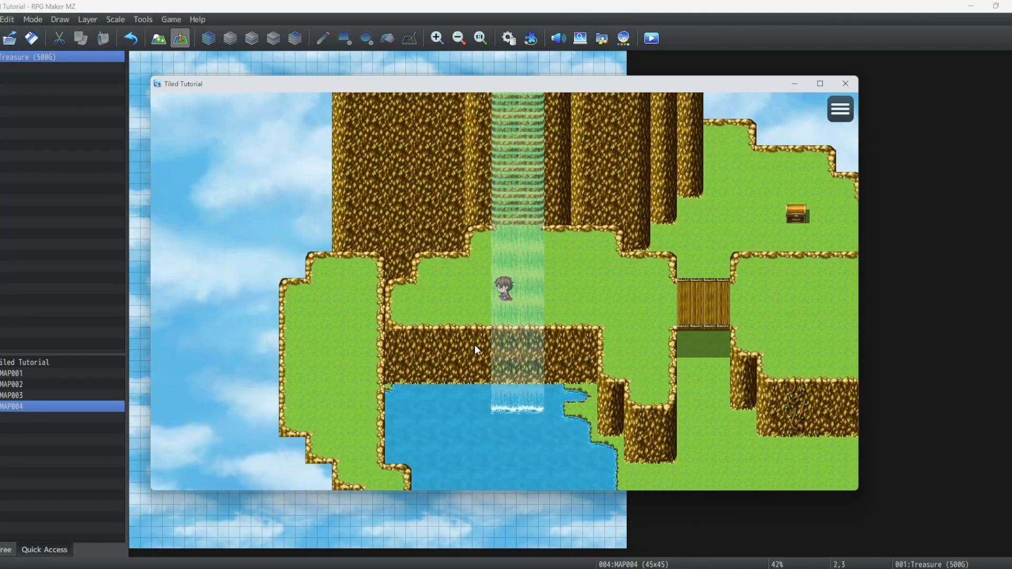
{"action": "left_click", "coordinate": [475, 345]}
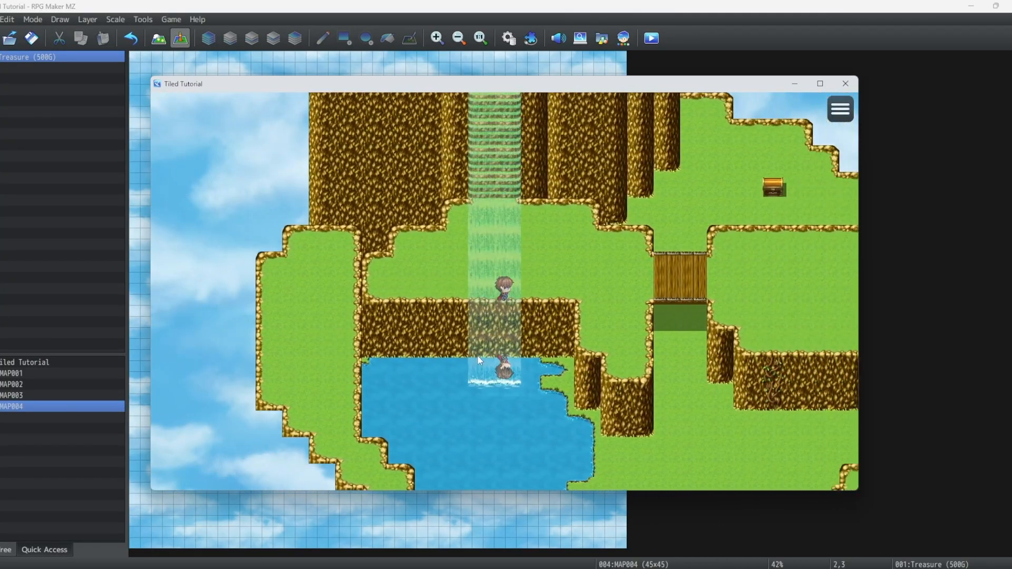
{"action": "left_click", "coordinate": [424, 356]}
{"action": "left_click_drag", "start_coordinate": [424, 360], "coordinate": [463, 374]}
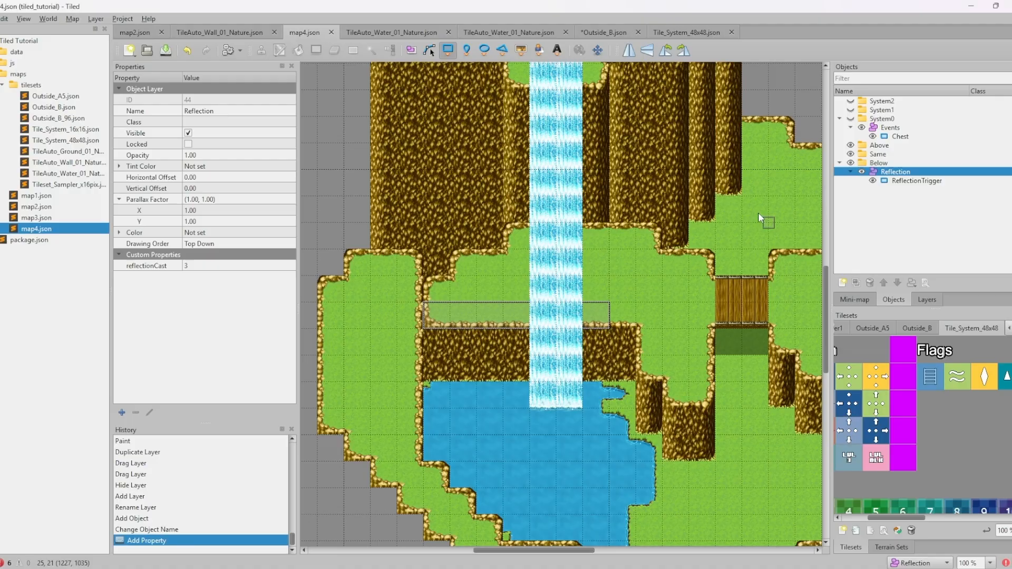
In Tiled, add an int custom property named opacity to the ReflectionTrigger object and set it to 100
{"action": "double_click", "coordinate": [917, 180]}
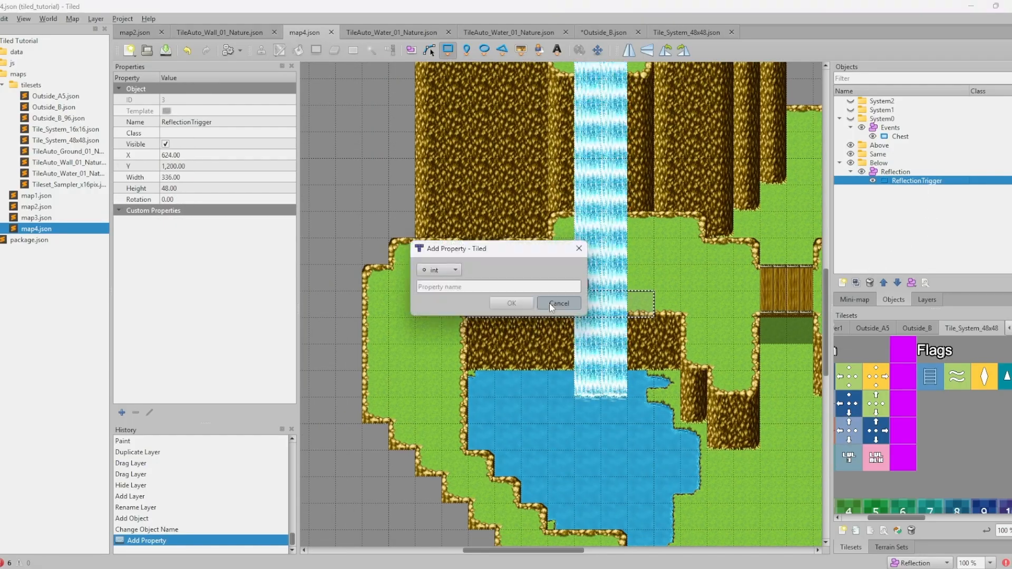
{"action": "left_click", "coordinate": [559, 303]}
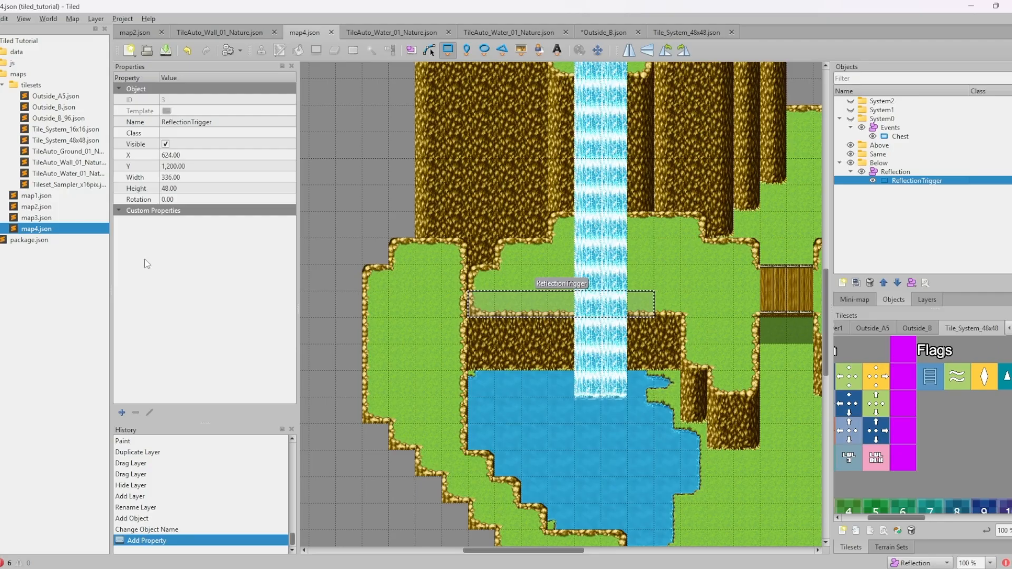
{"action": "left_click", "coordinate": [236, 297]}
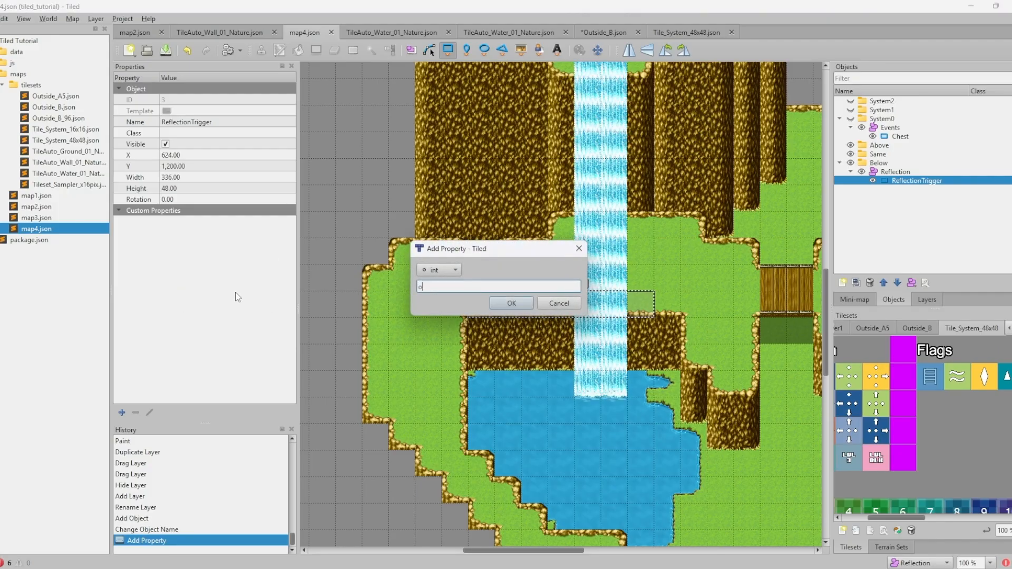
{"action": "type", "text": "opacity"}
{"action": "key", "text": "Return"}
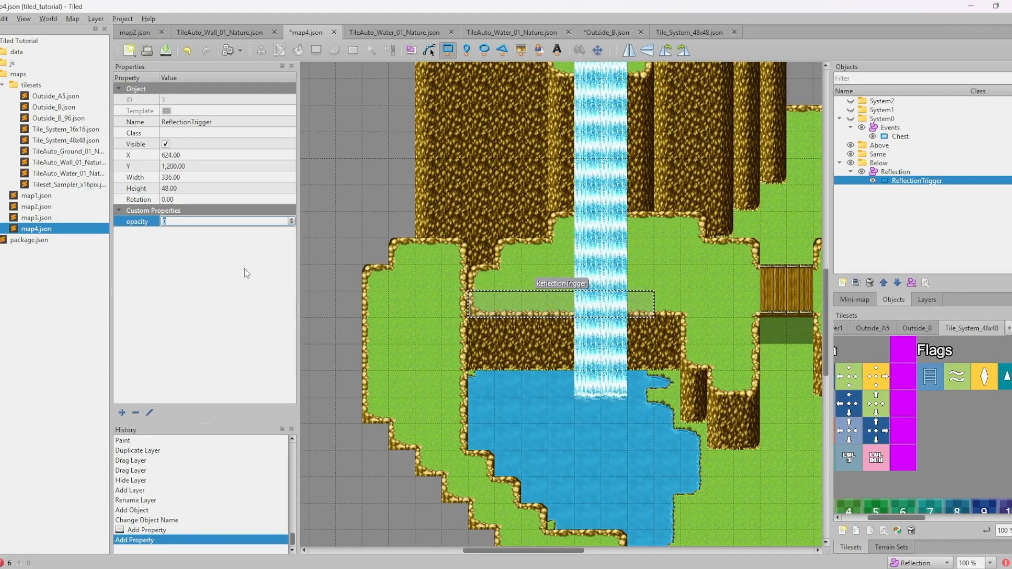
{"action": "type", "text": "100"}
{"action": "key", "text": "Return"}
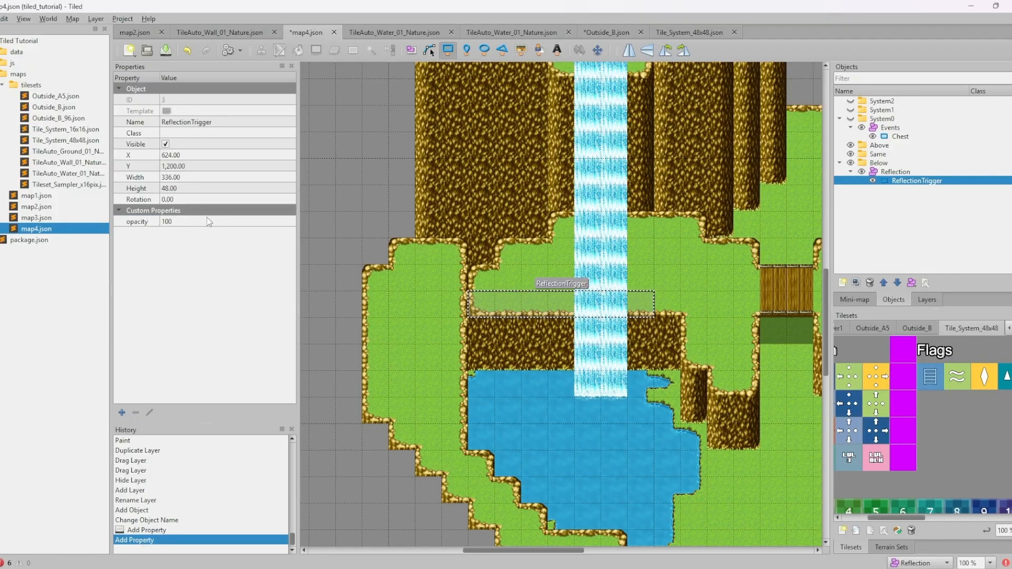
Playtest the map in RPG Maker MZ again to check the character's reflection opacity in the pond
{"action": "left_click", "coordinate": [209, 521]}
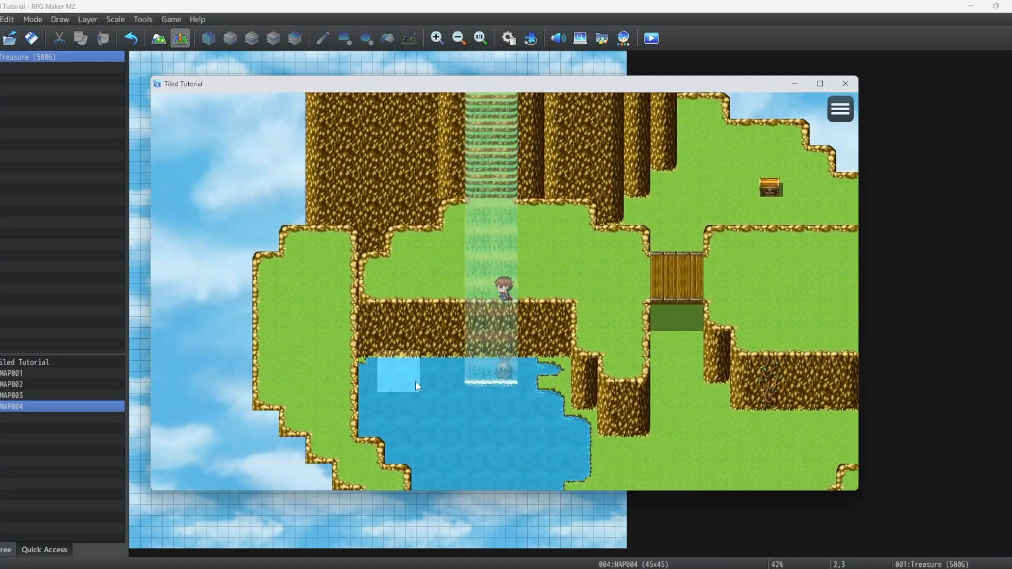
{"action": "left_click", "coordinate": [437, 393]}
{"action": "mouse_move", "coordinate": [437, 388]}
{"action": "left_mouse_down"}
{"action": "mouse_move", "coordinate": [593, 379]}
{"action": "mouse_move", "coordinate": [406, 391]}
{"action": "mouse_move", "coordinate": [581, 385]}
{"action": "mouse_move", "coordinate": [546, 388]}
{"action": "left_mouse_up"}
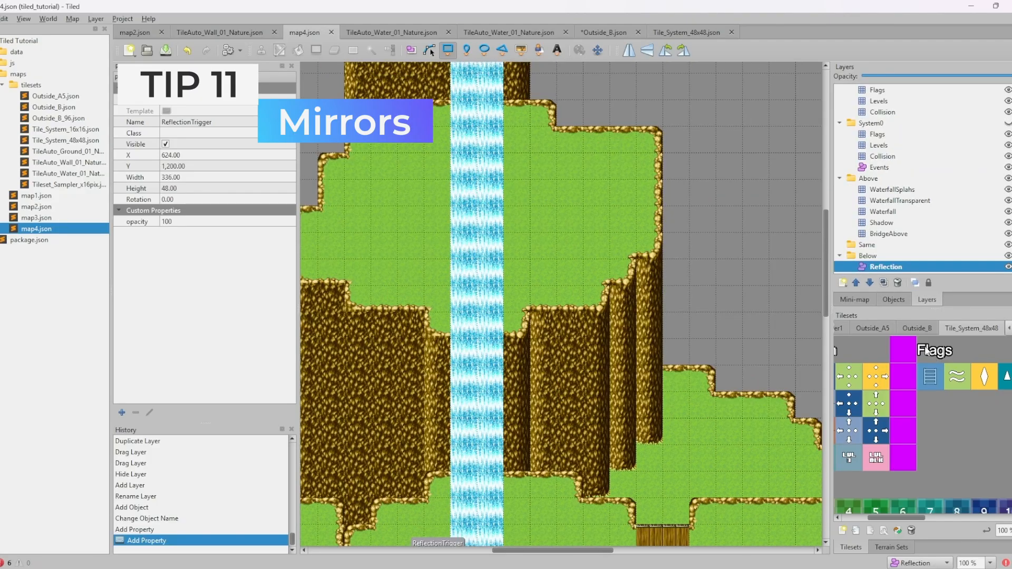
In Tiled, add a tile layer named Mirror above Reflection in Below and paint the Outside_B mirror's lower part on the upper plateau beside the waterfall
{"action": "left_click", "coordinate": [917, 328]}
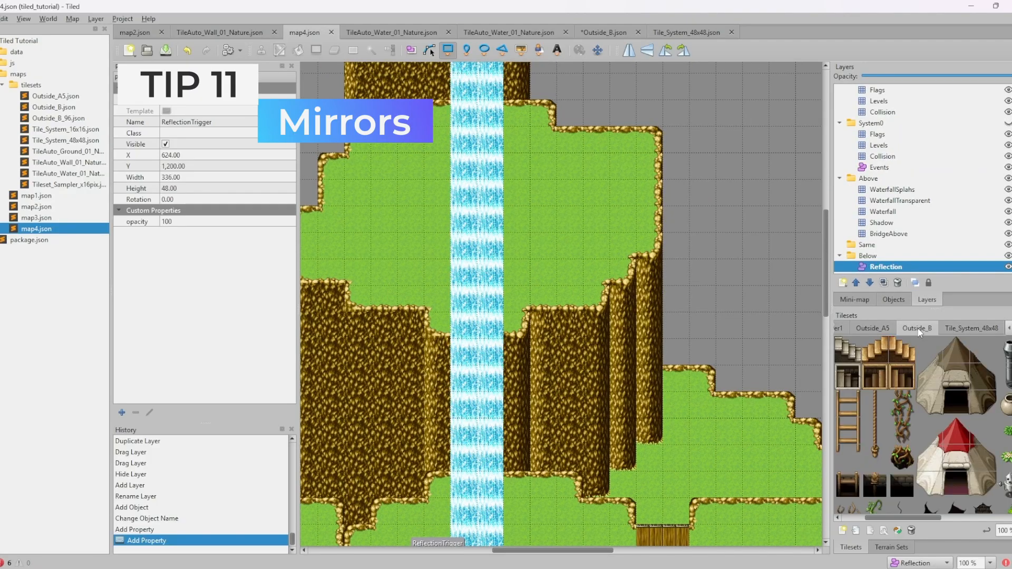
{"action": "scroll", "coordinate": [918, 477], "scroll_direction": "down", "scroll_amount": 2}
{"action": "left_click_drag", "start_coordinate": [928, 518], "coordinate": [961, 517]}
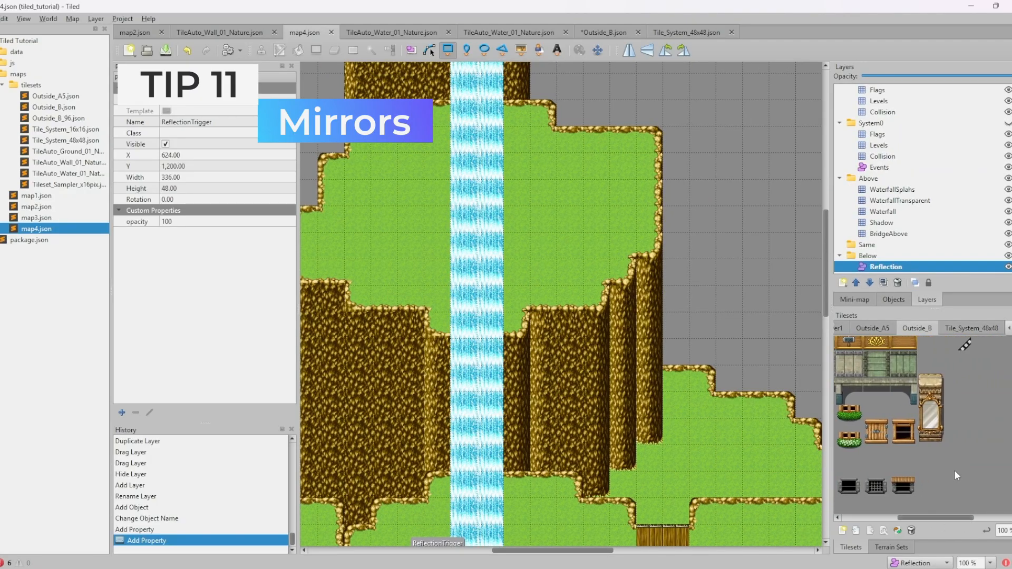
{"action": "left_click", "coordinate": [937, 372]}
{"action": "left_click", "coordinate": [932, 414]}
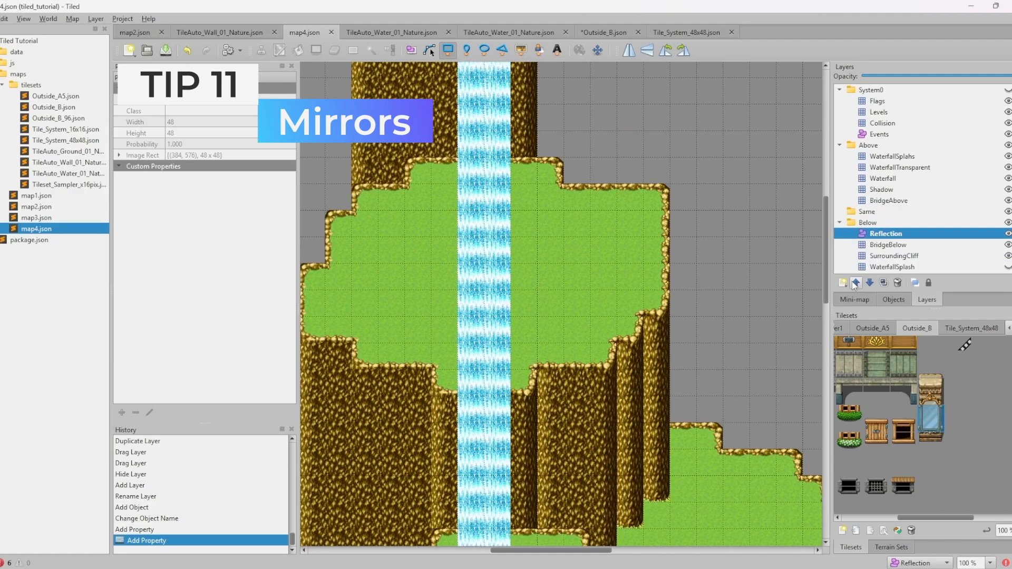
{"action": "left_click", "coordinate": [843, 283]}
{"action": "left_click", "coordinate": [859, 295]}
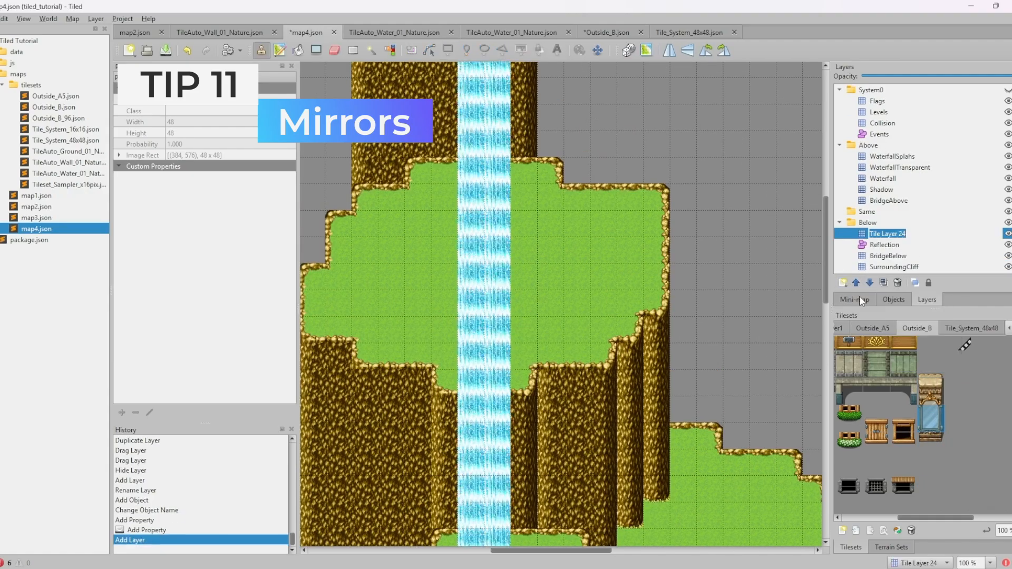
{"action": "type", "text": "Mirror"}
{"action": "key", "text": "Return"}
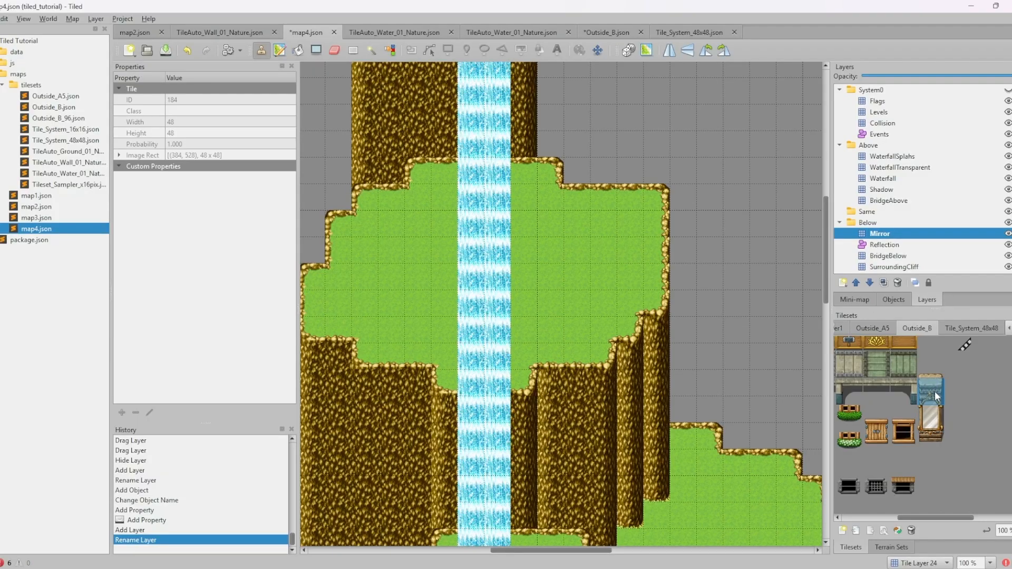
{"action": "left_click_drag", "start_coordinate": [931, 414], "coordinate": [930, 440]}
{"action": "left_click", "coordinate": [549, 227]}
Add a tile layer named Mirror above WaterfallSplahs in the Above group and paint the mirror's top part over its lower part
{"action": "scroll", "coordinate": [952, 200], "scroll_direction": "up", "scroll_amount": 1}
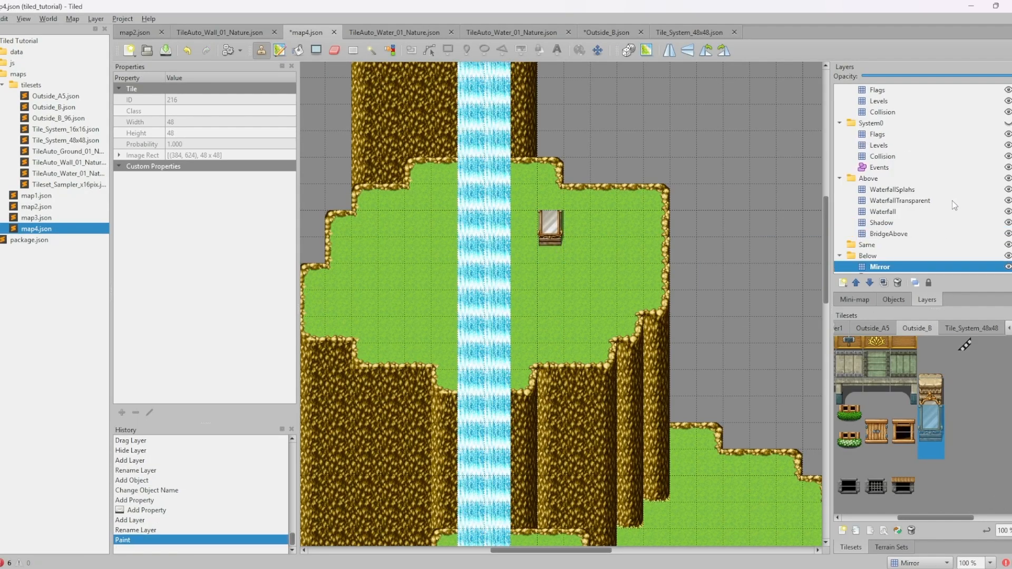
{"action": "left_click", "coordinate": [891, 189]}
{"action": "left_click", "coordinate": [842, 283]}
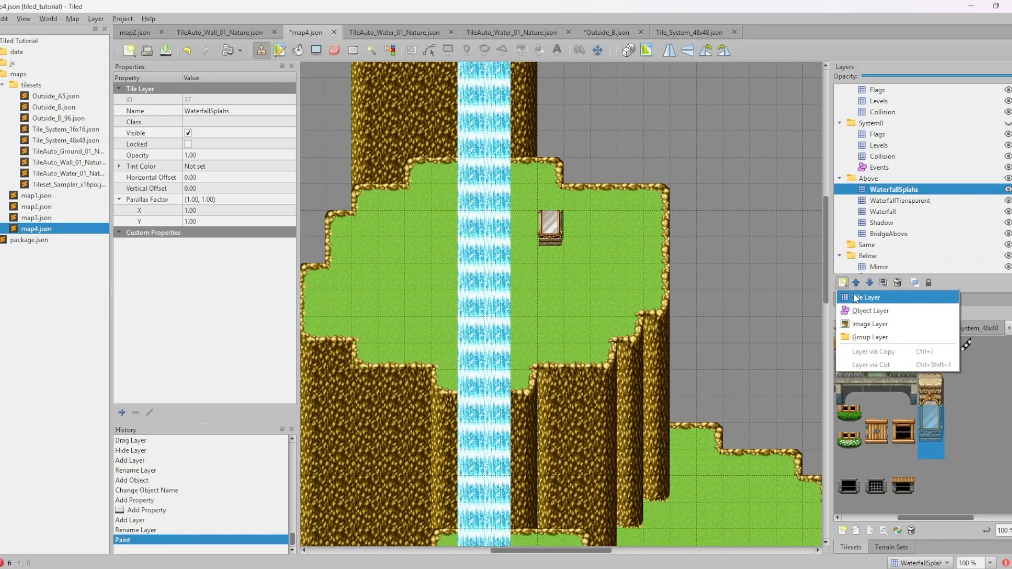
{"action": "left_click", "coordinate": [854, 297]}
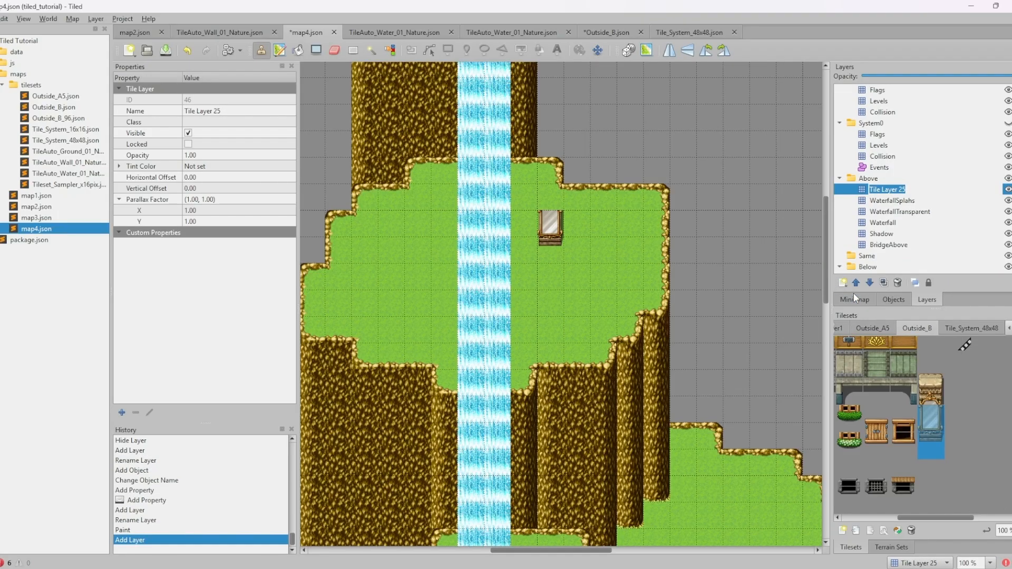
{"action": "type", "text": "Mirror"}
{"action": "key", "text": "Return"}
{"action": "left_click_drag", "start_coordinate": [930, 364], "coordinate": [929, 381]}
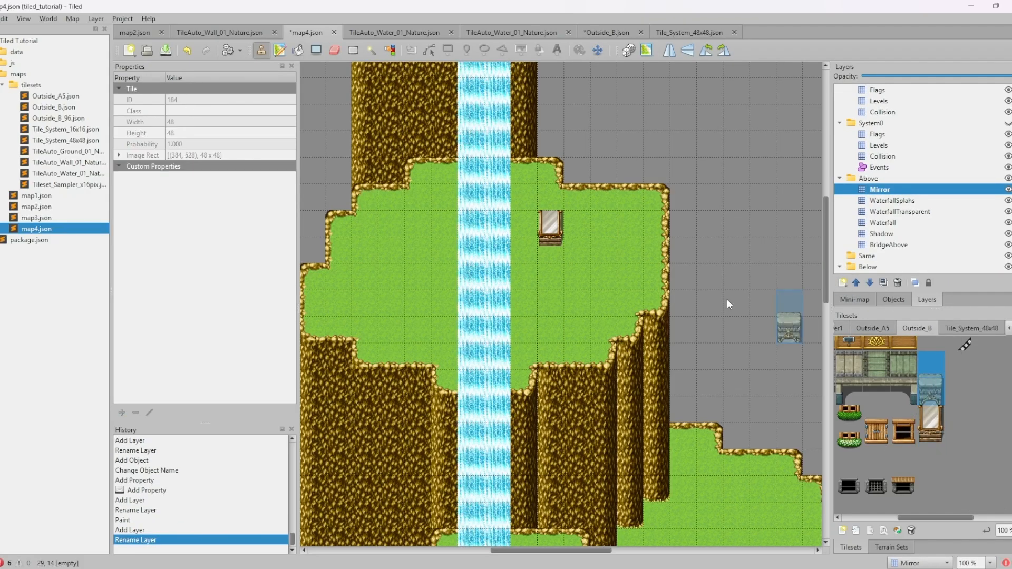
{"action": "left_click", "coordinate": [554, 196]}
{"action": "scroll", "coordinate": [919, 166], "scroll_direction": "up", "scroll_amount": 2}
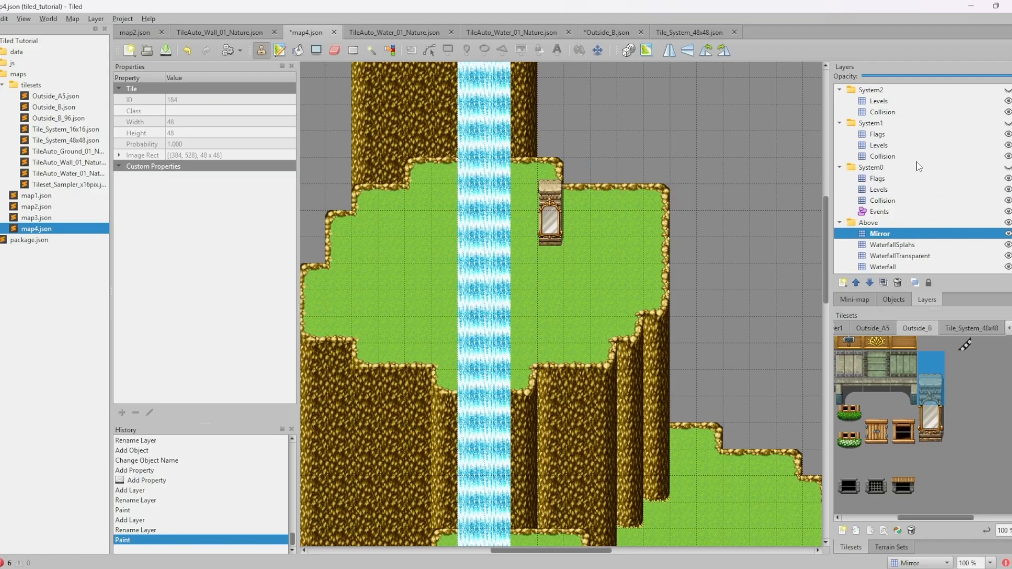
Paint a full collision tile for the mirror on the System2 Collision layer, with System2 shown while painting and hidden again
{"action": "left_click", "coordinate": [941, 123]}
{"action": "left_click", "coordinate": [1007, 123]}
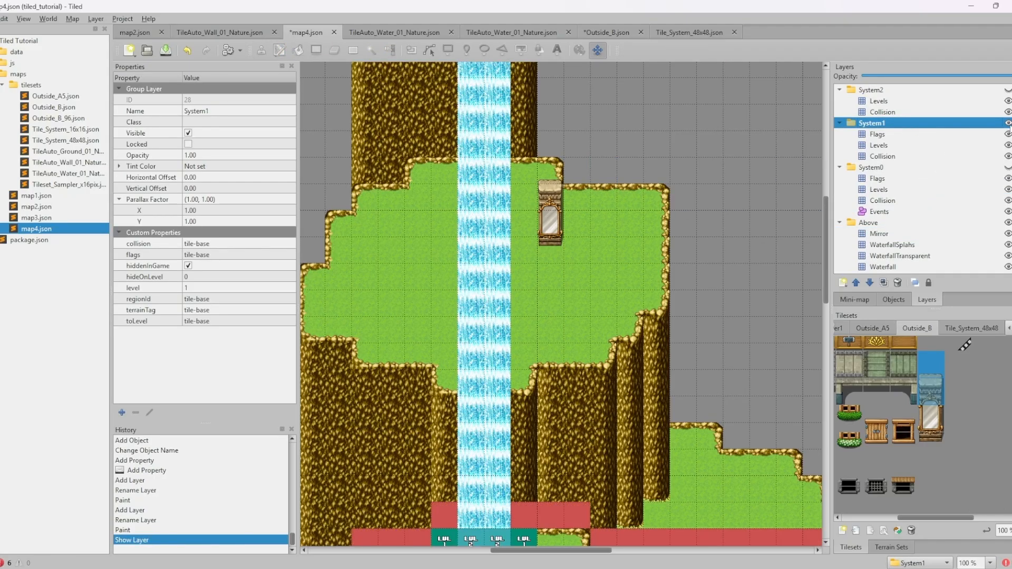
{"action": "left_click", "coordinate": [1007, 122]}
{"action": "left_click", "coordinate": [976, 328]}
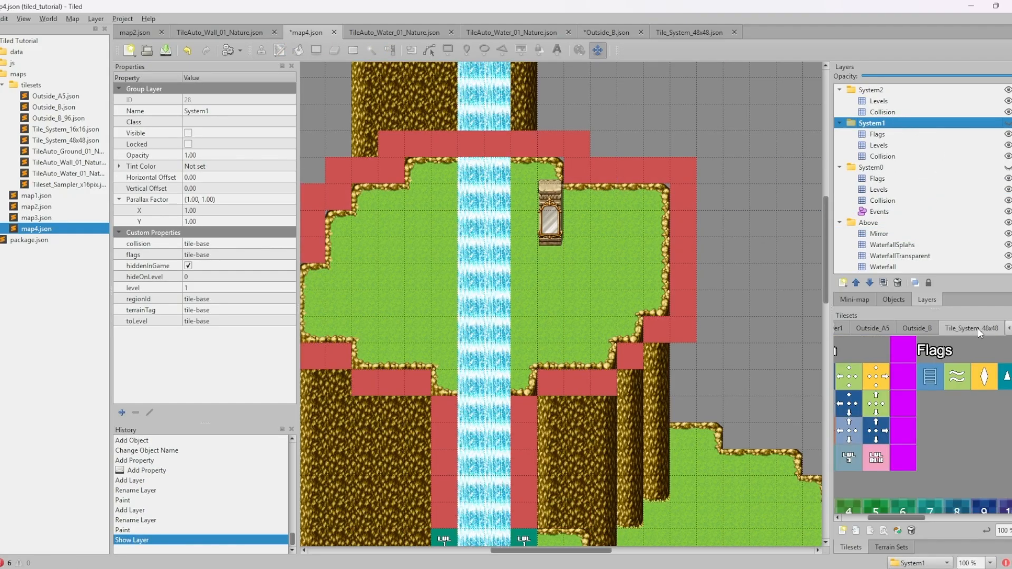
{"action": "scroll", "coordinate": [858, 397], "scroll_direction": "left", "scroll_amount": 2}
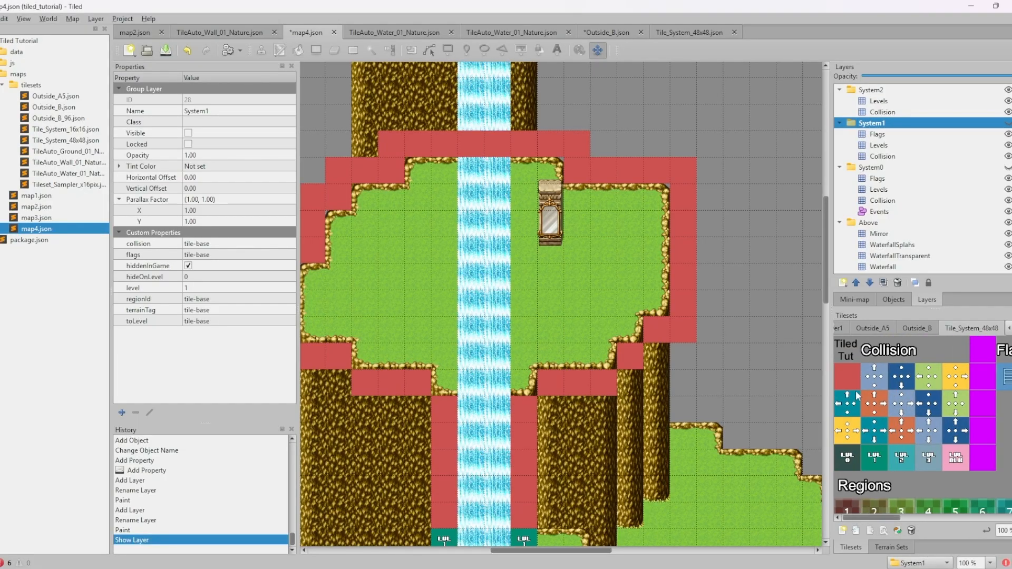
{"action": "left_click", "coordinate": [848, 376]}
{"action": "left_click", "coordinate": [882, 112]}
{"action": "left_click", "coordinate": [761, 249]}
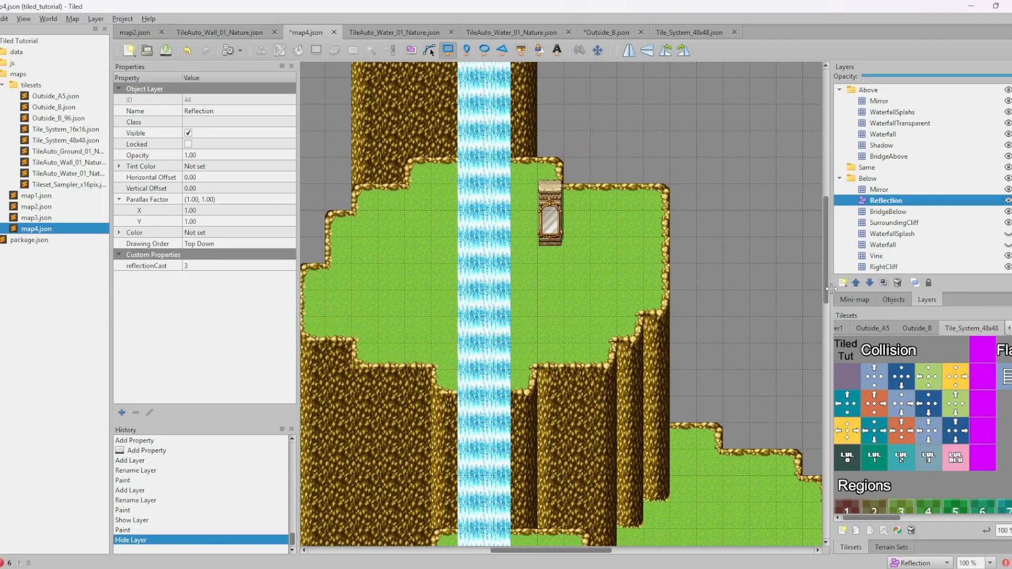
Add an object layer named Mirror directly above the Reflection layer in the Below group
{"action": "left_click", "coordinate": [842, 286]}
{"action": "left_click", "coordinate": [875, 310]}
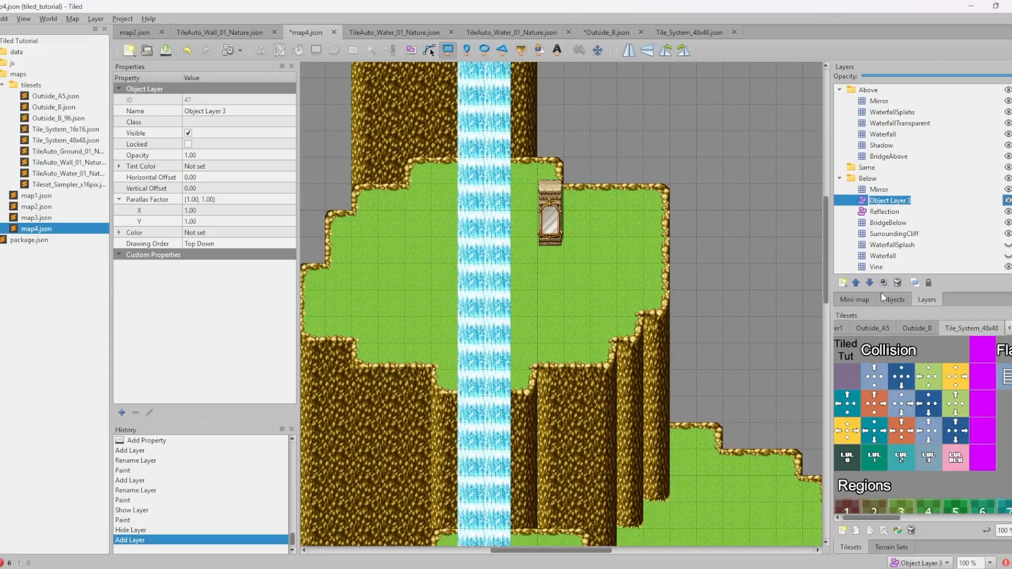
{"action": "type", "text": "Mirror"}
{"action": "key", "text": "Return"}
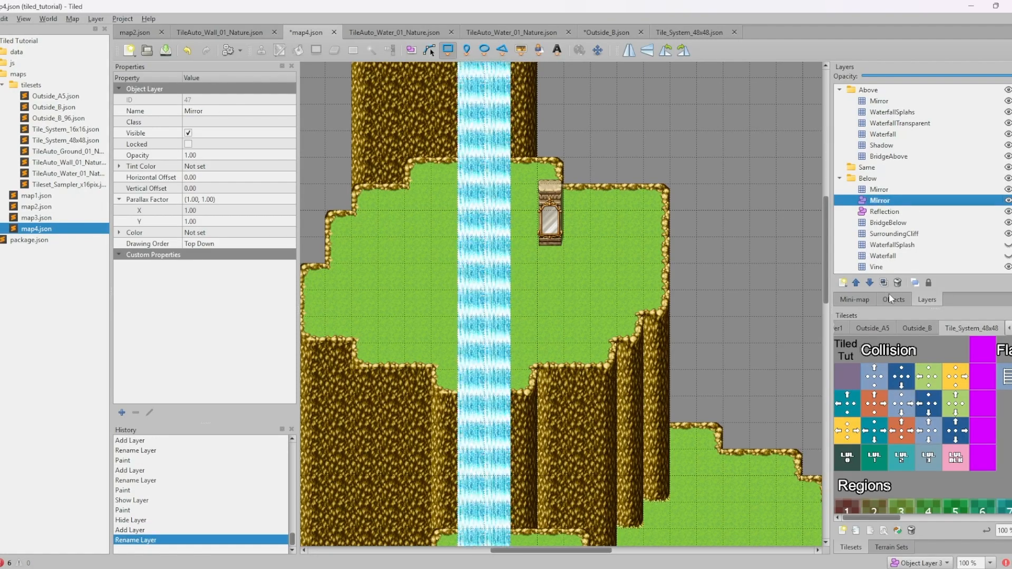
Draw a 48 × 48 rectangle object over the mirror's glass at X 960, Y 480 and name it Mirror
{"action": "left_click", "coordinate": [891, 299]}
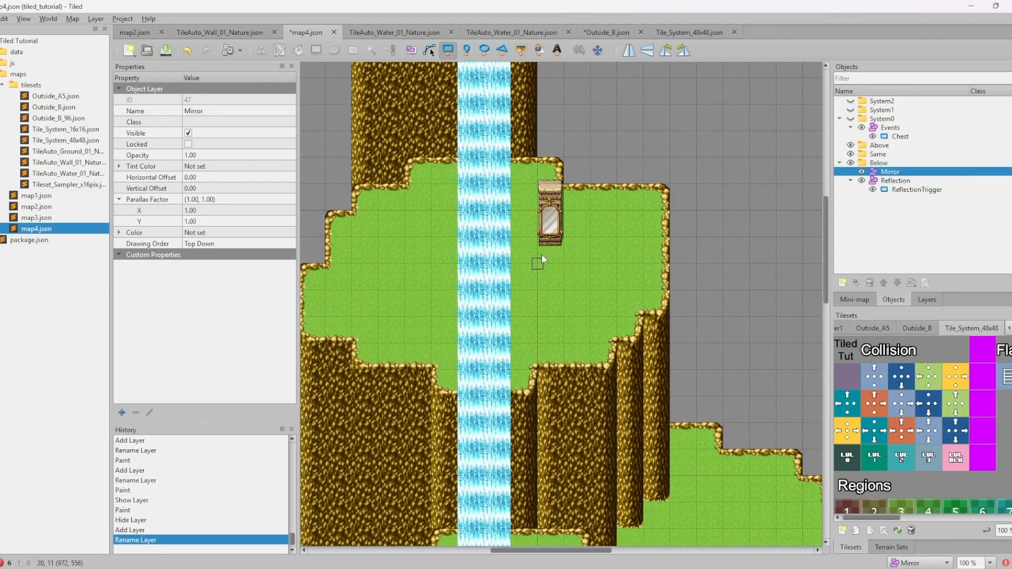
{"action": "left_click_drag", "start_coordinate": [540, 215], "coordinate": [565, 228]}
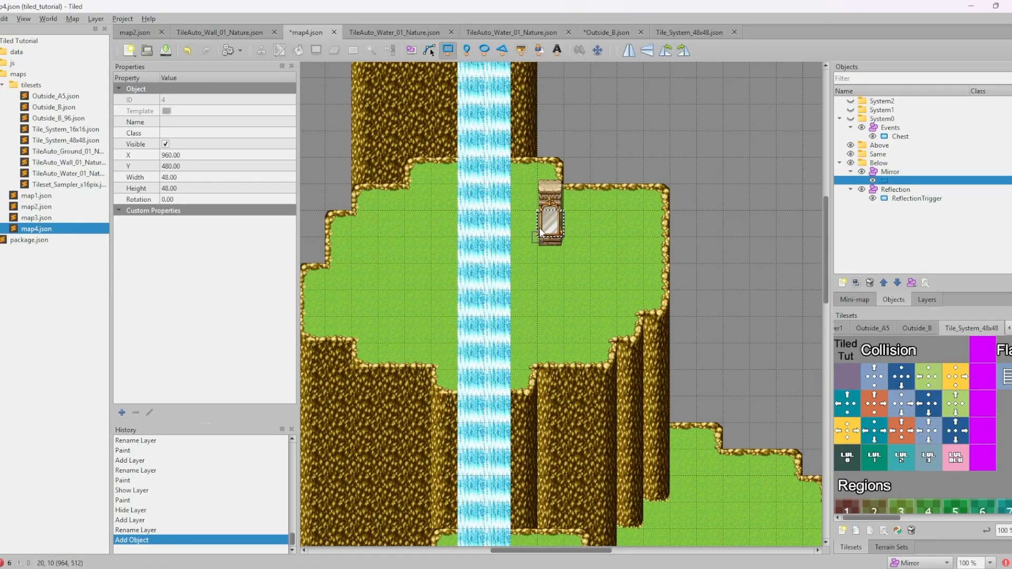
{"action": "double_click", "coordinate": [877, 180]}
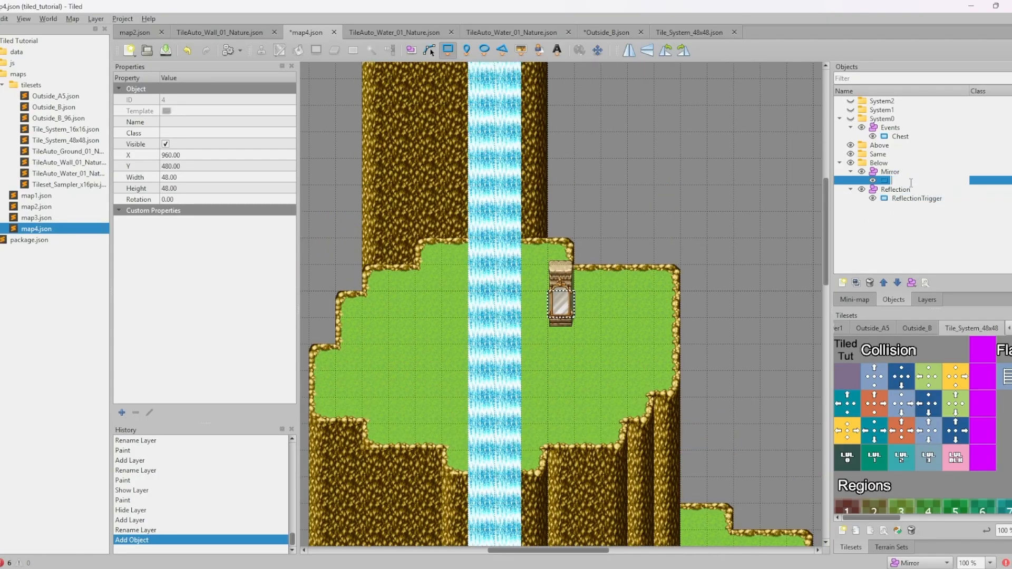
Add a bool custom property named mirrorCast to the Mirror object layer and set it to true
{"action": "left_click", "coordinate": [891, 171]}
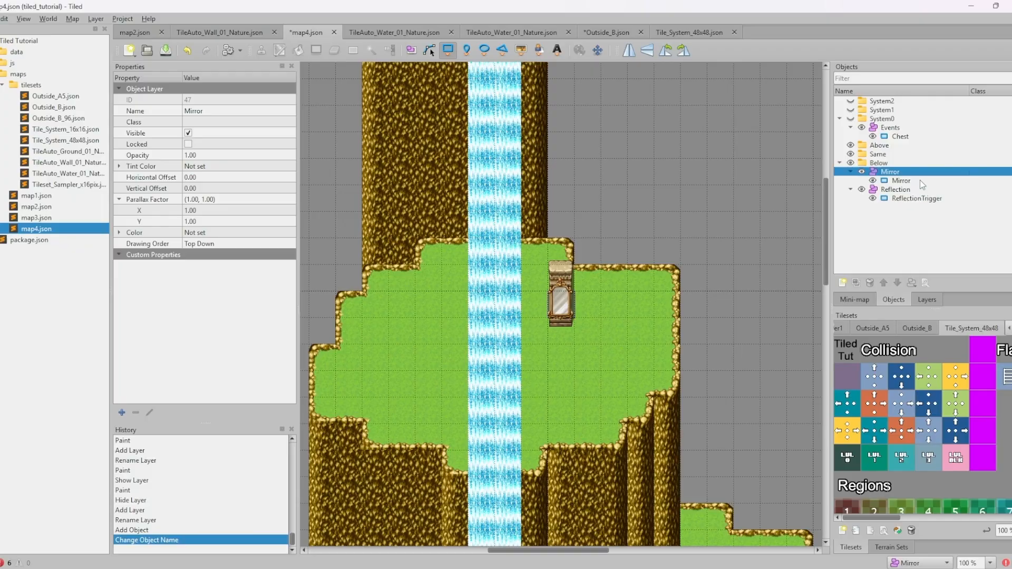
{"action": "right_click", "coordinate": [161, 320]}
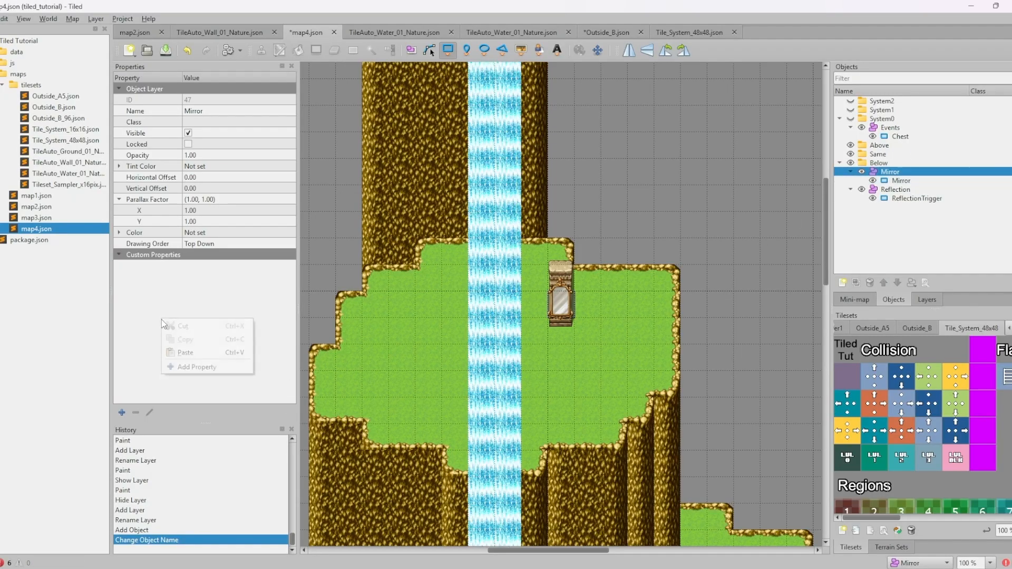
{"action": "left_click", "coordinate": [232, 368]}
{"action": "type", "text": "mirrorCast"}
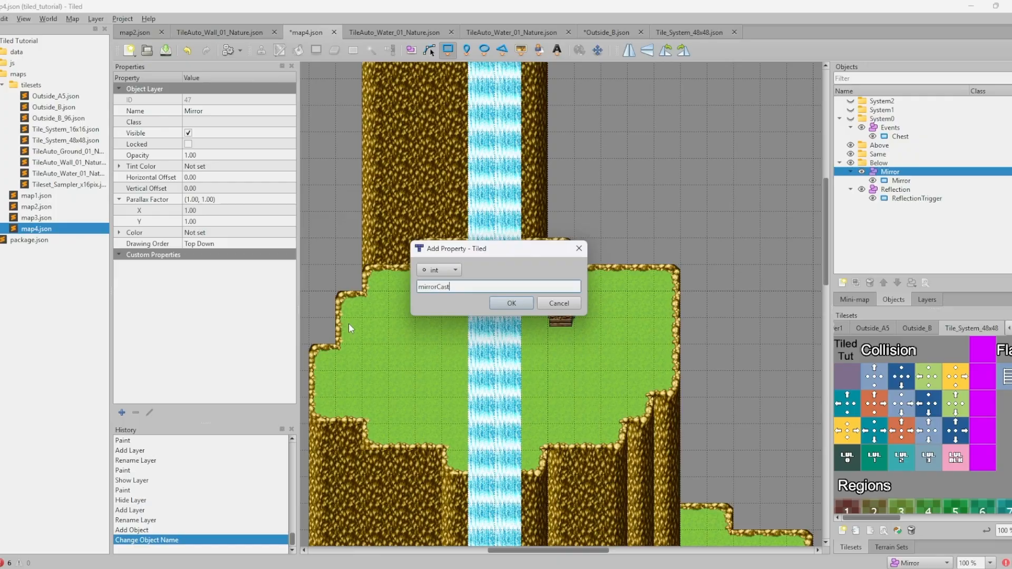
{"action": "left_click", "coordinate": [441, 269]}
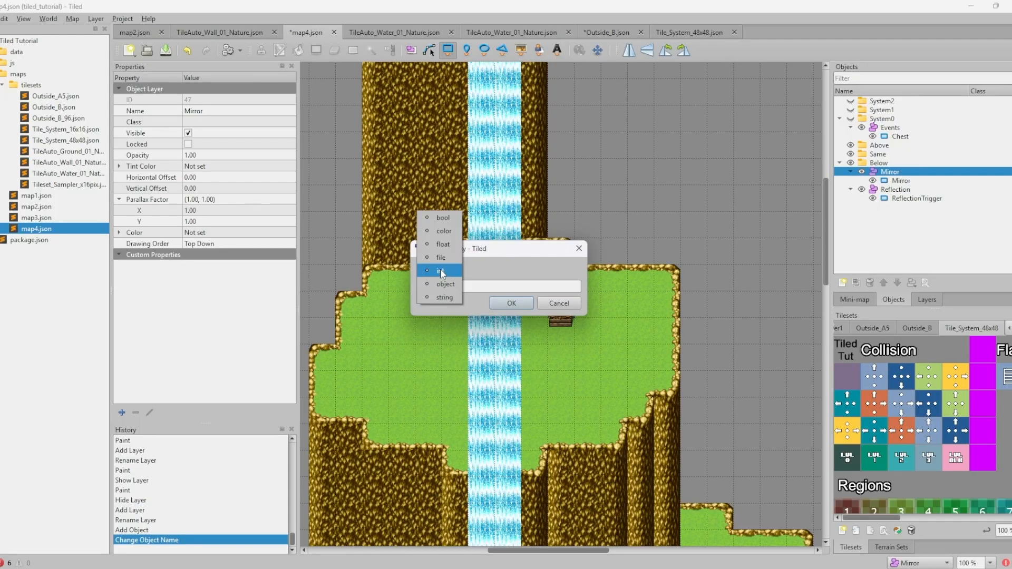
{"action": "left_click", "coordinate": [443, 217]}
{"action": "left_click", "coordinate": [511, 303]}
{"action": "left_click", "coordinate": [188, 265]}
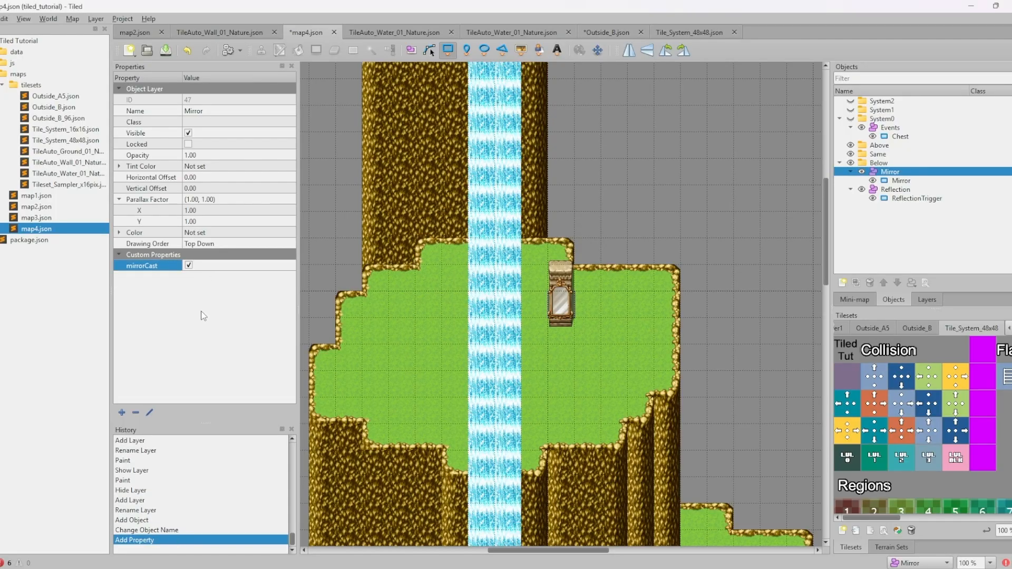
Add a string custom property named mirror with the value 0,-1 to the Mirror object, and save the map
{"action": "left_click", "coordinate": [903, 181]}
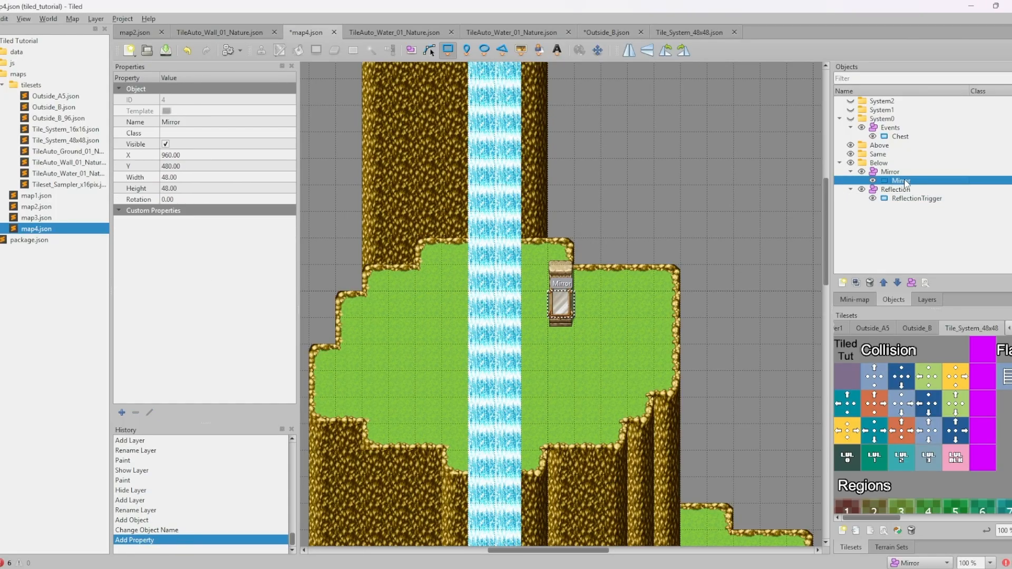
{"action": "right_click", "coordinate": [185, 290]}
{"action": "left_click", "coordinate": [213, 340]}
{"action": "type", "text": "m"}
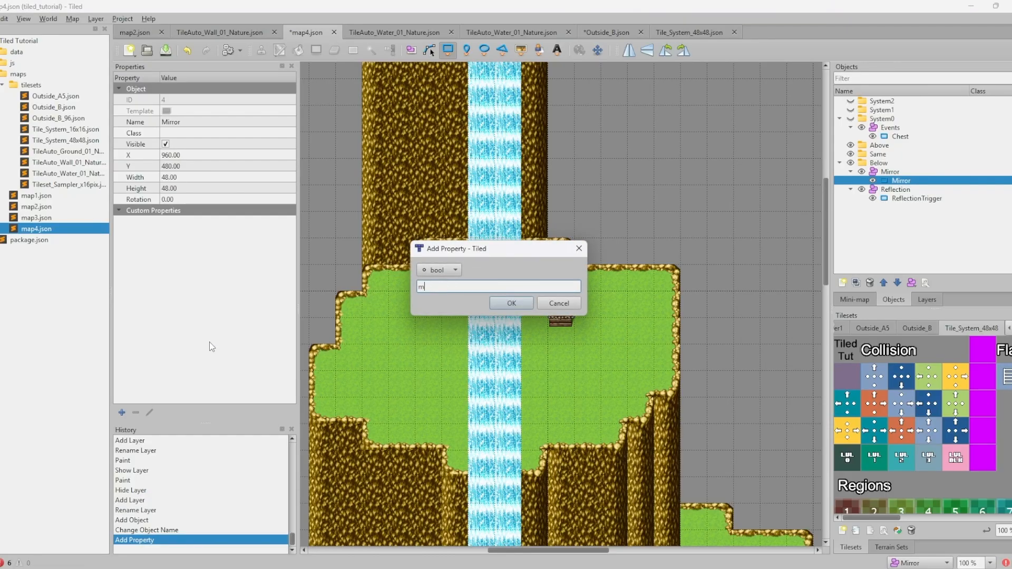
{"action": "type", "text": "irror"}
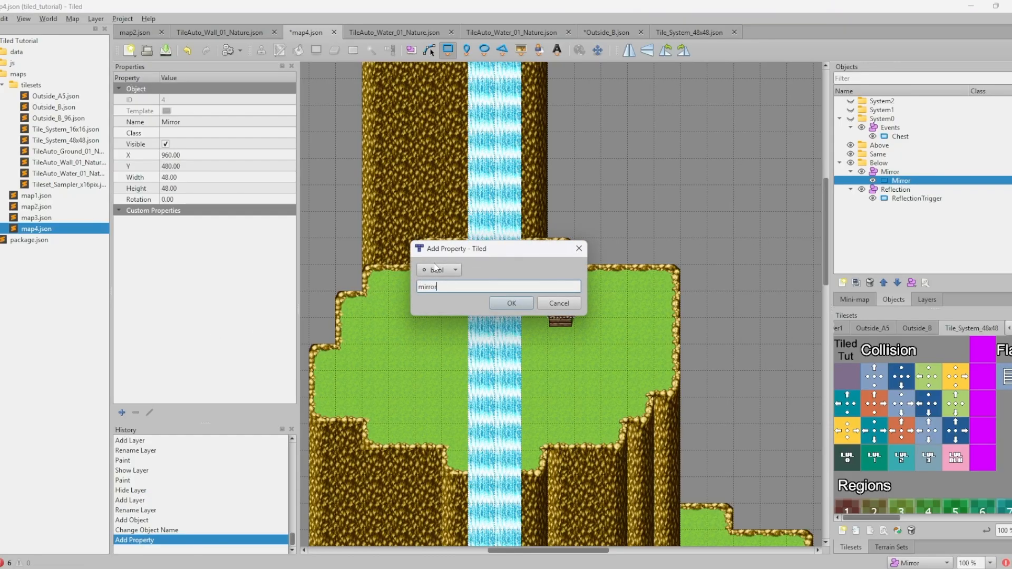
{"action": "left_click", "coordinate": [438, 270]}
{"action": "left_click", "coordinate": [442, 350]}
{"action": "left_click", "coordinate": [512, 303]}
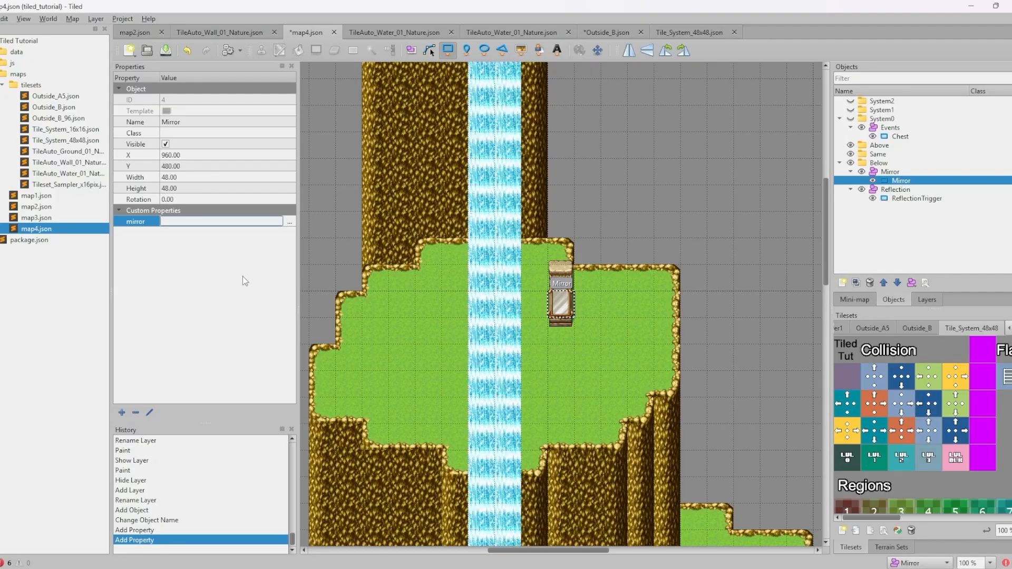
{"action": "type", "text": "0,-1"}
{"action": "key", "text": "Return"}
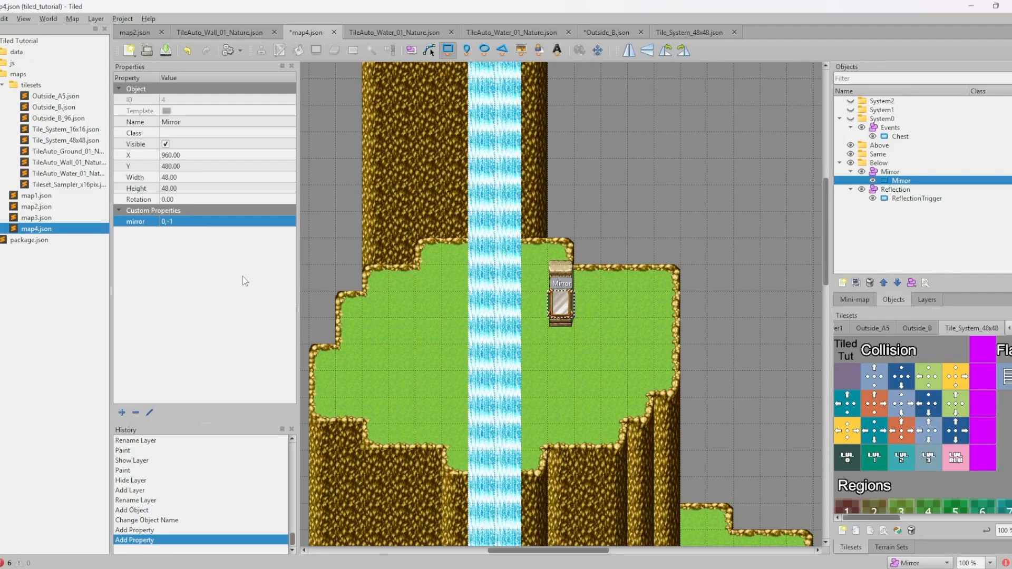
{"action": "left_click", "coordinate": [220, 276]}
{"action": "key", "text": "ctrl+s"}
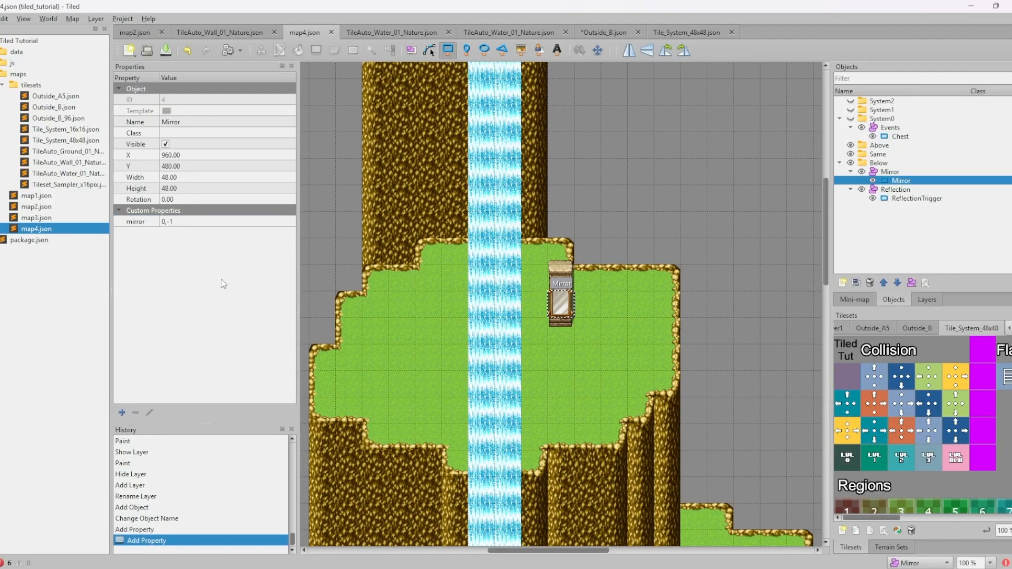
Playtest the map in RPG Maker MZ and turn the character in front of the mirror to check the reflection
{"action": "mouse_move", "coordinate": [339, 568]}
{"action": "left_click", "coordinate": [214, 532]}
{"action": "left_click", "coordinate": [651, 38]}
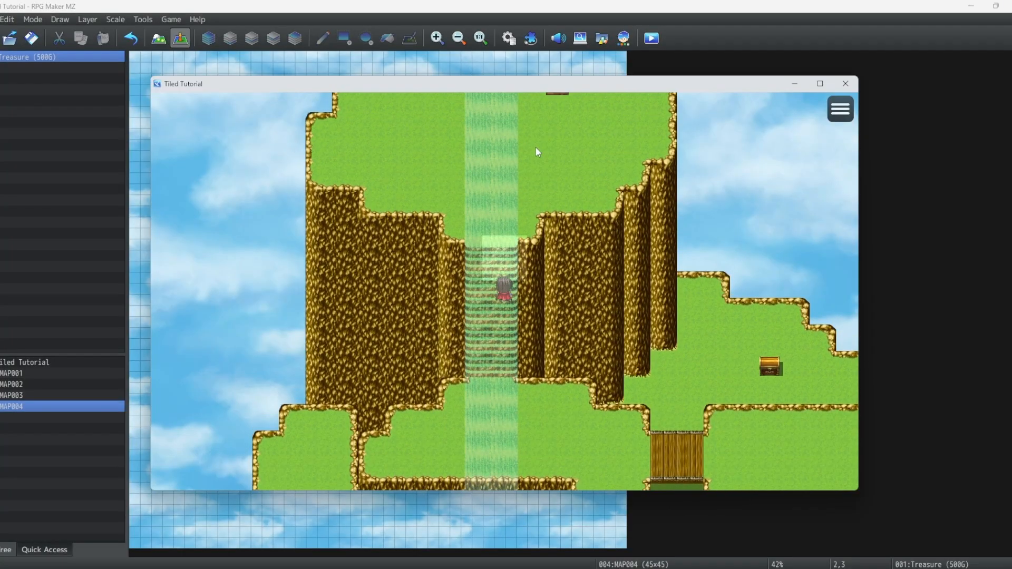
{"action": "left_click", "coordinate": [535, 147]}
{"action": "left_click", "coordinate": [531, 248]}
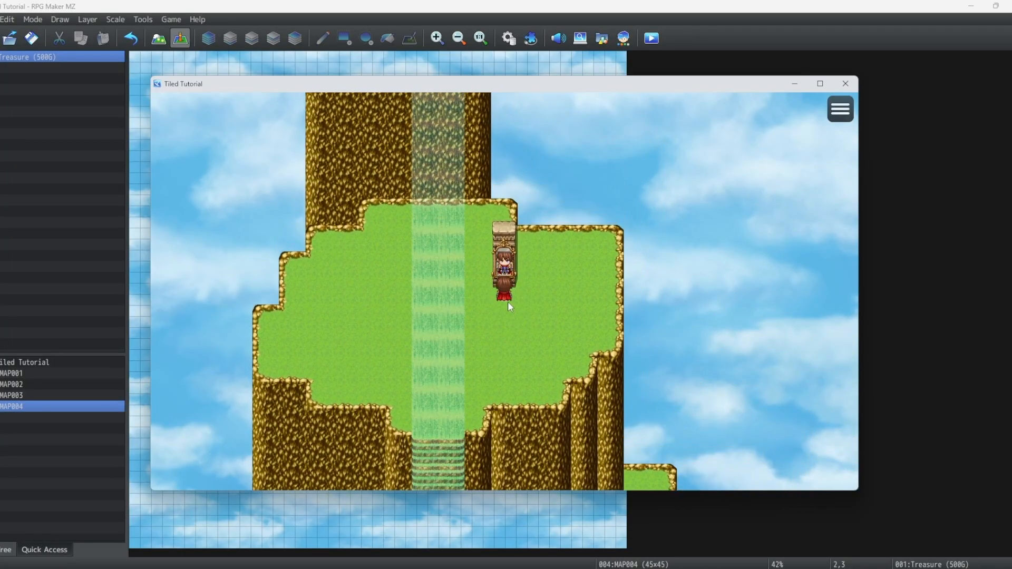
{"action": "left_click", "coordinate": [531, 295]}
{"action": "left_click", "coordinate": [452, 293]}
{"action": "left_click", "coordinate": [537, 232]}
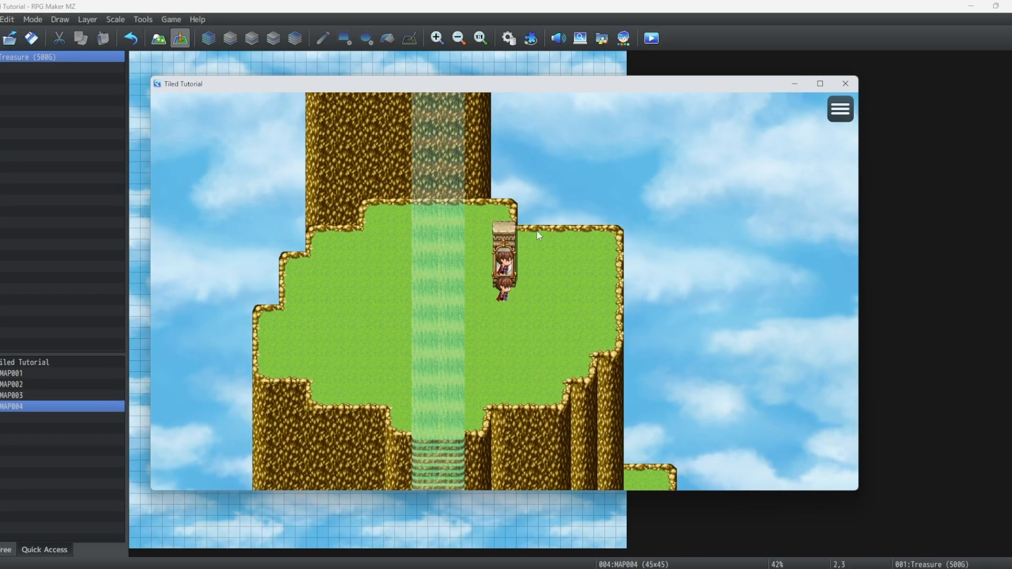
{"action": "left_click", "coordinate": [845, 83]}
Back in Tiled, move the Mirror object layer from Below to the top of the Above group and save the map
{"action": "key", "text": "alt+Tab"}
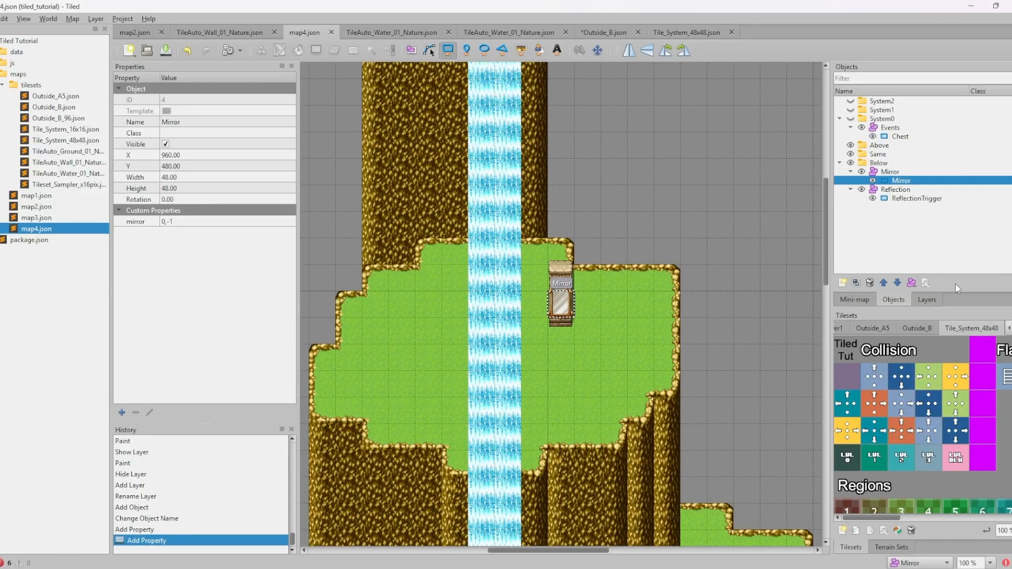
{"action": "left_click", "coordinate": [926, 299]}
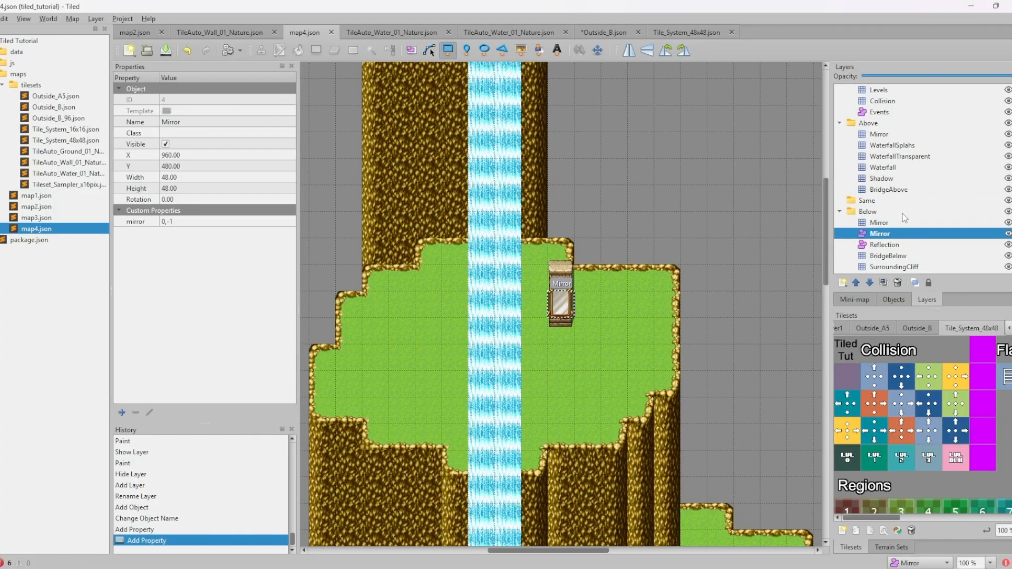
{"action": "left_click_drag", "start_coordinate": [903, 233], "coordinate": [916, 135]}
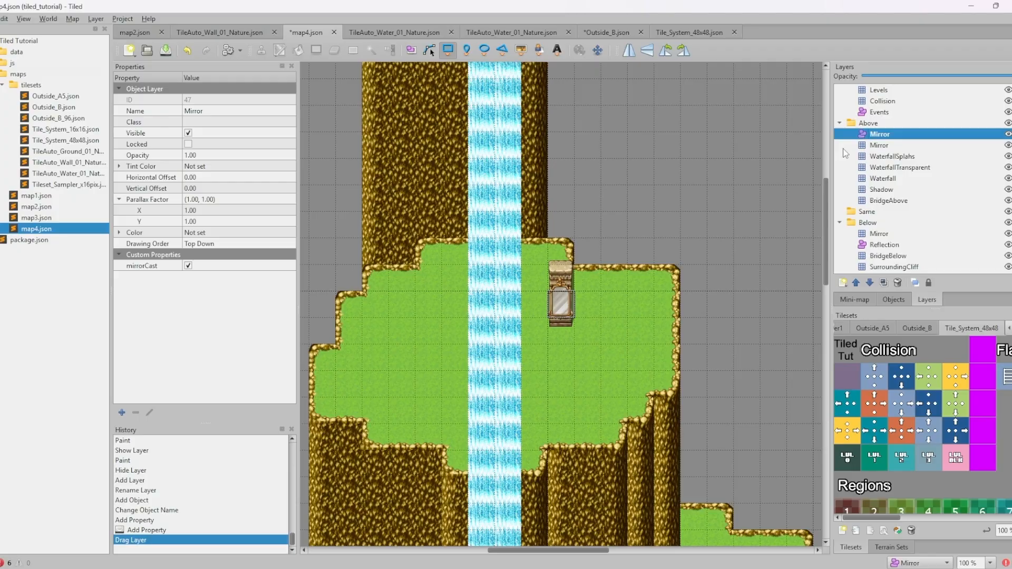
{"action": "left_click", "coordinate": [896, 147]}
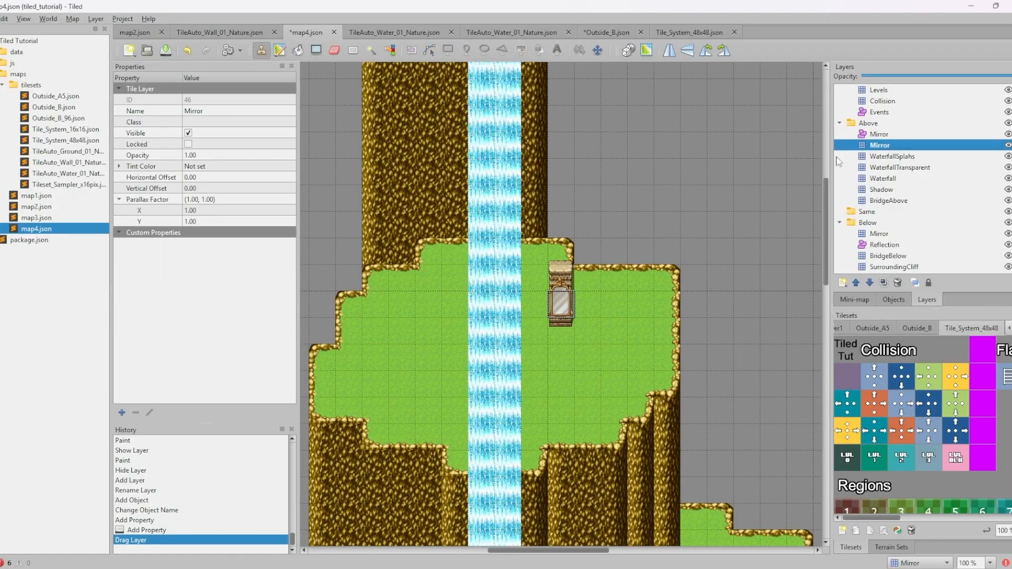
{"action": "key", "text": "ctrl+s"}
Playtest the map in RPG Maker MZ again to check the mirror reflection with the moved object layer
{"action": "left_click", "coordinate": [235, 524]}
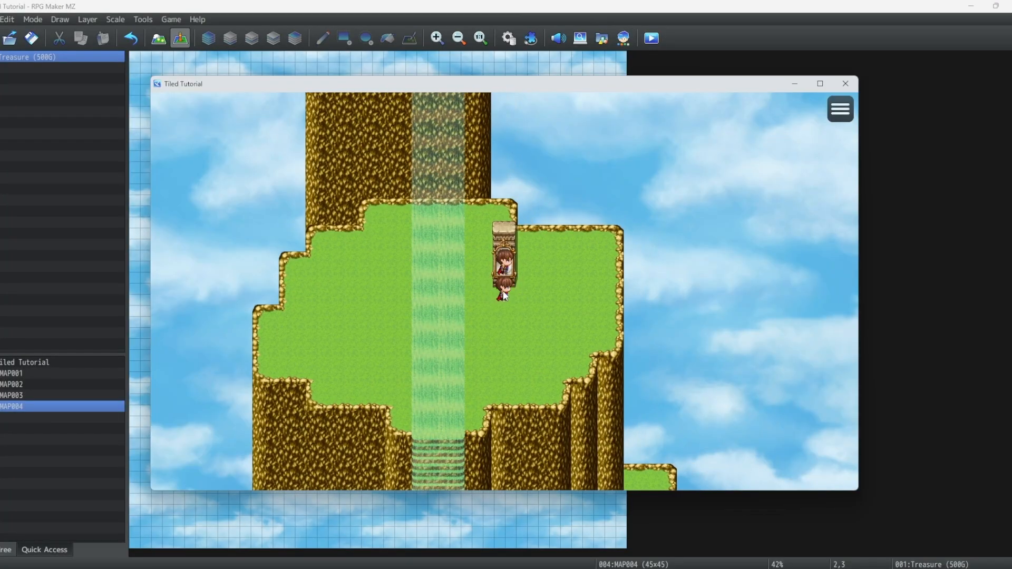
{"action": "left_click", "coordinate": [473, 299]}
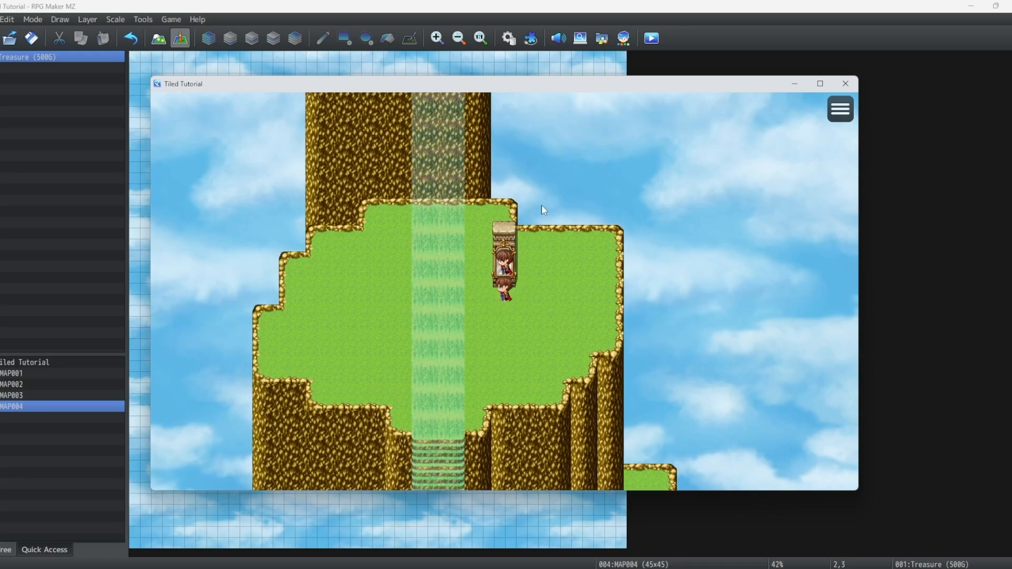
{"action": "left_click", "coordinate": [519, 301]}
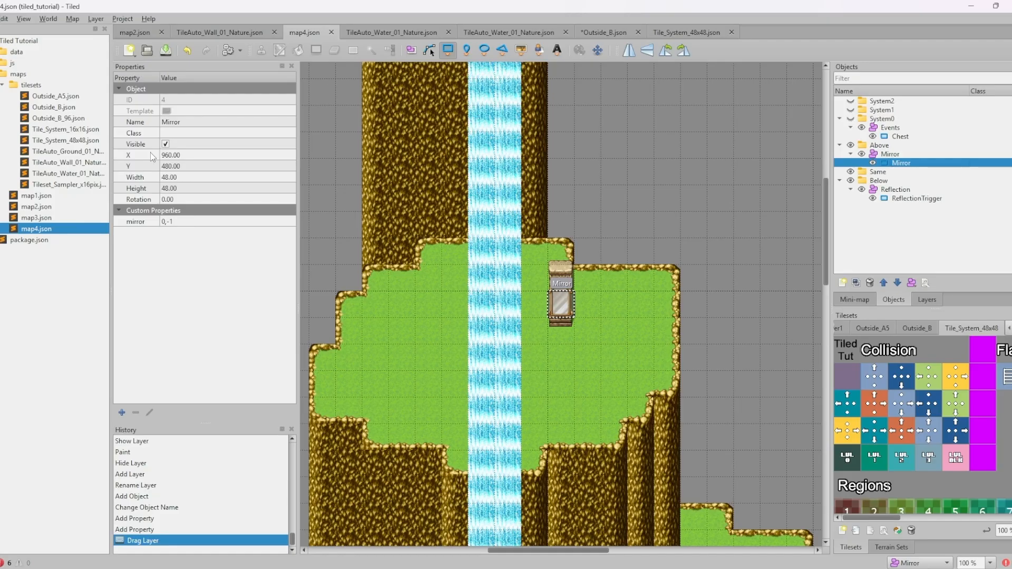
In Tiled, add a tile layer named Deco above BridgeBelow and paint the 3 × 3 Outside_B magic circle around the mirror's base
{"action": "left_click", "coordinate": [929, 299]}
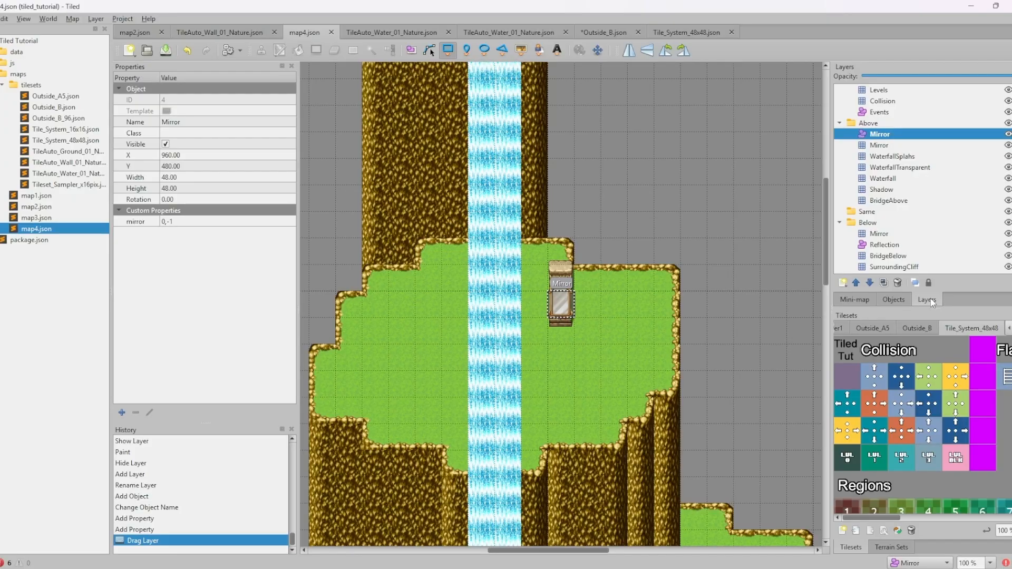
{"action": "left_click", "coordinate": [917, 328]}
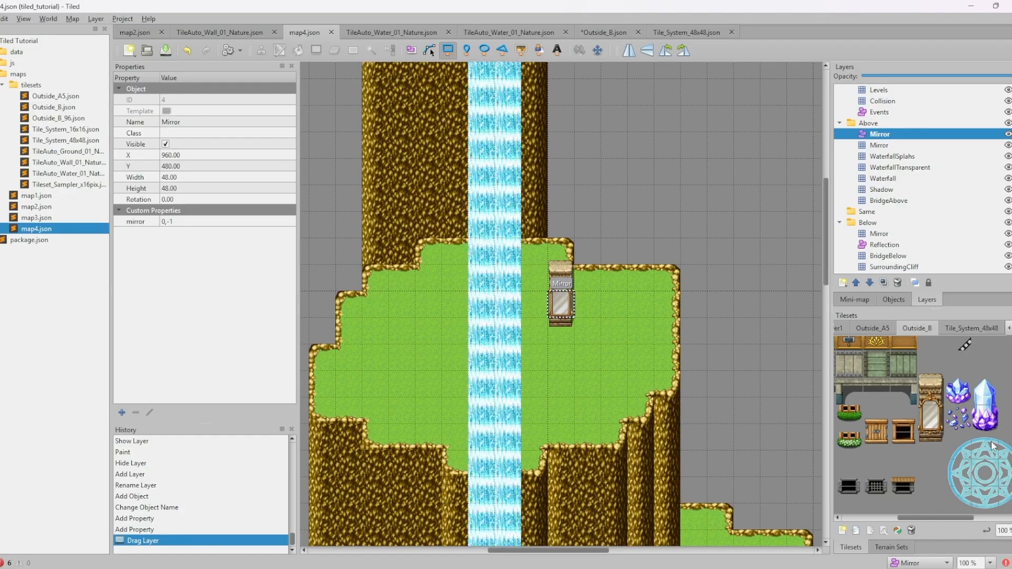
{"action": "left_click", "coordinate": [879, 233]}
{"action": "scroll", "coordinate": [878, 191], "scroll_direction": "down", "scroll_amount": 2}
{"action": "left_click", "coordinate": [879, 191]}
{"action": "left_click", "coordinate": [843, 282]}
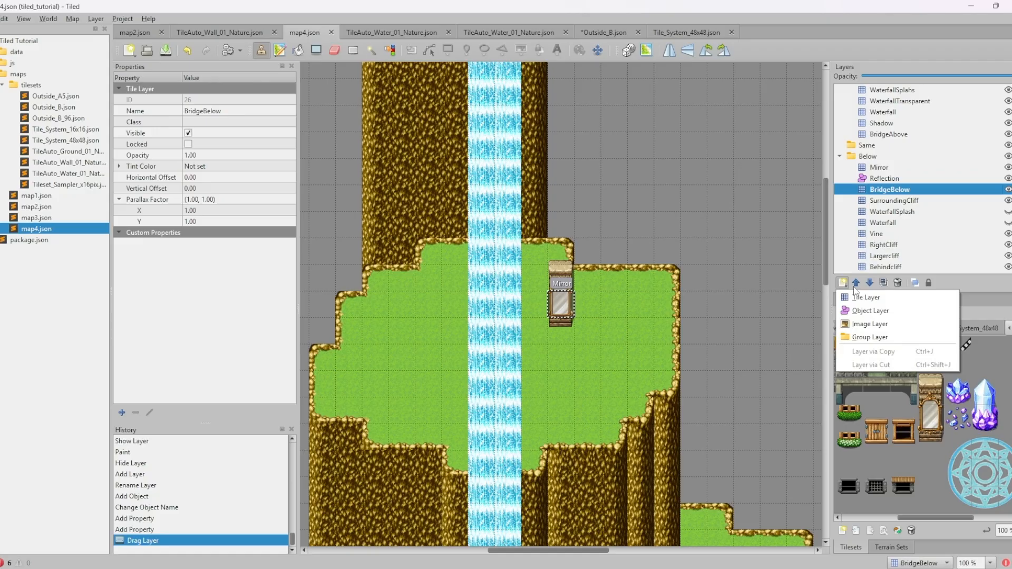
{"action": "left_click", "coordinate": [868, 355]}
{"action": "type", "text": "Deco"}
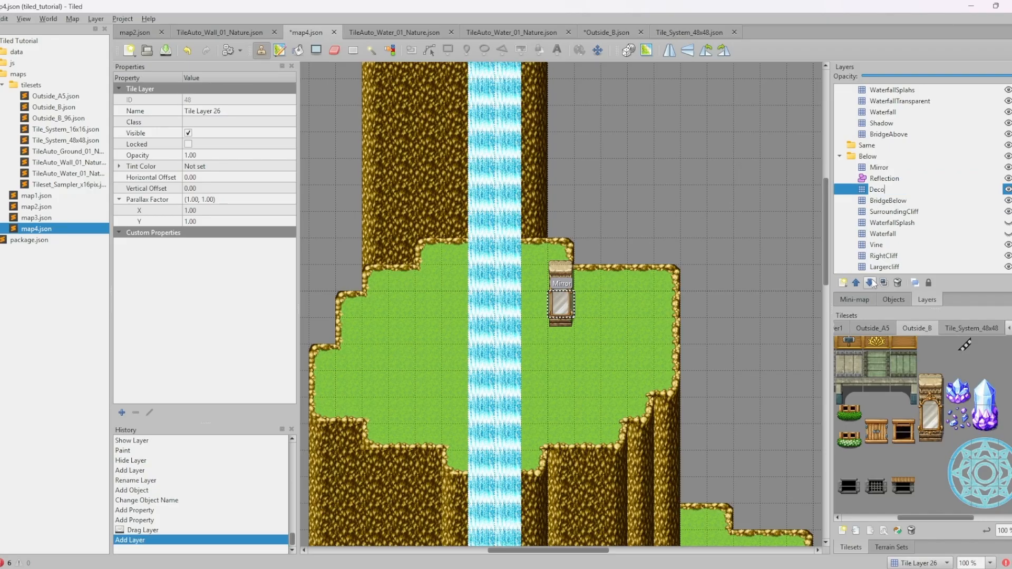
{"action": "key", "text": "Return"}
{"action": "left_click_drag", "start_coordinate": [959, 445], "coordinate": [999, 504]}
{"action": "left_click", "coordinate": [568, 331]}
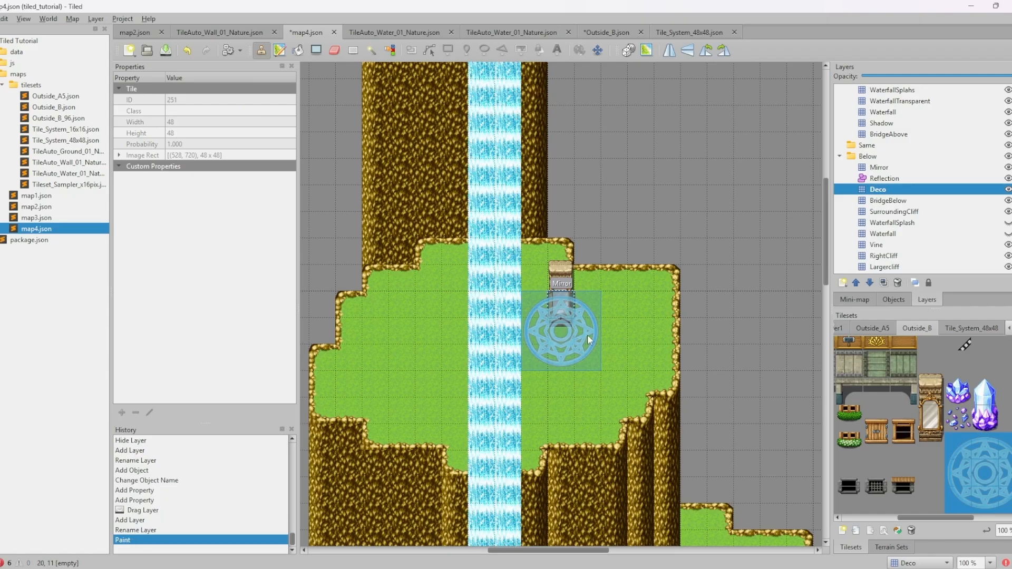
Add a string custom property named blendMode with the value ADD to the Deco layer and save the map
{"action": "right_click", "coordinate": [192, 271]}
{"action": "left_click", "coordinate": [233, 318]}
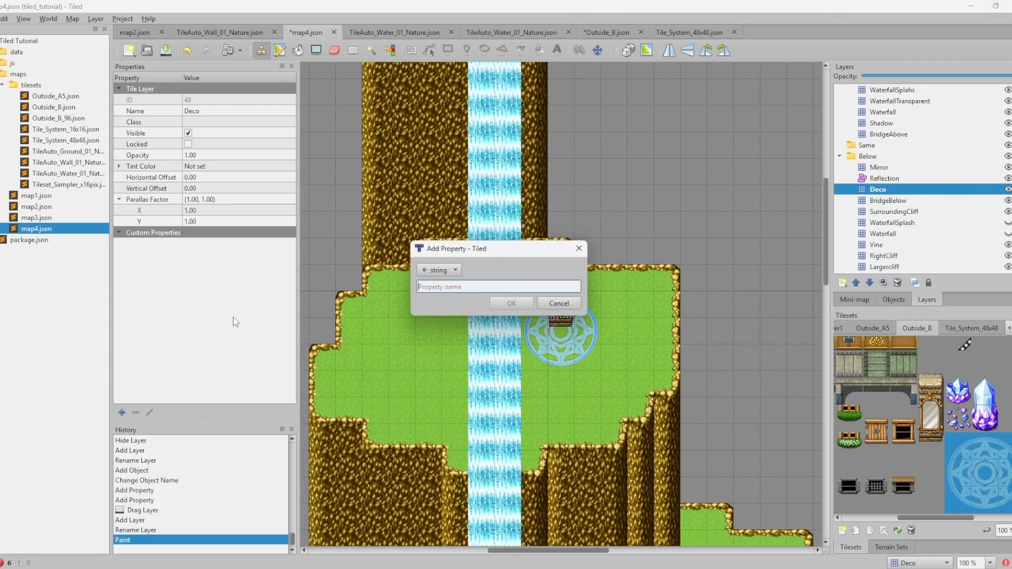
{"action": "type", "text": "blendMode"}
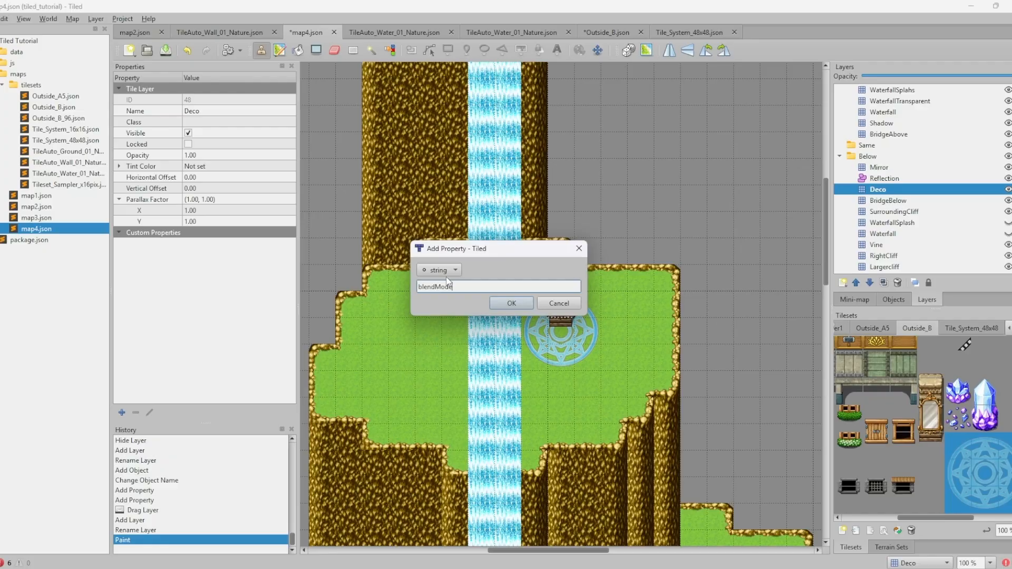
{"action": "left_click", "coordinate": [512, 303]}
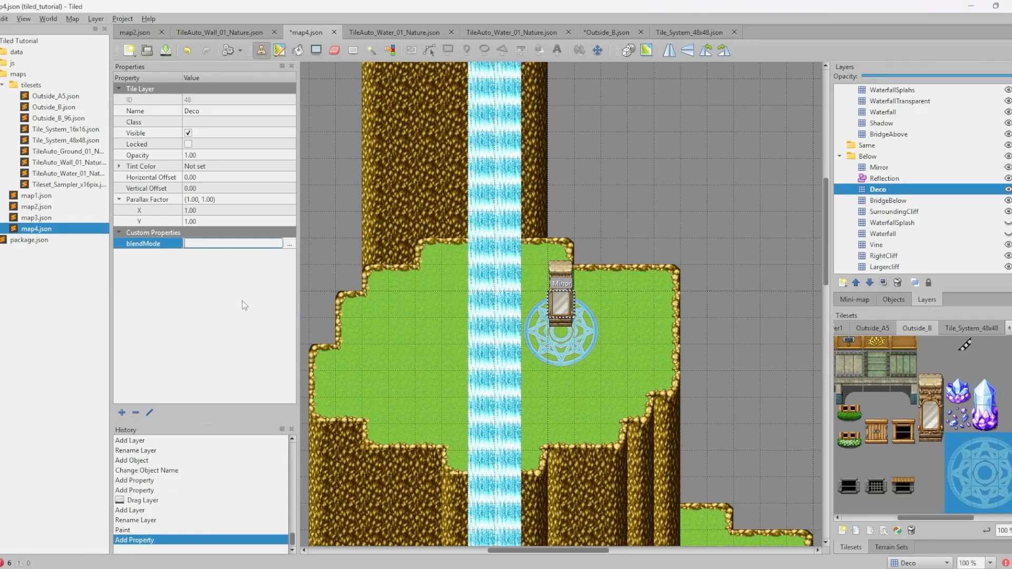
{"action": "type", "text": "ADD"}
{"action": "key", "text": "Return"}
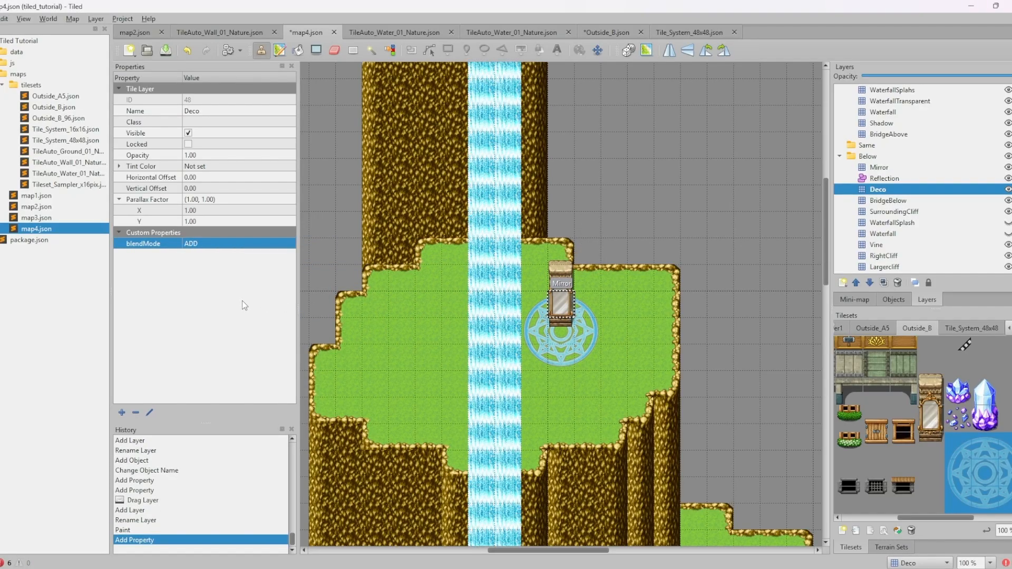
{"action": "key", "text": "ctrl+s"}
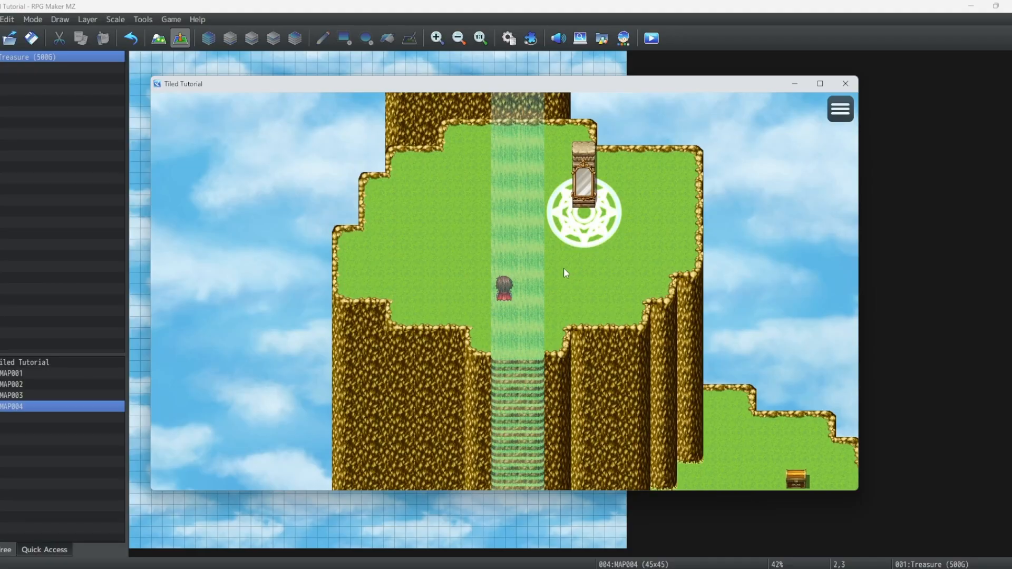
Set the Deco layer's blendMode to SUBTRACT and playtest the map in RPG Maker MZ to check the magic circle
{"action": "left_click", "coordinate": [564, 268]}
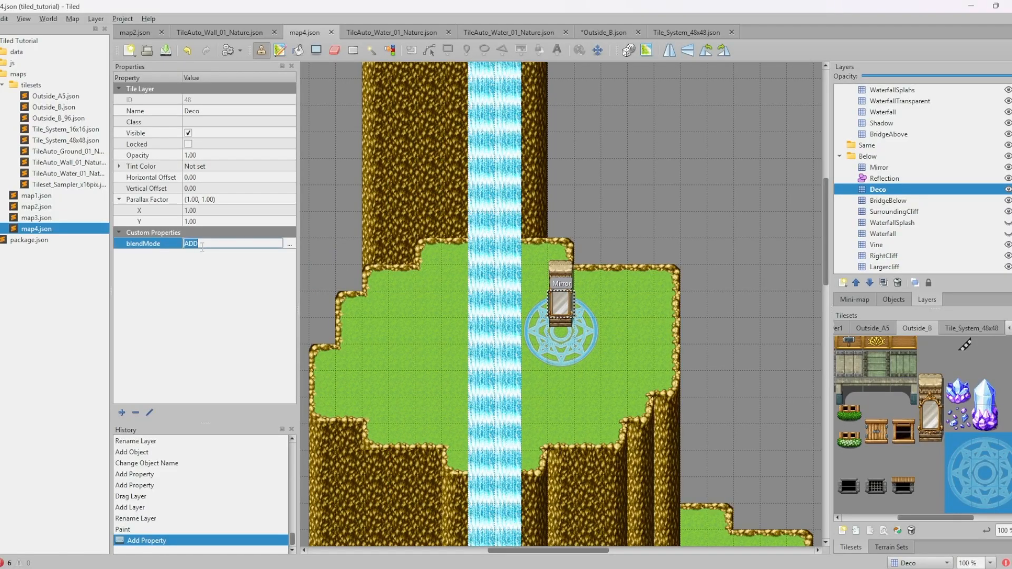
{"action": "key", "text": "Return"}
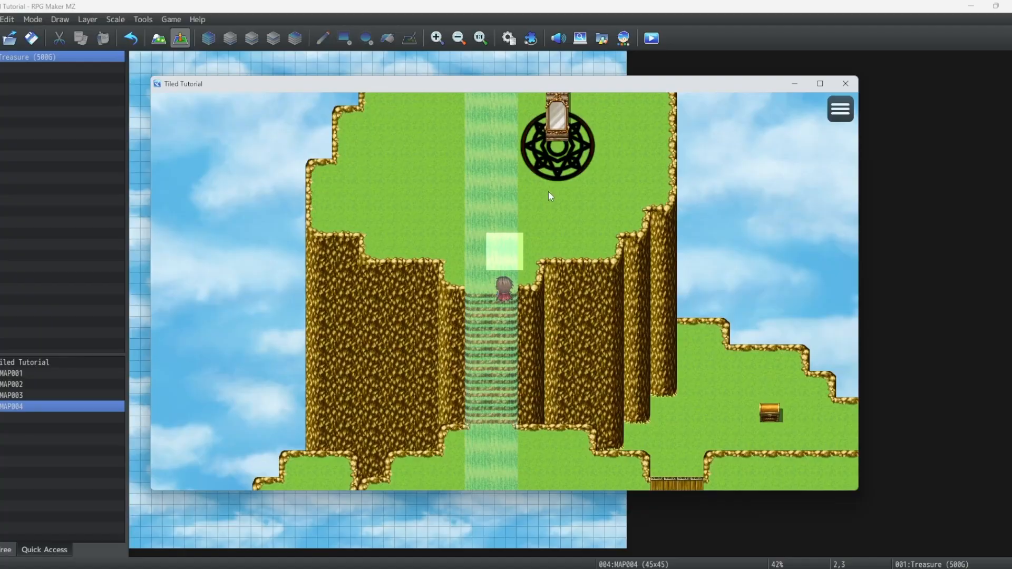
{"action": "left_click", "coordinate": [558, 270]}
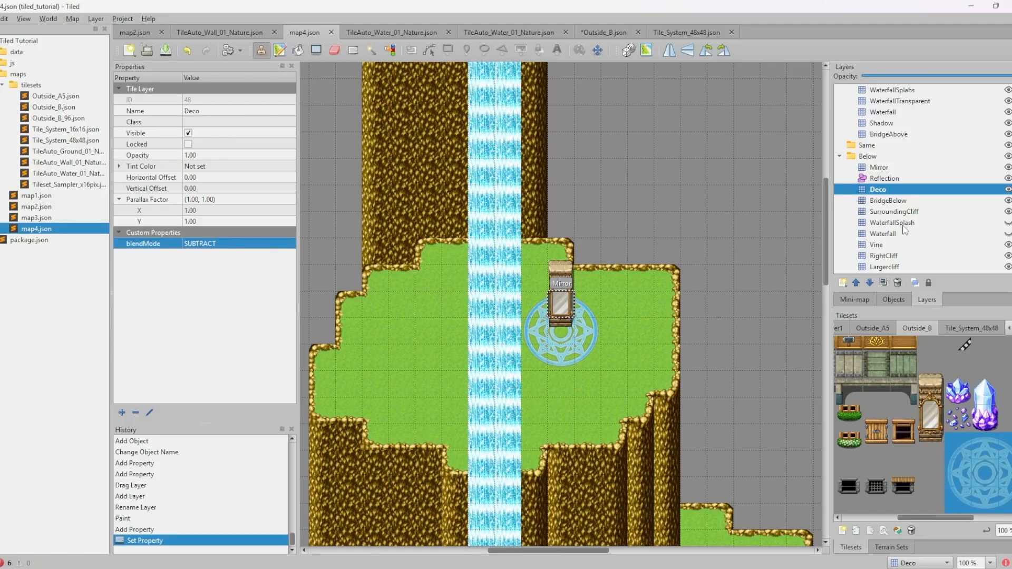
In Tiled, add a tile layer named MagicFloor directly above BridgeBelow
{"action": "left_click", "coordinate": [889, 201]}
{"action": "left_click", "coordinate": [842, 283]}
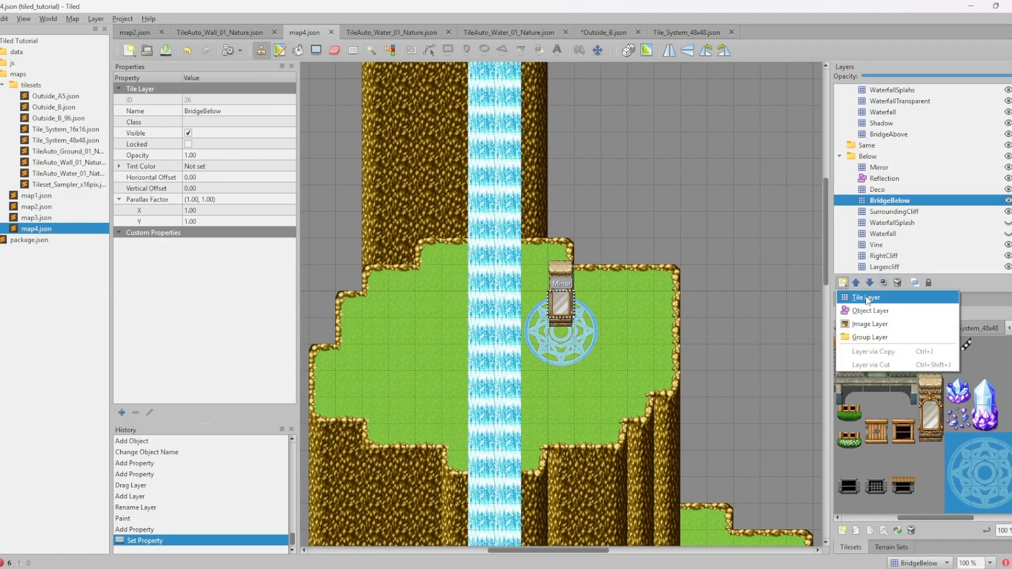
{"action": "left_click", "coordinate": [866, 298]}
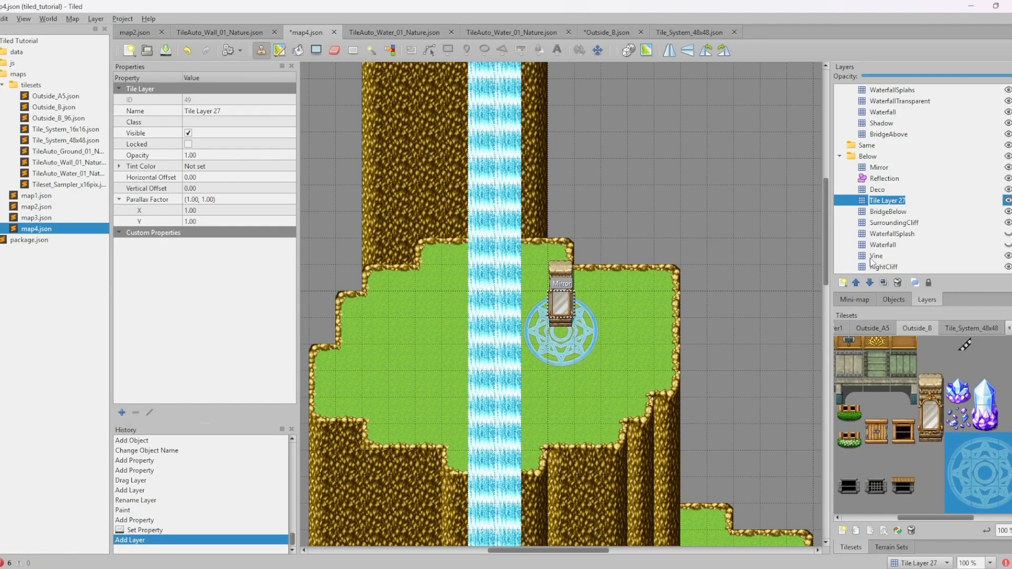
{"action": "type", "text": "MagicFloor"}
{"action": "key", "text": "Return"}
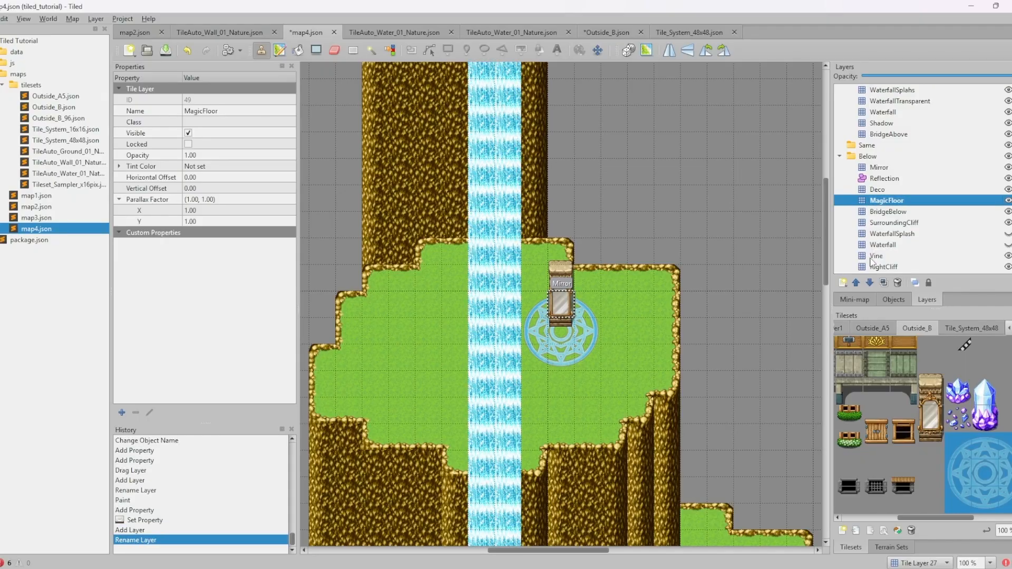
Paint a rounded purple floor with the Grass/ Stone road terrain across the upper plateau, under the magic circle and both sides of the waterfall
{"action": "left_click", "coordinate": [891, 547]}
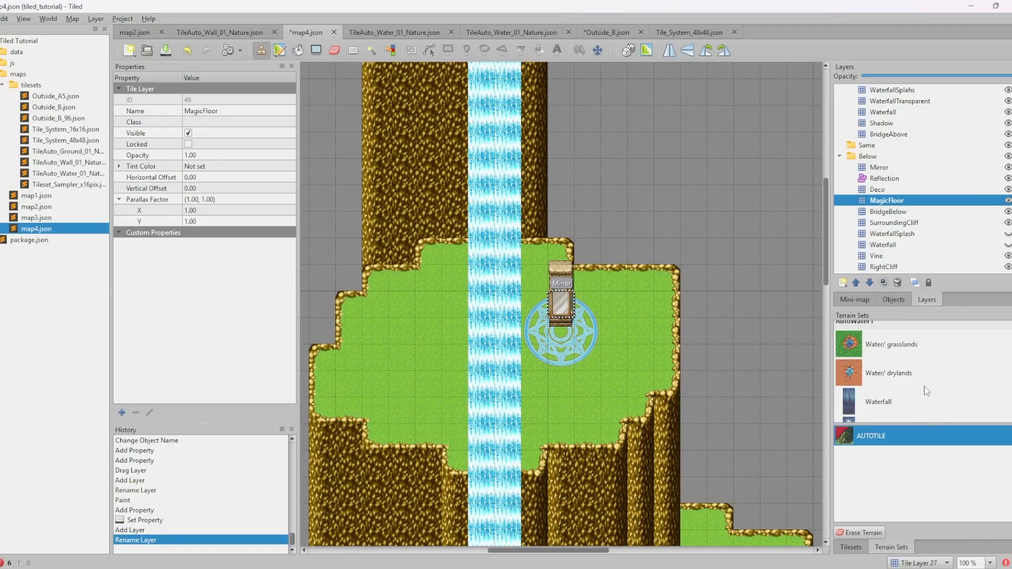
{"action": "scroll", "coordinate": [926, 391], "scroll_direction": "down", "scroll_amount": 10}
{"action": "scroll", "coordinate": [926, 391], "scroll_direction": "up", "scroll_amount": 3}
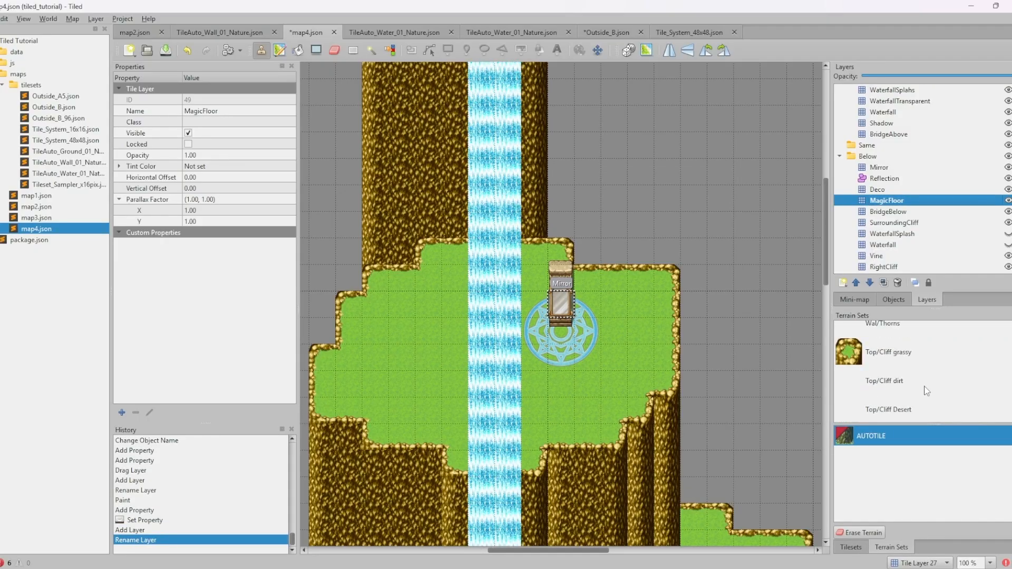
{"action": "scroll", "coordinate": [926, 391], "scroll_direction": "up", "scroll_amount": 6}
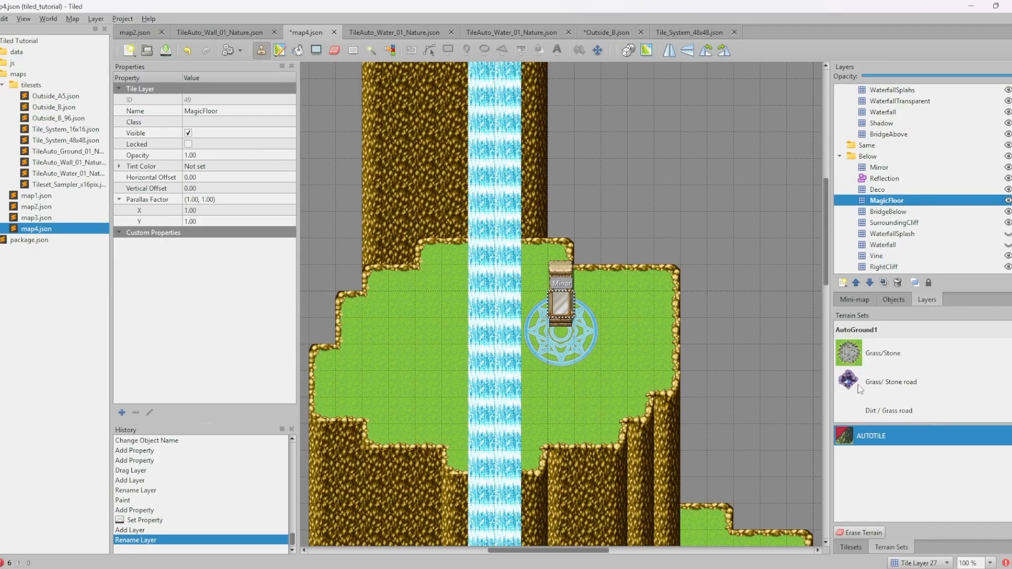
{"action": "left_click", "coordinate": [859, 382]}
{"action": "left_click_drag", "start_coordinate": [613, 316], "coordinate": [503, 300]}
{"action": "mouse_move", "coordinate": [548, 331]}
{"action": "left_mouse_down"}
{"action": "mouse_move", "coordinate": [586, 343]}
{"action": "mouse_move", "coordinate": [501, 390]}
{"action": "mouse_move", "coordinate": [390, 364]}
{"action": "mouse_move", "coordinate": [484, 295]}
{"action": "left_mouse_up"}
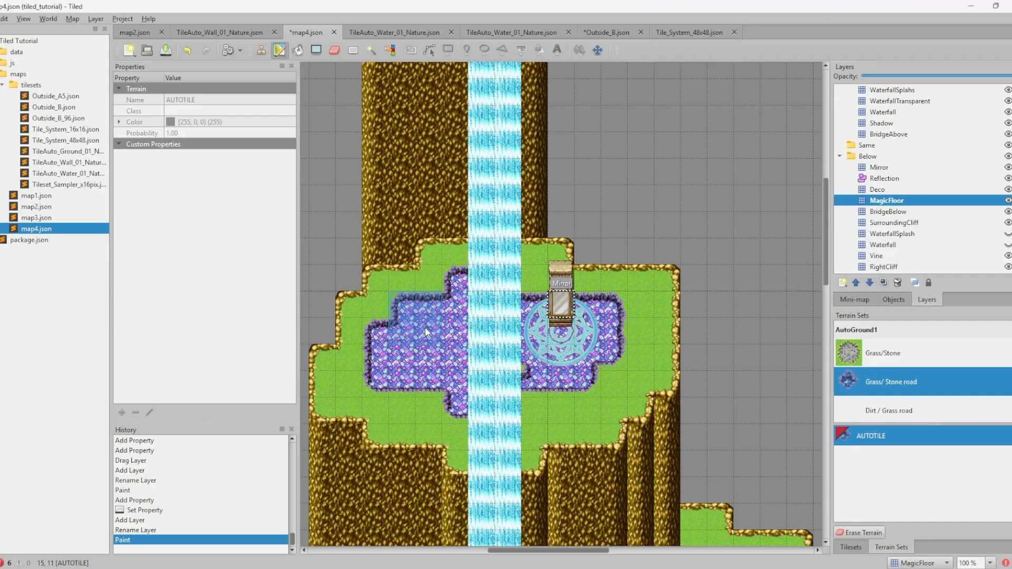
{"action": "mouse_move", "coordinate": [514, 409]}
{"action": "left_mouse_down"}
{"action": "mouse_move", "coordinate": [403, 394]}
{"action": "mouse_move", "coordinate": [492, 404]}
{"action": "left_mouse_up"}
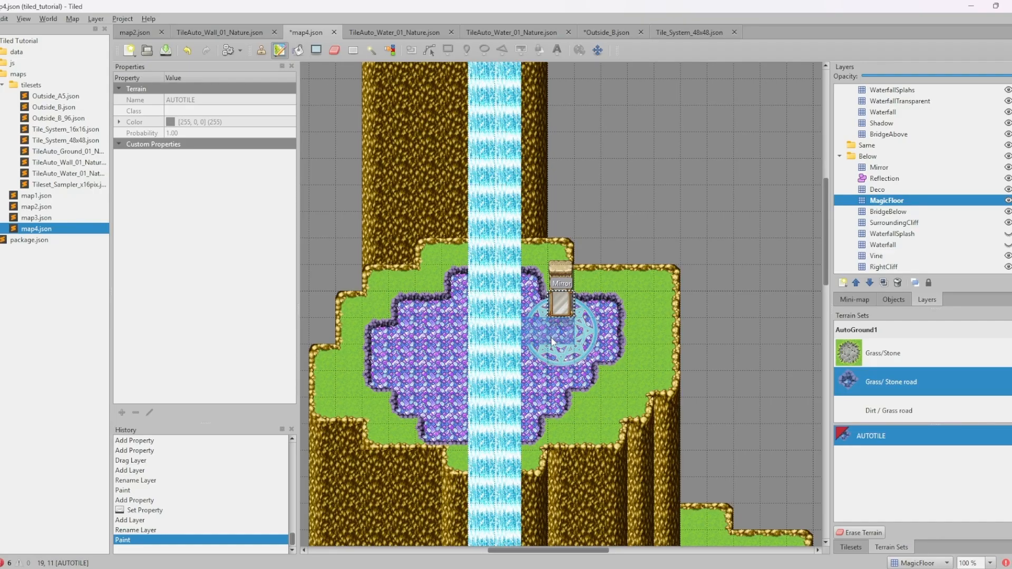
{"action": "mouse_move", "coordinate": [575, 391]}
{"action": "left_mouse_down"}
{"action": "mouse_move", "coordinate": [618, 378]}
{"action": "mouse_move", "coordinate": [624, 350]}
{"action": "left_mouse_up"}
Playtest the map in RPG Maker MZ to check the magic circle's blending over the purple floor
{"action": "mouse_move", "coordinate": [723, 411]}
{"action": "middle_mouse_down"}
{"action": "mouse_move", "coordinate": [728, 368]}
{"action": "mouse_move", "coordinate": [720, 403]}
{"action": "middle_mouse_up"}
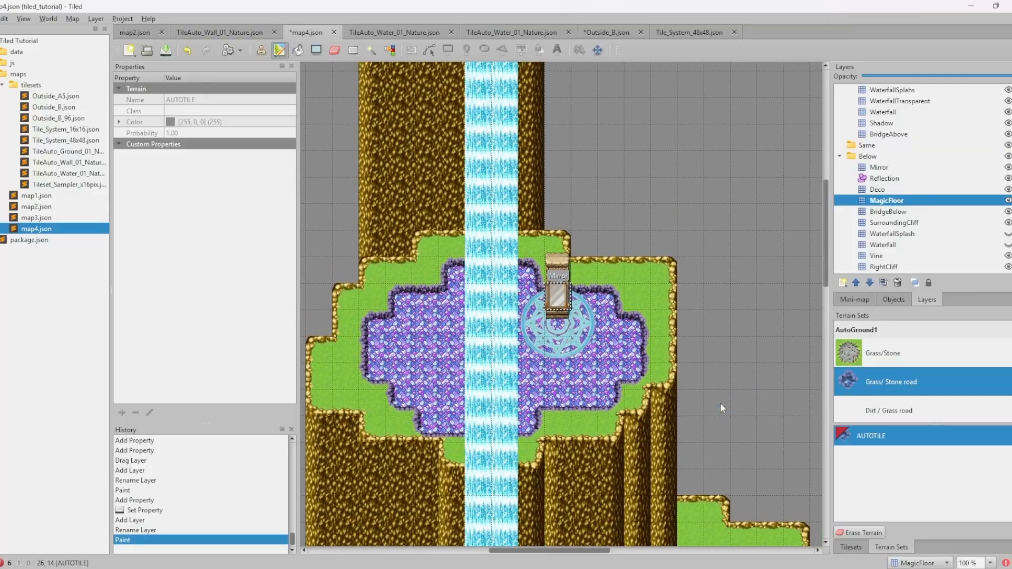
{"action": "key", "text": "alt+Tab"}
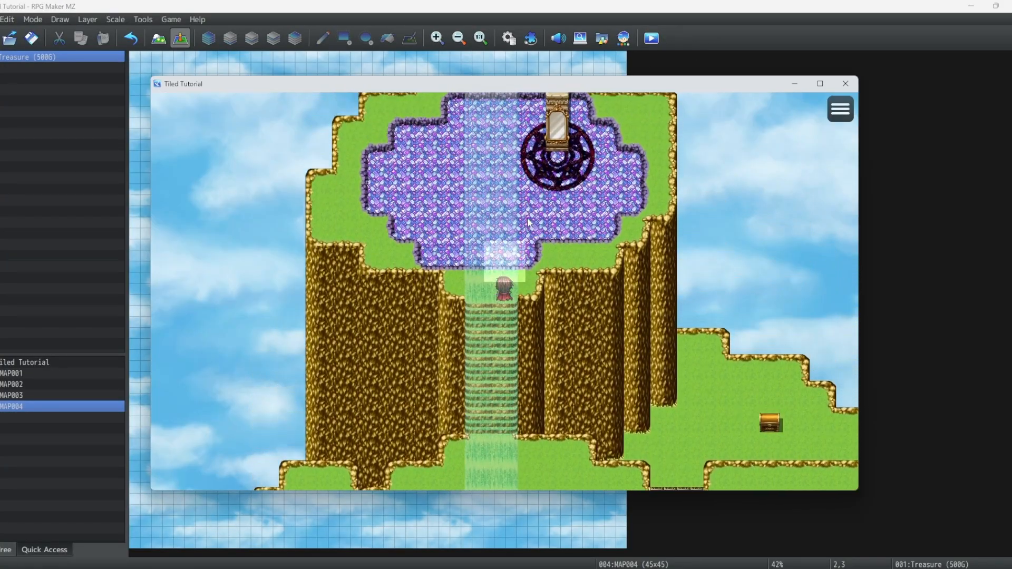
{"action": "left_click", "coordinate": [609, 203]}
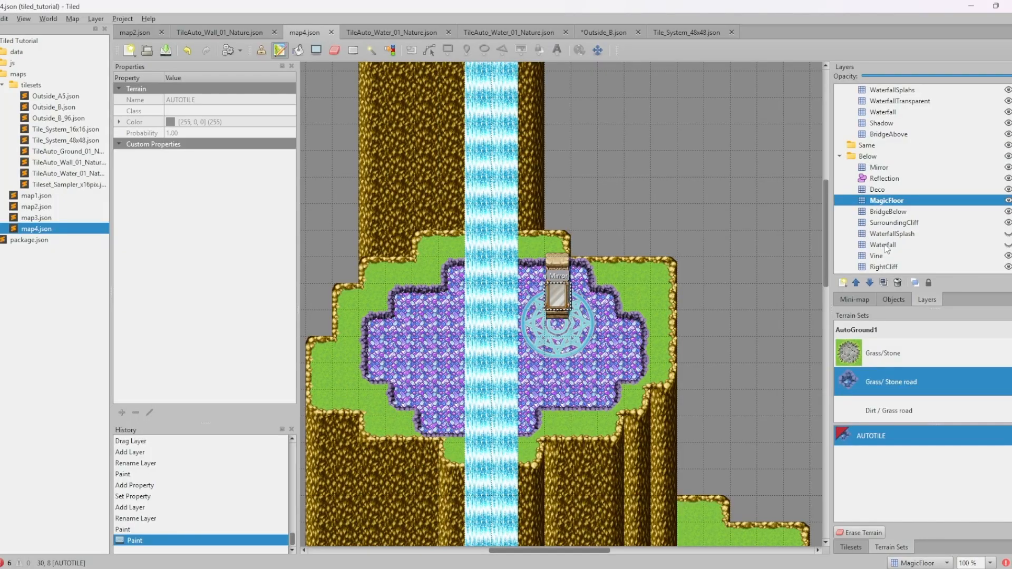
In Tiled, add an object layer named MagicDeco directly above MagicFloor
{"action": "left_click", "coordinate": [855, 283]}
{"action": "left_click", "coordinate": [875, 310]}
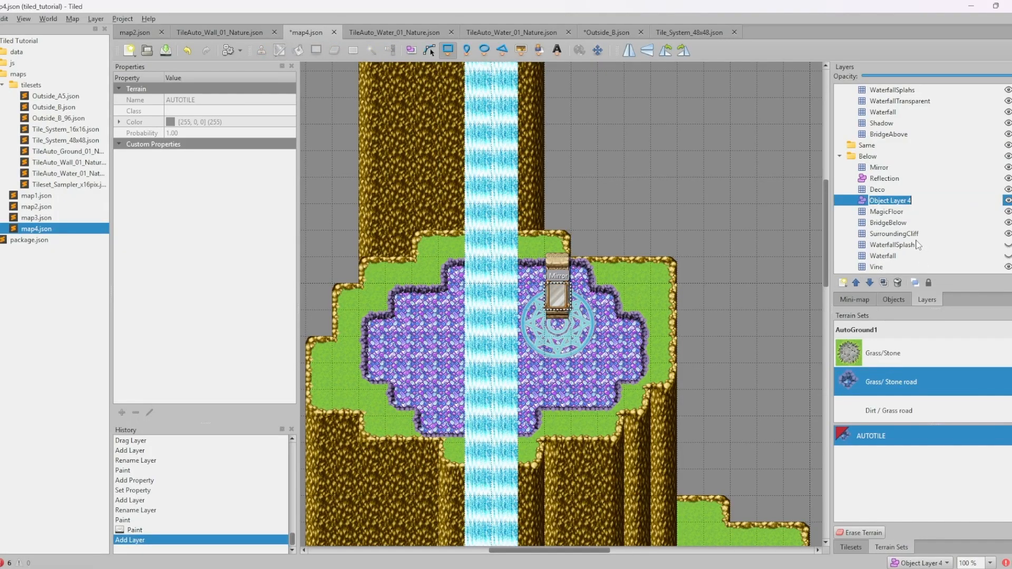
{"action": "type", "text": "Magic"}
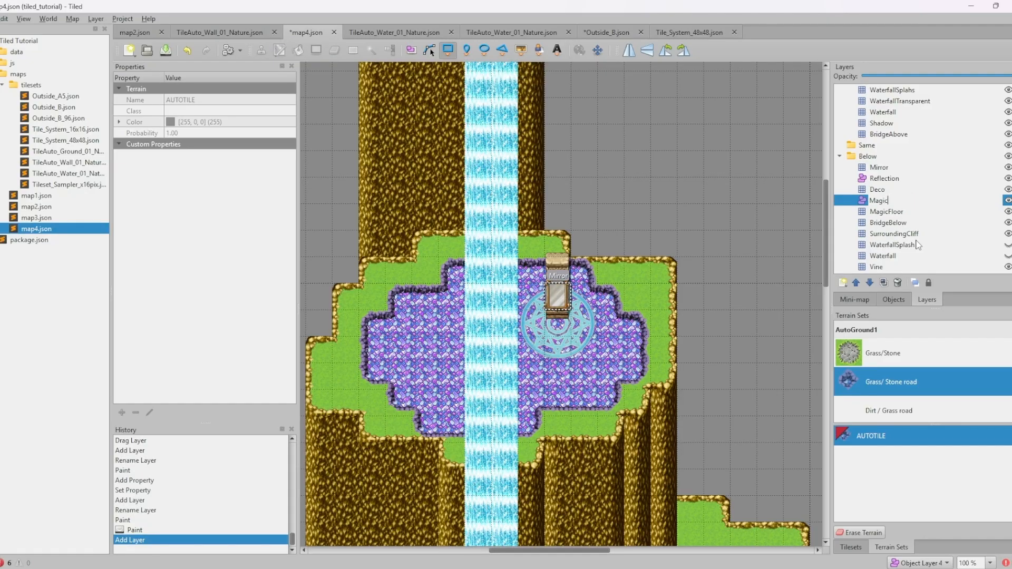
{"action": "type", "text": "Deco"}
{"action": "key", "text": "Return"}
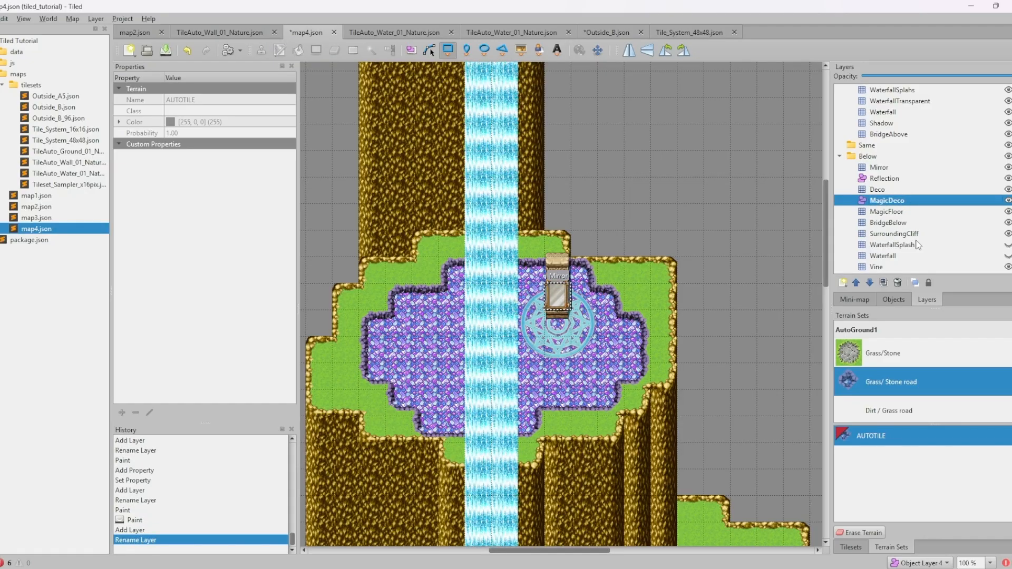
Place four Outside_B crystal-shard tile objects off-grid on MagicDeco at about (1085, 631), (898, 498), (758, 542) and (683, 683)
{"action": "left_click", "coordinate": [896, 300]}
{"action": "left_click", "coordinate": [958, 419]}
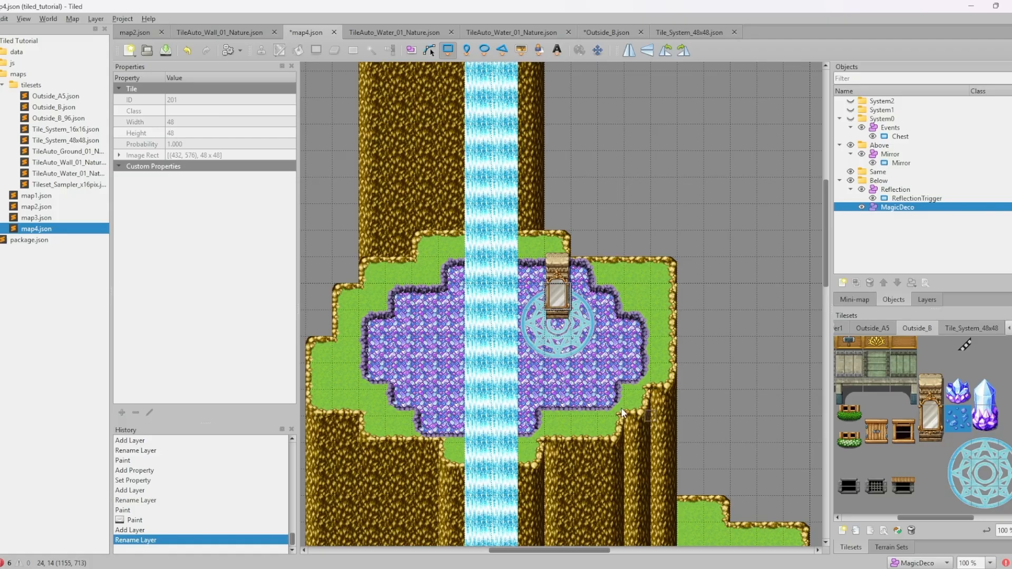
{"action": "left_click", "coordinate": [25, 18]}
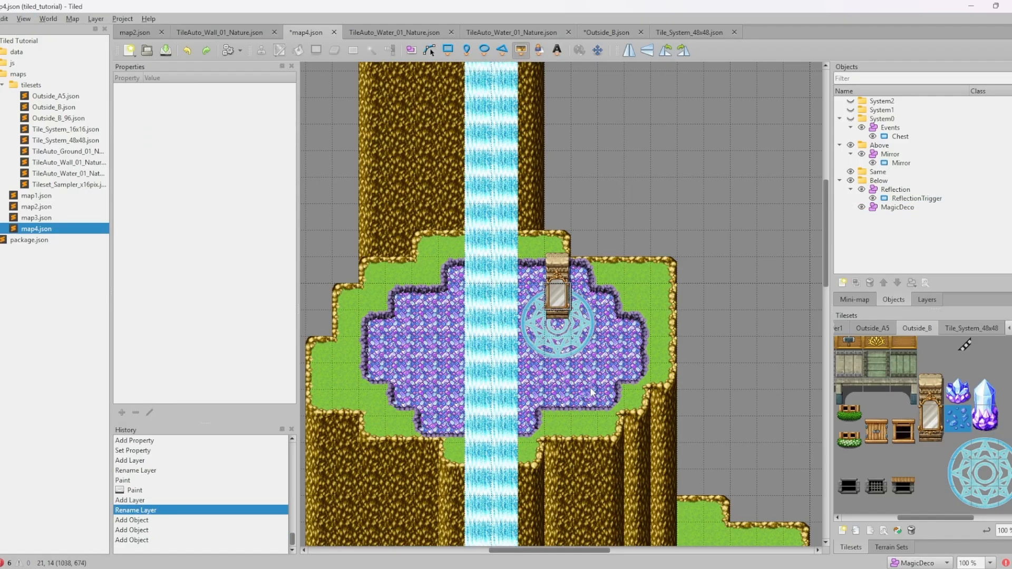
{"action": "left_click", "coordinate": [629, 357]}
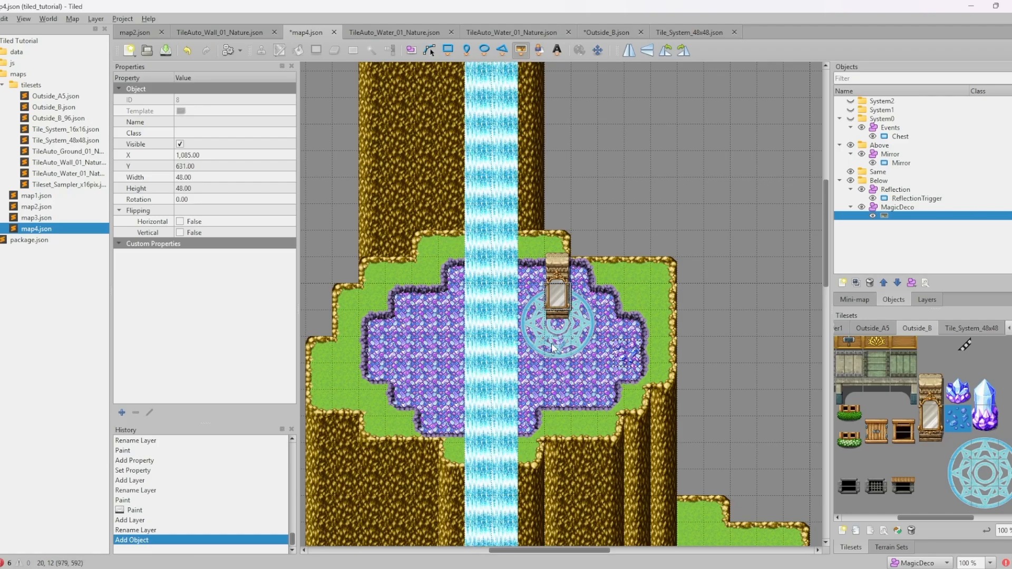
{"action": "left_click", "coordinate": [523, 279]}
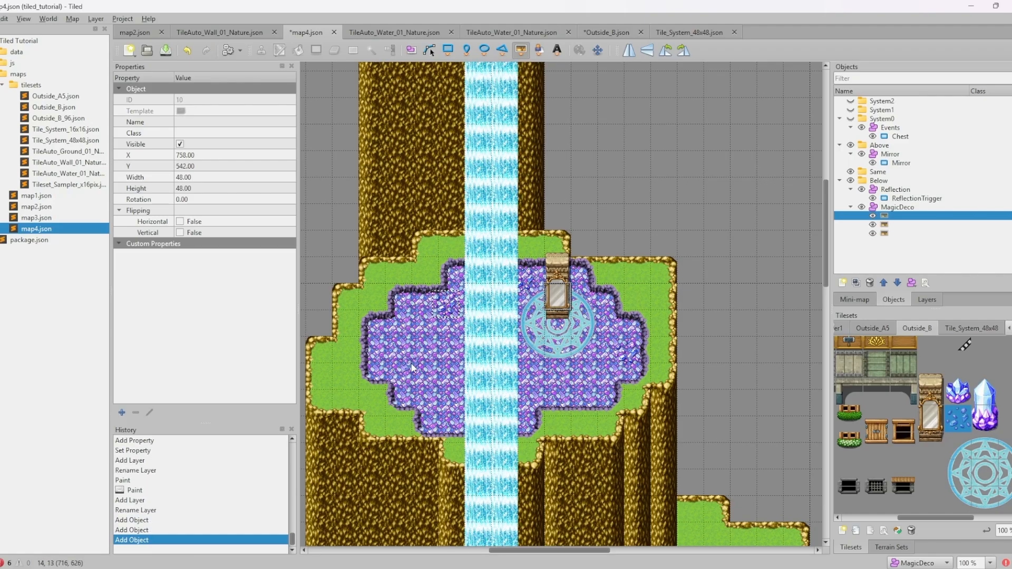
{"action": "left_click", "coordinate": [407, 384]}
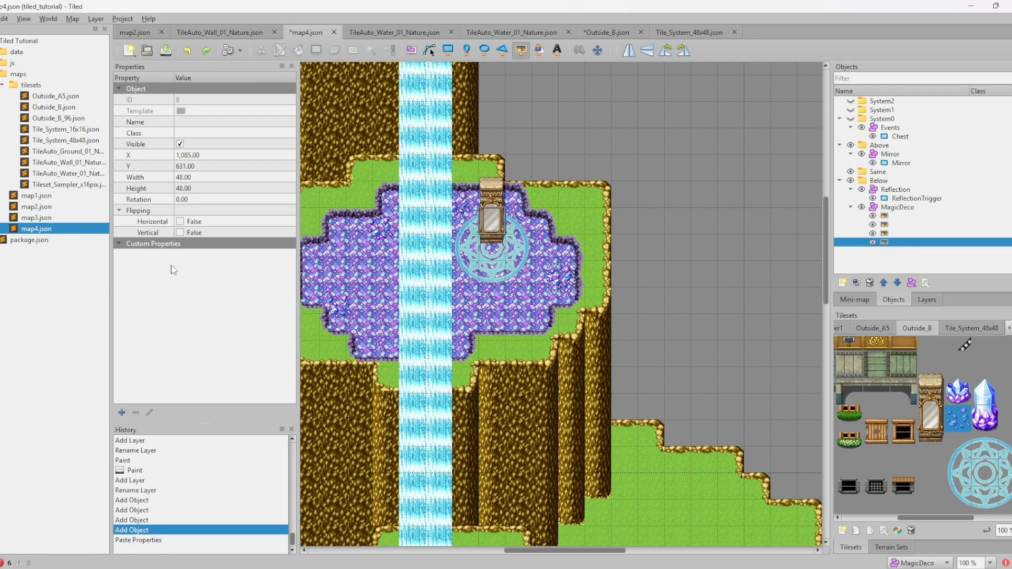
Add a string custom property named blendMode with the value SCREEN to the crystal object at (1085, 631)
{"action": "right_click", "coordinate": [172, 265]}
{"action": "left_click", "coordinate": [208, 304]}
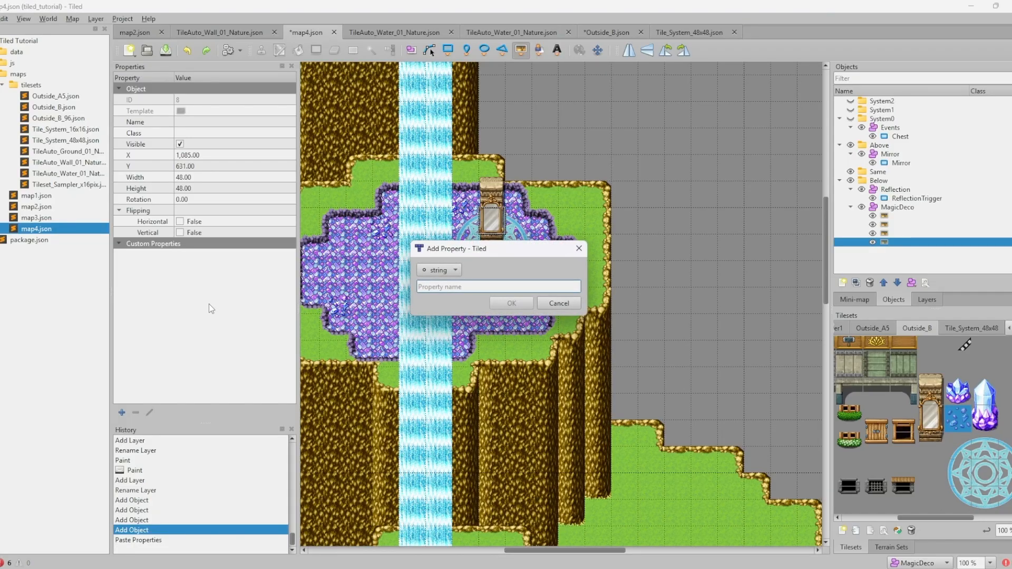
{"action": "type", "text": "blendMode"}
{"action": "key", "text": "Return"}
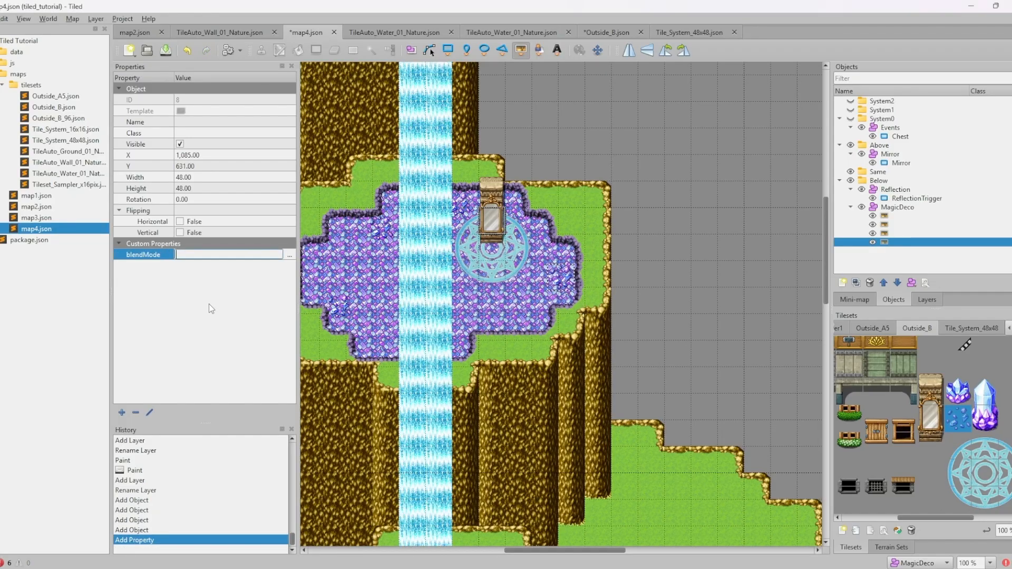
{"action": "type", "text": "SCREEN"}
{"action": "key", "text": "Return"}
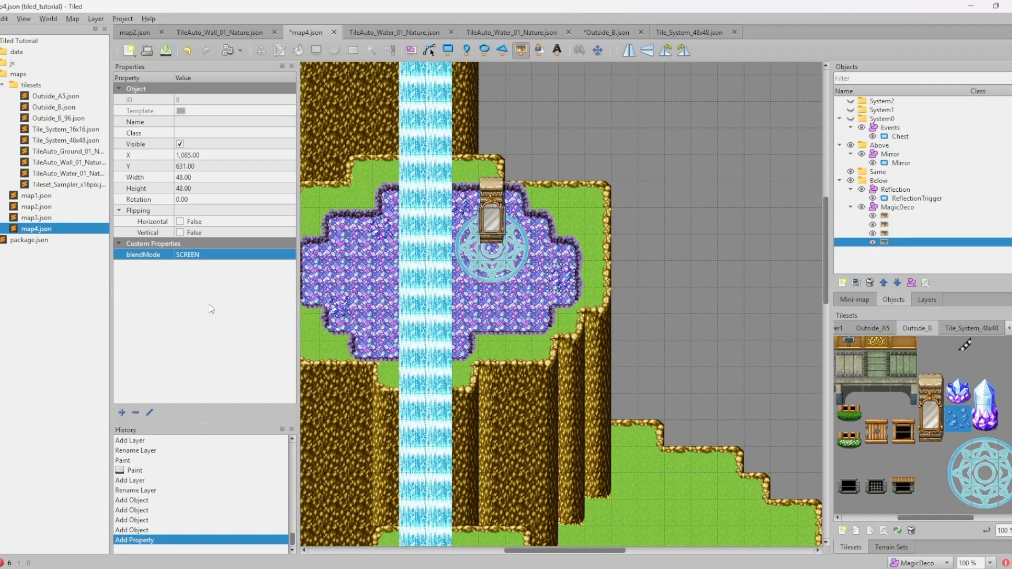
Copy the blendMode property to the crystal object at (898, 498) and set its value there to multiply
{"action": "right_click", "coordinate": [135, 254]}
{"action": "left_click", "coordinate": [157, 275]}
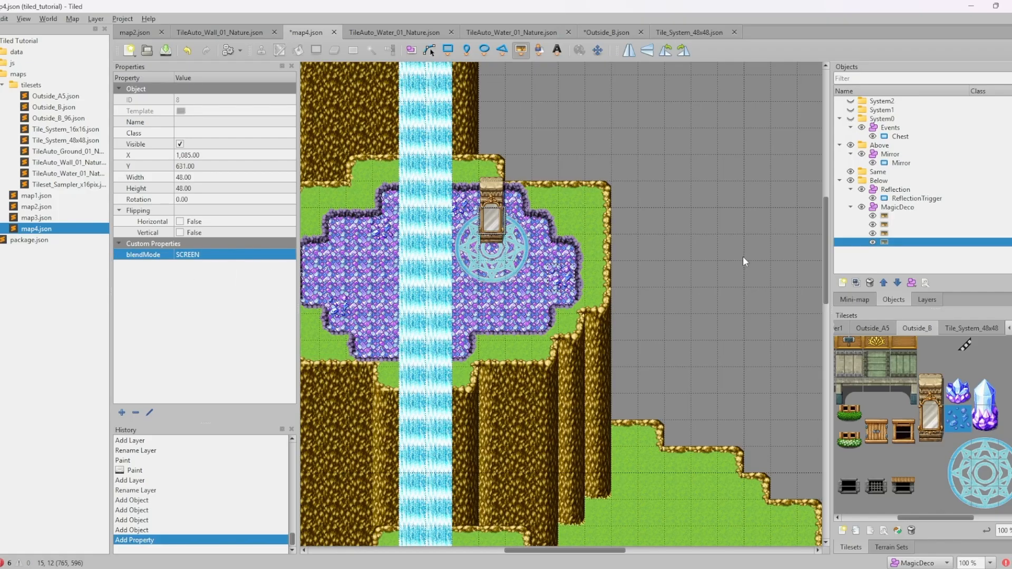
{"action": "left_click", "coordinate": [902, 233]}
{"action": "right_click", "coordinate": [124, 294]}
{"action": "left_click", "coordinate": [151, 330]}
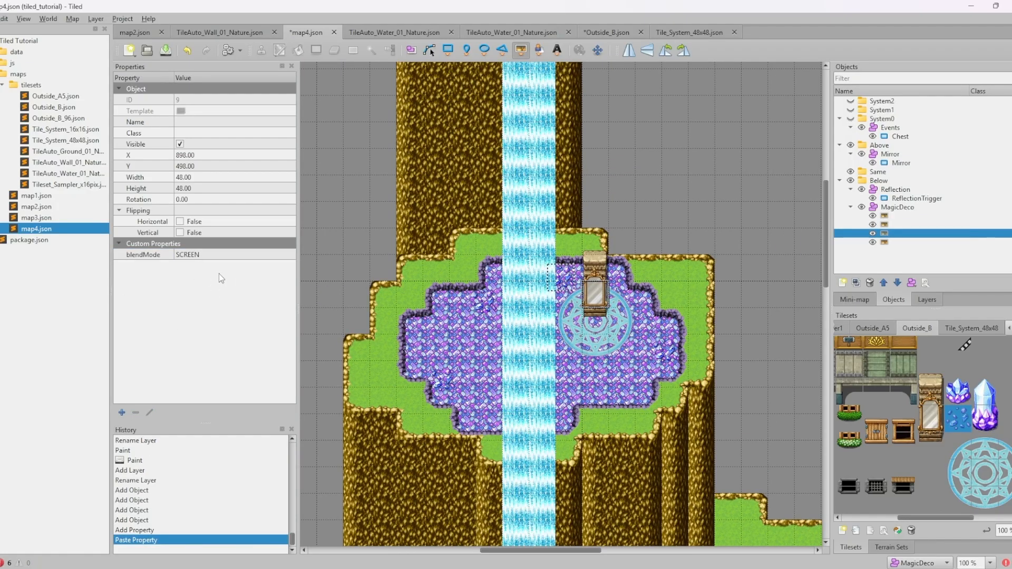
{"action": "left_click", "coordinate": [232, 254]}
{"action": "left_click", "coordinate": [233, 254]}
{"action": "type", "text": "multi"}
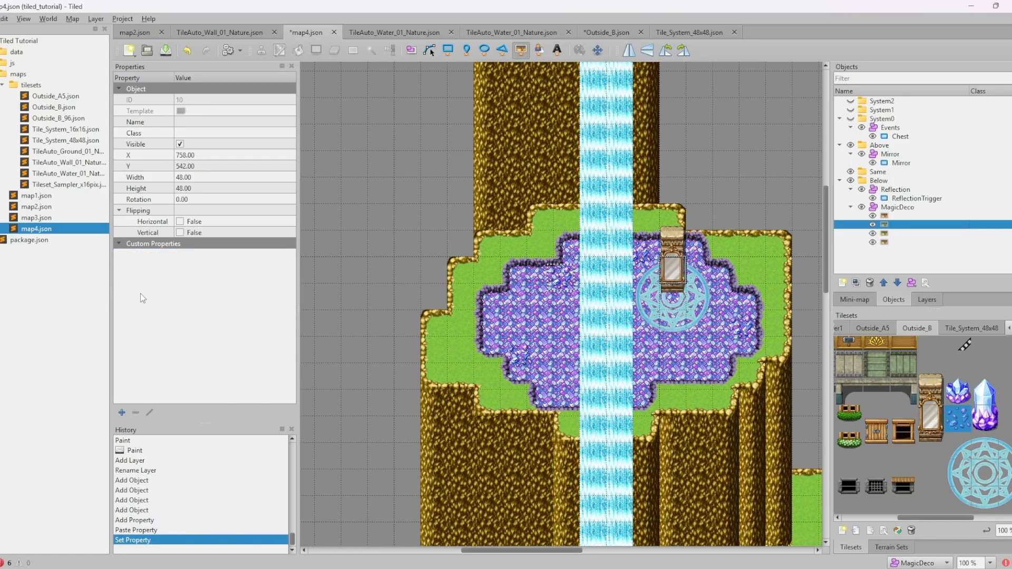
Paste the blendMode property onto the crystal object at (758, 542) and change its value
{"action": "right_click", "coordinate": [141, 293]}
{"action": "left_click", "coordinate": [169, 328]}
{"action": "double_click", "coordinate": [207, 253]}
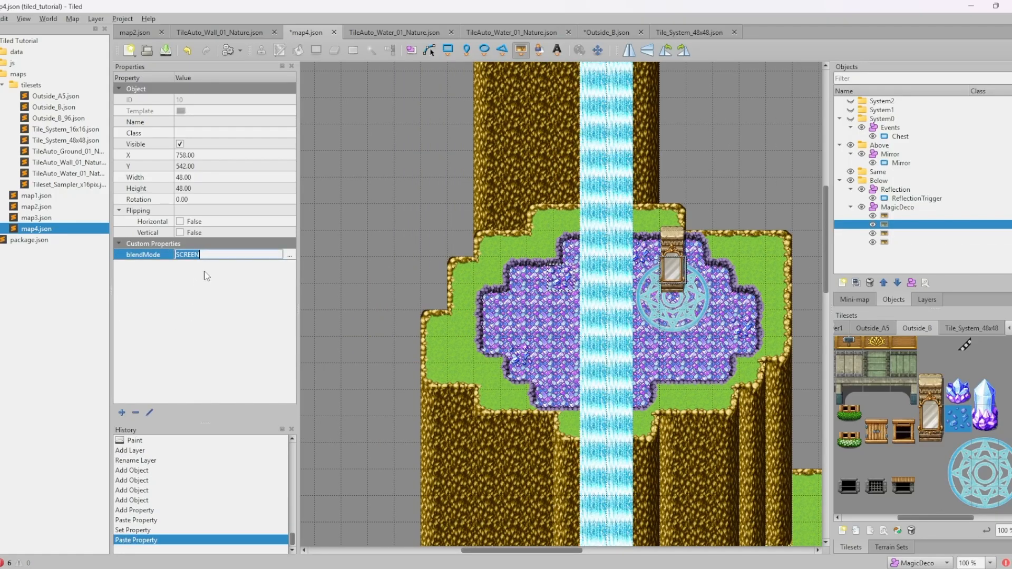
{"action": "key", "text": "Return"}
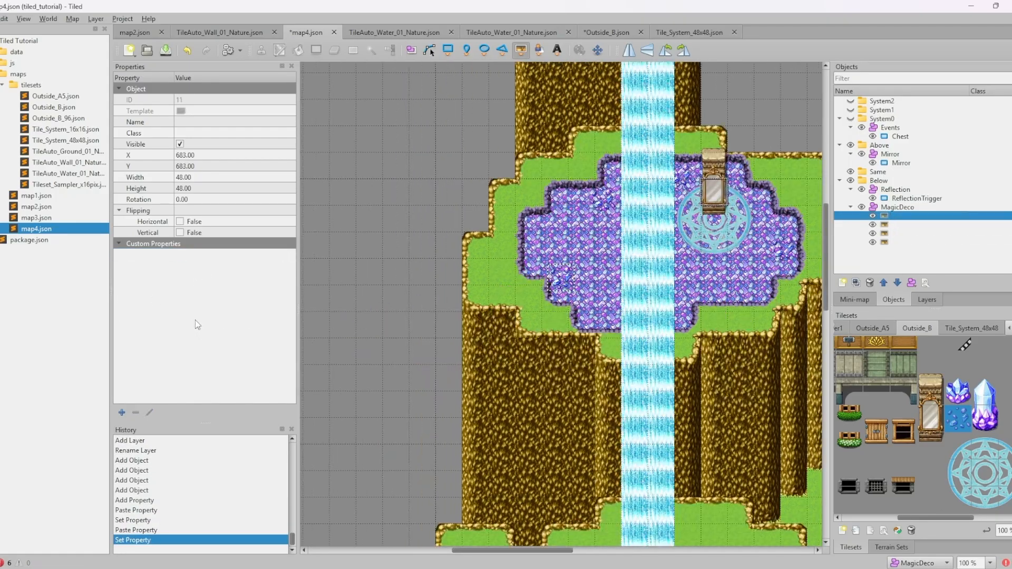
Paste the blendMode property onto the crystal object at (683, 683) and change its value
{"action": "right_click", "coordinate": [195, 324]}
{"action": "left_click", "coordinate": [221, 329]}
{"action": "double_click", "coordinate": [208, 254]}
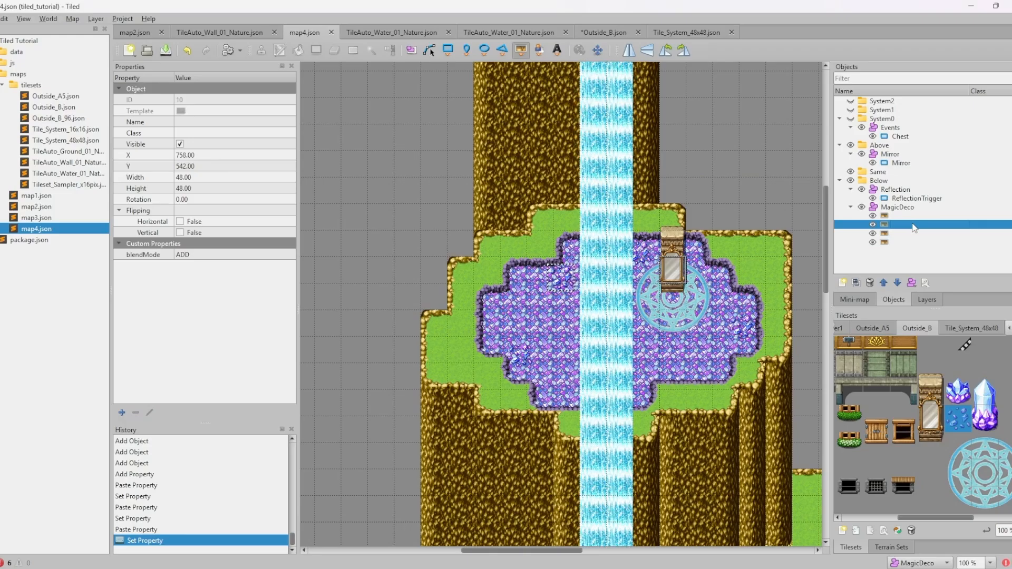
Delete the crystal objects at (758, 542) and (1085, 631) from the MagicDeco layer
{"action": "key", "text": "Delete"}
{"action": "left_click", "coordinate": [909, 224]}
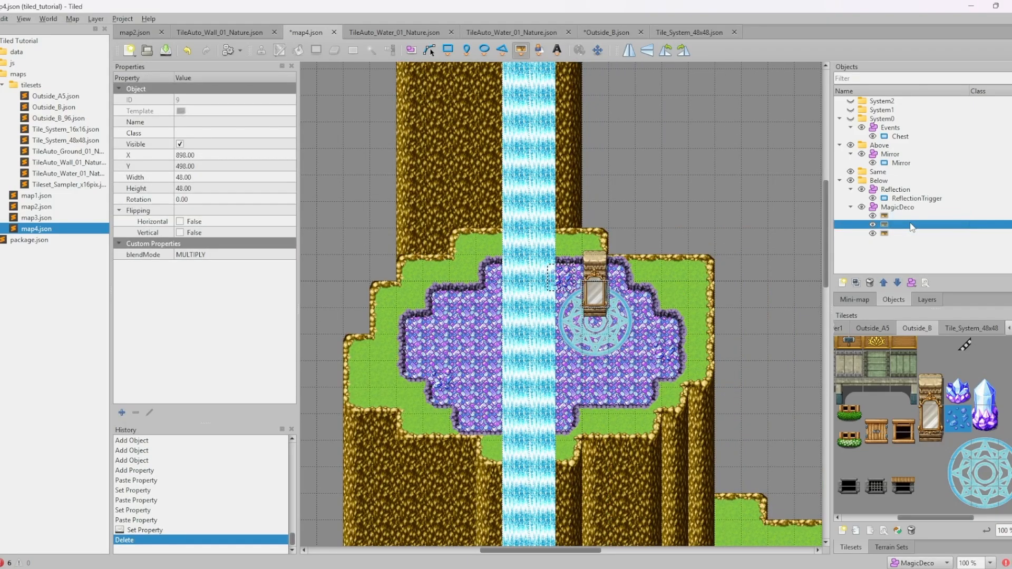
{"action": "left_click", "coordinate": [908, 233]}
{"action": "key", "text": "Delete"}
Set blendMode to SUBTRACT on the crystal object at (898, 498) and place more crystal-shard objects around the purple floor on MagicDeco
{"action": "left_click", "coordinate": [907, 224]}
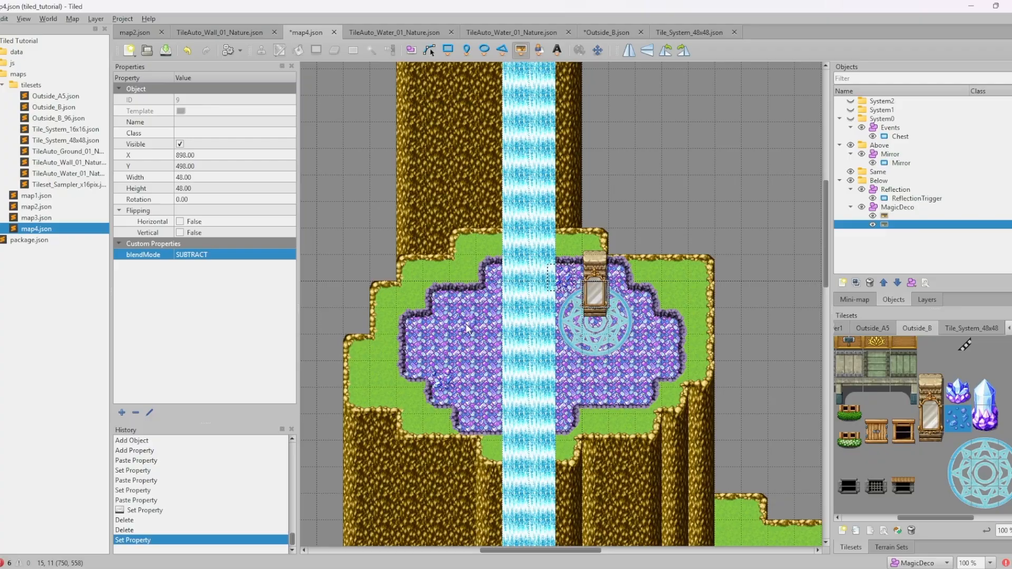
{"action": "left_click", "coordinate": [467, 324]}
{"action": "left_click", "coordinate": [483, 397]}
{"action": "left_click", "coordinate": [608, 379]}
{"action": "left_click", "coordinate": [660, 323]}
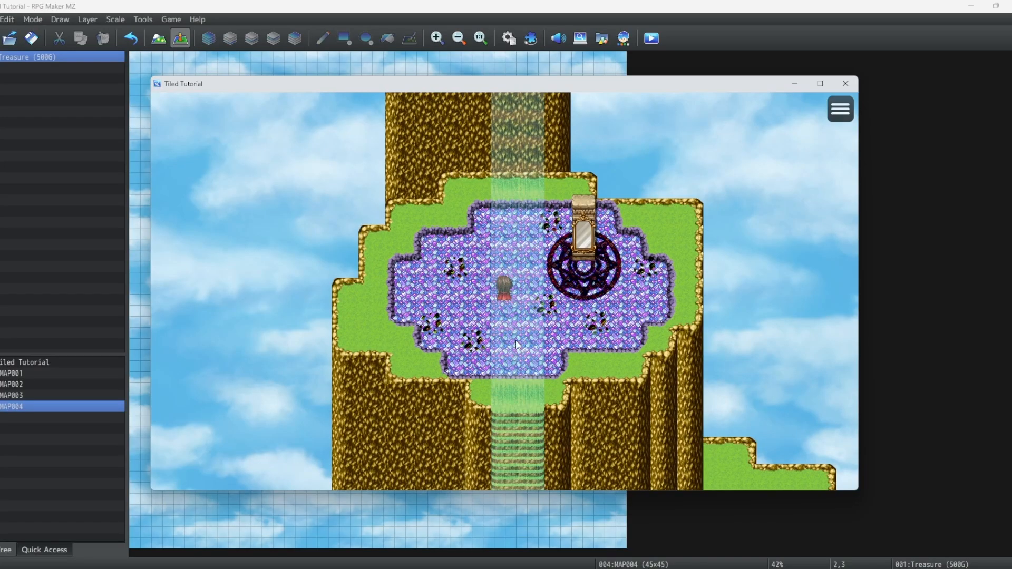
Walk the character across the purple floor in the RPG Maker MZ playtest to examine how the crystal shards and magic circle blend
{"action": "left_click", "coordinate": [515, 345]}
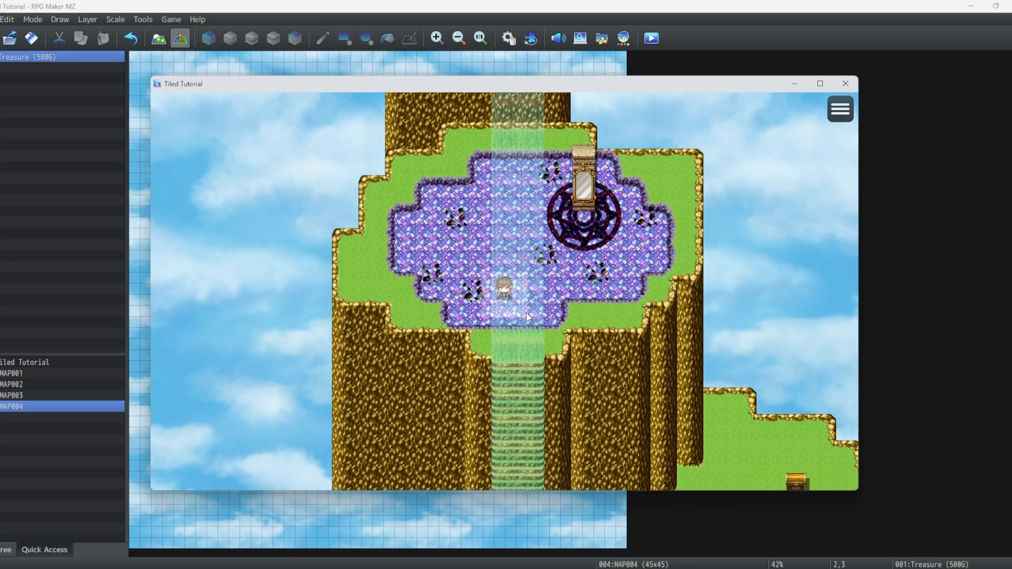
{"action": "left_click", "coordinate": [506, 213]}
{"action": "left_click", "coordinate": [501, 319]}
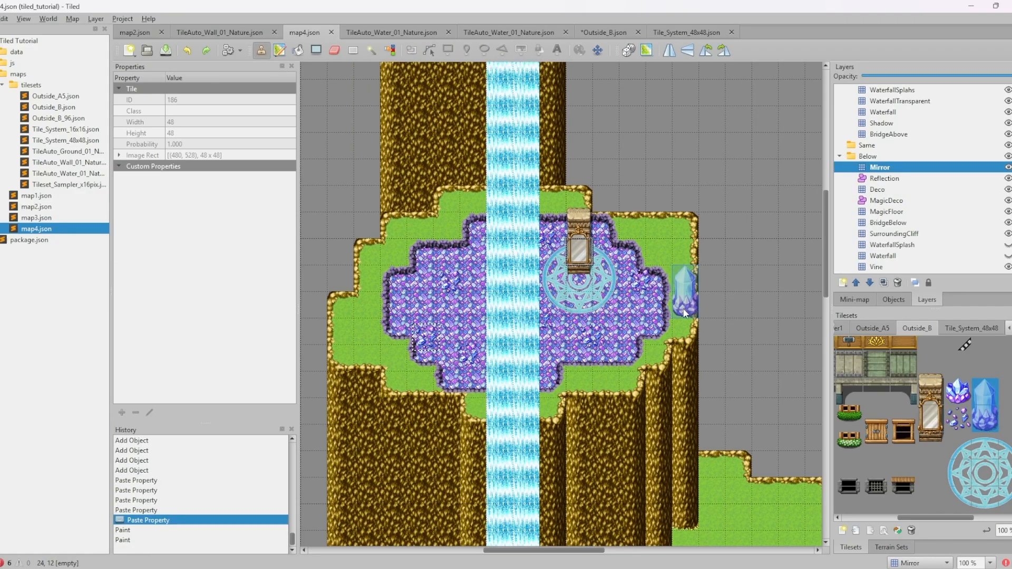
Paint a large crystal at each side edge of the purple floor on Below's Mirror layer, with bases at tiles (23, 12) and (13, 12)
{"action": "left_click", "coordinate": [646, 309]}
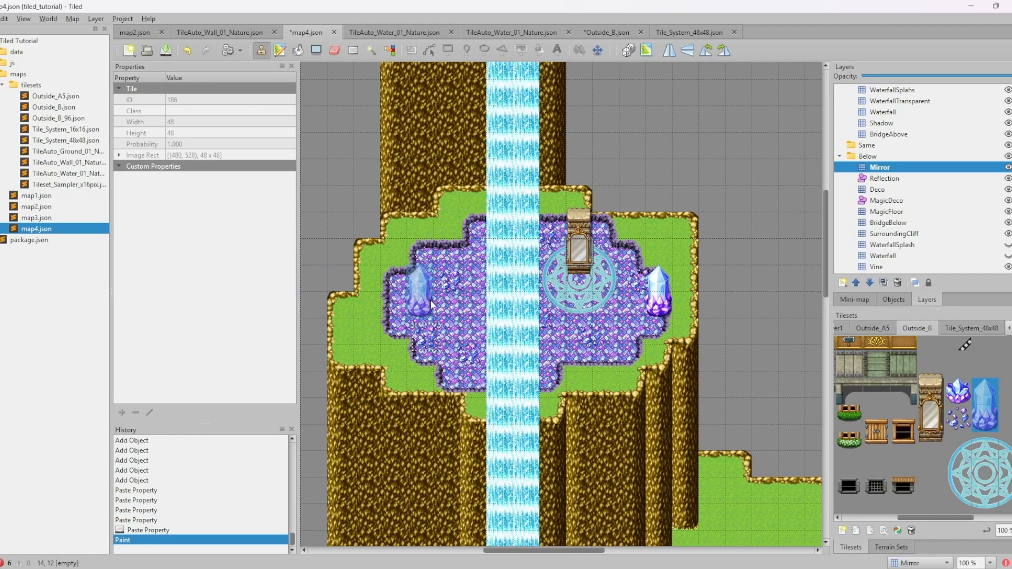
{"action": "left_click", "coordinate": [405, 304]}
Paint the top tile of both large crystals on the Mirror tile layer in the Above group
{"action": "key", "text": "r"}
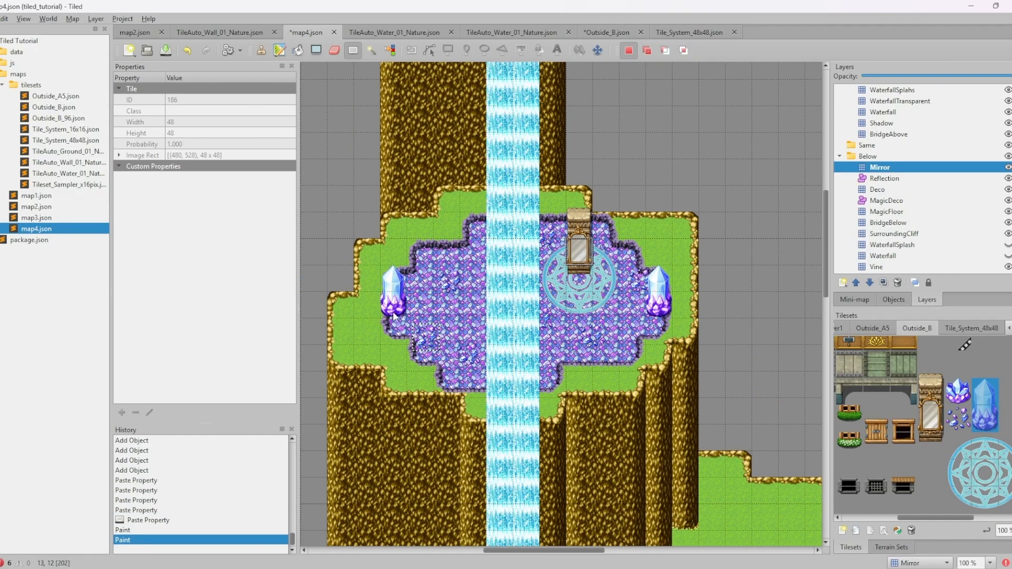
{"action": "left_click_drag", "start_coordinate": [610, 288], "coordinate": [662, 288]}
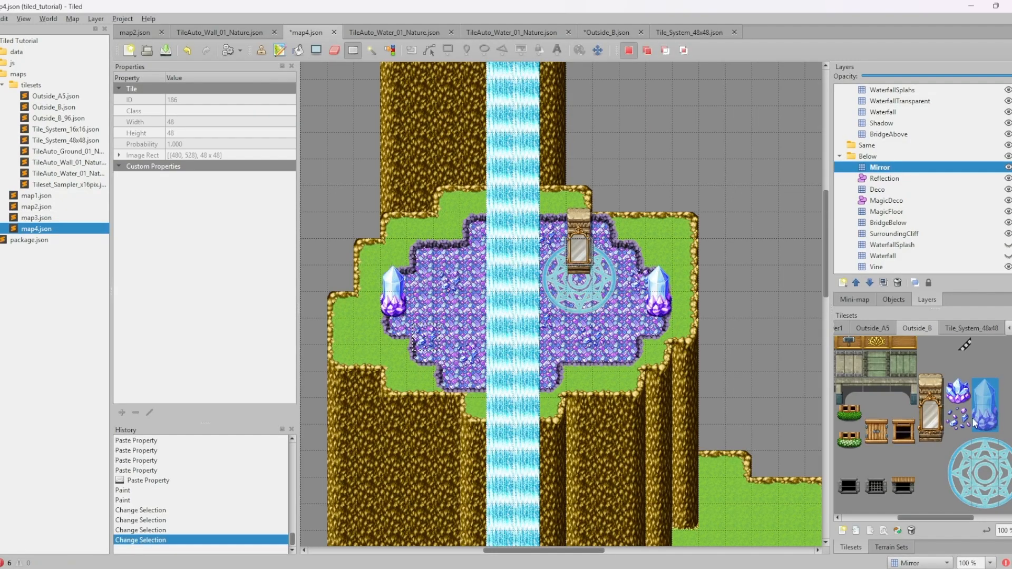
{"action": "left_click", "coordinate": [978, 391]}
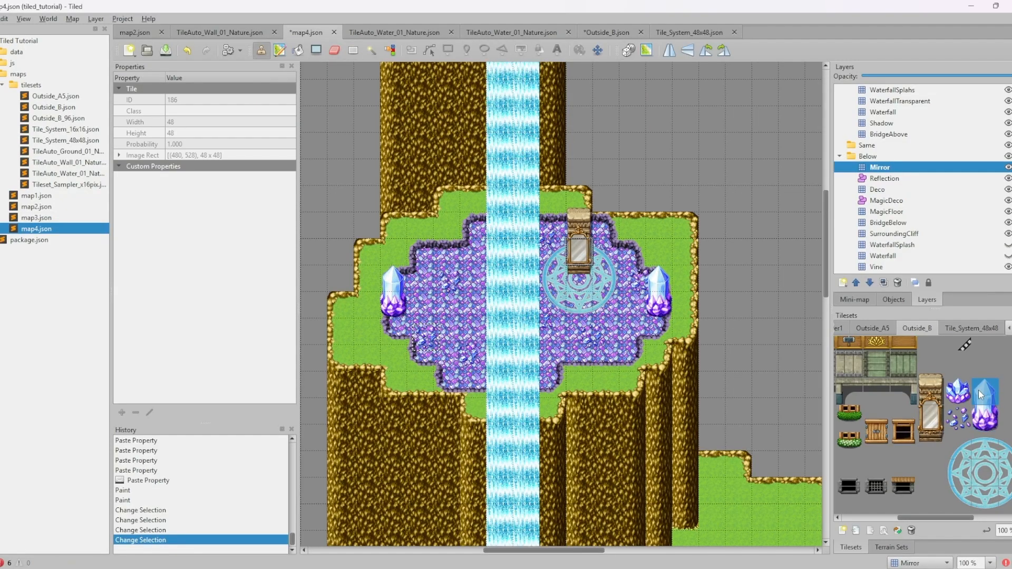
{"action": "scroll", "coordinate": [918, 153], "scroll_direction": "up", "scroll_amount": 2}
{"action": "left_click", "coordinate": [849, 145]}
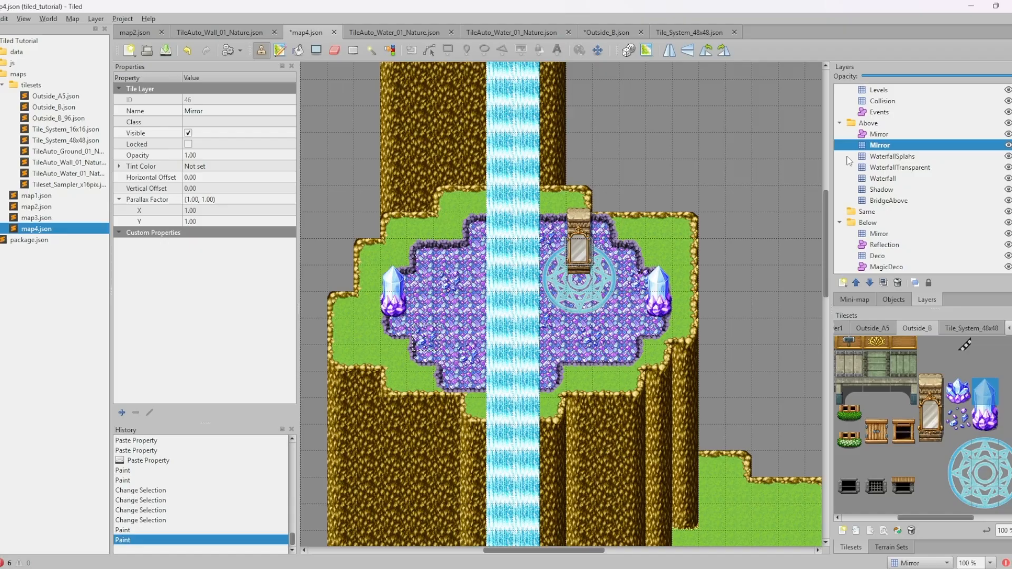
Paint full collision tiles on System2's Collision layer at both large crystals' bases, and hide System2 again
{"action": "scroll", "coordinate": [901, 142], "scroll_direction": "up", "scroll_amount": 3}
{"action": "left_click", "coordinate": [1000, 123]}
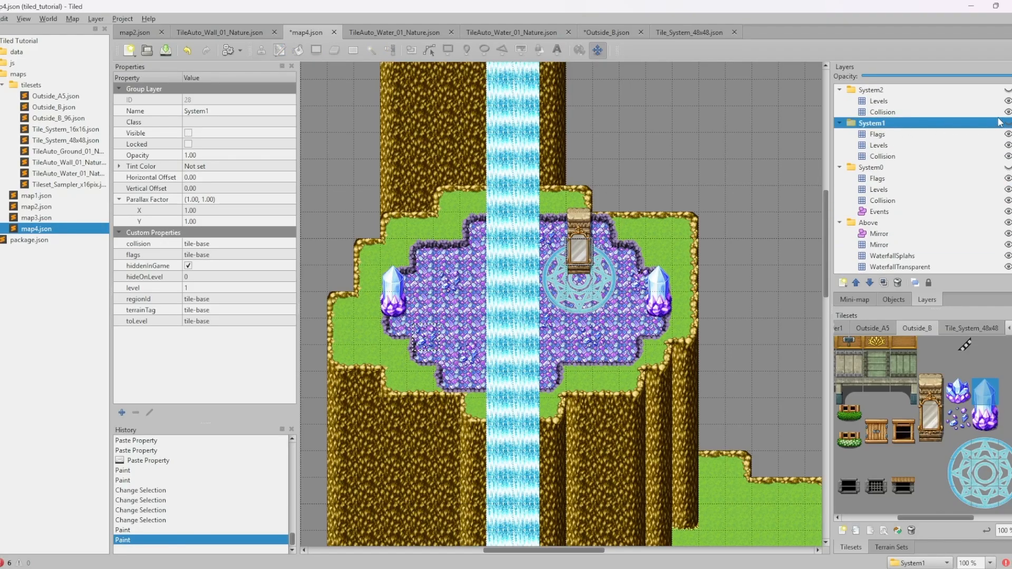
{"action": "left_click", "coordinate": [1009, 90]}
{"action": "left_click", "coordinate": [939, 113]}
{"action": "right_click", "coordinate": [712, 295]}
{"action": "left_click", "coordinate": [659, 305]}
{"action": "left_click", "coordinate": [389, 305]}
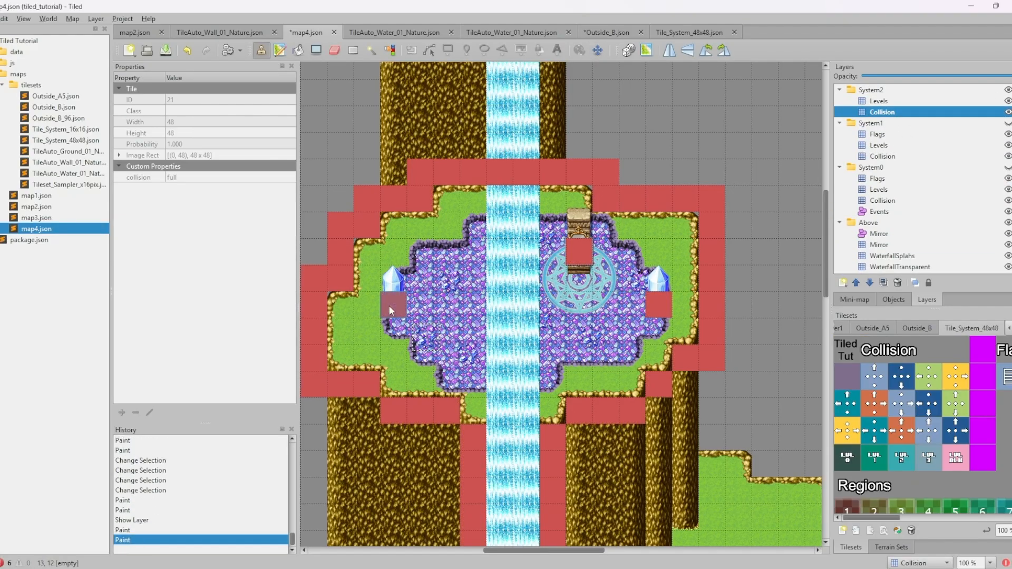
{"action": "left_click", "coordinate": [1008, 89]}
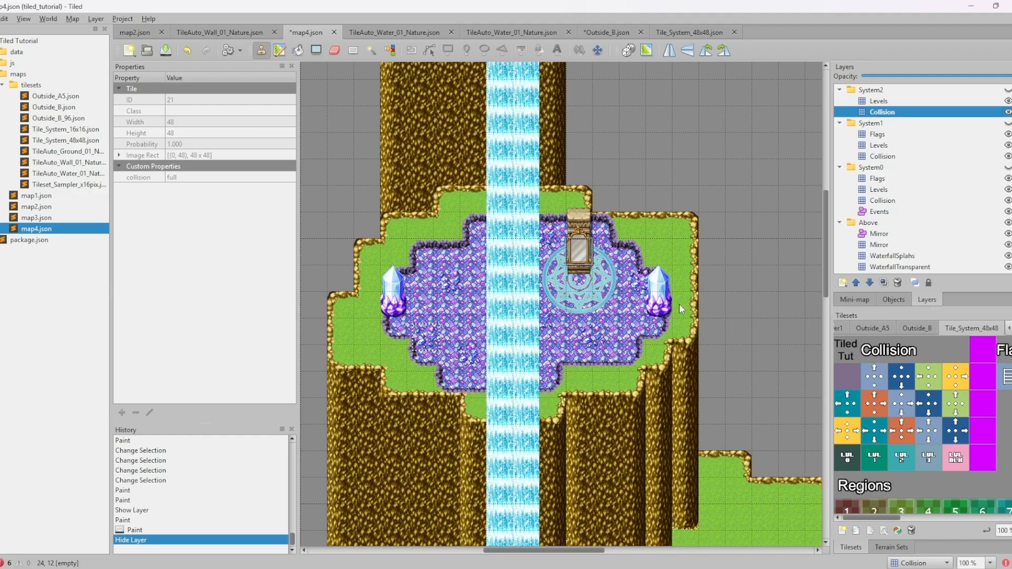
Export the map as the image map4.png
{"action": "scroll", "coordinate": [646, 349], "scroll_direction": "down", "scroll_amount": 1}
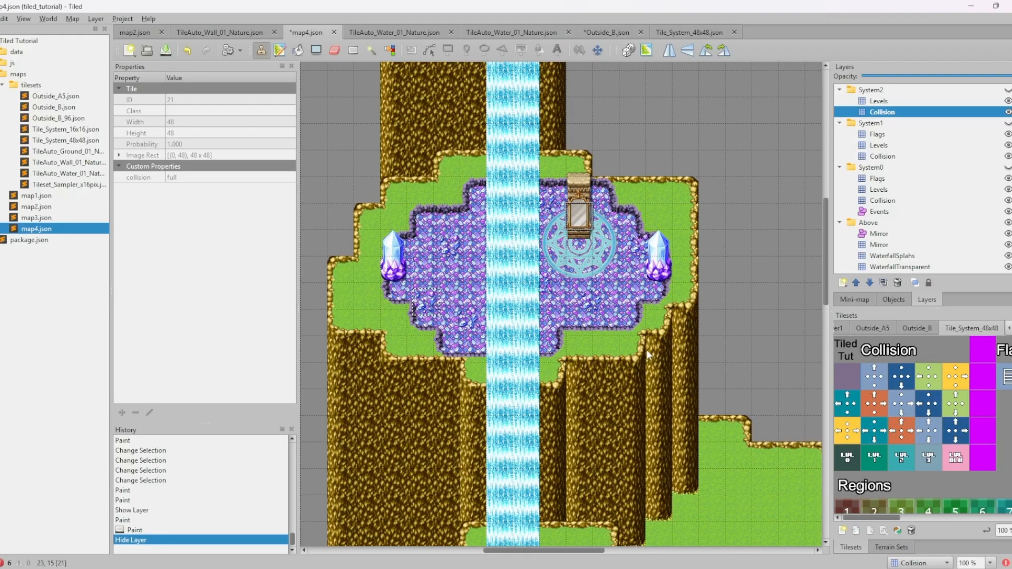
{"action": "left_click", "coordinate": [0, 18]}
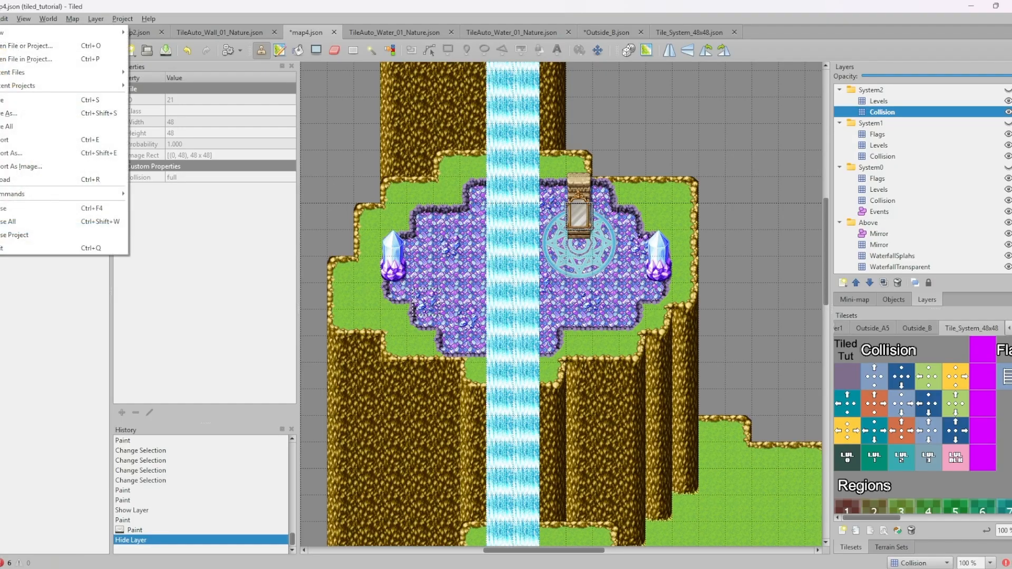
{"action": "left_click", "coordinate": [66, 168]}
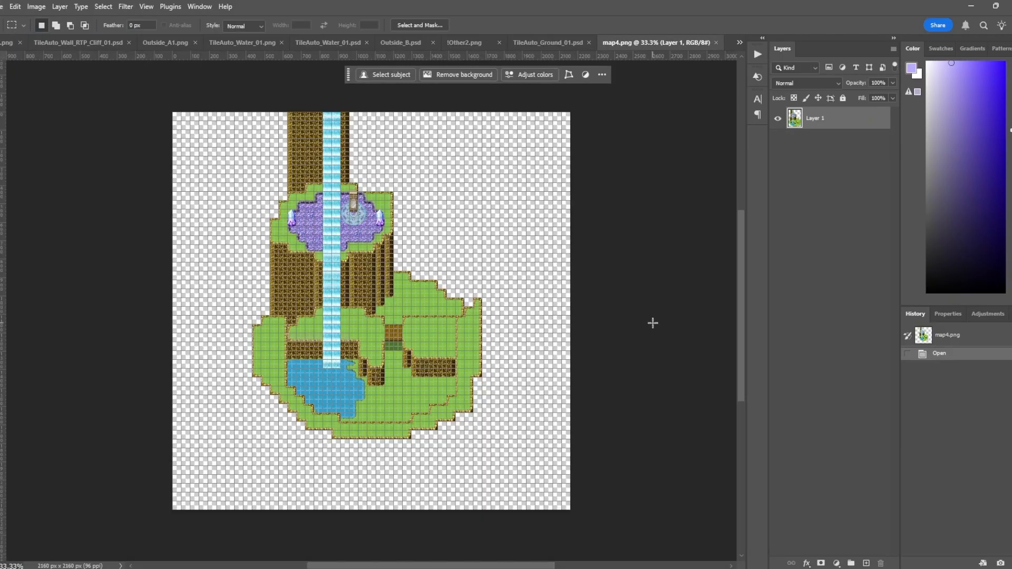
In Photoshop, add a new layer to map4.png and paint a light-purple glow over each large crystal with a 250 px soft round brush
{"action": "key", "text": "ctrl+1"}
{"action": "left_click_drag", "start_coordinate": [256, 171], "coordinate": [374, 358]}
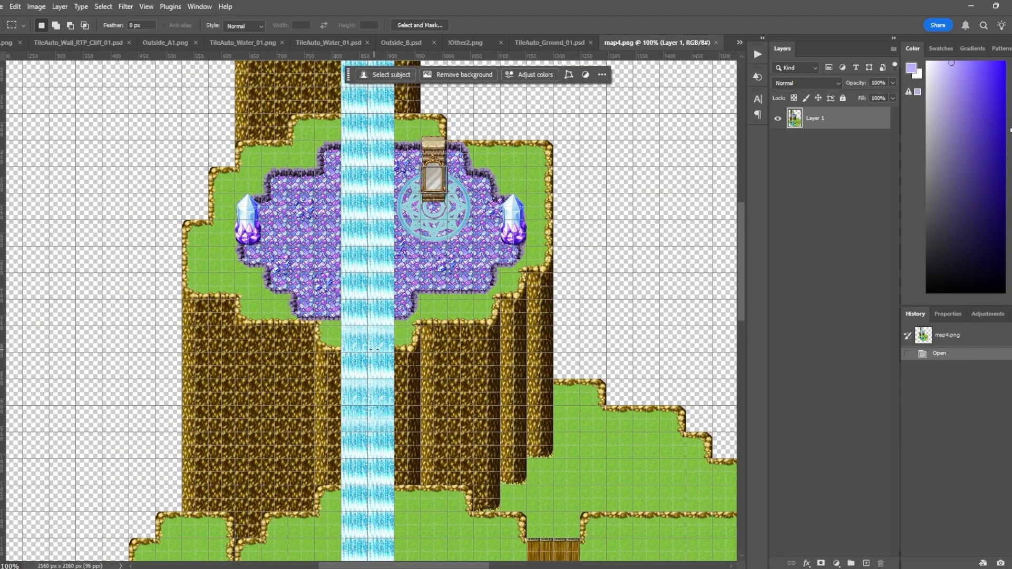
{"action": "key", "text": "ctrl+shift+alt+n"}
{"action": "key", "text": "b"}
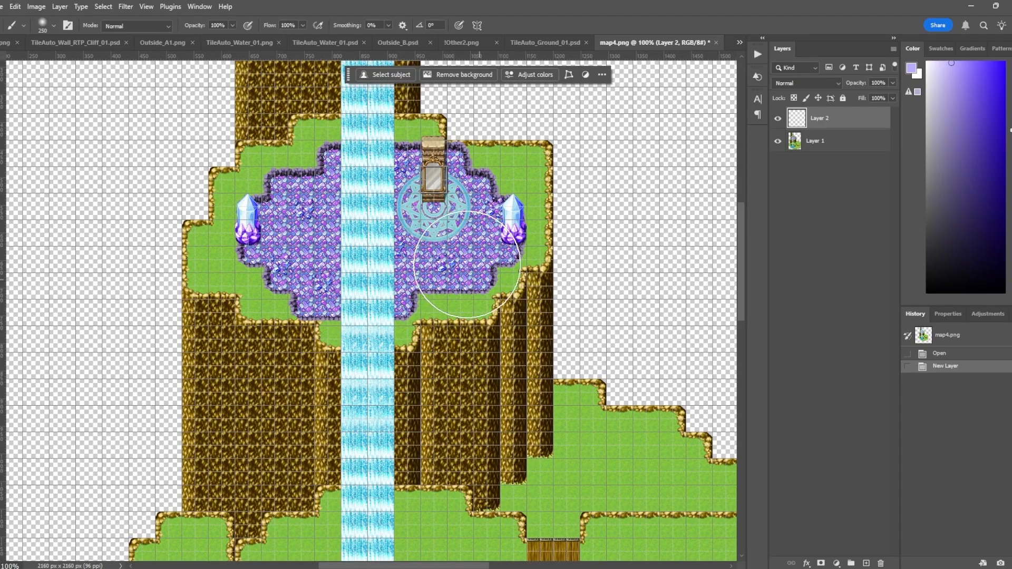
{"action": "left_click", "coordinate": [45, 27]}
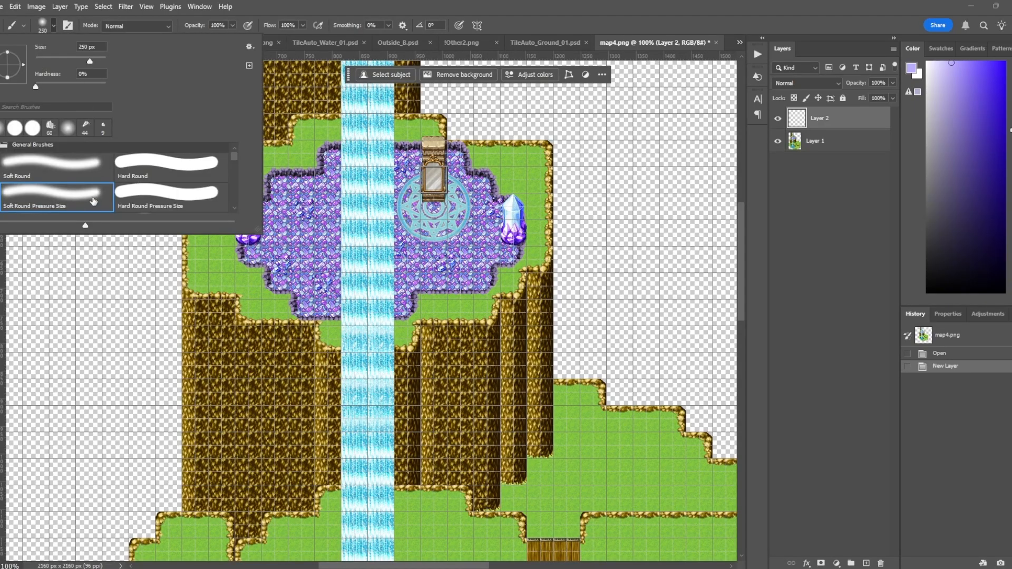
{"action": "left_click", "coordinate": [590, 10]}
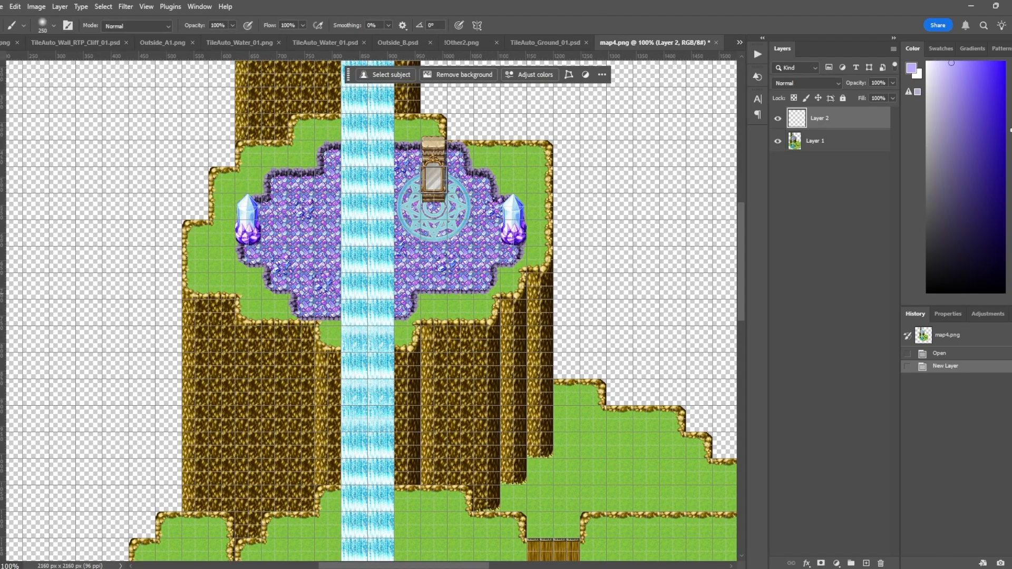
{"action": "left_click", "coordinate": [512, 225]}
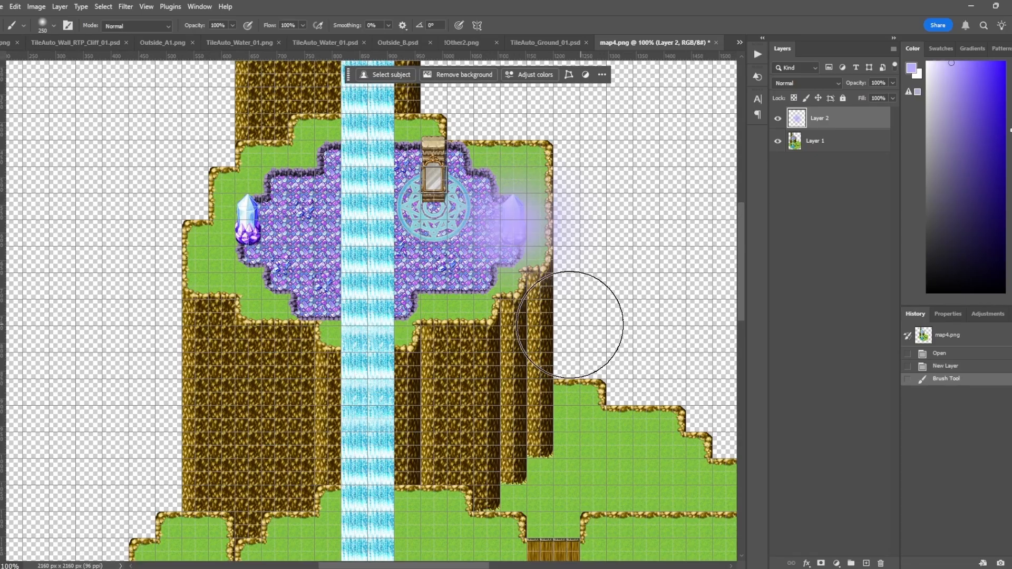
{"action": "left_click", "coordinate": [249, 225]}
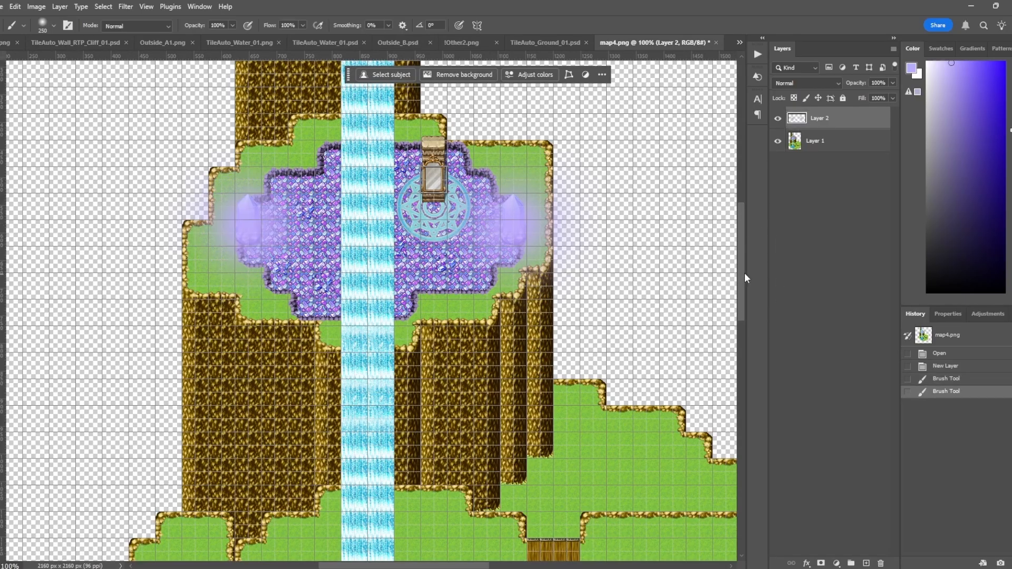
Hide the map layer and export the glow layer as map4-glow.png into the project's img/parallaxes folder
{"action": "left_click", "coordinate": [777, 141]}
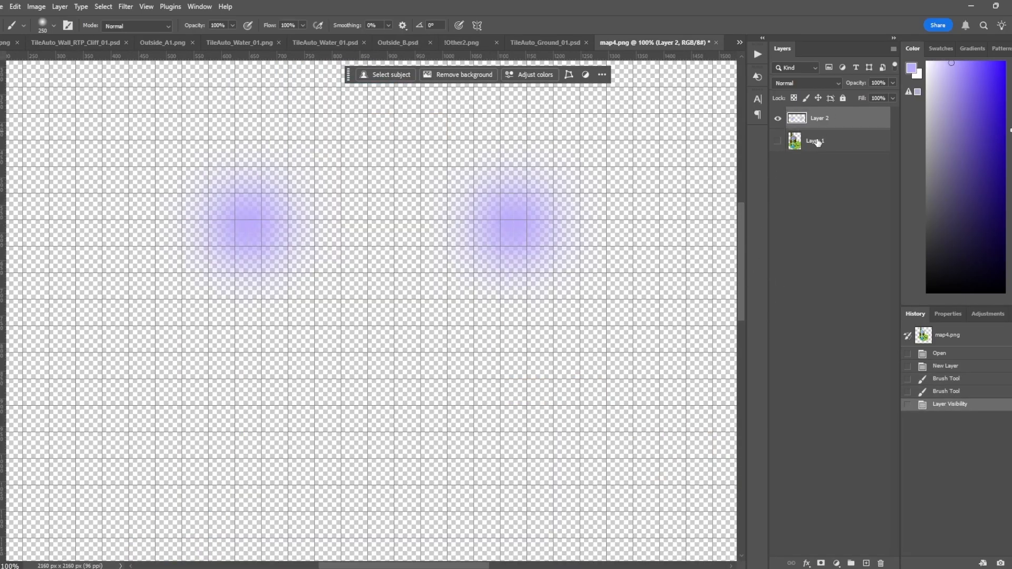
{"action": "left_click", "coordinate": [841, 141]}
{"action": "left_click", "coordinate": [840, 127]}
{"action": "left_click", "coordinate": [2, 6]}
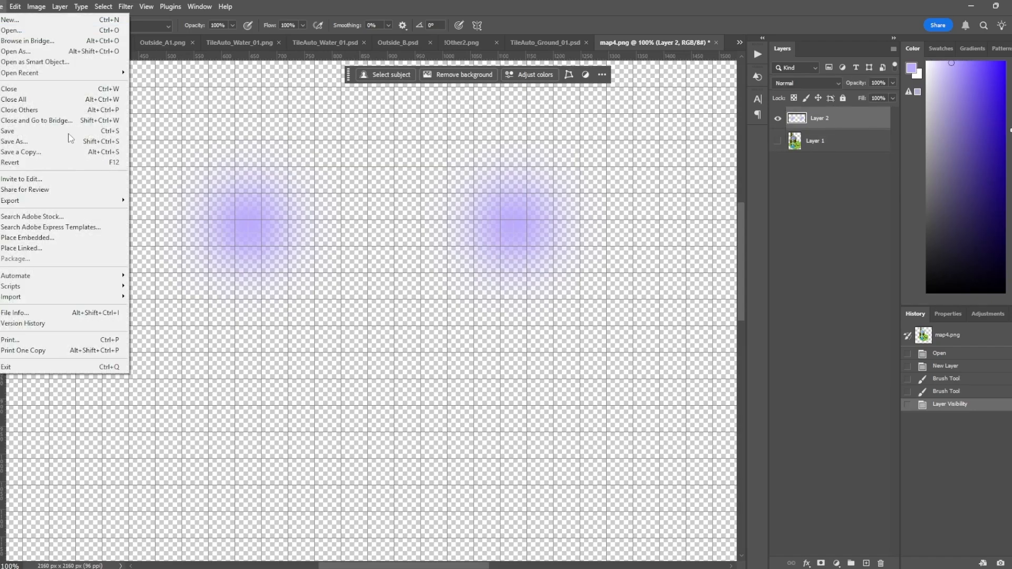
{"action": "mouse_move", "coordinate": [97, 201]}
{"action": "left_click", "coordinate": [158, 200]}
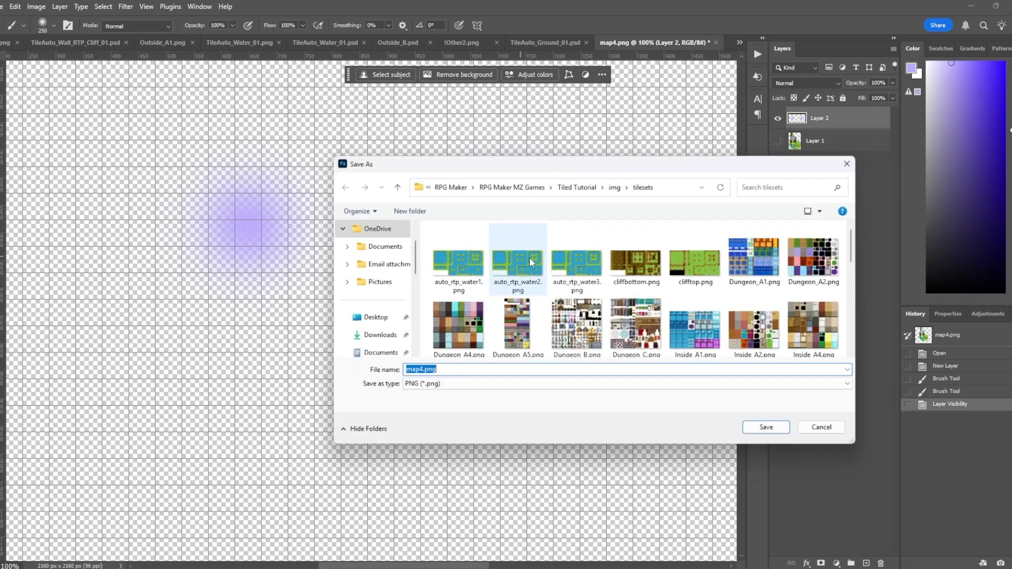
{"action": "left_click", "coordinate": [615, 188]}
{"action": "double_click", "coordinate": [451, 333]}
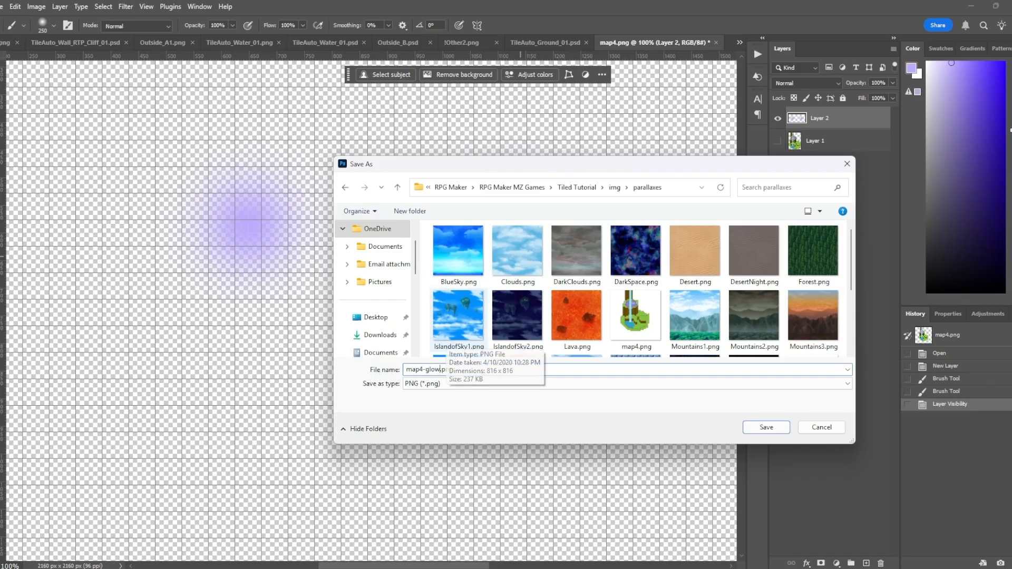
{"action": "key", "text": "Return"}
Switch back to Tiled and add an image layer named Glow above the Mirror object layer in the Above group
{"action": "key", "text": "alt+Tab"}
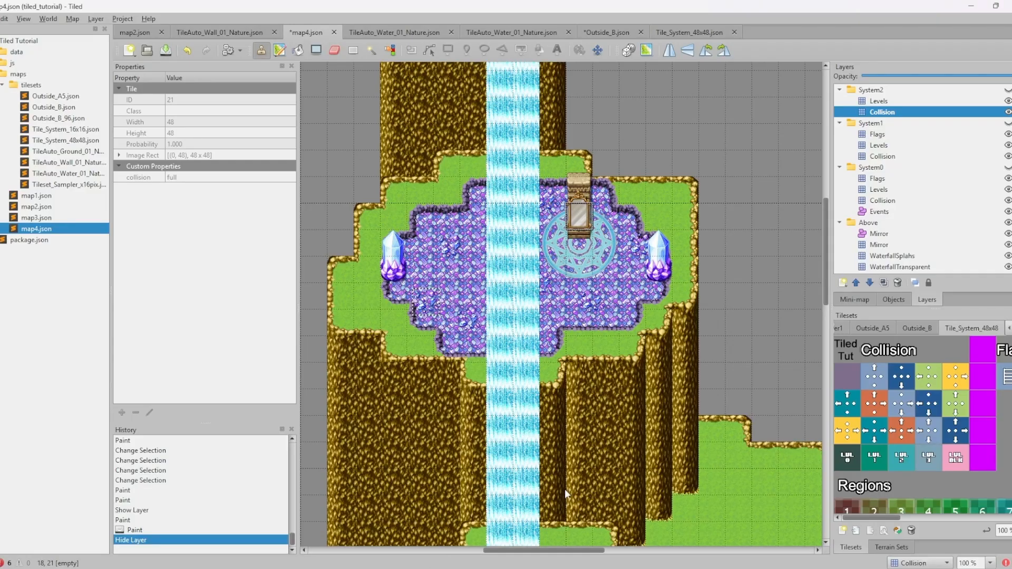
{"action": "left_click", "coordinate": [897, 232]}
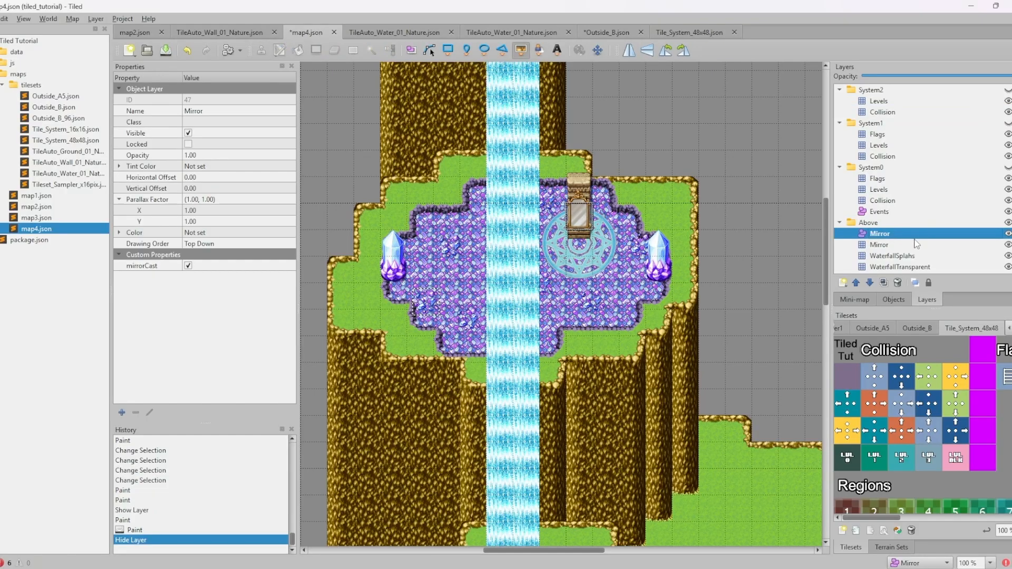
{"action": "left_click", "coordinate": [842, 282]}
{"action": "left_click", "coordinate": [891, 328]}
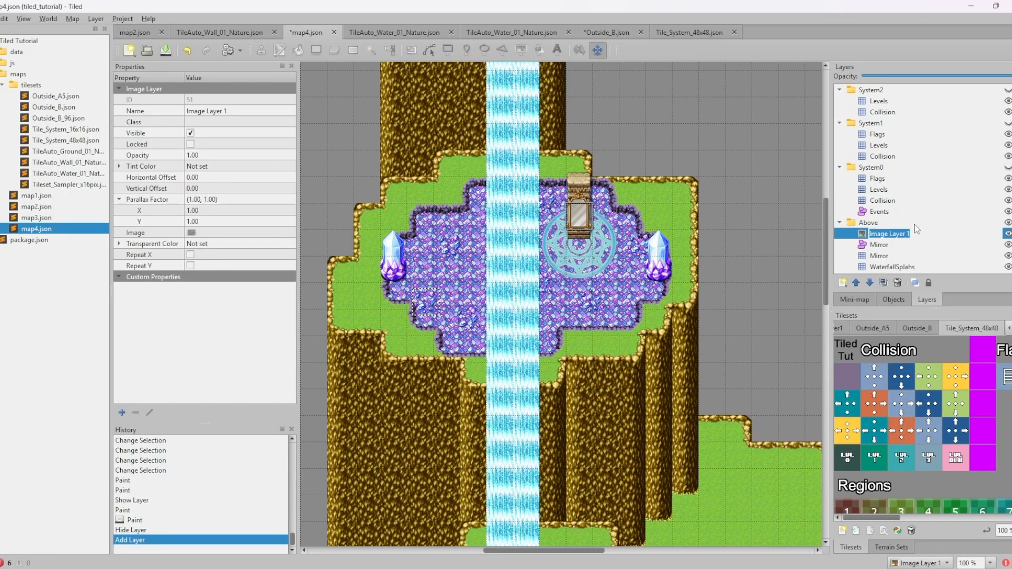
{"action": "type", "text": "Glow"}
{"action": "key", "text": "Return"}
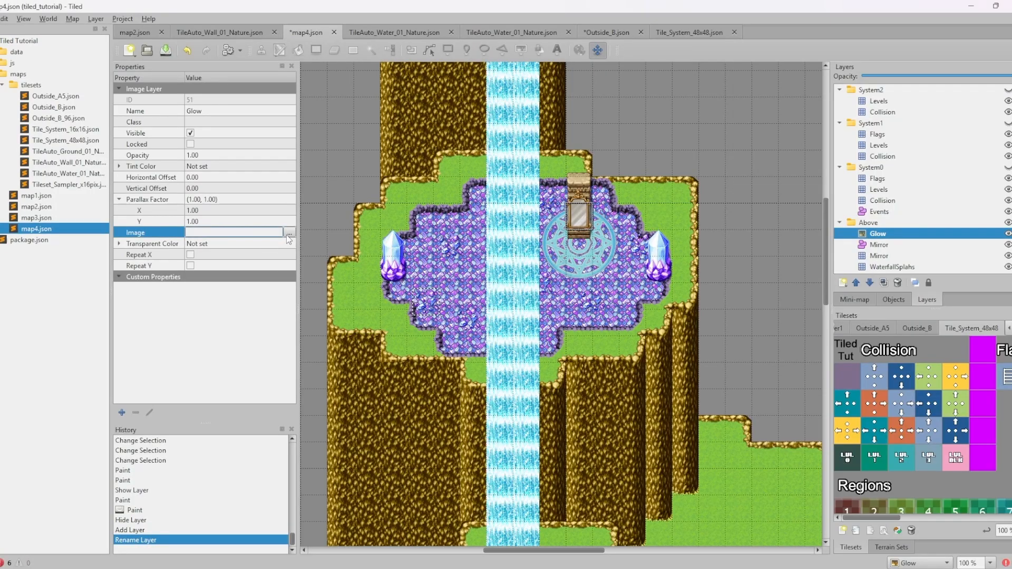
Assign map4-glow.png from the parallaxes folder as the Glow layer's image
{"action": "left_click", "coordinate": [290, 233]}
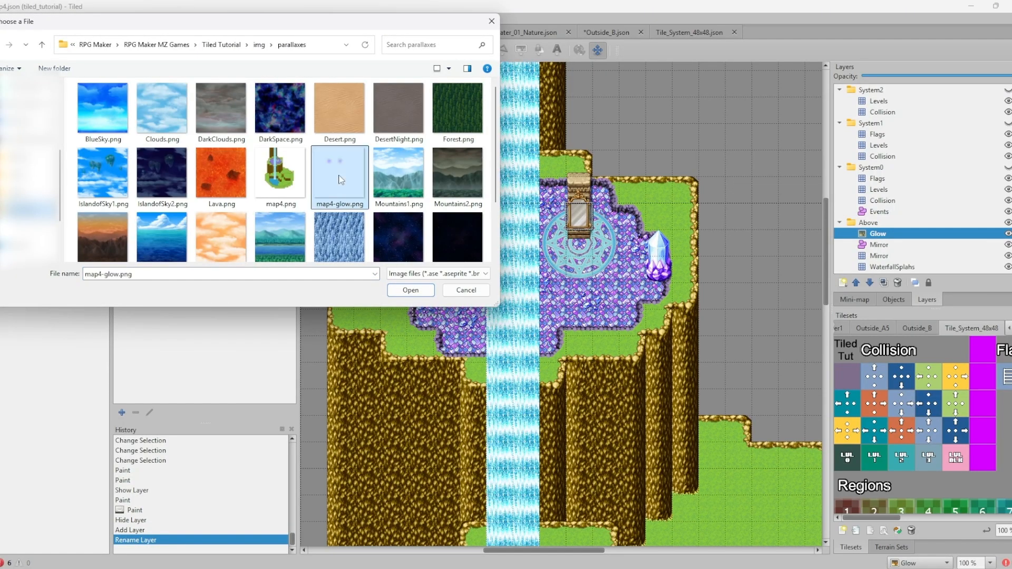
{"action": "double_click", "coordinate": [338, 174]}
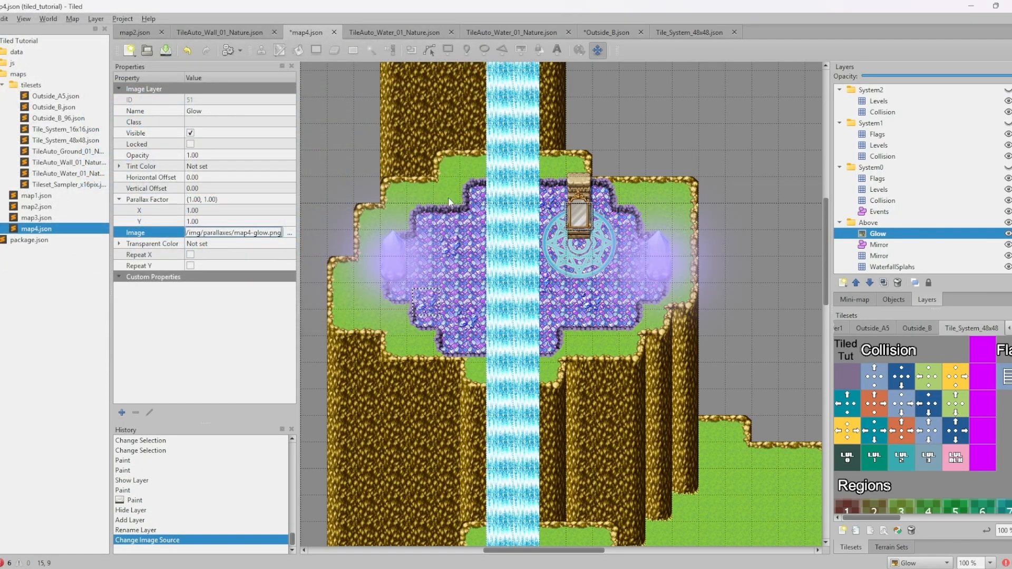
{"action": "middle_click_drag", "start_coordinate": [448, 200], "coordinate": [465, 213]}
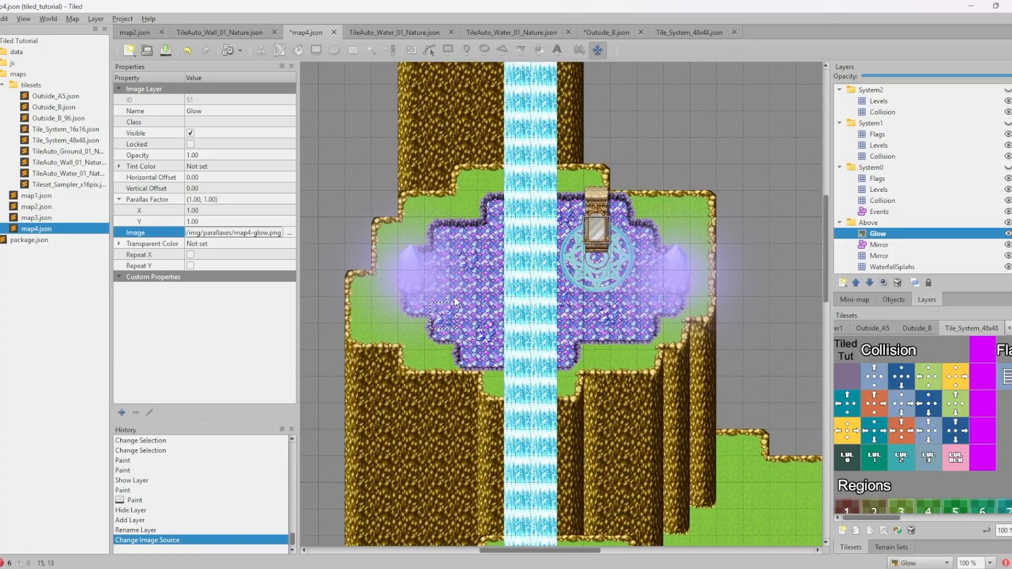
{"action": "left_click", "coordinate": [898, 298]}
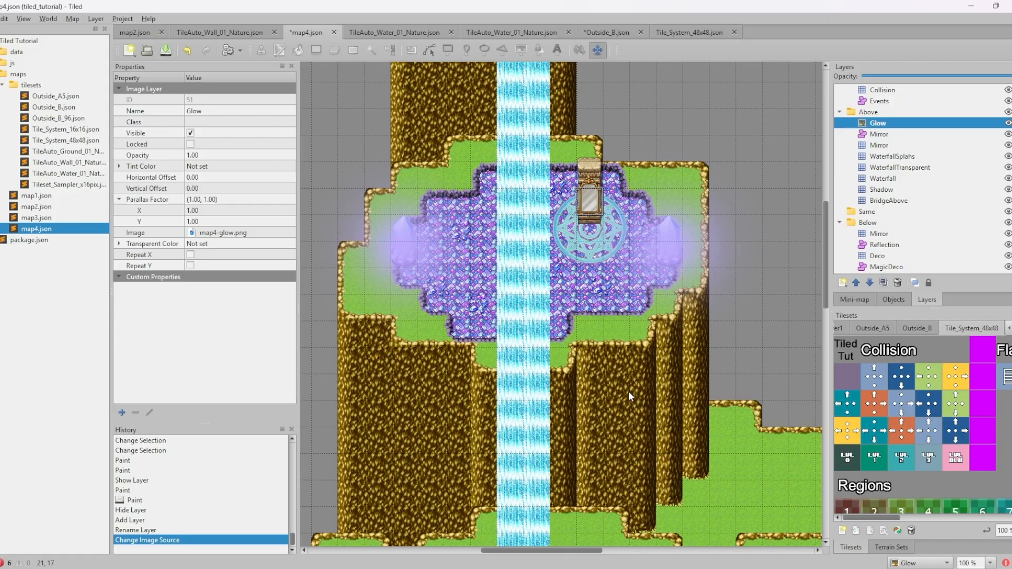
Add a string custom property named blendMode with the value SCREEN to the Glow image layer
{"action": "right_click", "coordinate": [228, 363]}
{"action": "left_click", "coordinate": [233, 368]}
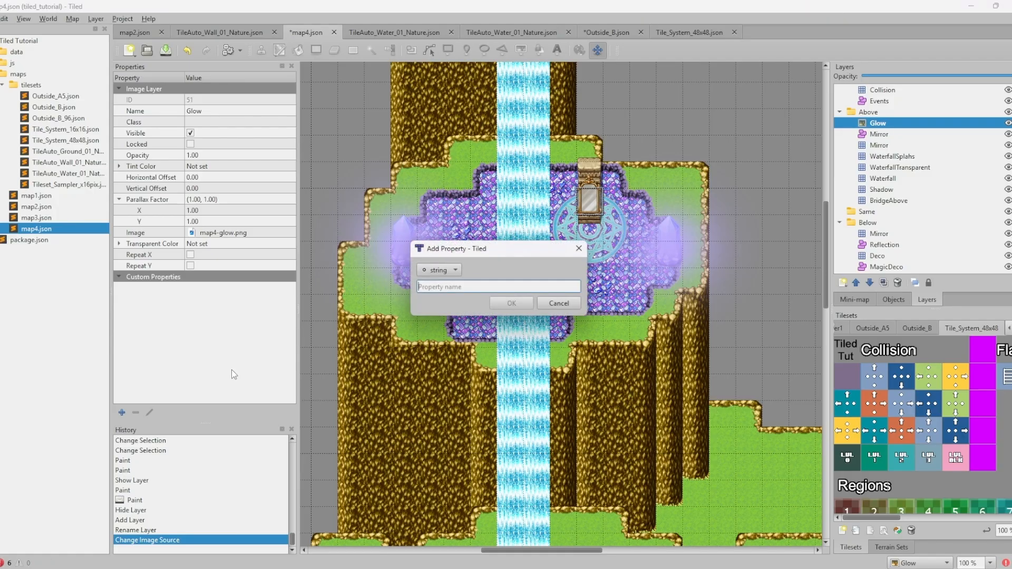
{"action": "type", "text": "blendMod"}
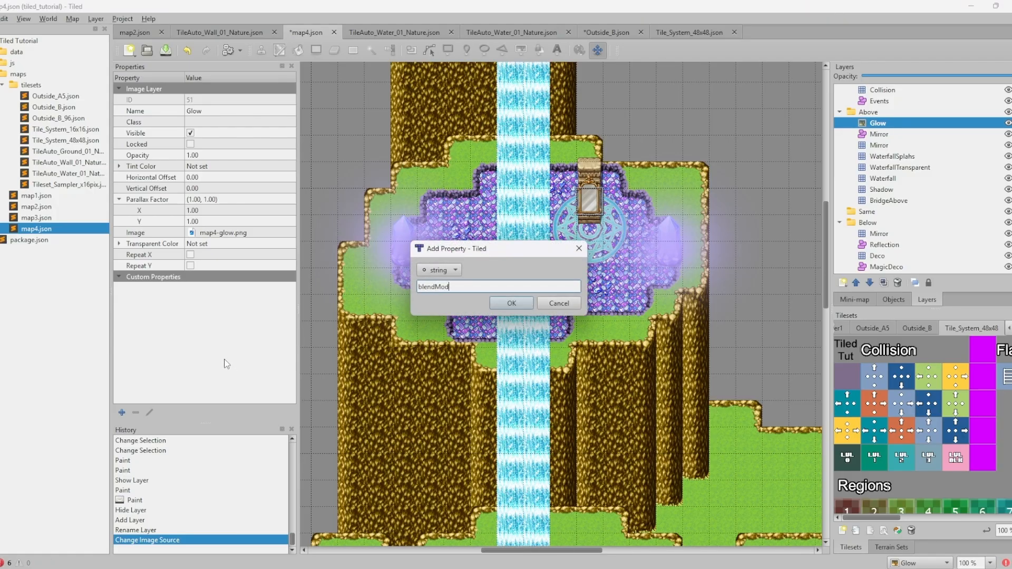
{"action": "type", "text": "e"}
{"action": "key", "text": "Return"}
{"action": "type", "text": "SCREEN"}
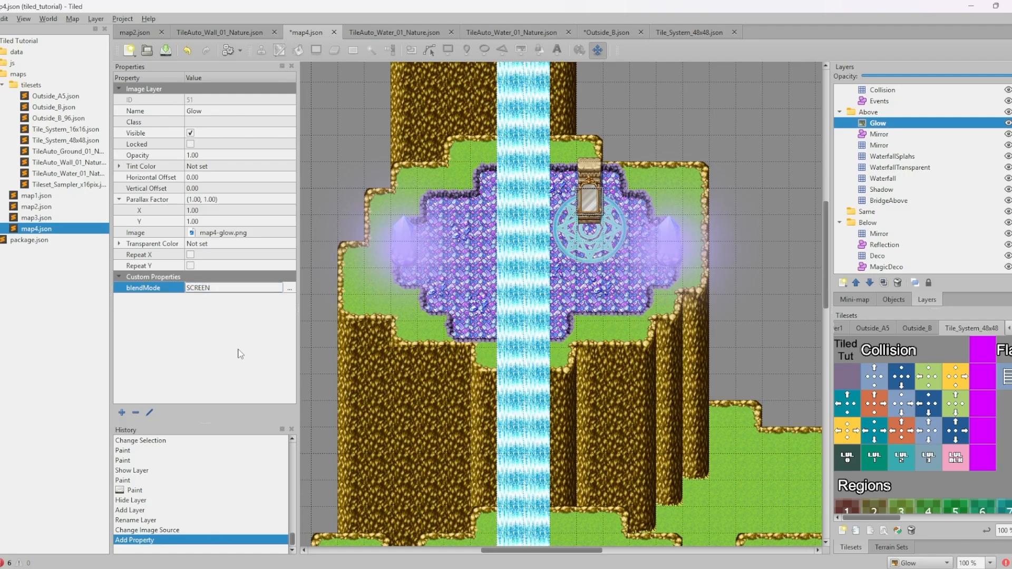
Add a bool custom property named lockLocation to the Glow image layer and enable it
{"action": "right_click", "coordinate": [199, 325]}
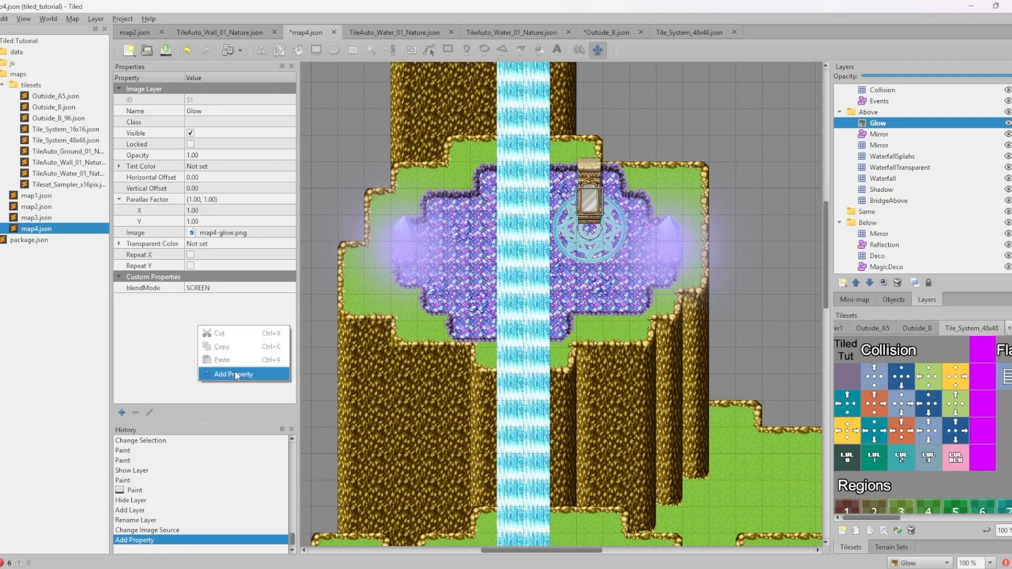
{"action": "left_click", "coordinate": [235, 371]}
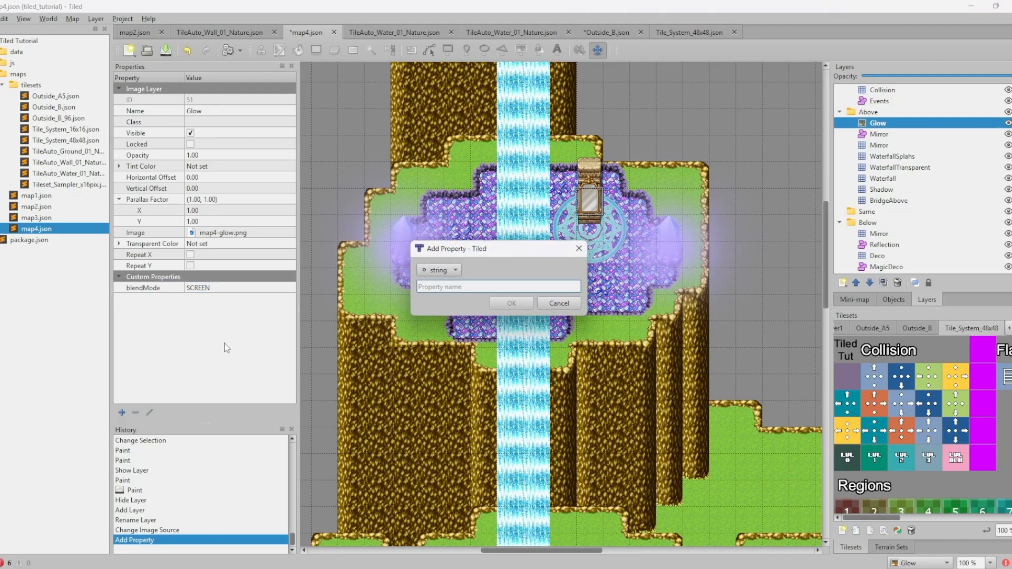
{"action": "type", "text": "lockLocation"}
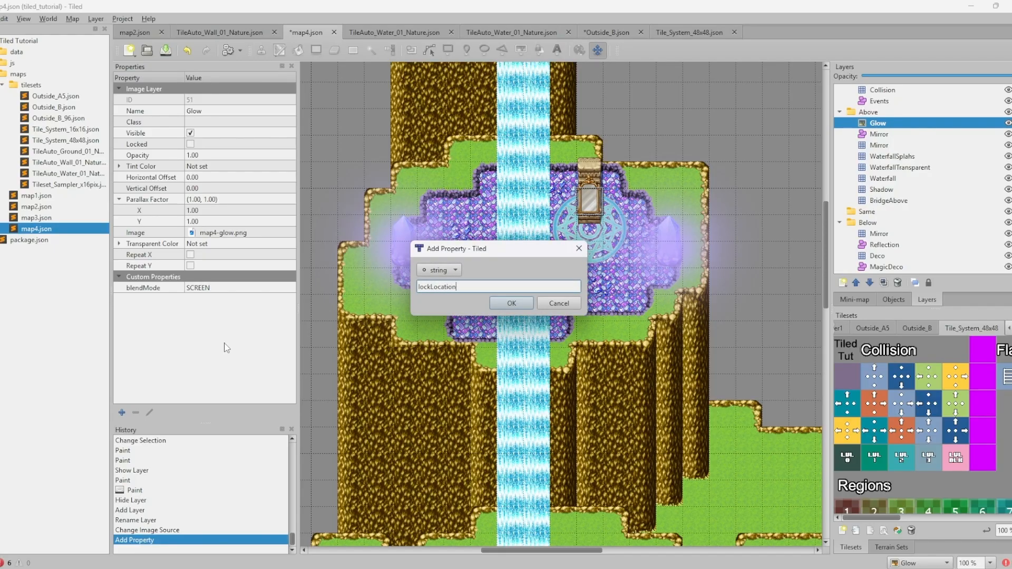
{"action": "left_click", "coordinate": [439, 270]}
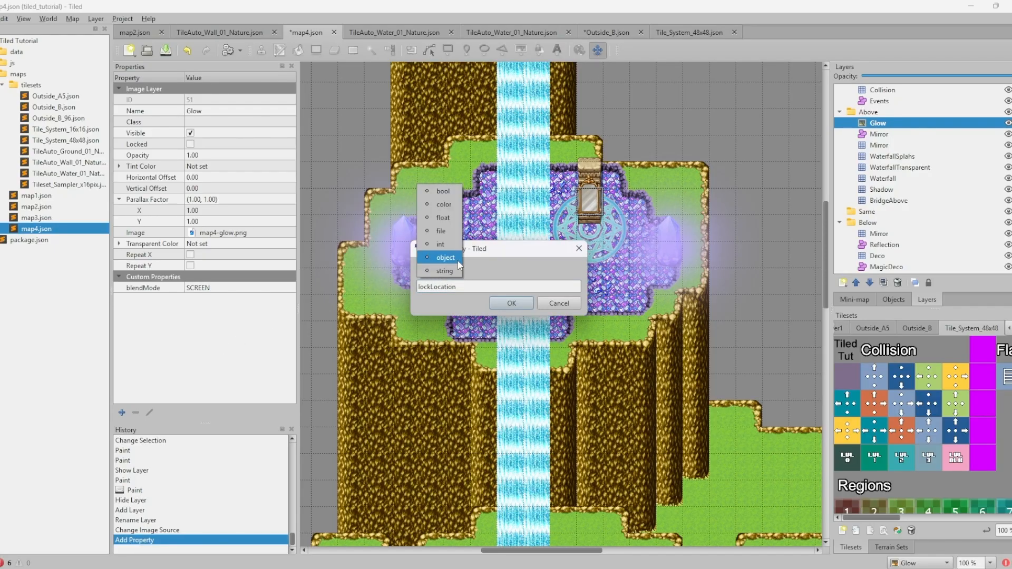
{"action": "left_click", "coordinate": [440, 232]}
{"action": "left_click", "coordinate": [517, 304]}
{"action": "left_click", "coordinate": [197, 300]}
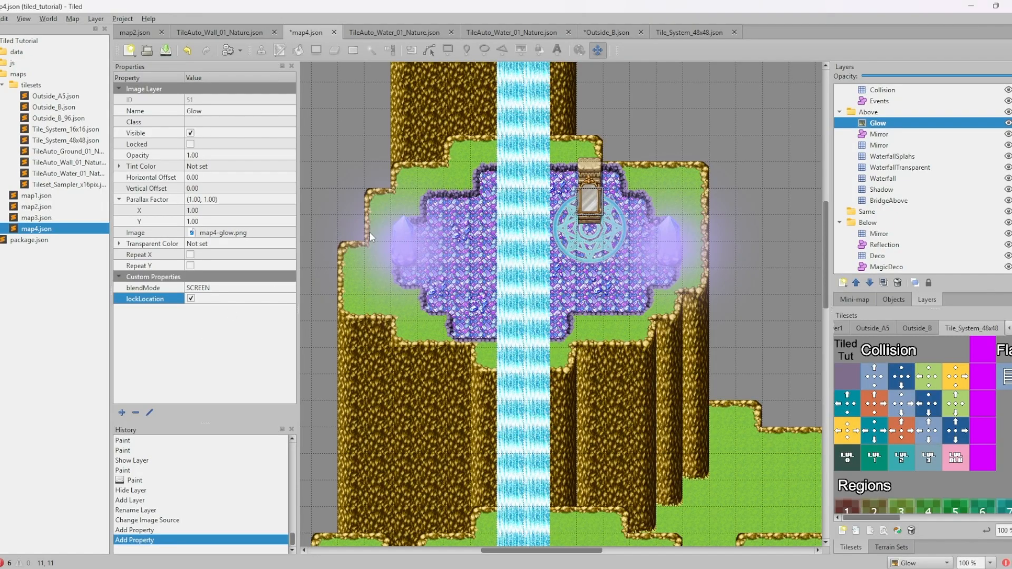
Save the map and check the crystal glow in the running RPG Maker MZ playtest
{"action": "middle_click_drag", "start_coordinate": [597, 303], "coordinate": [632, 365]}
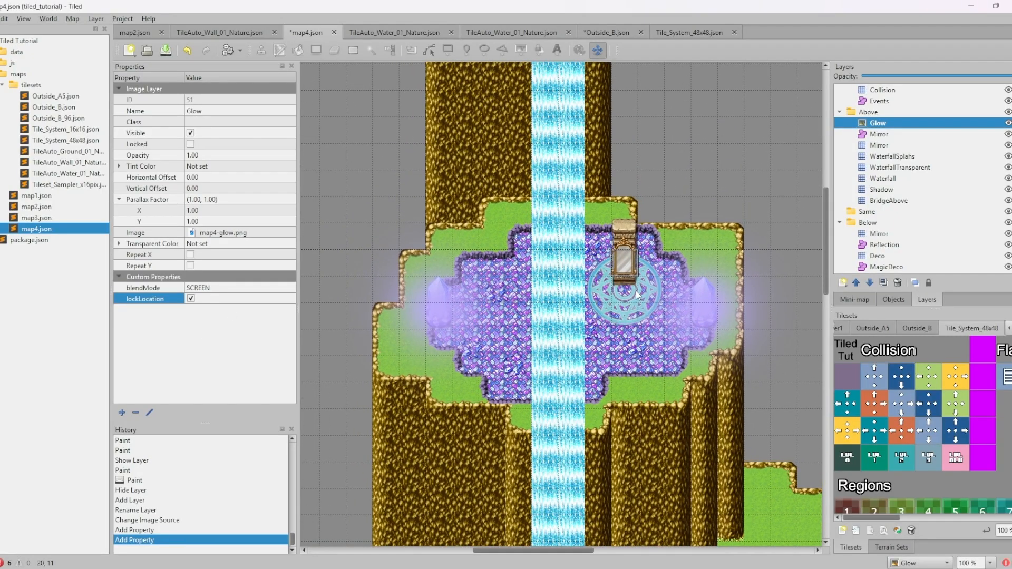
{"action": "middle_click_drag", "start_coordinate": [522, 316], "coordinate": [546, 332]}
{"action": "middle_click_drag", "start_coordinate": [615, 384], "coordinate": [544, 365]}
{"action": "key", "text": "ctrl+s"}
{"action": "mouse_move", "coordinate": [372, 551]}
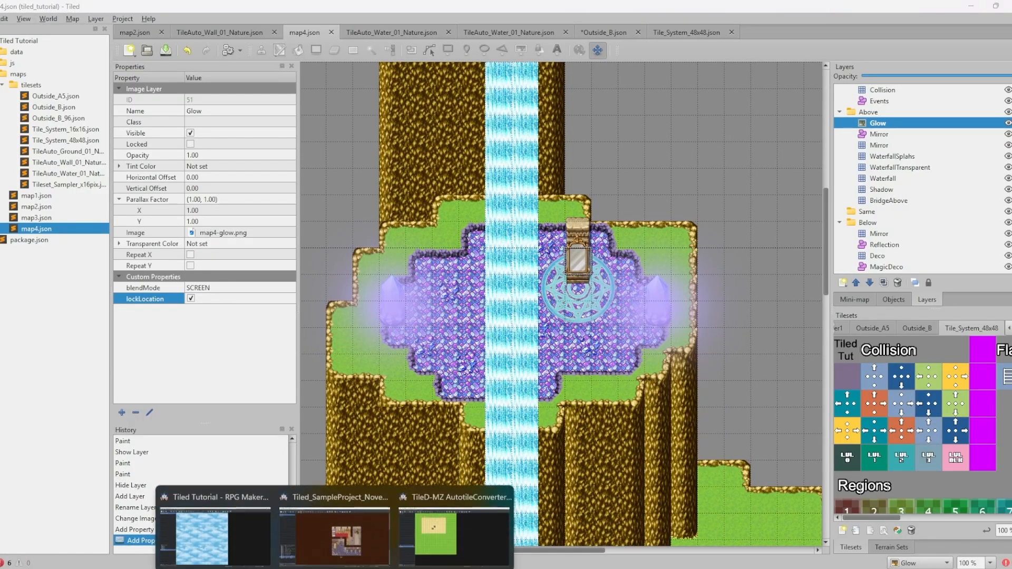
{"action": "left_click", "coordinate": [213, 538]}
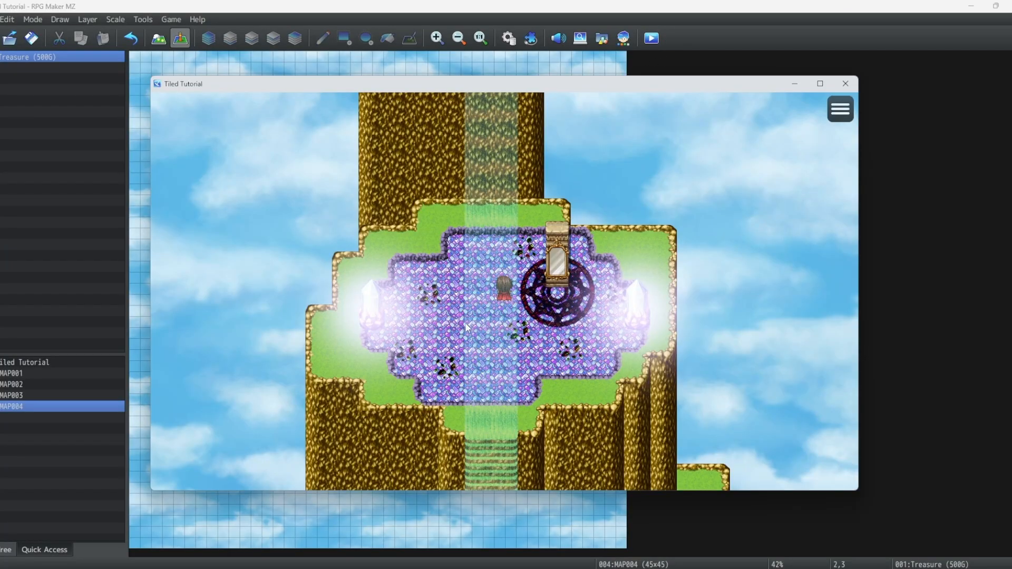
{"action": "left_click", "coordinate": [537, 341]}
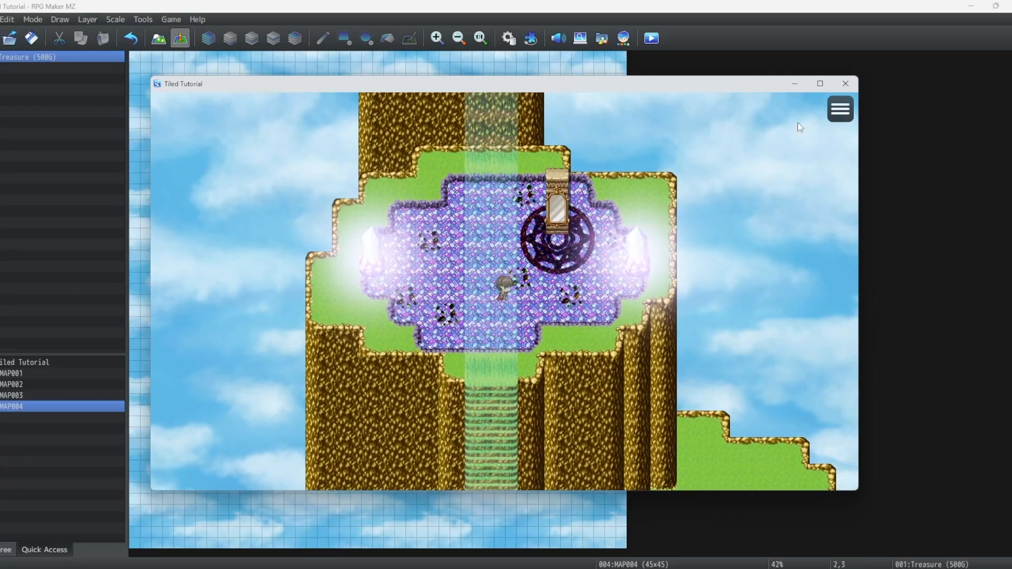
{"action": "left_click", "coordinate": [845, 83]}
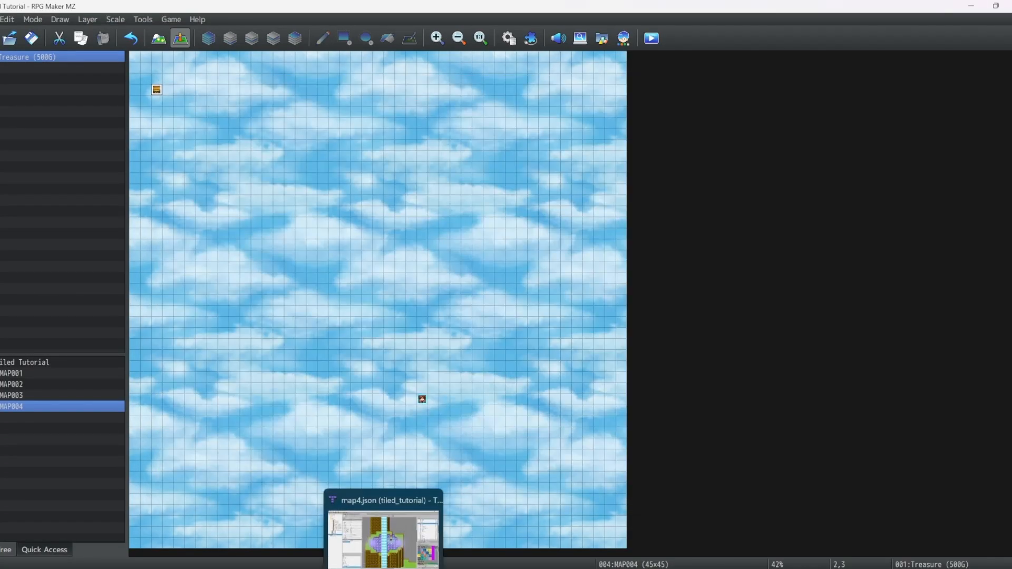
Switch to Photoshop, set the glow layer's opacity to 50% and re-export it as a PNG over the existing glow image
{"action": "left_click", "coordinate": [361, 567]}
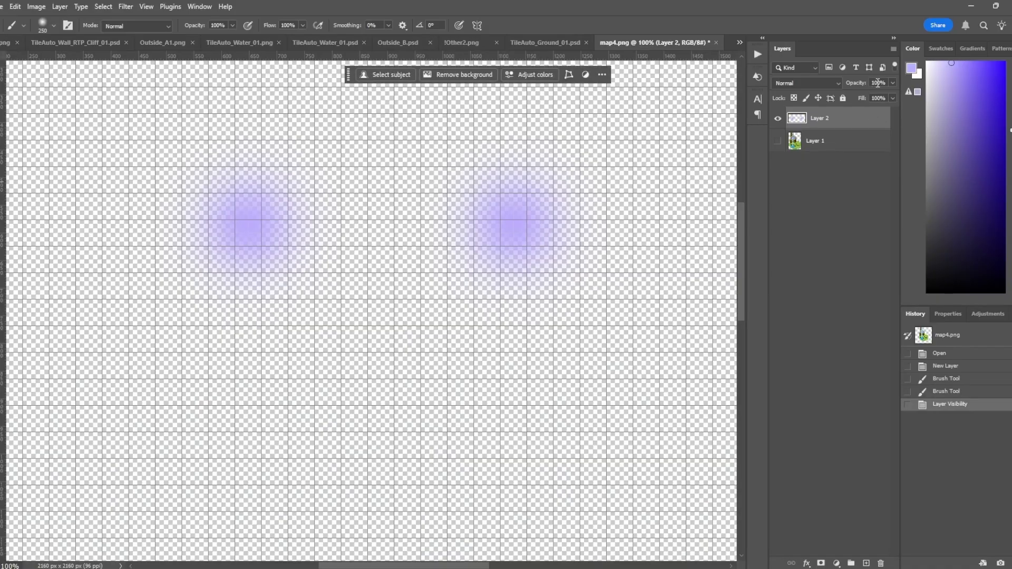
{"action": "type", "text": "5"}
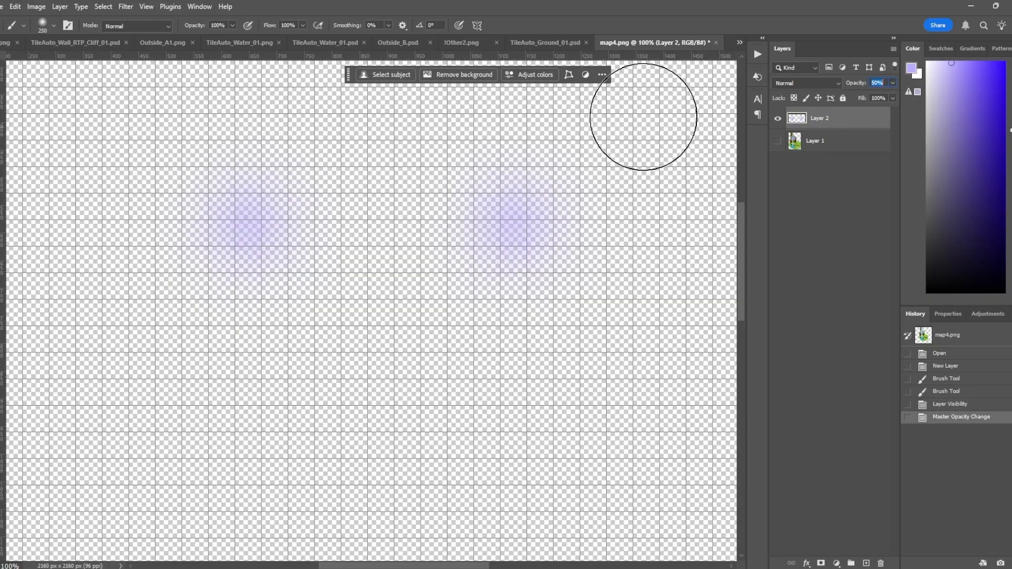
{"action": "left_click", "coordinate": [2, 7]}
{"action": "mouse_move", "coordinate": [72, 205]}
{"action": "left_click", "coordinate": [158, 201]}
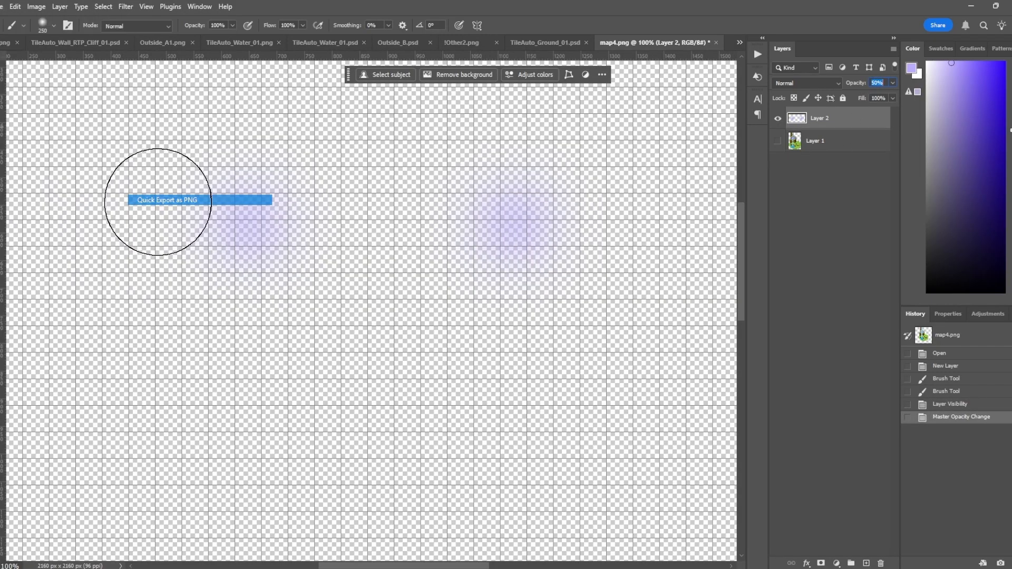
{"action": "double_click", "coordinate": [686, 311]}
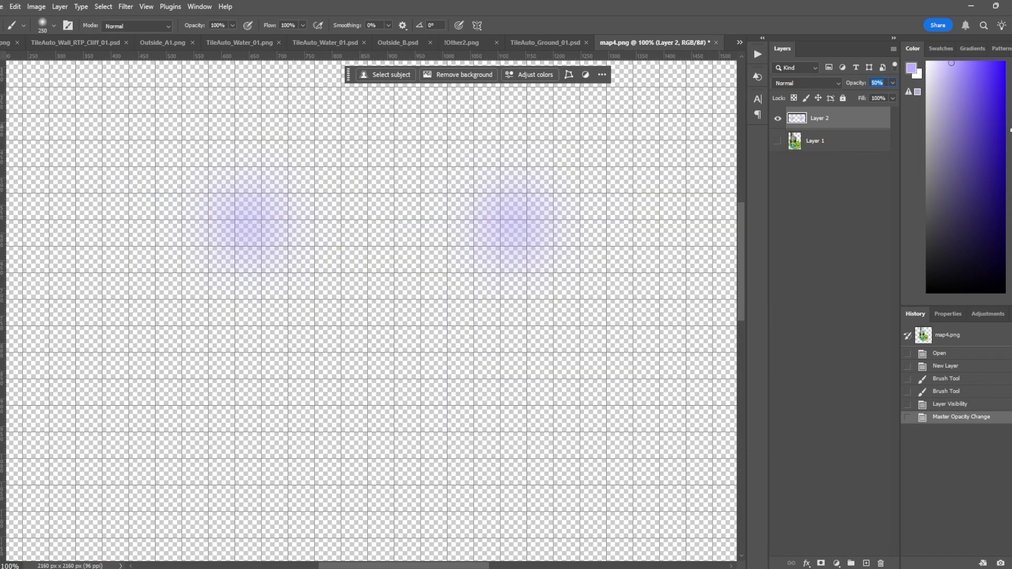
Switch back to Tiled and reload map4.json to refresh the glow image around the crystals
{"action": "key", "text": "alt+Tab"}
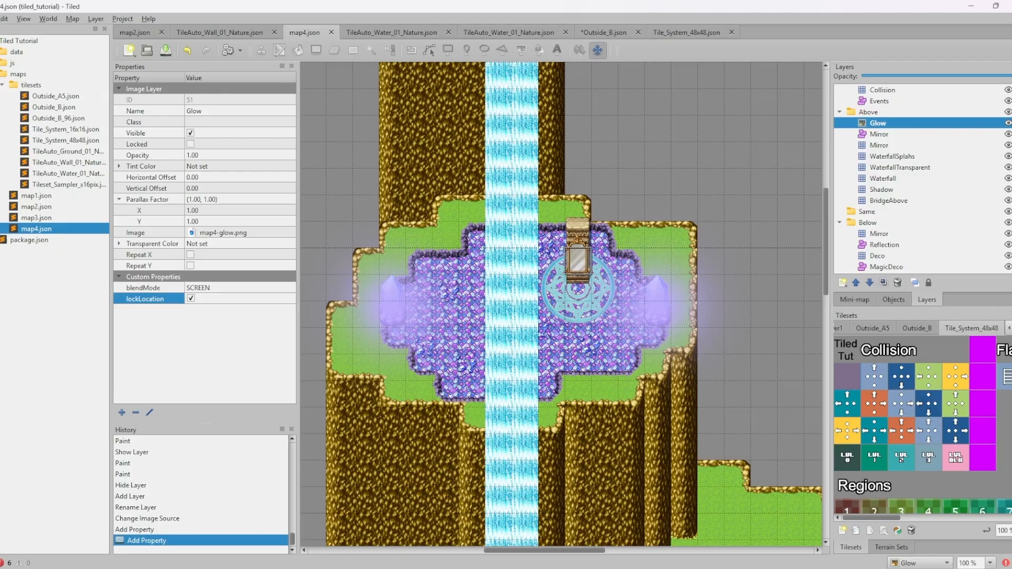
{"action": "left_click", "coordinate": [0, 18]}
{"action": "left_click", "coordinate": [49, 180]}
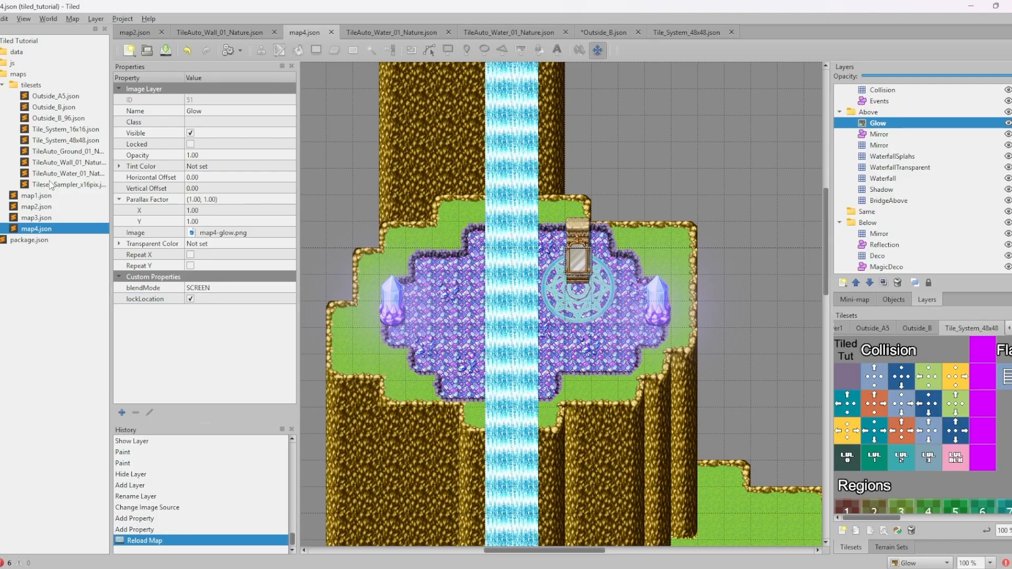
{"action": "scroll", "coordinate": [552, 324], "scroll_direction": "up", "scroll_amount": 1}
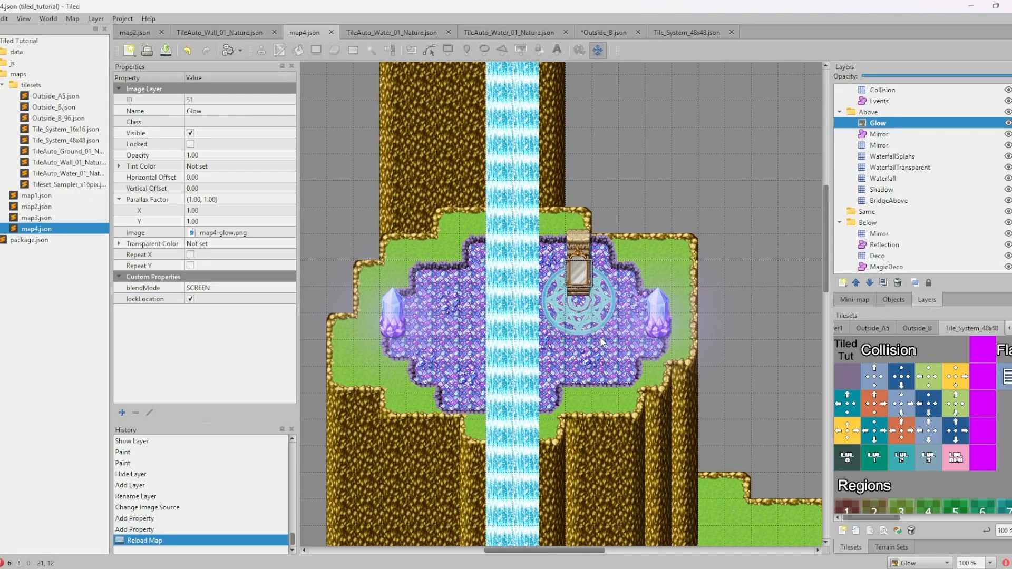
{"action": "scroll", "coordinate": [726, 283], "scroll_direction": "down", "scroll_amount": 2}
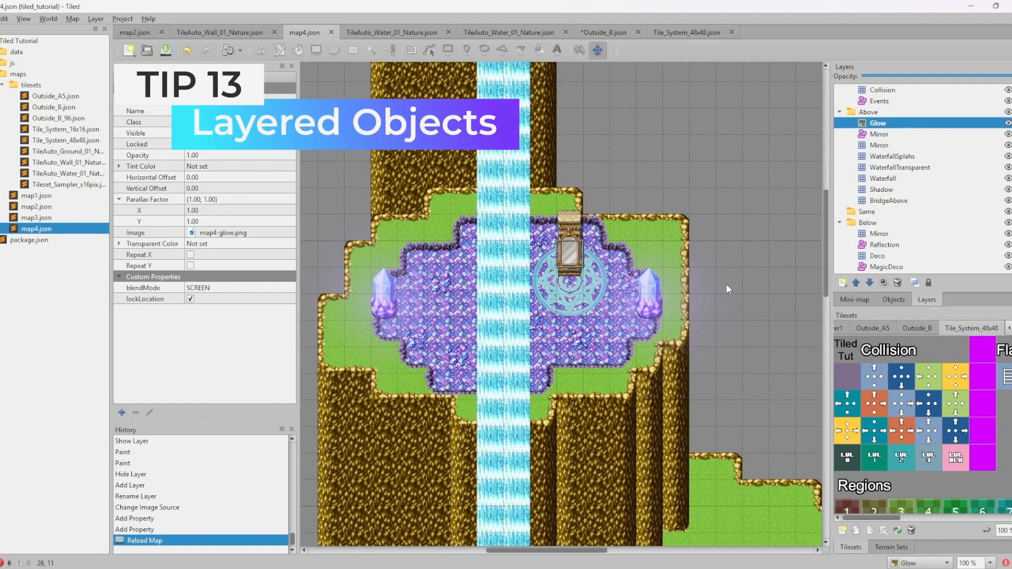
Add an object layer named SameDeco and place it inside the Same group
{"action": "left_click", "coordinate": [870, 213]}
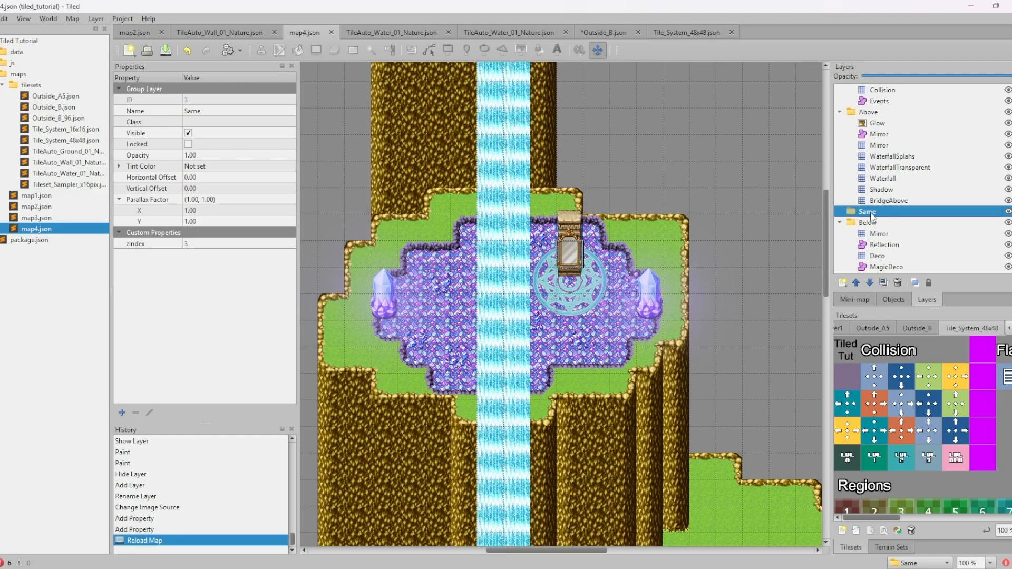
{"action": "left_click", "coordinate": [844, 283]}
{"action": "left_click", "coordinate": [857, 309]}
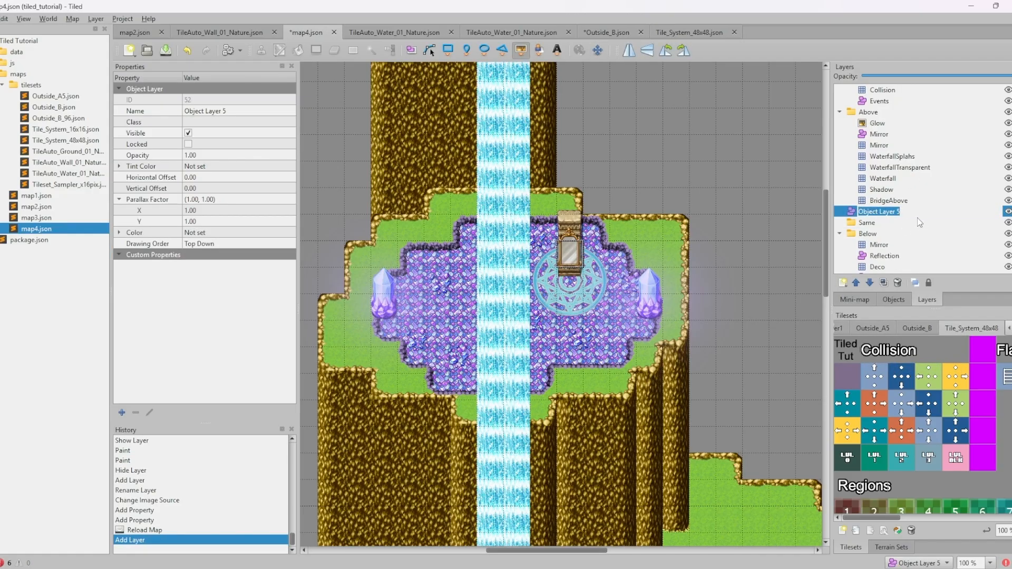
{"action": "type", "text": "SameDec"}
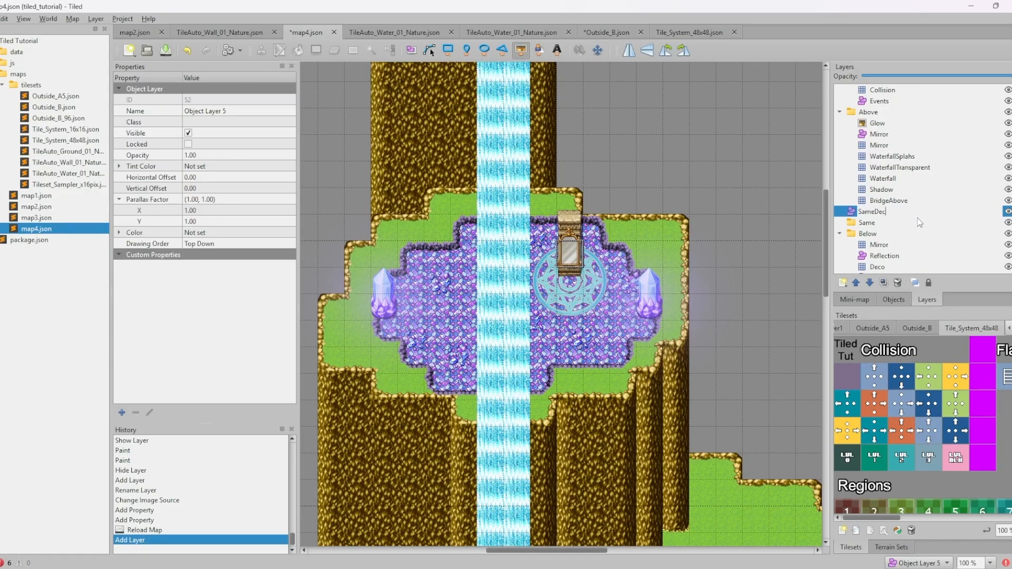
{"action": "type", "text": "o"}
{"action": "key", "text": "Return"}
{"action": "left_click_drag", "start_coordinate": [896, 211], "coordinate": [896, 223]}
Add an int custom property named priority with the value 1 to the SameDeco layer
{"action": "right_click", "coordinate": [194, 291]}
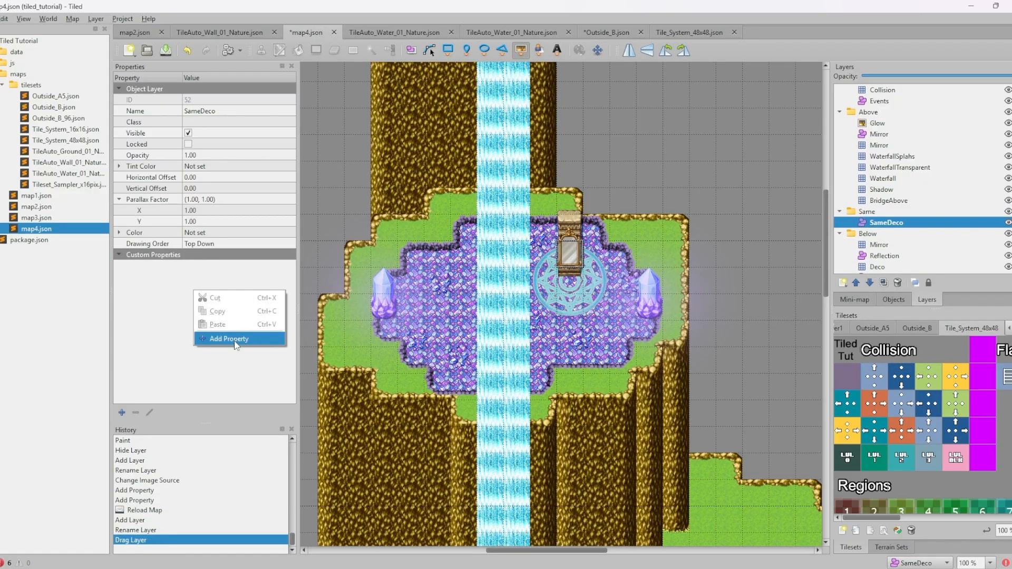
{"action": "left_click", "coordinate": [236, 339]}
{"action": "type", "text": "pri"}
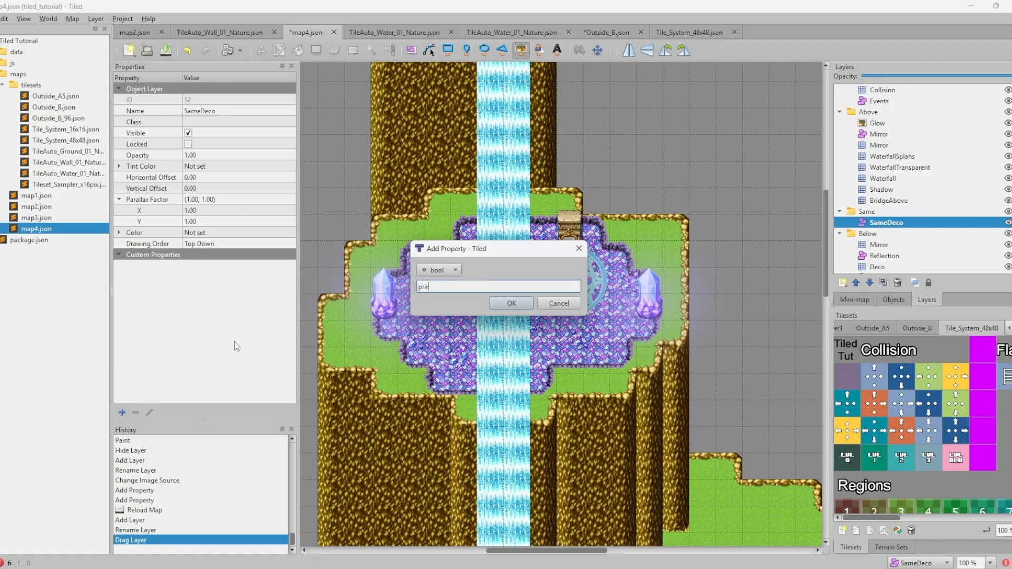
{"action": "type", "text": "ority"}
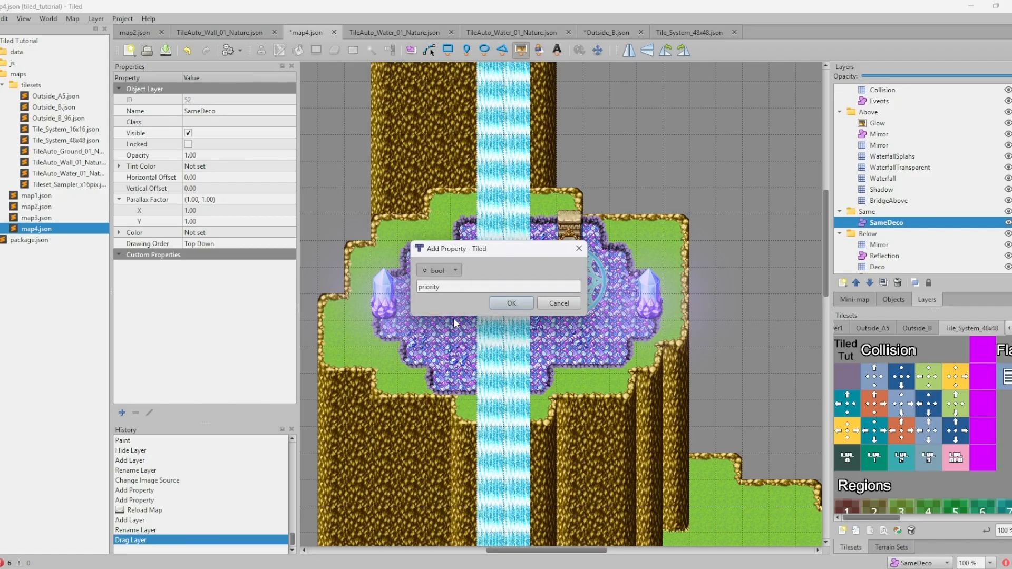
{"action": "left_click", "coordinate": [511, 303]}
{"action": "type", "text": "1"}
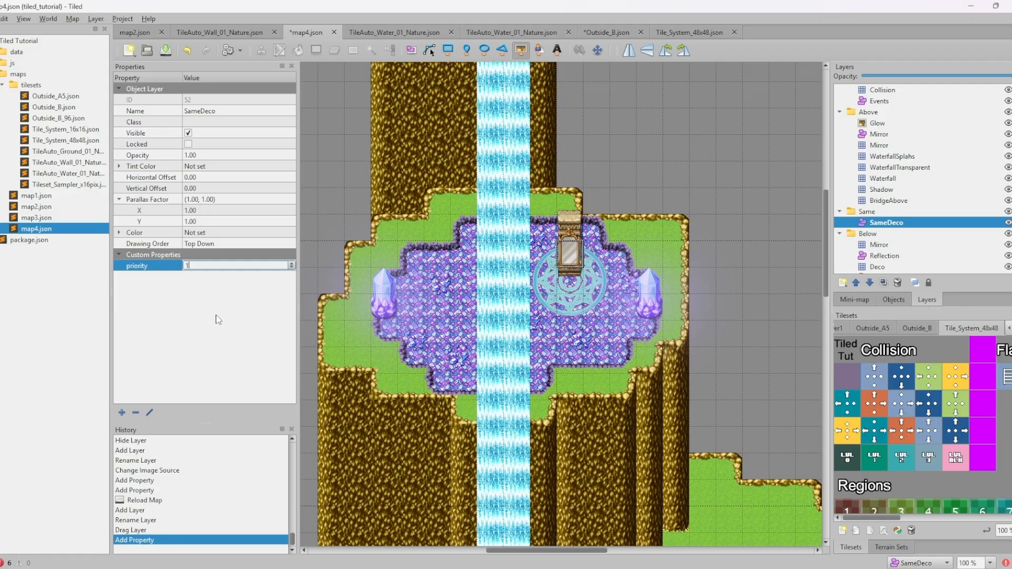
{"action": "left_click", "coordinate": [218, 319]}
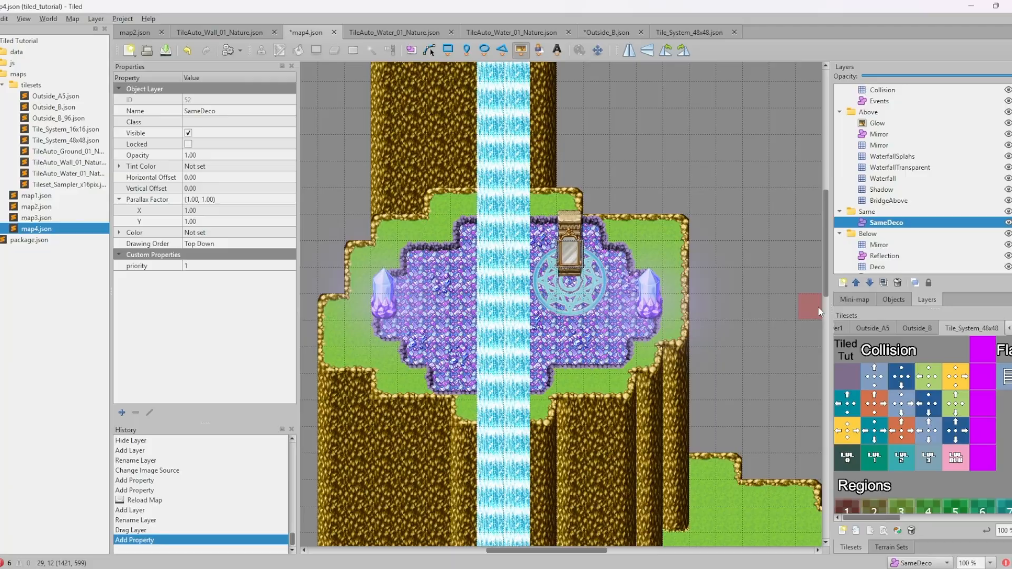
Place seven small crystal clusters from the Outside_B tileset on the SameDeco layer around the edge of the purple crystal floor
{"action": "left_click", "coordinate": [894, 299]}
{"action": "left_click", "coordinate": [840, 136]}
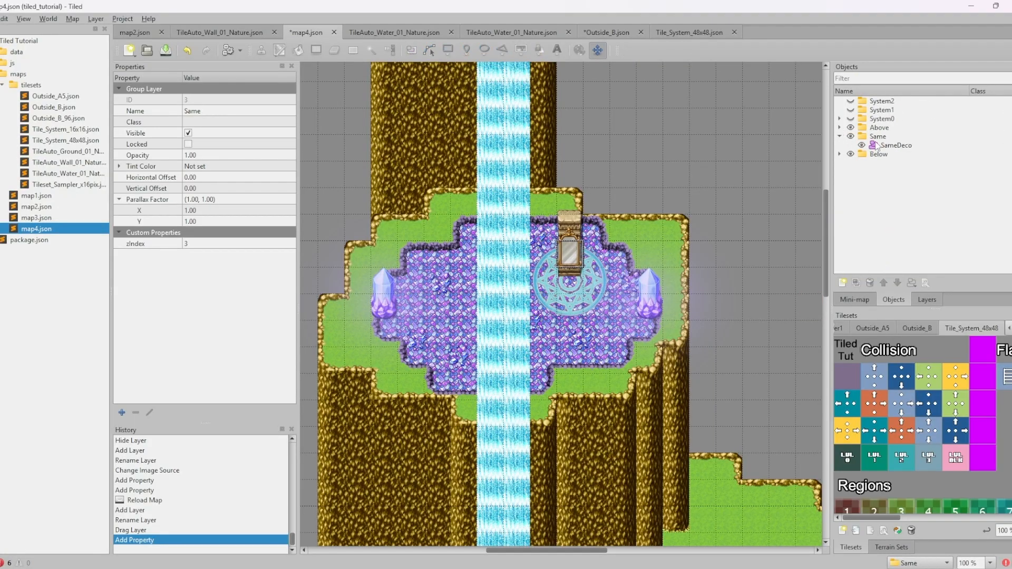
{"action": "left_click", "coordinate": [877, 145]}
{"action": "left_click", "coordinate": [918, 328]}
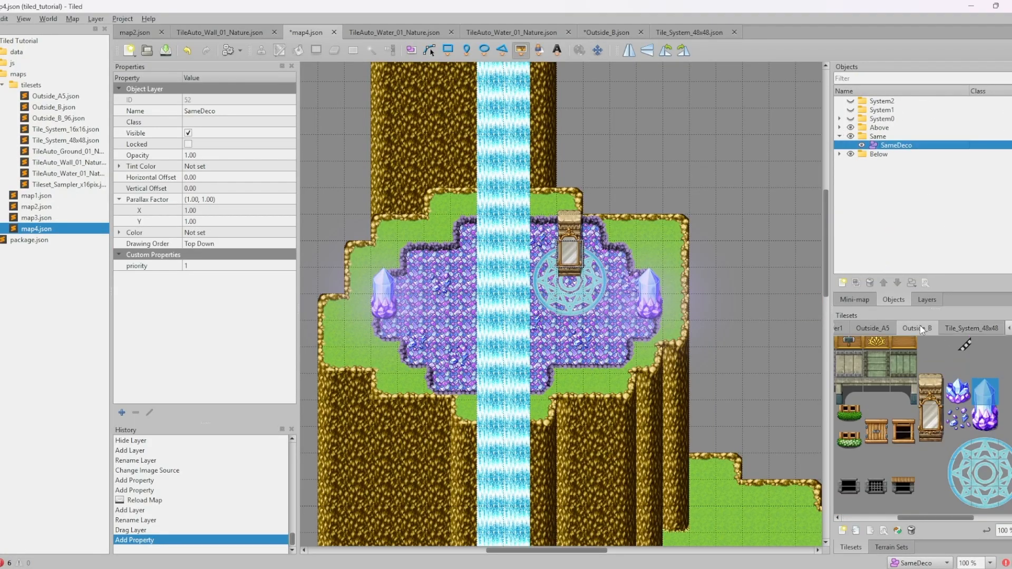
{"action": "left_click", "coordinate": [966, 393]}
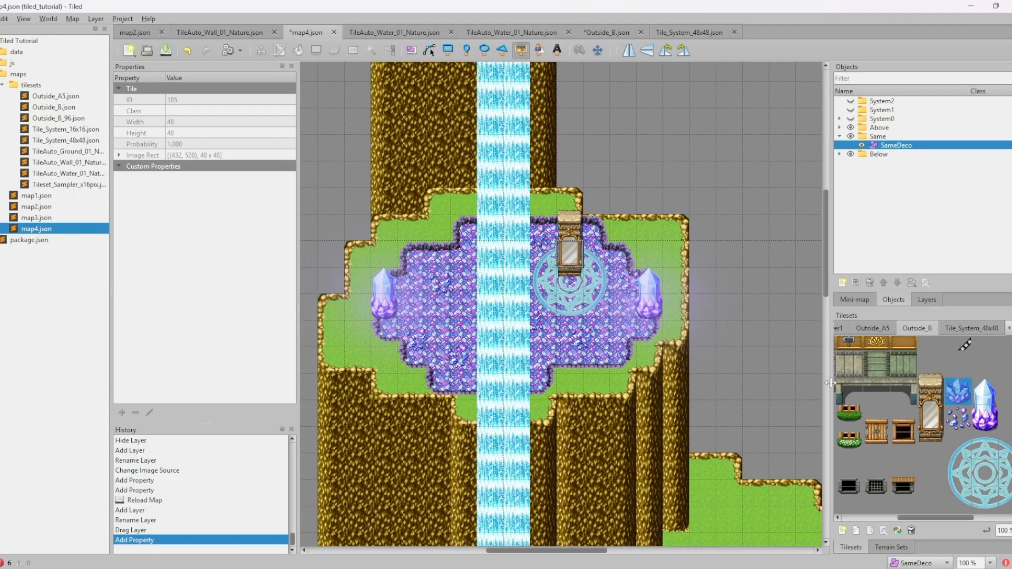
{"action": "left_click", "coordinate": [638, 264]}
{"action": "left_click", "coordinate": [544, 216]}
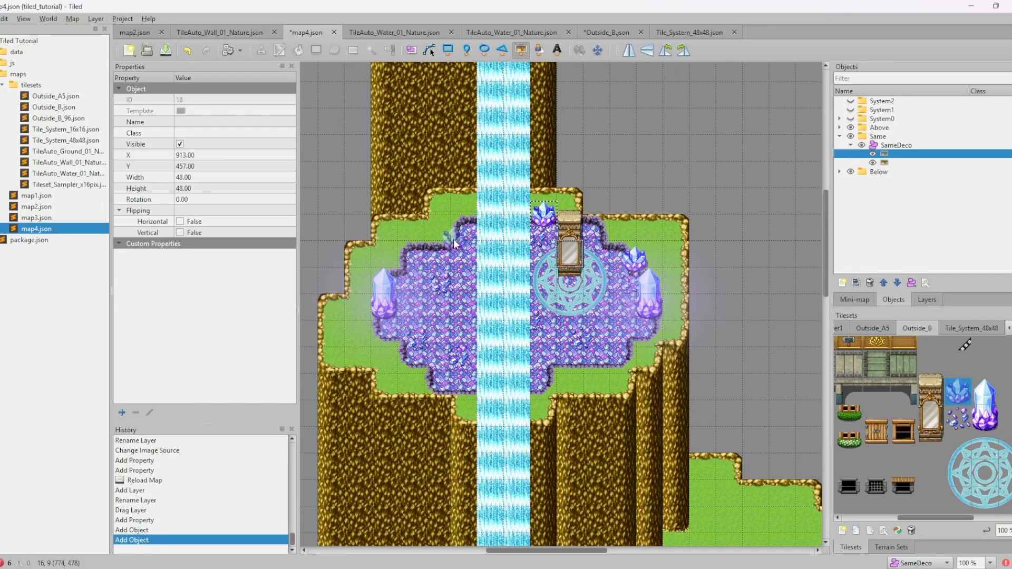
{"action": "left_click", "coordinate": [452, 239]}
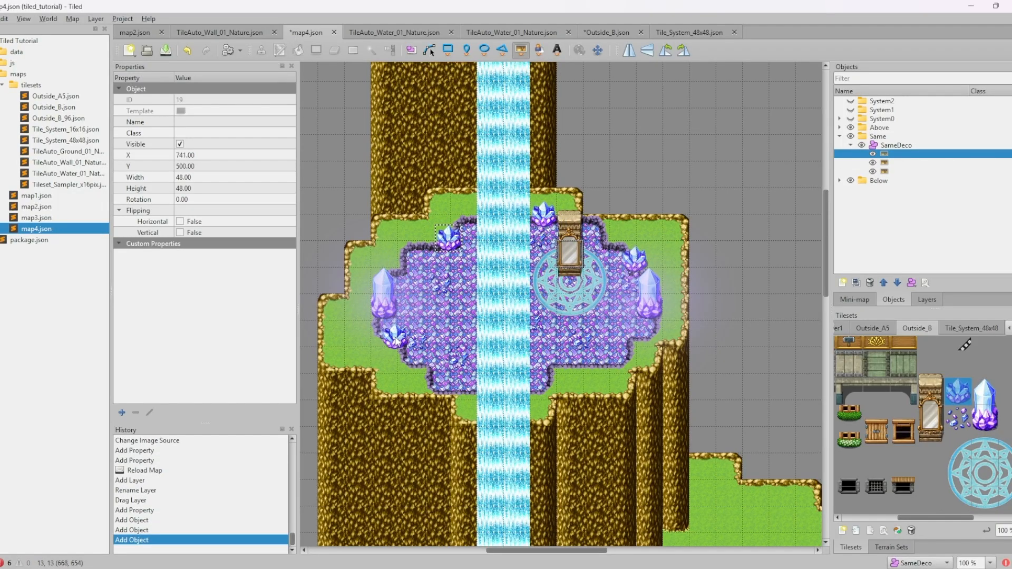
{"action": "left_click", "coordinate": [395, 342]}
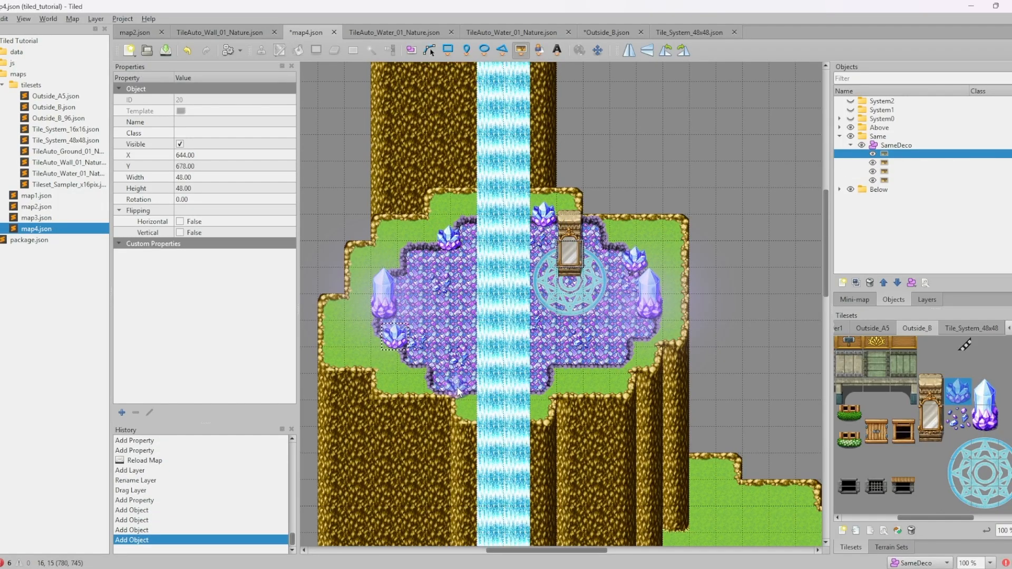
{"action": "left_click", "coordinate": [554, 371]}
{"action": "left_click", "coordinate": [633, 353]}
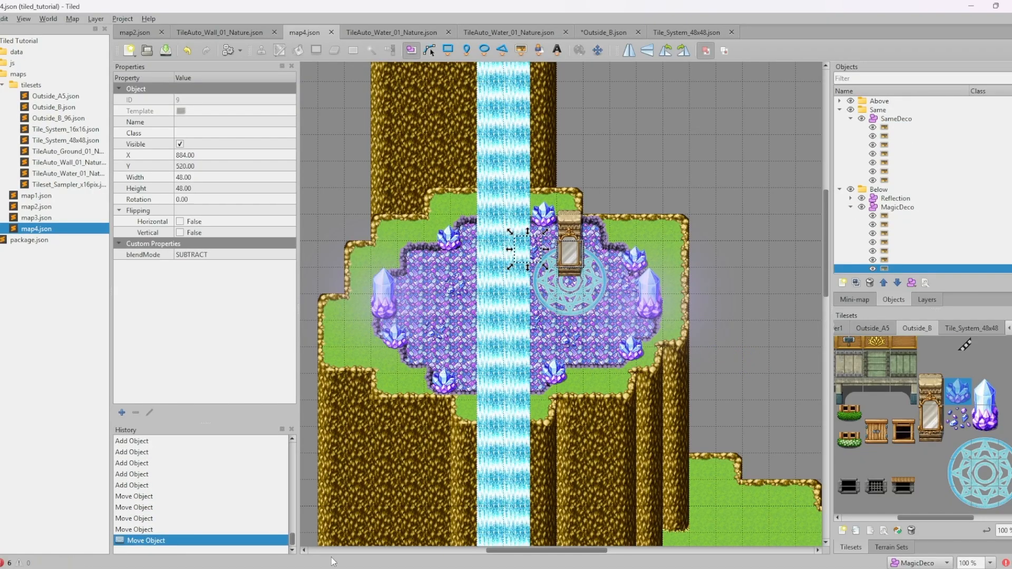
Switch to RPG Maker MZ, playtest the map by walking the character around the small crystals, and close the test window
{"action": "left_click", "coordinate": [433, 559]}
{"action": "left_click", "coordinate": [659, 39]}
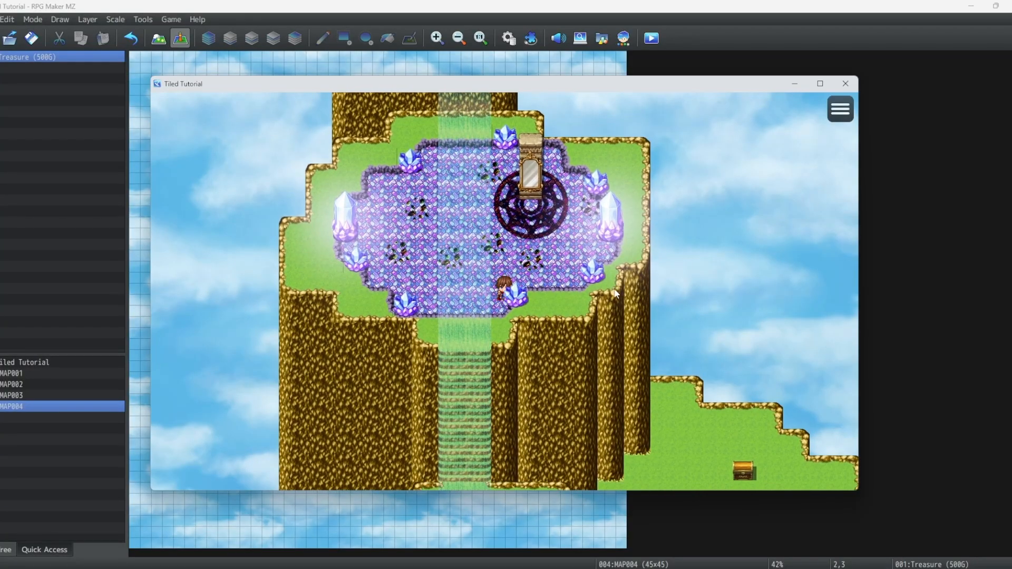
{"action": "key", "text": "Down"}
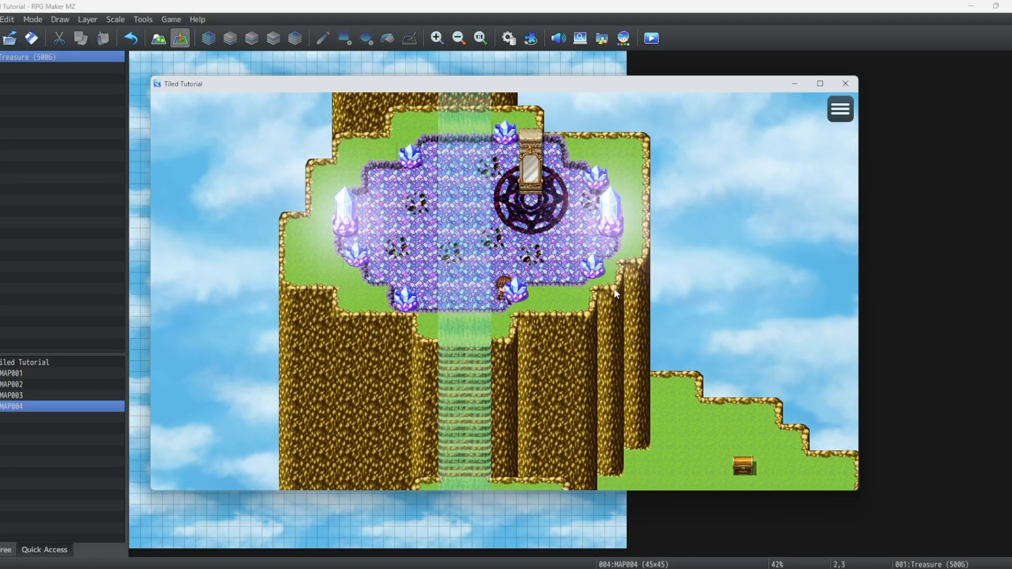
{"action": "key", "text": "Right"}
{"action": "key", "text": "Up"}
{"action": "key", "text": "Right"}
{"action": "key", "text": "Right"}
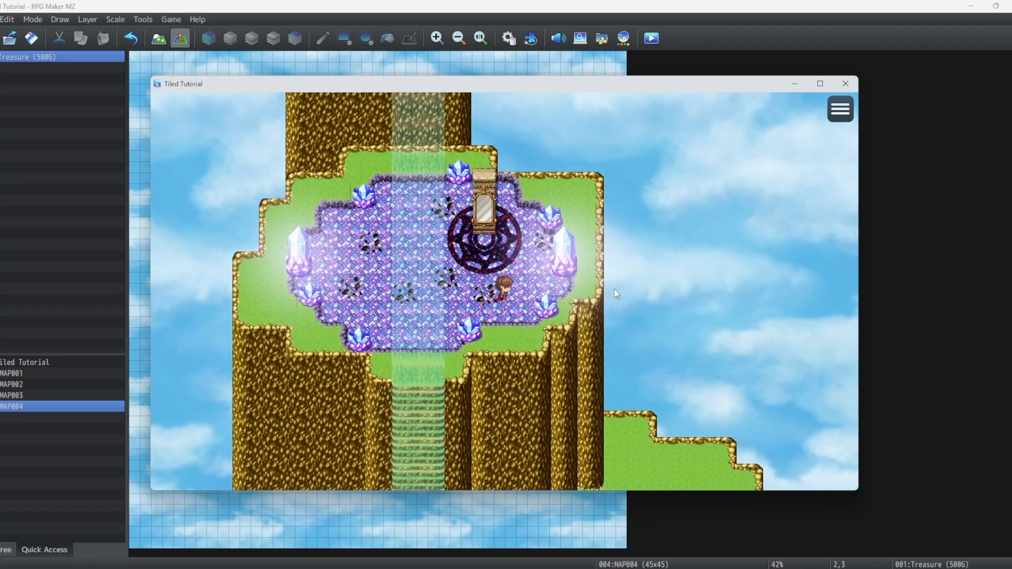
{"action": "key", "text": "Up"}
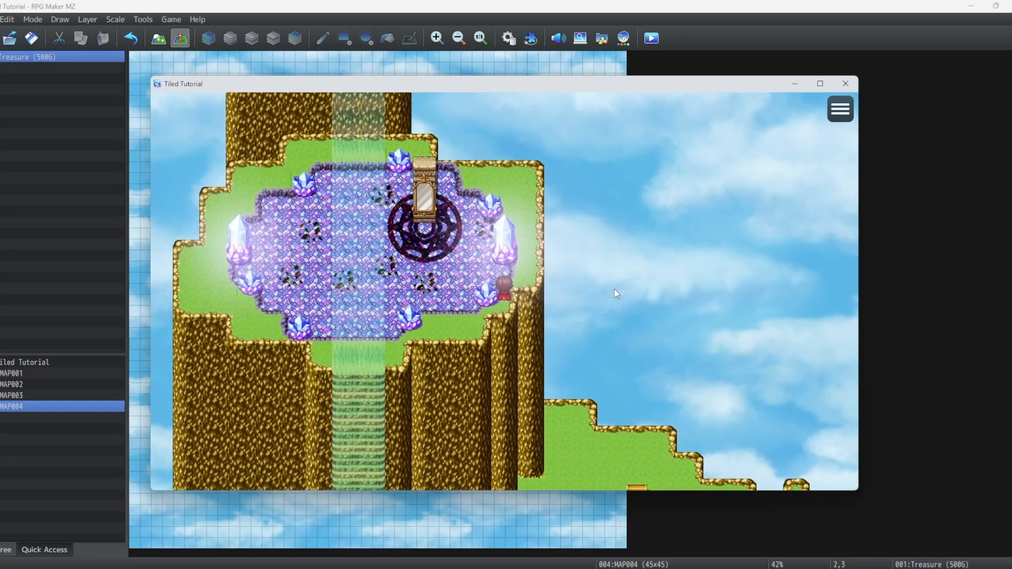
{"action": "key", "text": "Up"}
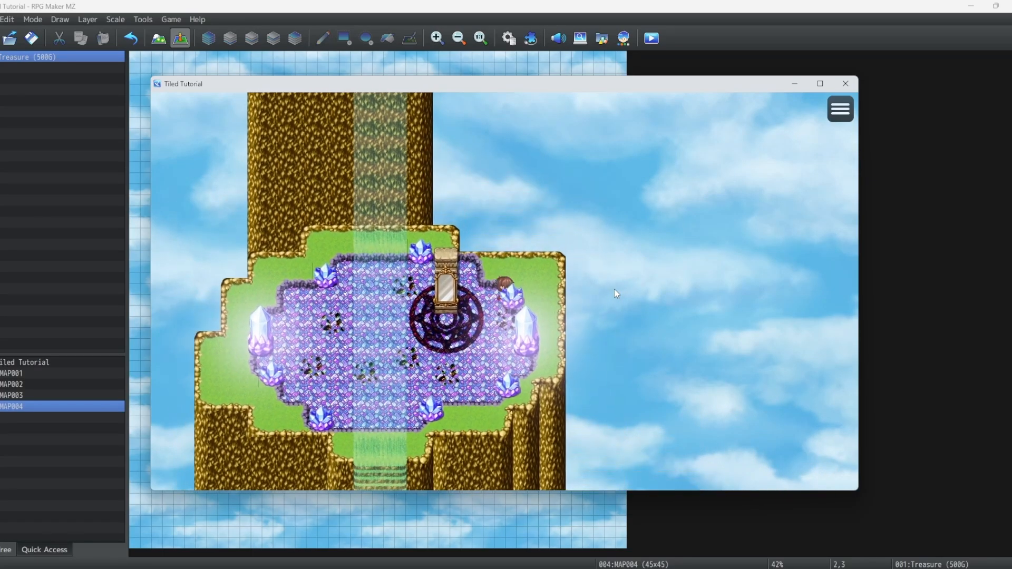
{"action": "key", "text": "Left"}
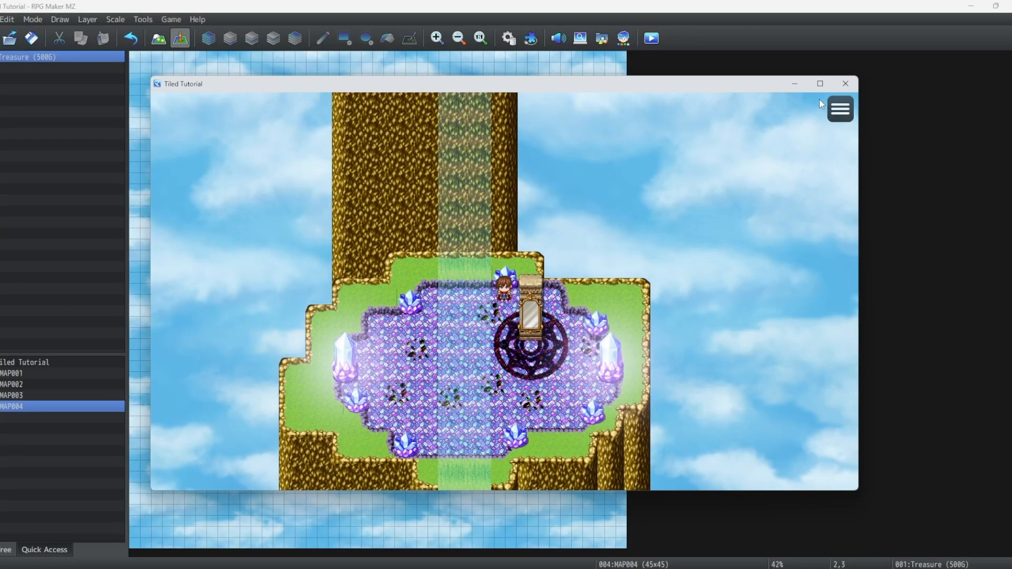
{"action": "left_click", "coordinate": [846, 84]}
Switch back to Tiled, pick a directional collision tile from Tile_System_48x48 and select the Levels layer in the System2 group
{"action": "key", "text": "alt+Tab"}
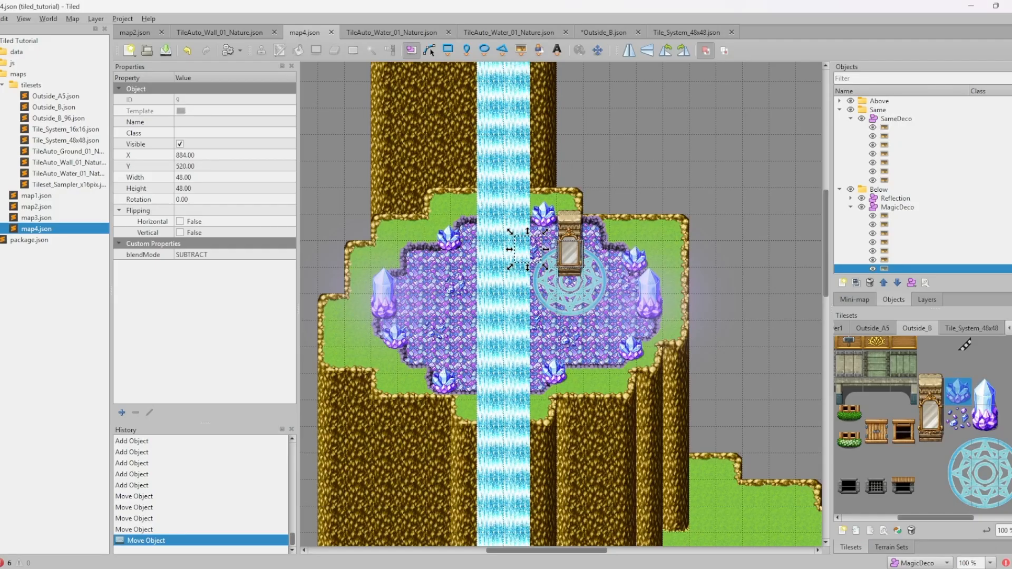
{"action": "left_click", "coordinate": [955, 328]}
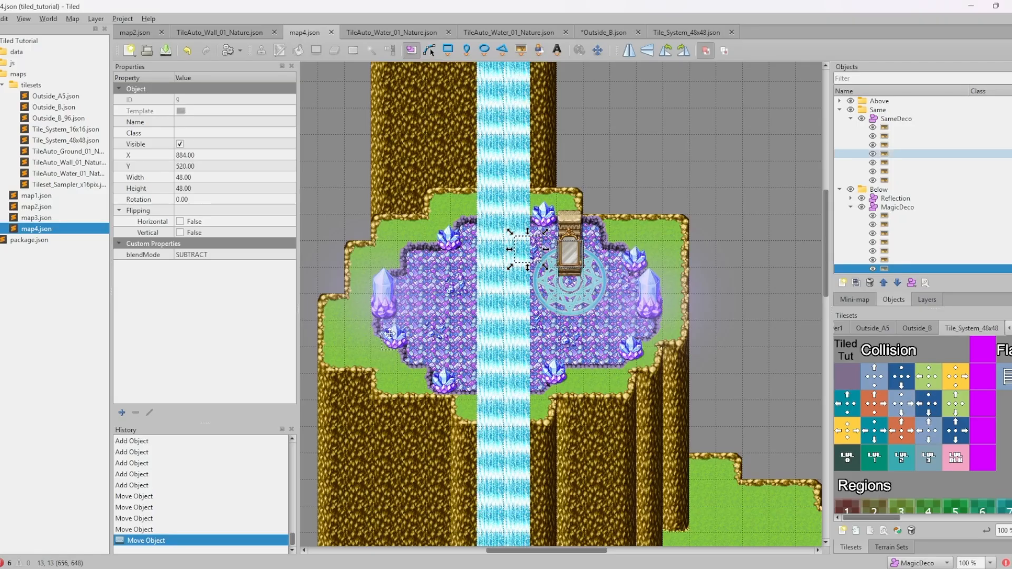
{"action": "left_click", "coordinate": [899, 415]}
{"action": "left_click", "coordinate": [899, 415]}
{"action": "left_click", "coordinate": [911, 428]}
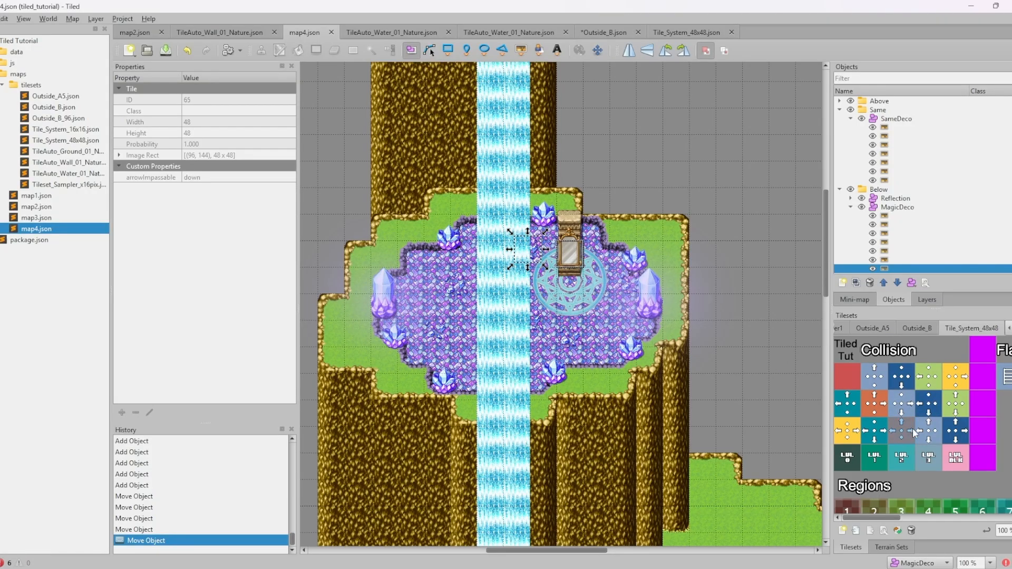
{"action": "left_click", "coordinate": [925, 384]}
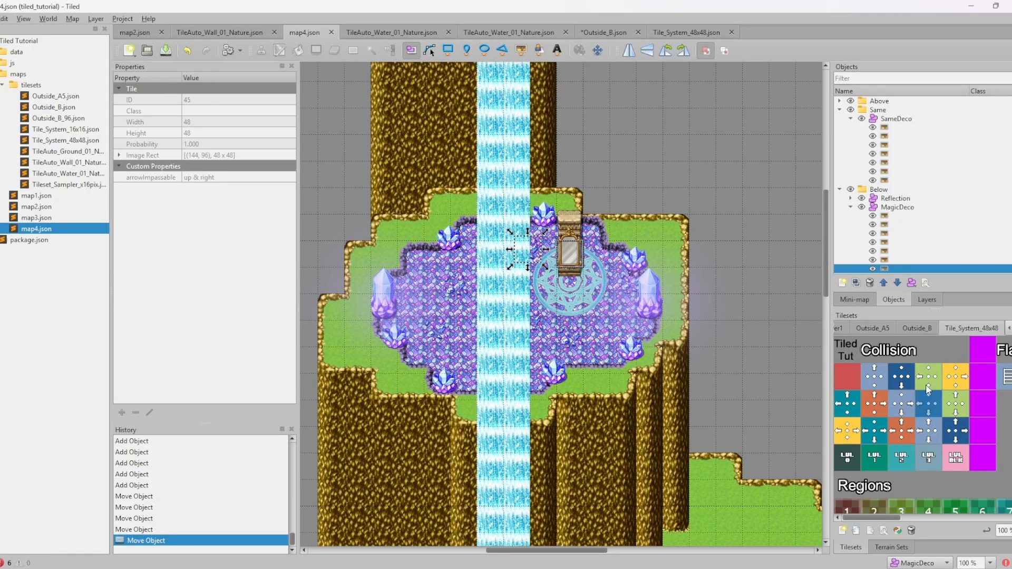
{"action": "left_click", "coordinate": [928, 301]}
{"action": "left_click", "coordinate": [879, 100]}
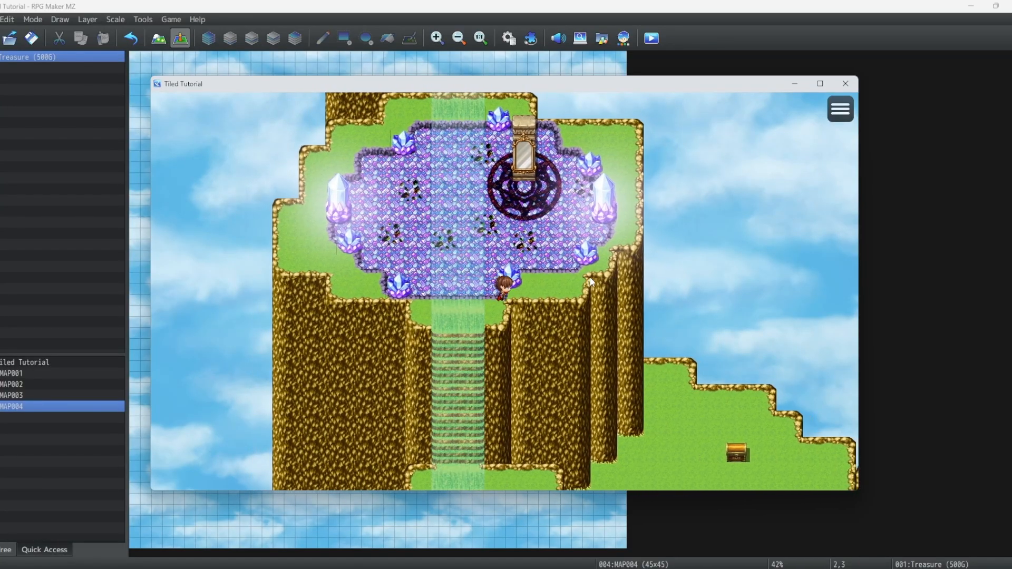
Playtest the map in RPG Maker MZ, walking against the small crystals to check from which sides they block the character
{"action": "key", "text": "Right"}
{"action": "key", "text": "Up"}
{"action": "key", "text": "Right"}
{"action": "key", "text": "Left"}
{"action": "key", "text": "Up"}
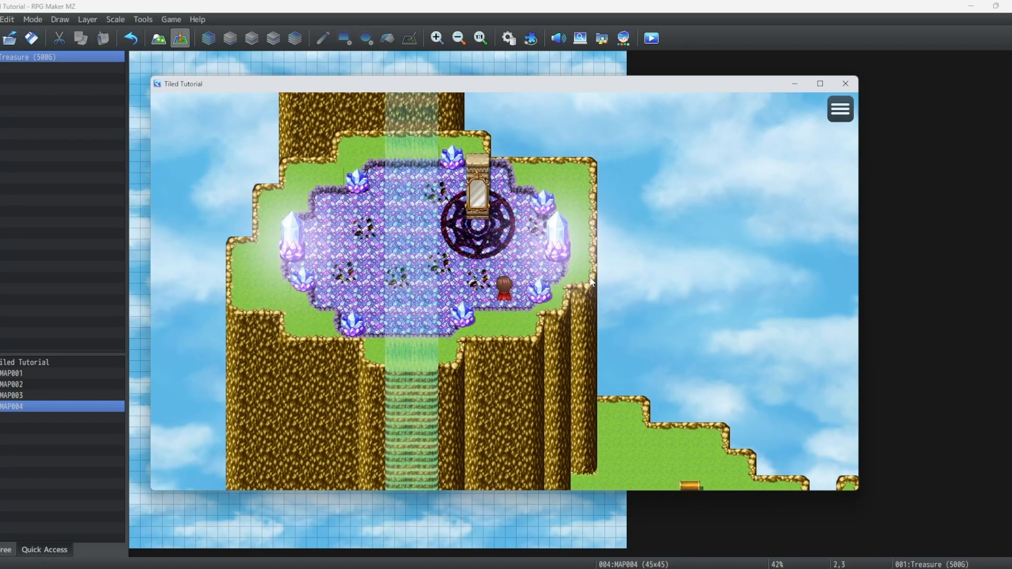
{"action": "key", "text": "Right"}
{"action": "key", "text": "Down"}
{"action": "key", "text": "Right"}
{"action": "key", "text": "Left"}
{"action": "key", "text": "Left"}
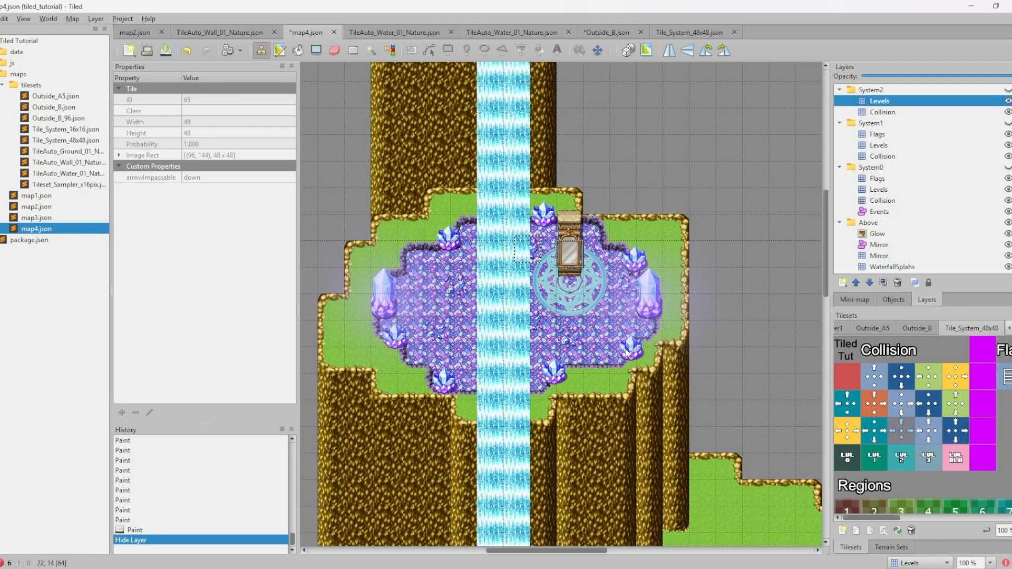
Save map4.json and open map3.json
{"action": "key", "text": "ctrl+s"}
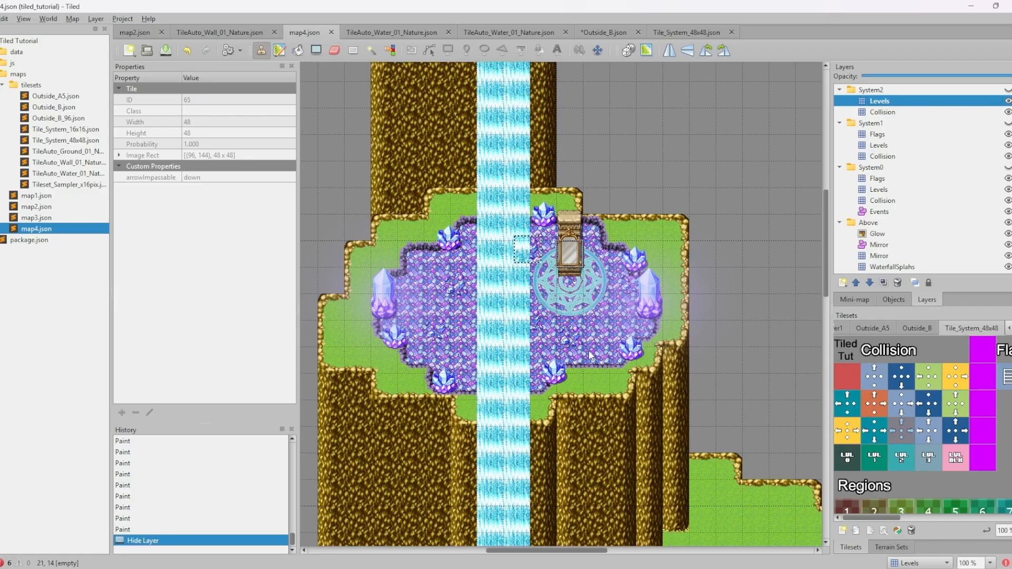
{"action": "left_click", "coordinate": [45, 221]}
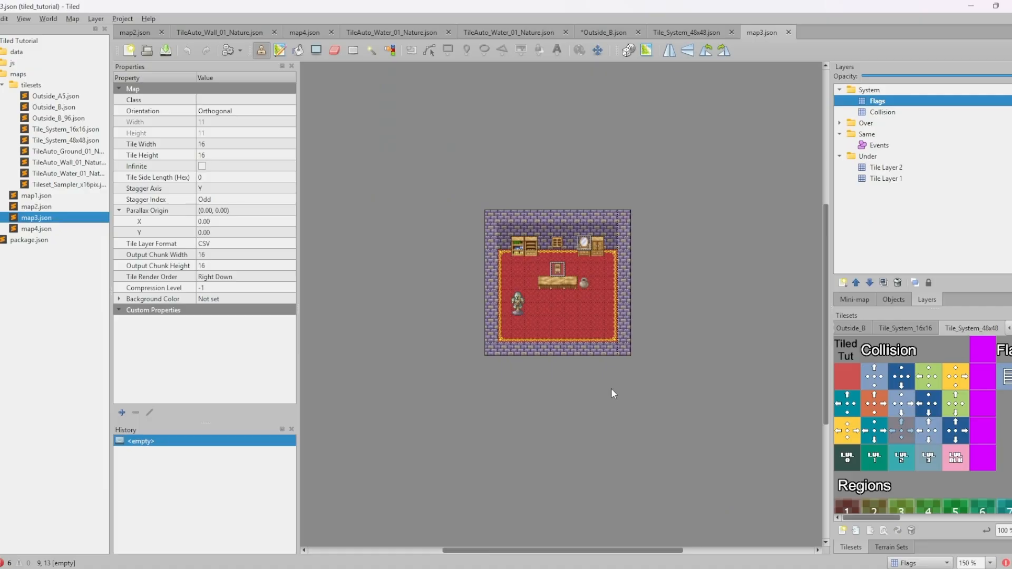
Examine the Tile_System_16x16 and Tileset_Sampler_x16pix tilesets and the room layout of map3.json
{"action": "left_click", "coordinate": [908, 329]}
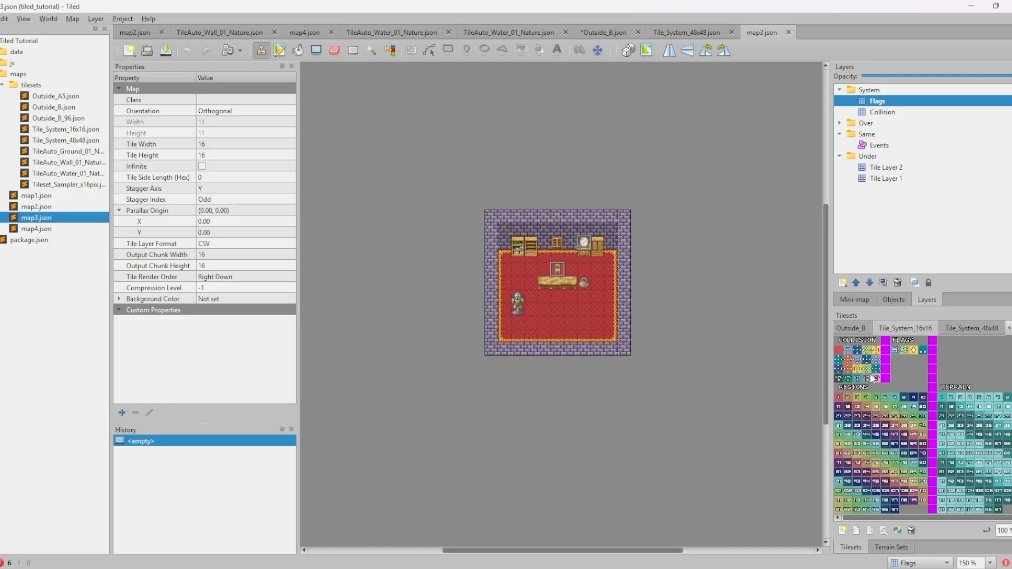
{"action": "left_click", "coordinate": [1009, 328]}
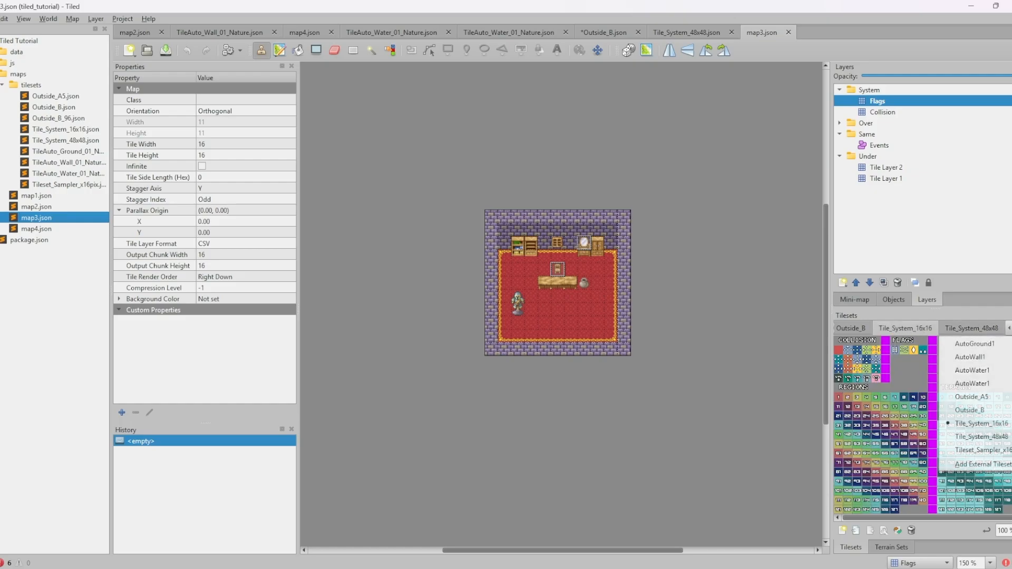
{"action": "left_click", "coordinate": [1004, 453]}
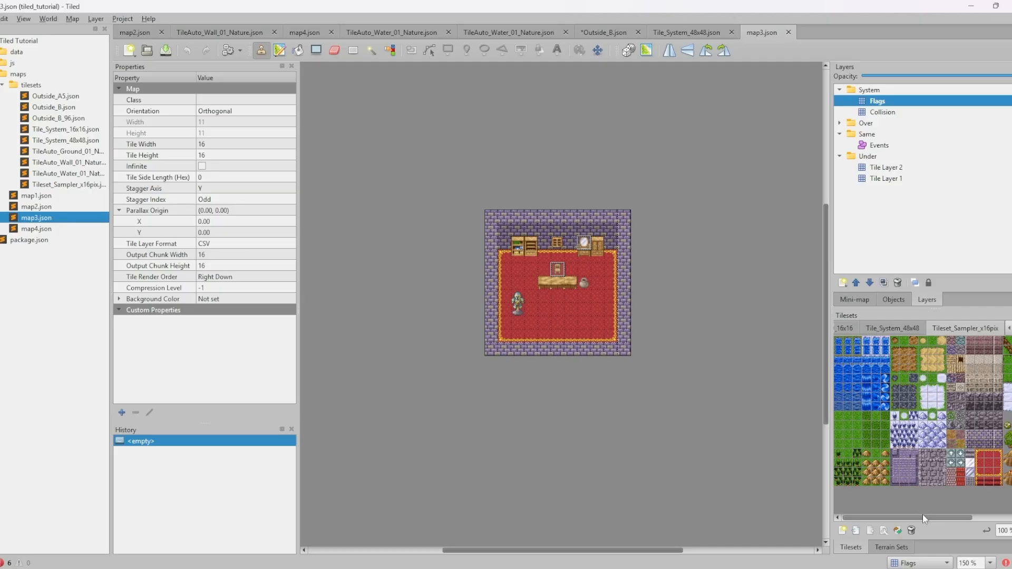
{"action": "mouse_move", "coordinate": [923, 516]}
{"action": "left_mouse_down"}
{"action": "mouse_move", "coordinate": [1000, 517]}
{"action": "mouse_move", "coordinate": [917, 515]}
{"action": "left_mouse_up"}
{"action": "scroll", "coordinate": [595, 288], "scroll_direction": "up", "scroll_amount": 2, "text": "ctrl"}
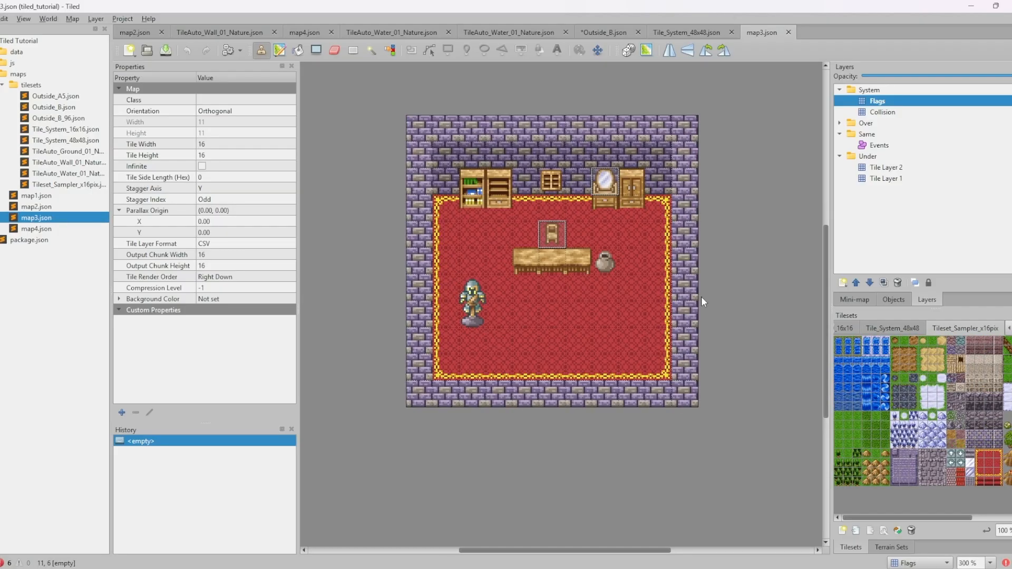
Inspect the properties of the NPC and xfer event objects in map3.json and compare the mirror's placement with map4.json
{"action": "left_click", "coordinate": [1011, 89]}
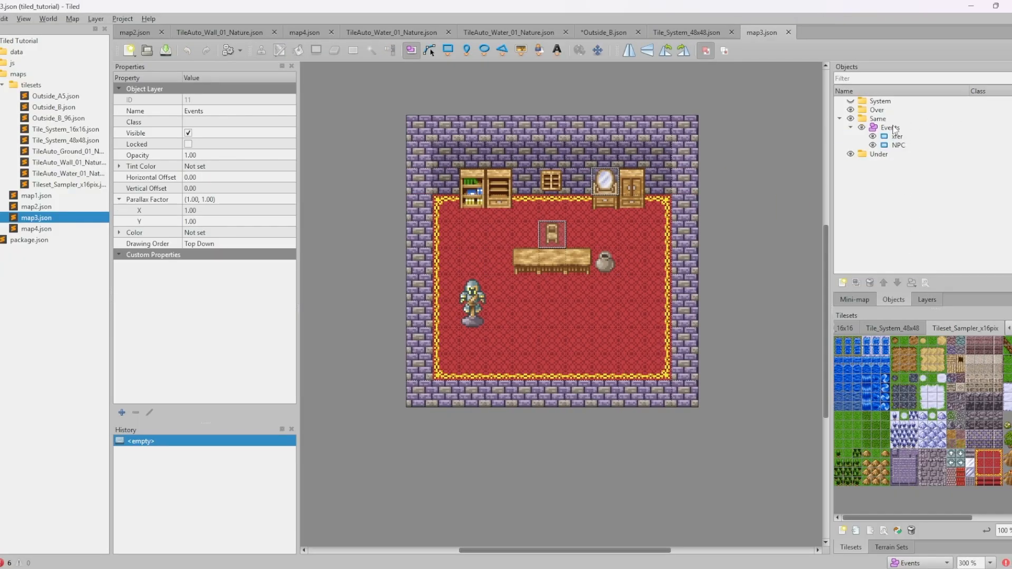
{"action": "left_click", "coordinate": [898, 146]}
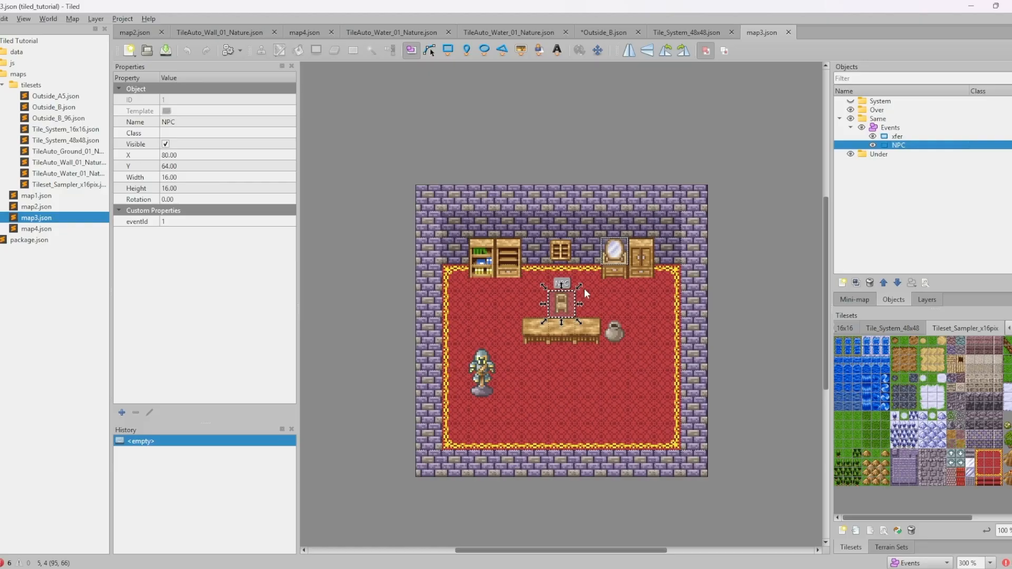
{"action": "left_click", "coordinate": [896, 136]}
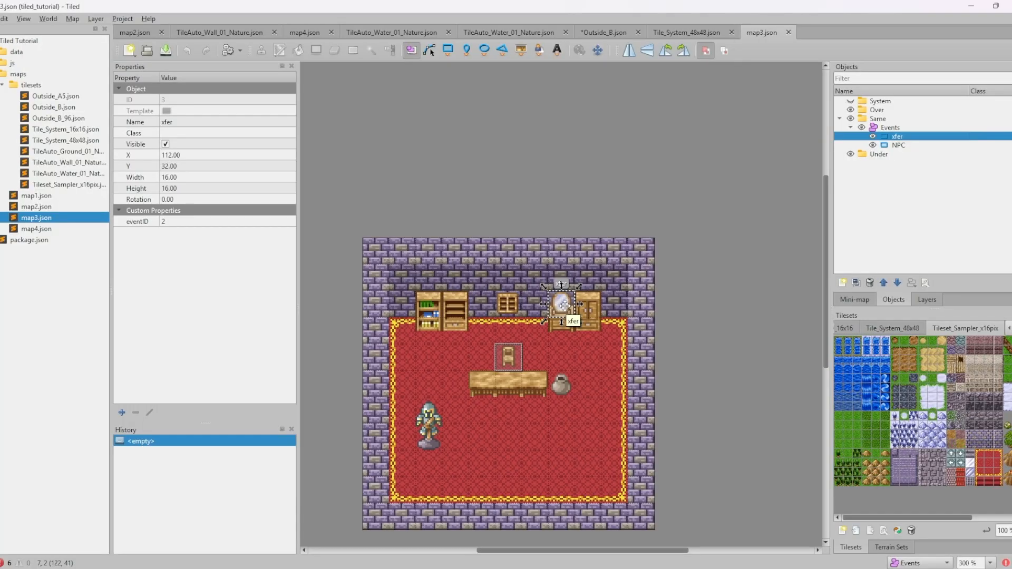
{"action": "double_click", "coordinate": [61, 230]}
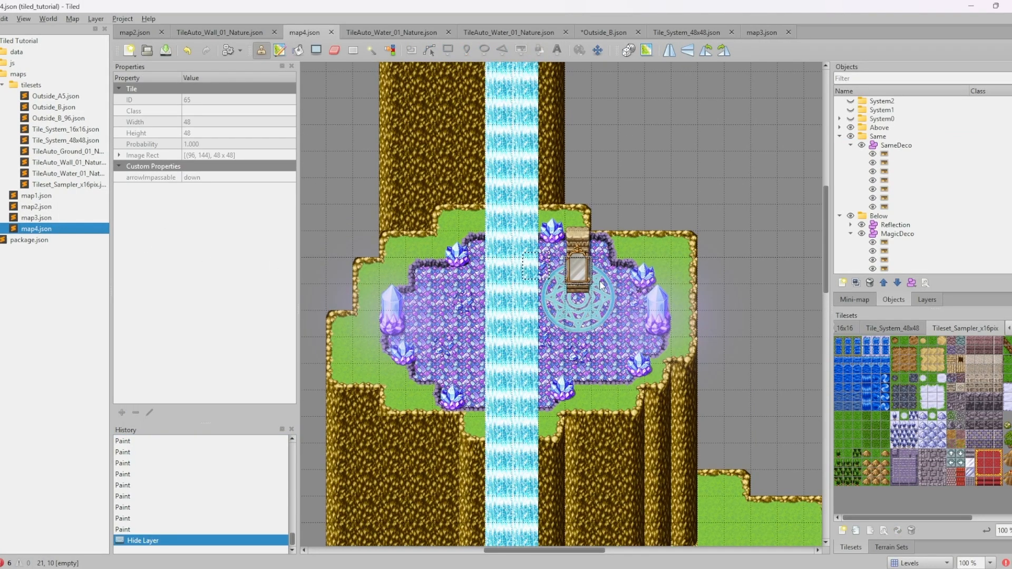
{"action": "double_click", "coordinate": [56, 217]}
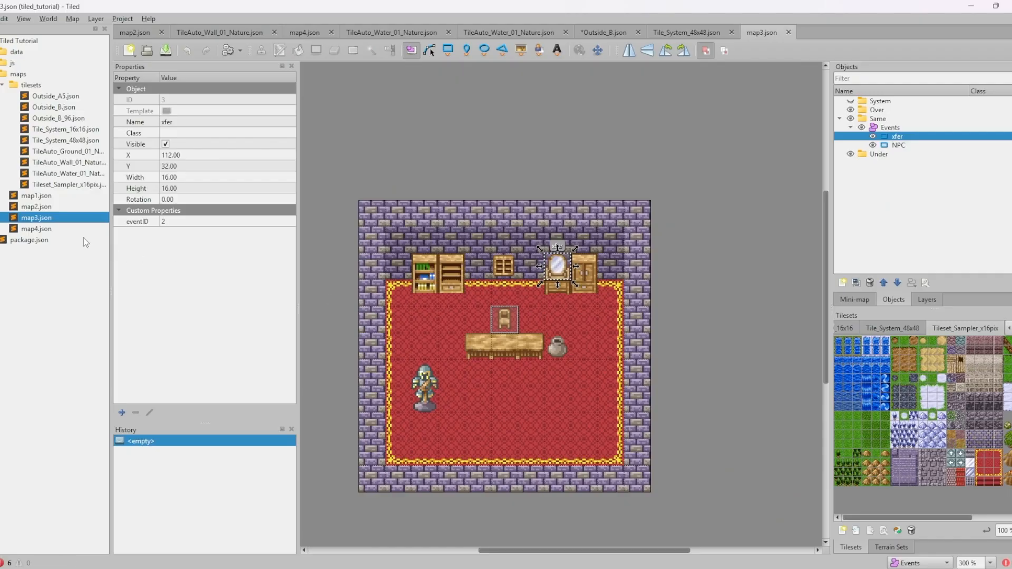
Return to map4.json and add an object layer named Event inside the Same group, above SameDeco
{"action": "left_click", "coordinate": [58, 229]}
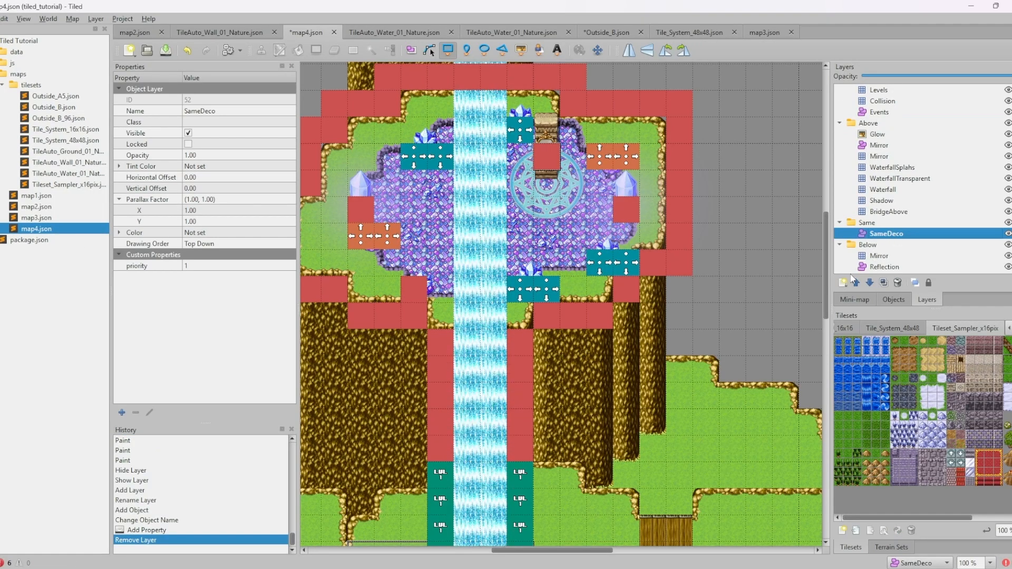
{"action": "left_click", "coordinate": [842, 282]}
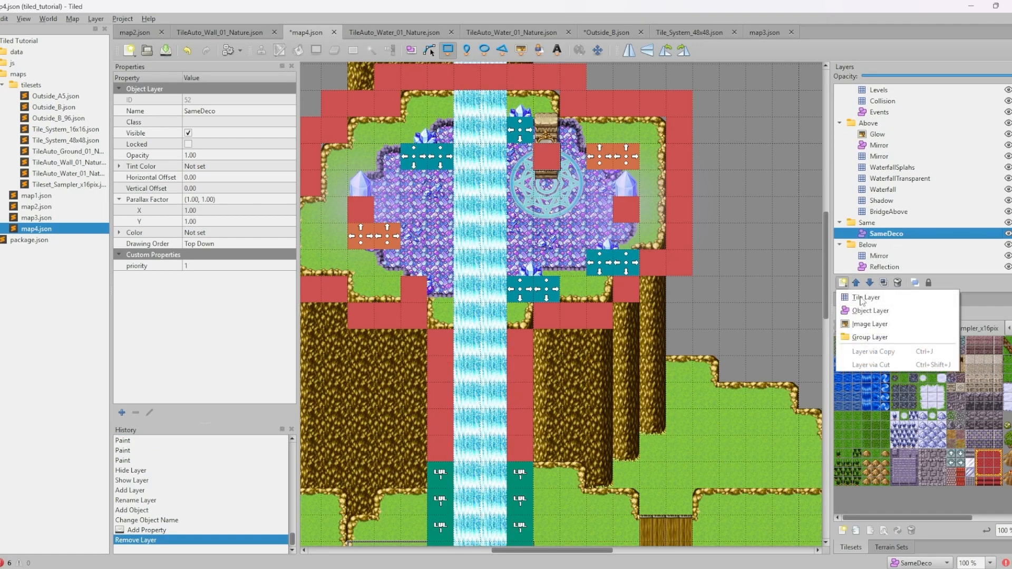
{"action": "left_click", "coordinate": [871, 312]}
{"action": "type", "text": "E"}
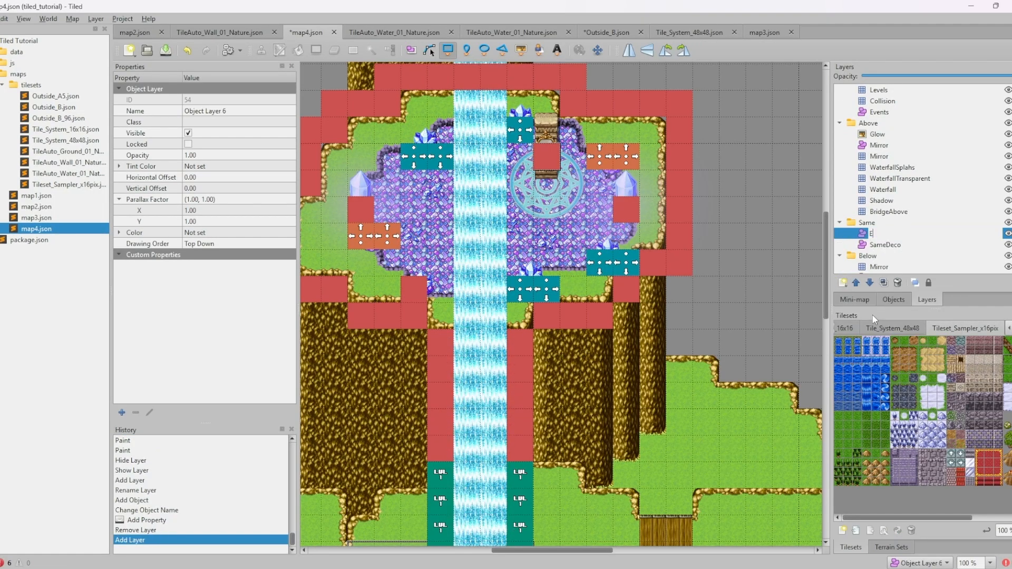
{"action": "type", "text": "vent"}
{"action": "key", "text": "Return"}
{"action": "left_click", "coordinate": [886, 300]}
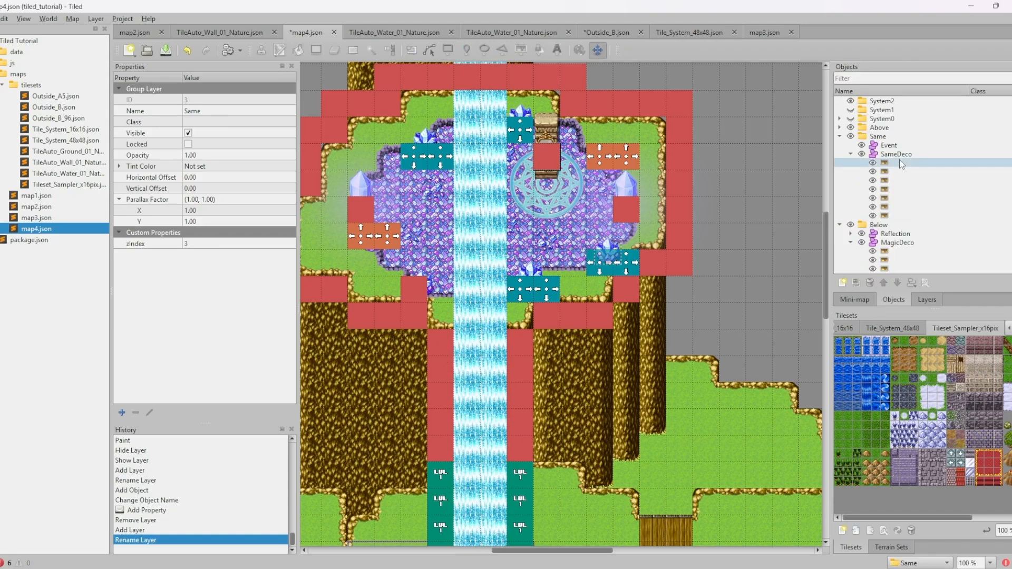
In map4.json's Event layer, draw a grid-snapped 48 by 48 rectangle object over the mirror's base tile and name it xfer
{"action": "left_click", "coordinate": [890, 145]}
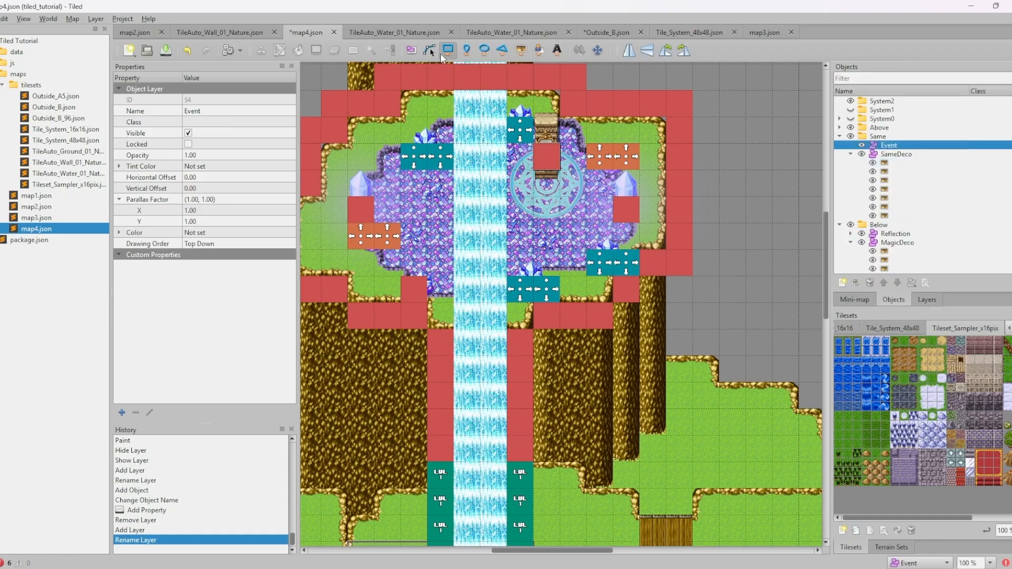
{"action": "left_click", "coordinate": [23, 19]}
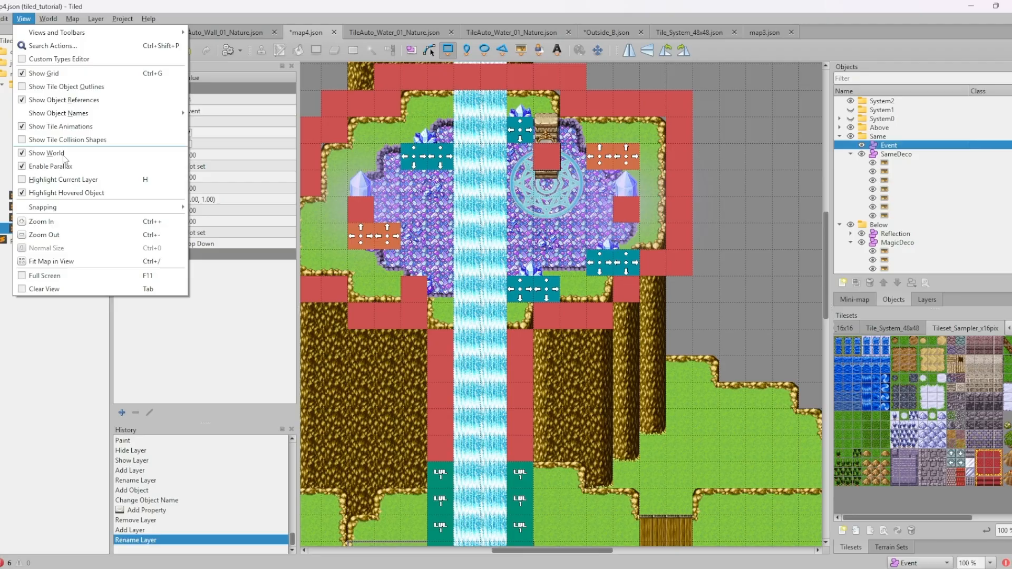
{"action": "mouse_move", "coordinate": [48, 207]}
{"action": "left_click", "coordinate": [227, 221]}
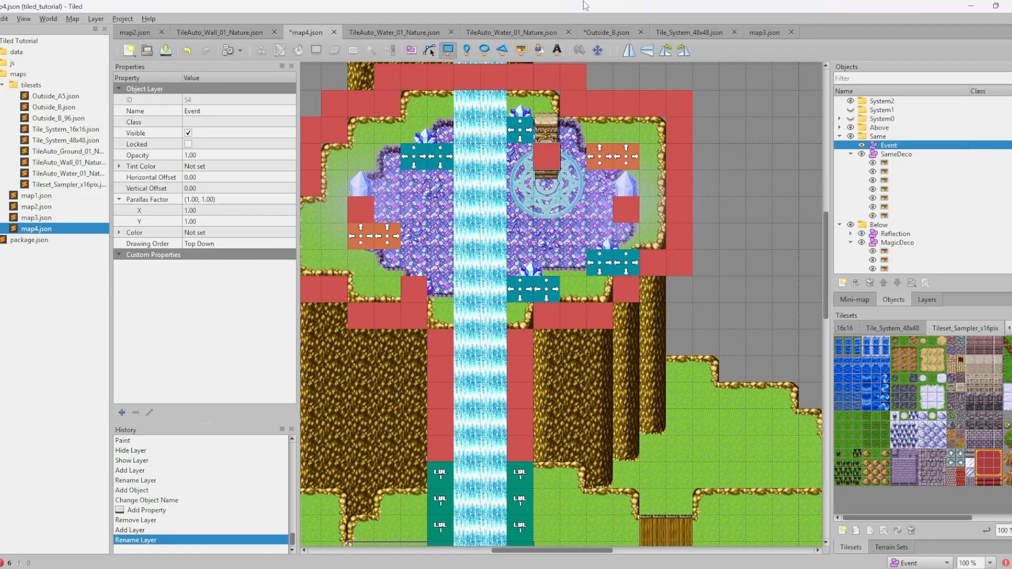
{"action": "left_click_drag", "start_coordinate": [539, 153], "coordinate": [559, 171]}
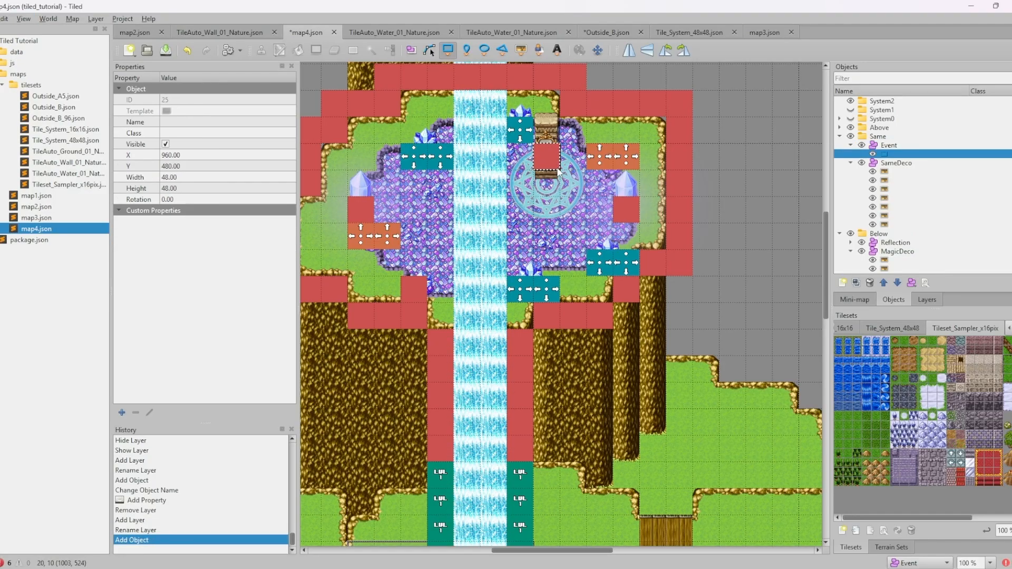
{"action": "double_click", "coordinate": [908, 154]}
{"action": "type", "text": "x"}
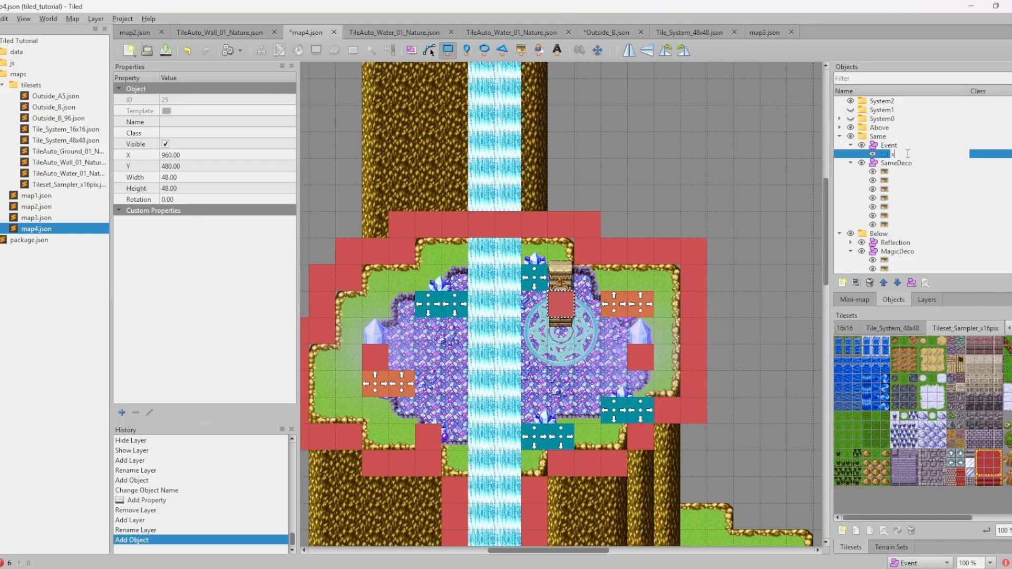
{"action": "type", "text": "fer"}
{"action": "key", "text": "Return"}
Add an int custom property eventId with value 2 to the xfer object and save the map
{"action": "right_click", "coordinate": [151, 258]}
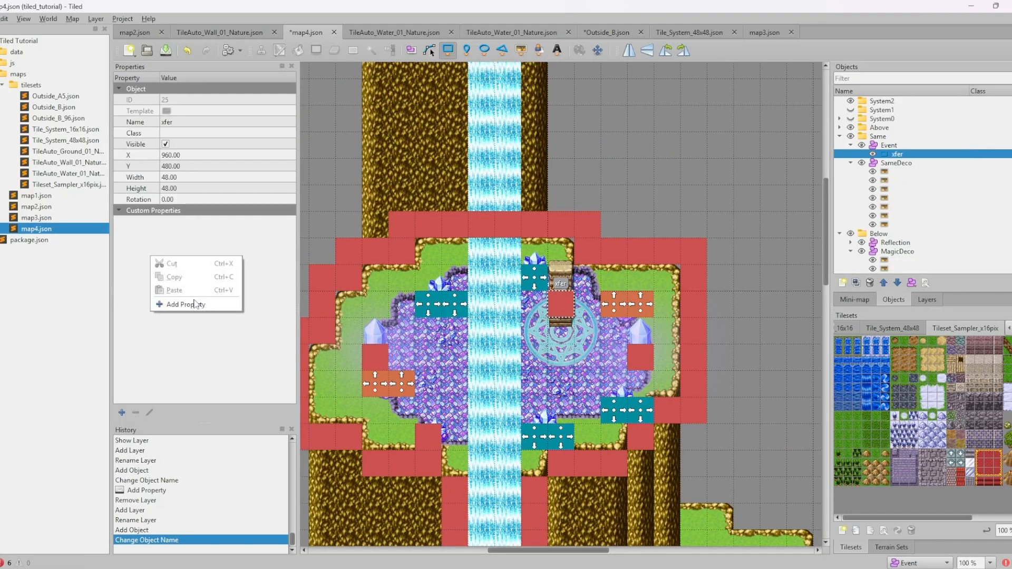
{"action": "left_click", "coordinate": [194, 304]}
{"action": "type", "text": "event"}
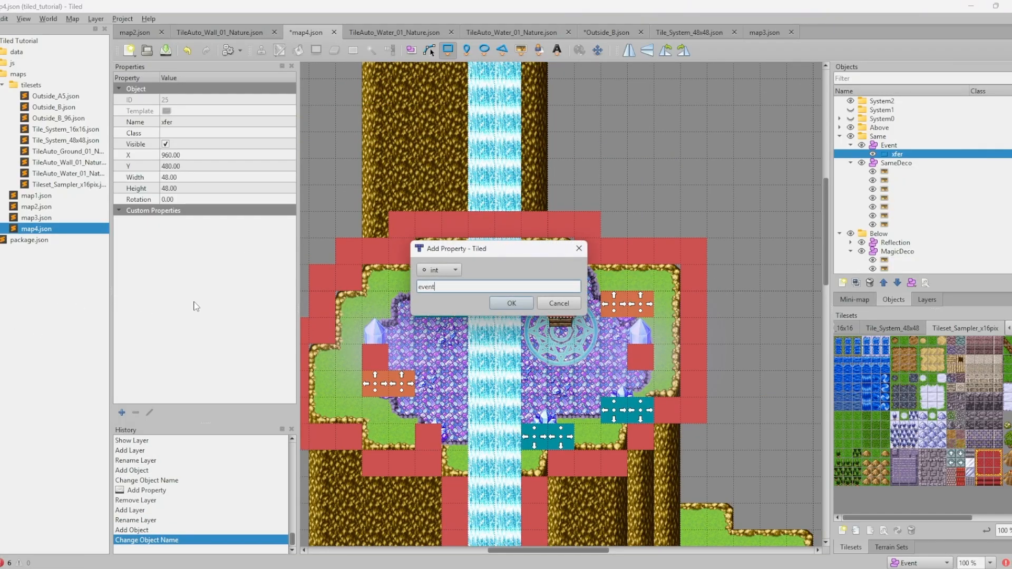
{"action": "type", "text": "Id"}
{"action": "key", "text": "Return"}
{"action": "type", "text": "2"}
{"action": "key", "text": "Return"}
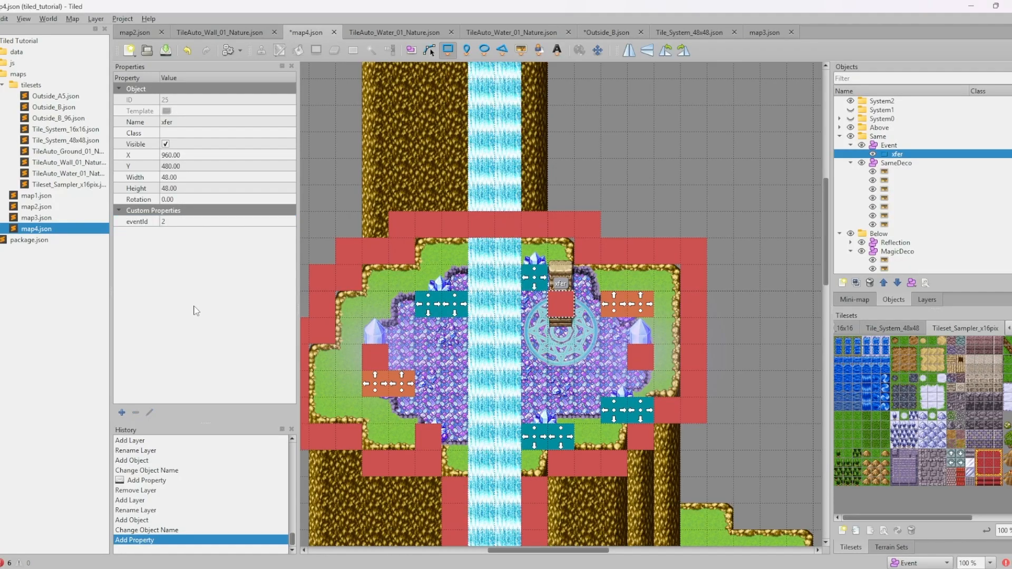
{"action": "key", "text": "ctrl+s"}
Switch to RPG Maker MZ and create a new event on MAP004 at tile 3,3, beside the treasure event
{"action": "mouse_move", "coordinate": [341, 567]}
{"action": "left_click", "coordinate": [242, 537]}
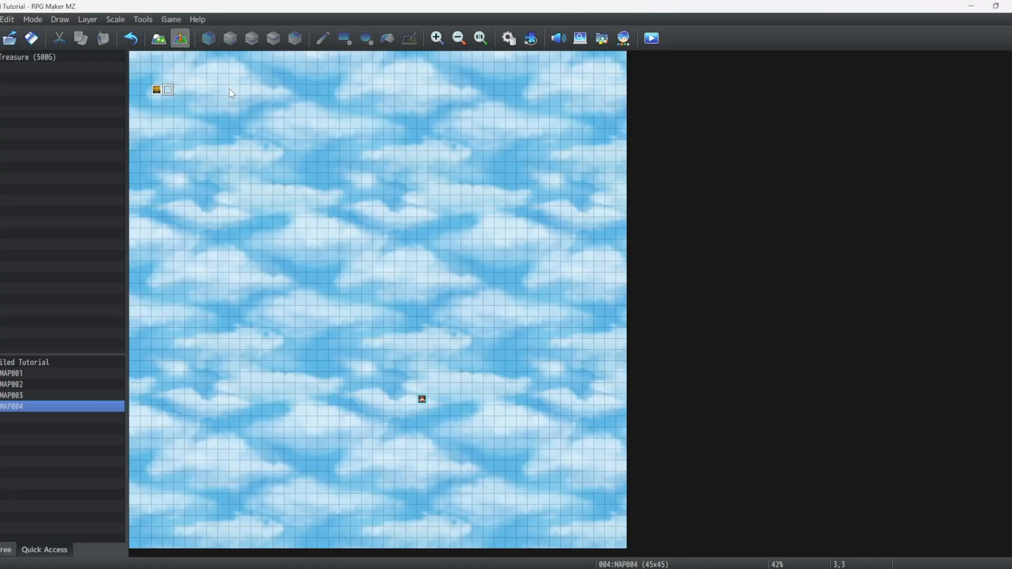
{"action": "right_click", "coordinate": [168, 95]}
{"action": "left_click", "coordinate": [194, 113]}
{"action": "double_click", "coordinate": [549, 248]}
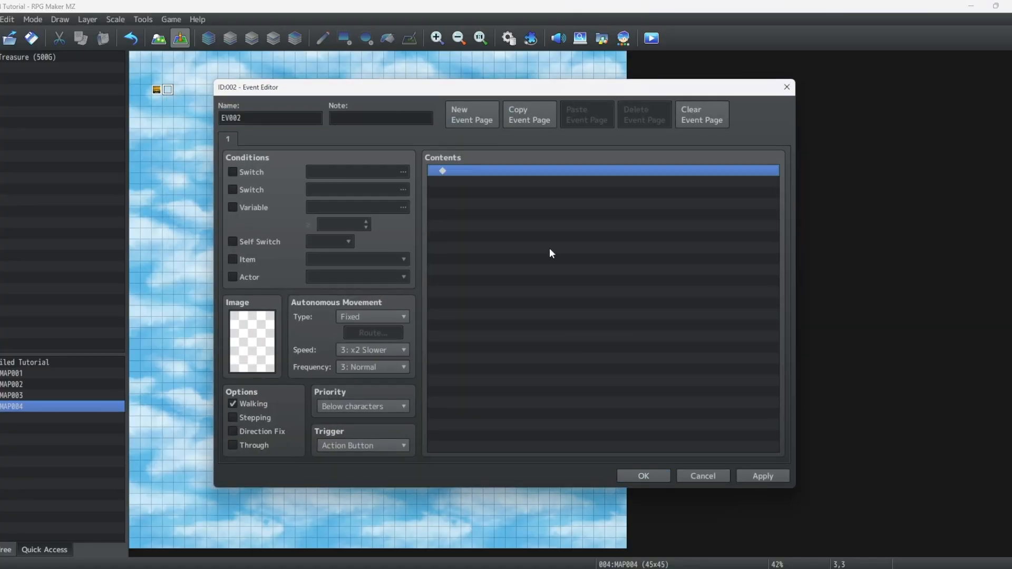
Give the new event a Transfer Player command to MAP003 (5,7) and confirm the event
{"action": "left_click", "coordinate": [514, 174]}
{"action": "left_click", "coordinate": [611, 260]}
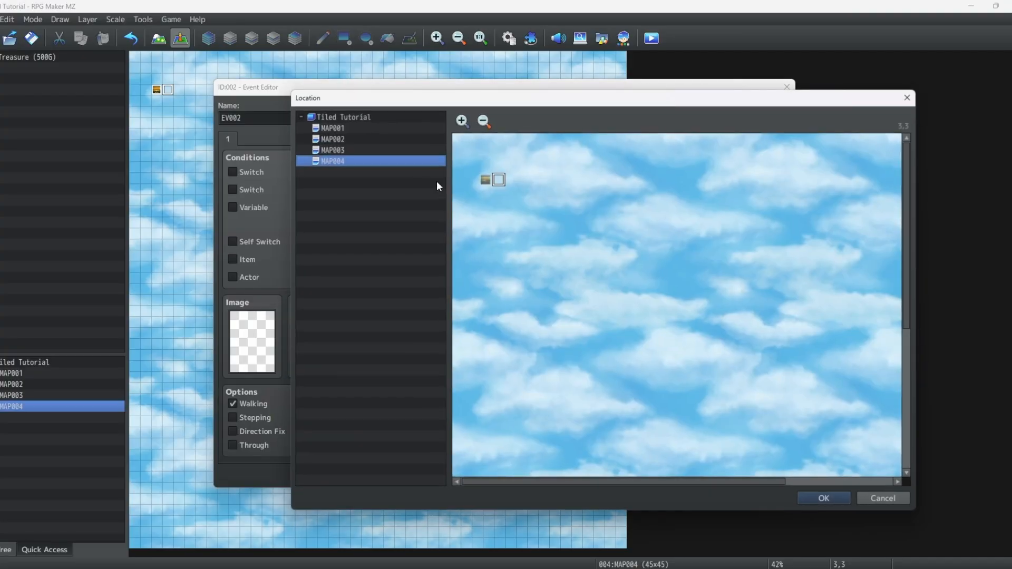
{"action": "left_click", "coordinate": [331, 149]}
{"action": "double_click", "coordinate": [523, 238]}
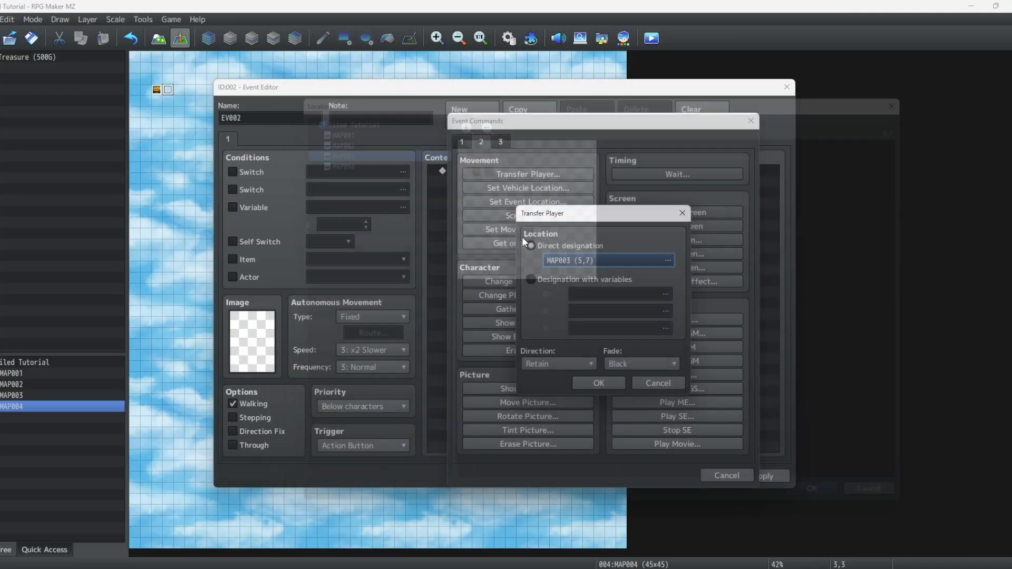
{"action": "left_click", "coordinate": [598, 383]}
{"action": "left_click", "coordinate": [643, 474]}
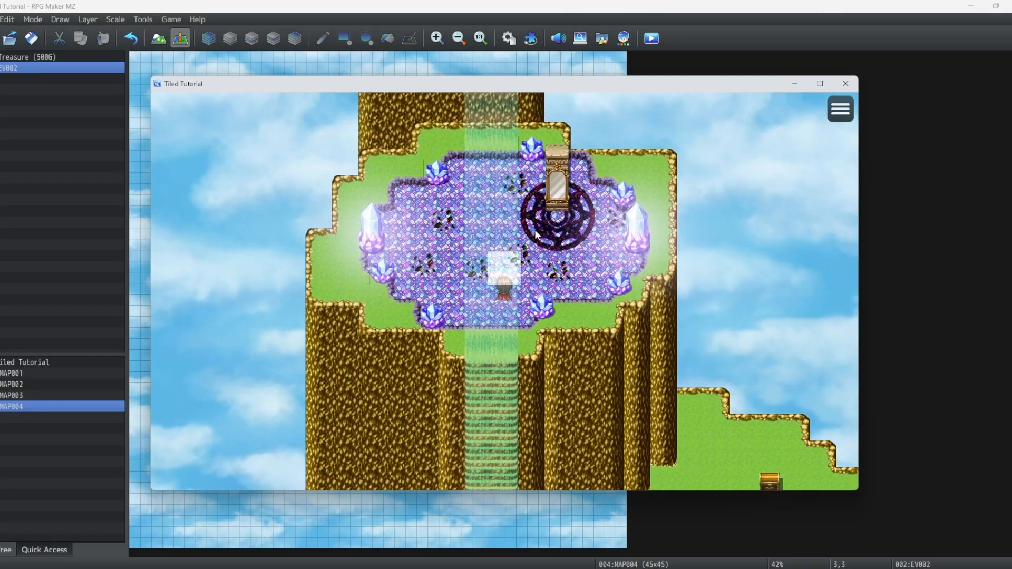
In the playtest, walk the character into the mirror on map4 and go around the table to the shopkeeper in map3
{"action": "left_click", "coordinate": [561, 249]}
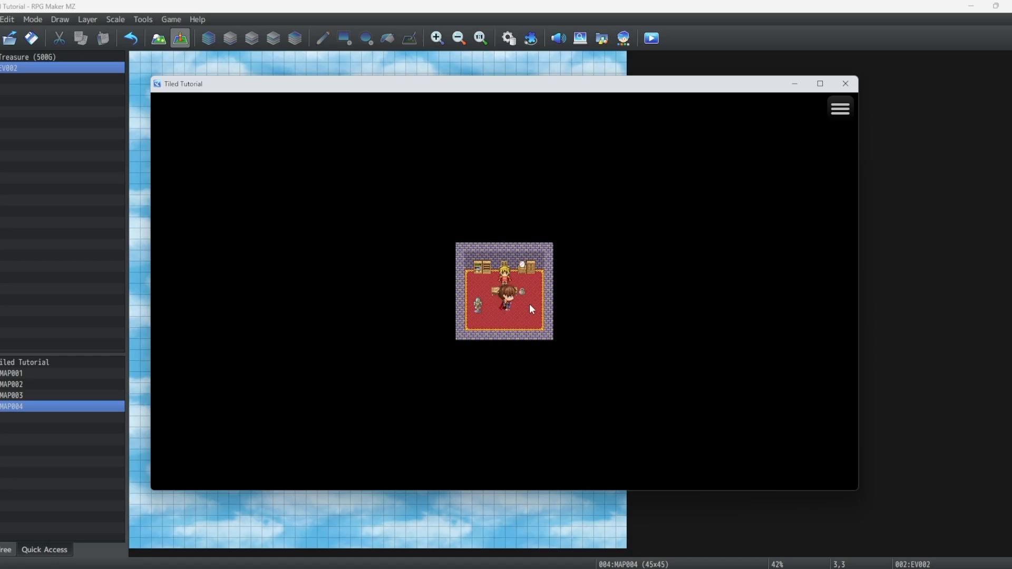
{"action": "key", "text": "Left"}
{"action": "key", "text": "Left"}
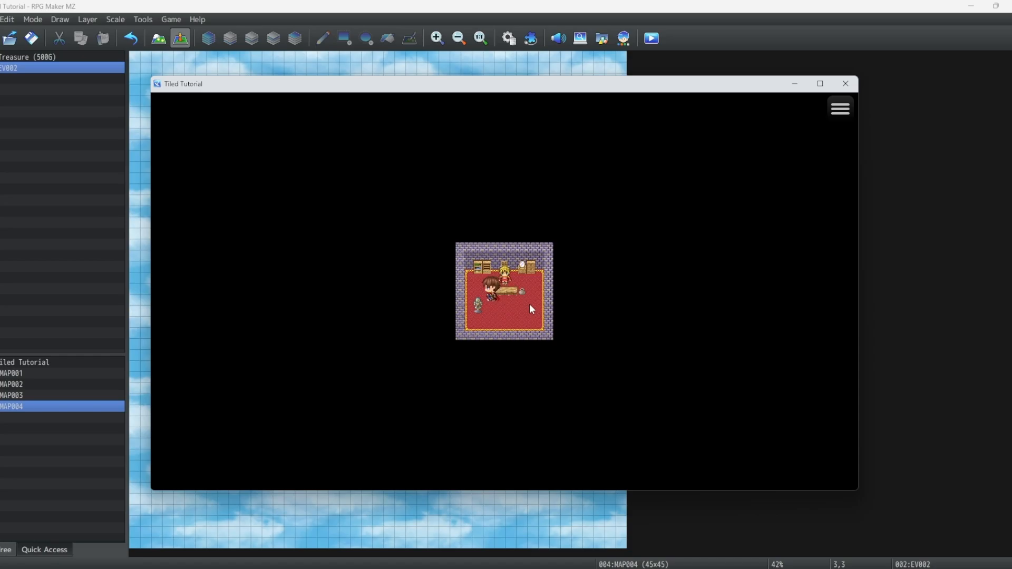
{"action": "key", "text": "Up"}
{"action": "key", "text": "Up"}
{"action": "key", "text": "Right"}
Talk to the shopkeeper through the whole dialogue and walk the character back around the table
{"action": "key", "text": "Return"}
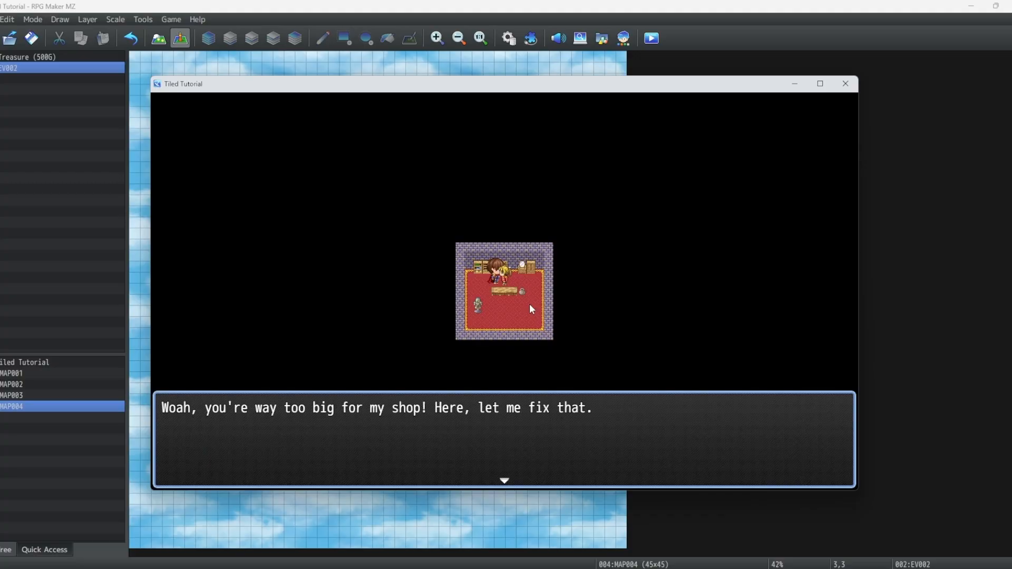
{"action": "key", "text": "Return"}
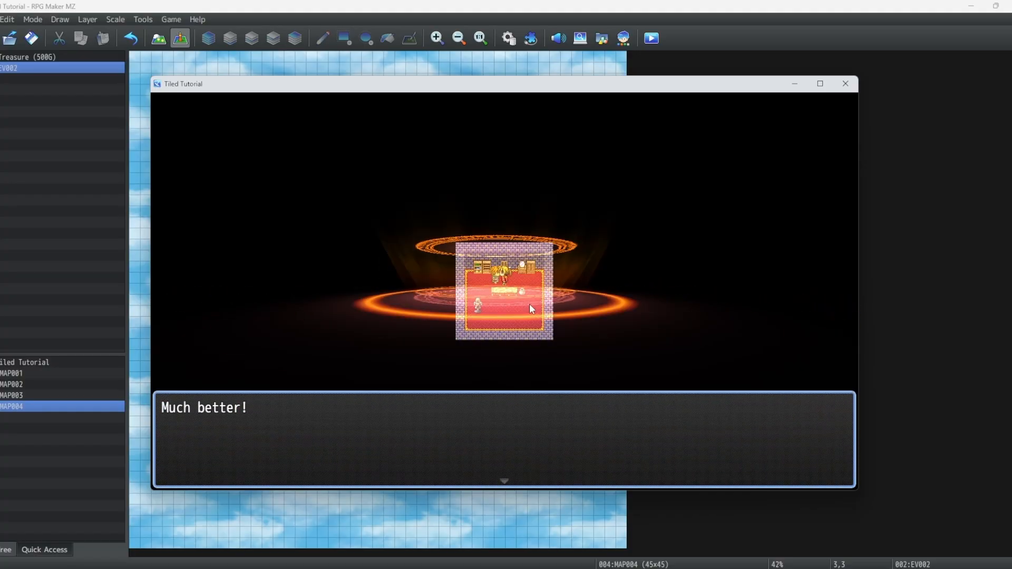
{"action": "key", "text": "Return"}
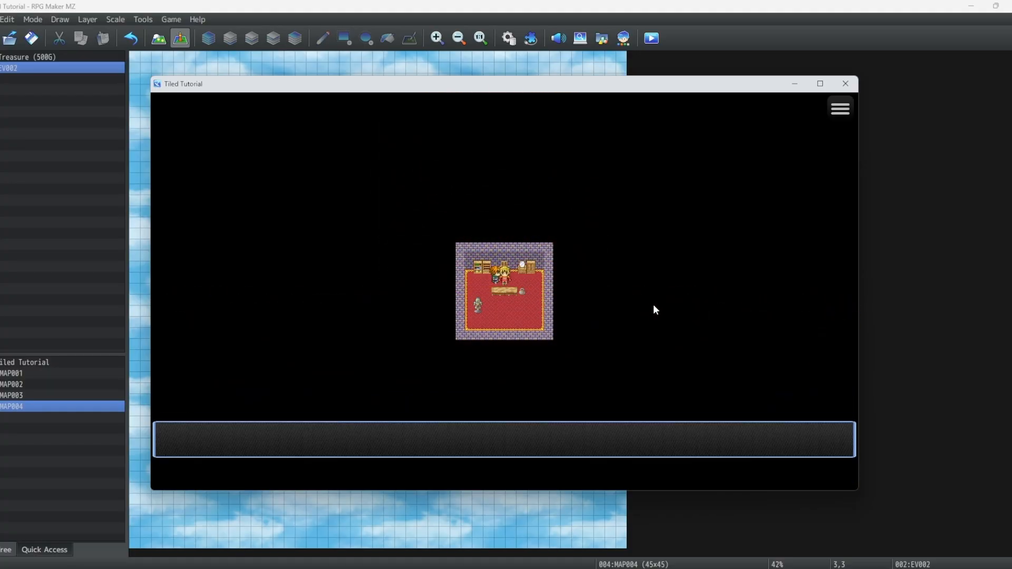
{"action": "key", "text": "Down"}
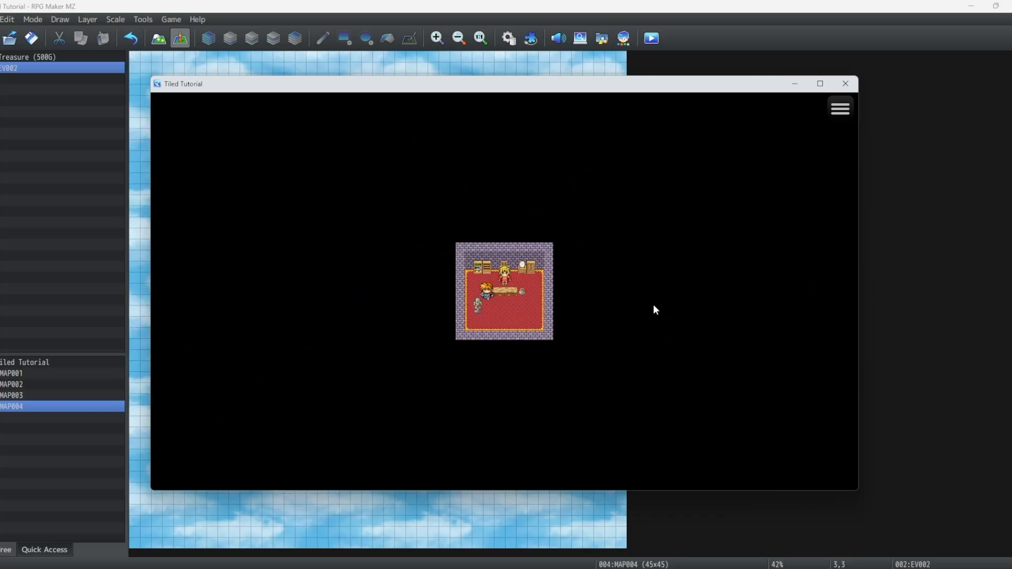
{"action": "key", "text": "Right"}
{"action": "key", "text": "Up"}
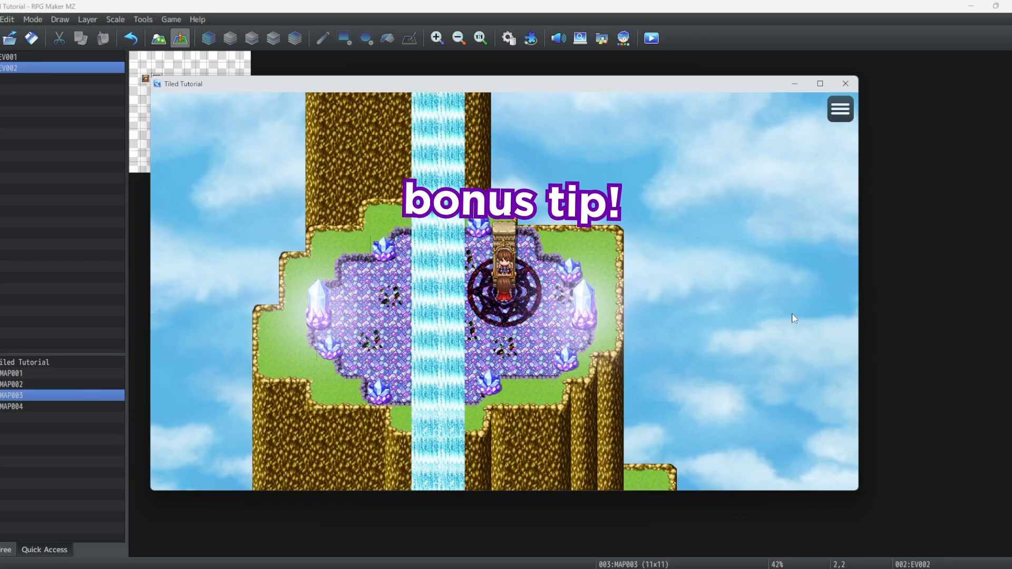
Playtest the arrival at map4's mirror by walking the character across the crystal platform on both sides of the waterfall
{"action": "left_click", "coordinate": [457, 289]}
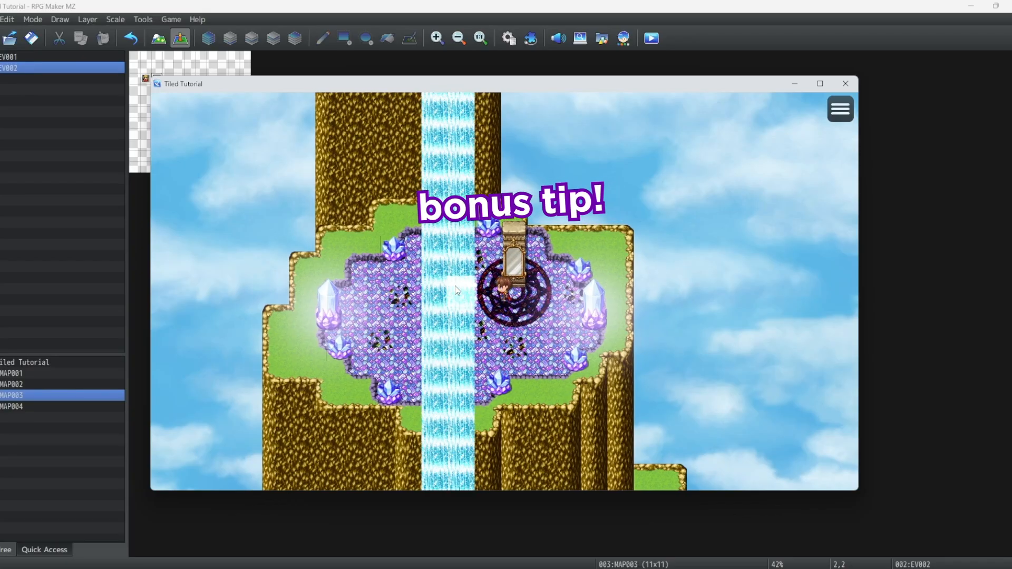
{"action": "left_click", "coordinate": [475, 307]}
{"action": "left_click", "coordinate": [470, 286]}
{"action": "left_click", "coordinate": [480, 270]}
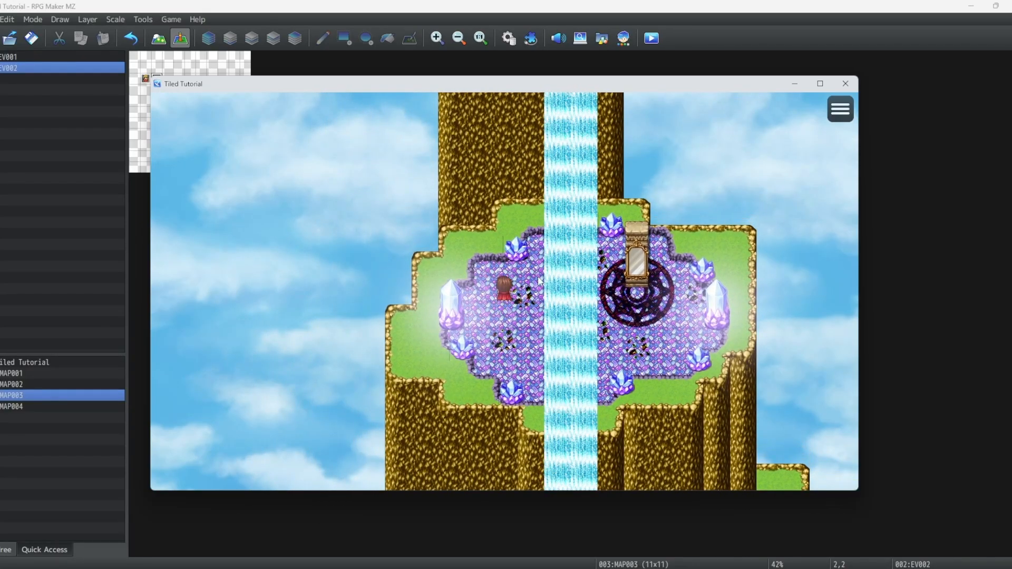
{"action": "left_click", "coordinate": [538, 277]}
{"action": "left_click", "coordinate": [562, 317]}
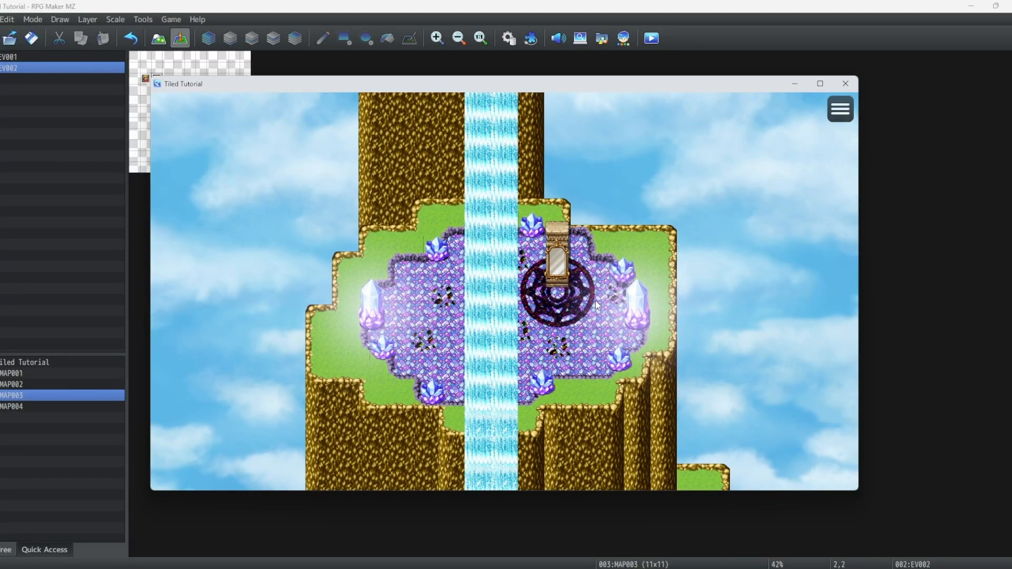
{"action": "left_click", "coordinate": [608, 282]}
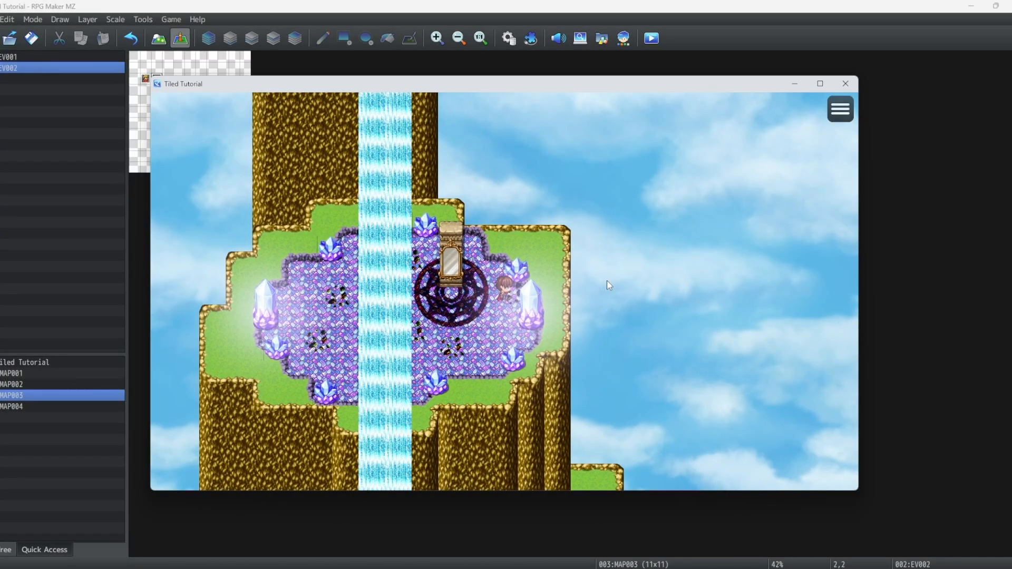
Test the collision by walking the character past the platform edge, over the sky and the cliffs, and close the playtest
{"action": "left_click", "coordinate": [607, 282]}
{"action": "left_click", "coordinate": [568, 390]}
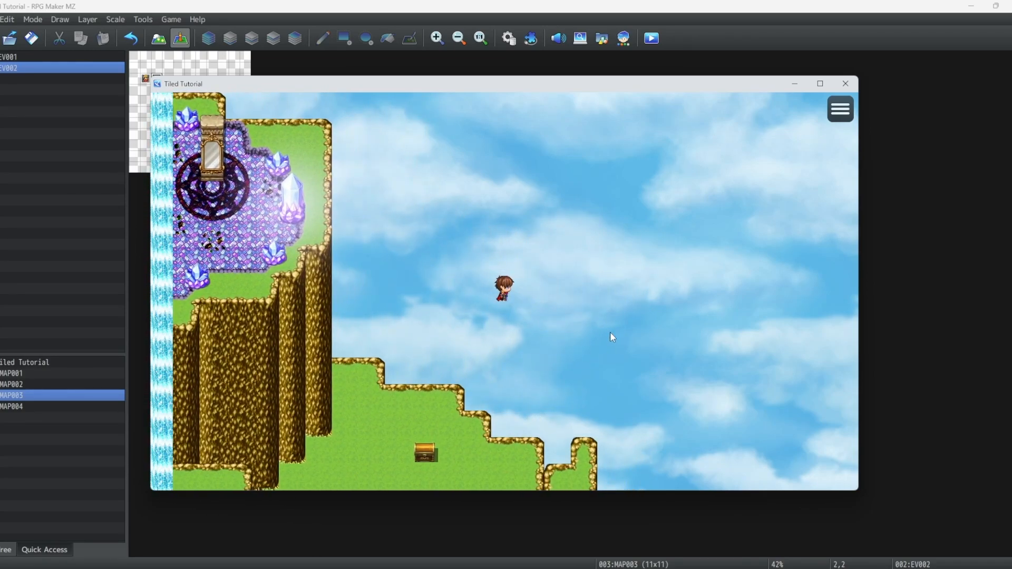
{"action": "left_click", "coordinate": [612, 336]}
{"action": "left_click", "coordinate": [474, 363]}
{"action": "left_click", "coordinate": [435, 381]}
{"action": "left_click", "coordinate": [466, 258]}
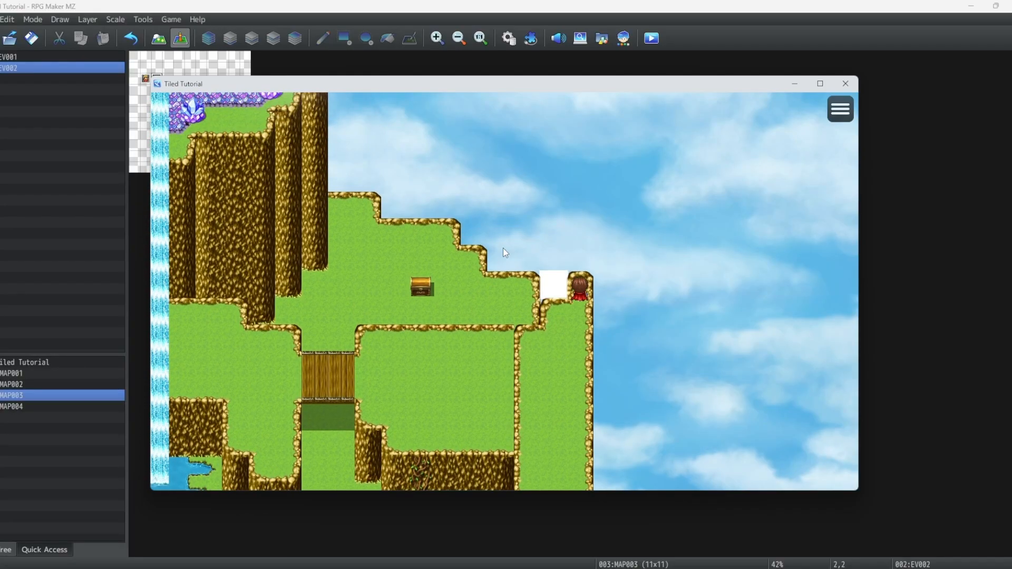
{"action": "left_click", "coordinate": [442, 361]}
{"action": "left_click", "coordinate": [444, 384]}
{"action": "left_click", "coordinate": [448, 395]}
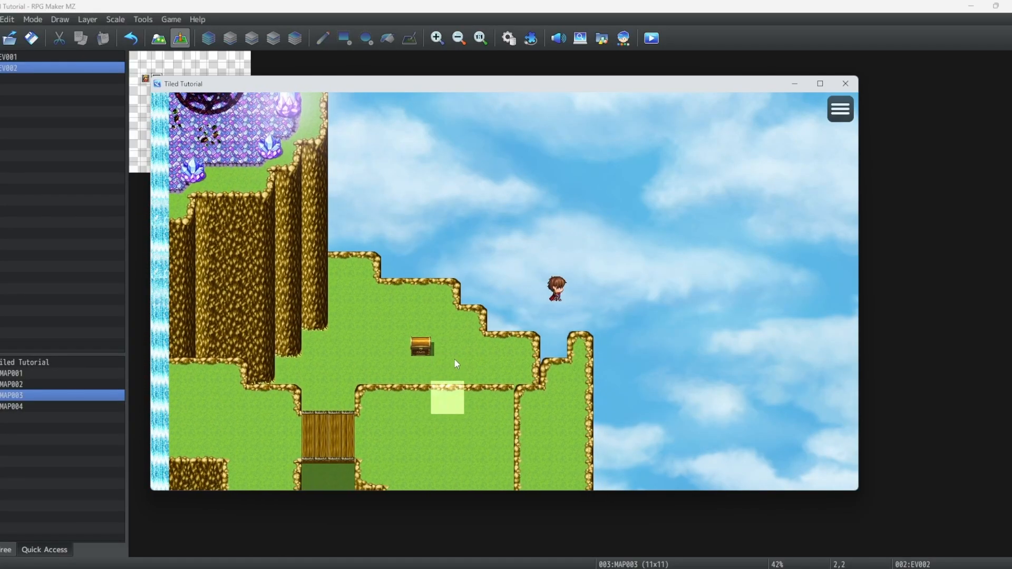
{"action": "left_click", "coordinate": [456, 355]}
{"action": "left_click", "coordinate": [490, 240]}
{"action": "left_click", "coordinate": [399, 295]}
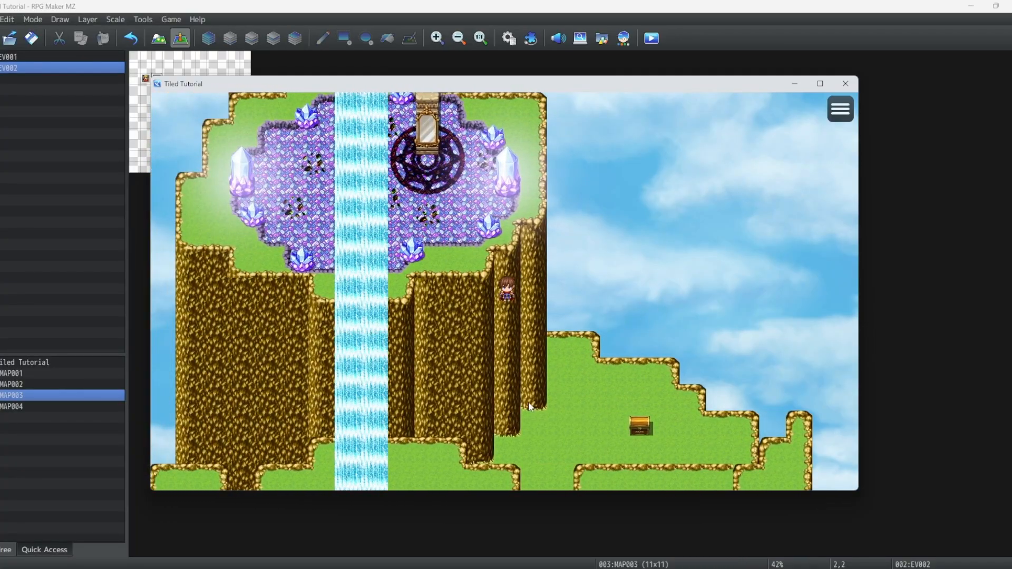
{"action": "left_click", "coordinate": [845, 84]}
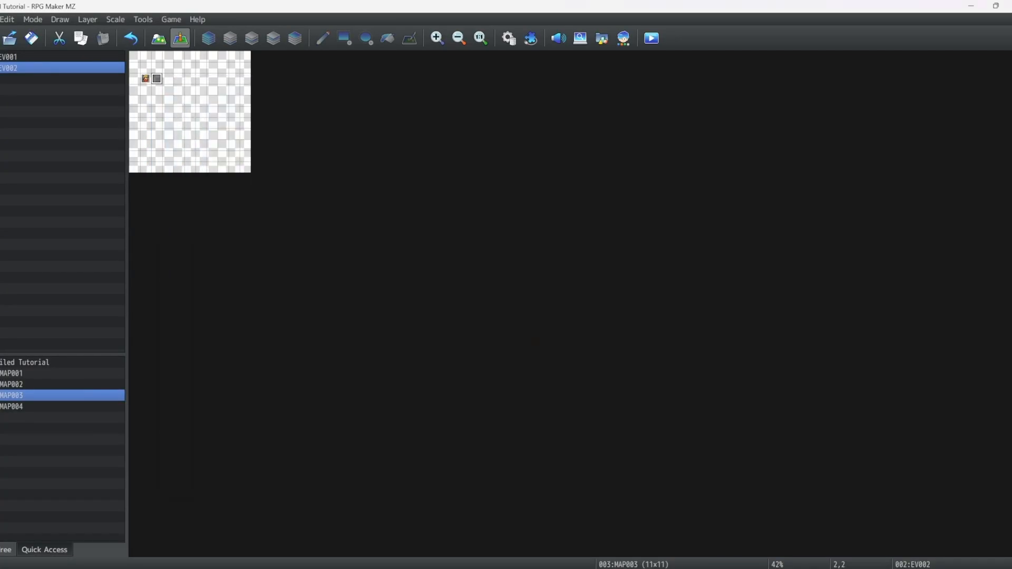
Switch to Tiled, paint LVL 2 tiles around the mirror's base on System0's Levels layer, and save map4.json
{"action": "key", "text": "alt+Tab"}
{"action": "left_click", "coordinate": [901, 458]}
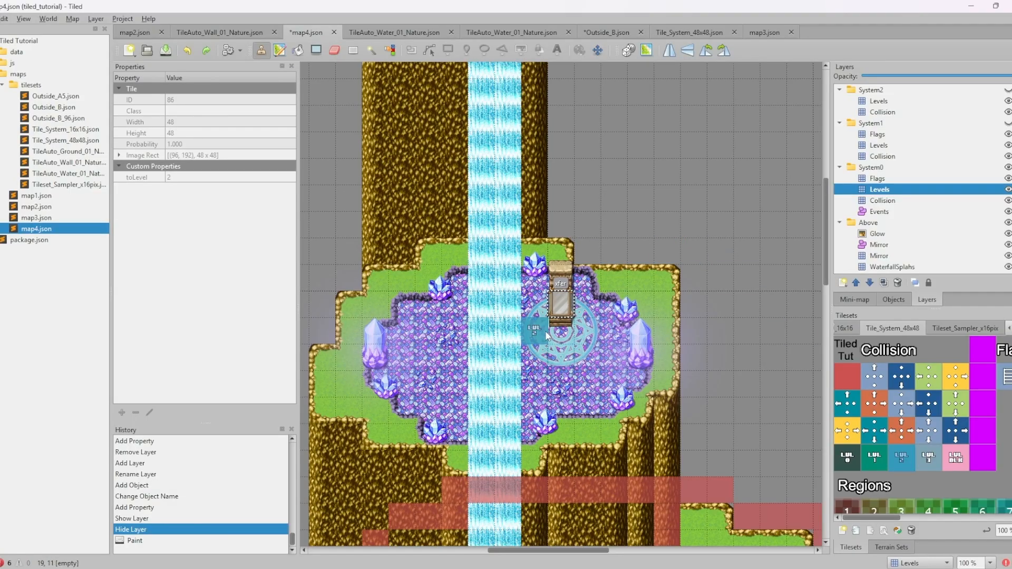
{"action": "mouse_move", "coordinate": [547, 335]}
{"action": "left_mouse_down"}
{"action": "mouse_move", "coordinate": [562, 334]}
{"action": "mouse_move", "coordinate": [563, 354]}
{"action": "mouse_move", "coordinate": [543, 356]}
{"action": "left_mouse_up"}
{"action": "left_click", "coordinate": [543, 356]}
{"action": "left_click", "coordinate": [544, 357]}
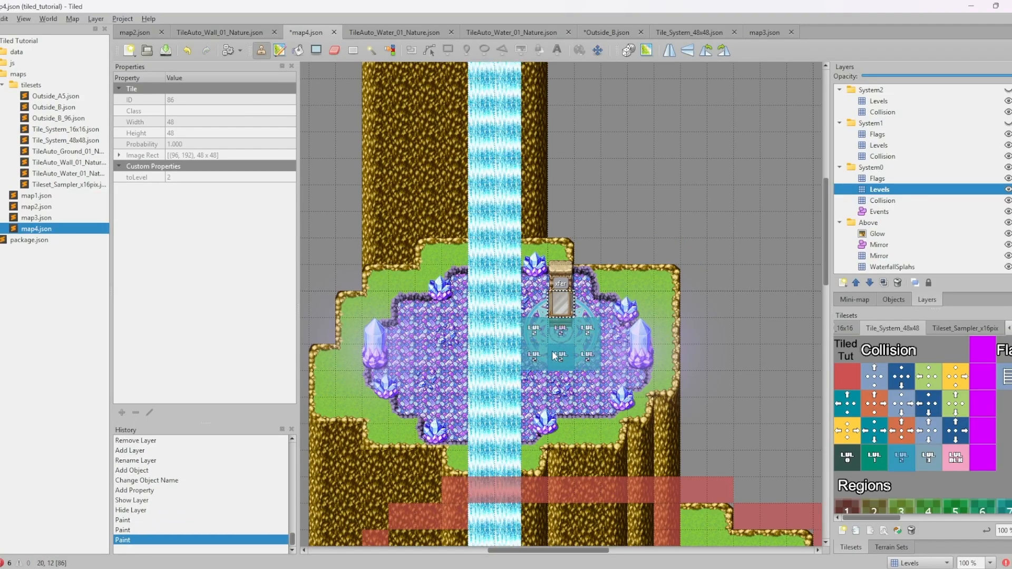
{"action": "left_click", "coordinate": [587, 303]}
{"action": "left_click", "coordinate": [534, 303]}
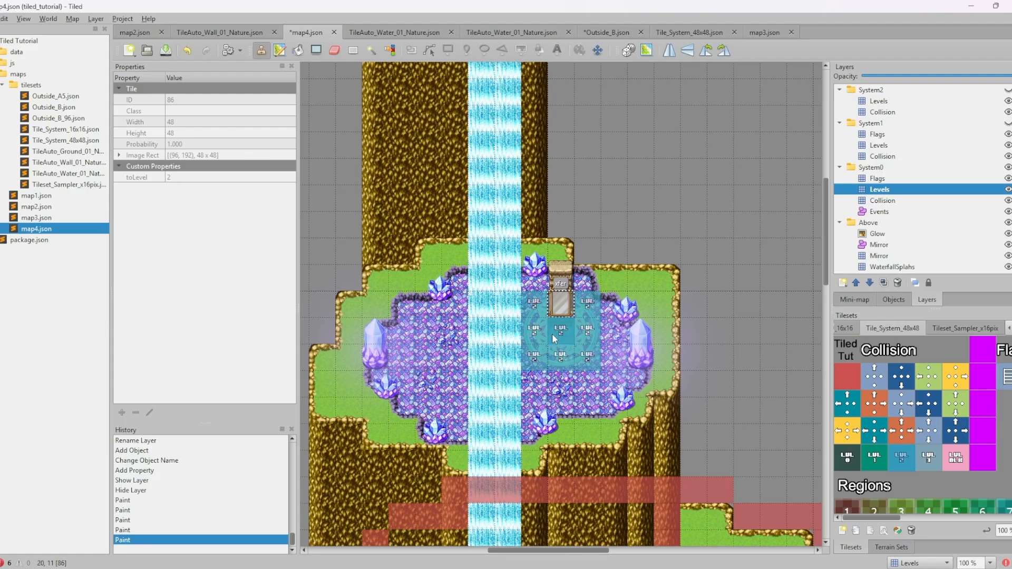
{"action": "key", "text": "ctrl+s"}
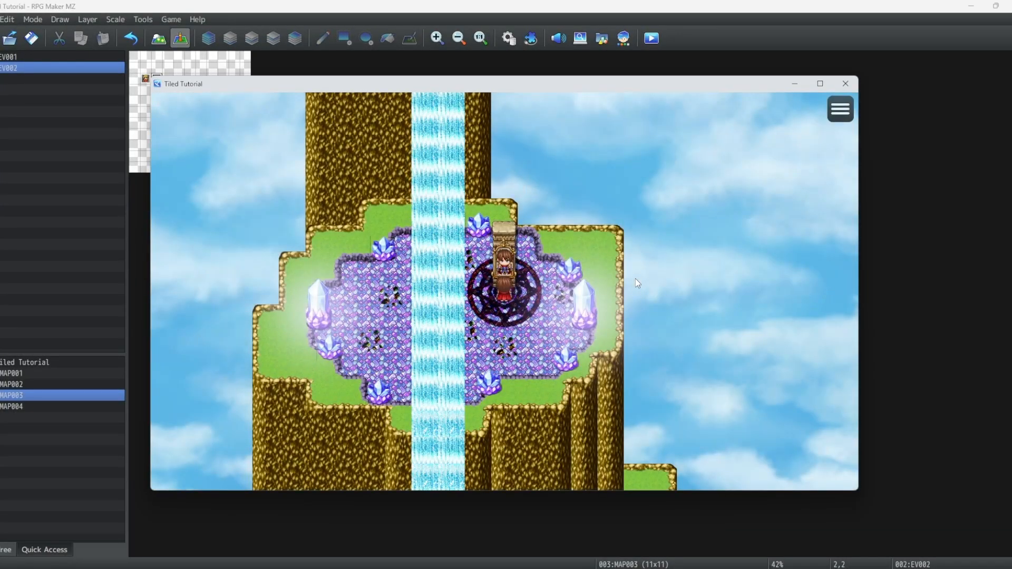
Playtest the level switch by walking the character from the mirror across the magic circle
{"action": "key", "text": "Left"}
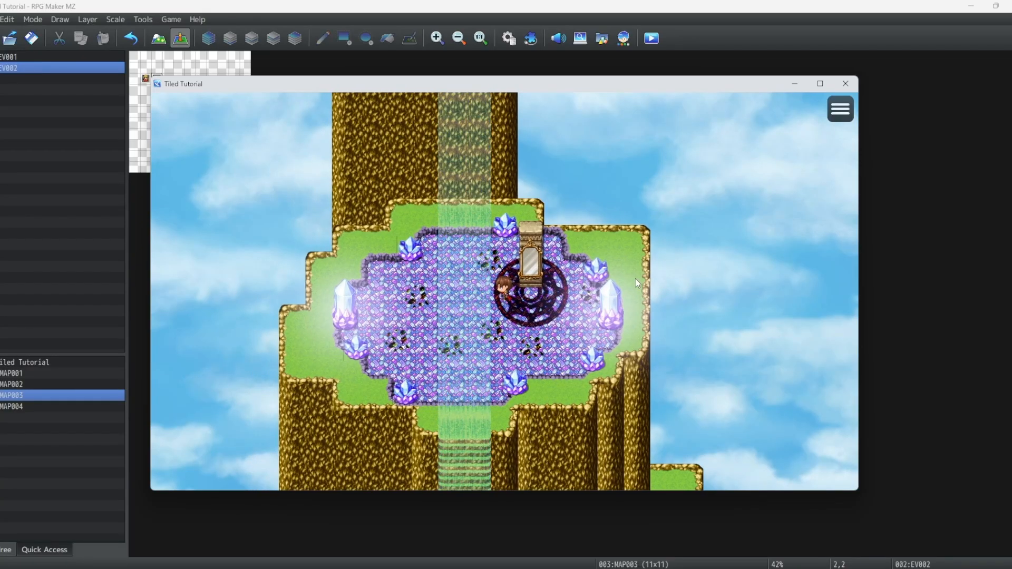
{"action": "key", "text": "Down"}
{"action": "key", "text": "Right"}
{"action": "key", "text": "Right"}
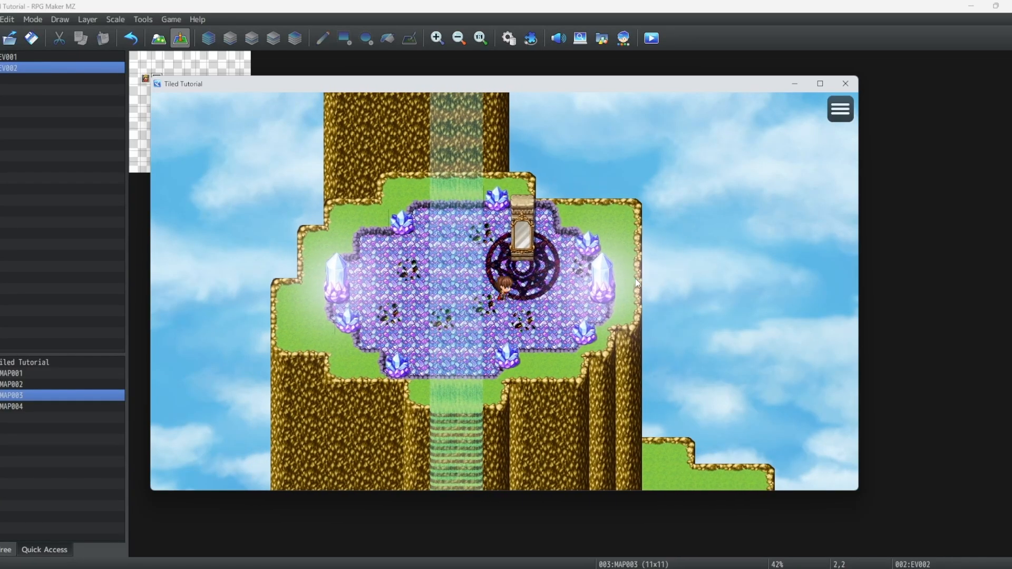
Playtest the level switch by walking the character from the magic circle to the platform's edge and back across the waterfall, and close the playtest
{"action": "key", "text": "Up"}
{"action": "key", "text": "Left"}
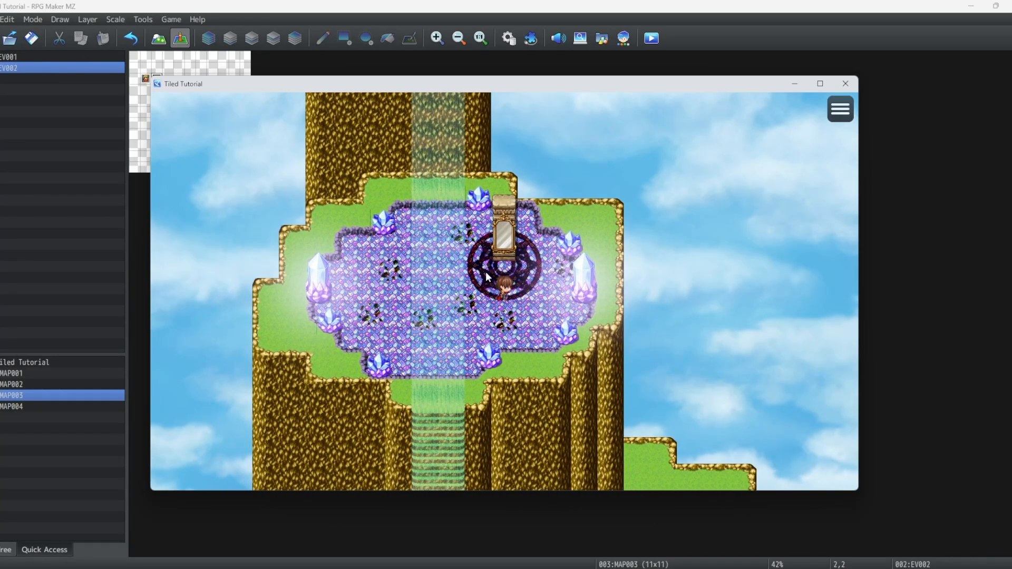
{"action": "left_click", "coordinate": [680, 296]}
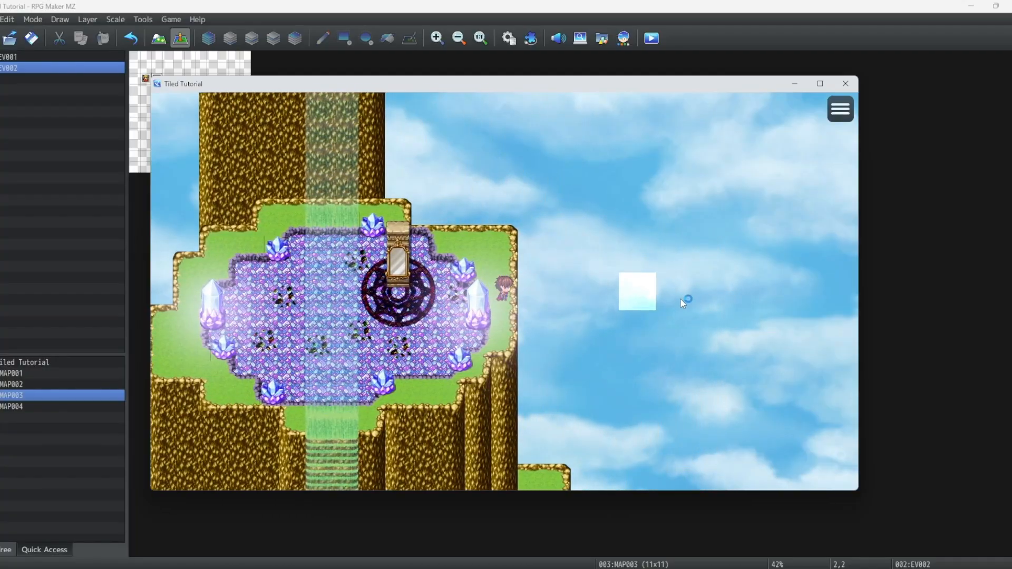
{"action": "mouse_move", "coordinate": [507, 121]}
{"action": "left_mouse_down"}
{"action": "mouse_move", "coordinate": [511, 147]}
{"action": "mouse_move", "coordinate": [420, 198]}
{"action": "mouse_move", "coordinate": [480, 360]}
{"action": "left_mouse_up"}
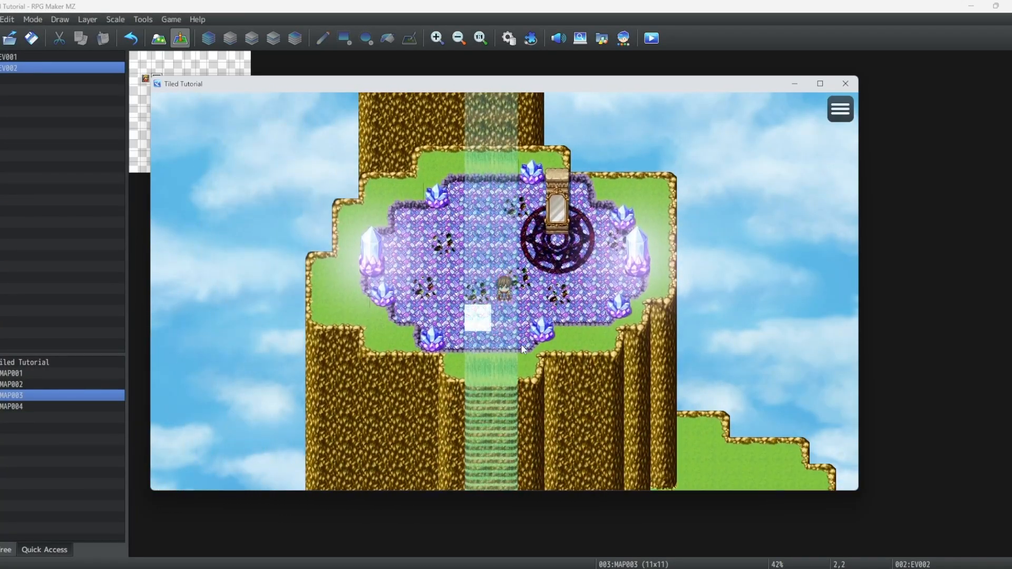
{"action": "left_click", "coordinate": [845, 83]}
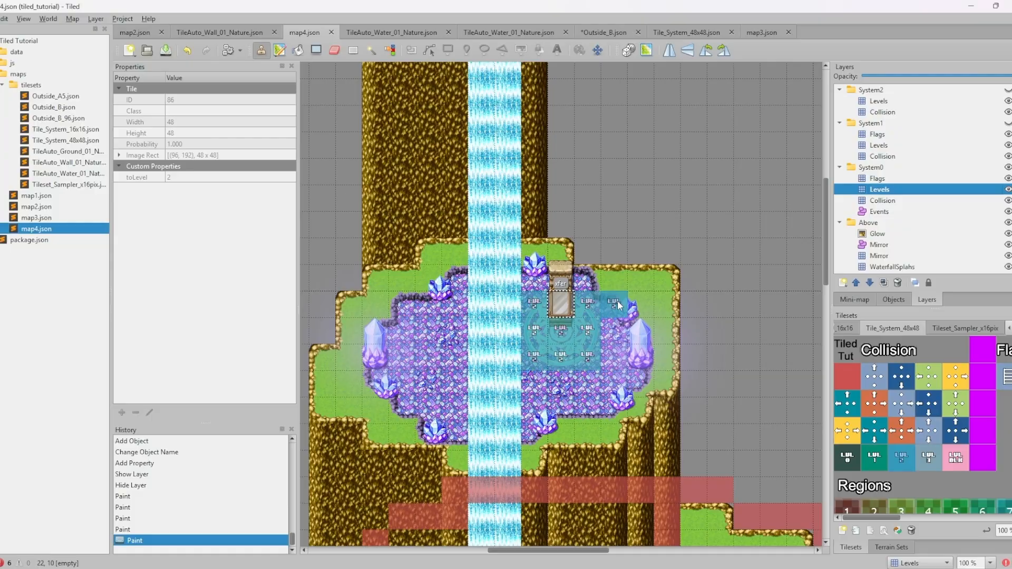
Inspect the properties of the System0 group, System2's Levels layer and System0's Flags layer in map4, and hide the System0 group
{"action": "left_click", "coordinate": [906, 169]}
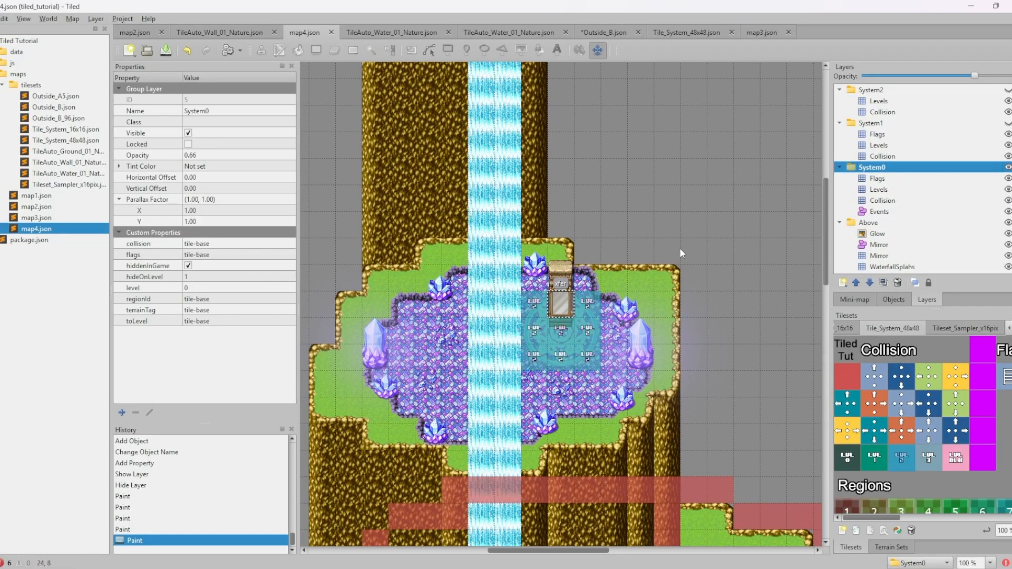
{"action": "left_click", "coordinate": [913, 100]}
{"action": "left_click", "coordinate": [1009, 90]}
{"action": "key", "text": "ctrl+z"}
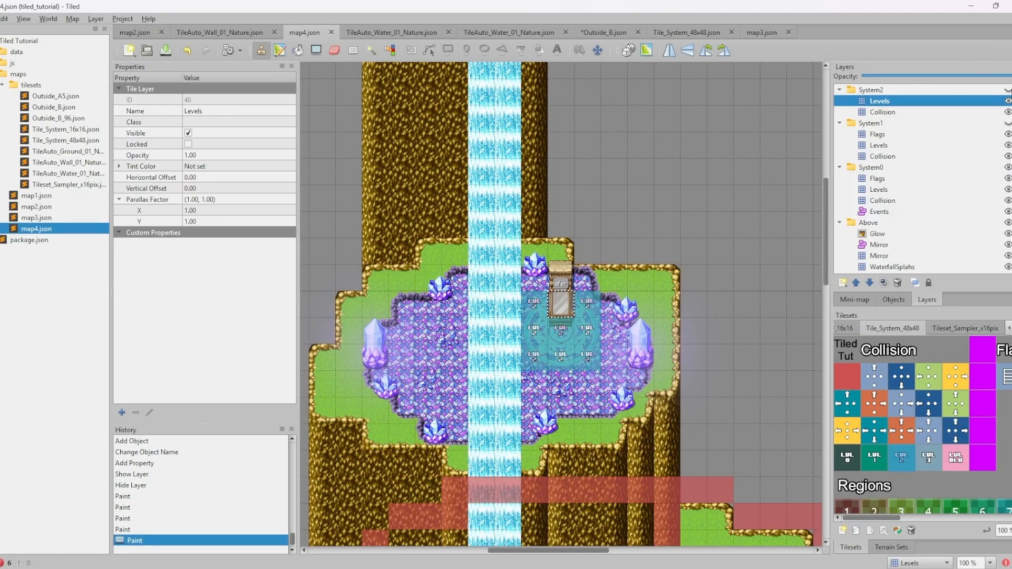
{"action": "left_click", "coordinate": [877, 179]}
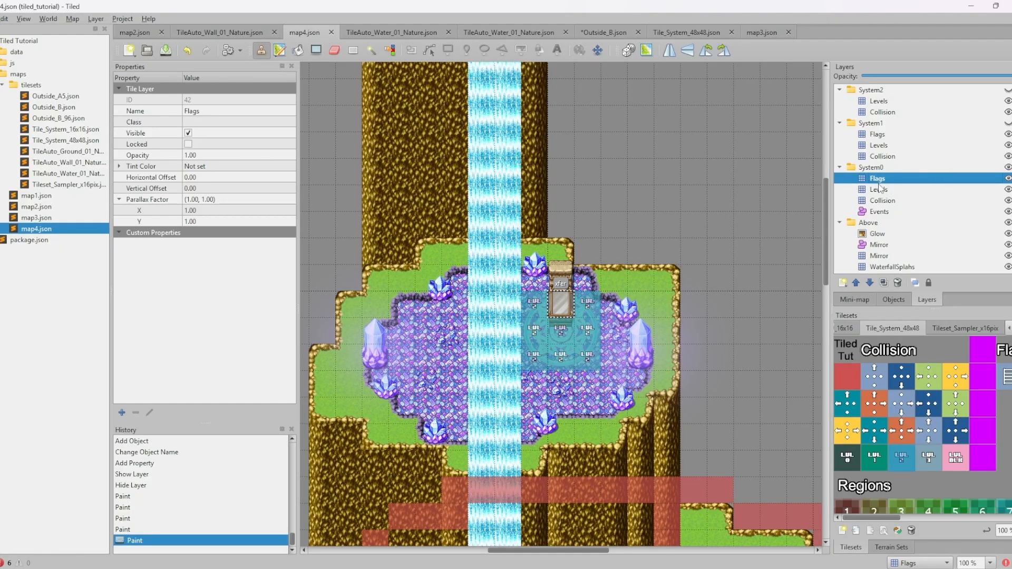
{"action": "left_click", "coordinate": [613, 278]}
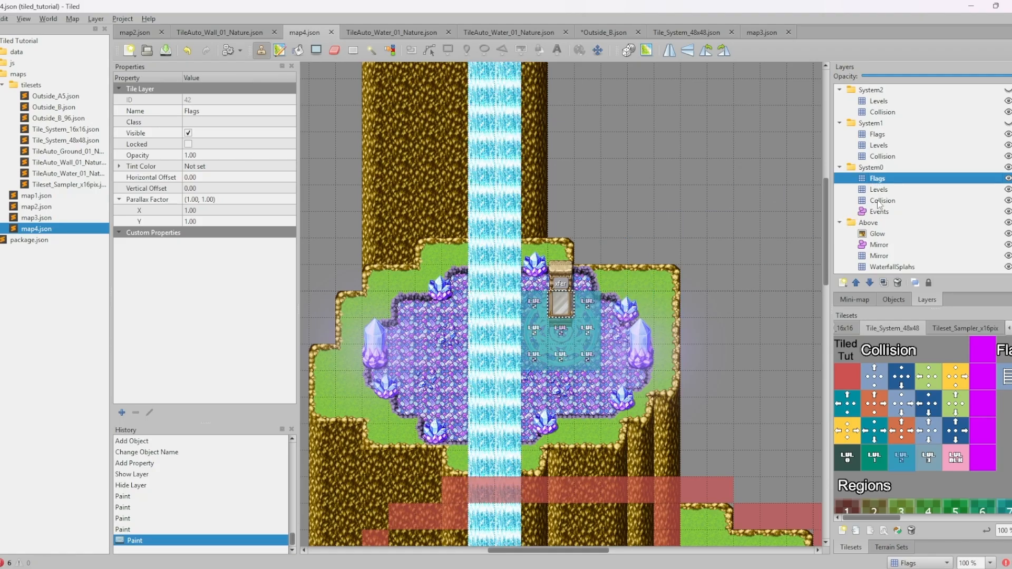
{"action": "left_click", "coordinate": [884, 191]}
{"action": "left_click", "coordinate": [886, 181]}
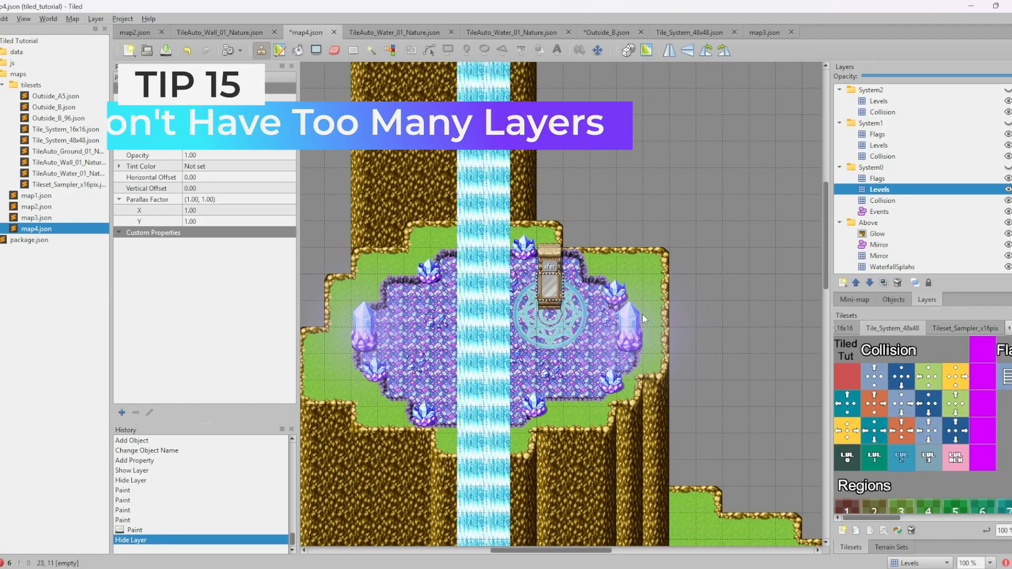
Examine the whole map and its layer stack, checking which layers in the Below group, such as Vine and SurroundingCliff, could be merged
{"action": "scroll", "coordinate": [642, 314], "scroll_direction": "down", "scroll_amount": 2, "text": "ctrl"}
{"action": "middle_click_drag", "start_coordinate": [683, 374], "coordinate": [640, 271]}
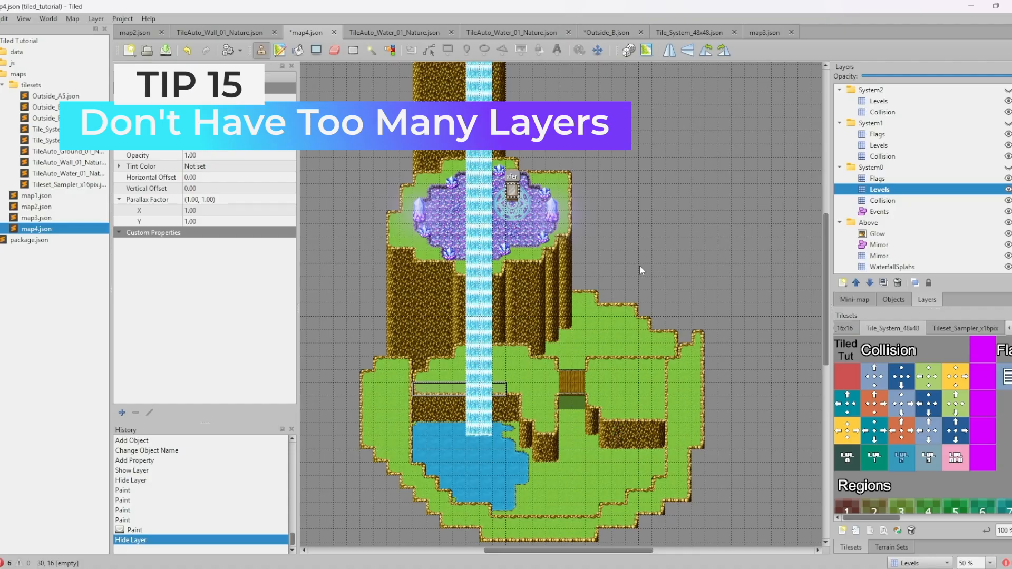
{"action": "scroll", "coordinate": [910, 211], "scroll_direction": "down", "scroll_amount": 5}
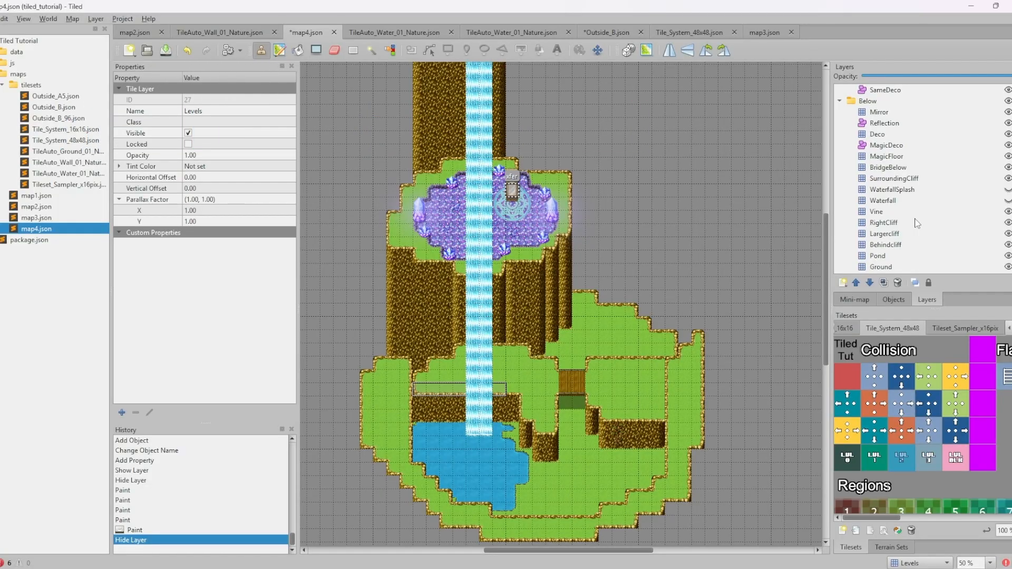
{"action": "scroll", "coordinate": [918, 219], "scroll_direction": "up", "scroll_amount": 5}
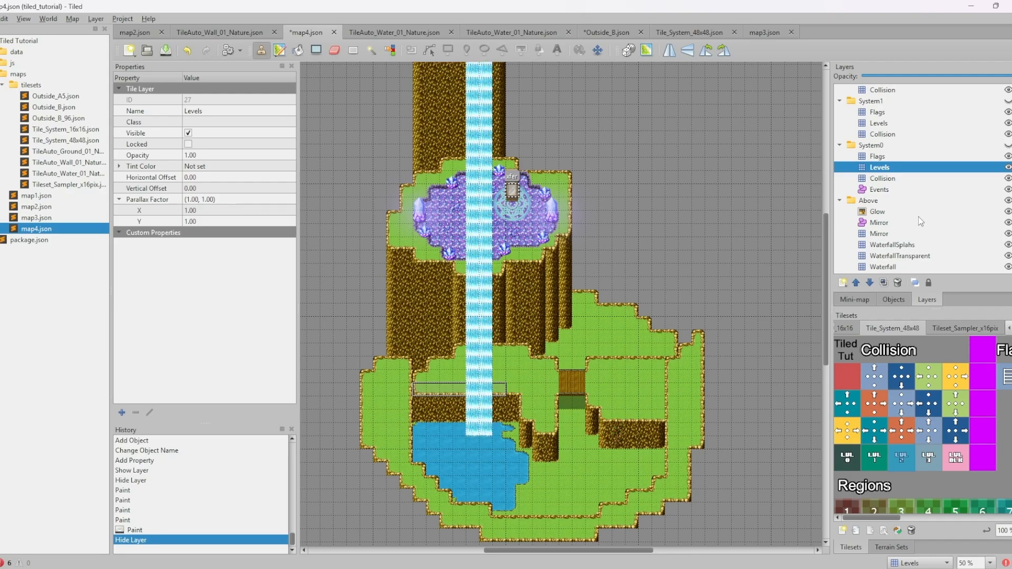
{"action": "scroll", "coordinate": [918, 217], "scroll_direction": "down", "scroll_amount": 5}
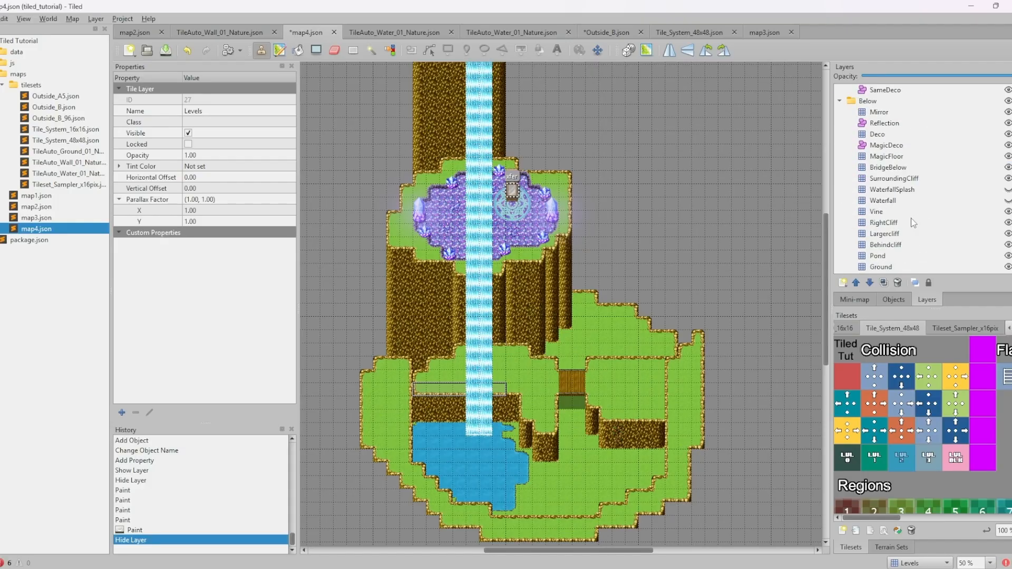
{"action": "left_click", "coordinate": [891, 146]}
{"action": "left_click", "coordinate": [894, 179]}
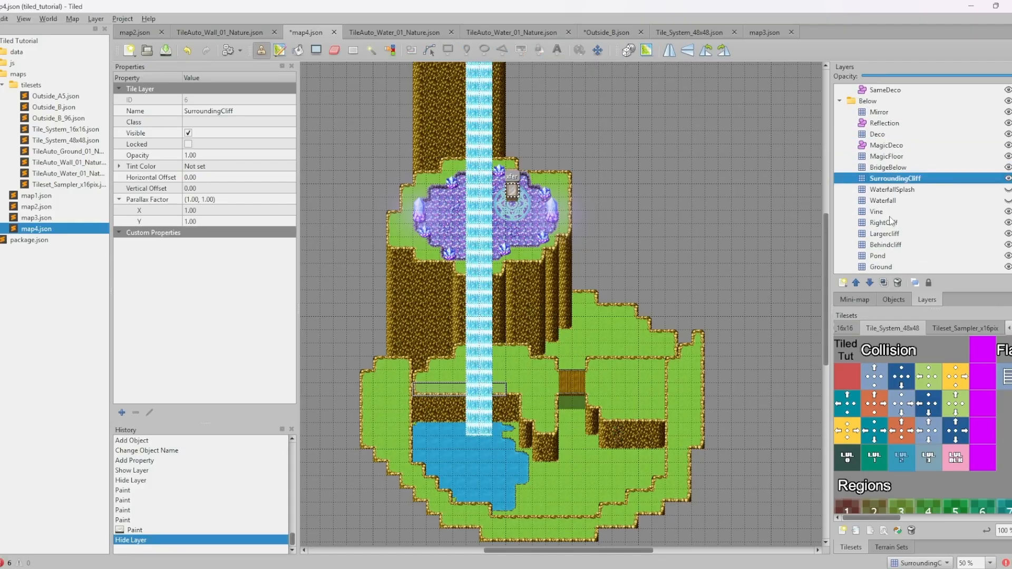
{"action": "left_click", "coordinate": [891, 215]}
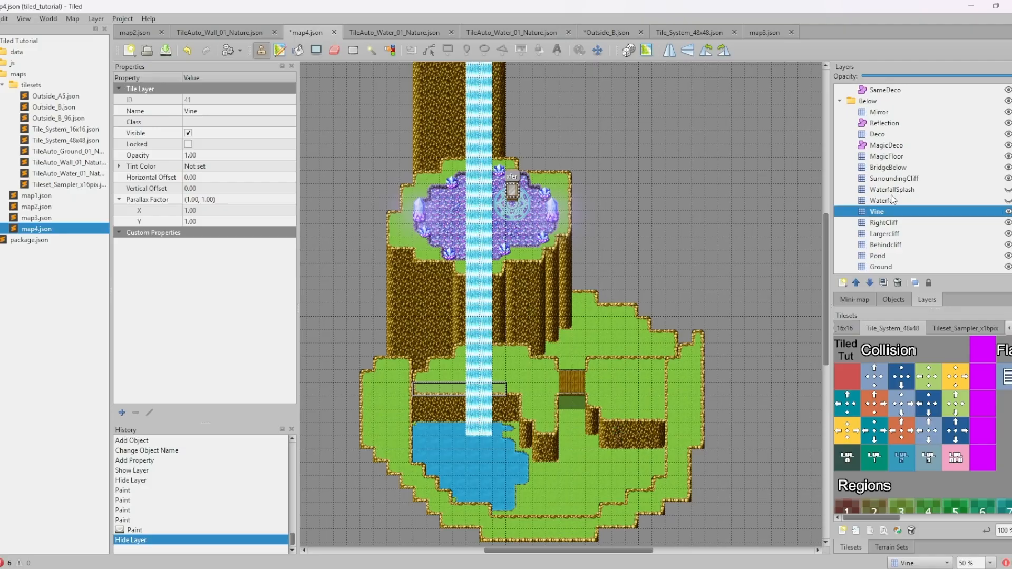
{"action": "right_click", "coordinate": [886, 214]}
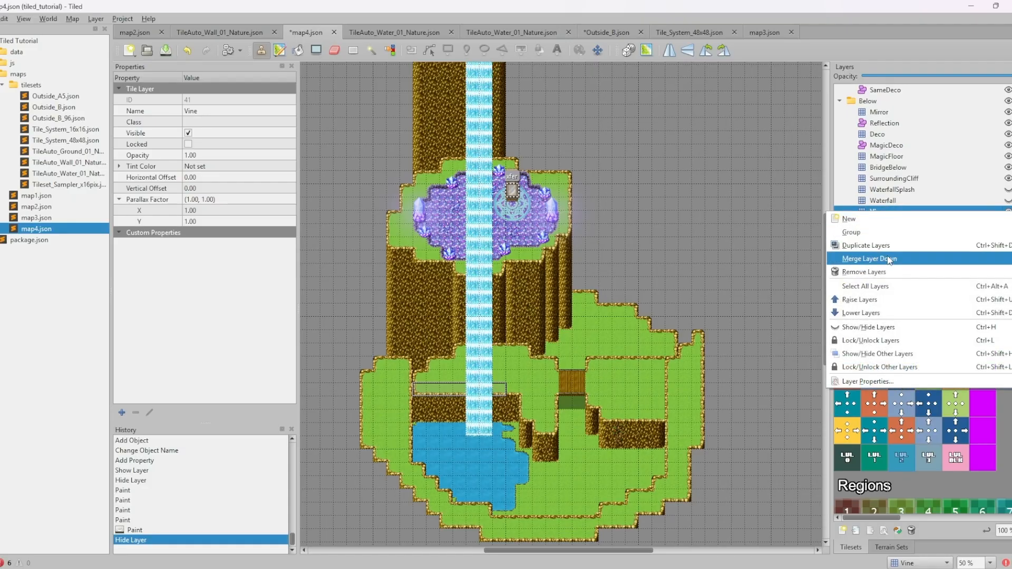
{"action": "left_click", "coordinate": [896, 169]}
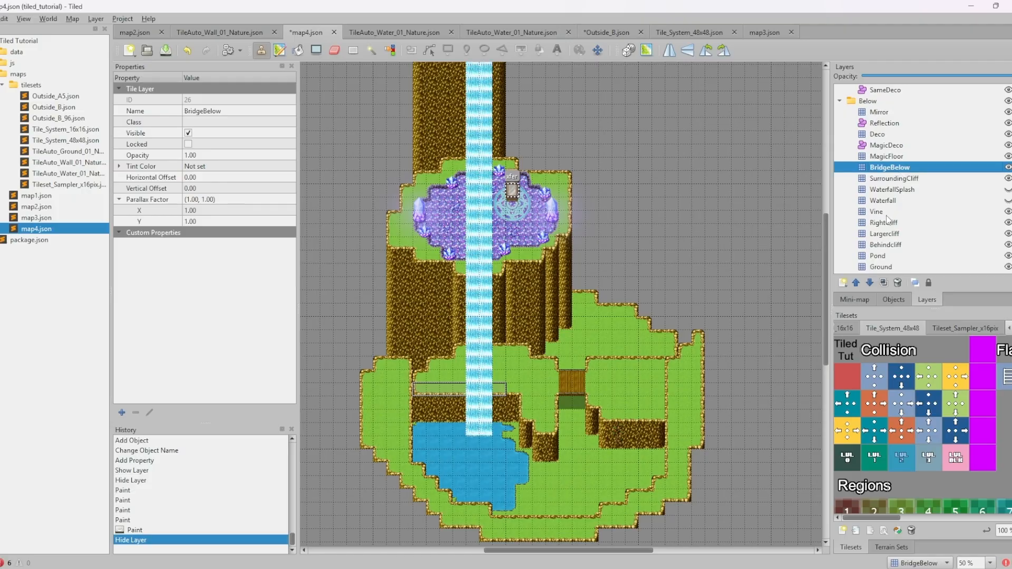